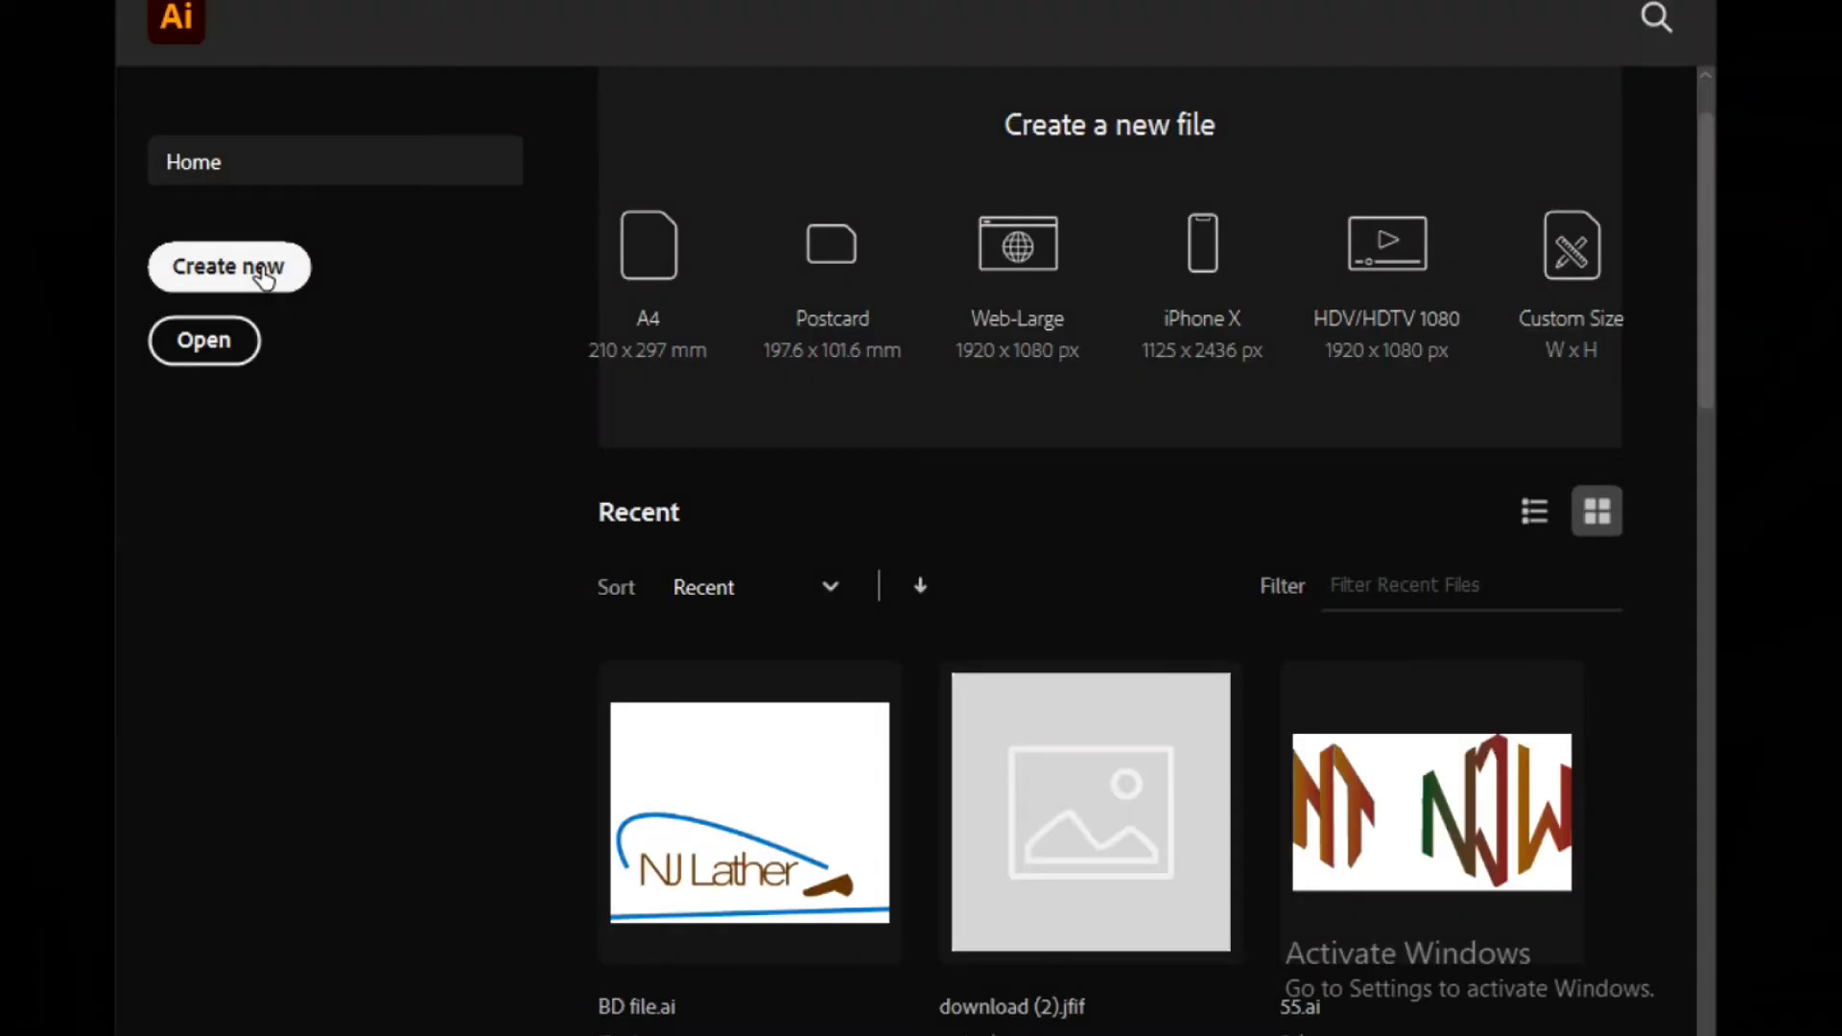
Create a new document named Card using the 3.5 x 2 in preset with two artboards
left_click(259, 273)
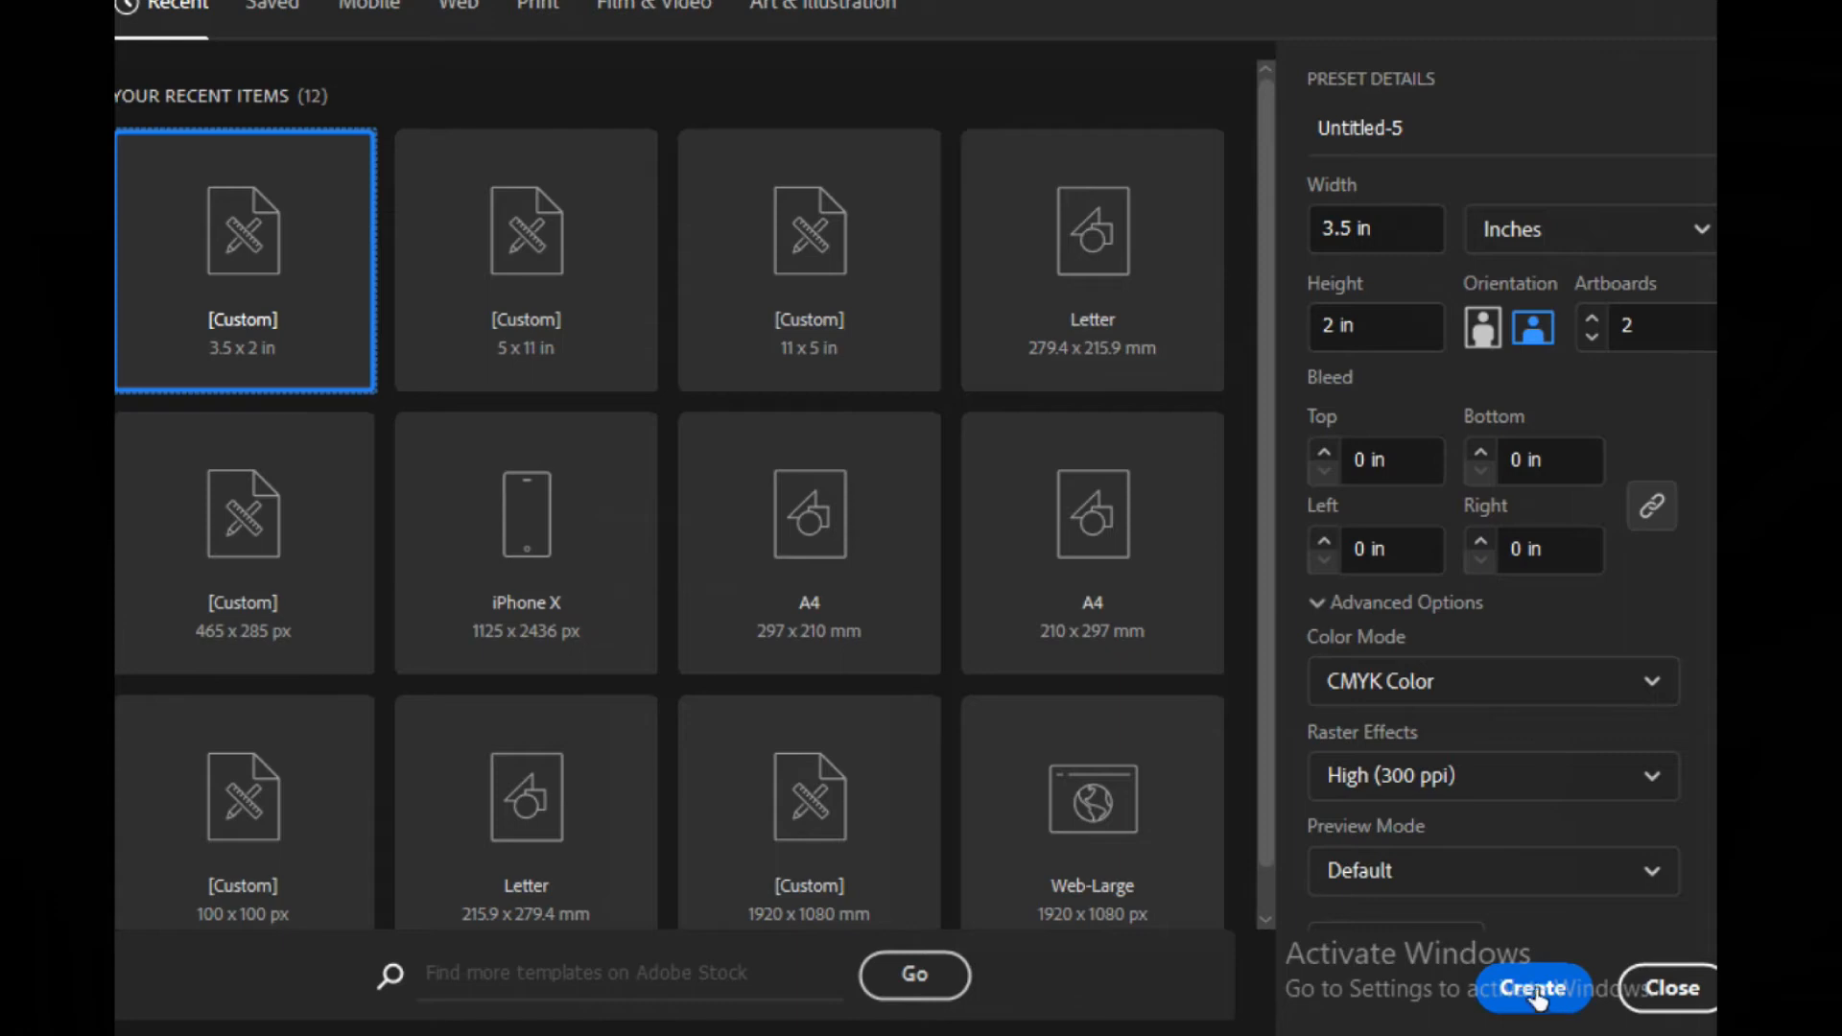
left_click(1424, 125)
key("BackSpace")
key("BackSpace")
key("BackSpace")
key("BackSpace")
key("BackSpace")
key("BackSpace")
key("BackSpace")
key("BackSpace")
key("BackSpace")
key("BackSpace")
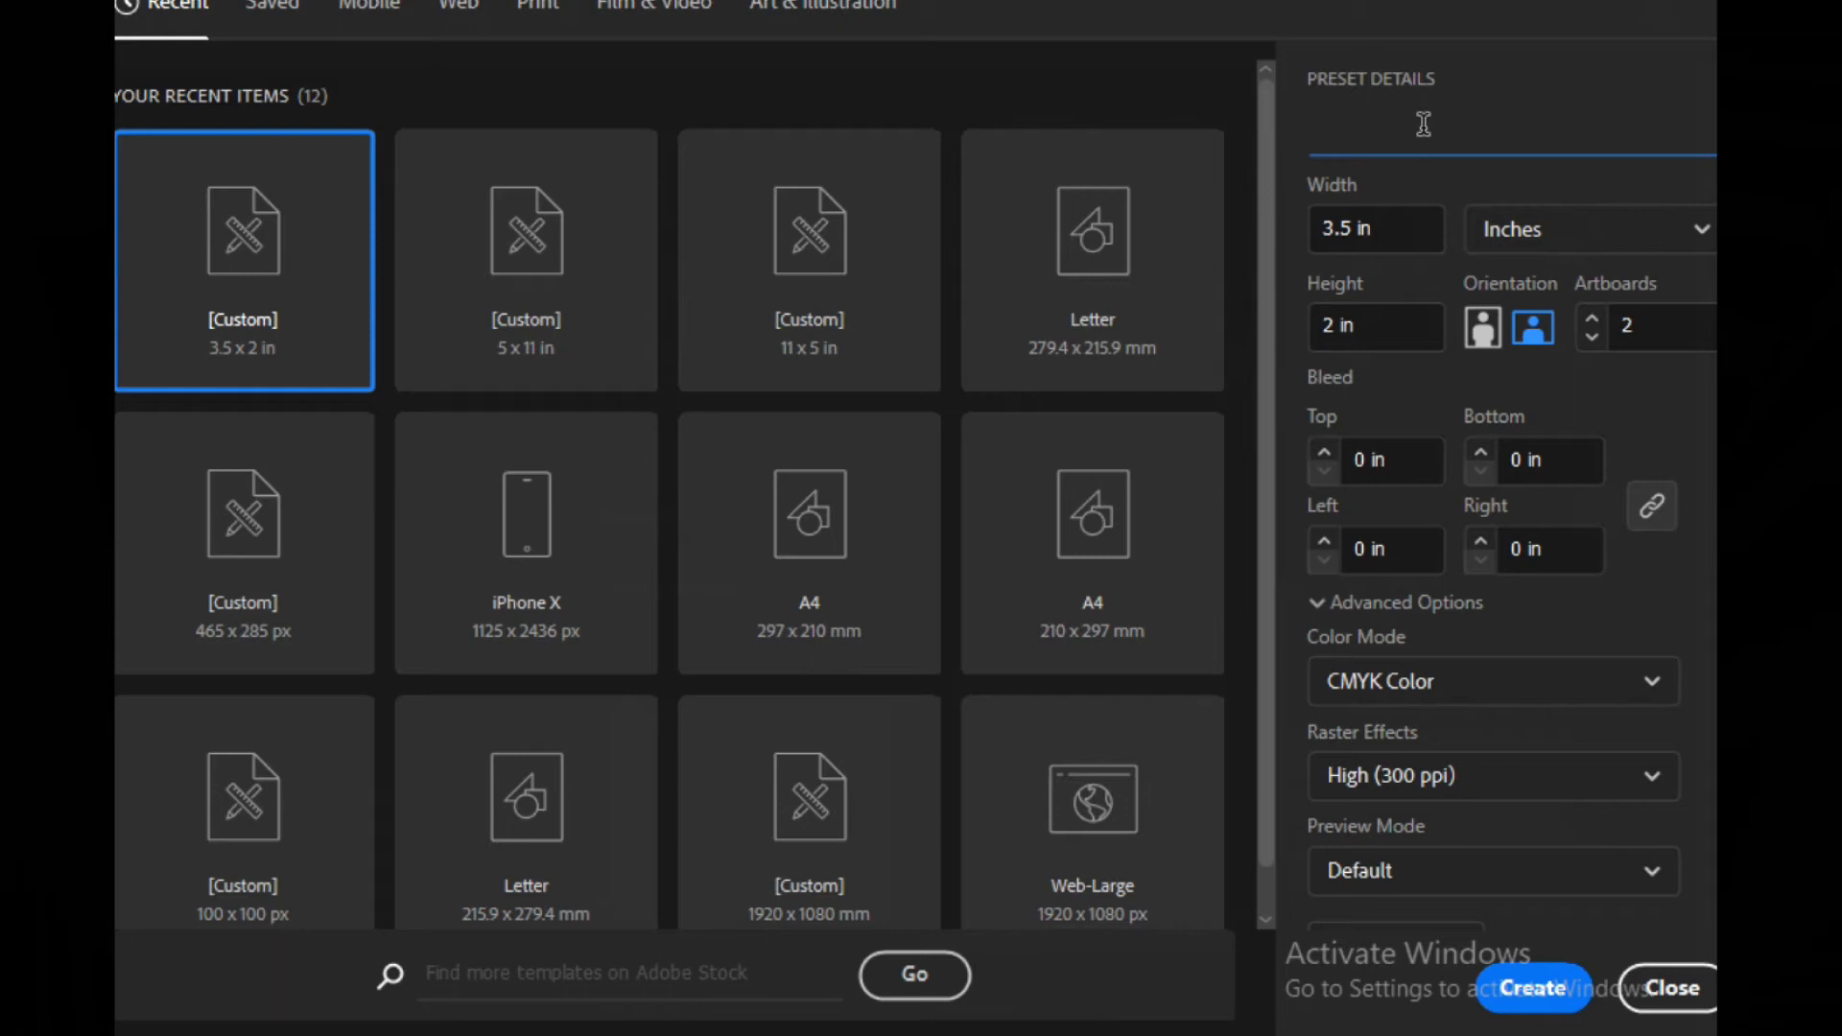
type("Card")
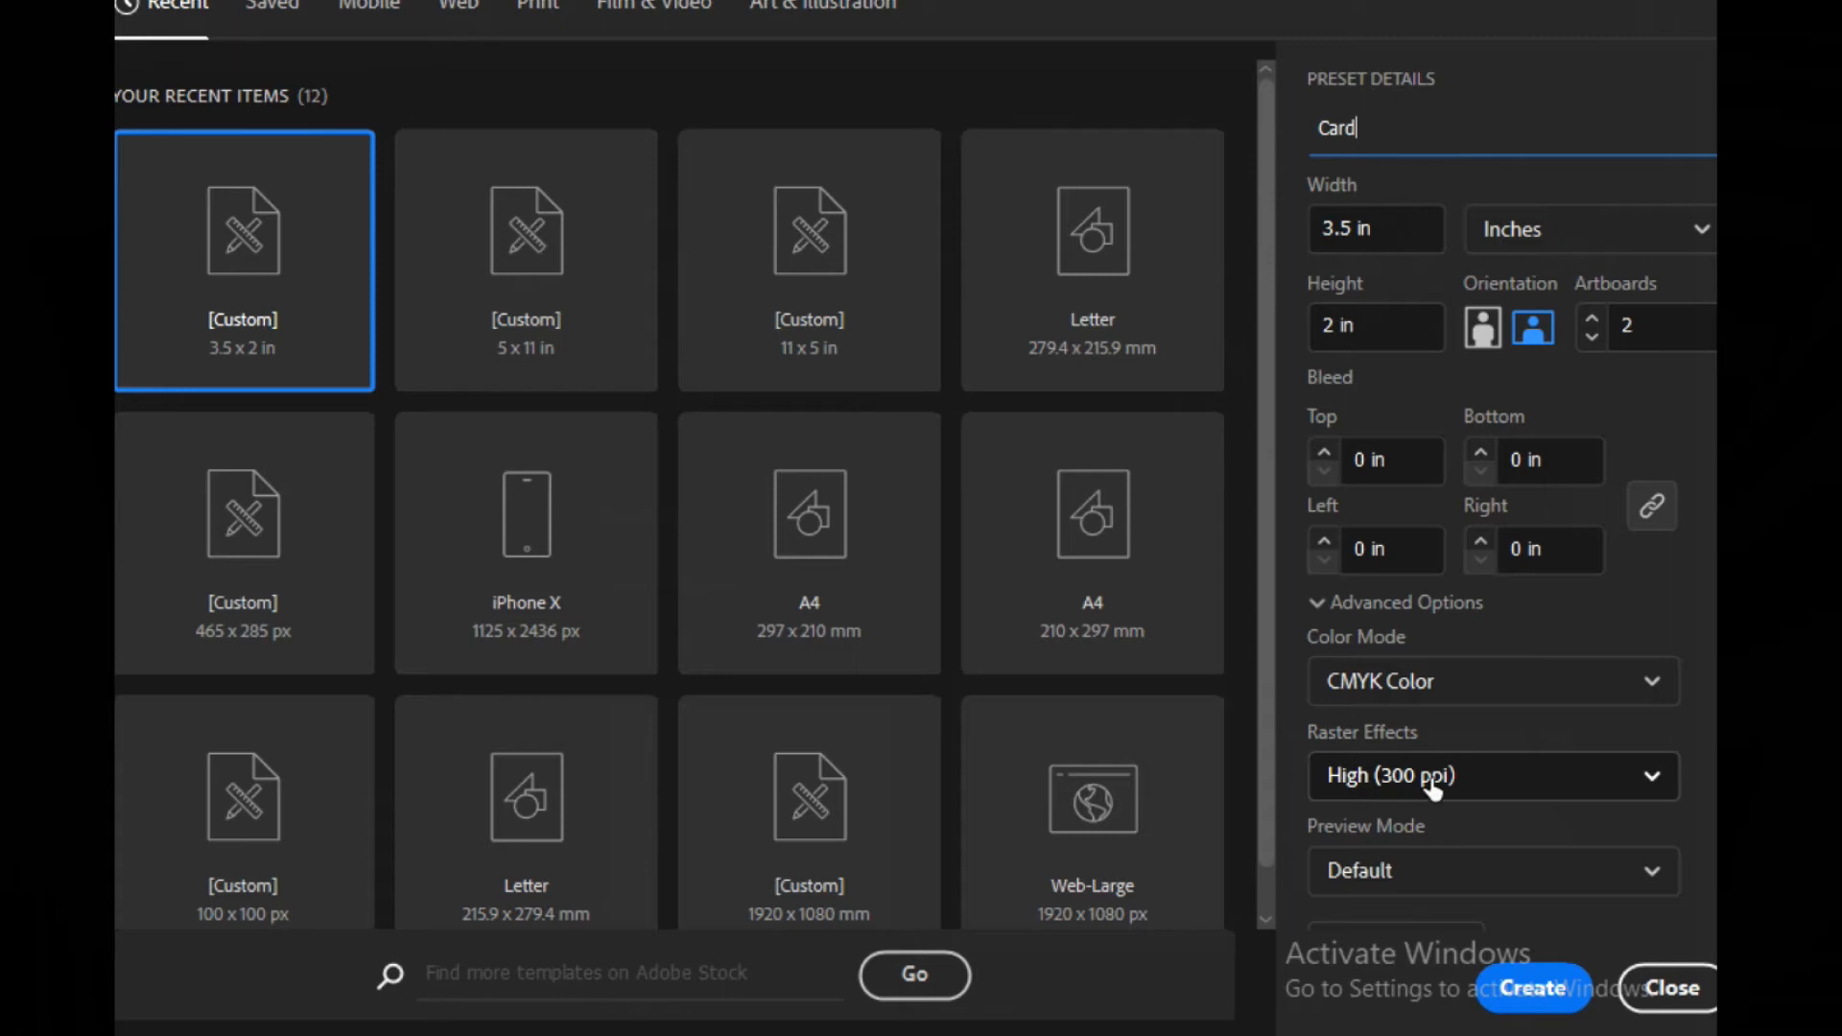
scroll(1503, 844, "down", 1)
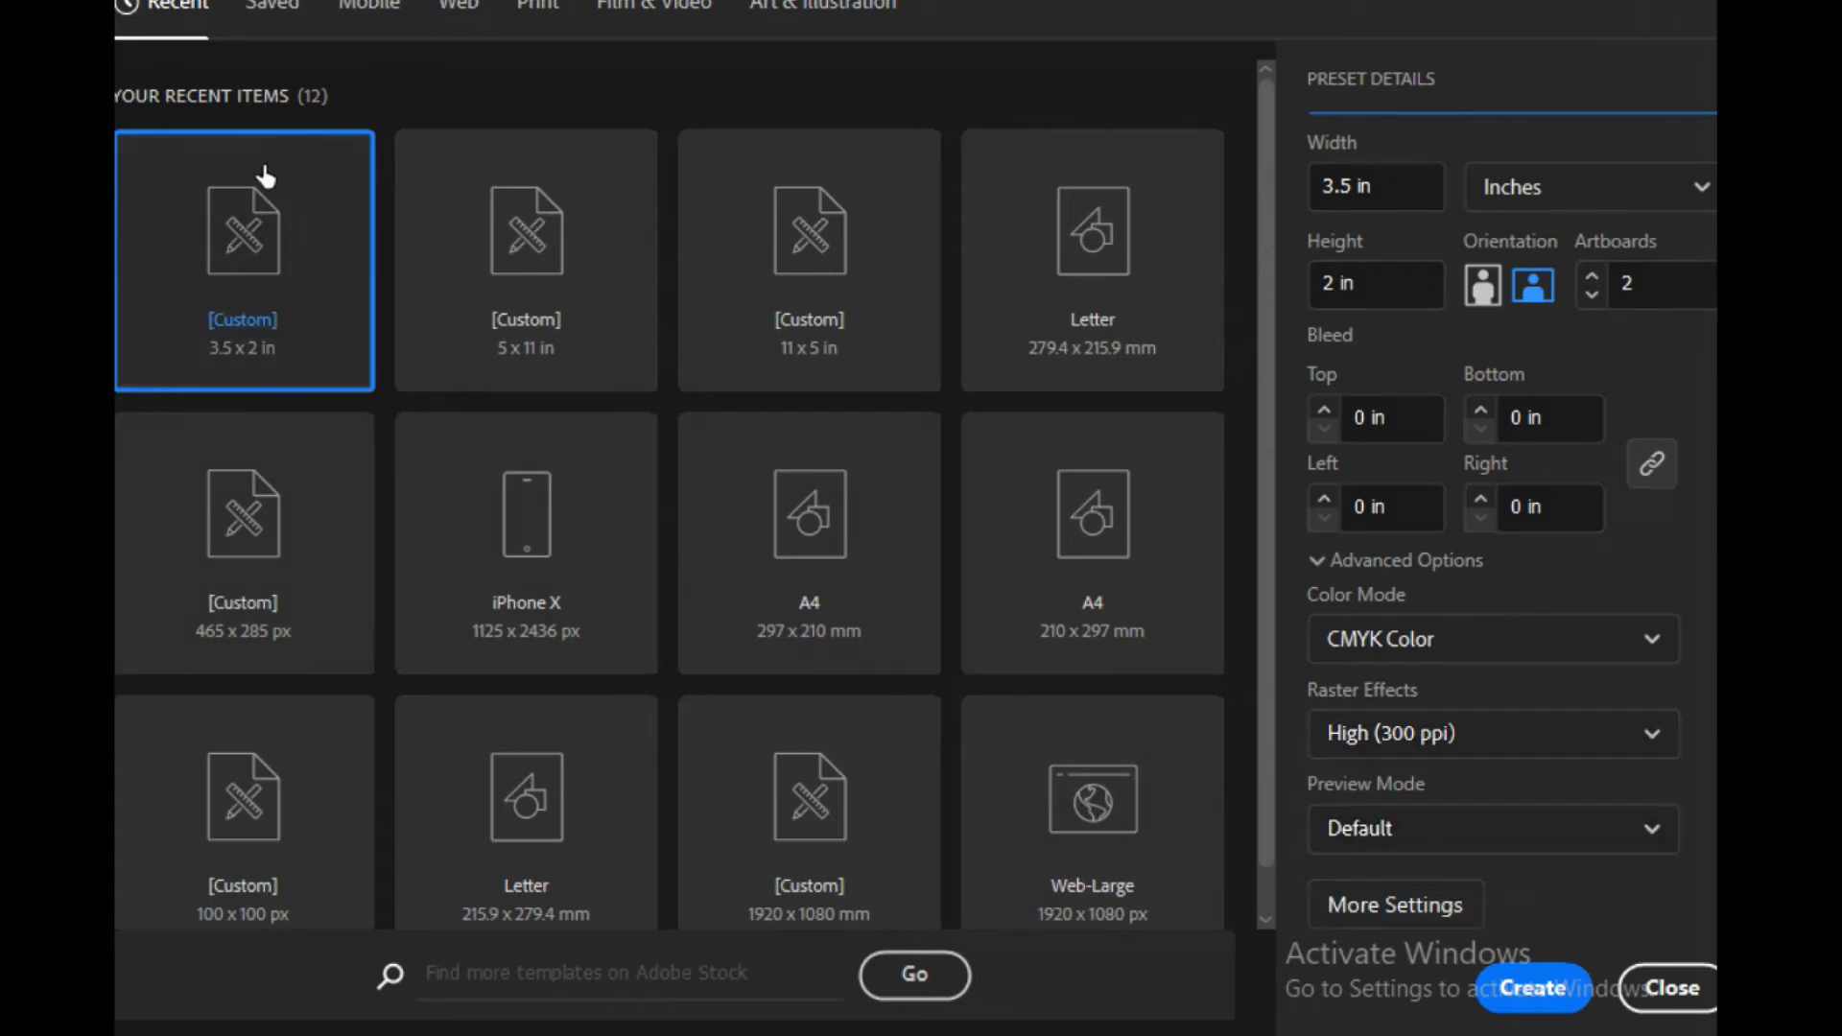
left_click(1521, 990)
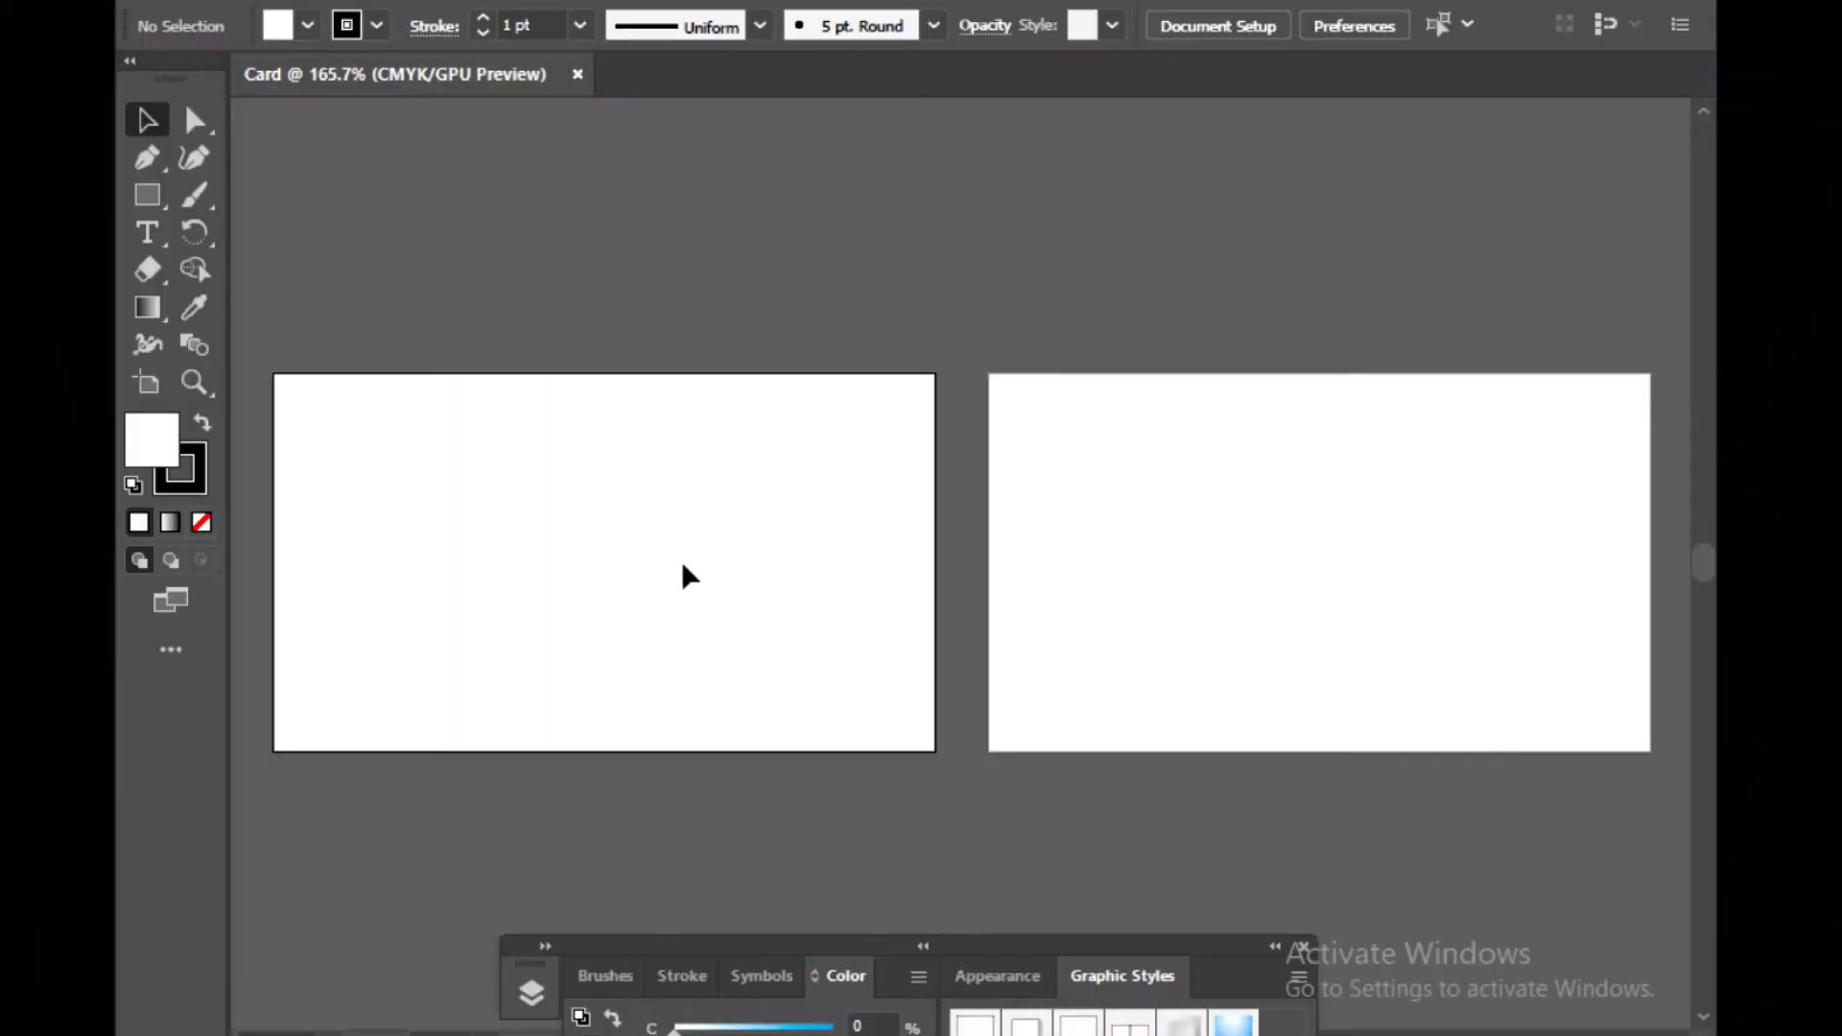
Draw a rectangle covering the whole first artboard
left_click(1303, 947)
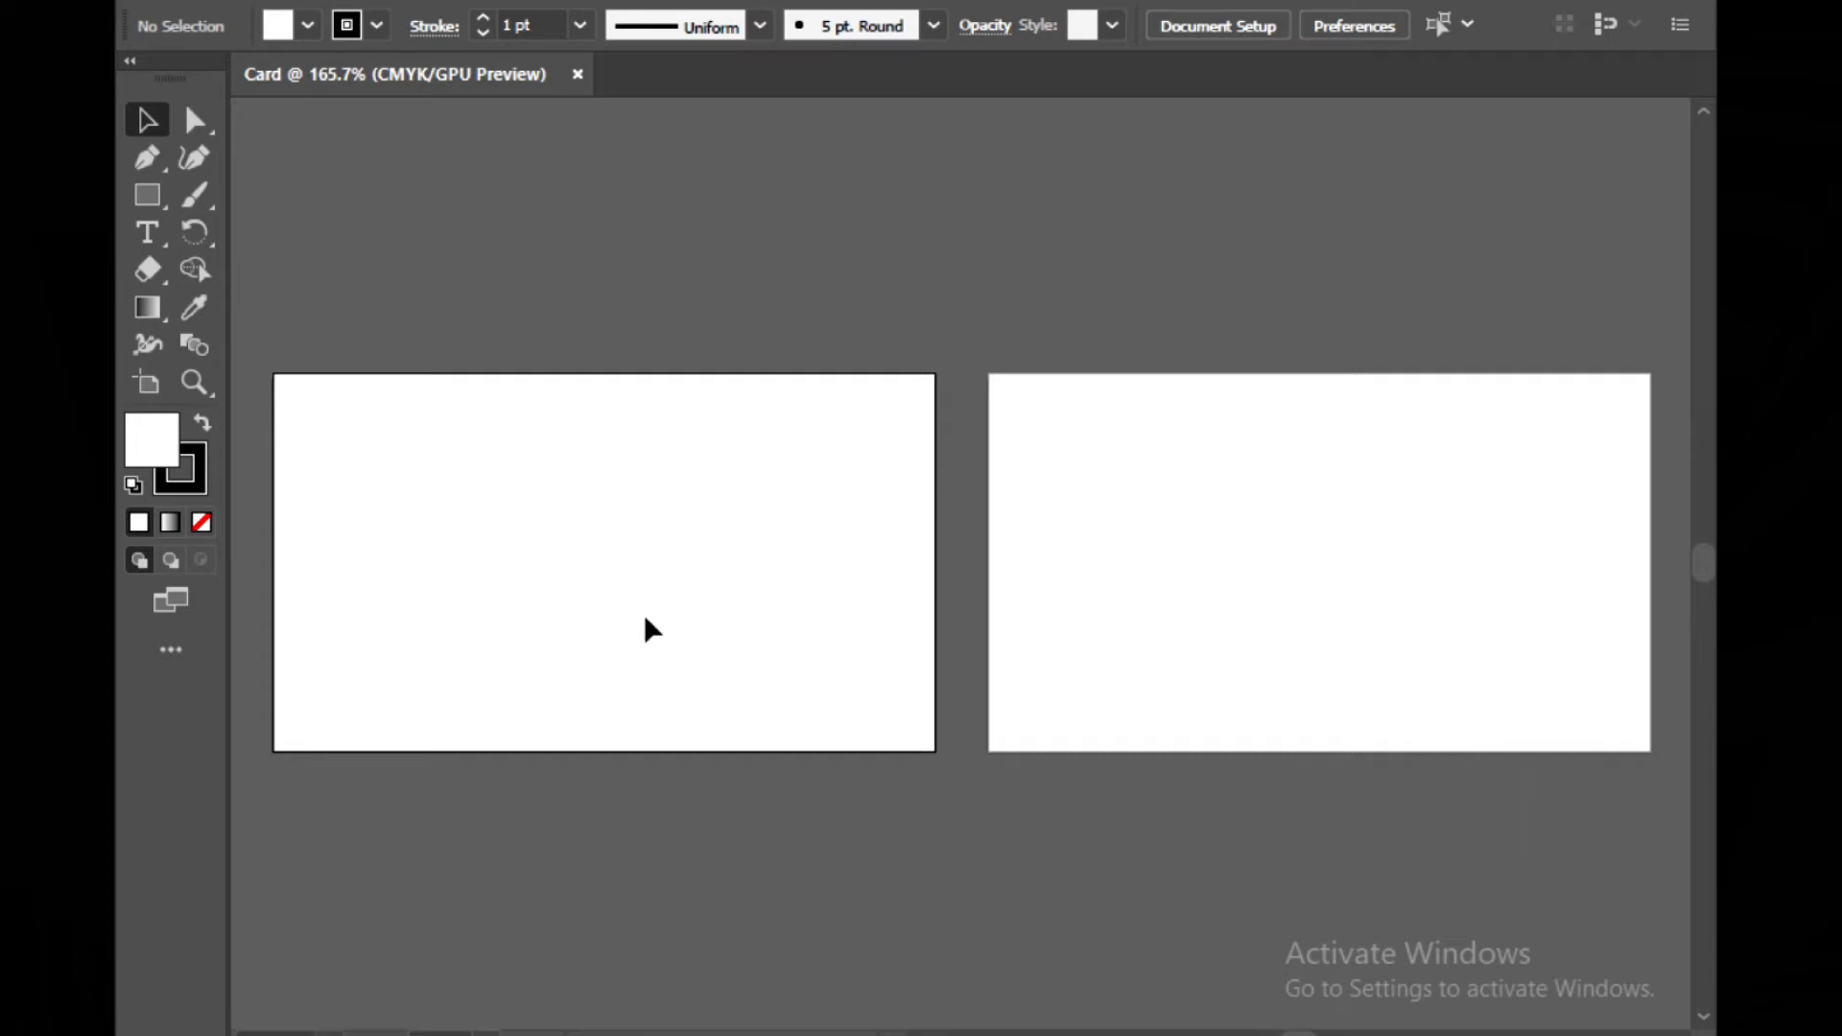
key("ctrl+equal")
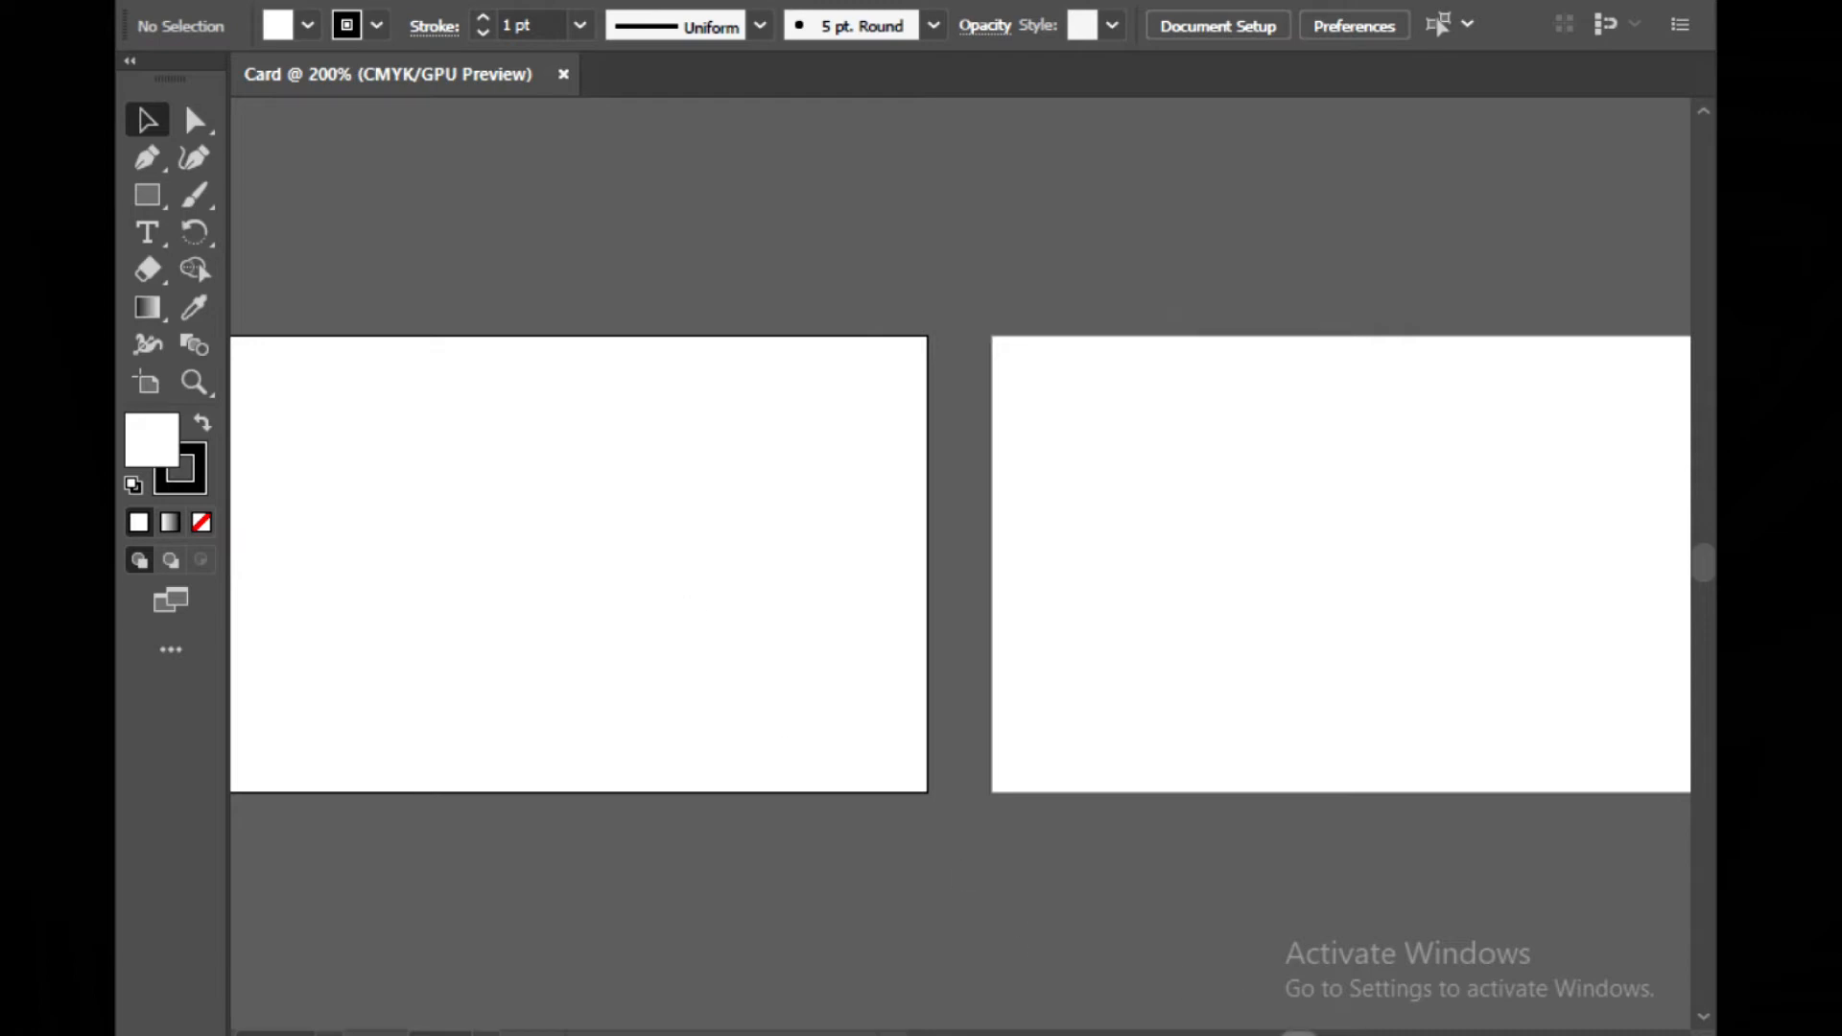
left_click_drag(1300, 1035, 1287, 1035)
scroll(959, 564, "right", 7)
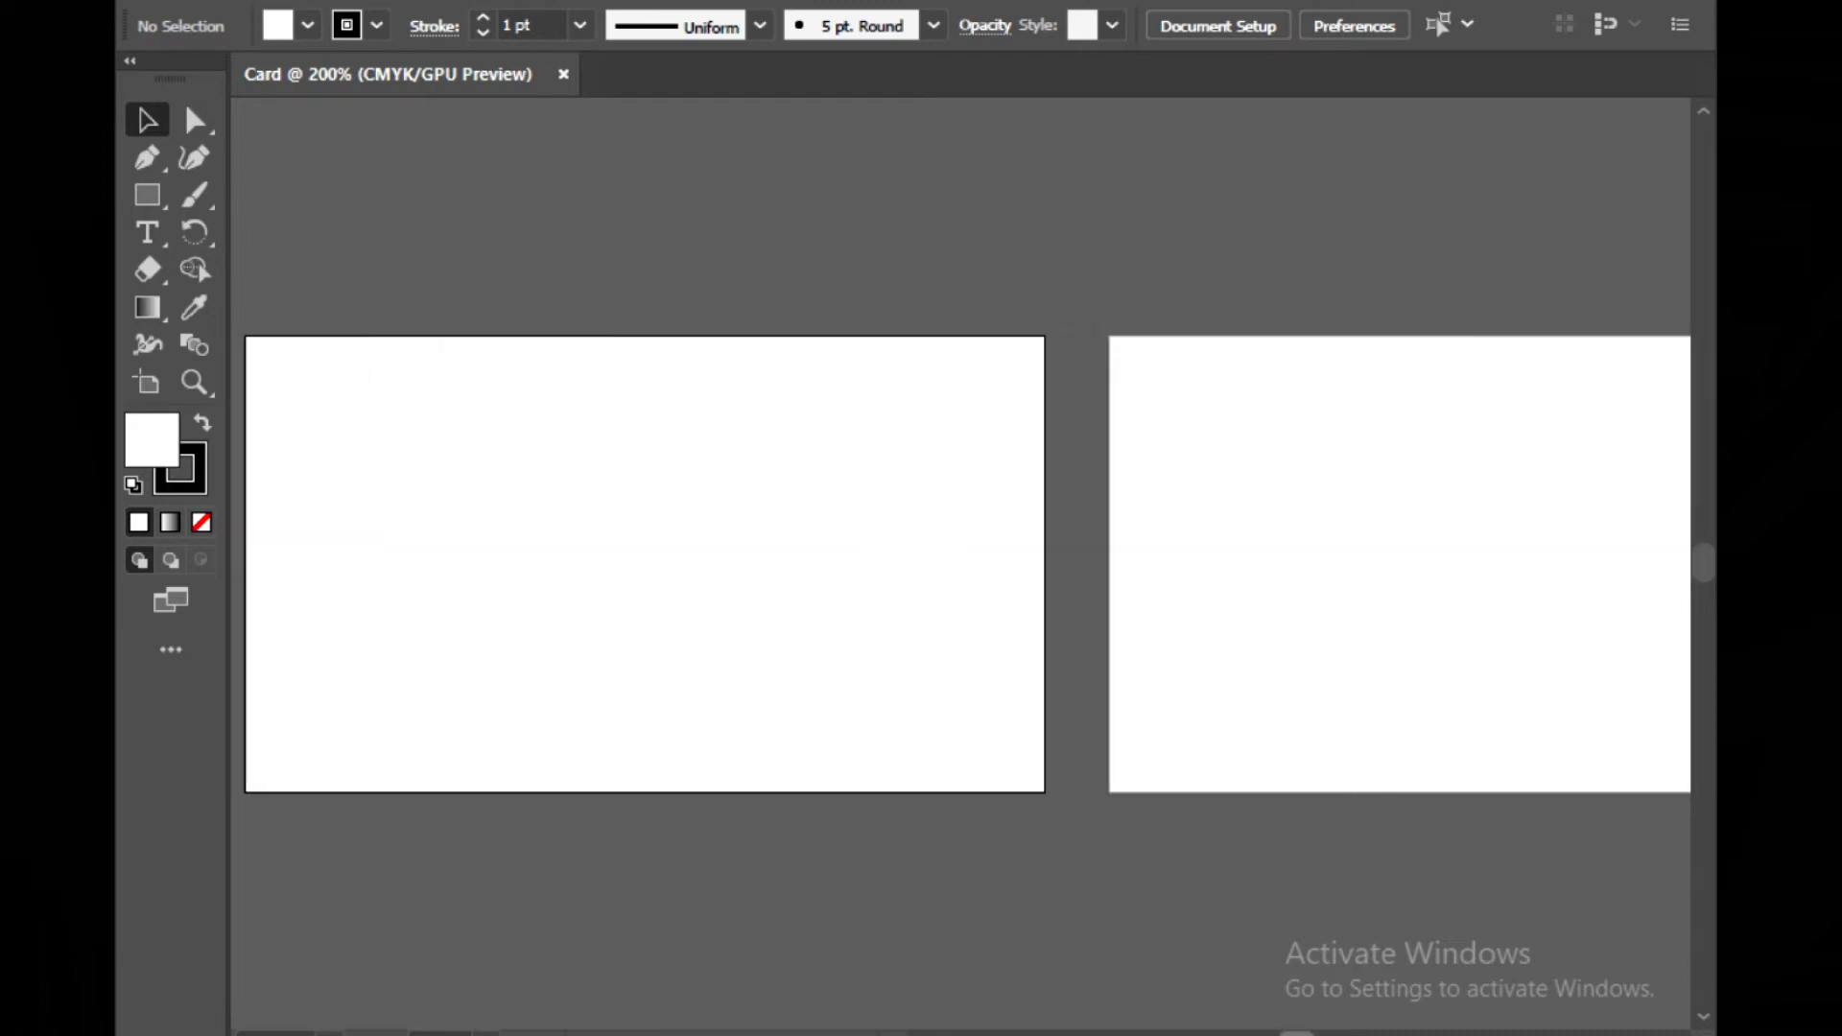
scroll(960, 564, "left", 7)
scroll(960, 565, "right", 2)
scroll(959, 564, "left", 6)
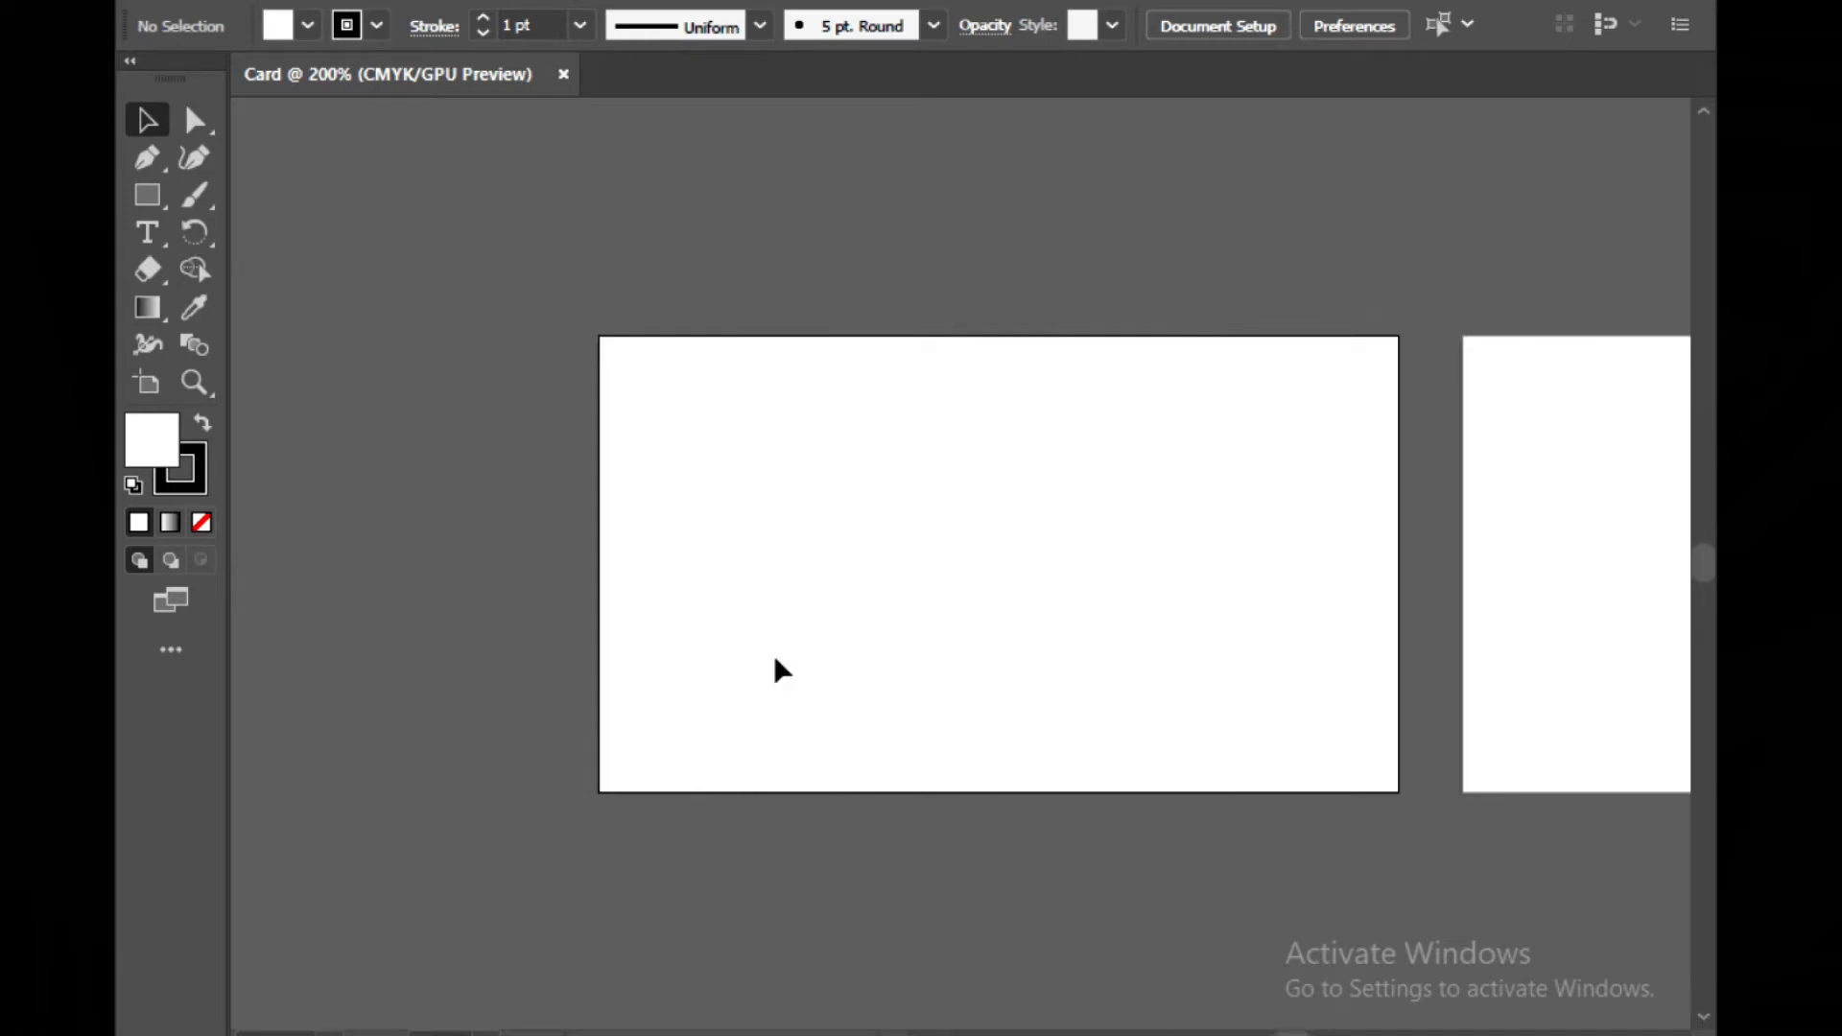
key("ctrl+plus")
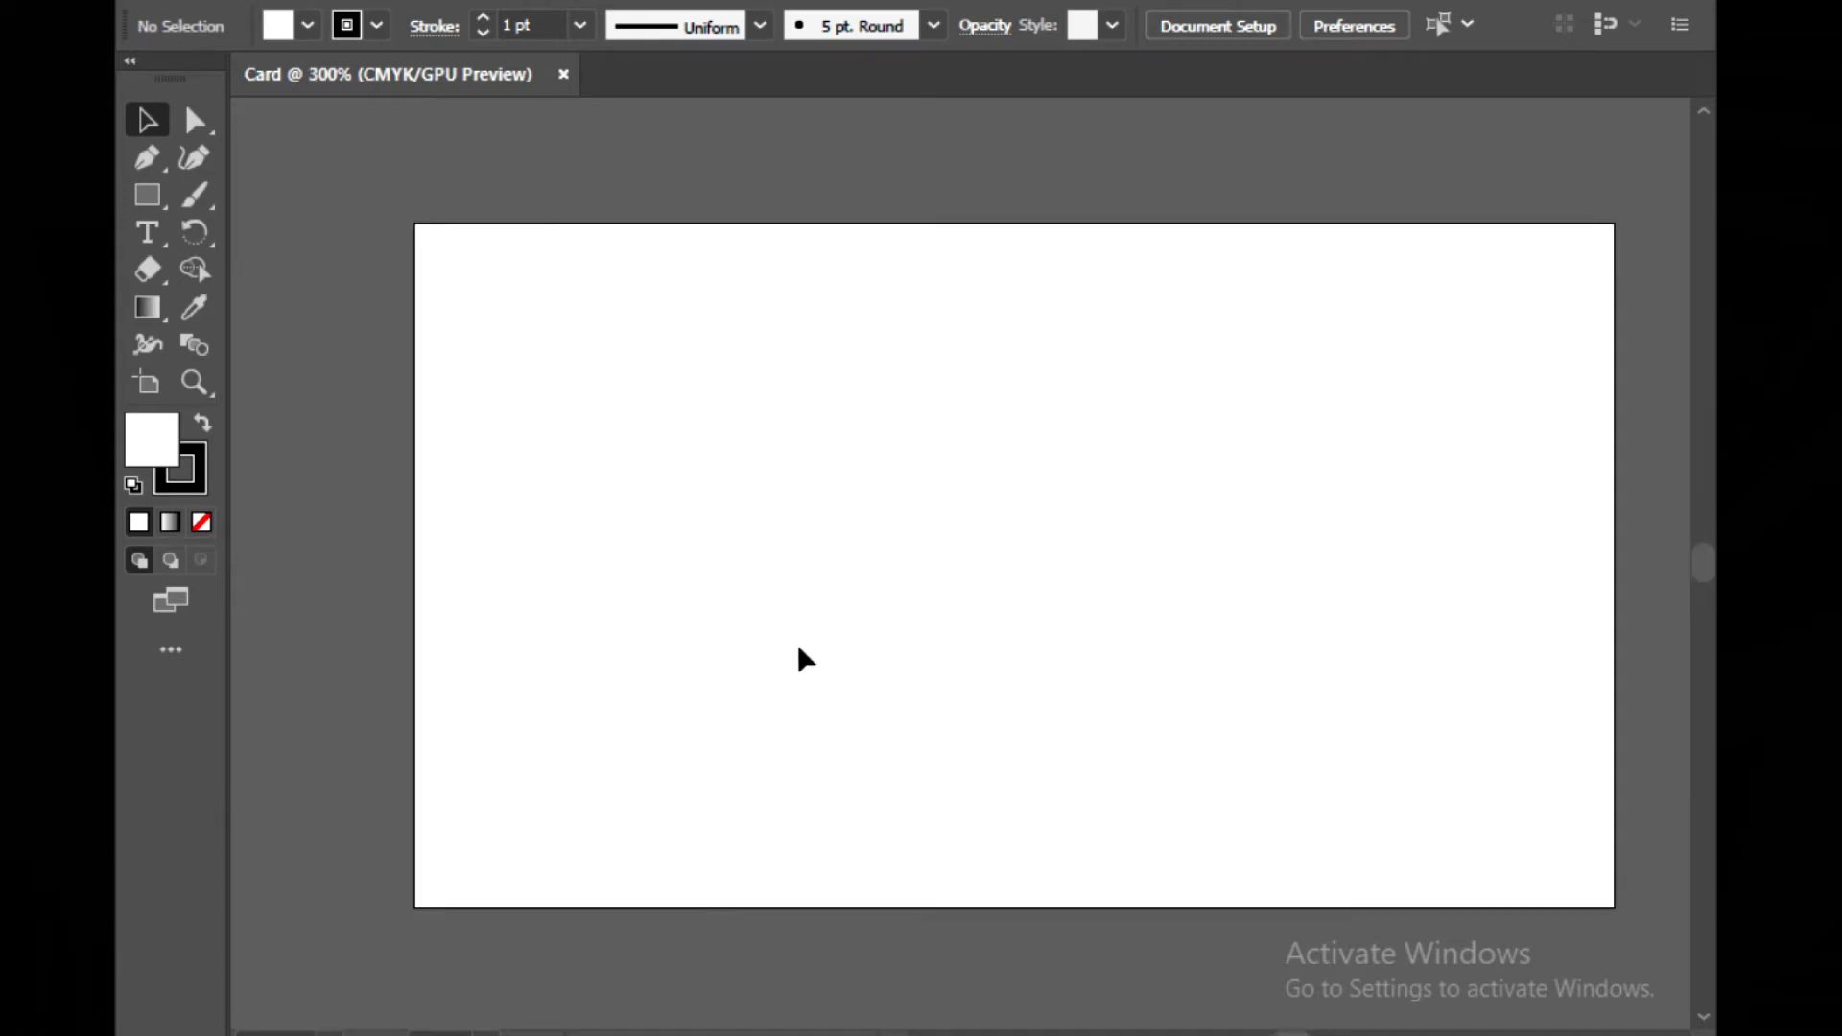
left_click(150, 197)
mouse_move(829, 403)
left_mouse_down()
mouse_move(1490, 854)
mouse_move(1616, 914)
left_mouse_up()
left_click_drag(829, 403, 415, 223)
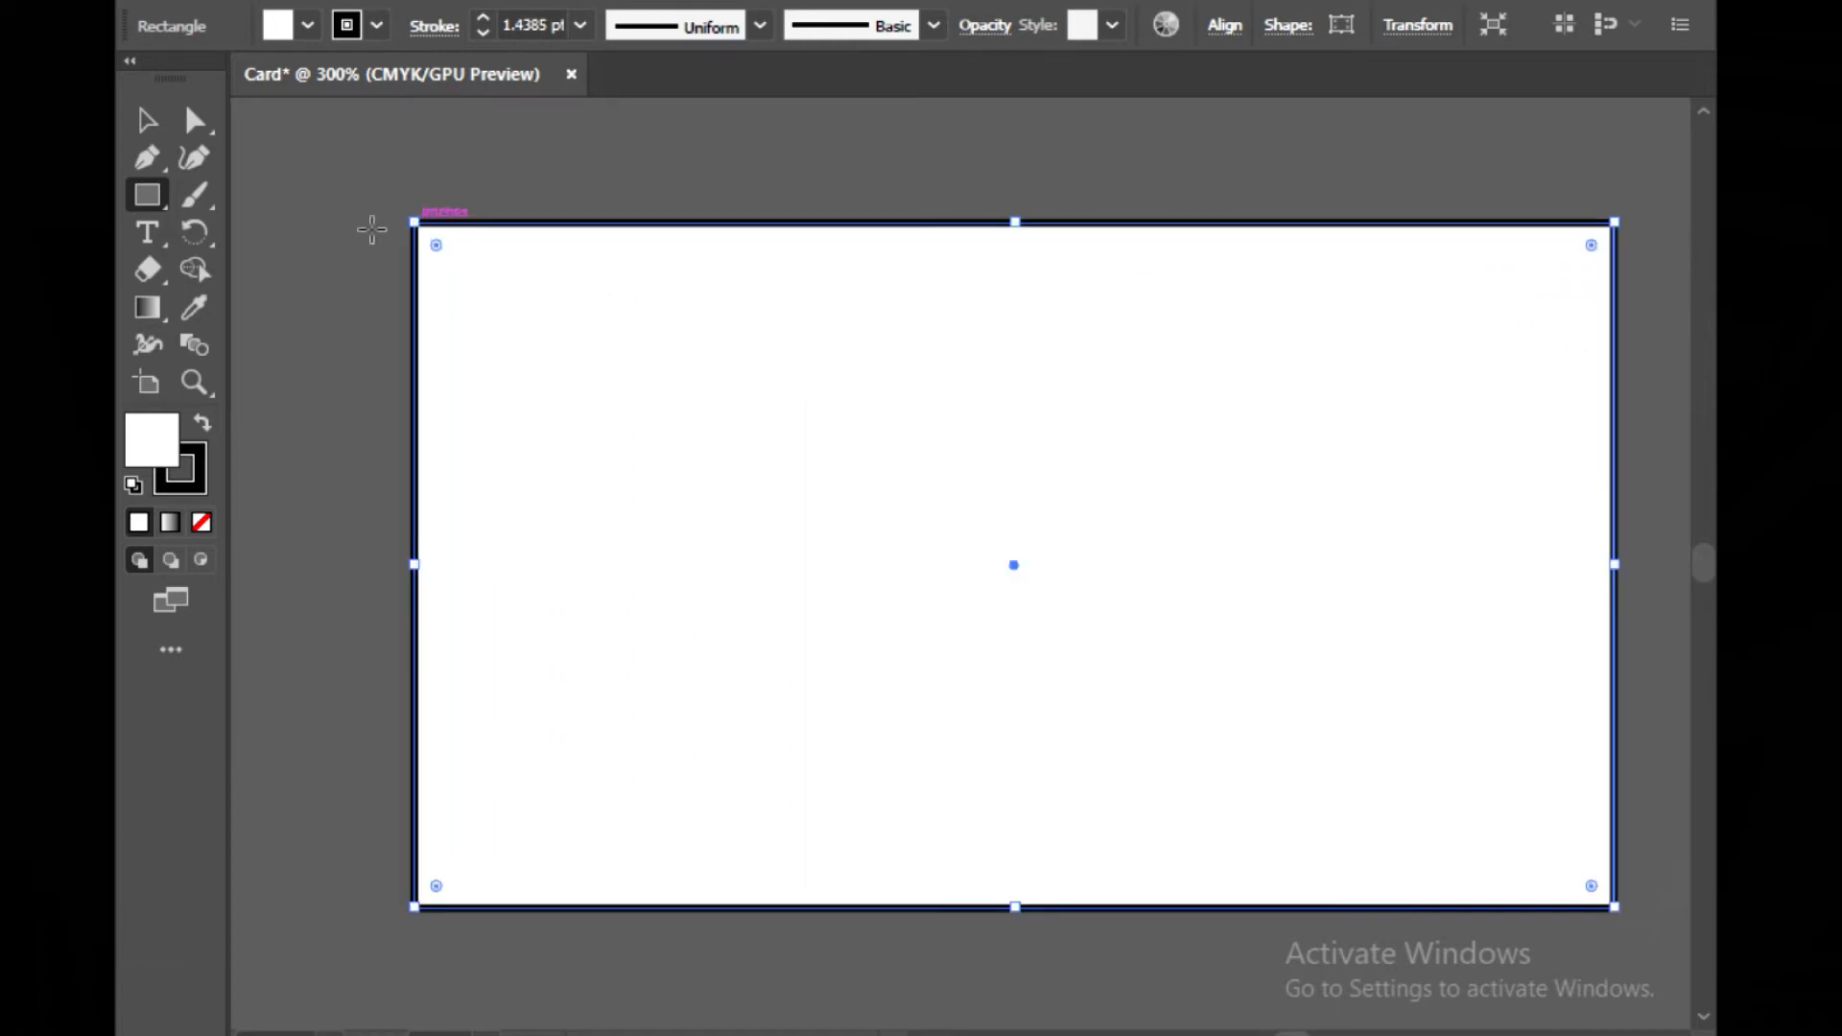
Set the rectangle's stroke to none and its fill to a light brown swatch
left_click(182, 470)
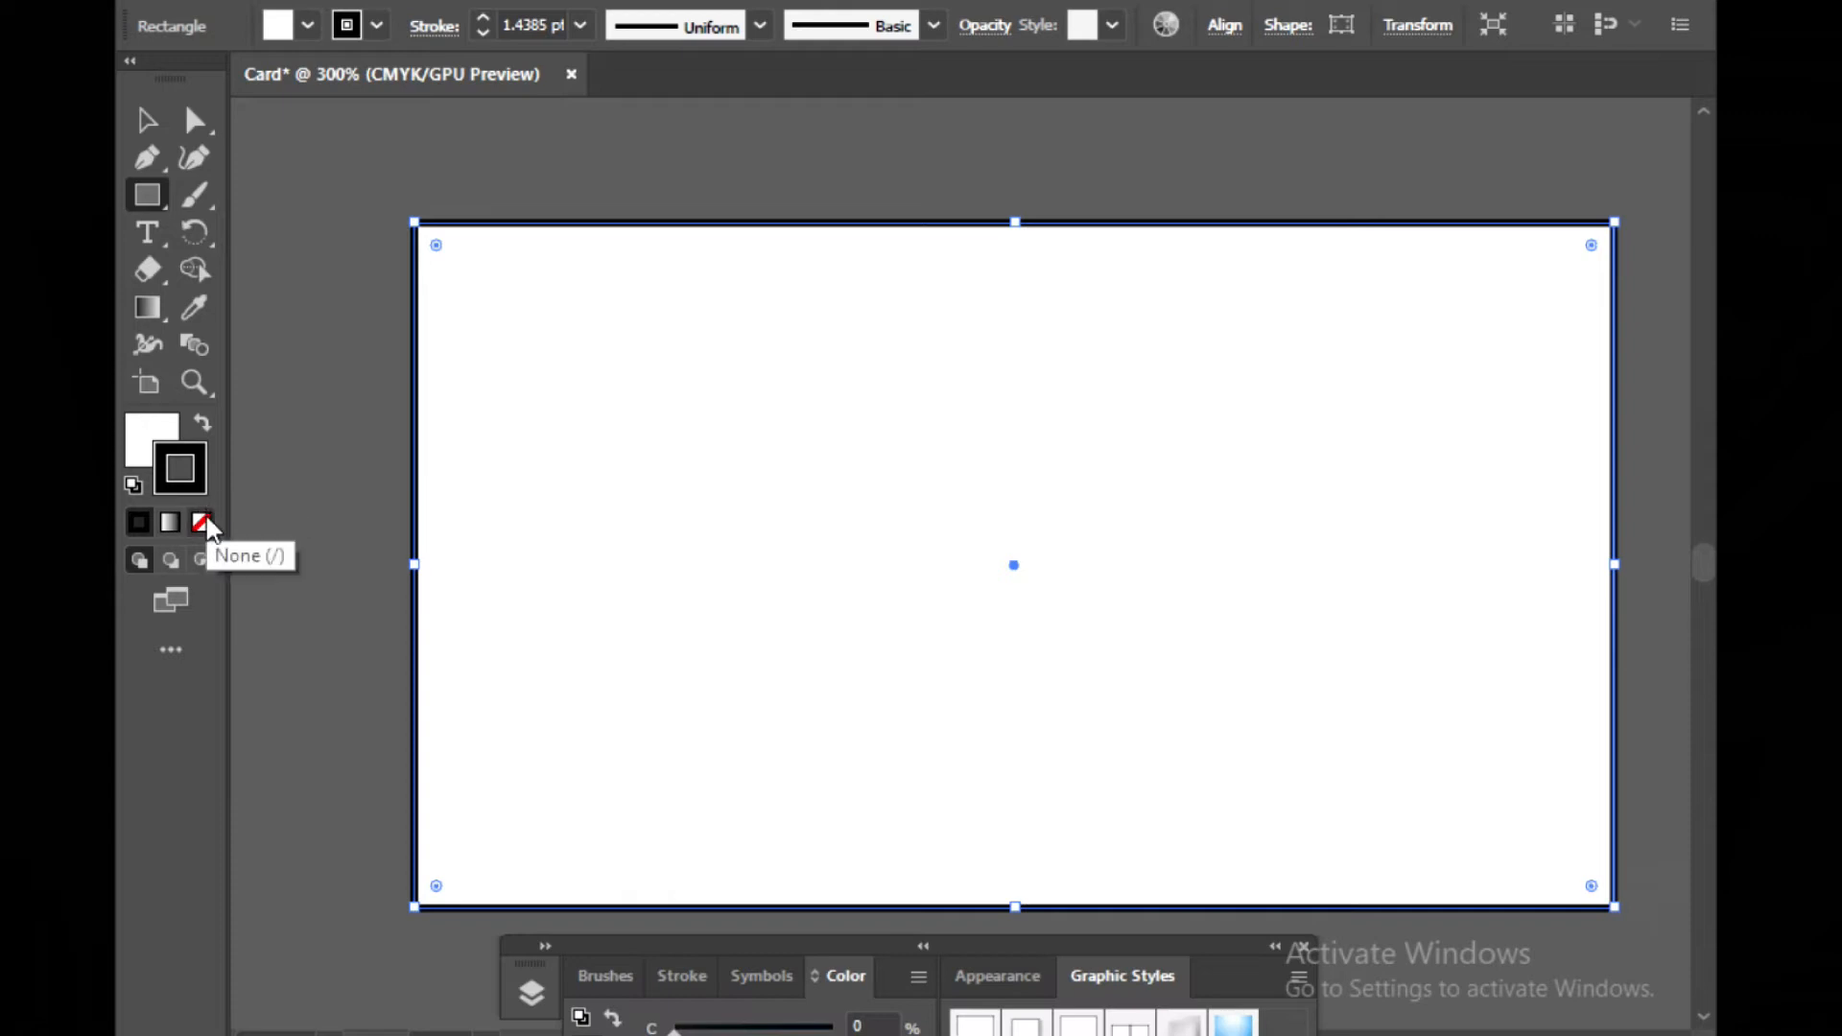
left_click(206, 517)
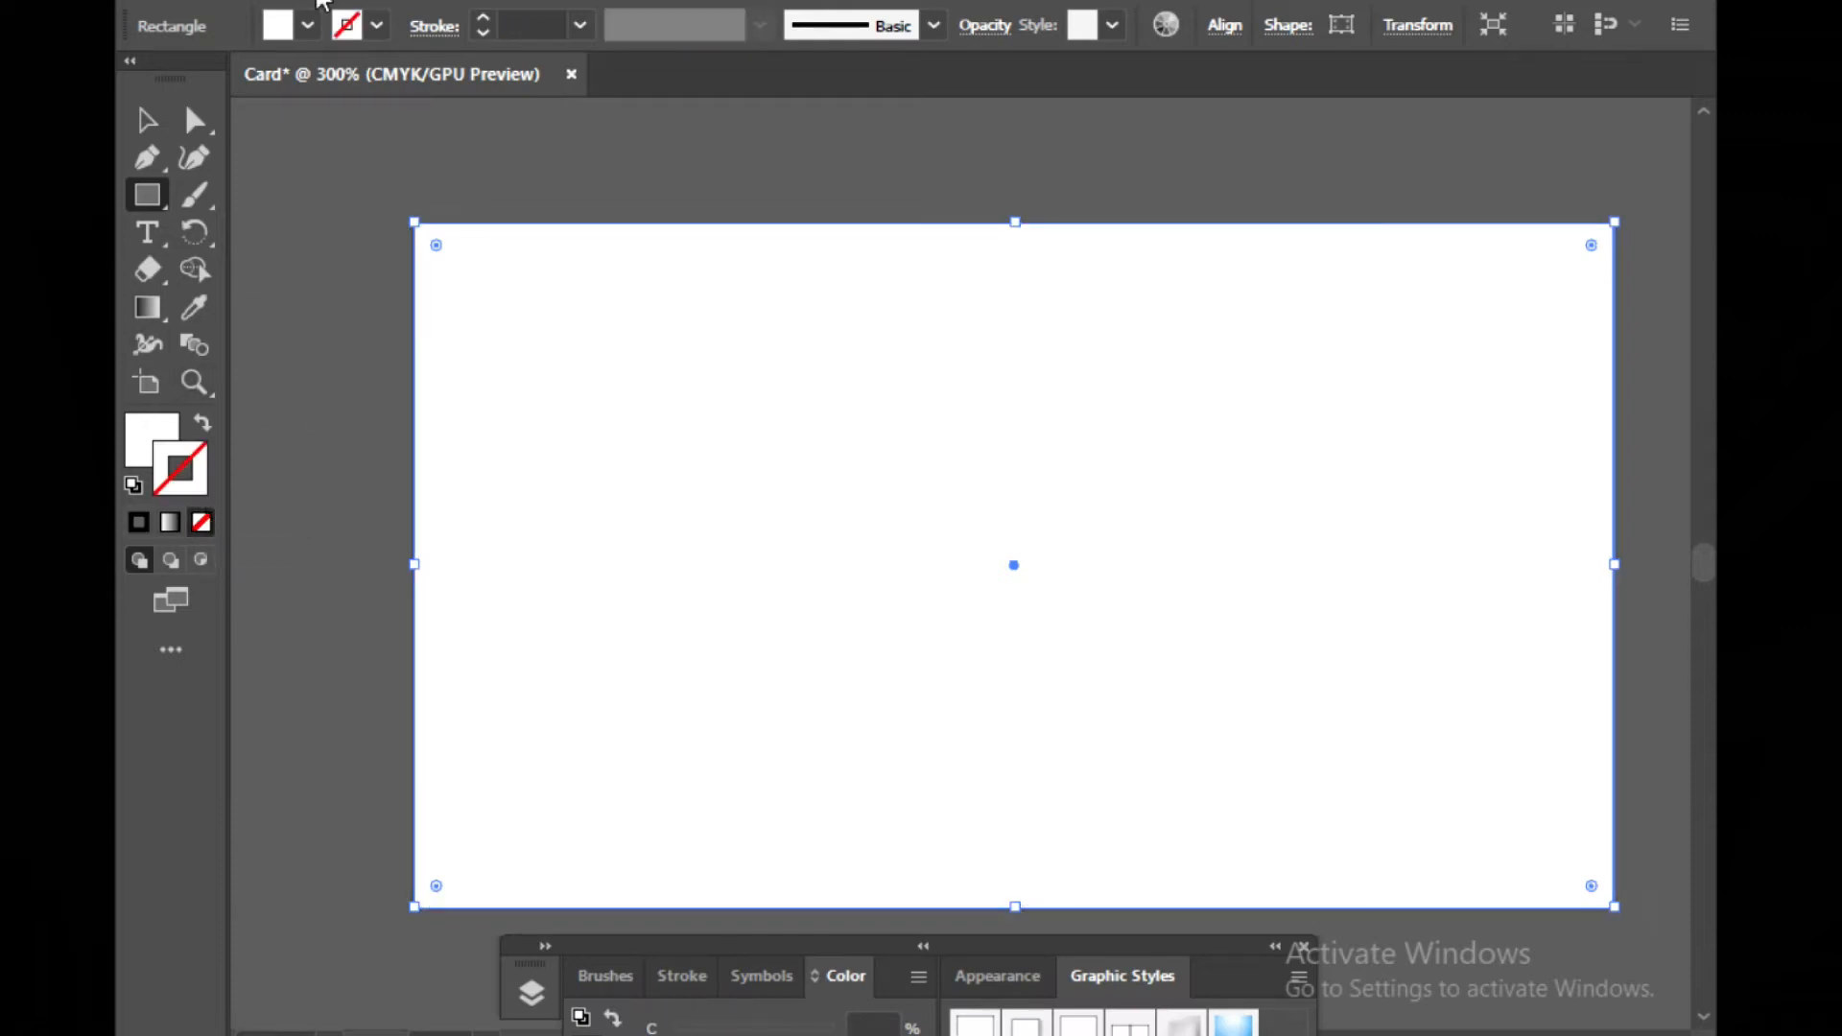
left_click(306, 26)
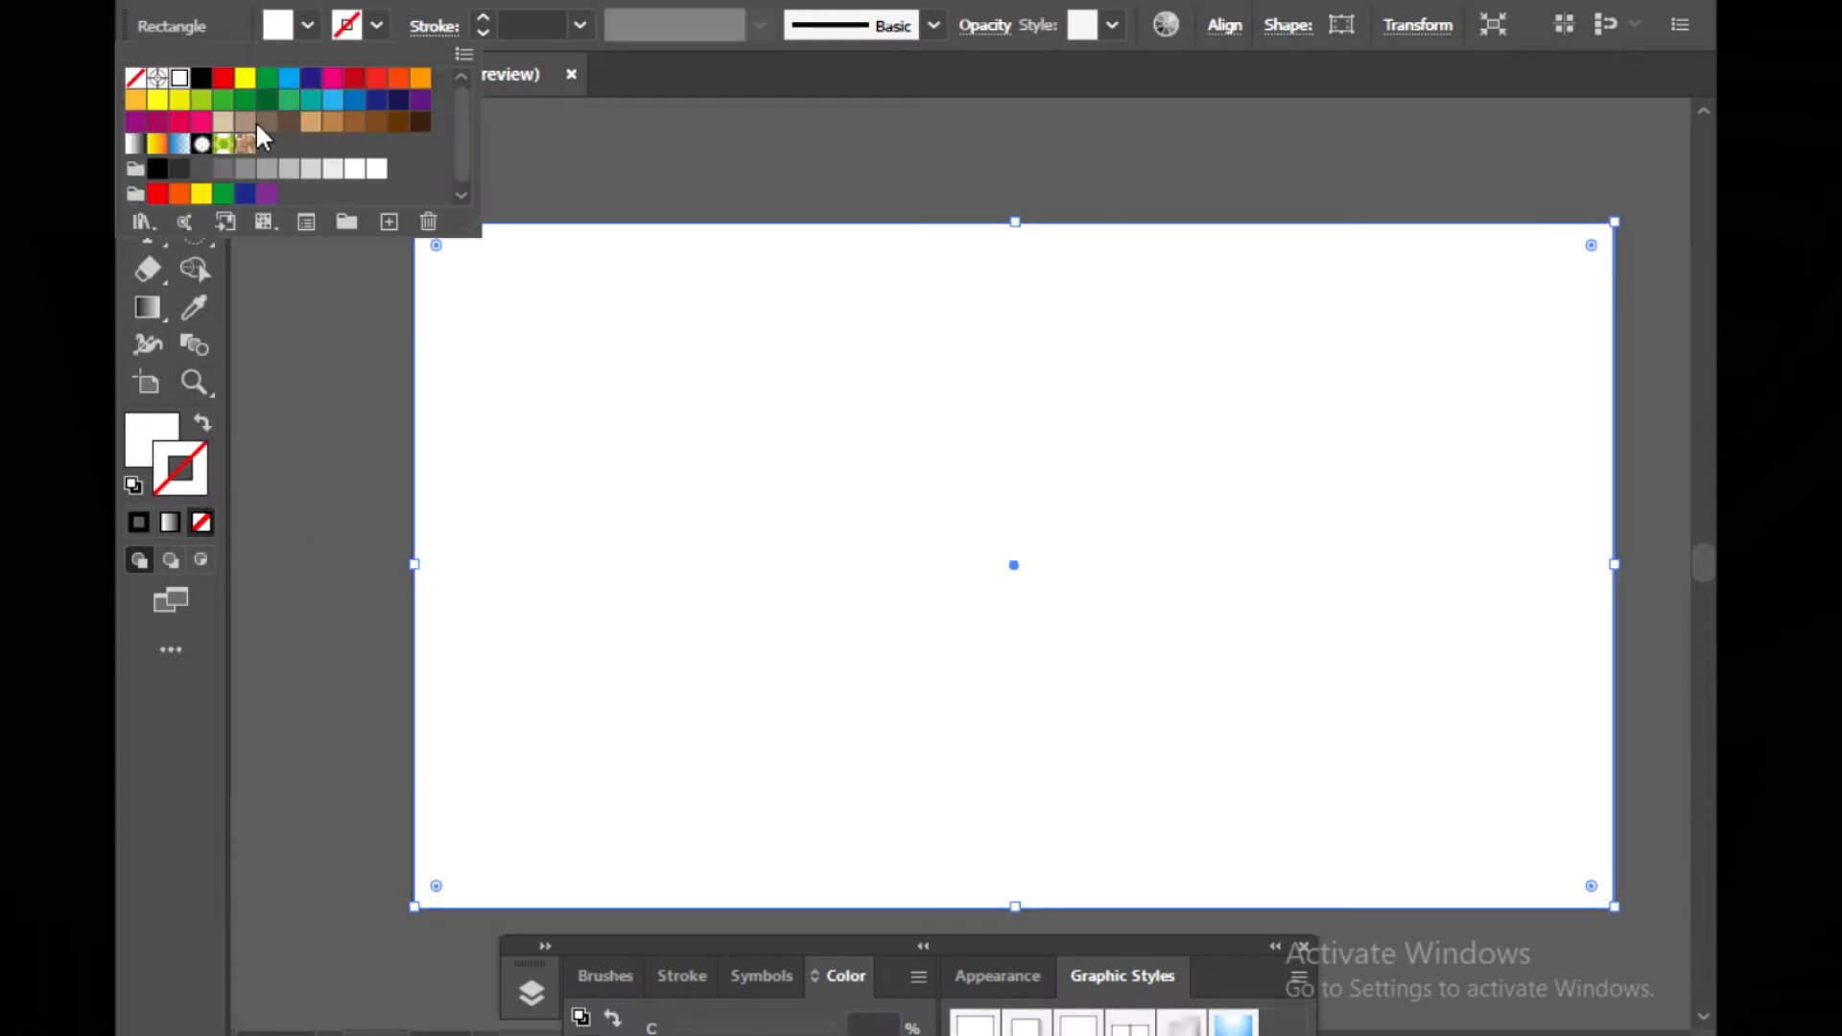
left_click(288, 123)
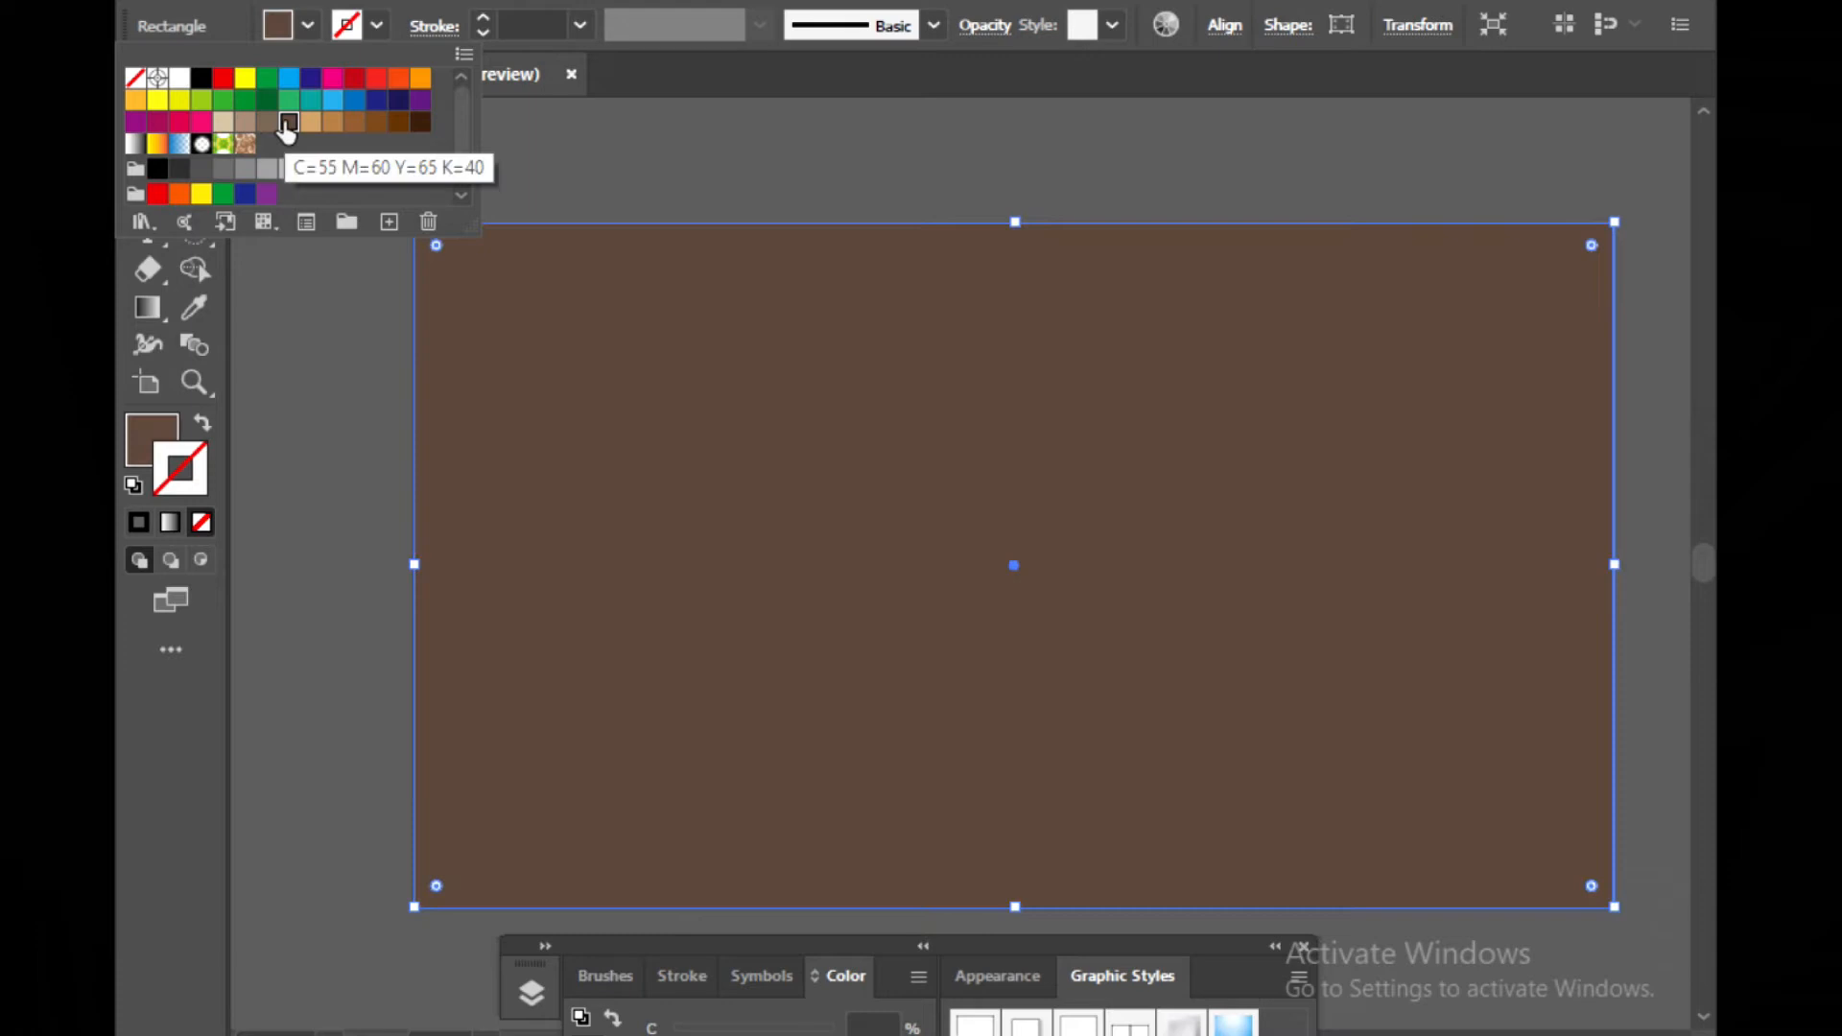
left_click(333, 122)
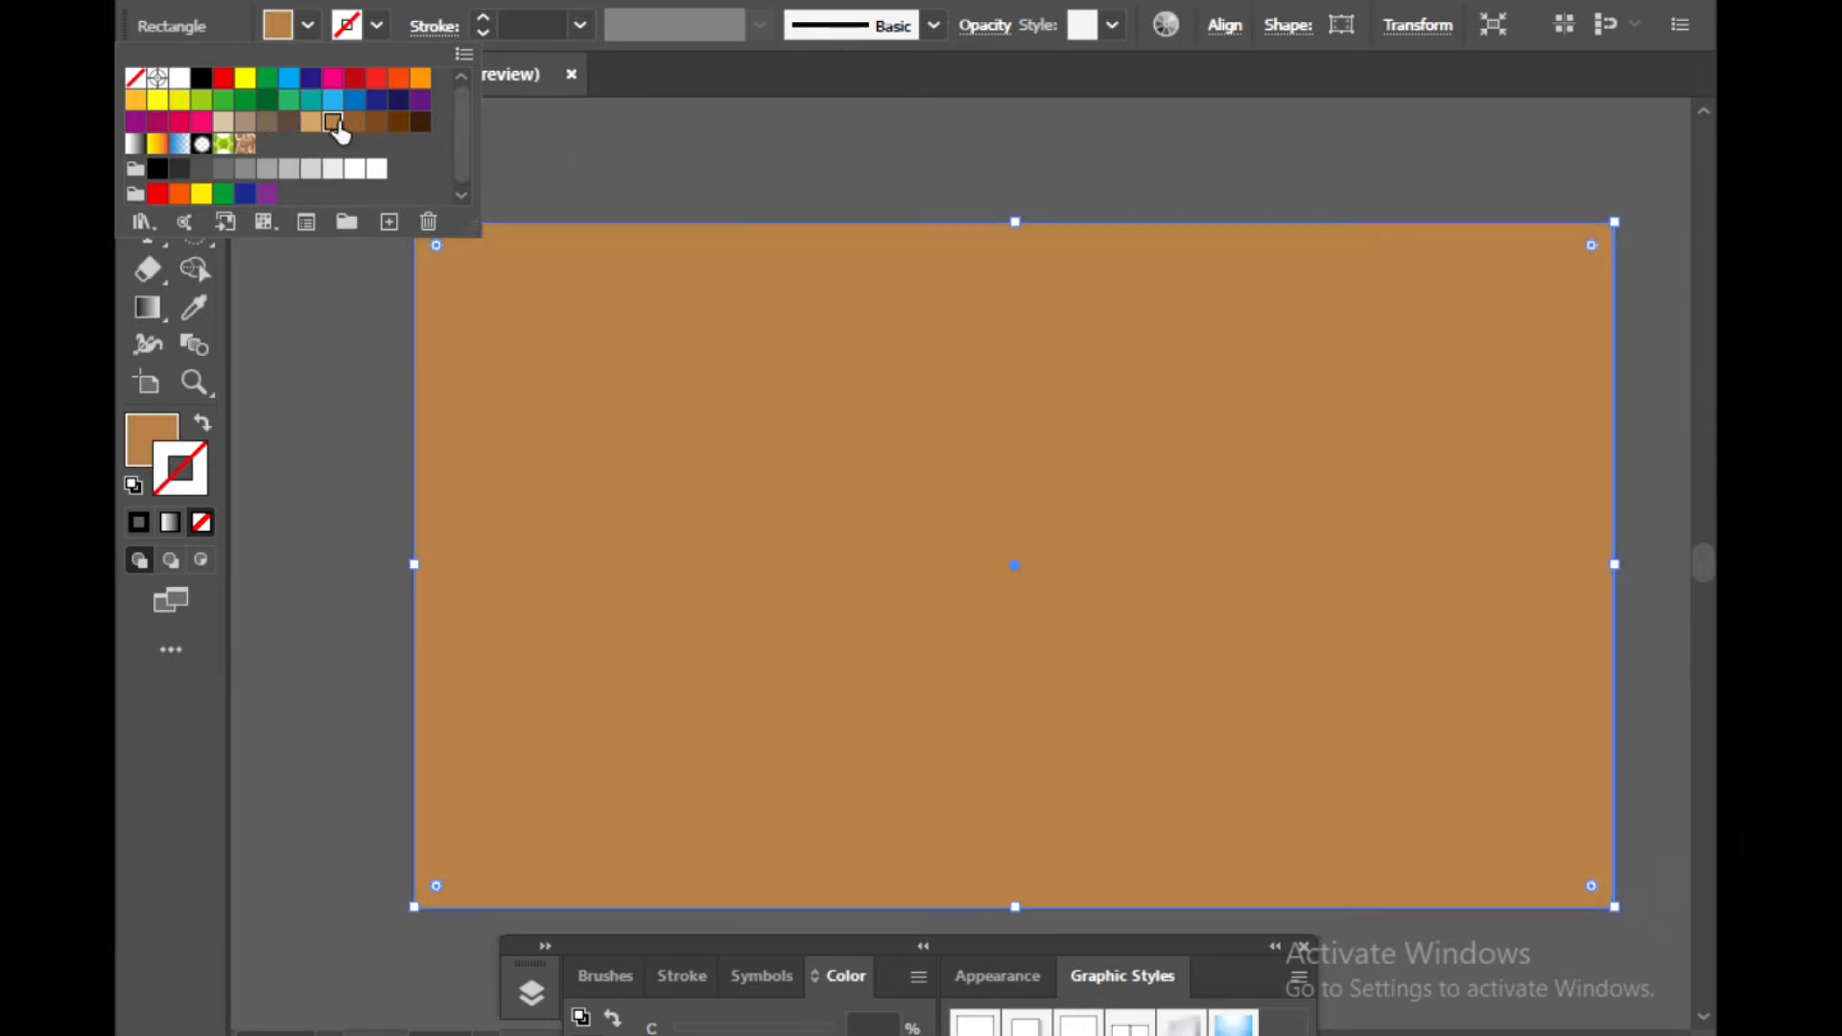
left_click(340, 257)
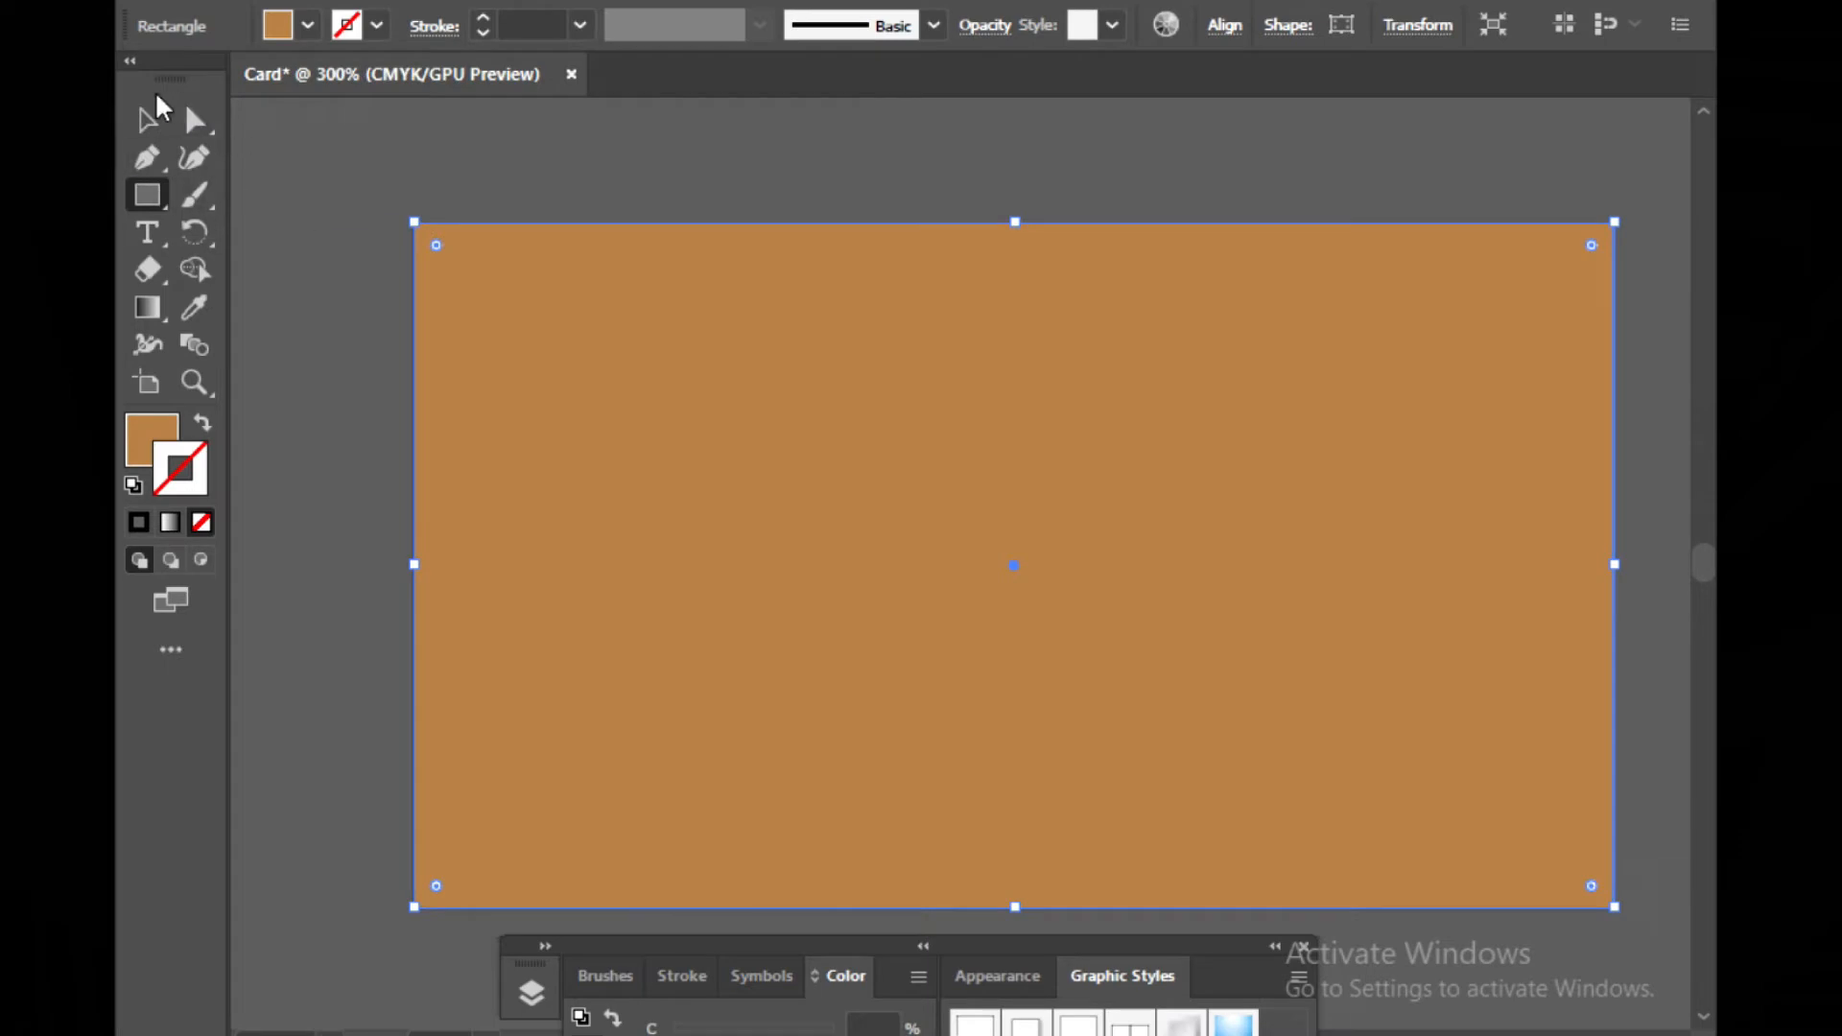
Draw a curved pen path from the artboard's bottom-left corner to its top-right corner
left_click(147, 119)
left_click(349, 175)
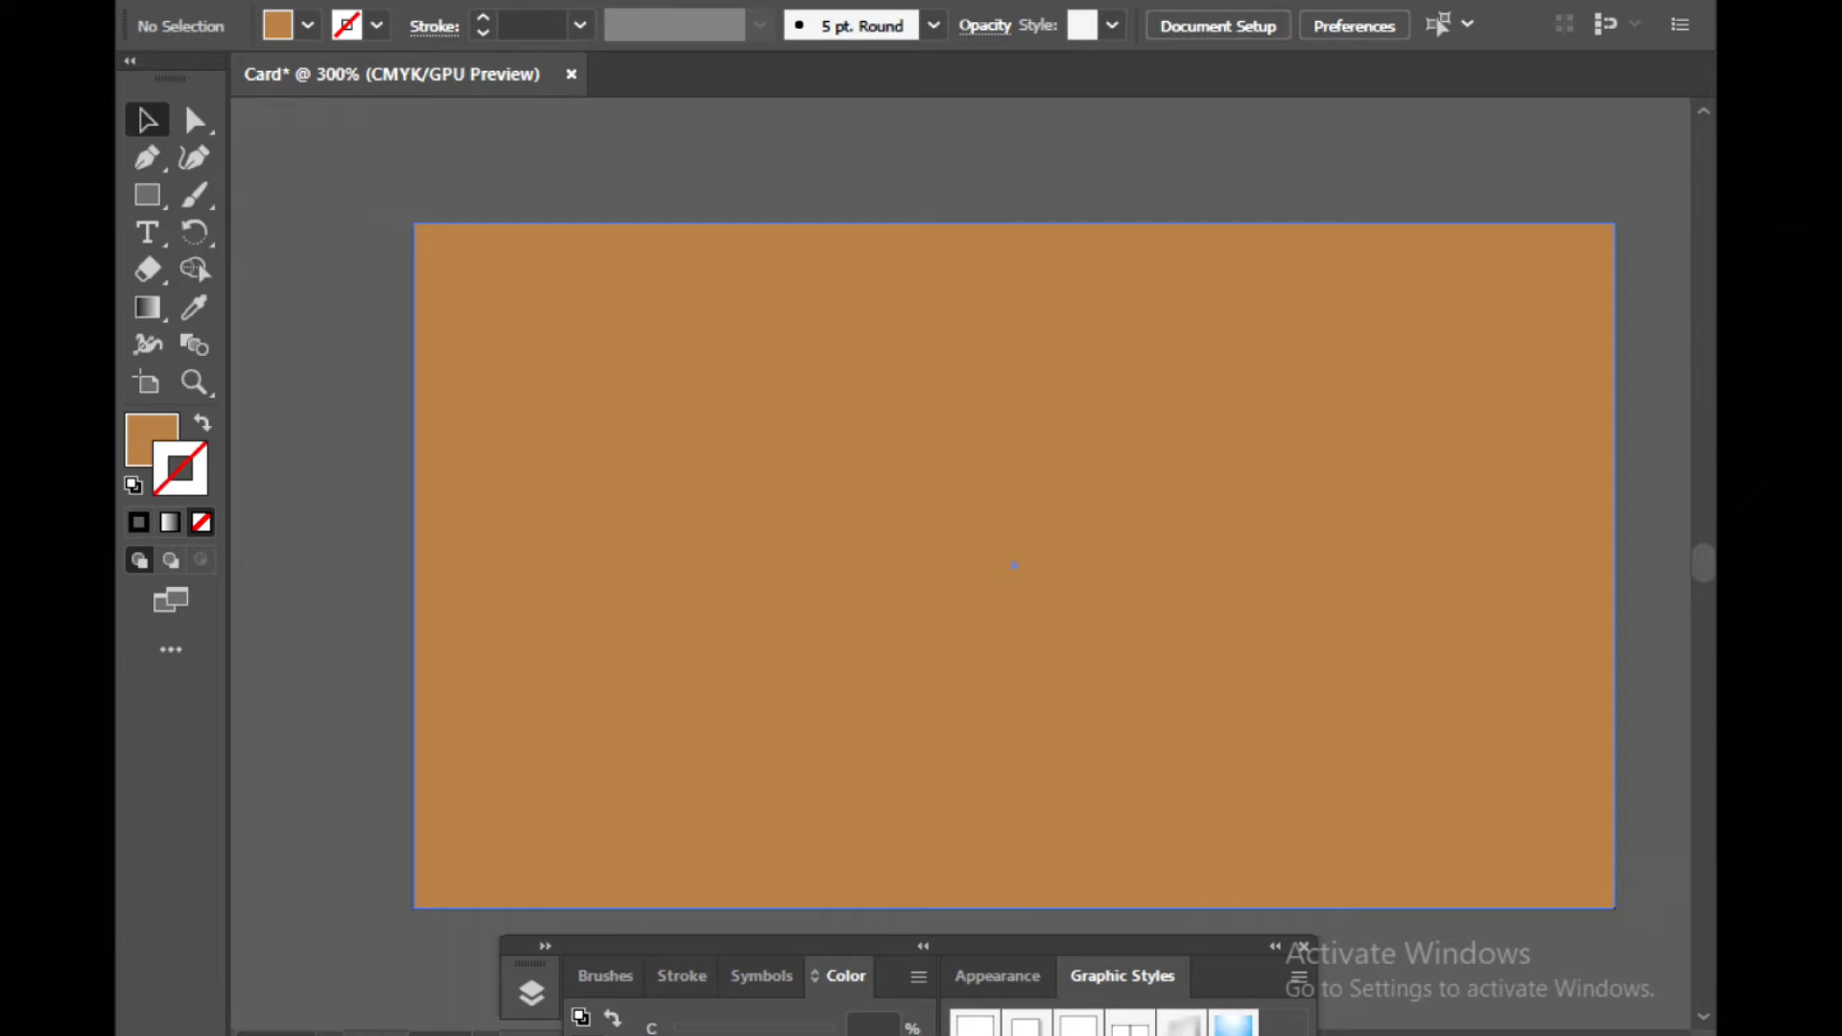
left_click(147, 159)
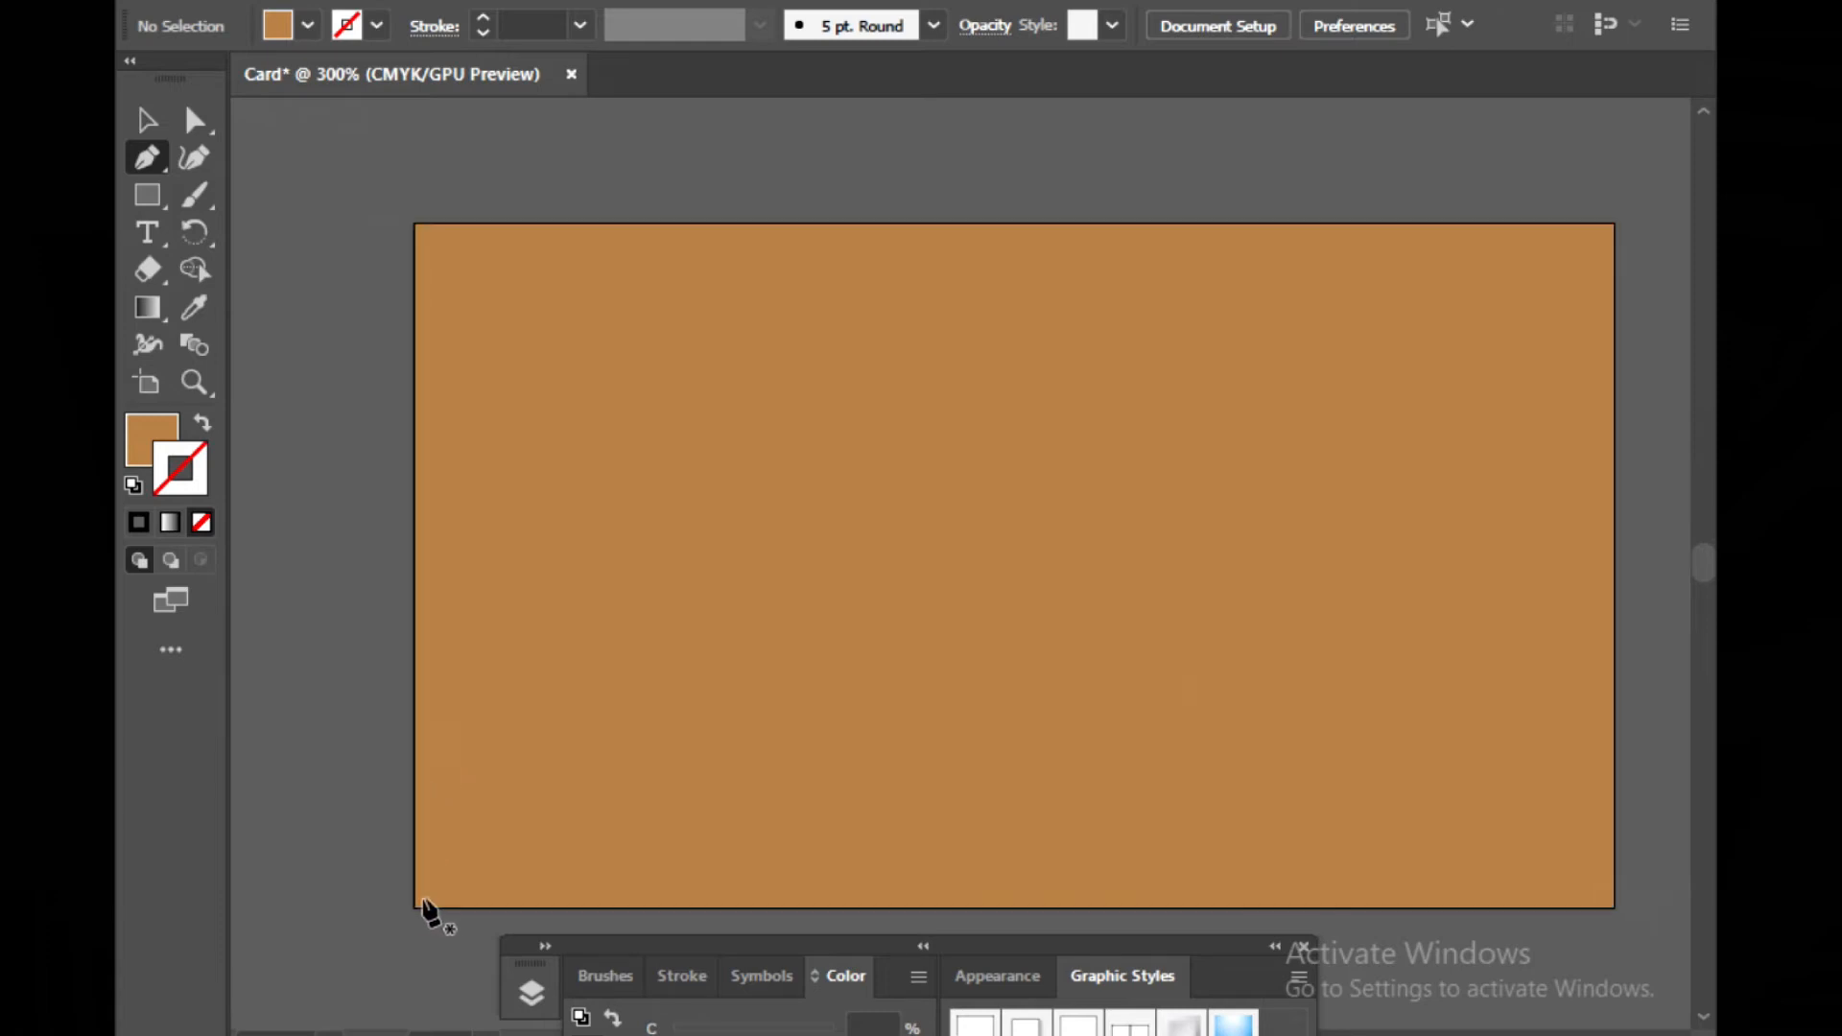
left_click(414, 901)
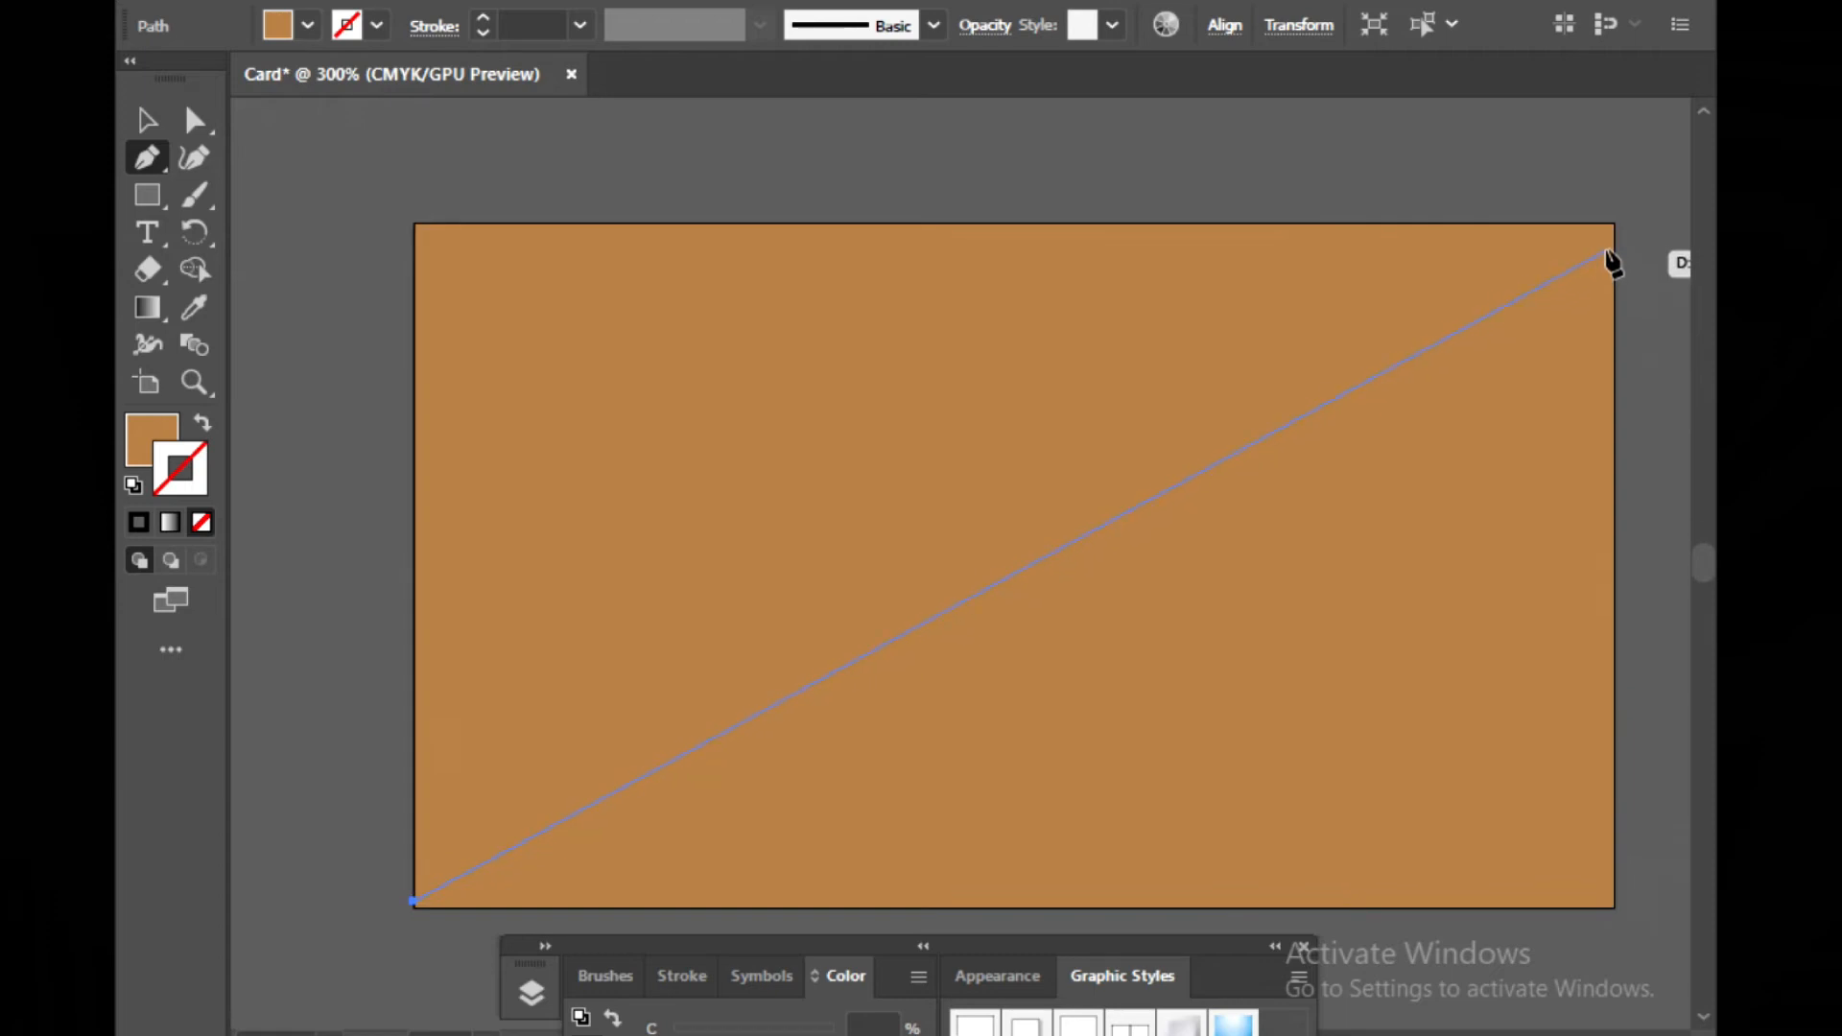
left_click(1613, 224)
mouse_move(1613, 227)
left_mouse_down()
mouse_move(1616, 60)
mouse_move(1620, 370)
mouse_move(1578, 1029)
mouse_move(1633, 880)
mouse_move(1644, 719)
mouse_move(1575, 691)
mouse_move(1645, 109)
mouse_move(1633, 1007)
mouse_move(1645, 354)
mouse_move(1621, 221)
mouse_move(1577, 196)
mouse_move(1644, 128)
mouse_move(1612, 207)
left_mouse_up()
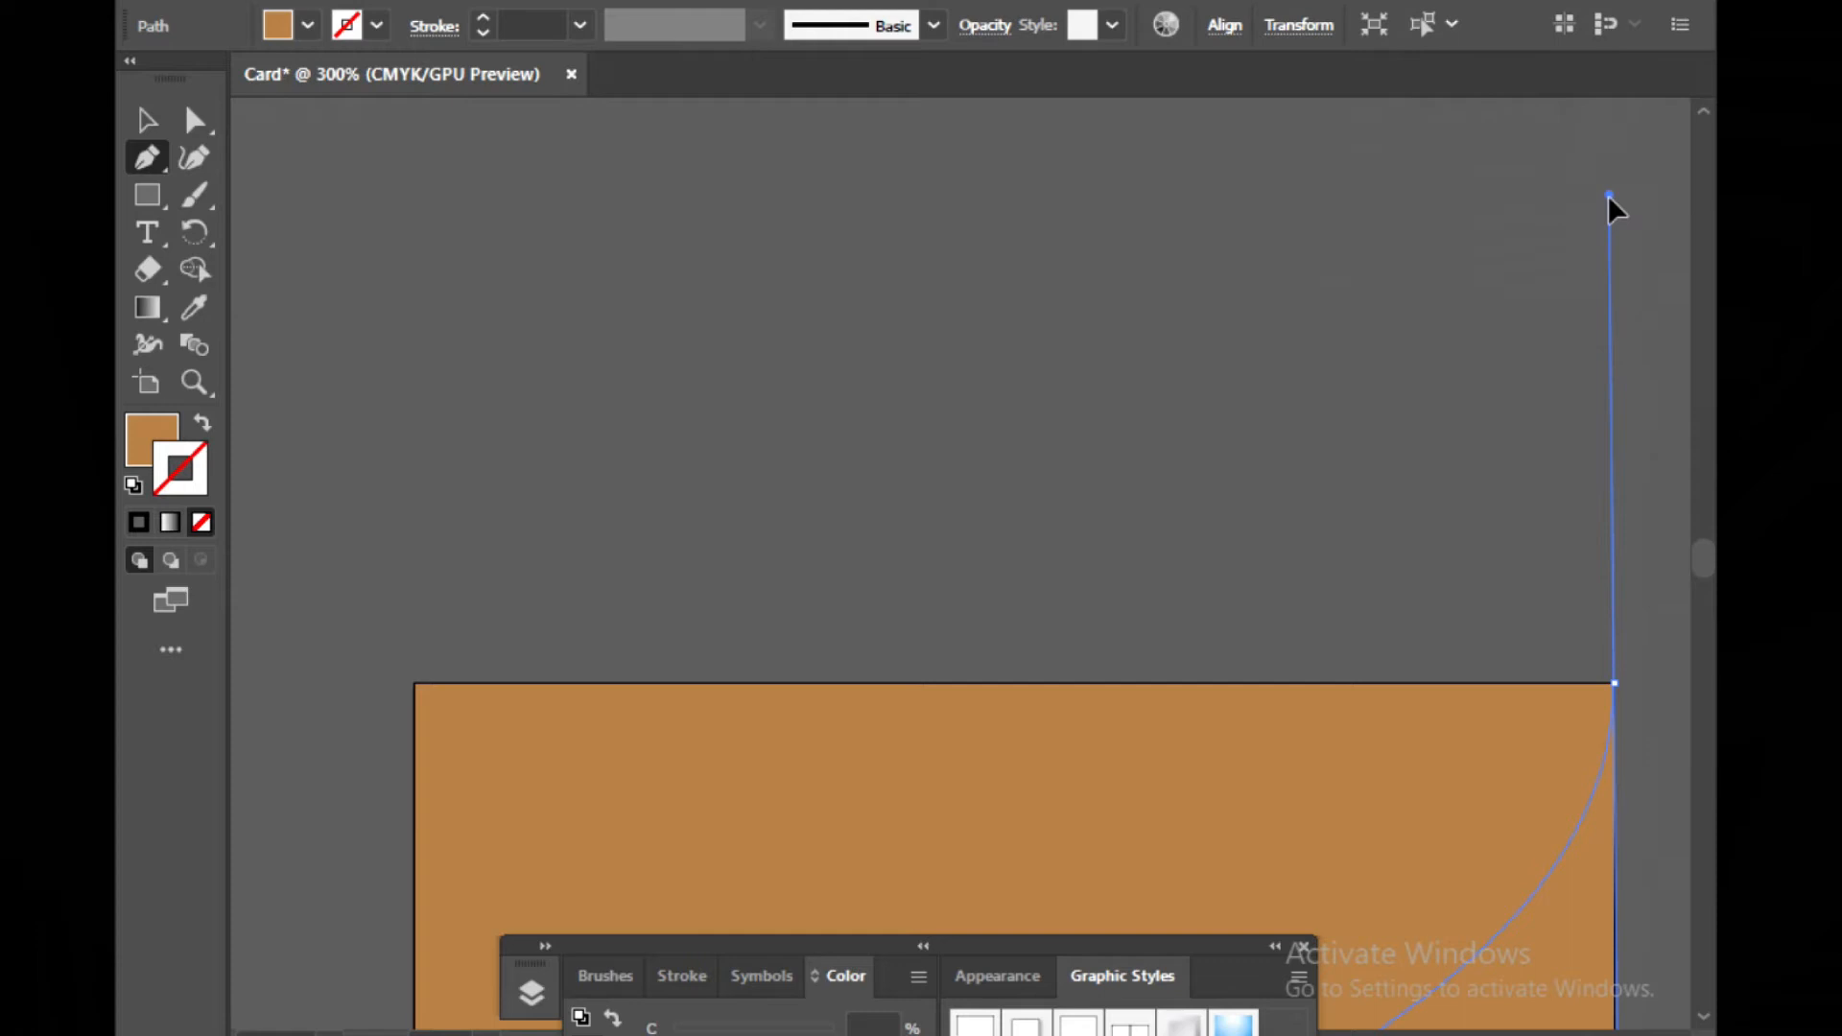
left_click_drag(1609, 197, 1609, 196)
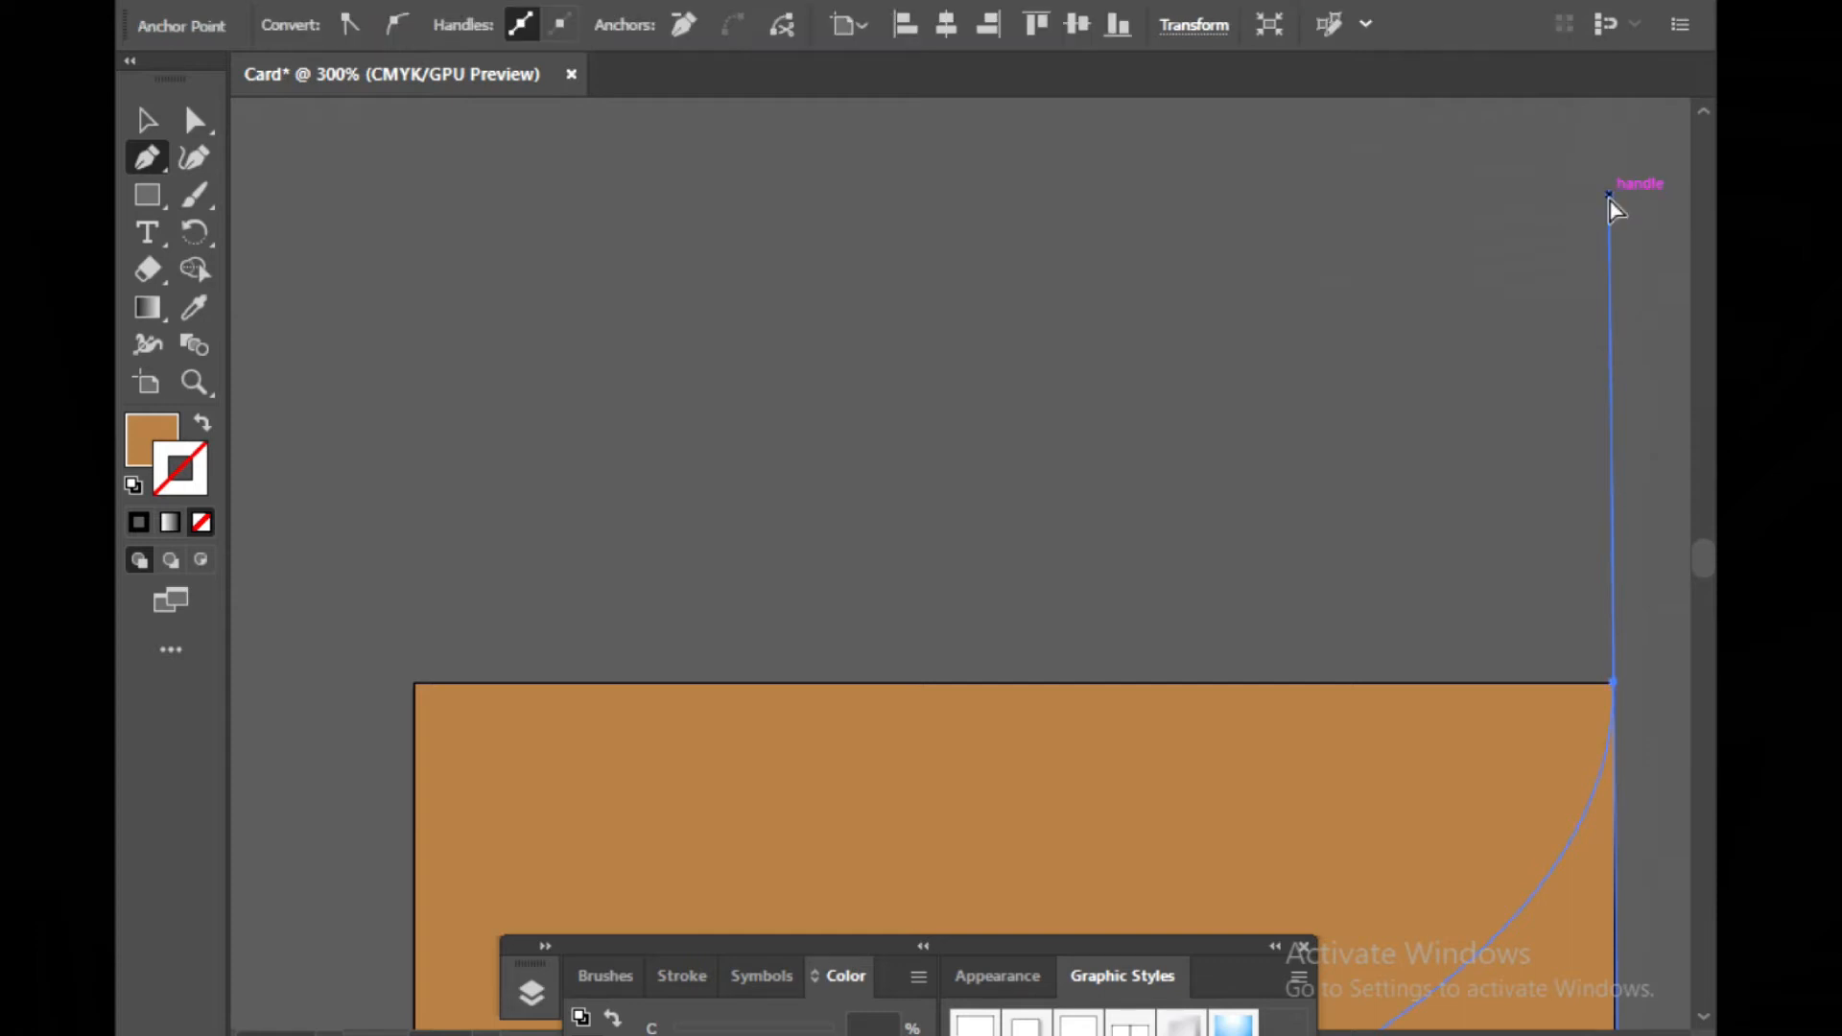
Remove the outgoing handle from the path's top-right anchor
key("ctrl+minus")
key("ctrl+minus")
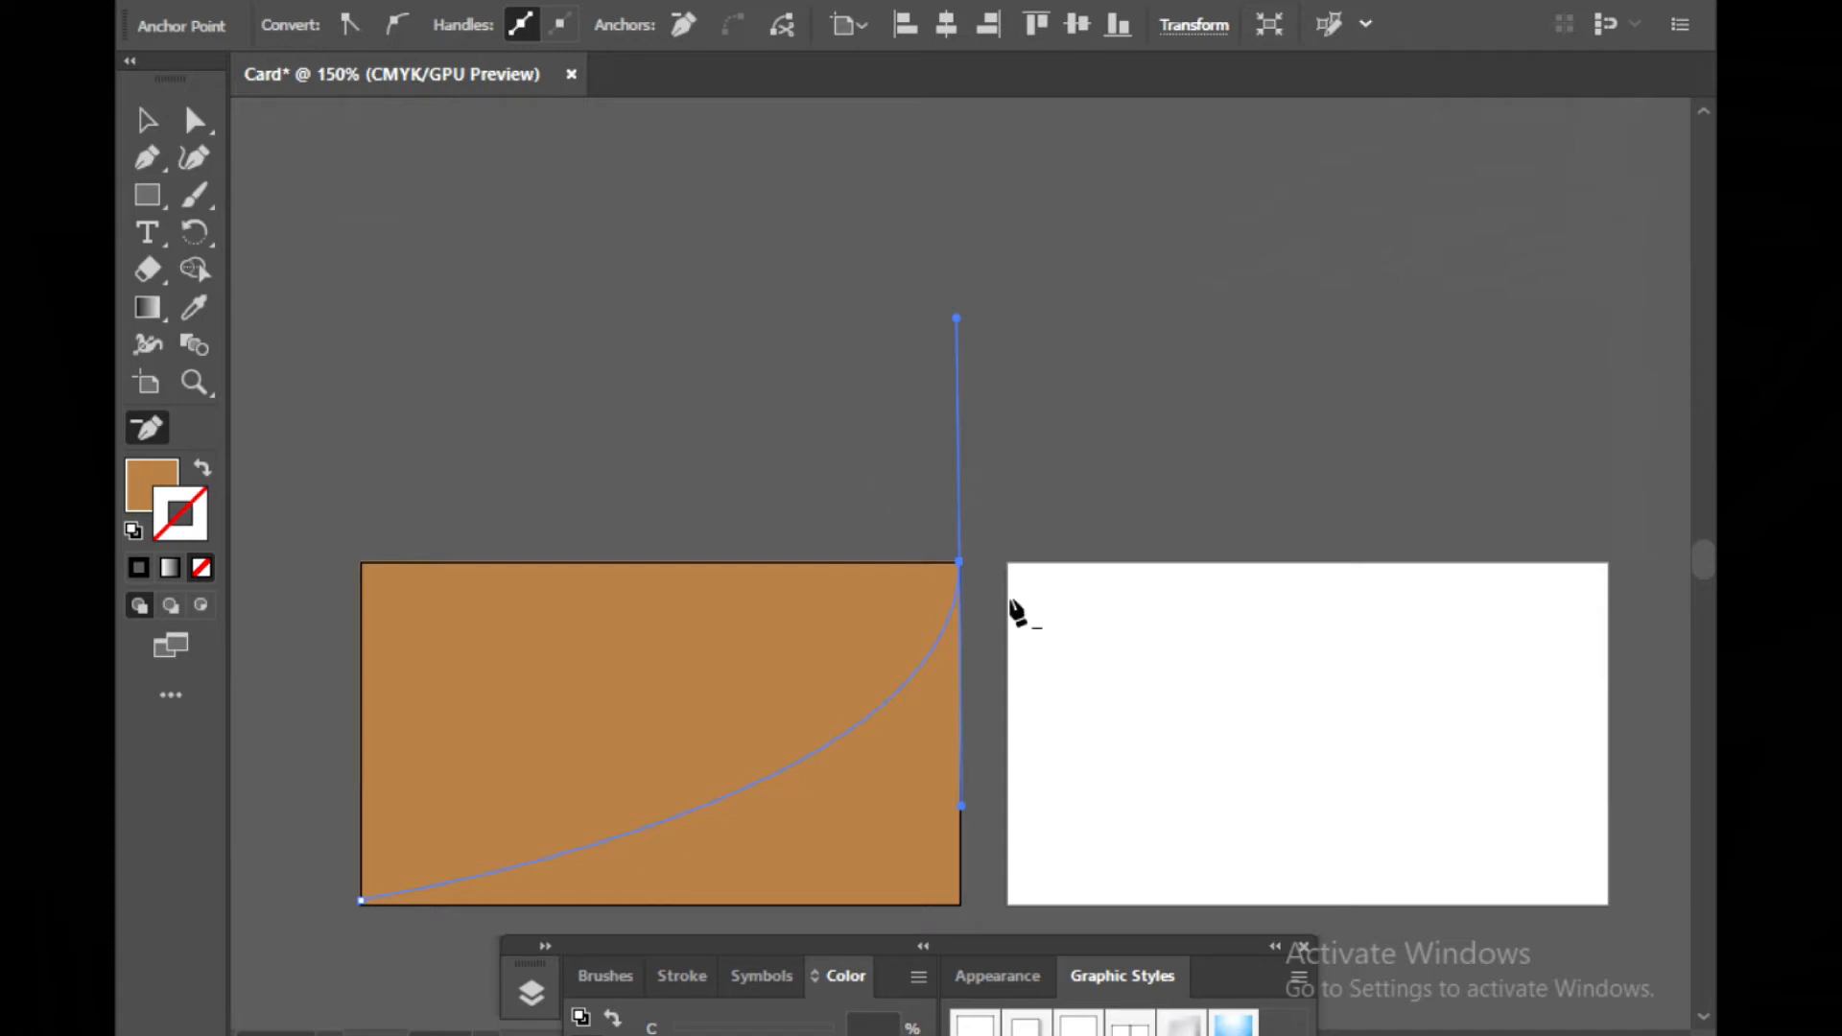
left_click(961, 563)
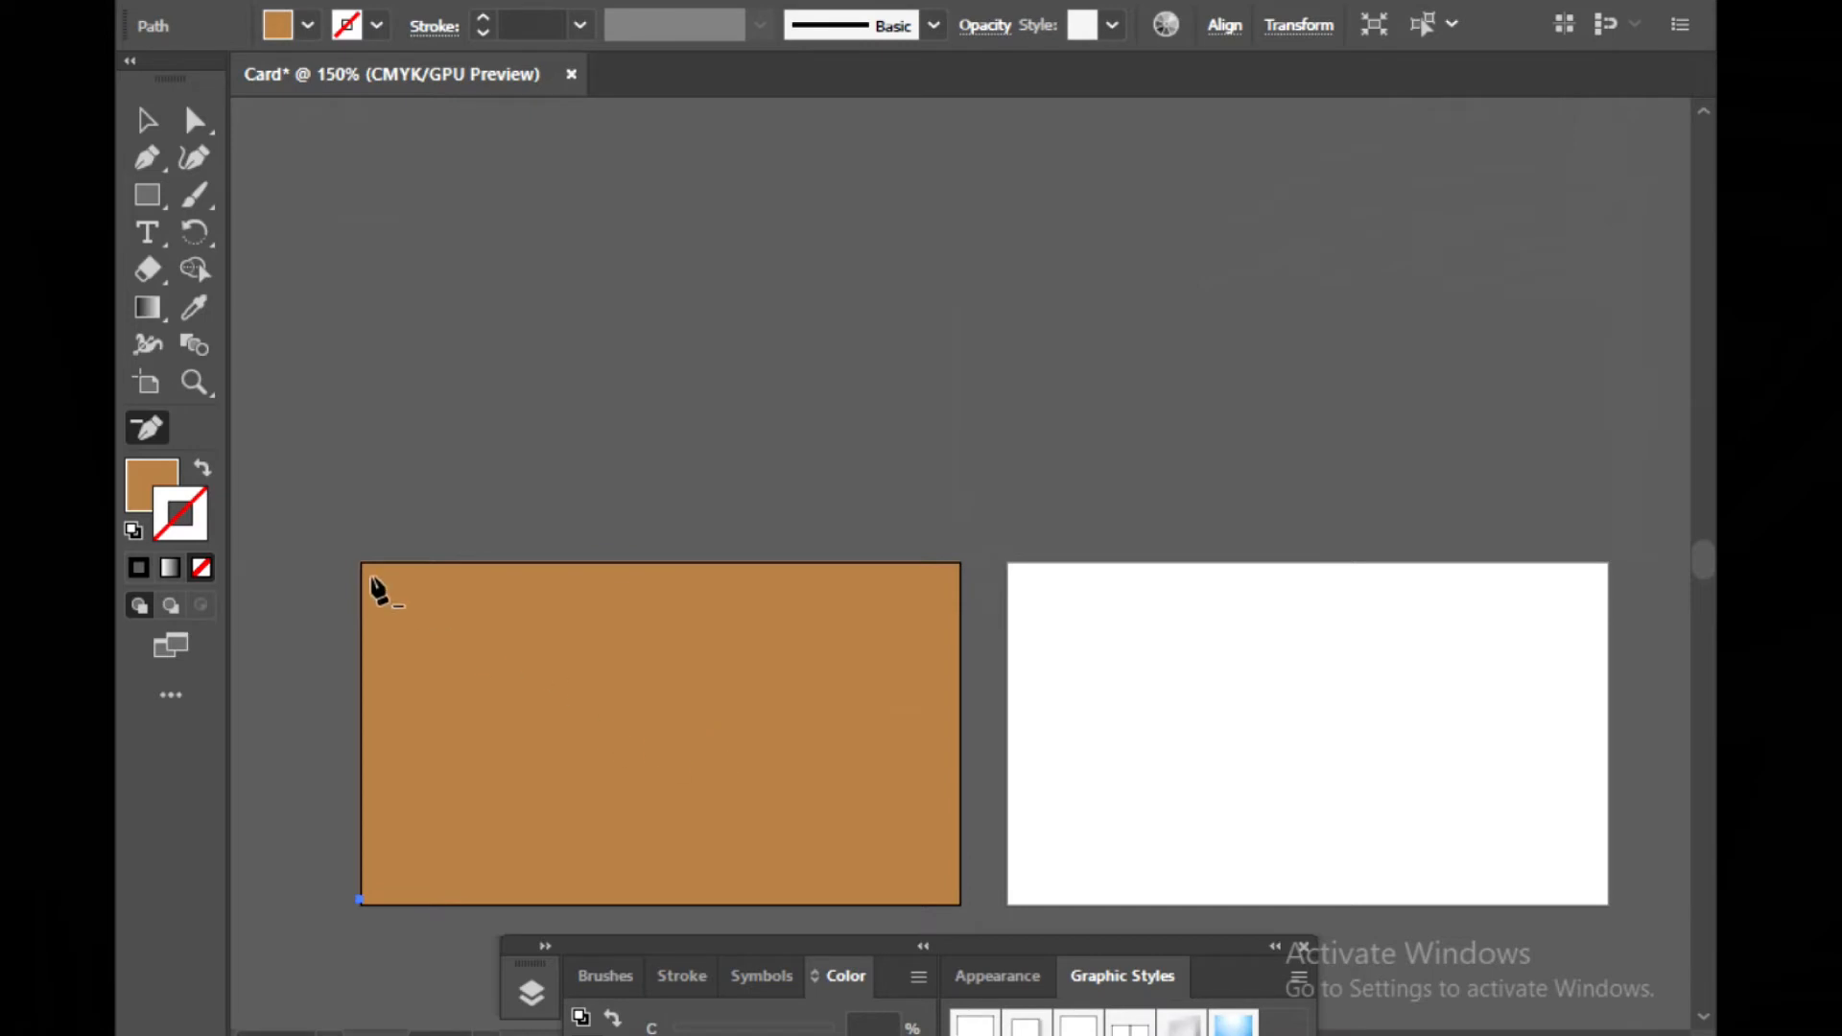
left_click(147, 119)
left_click(593, 777)
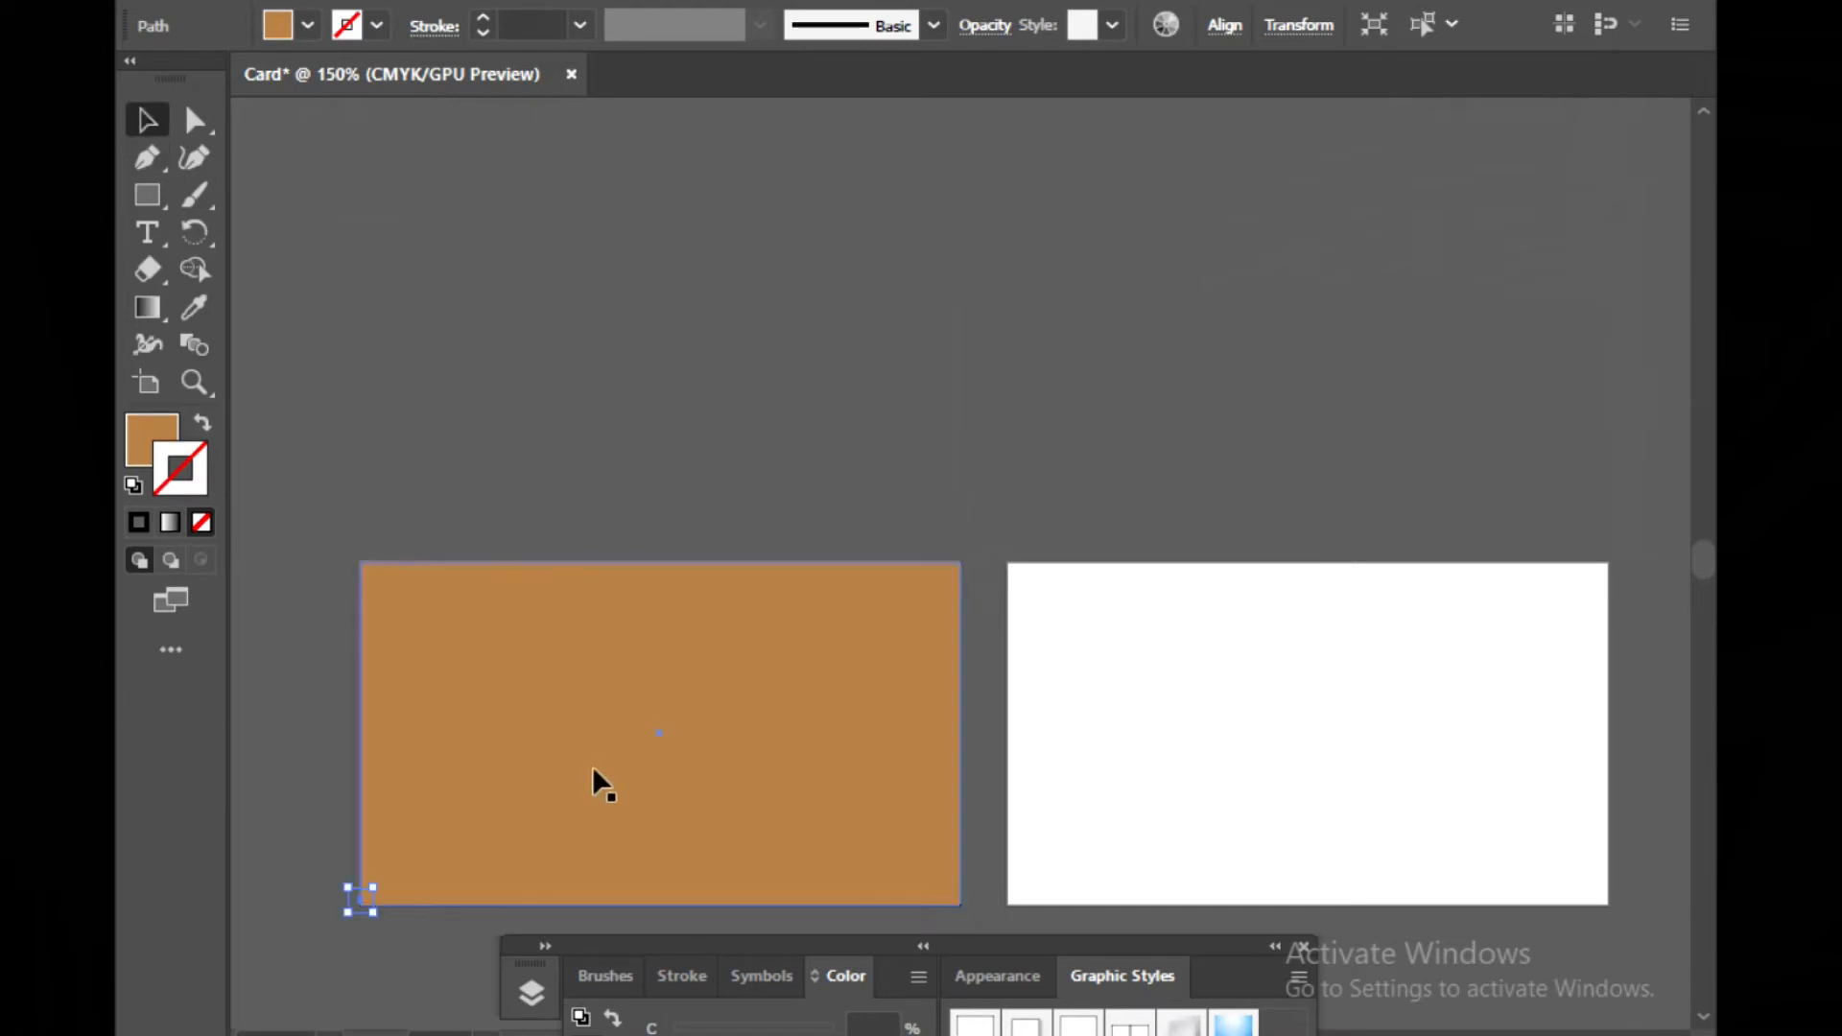
key("Delete")
key("ctrl+z")
Lock the brown background rectangle so it cannot be selected
left_click(544, 758)
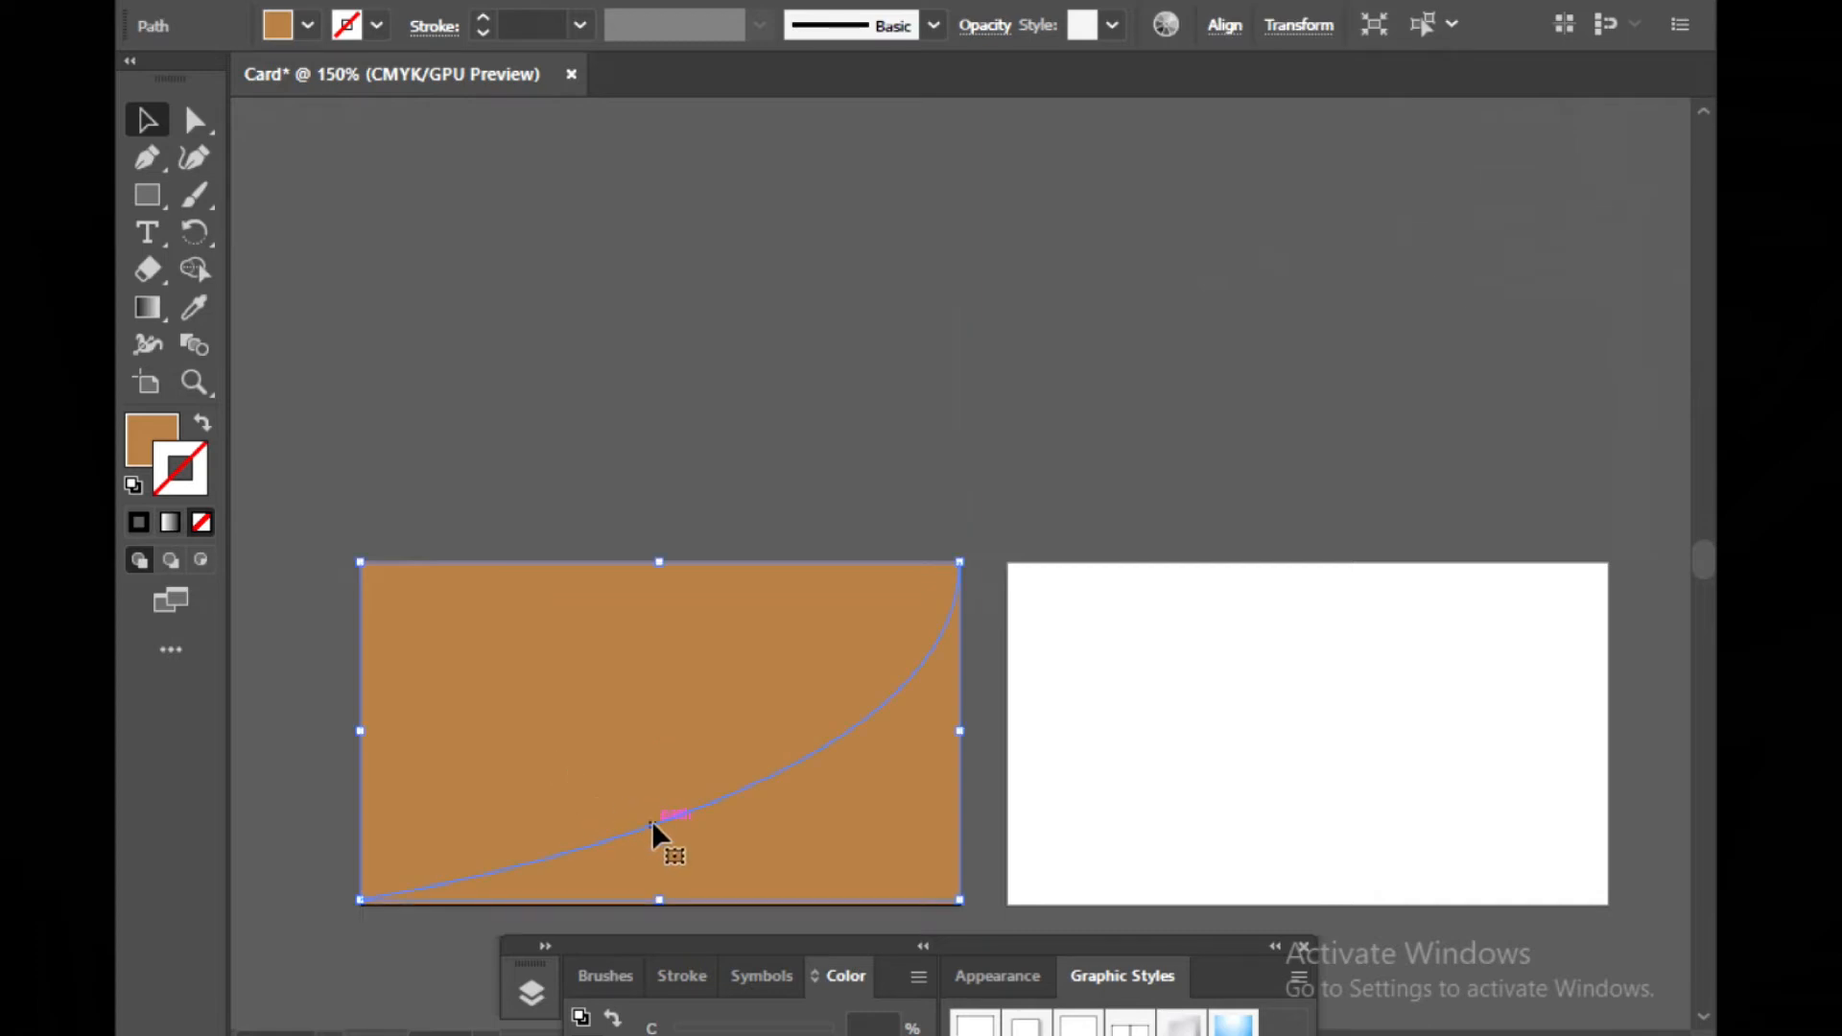
left_click(745, 486)
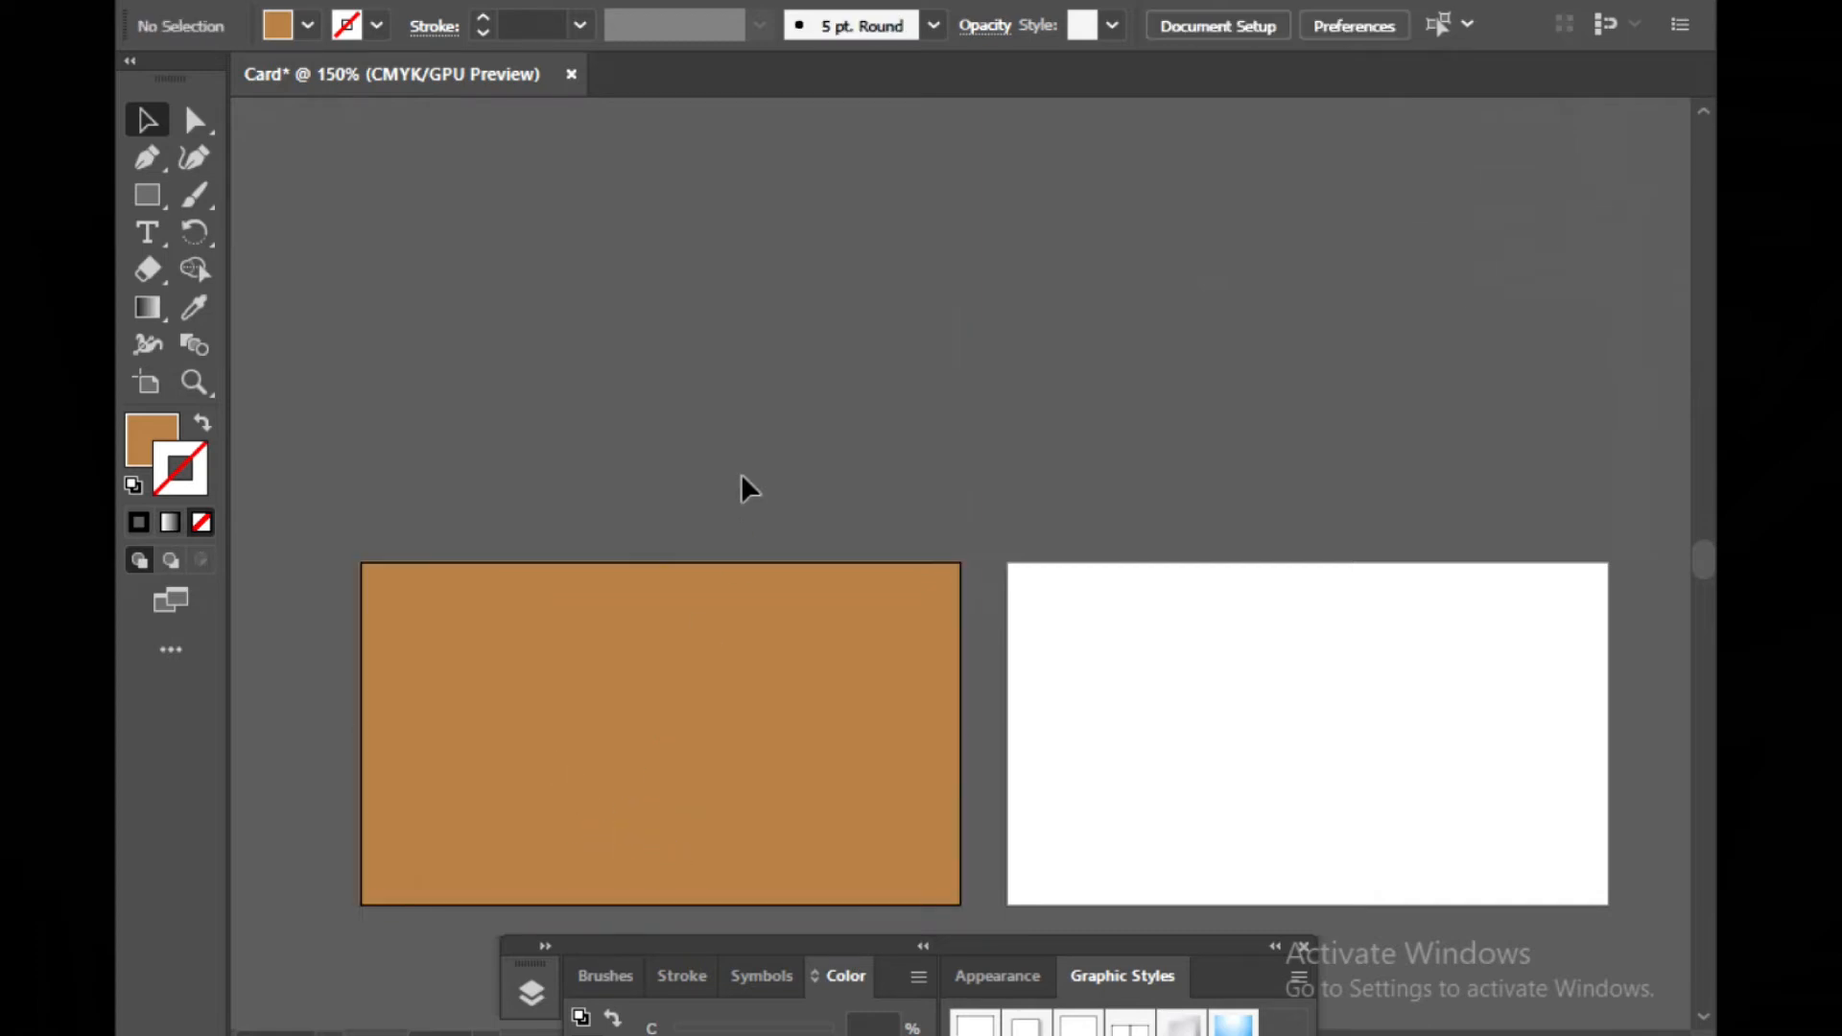
left_click(756, 791)
left_click(682, 497)
left_click(588, 662)
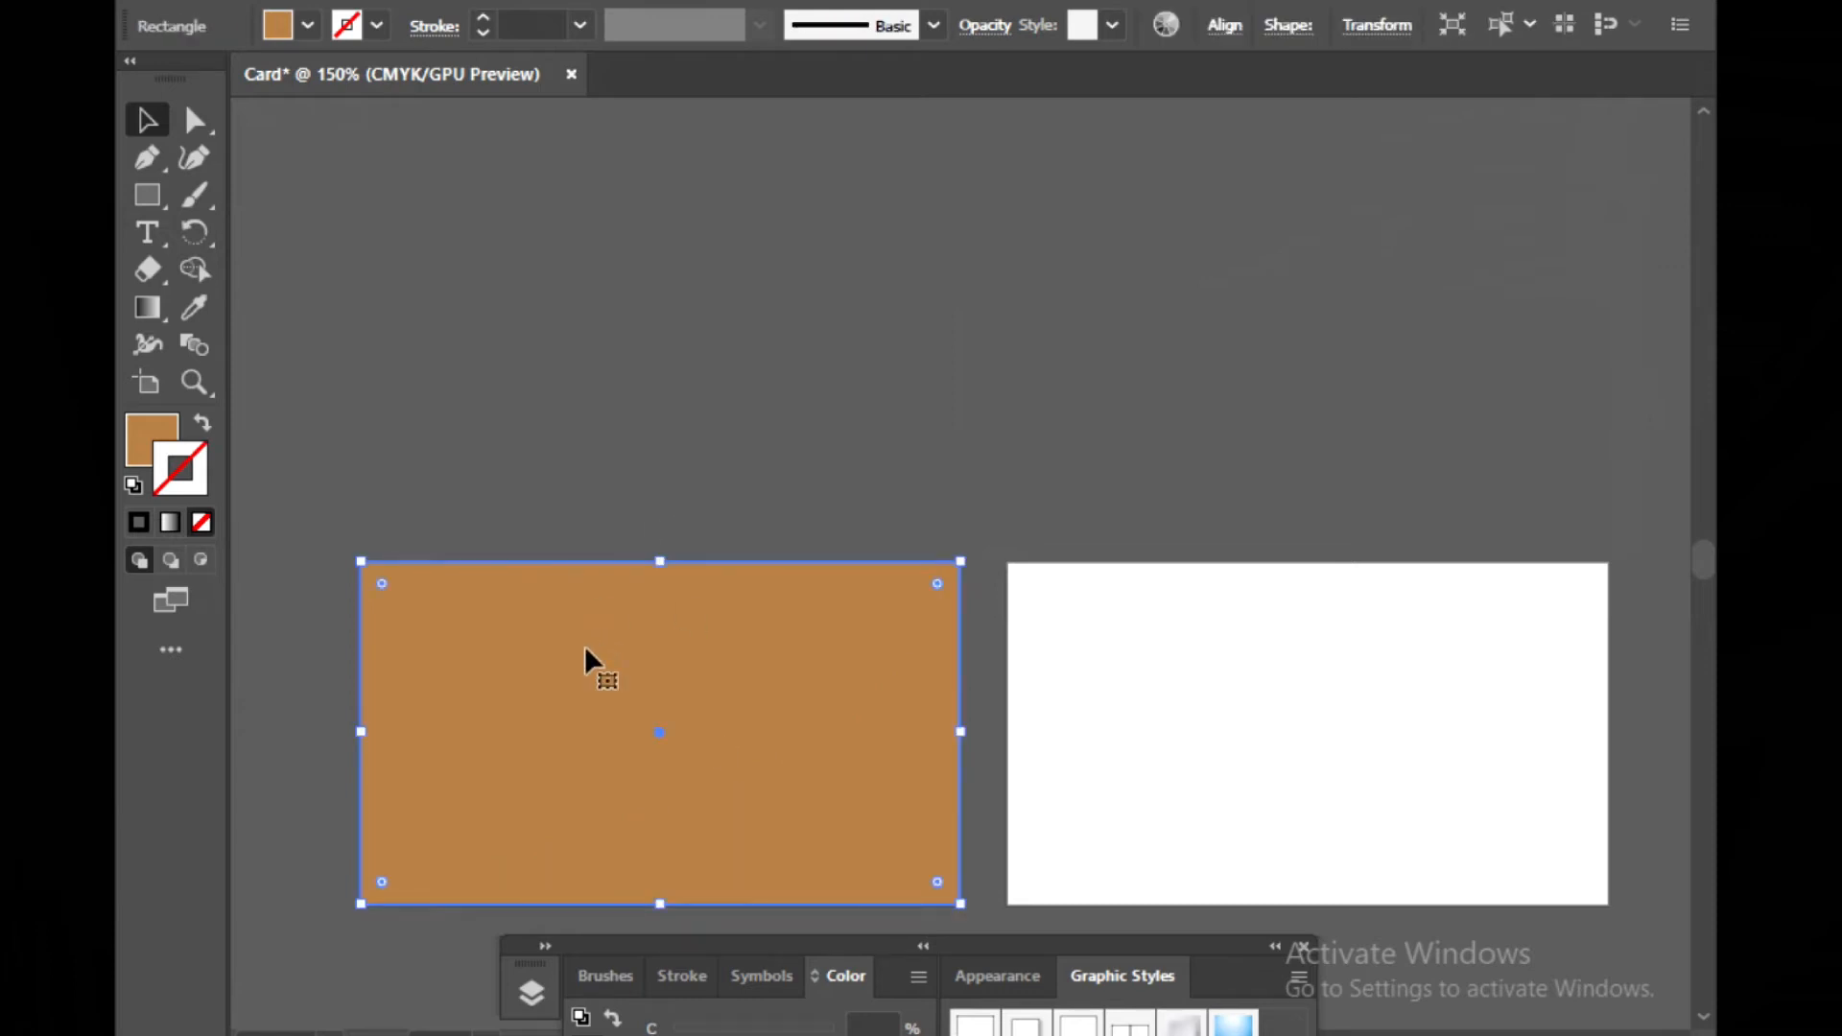
key("ctrl+2")
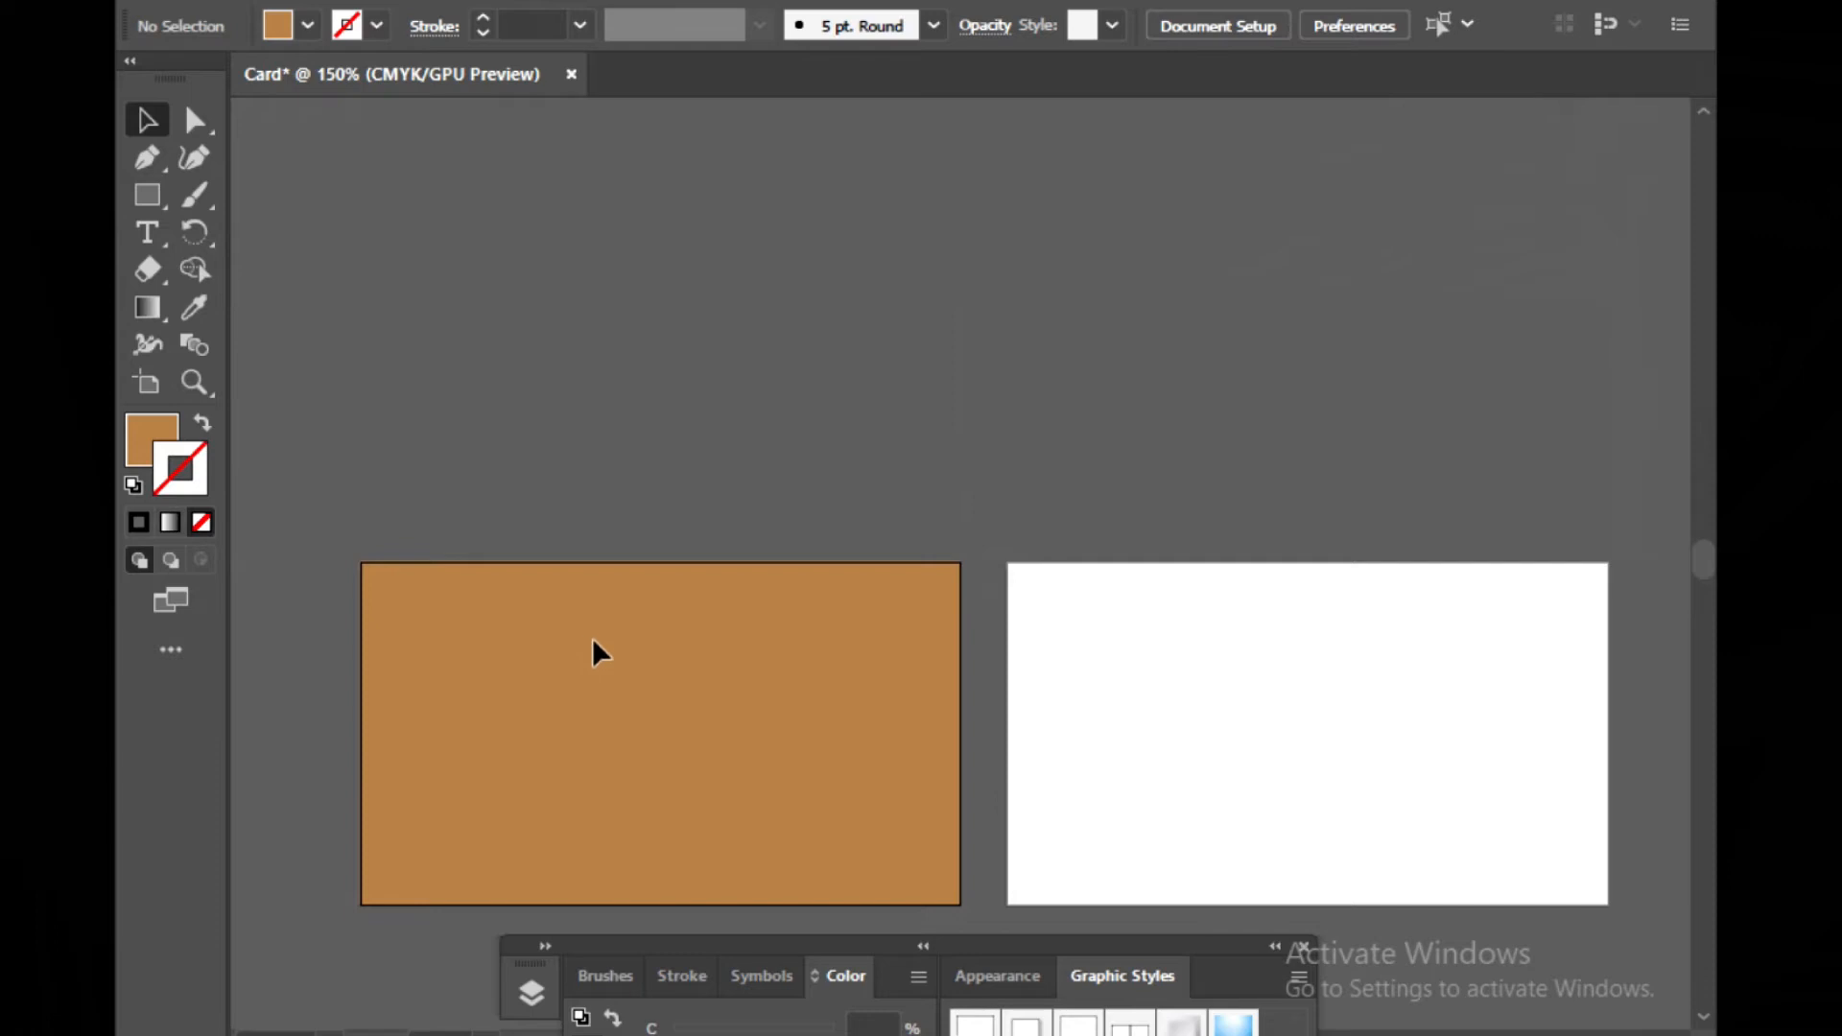
Fill the curved path with the CMYK Cyan swatch
left_click(692, 814)
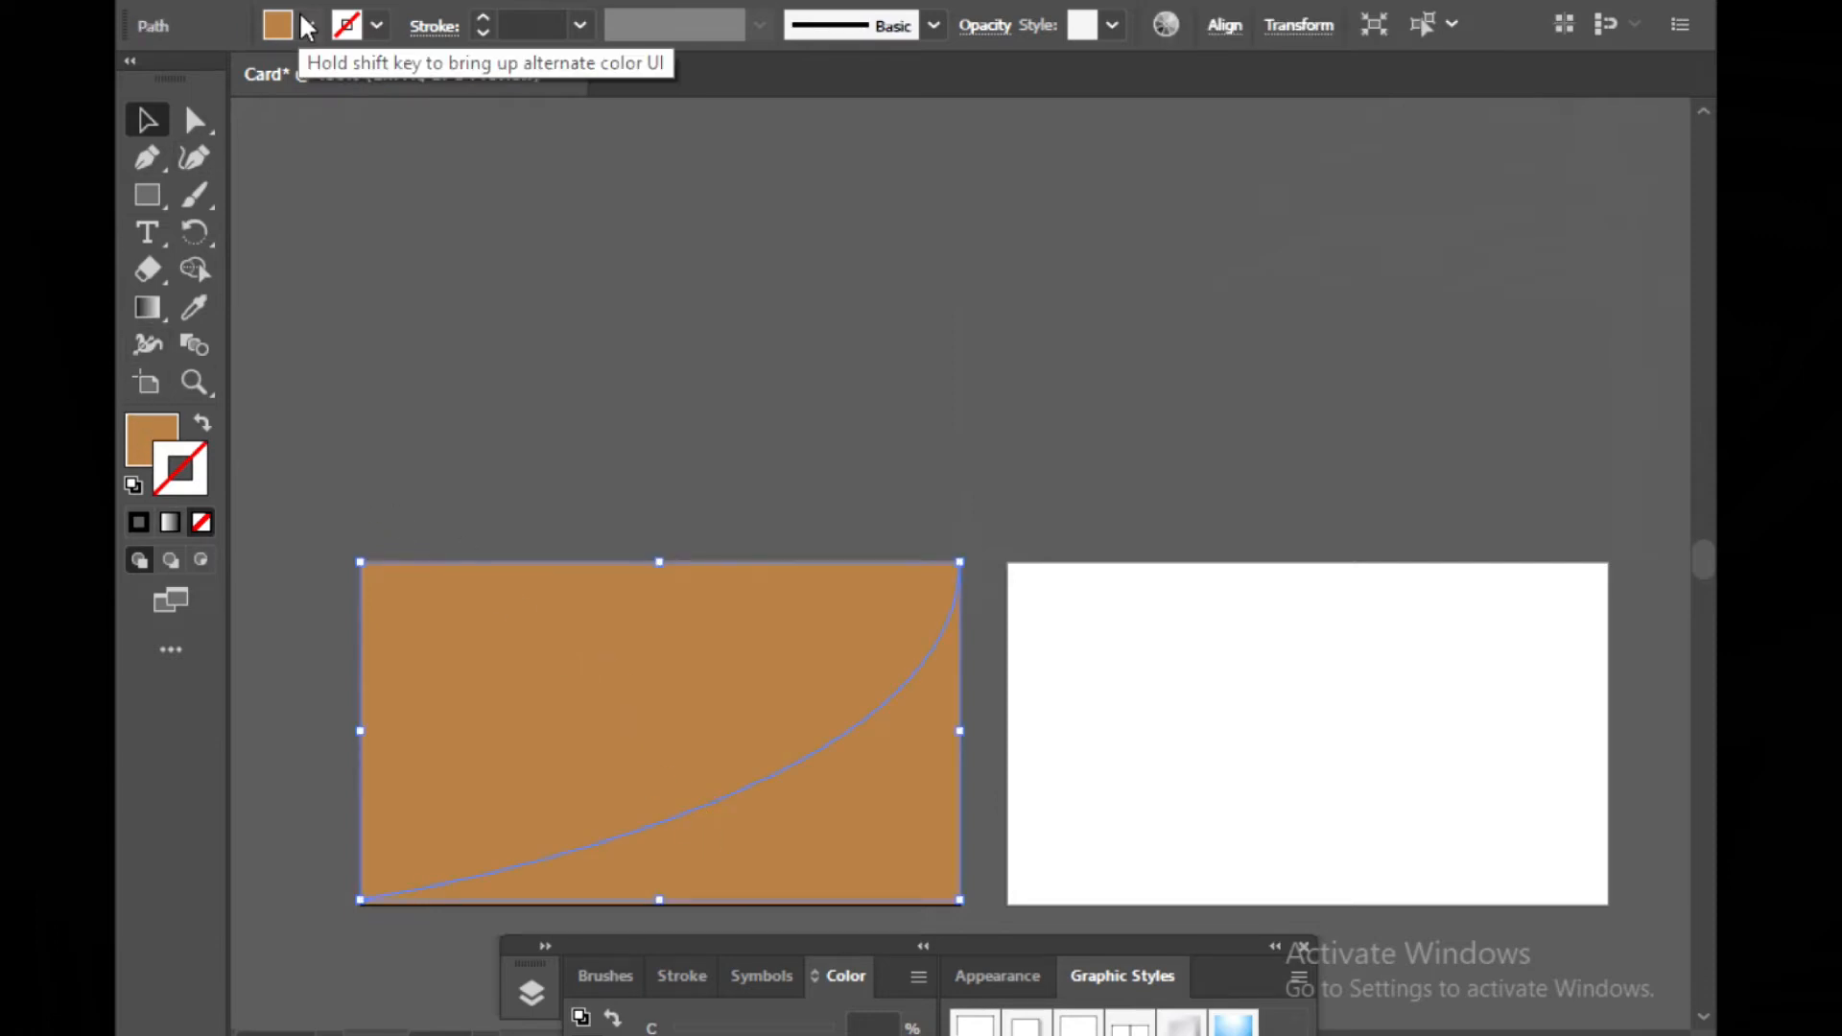
left_click(279, 27)
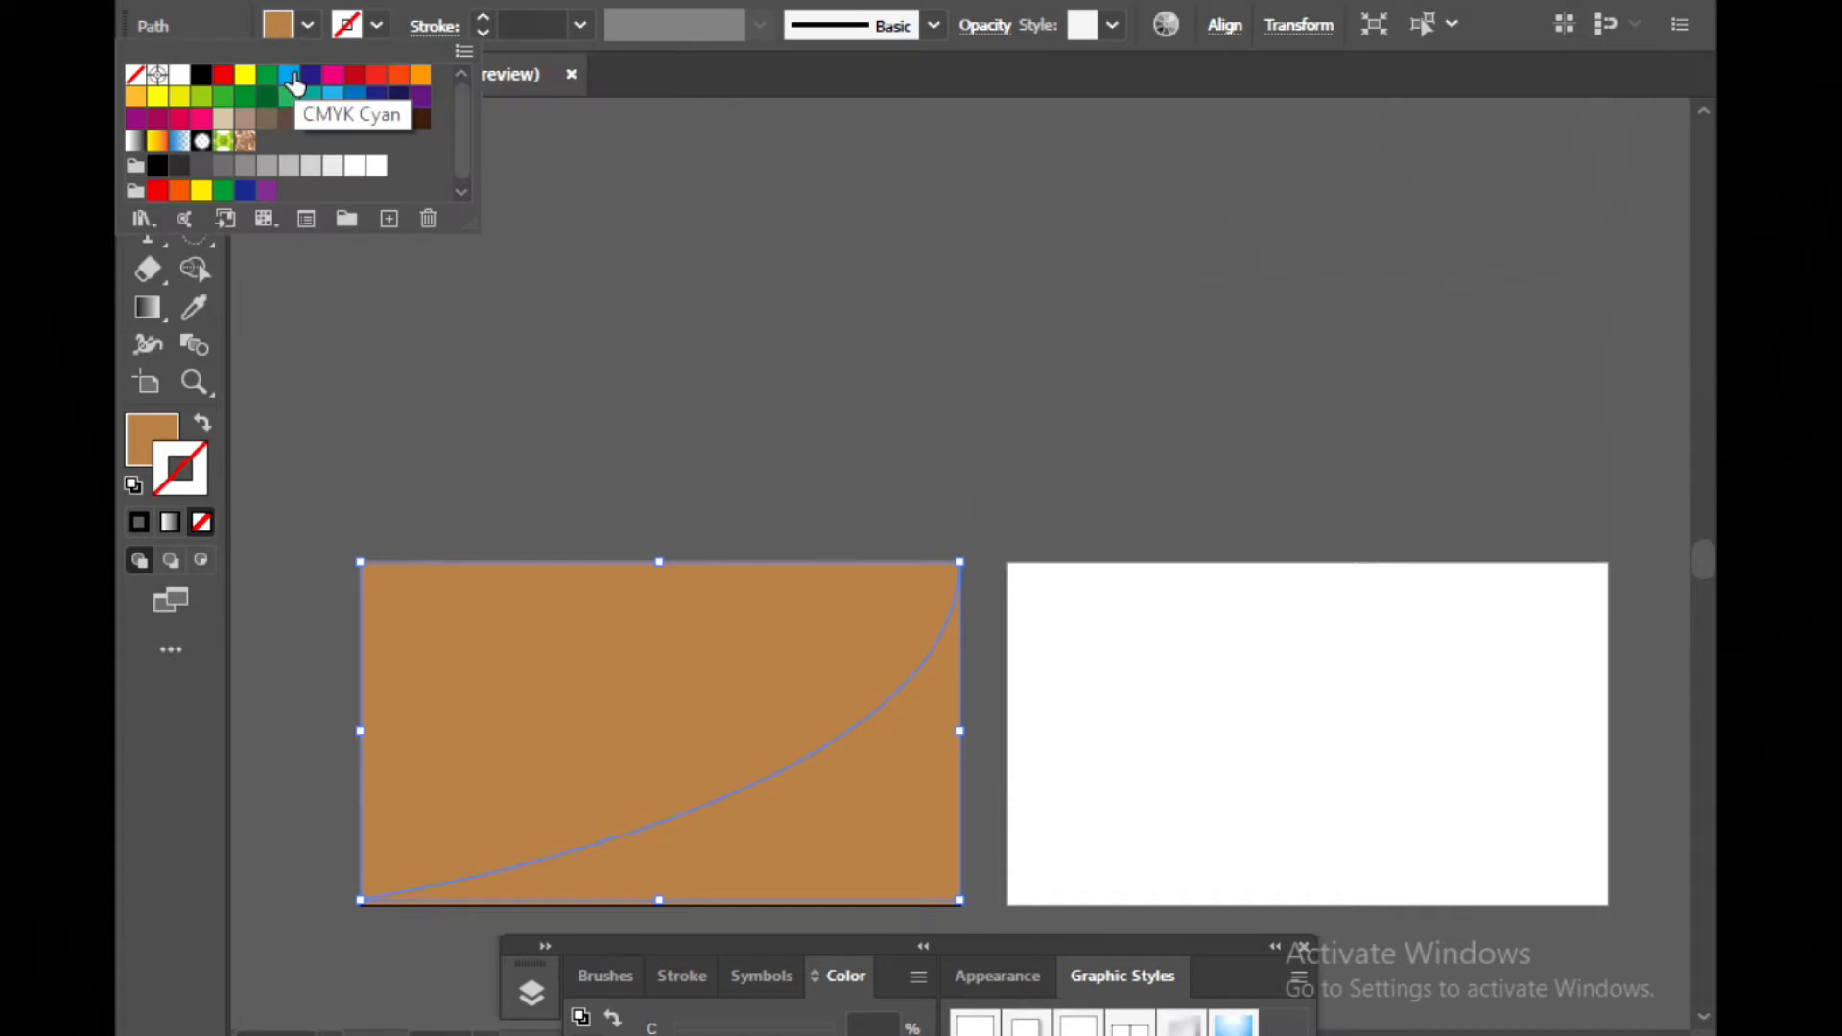
left_click(288, 76)
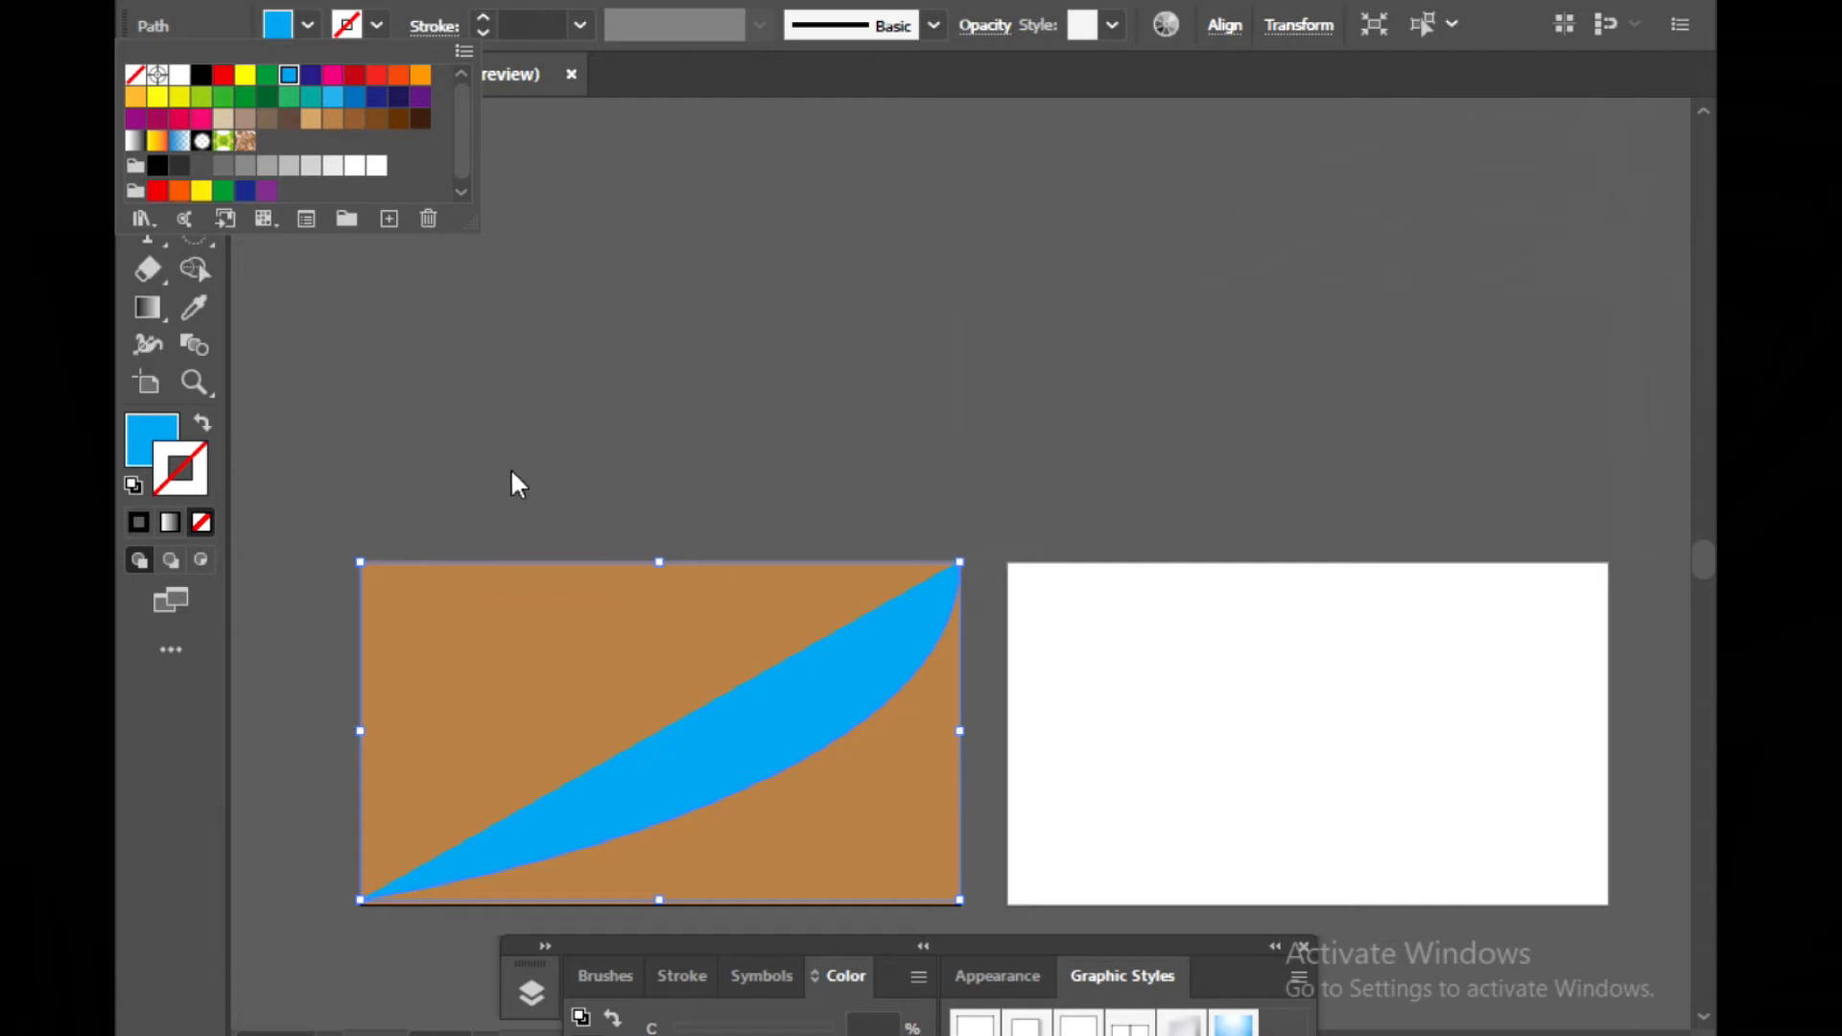
left_click(494, 382)
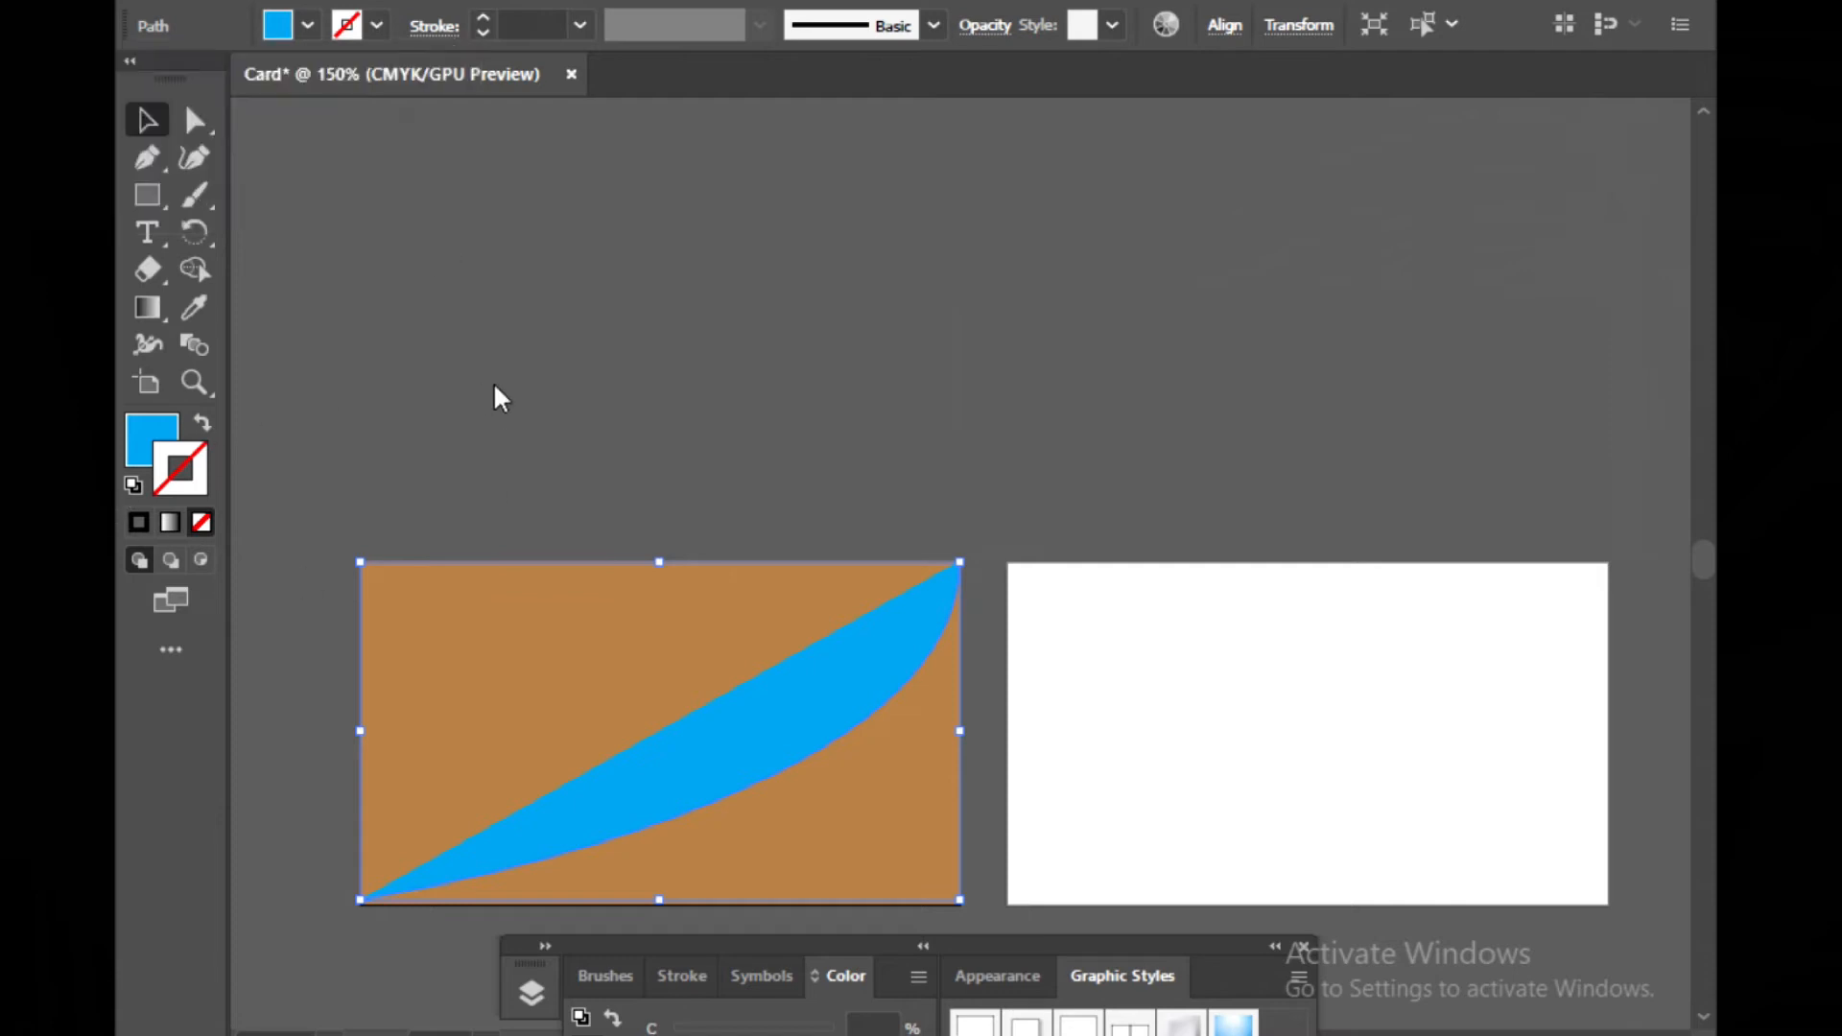
Extend the curved path with the Pen tool through the artboard's bottom-right corner and close it at the top-right corner, filling the corner below the curve
left_click(145, 158)
mouse_move(360, 900)
left_mouse_down()
mouse_move(379, 931)
mouse_move(472, 938)
mouse_move(366, 917)
left_mouse_up()
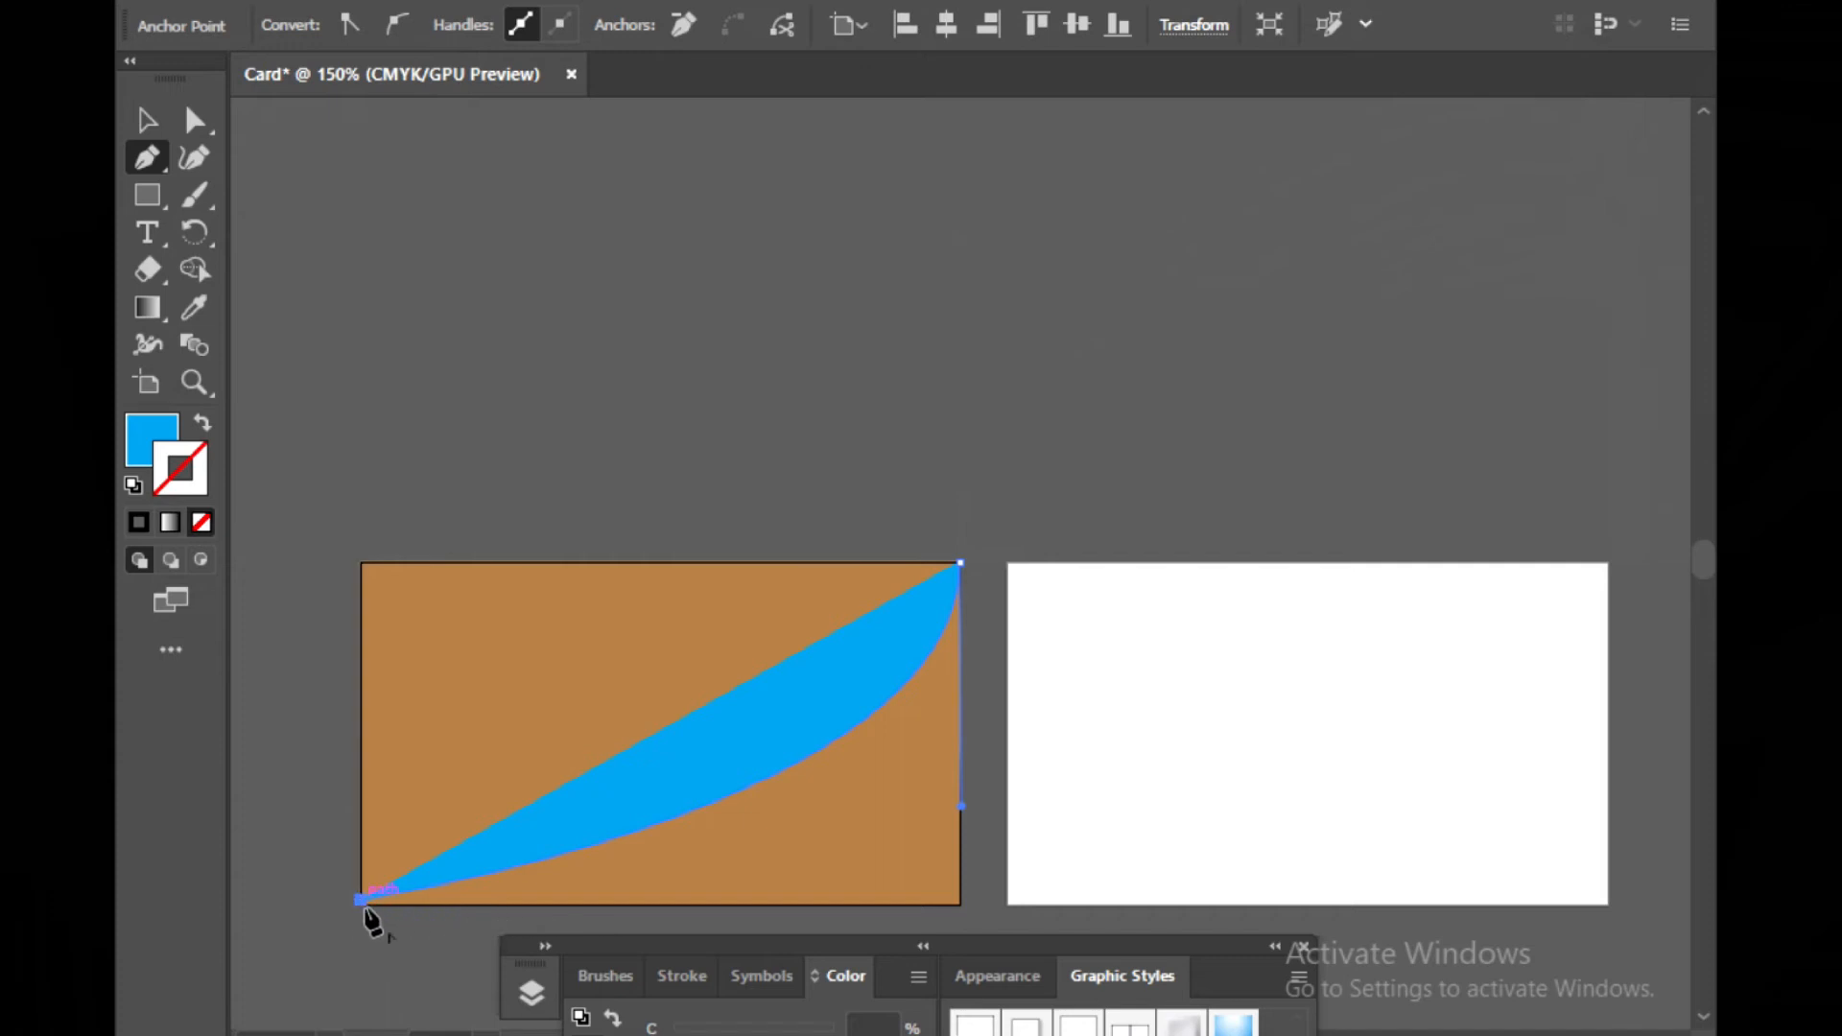
left_click(962, 901)
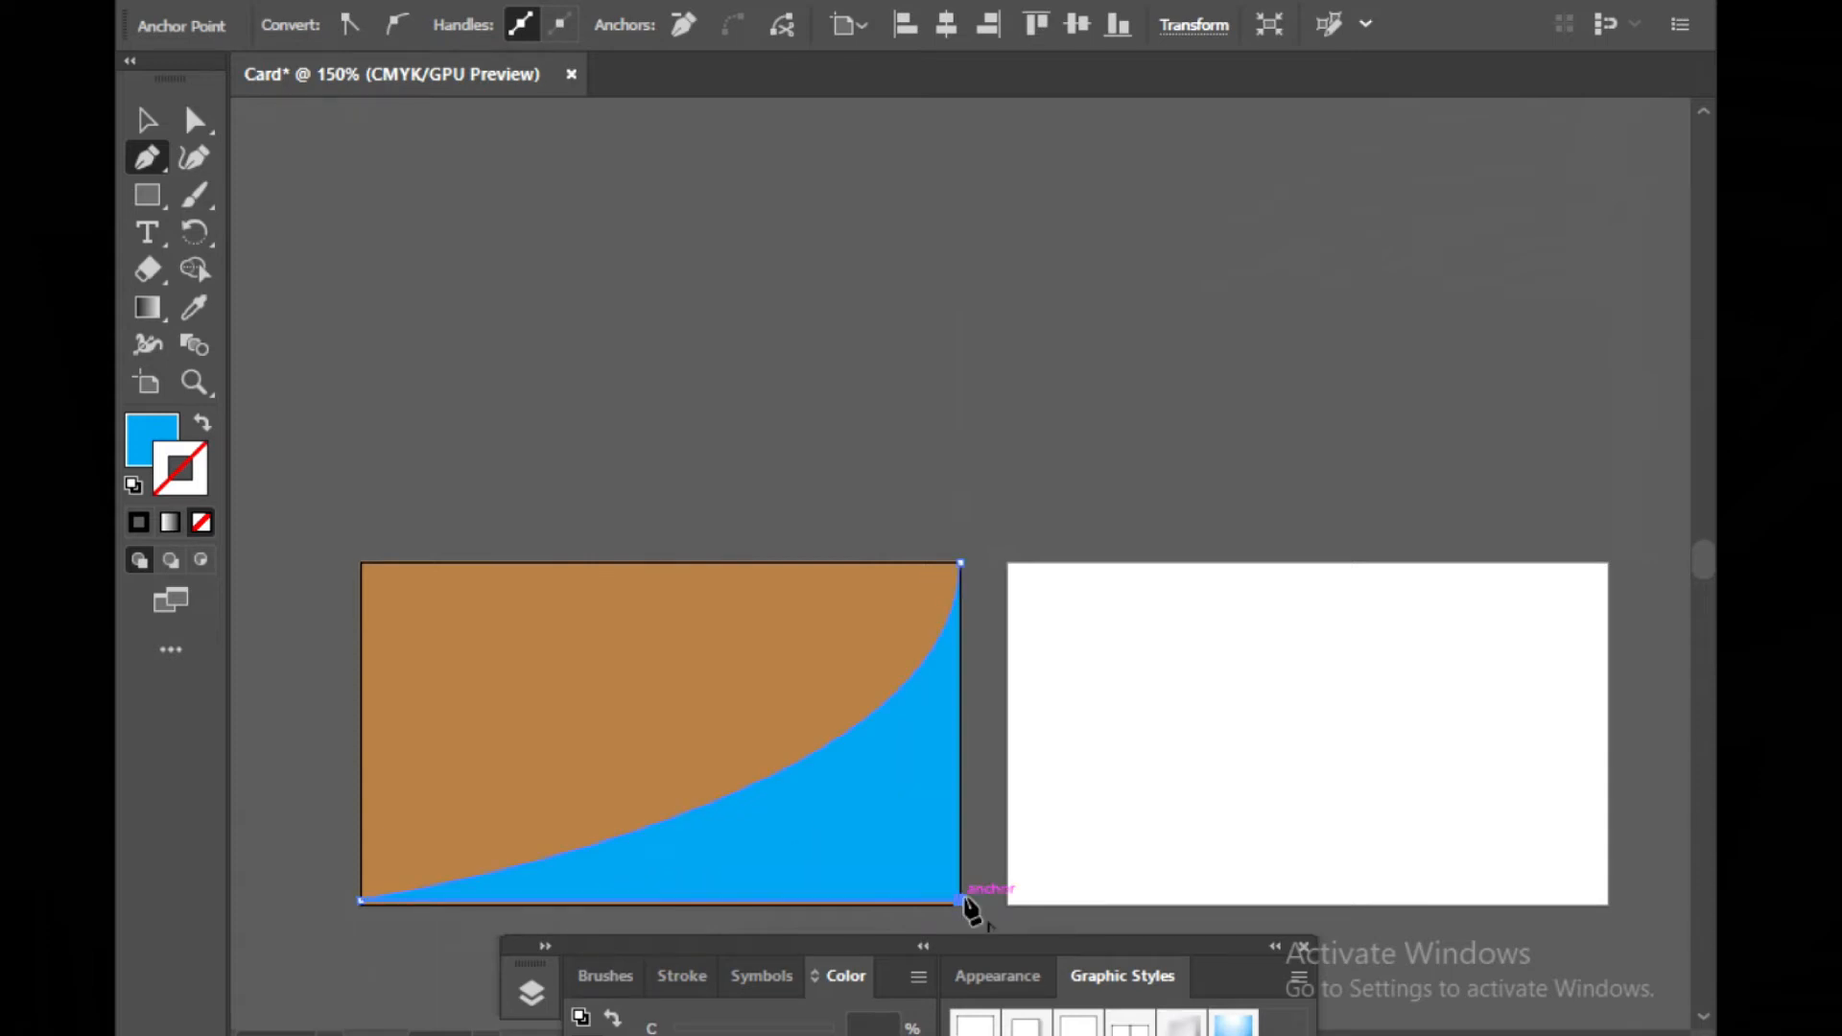
left_click(960, 563)
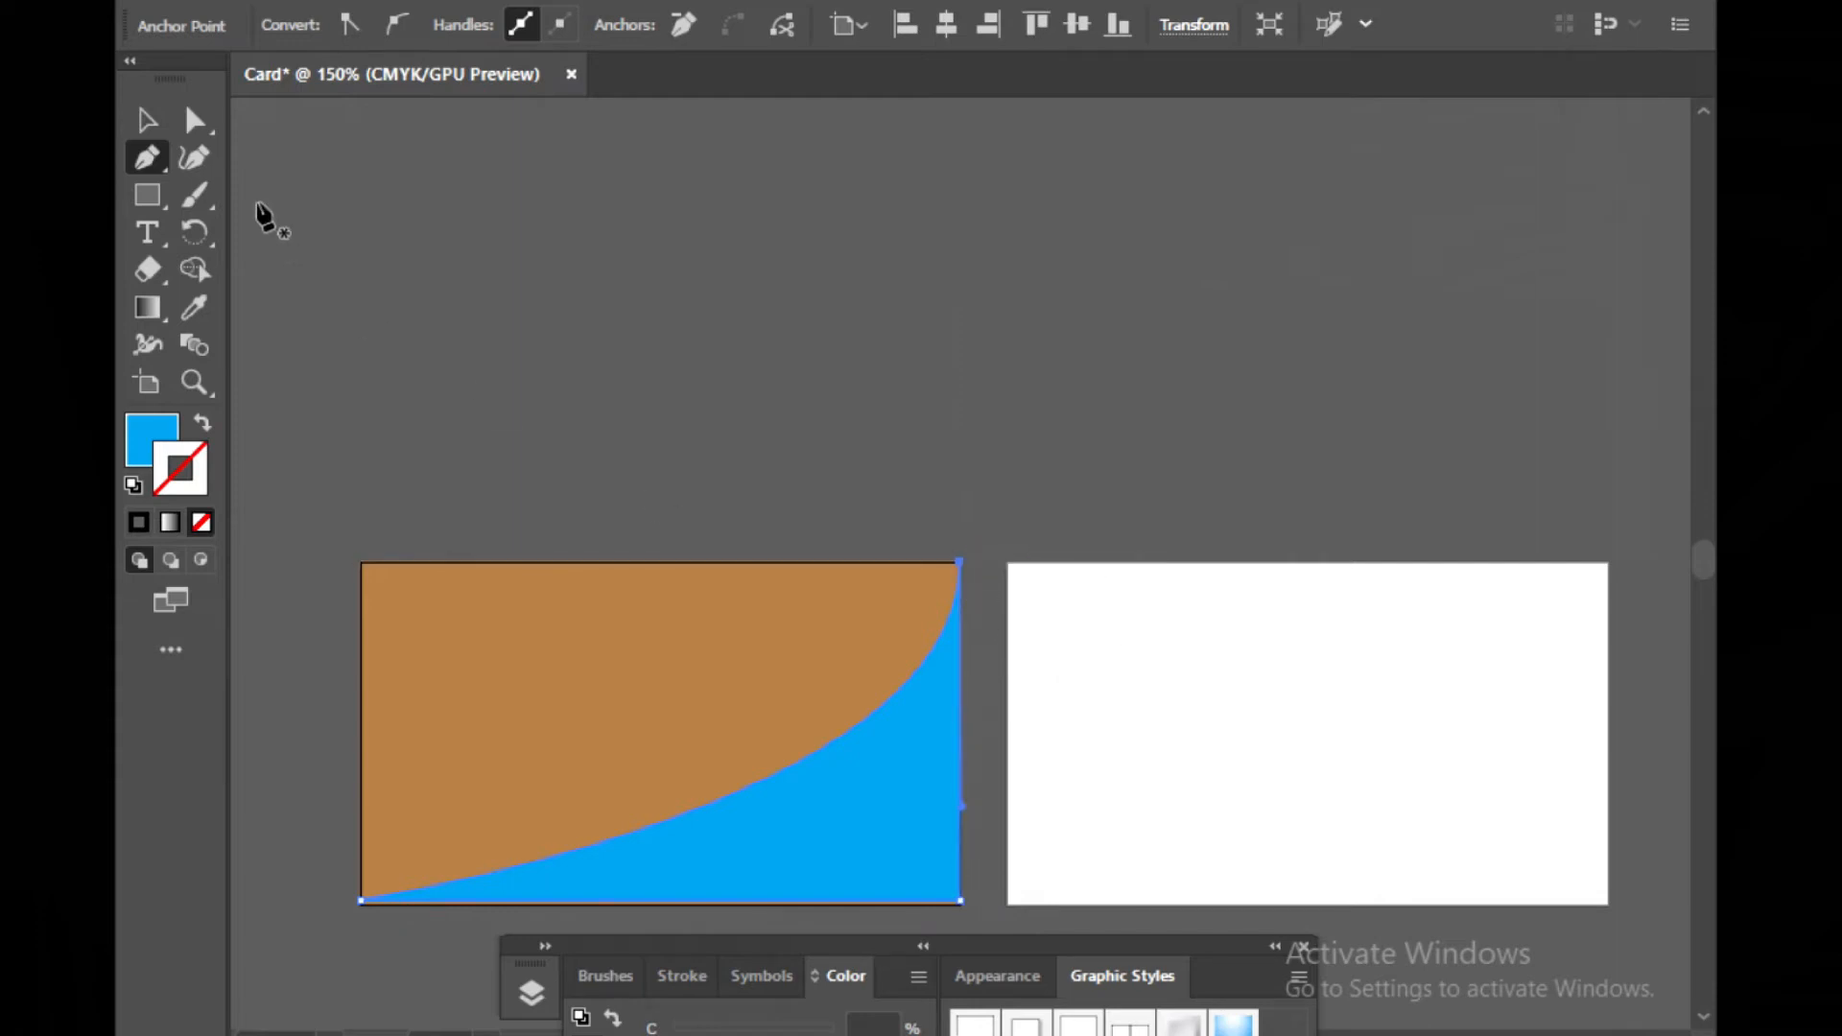
left_click(146, 120)
left_click(384, 203)
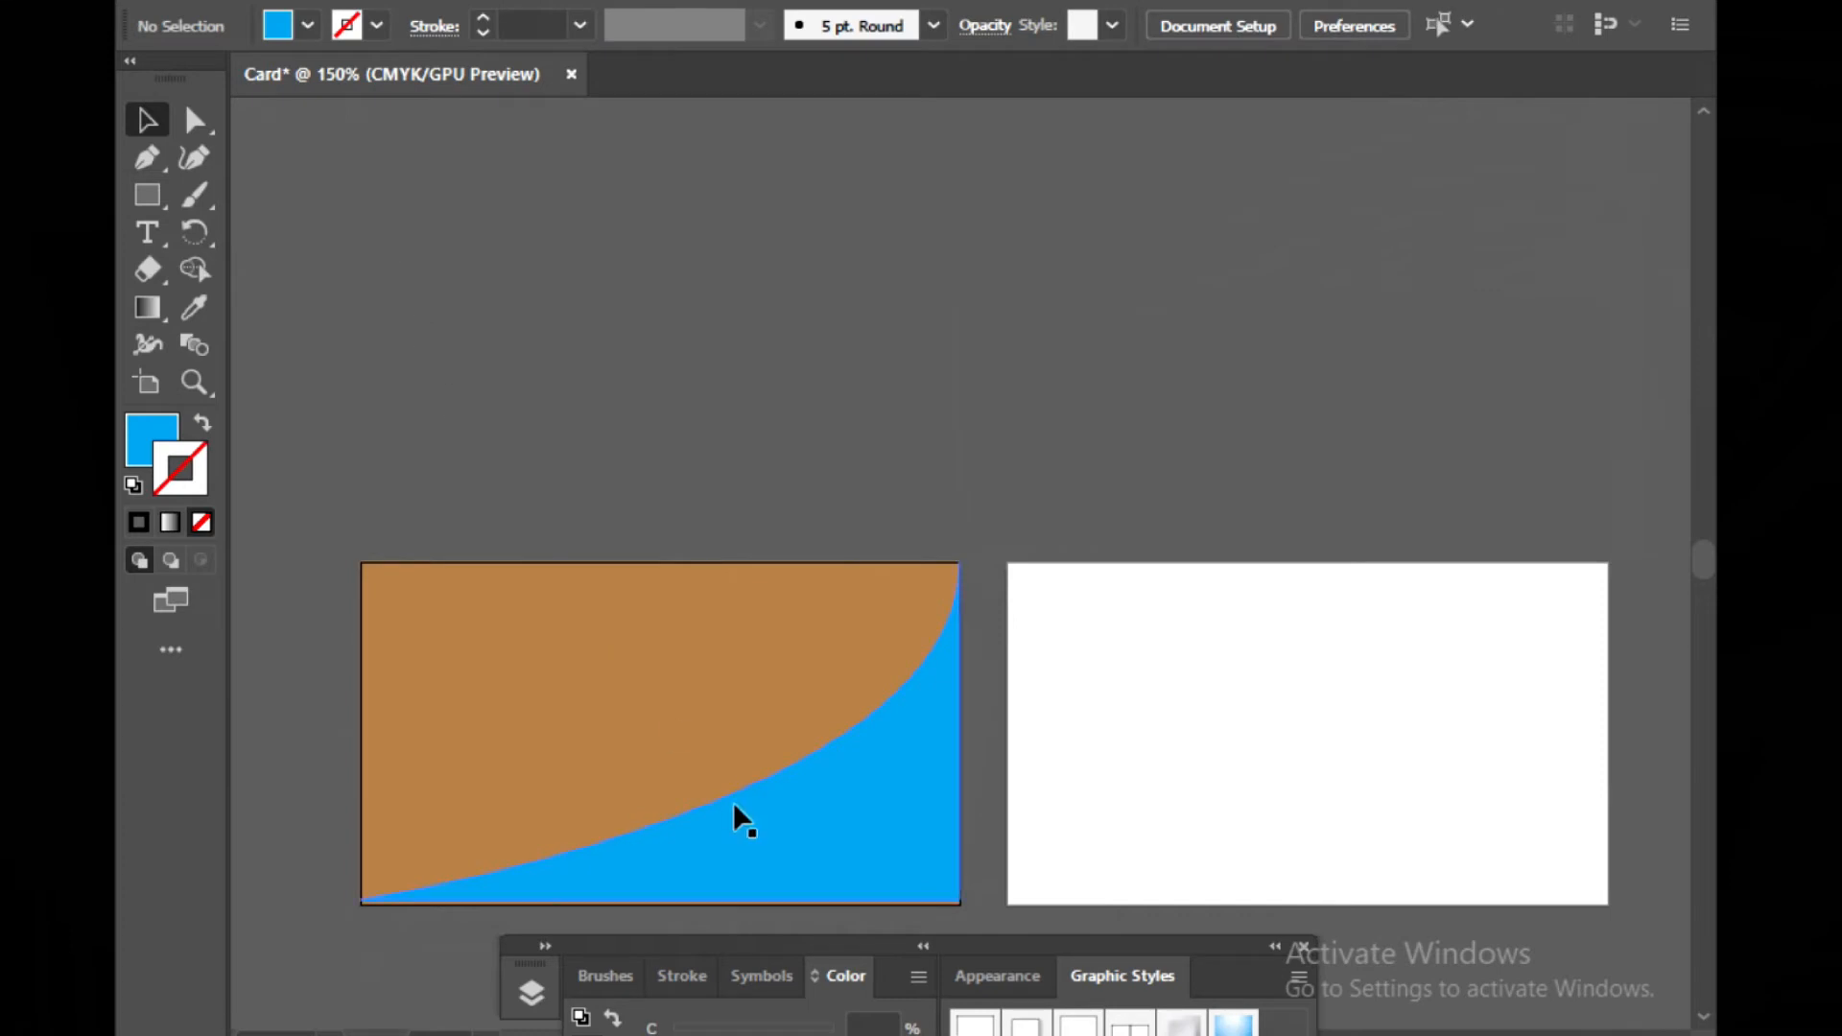
Raise the cyan shape's bottom edge slightly to leave a thin brown strip along the artboard's bottom
left_click(760, 823)
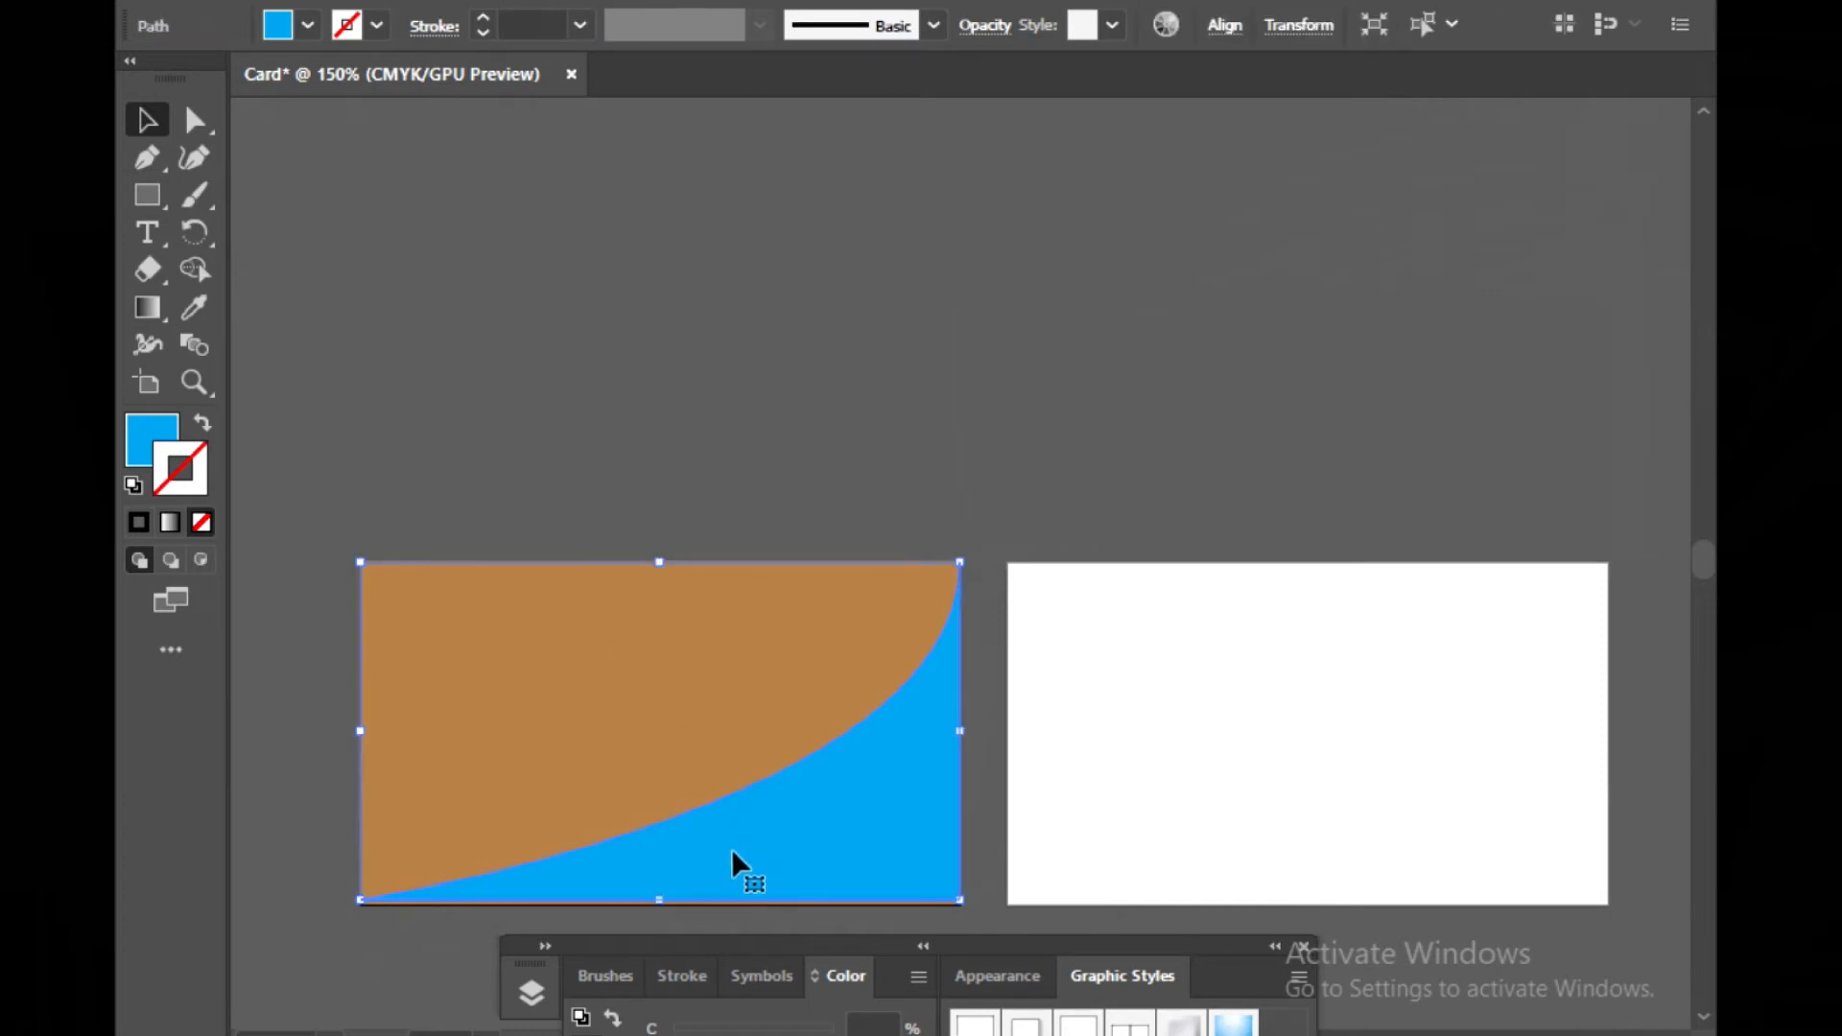
left_click_drag(658, 899, 658, 889)
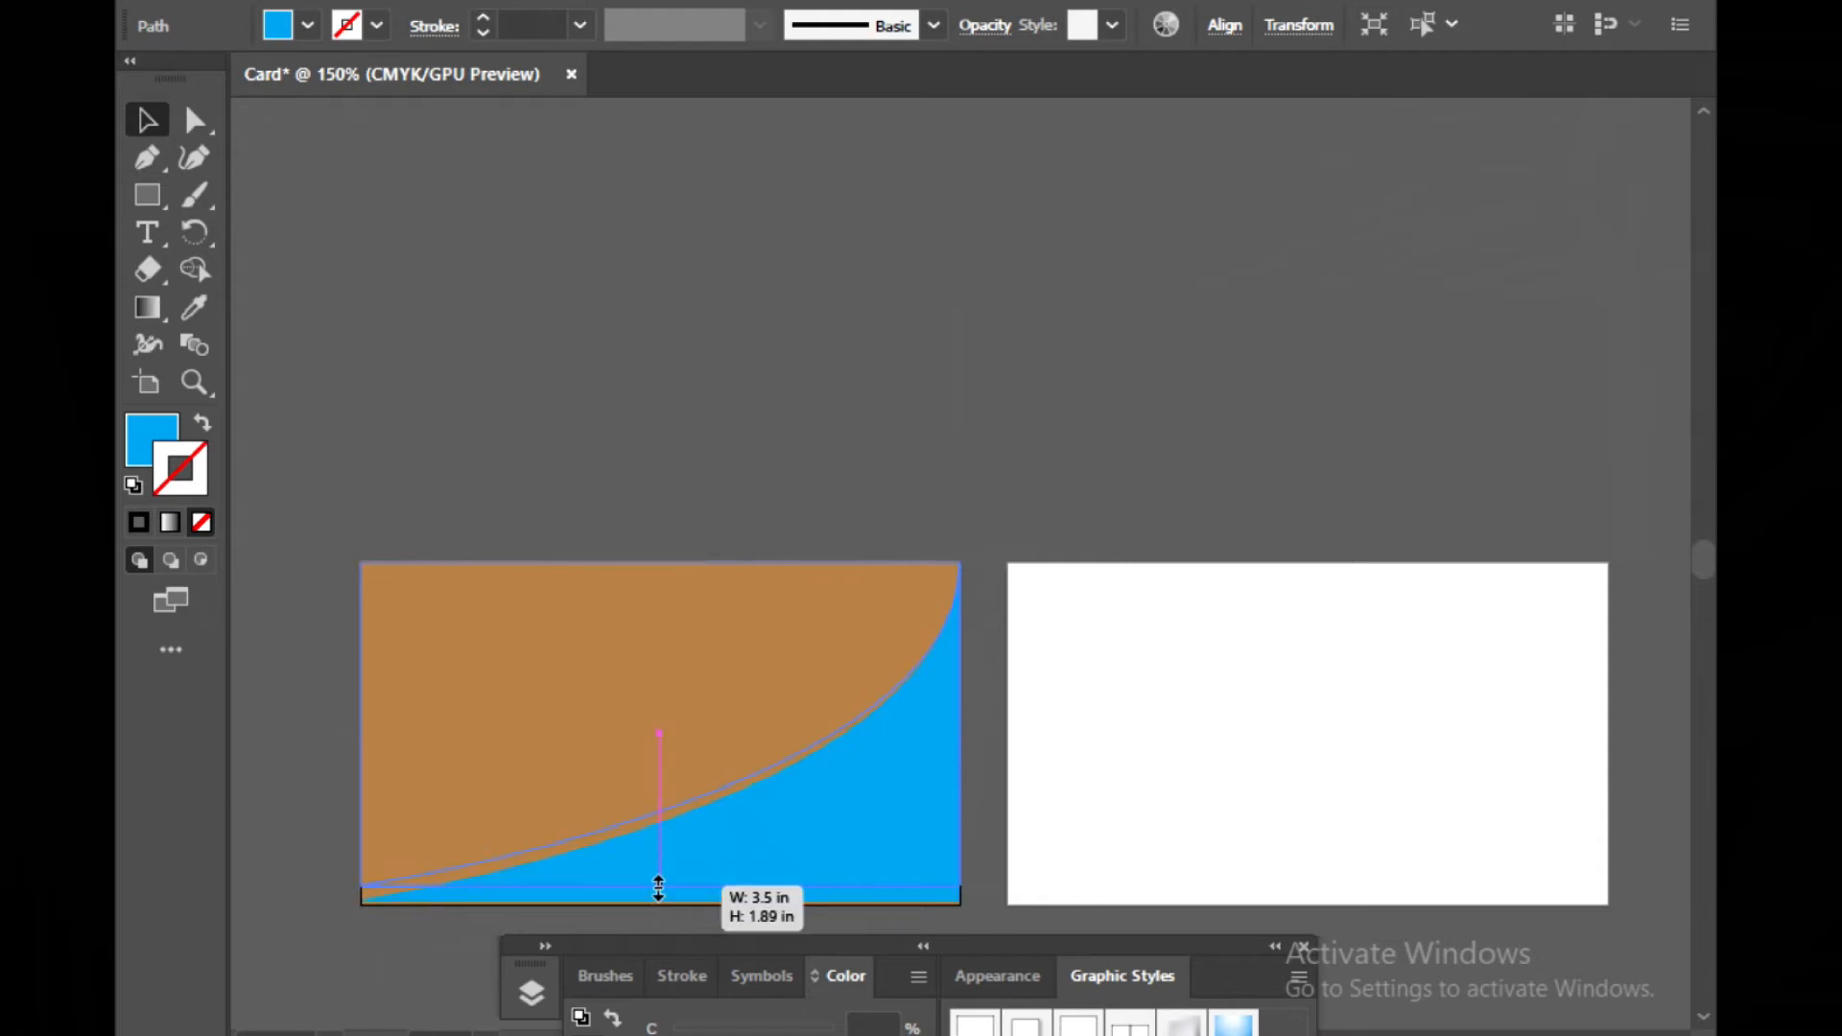
left_click_drag(658, 889, 653, 883)
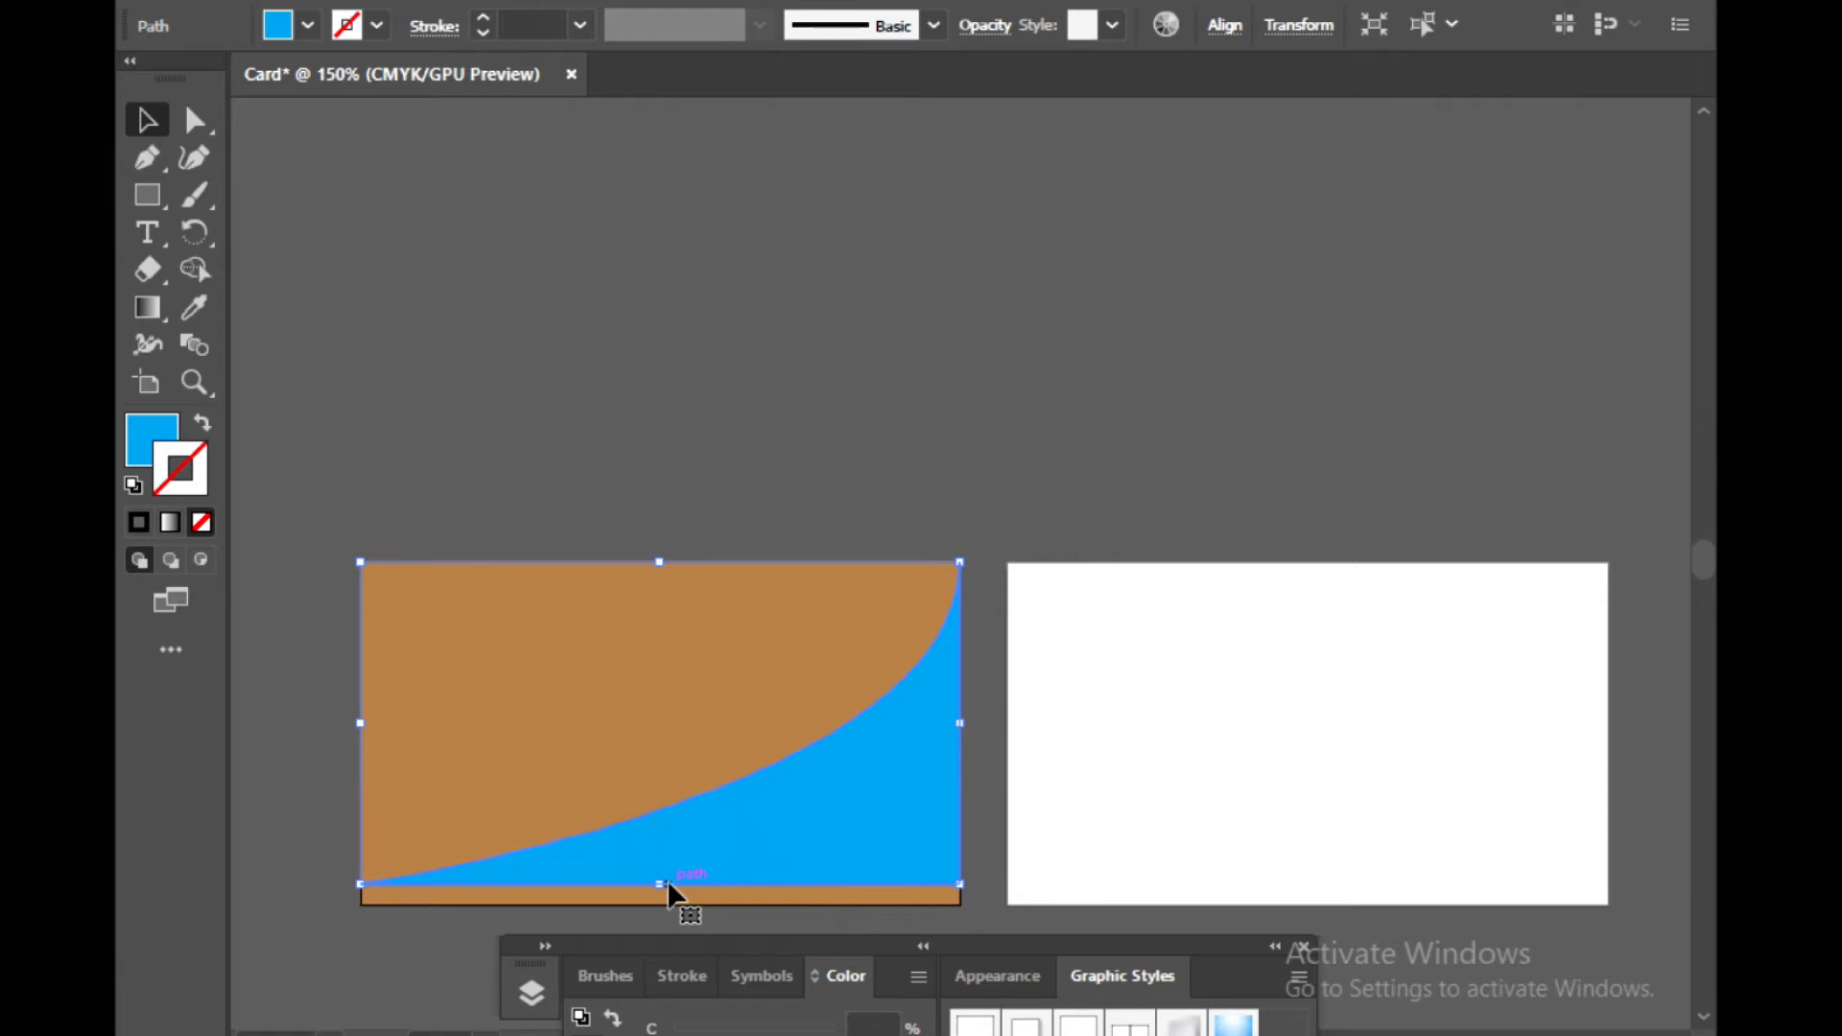
left_click_drag(661, 884, 661, 898)
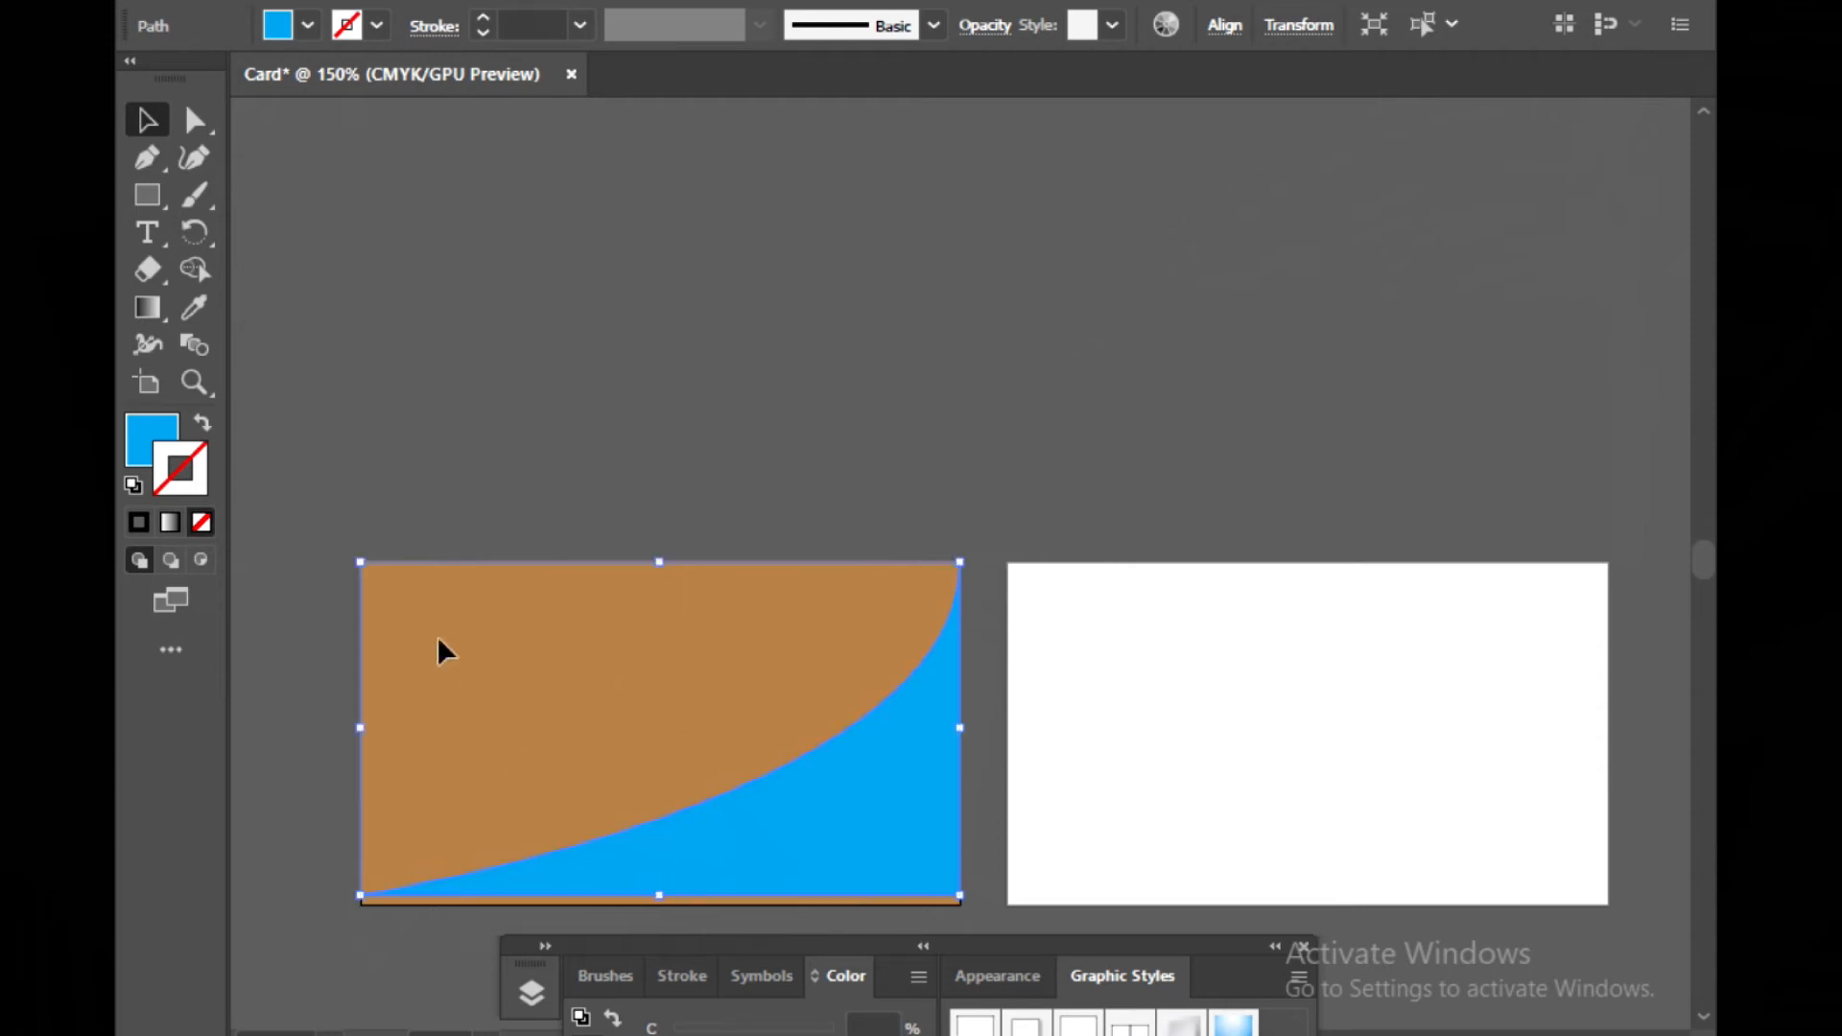
left_click(406, 451)
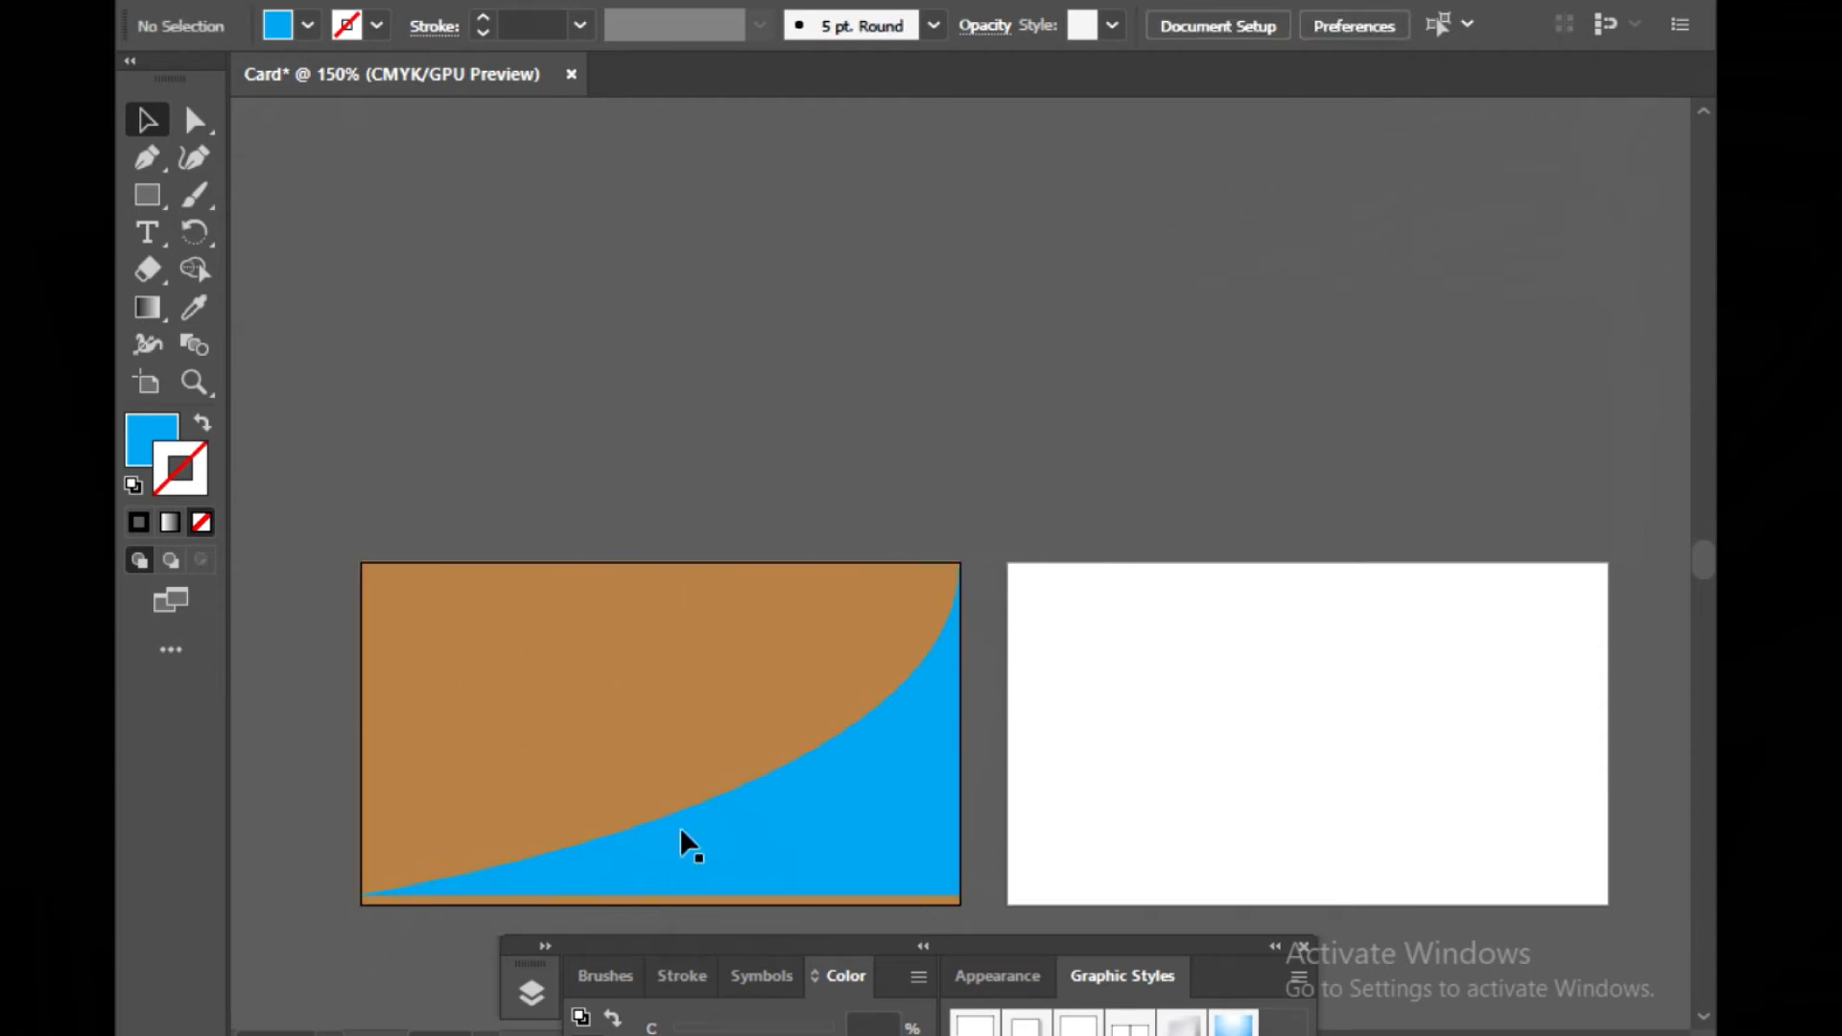
left_click(751, 879)
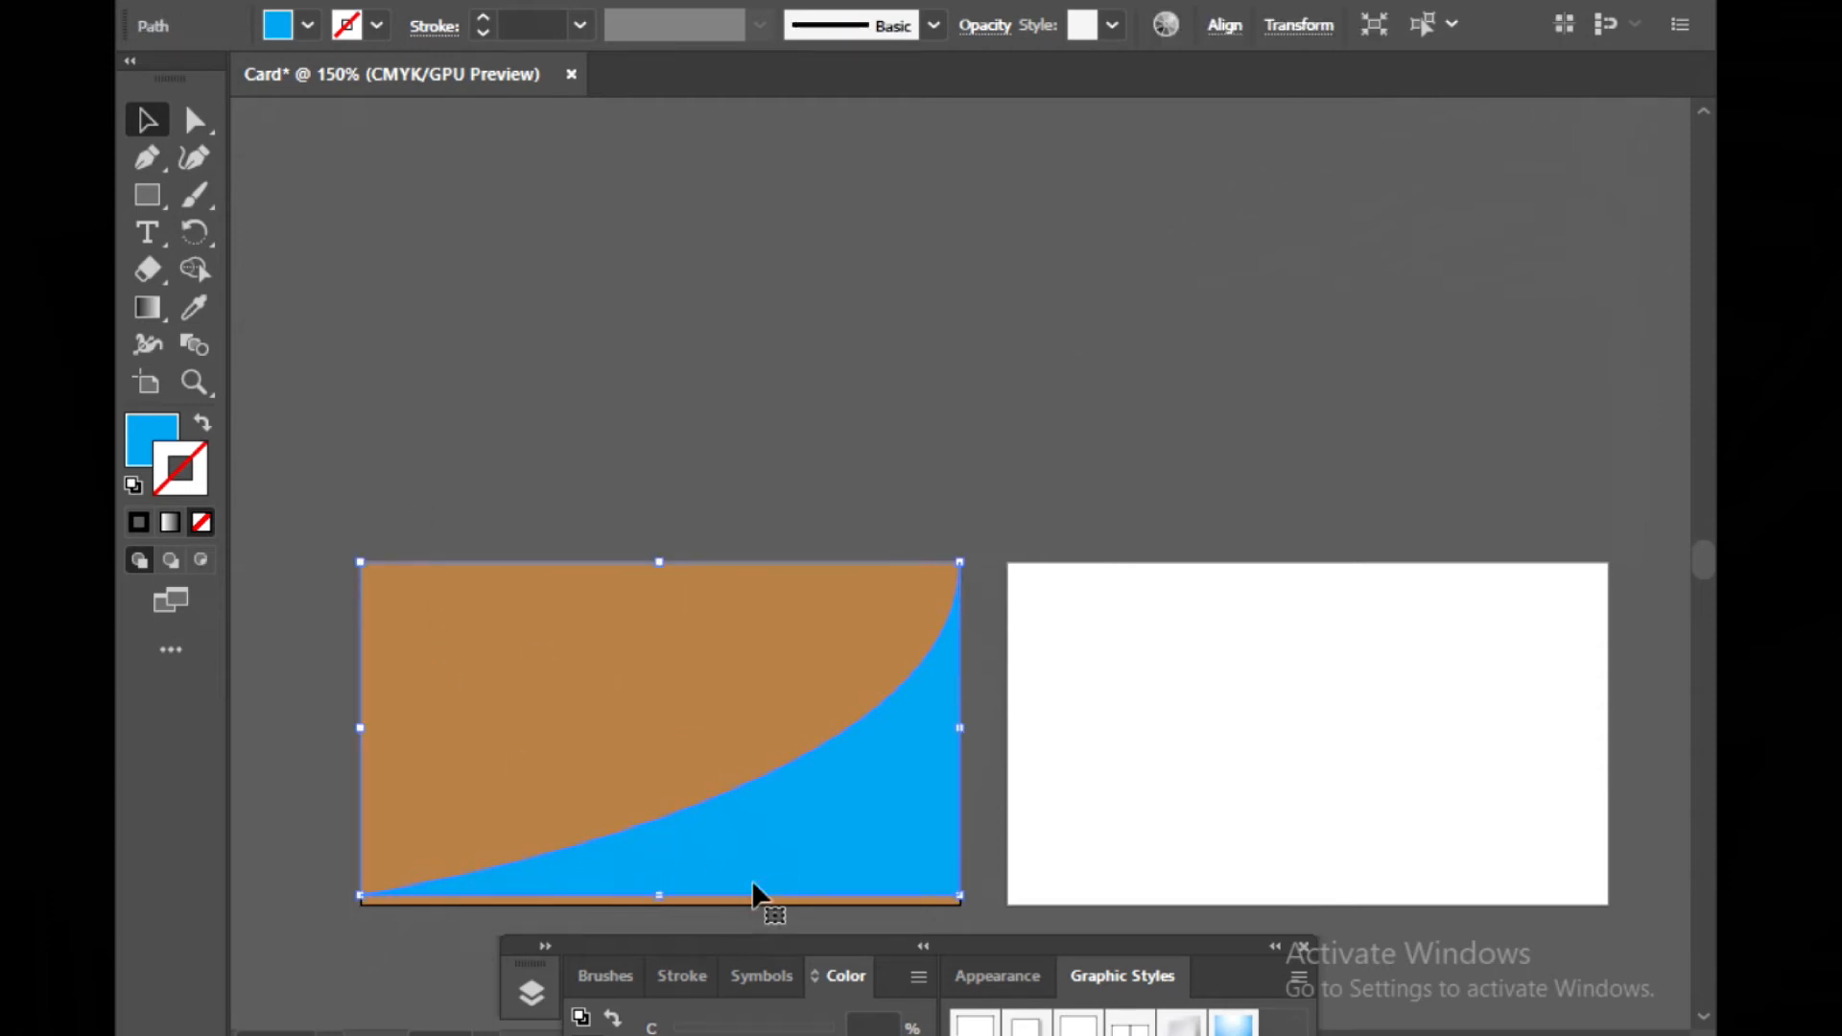
left_click(678, 480)
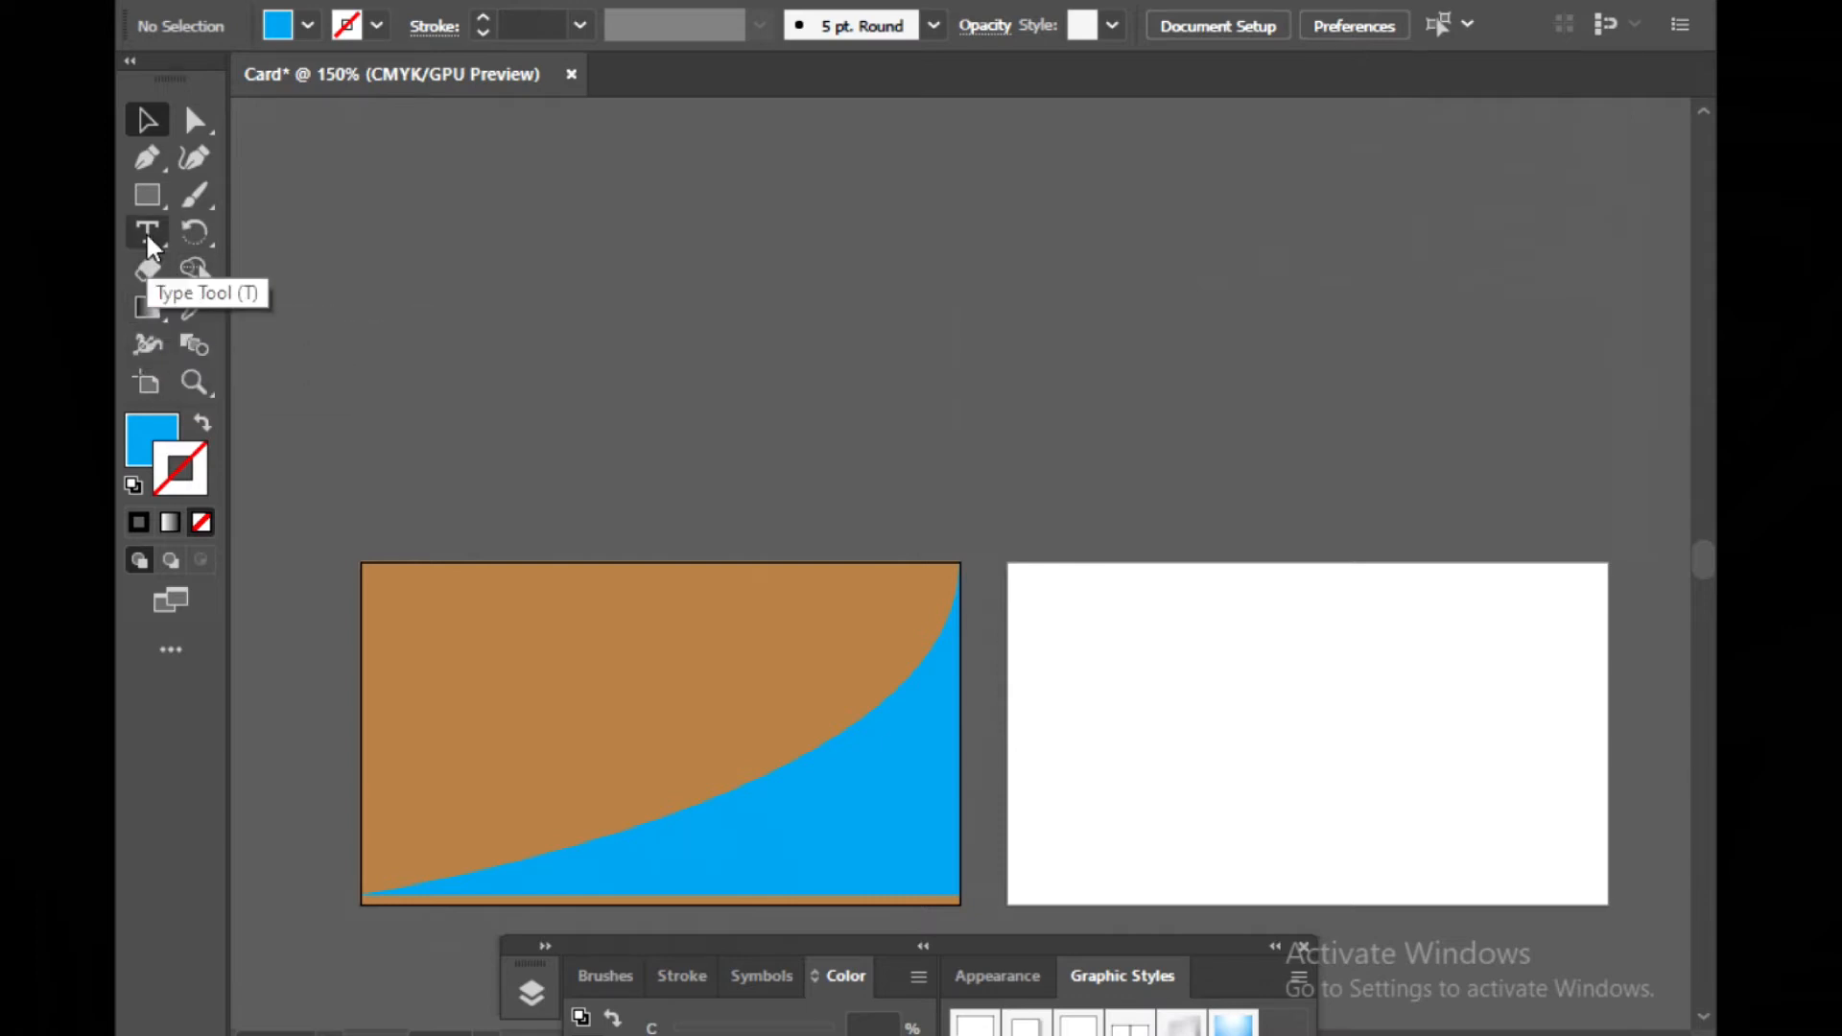
Draw a white ellipse about 0.42 × 0.52 in inside the cyan area near the artboard's bottom-right
left_click(152, 198)
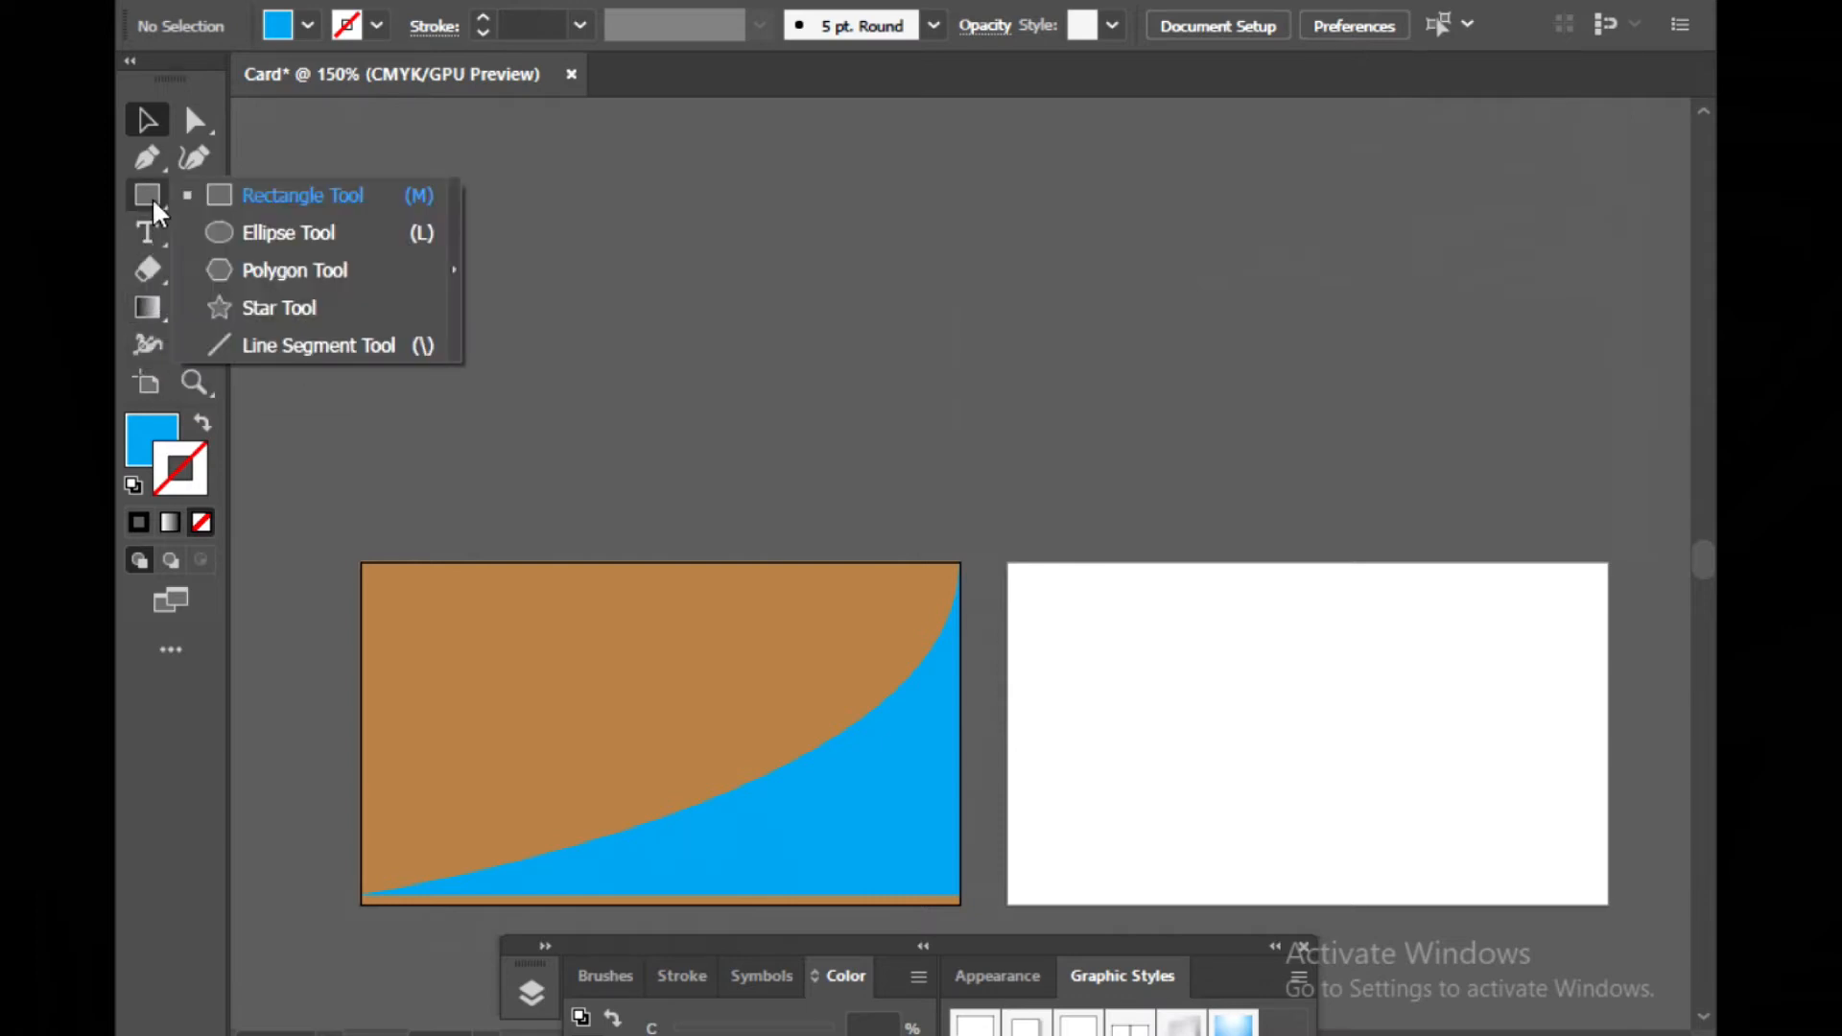
left_click(231, 234)
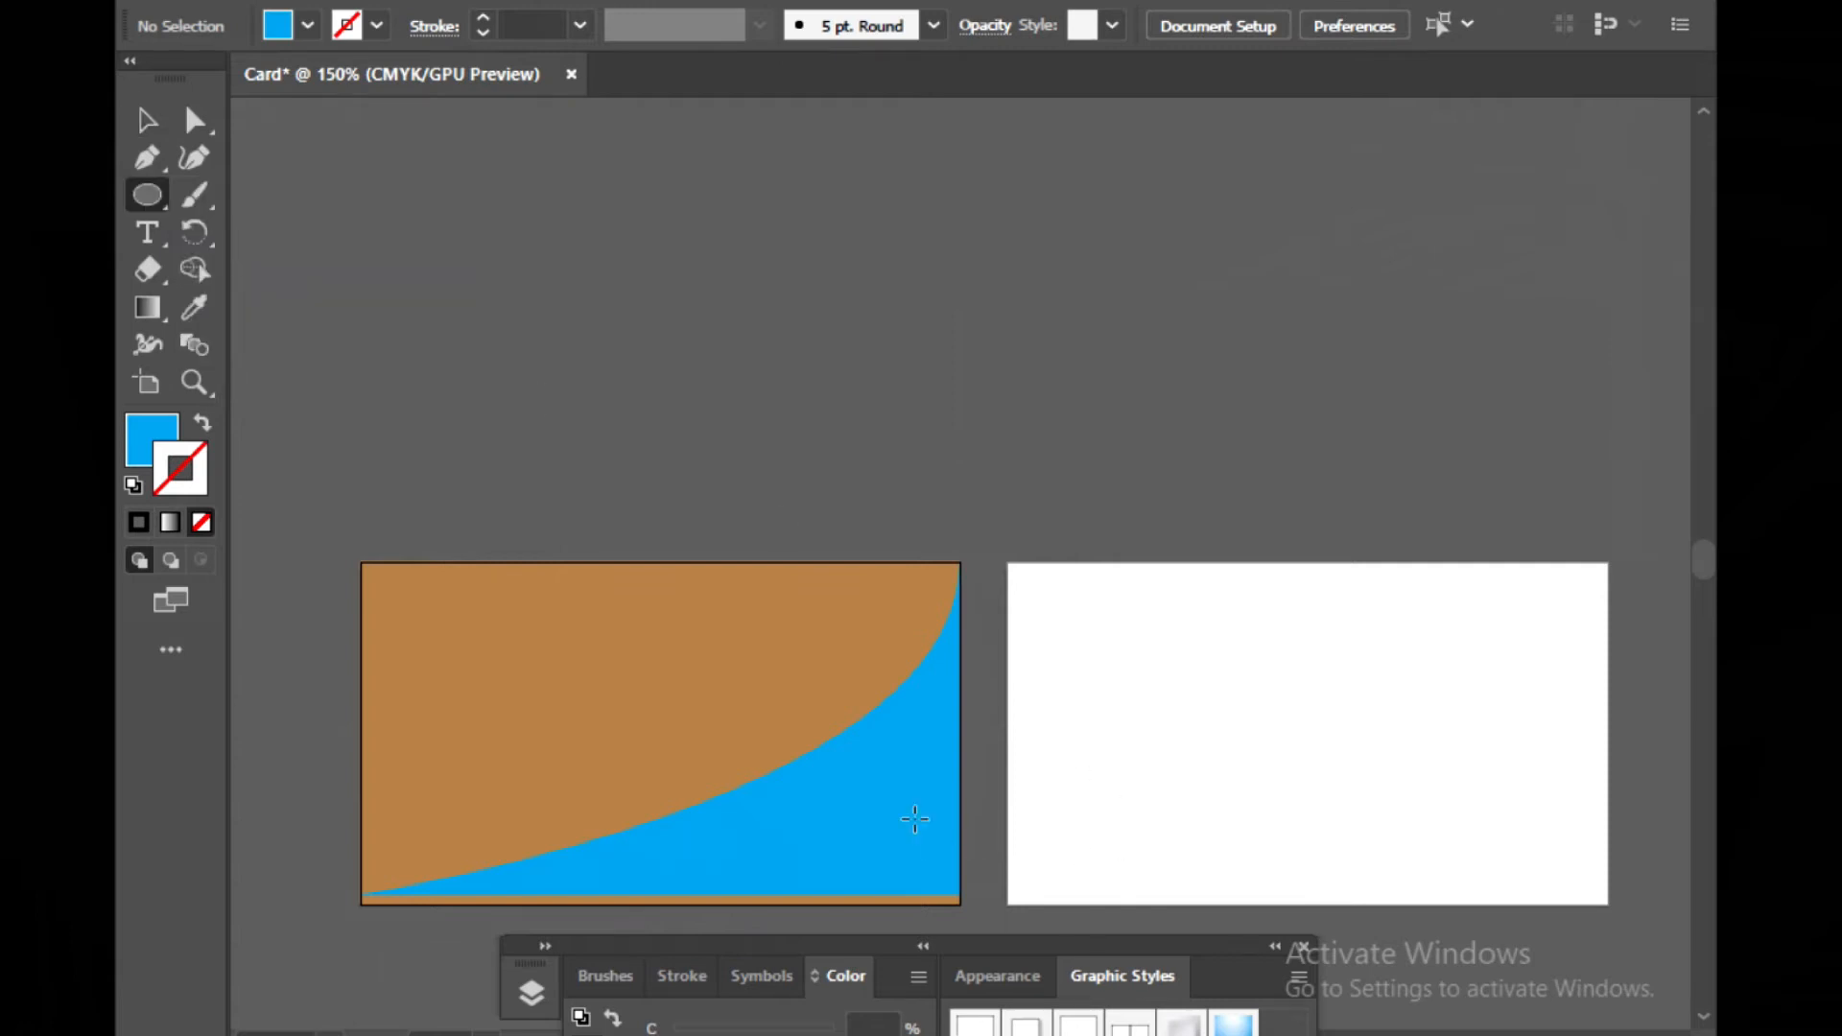
left_click_drag(868, 794, 941, 883)
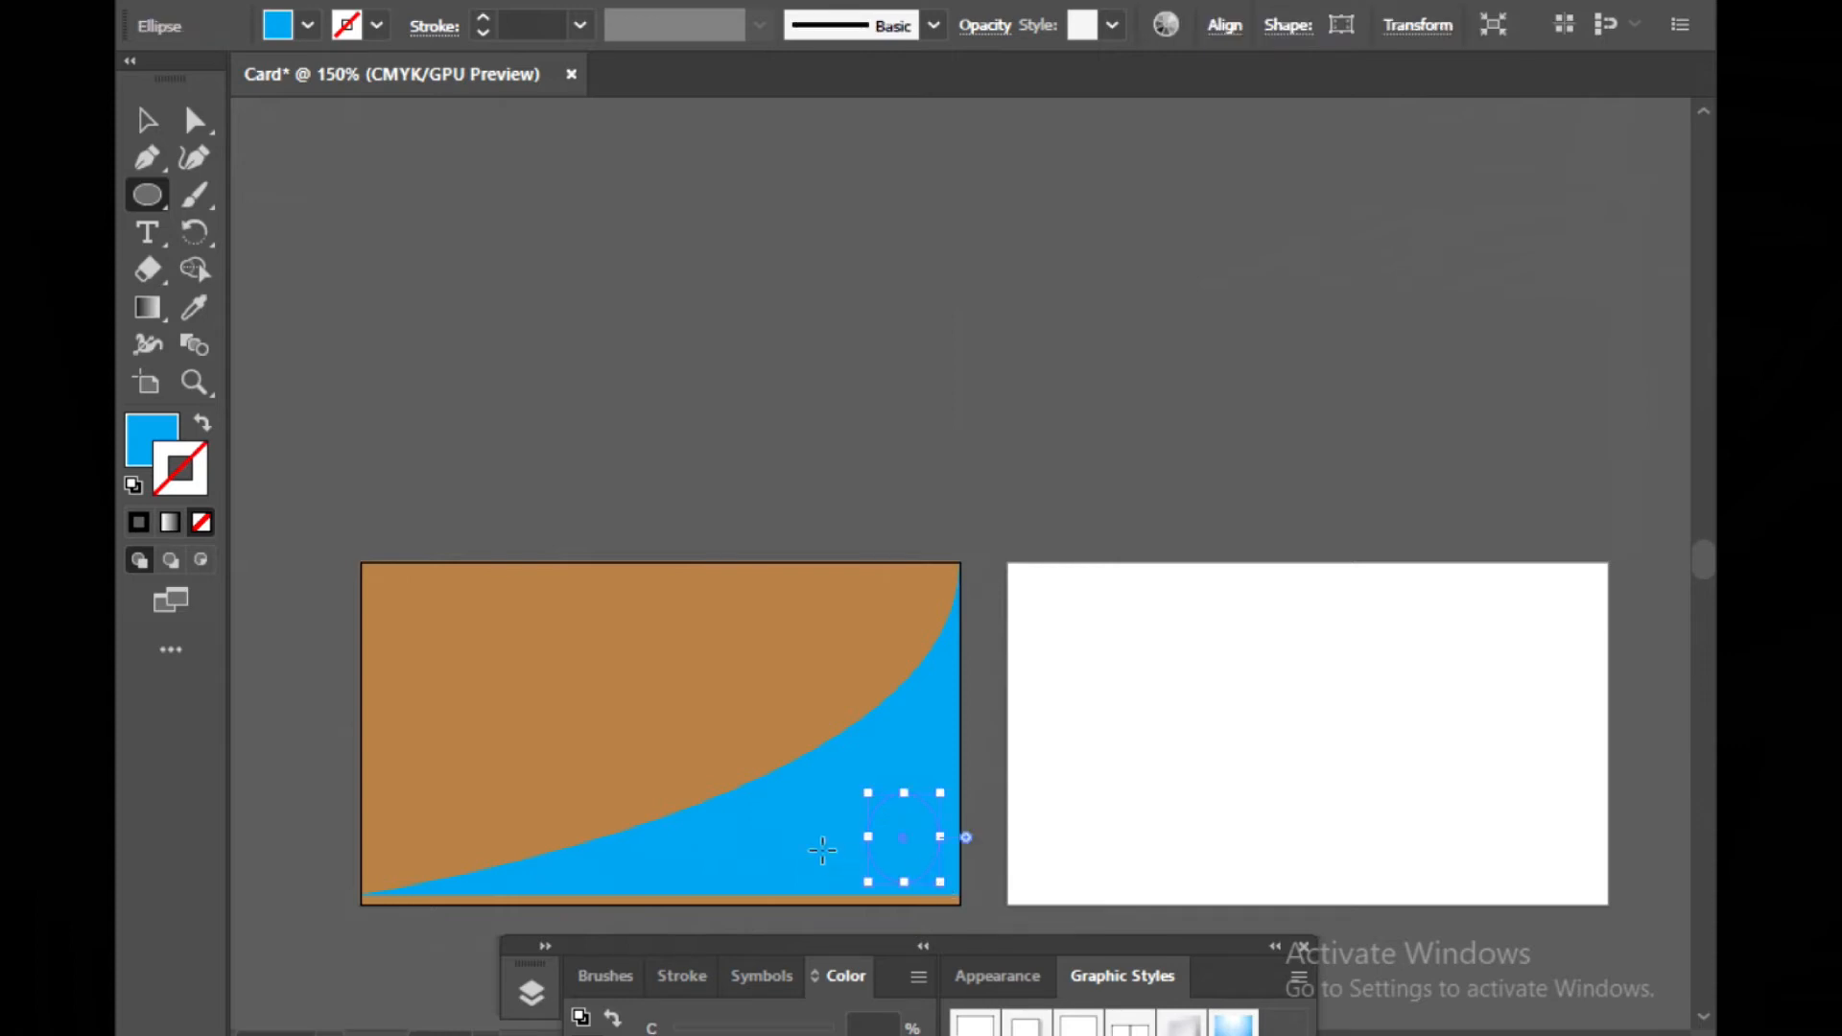
left_click(284, 21)
left_click(379, 168)
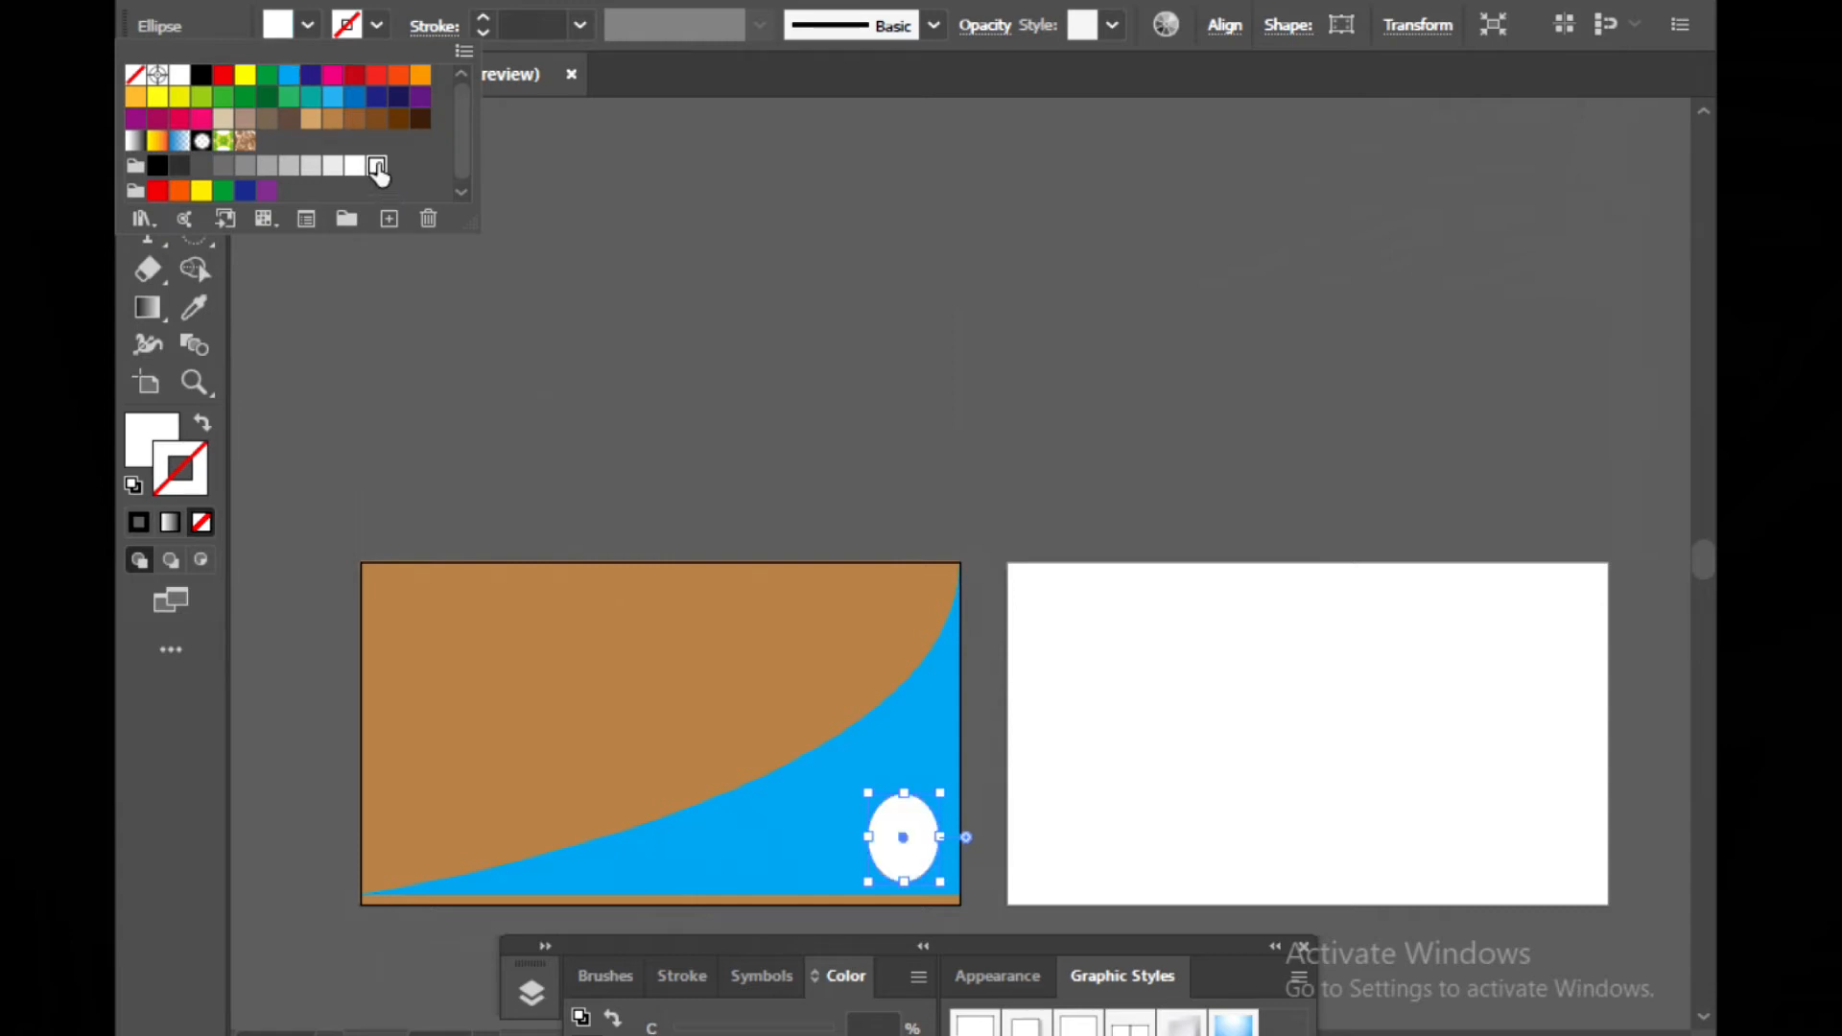
left_click(499, 223)
left_click(499, 223)
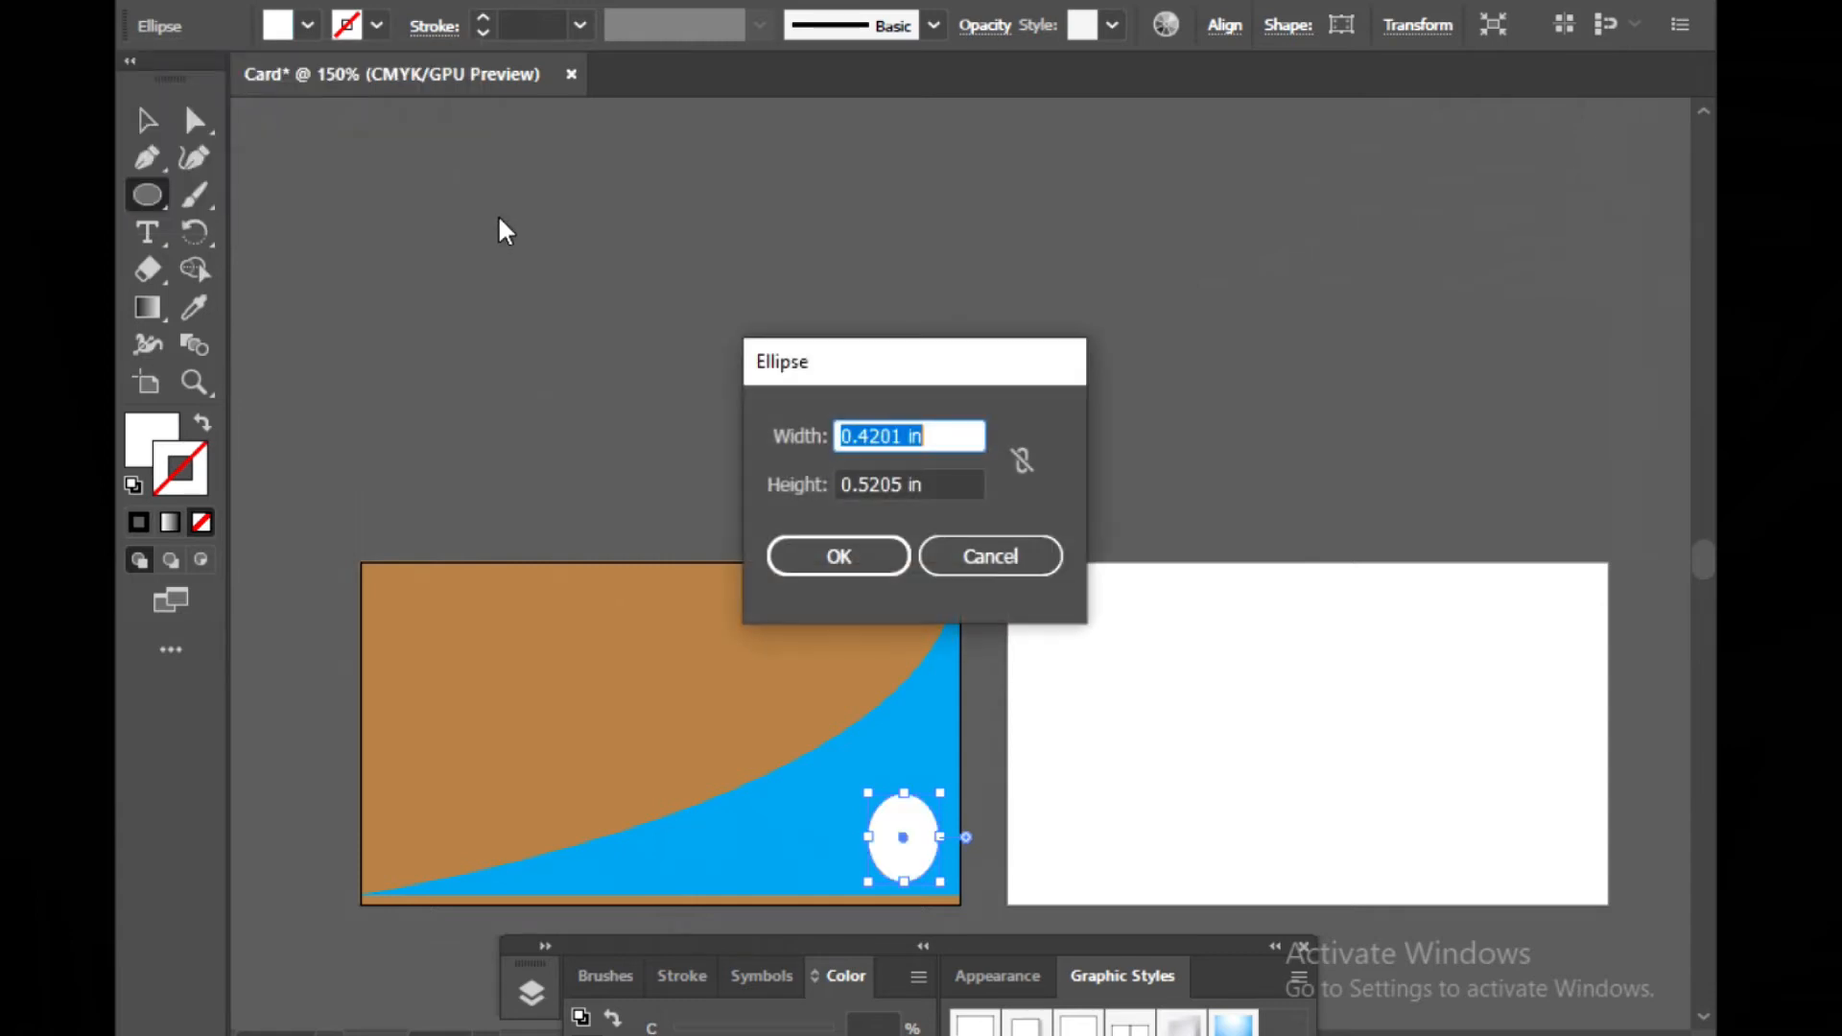
left_click(990, 556)
Nudge the white ellipse slightly upward
key("v")
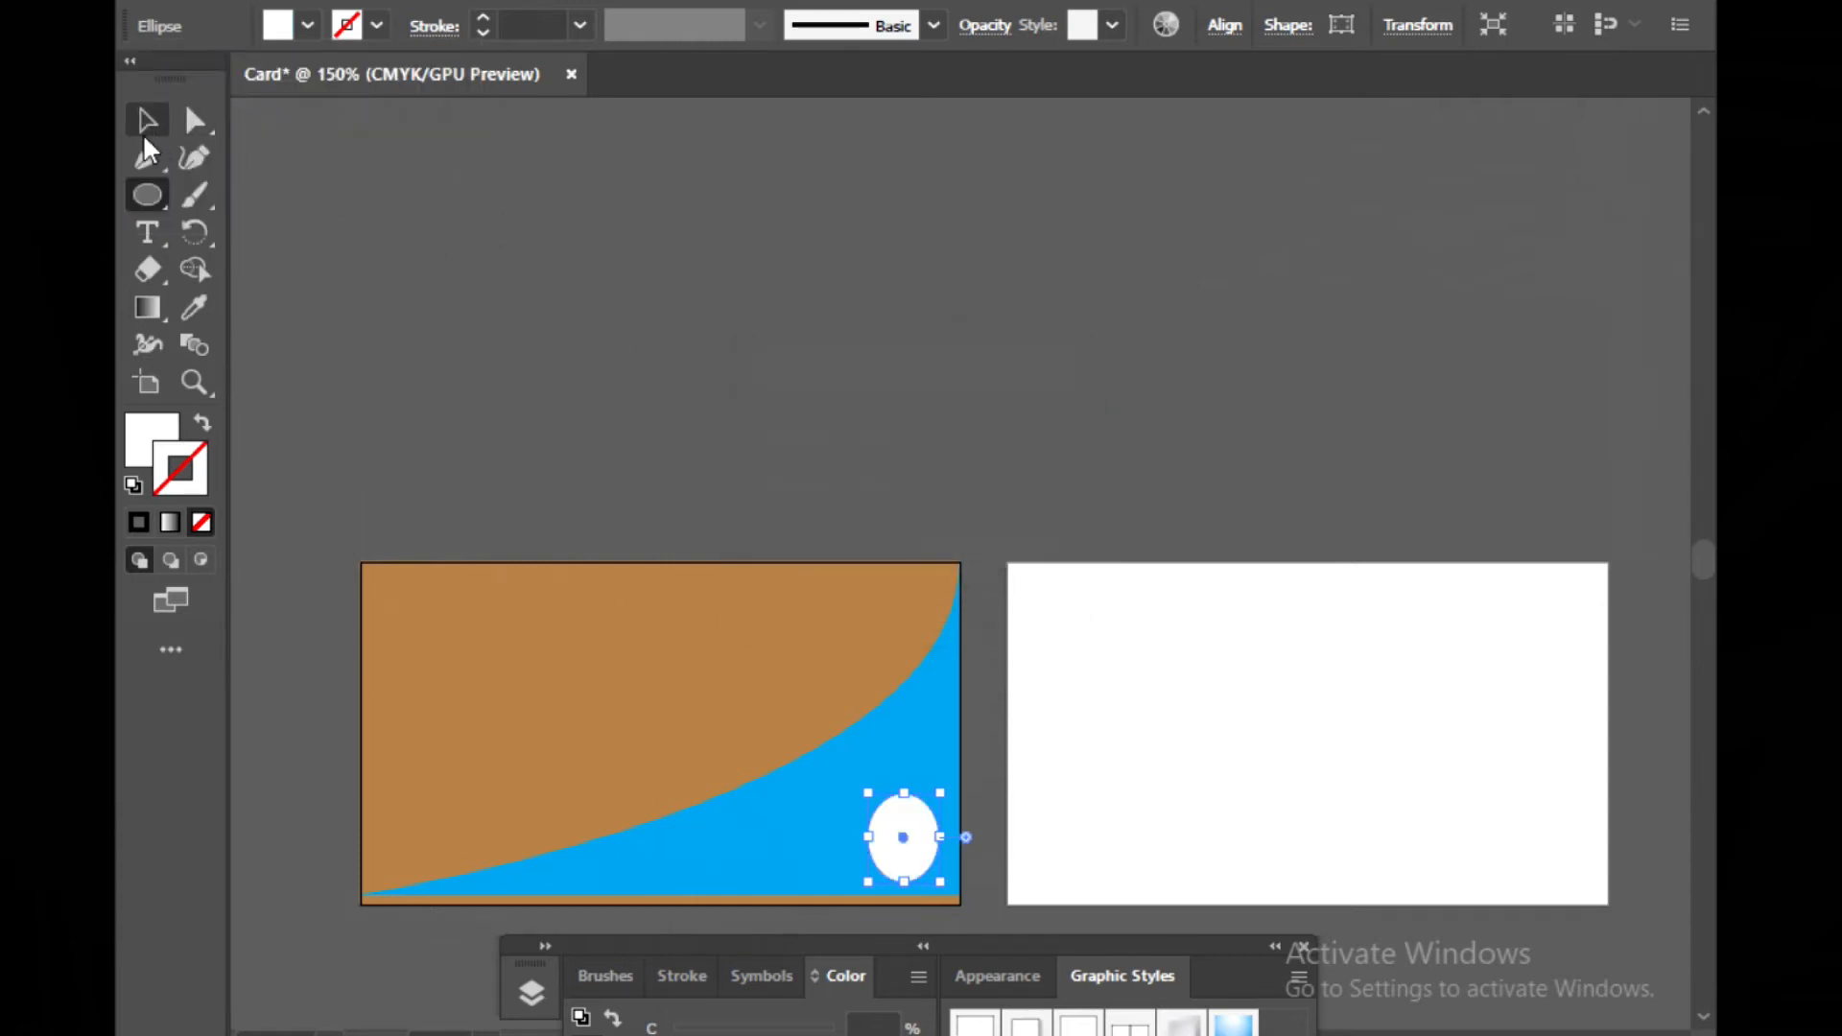
left_click(313, 182)
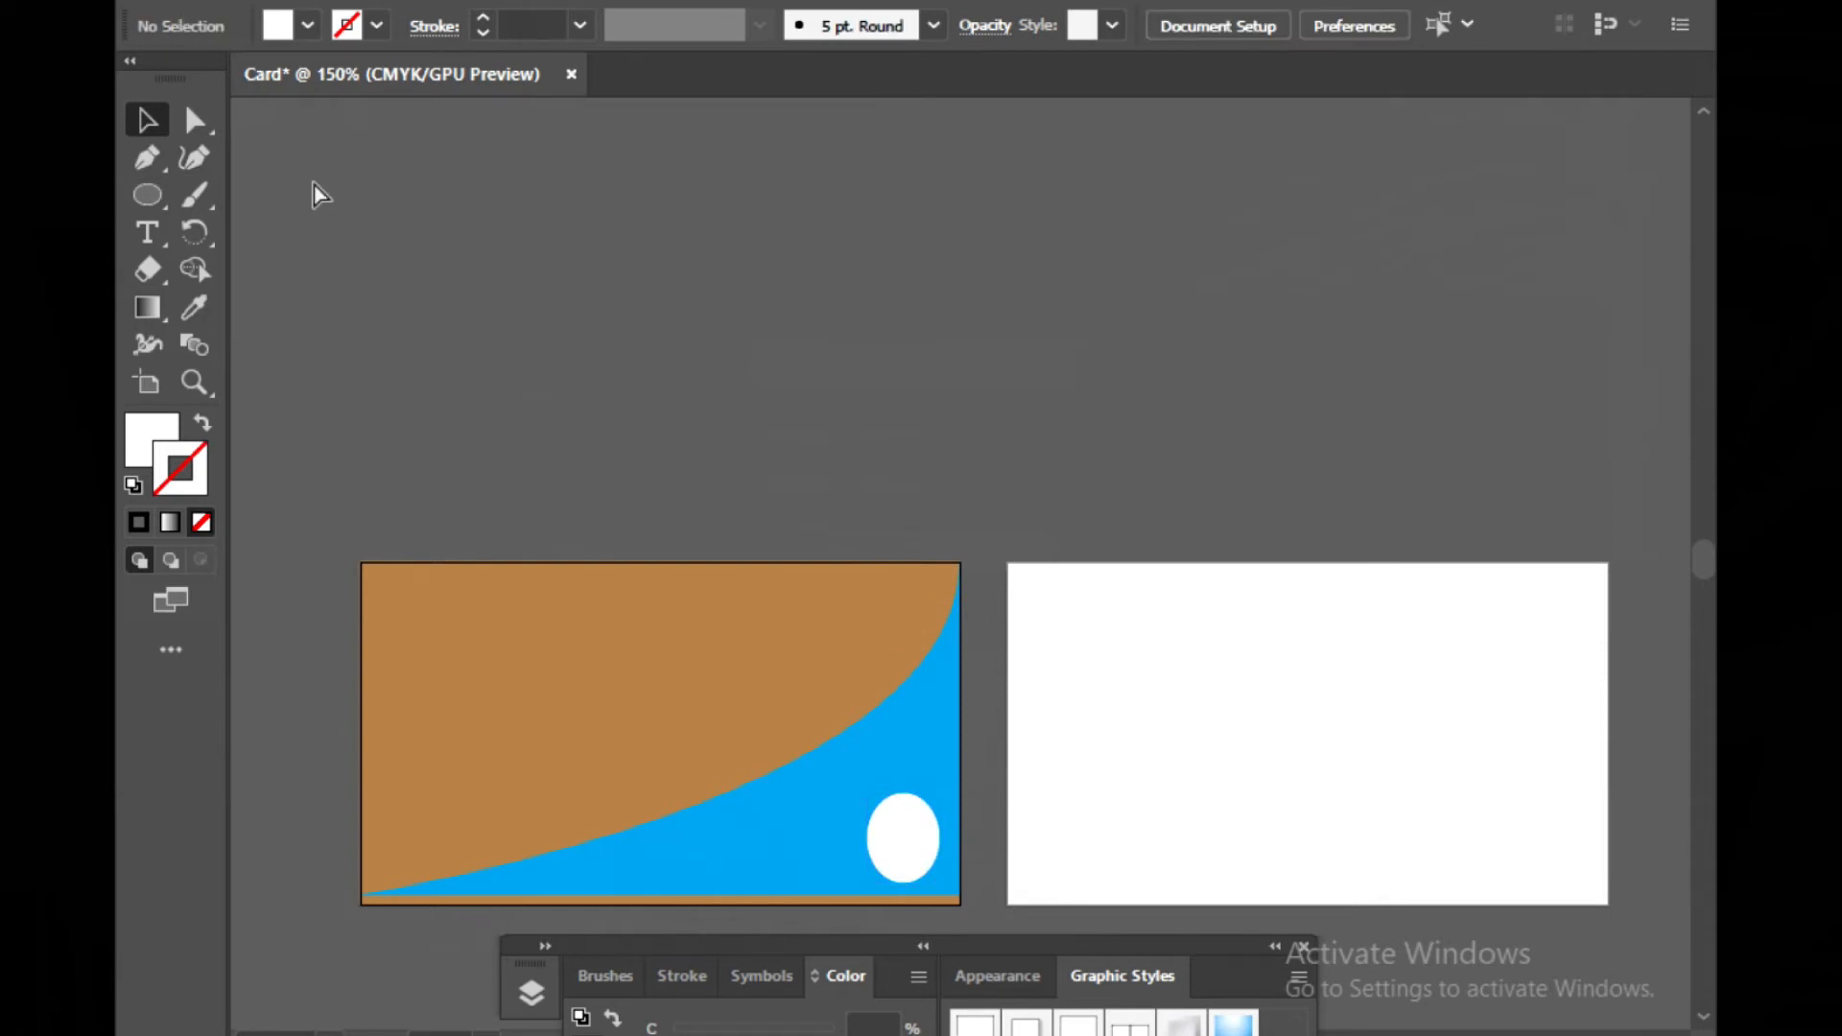
key("ctrl+equal")
scroll(440, 280, "up", 1)
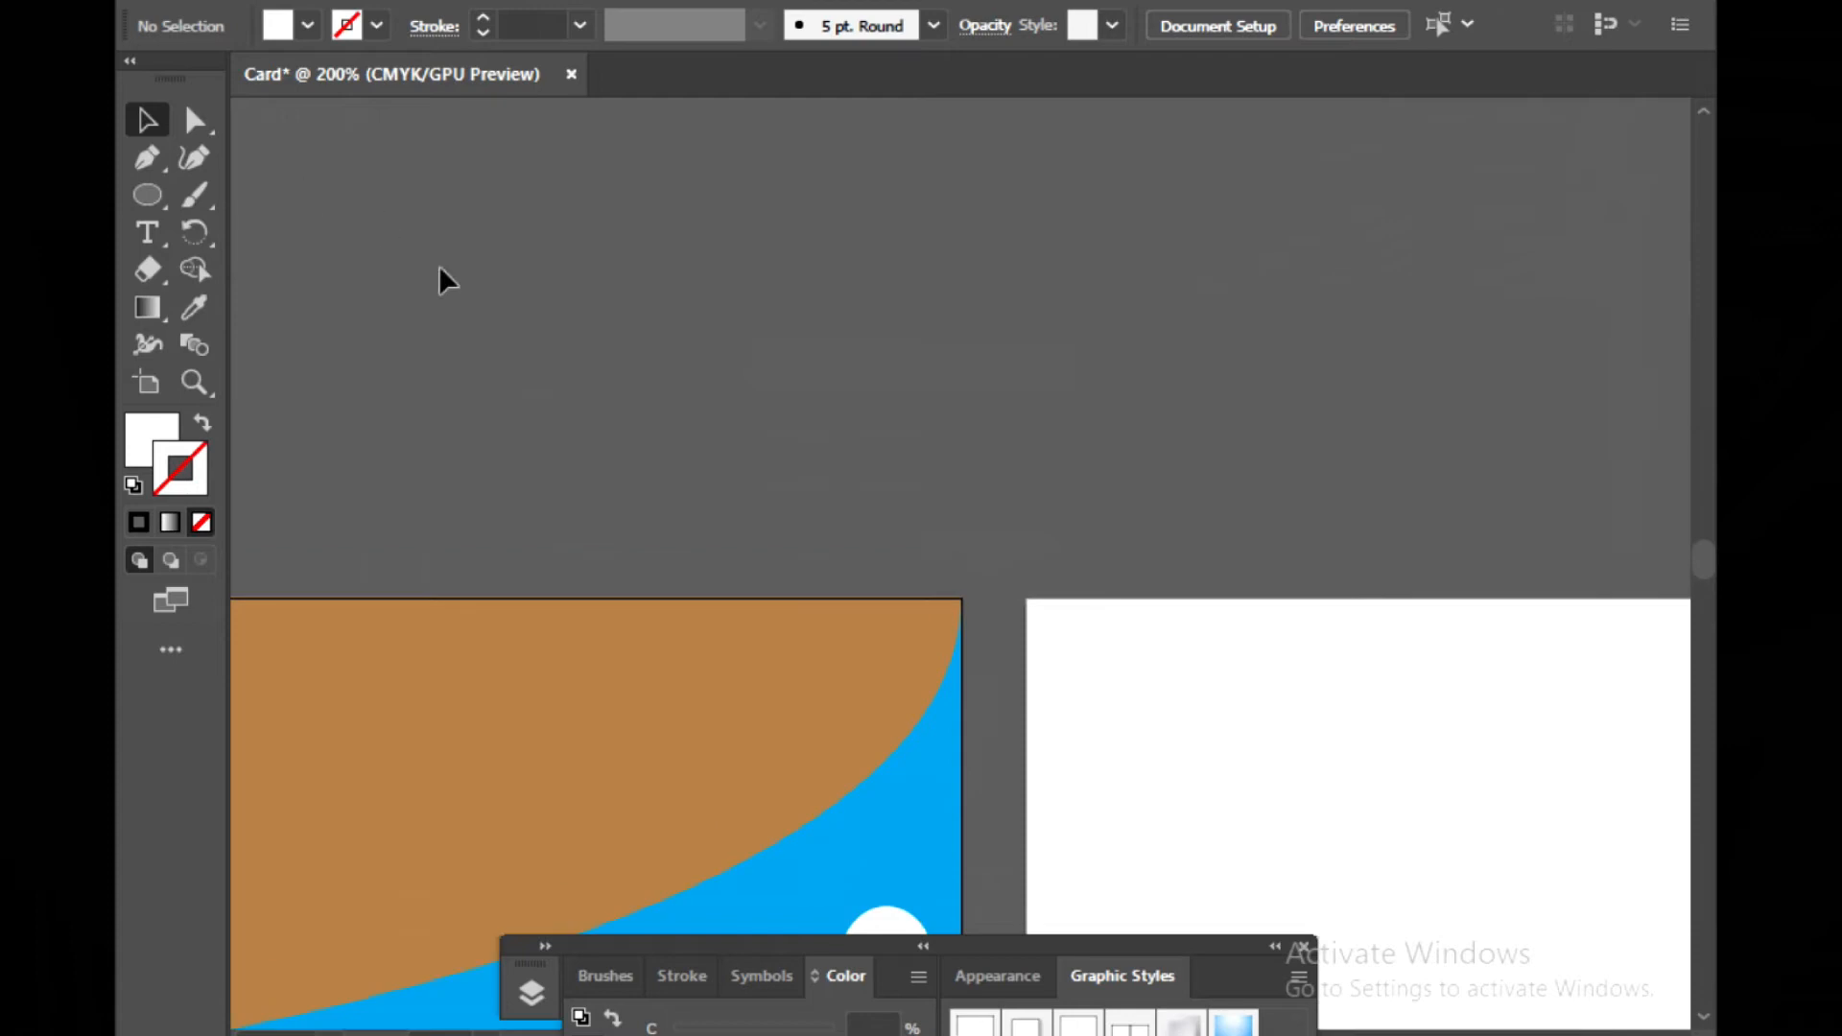
scroll(804, 280, "down", 6)
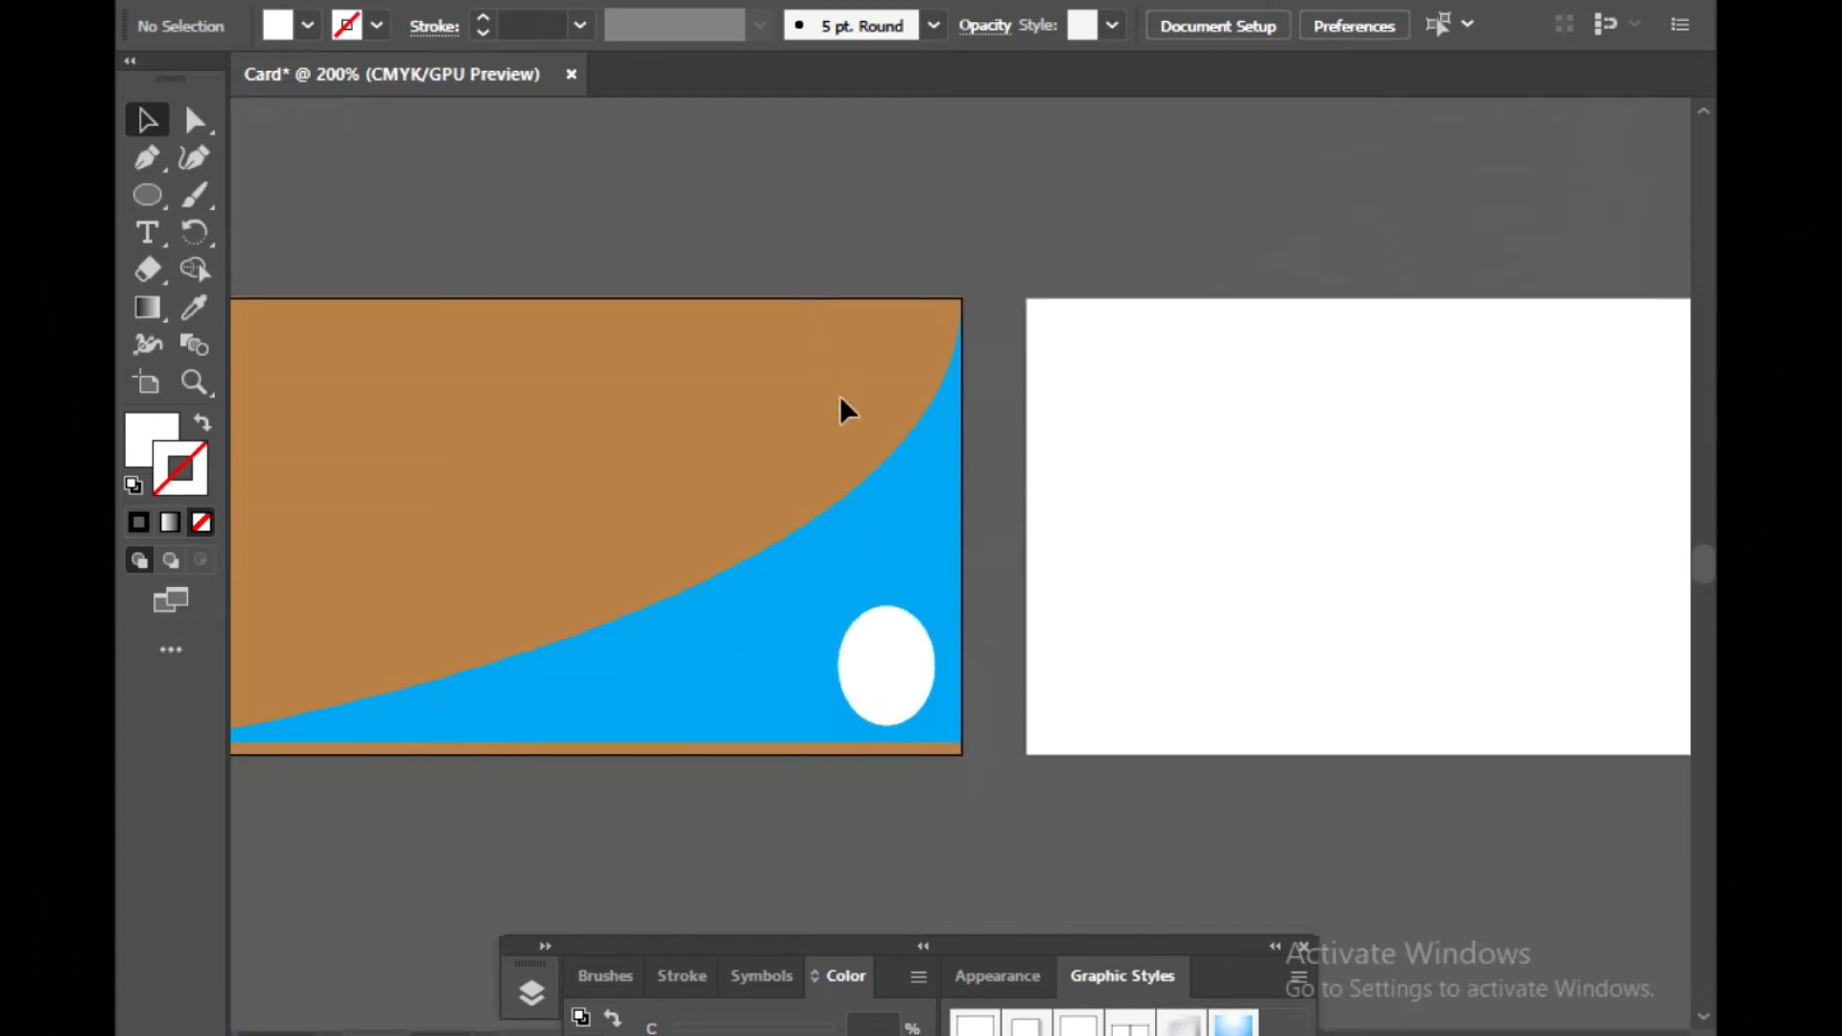
scroll(849, 432, "down", 2)
left_click(913, 607)
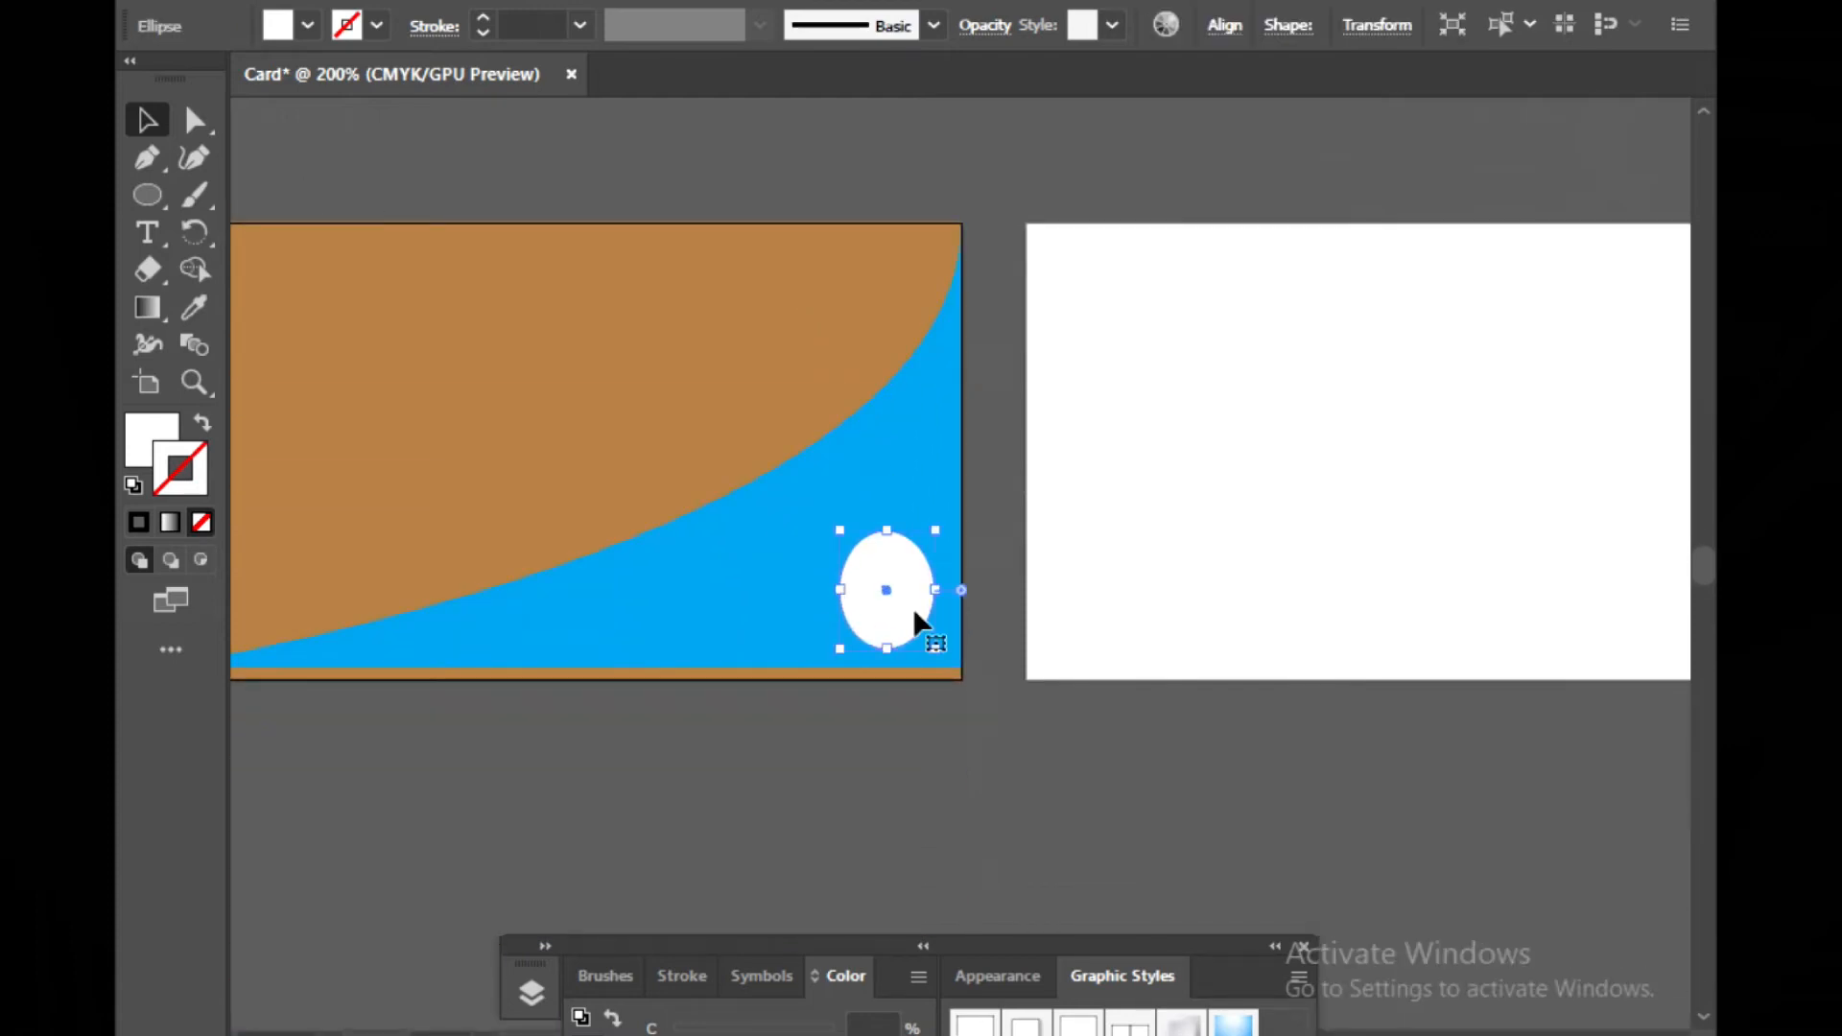
key("ctrl+equal")
key("ctrl+equal")
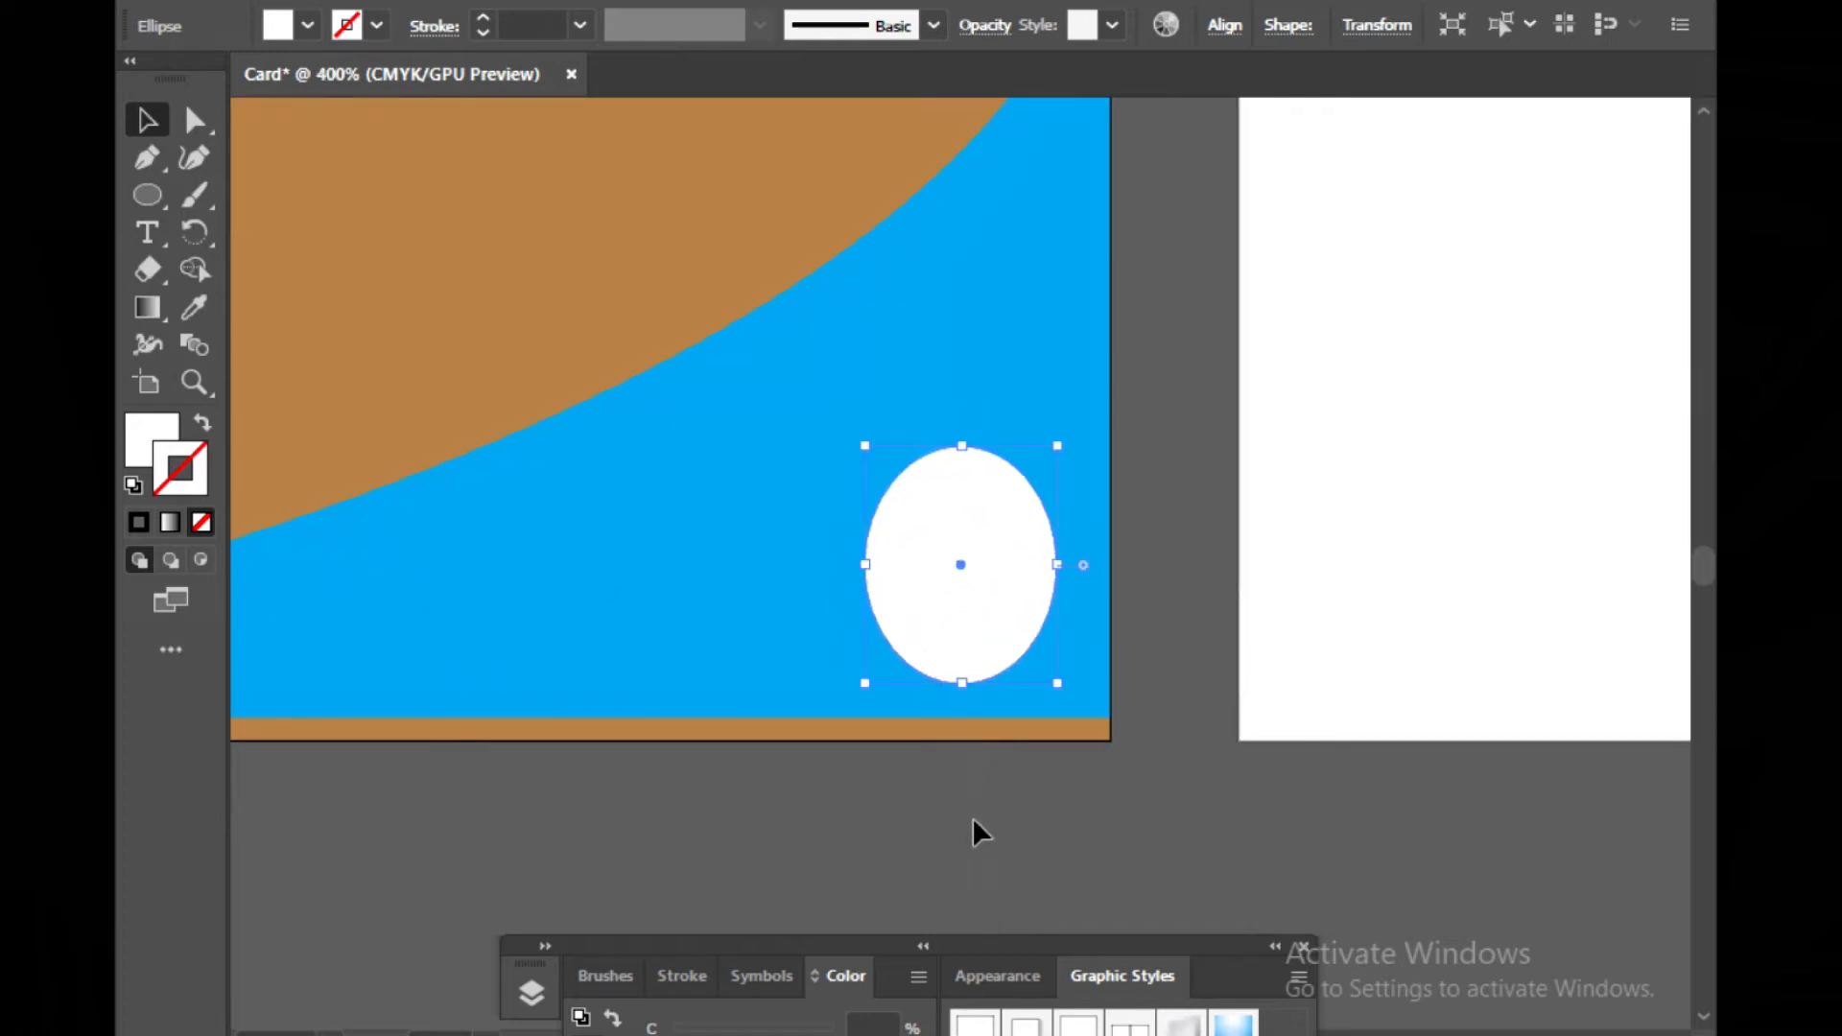
key("Up")
key("Up")
key("Up")
key("Up")
key("Up")
key("Up")
key("Up")
key("Up")
key("Up")
key("Up")
key("Up")
key("Up")
key("Up")
key("Up")
key("Up")
key("Up")
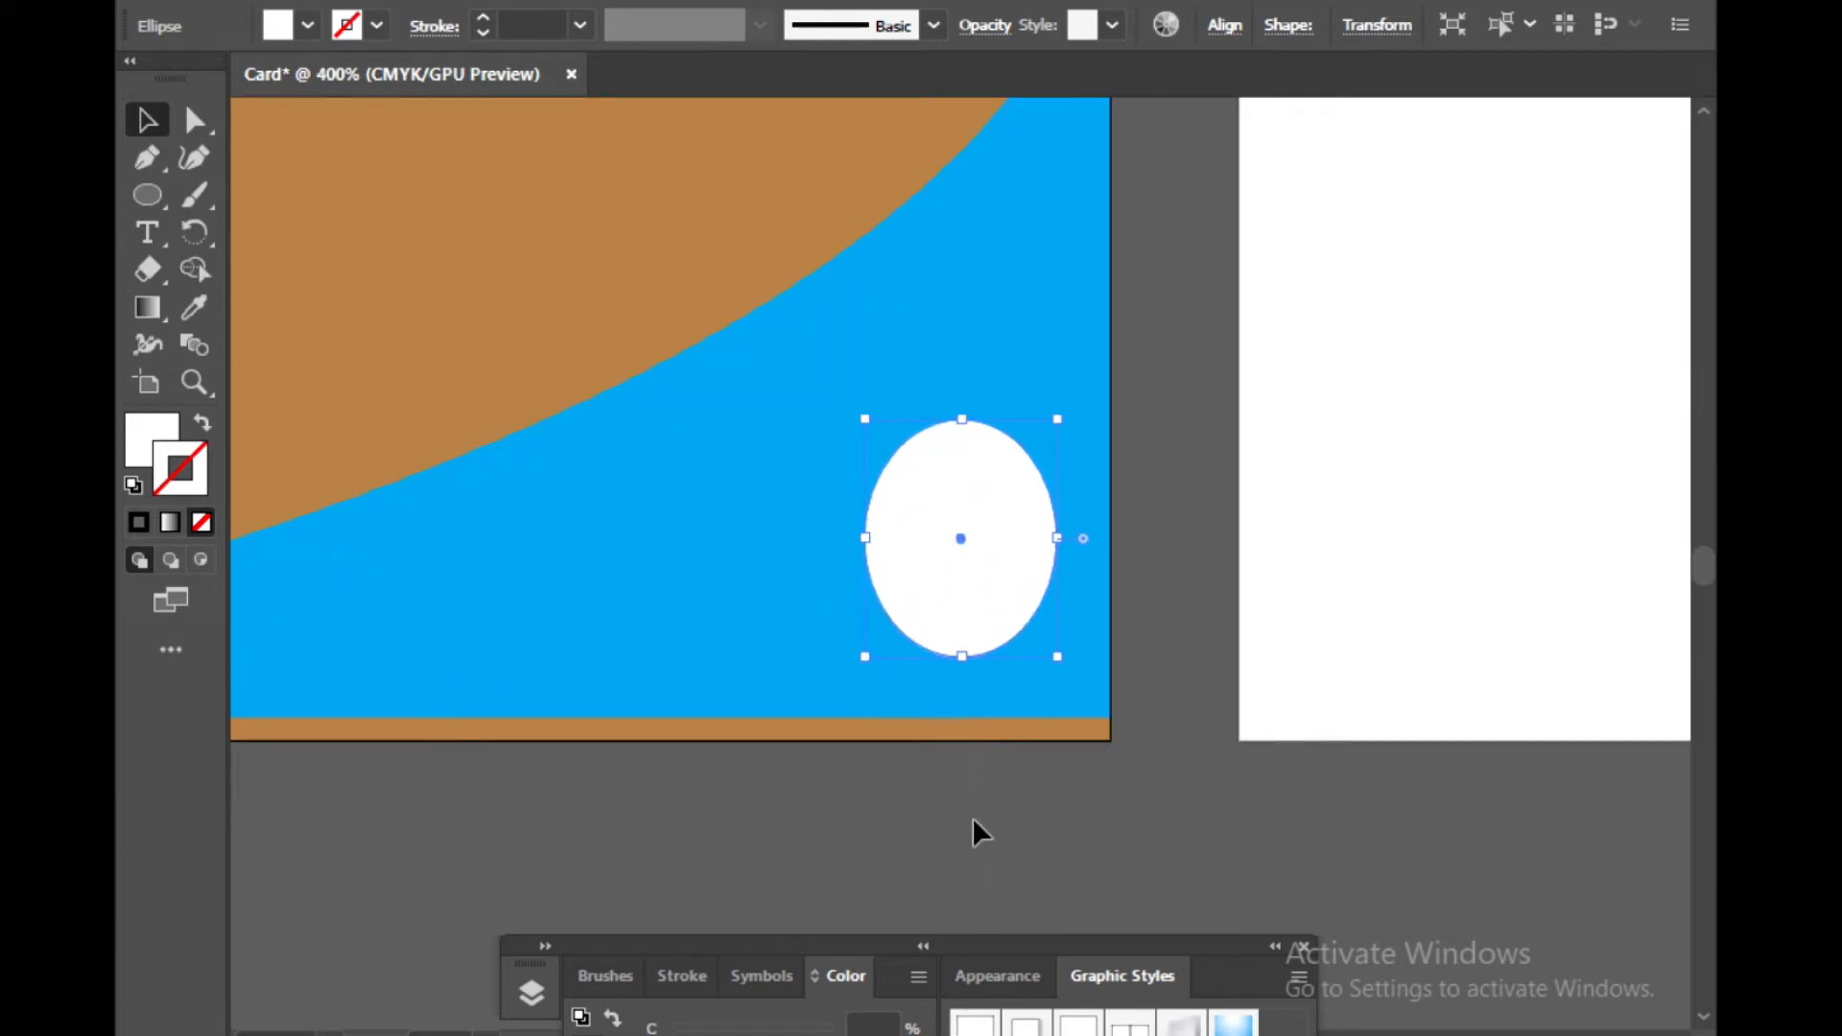
key("Down")
key("Down")
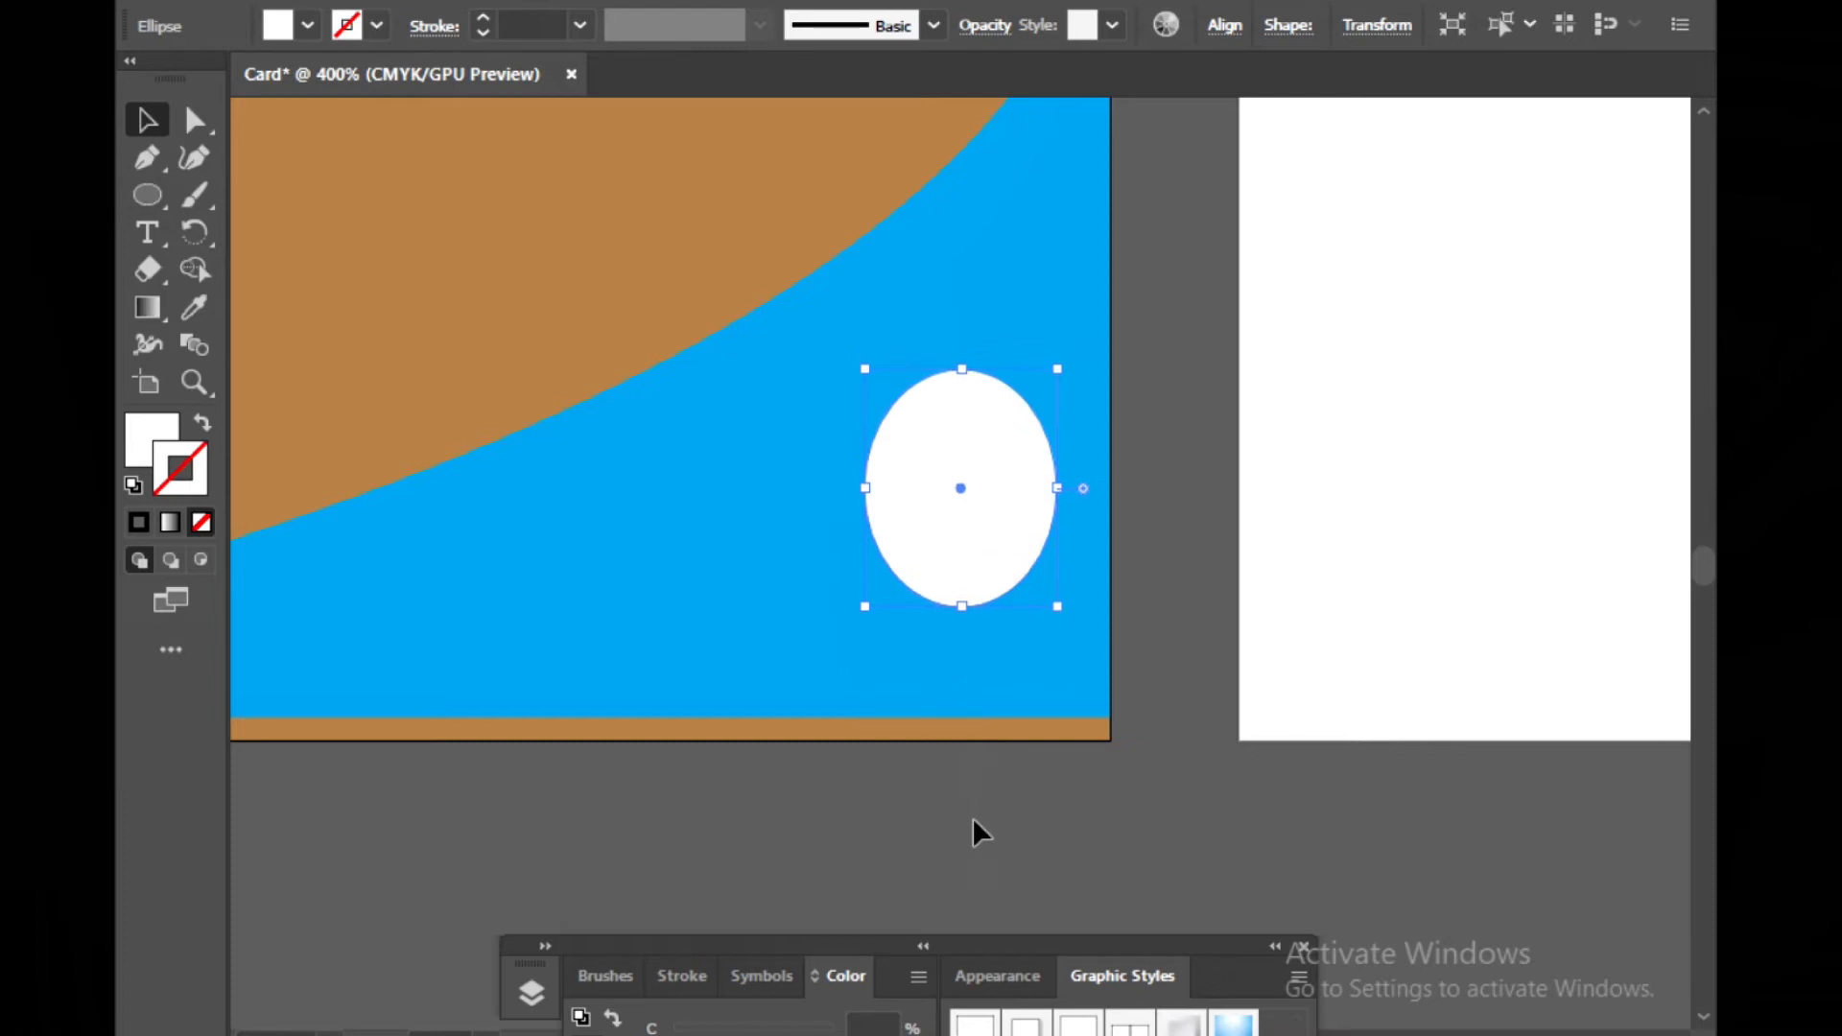
left_click(971, 818)
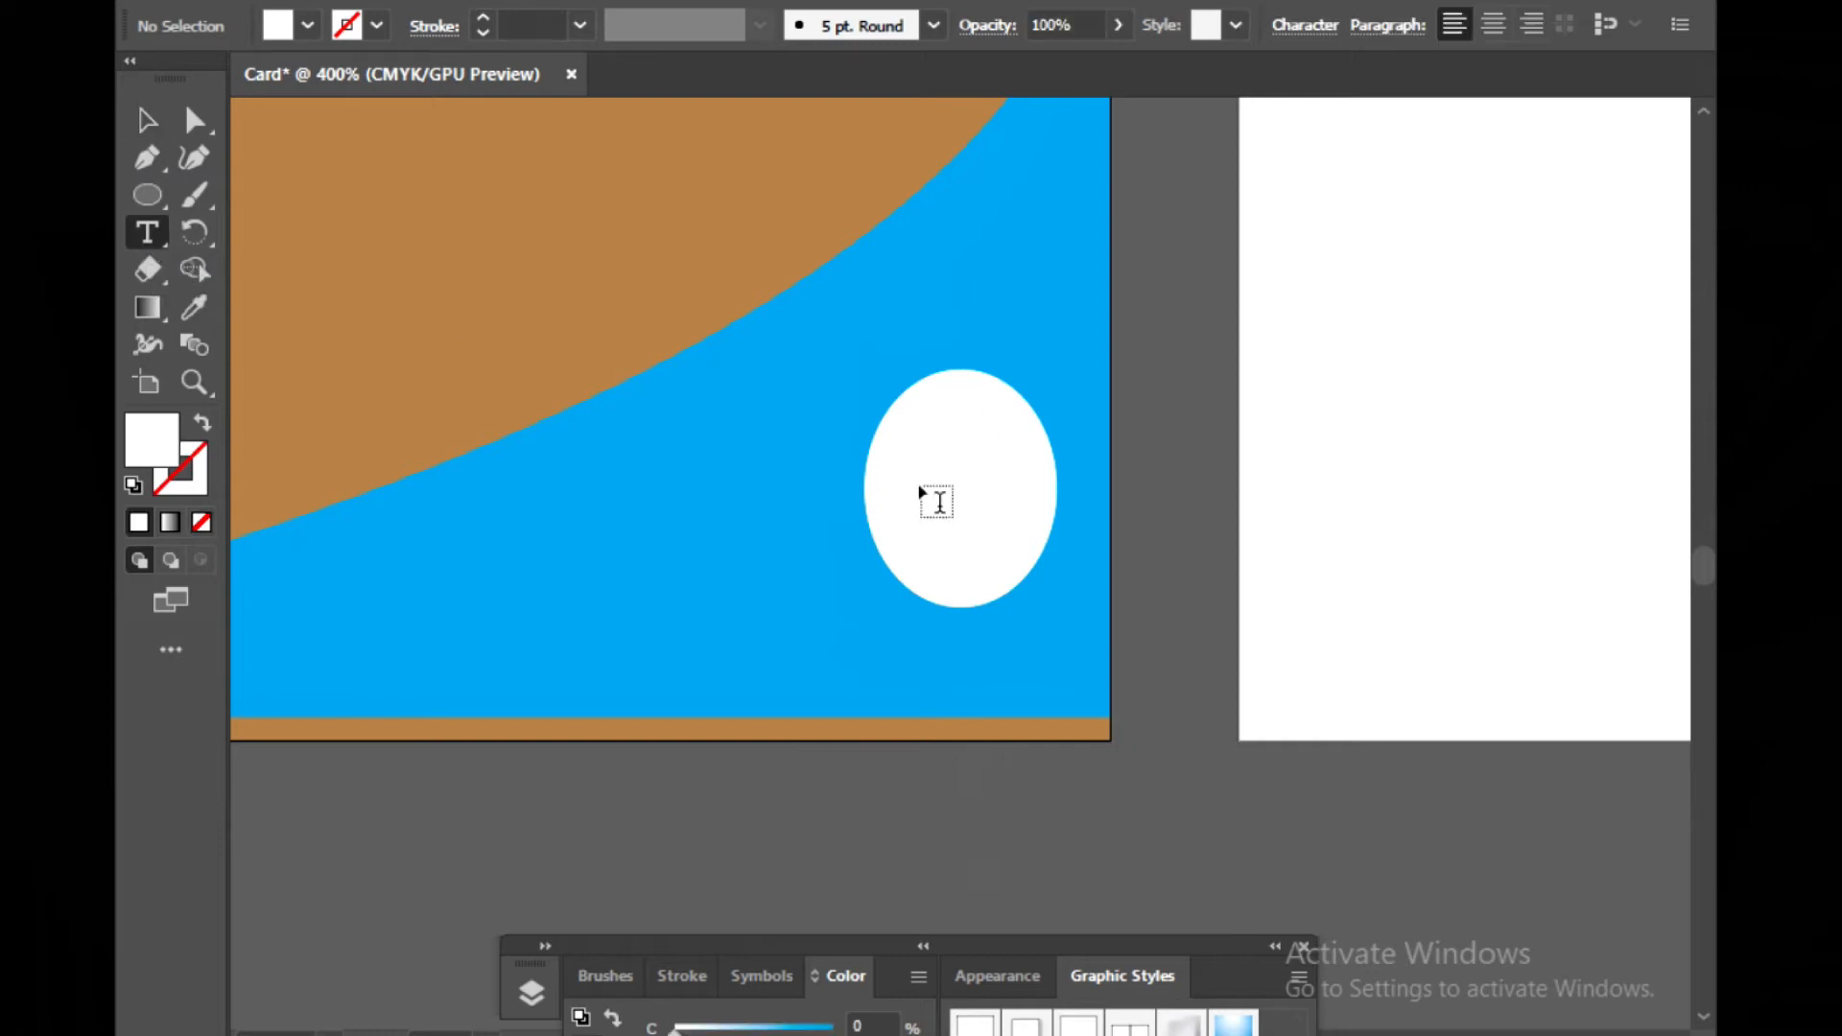
Add point text reading LOGO below the artboard
left_click(889, 818)
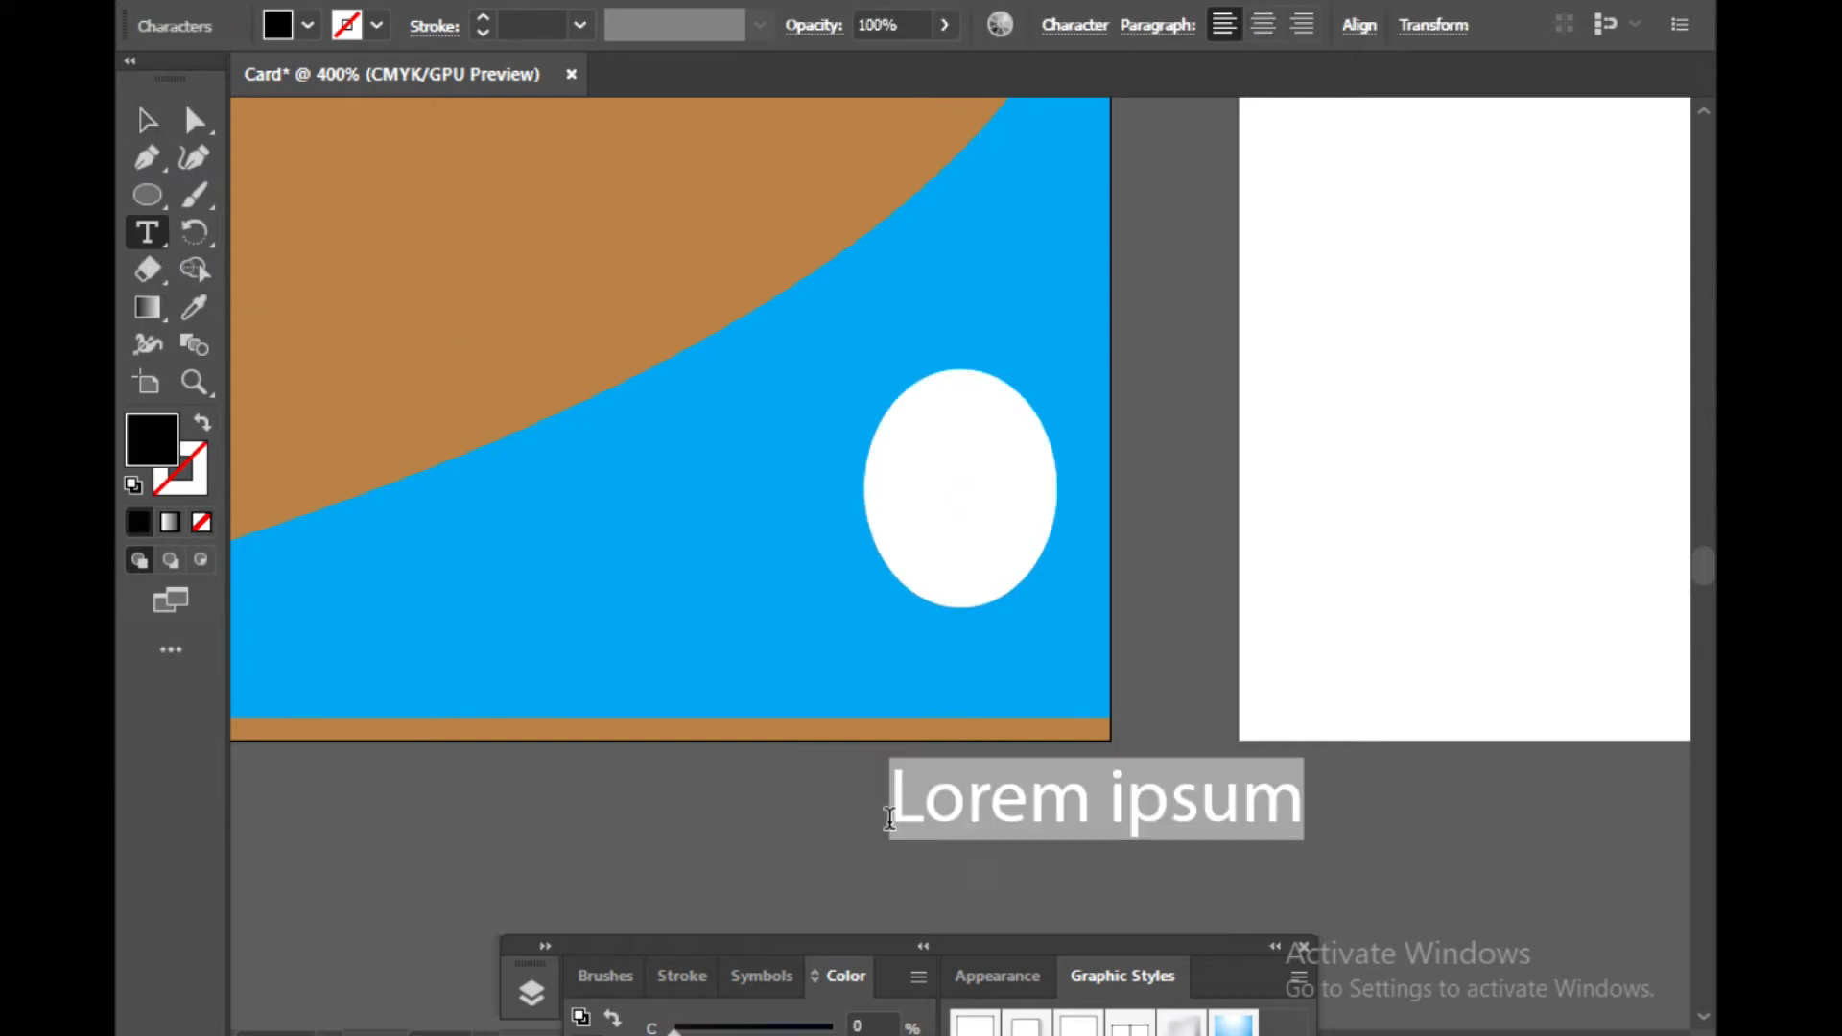
key("BackSpace")
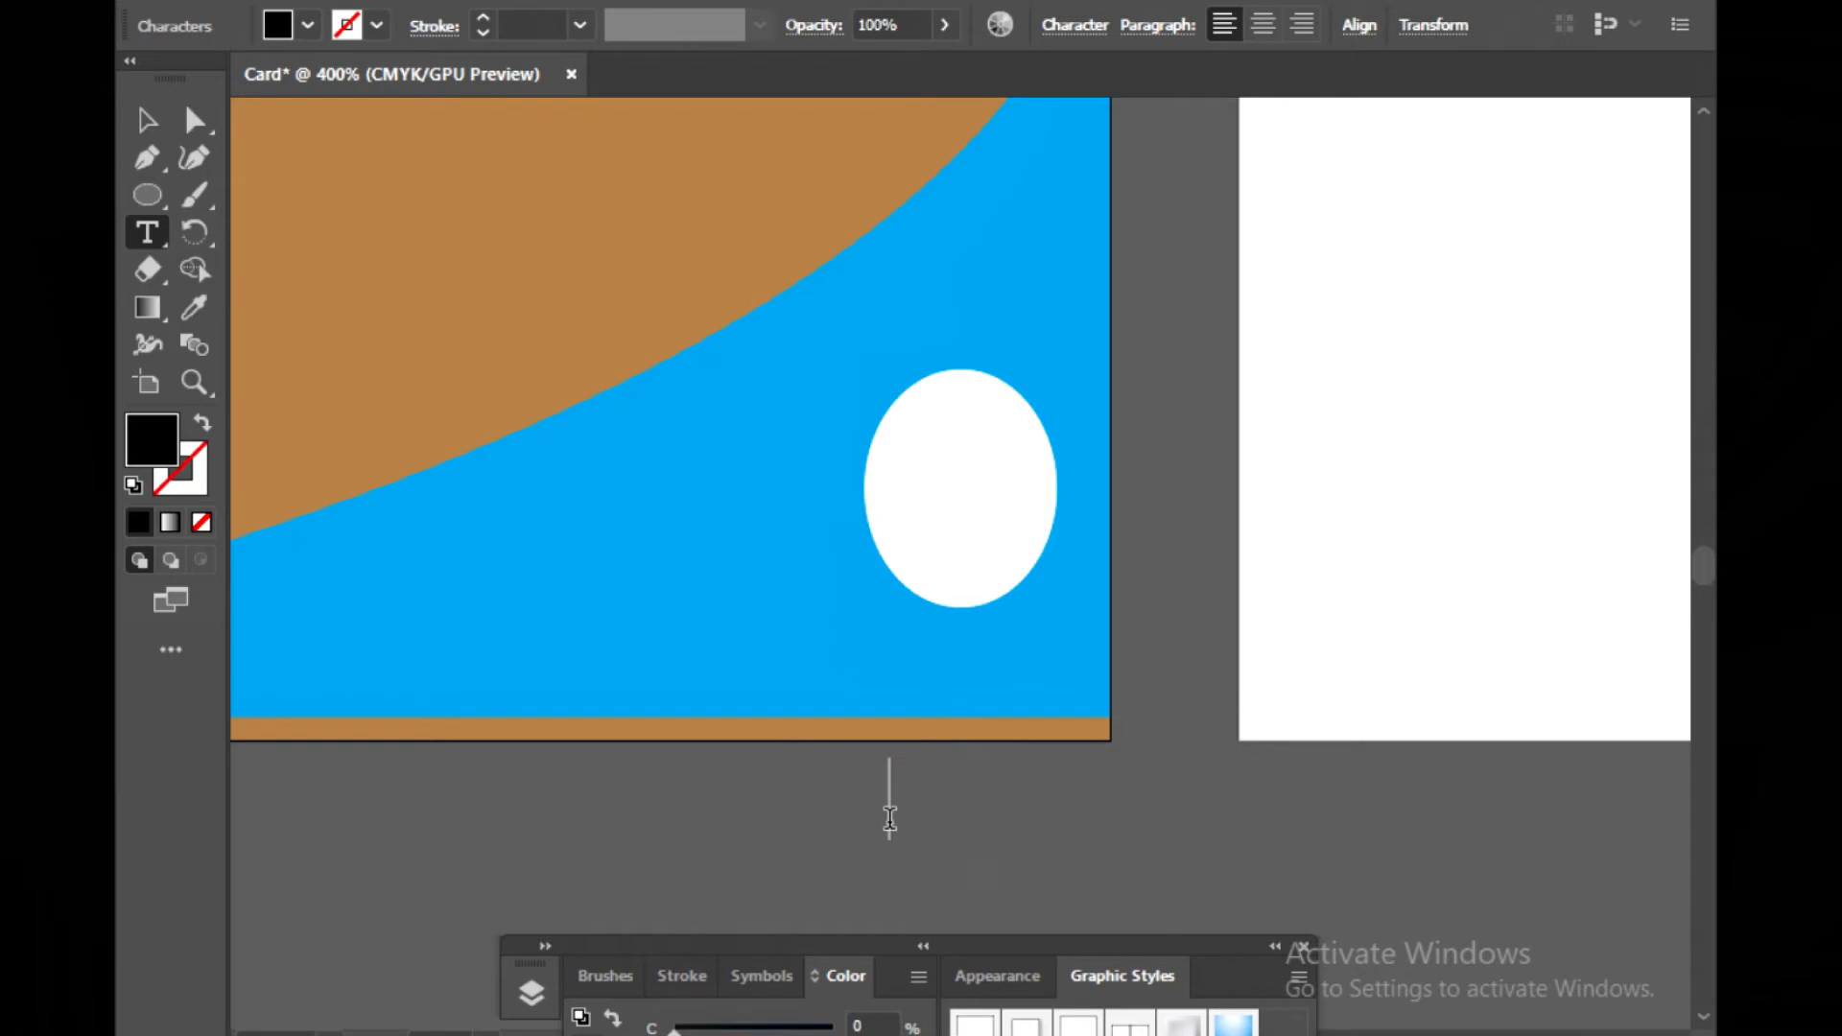
type("LOGO")
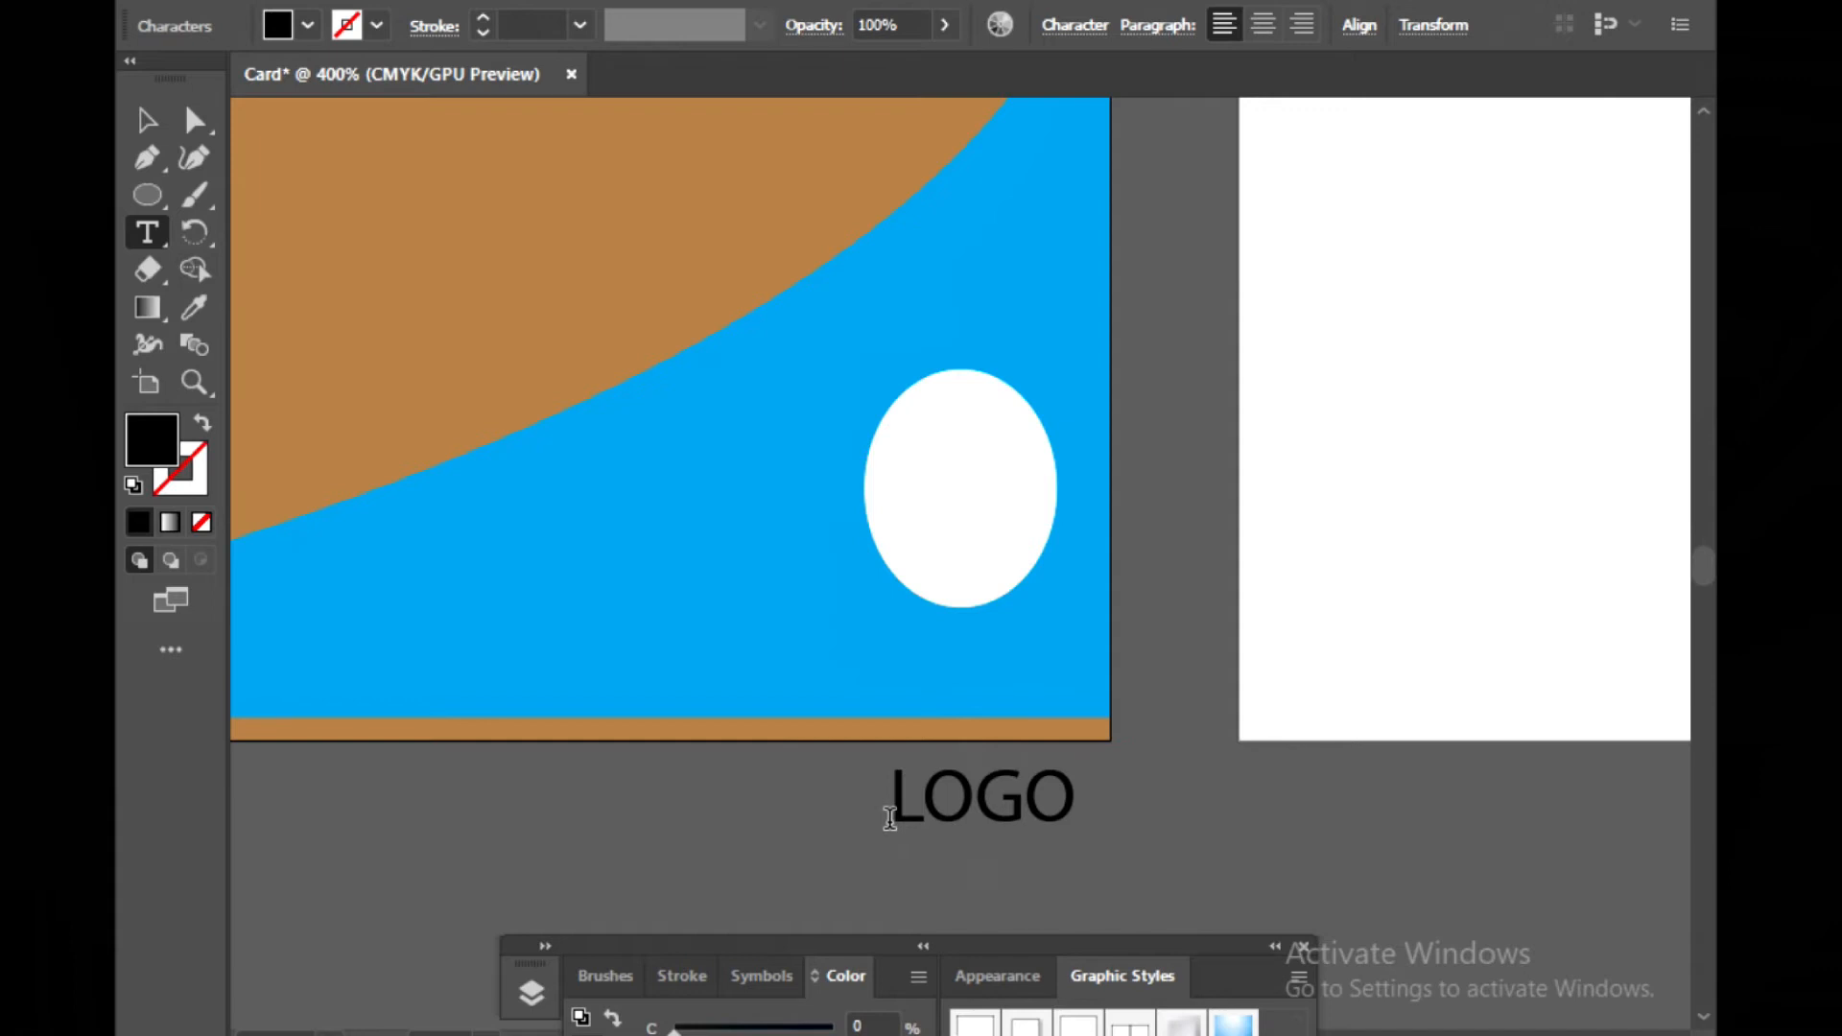
Color the LOGO text with the orange swatch C=0 M=50 Y=100 K=0
left_click_drag(884, 814, 1155, 826)
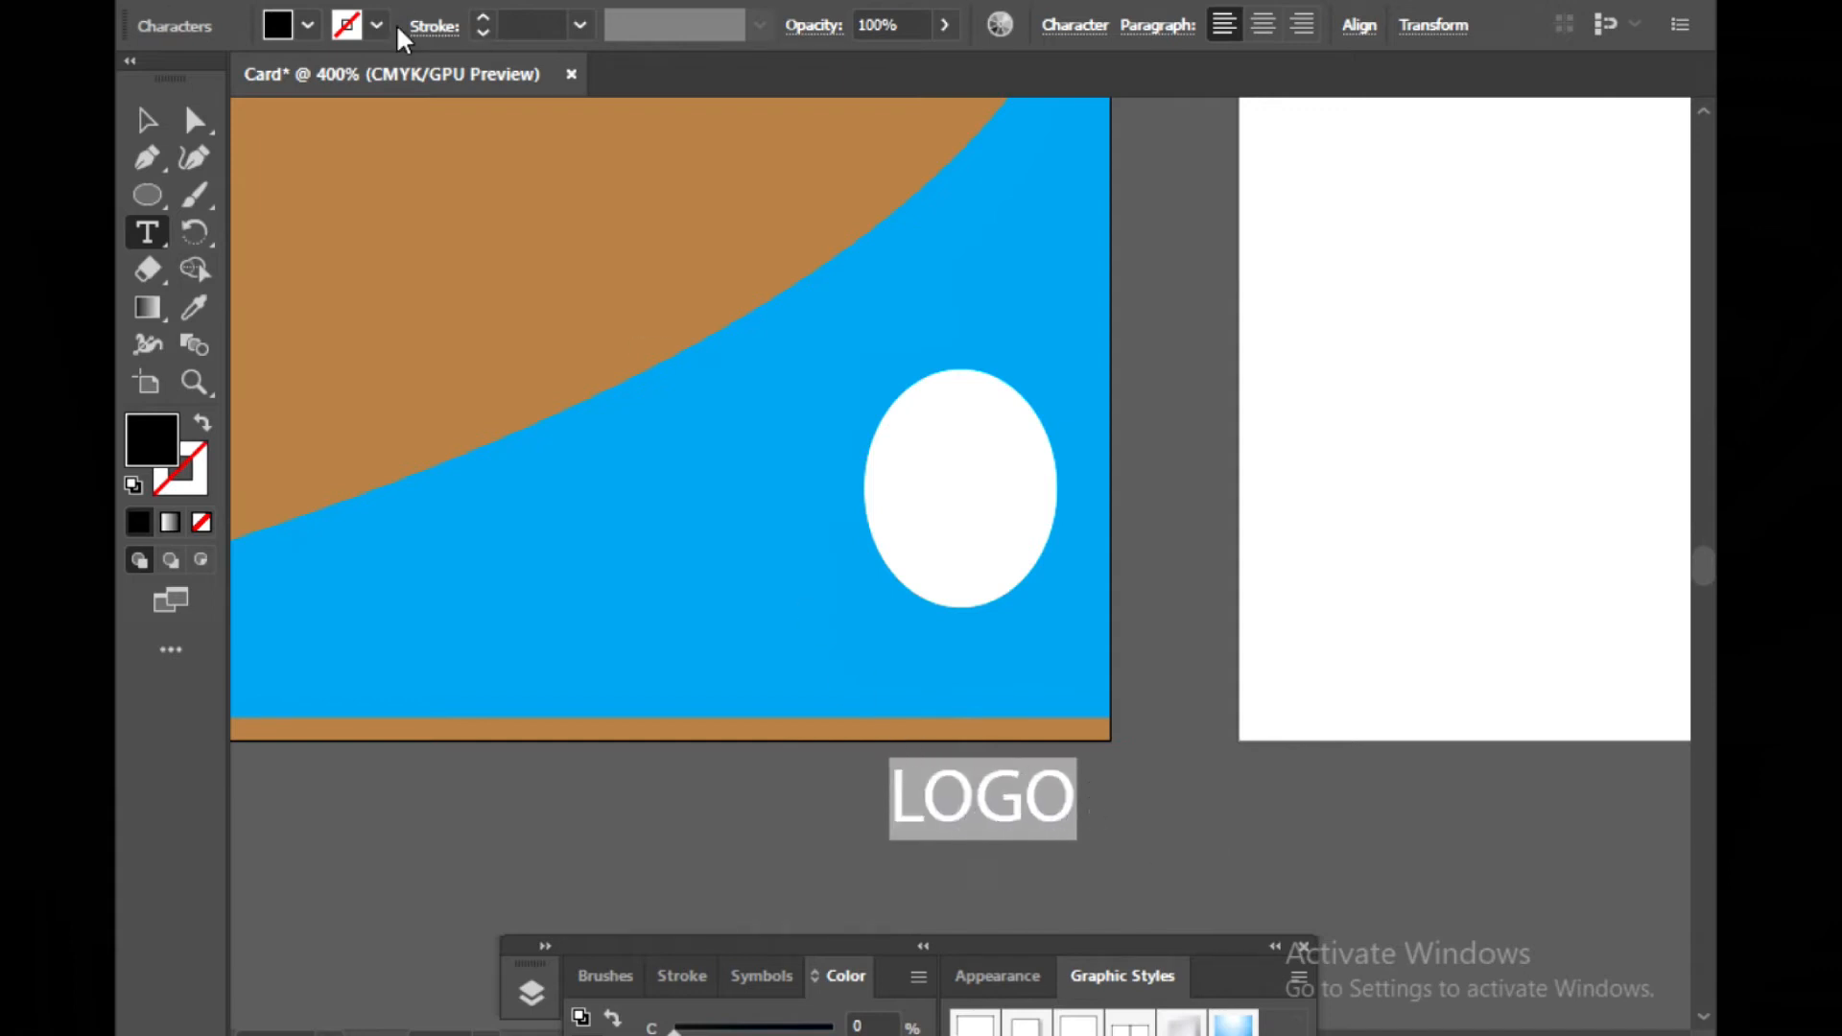
left_click(307, 26)
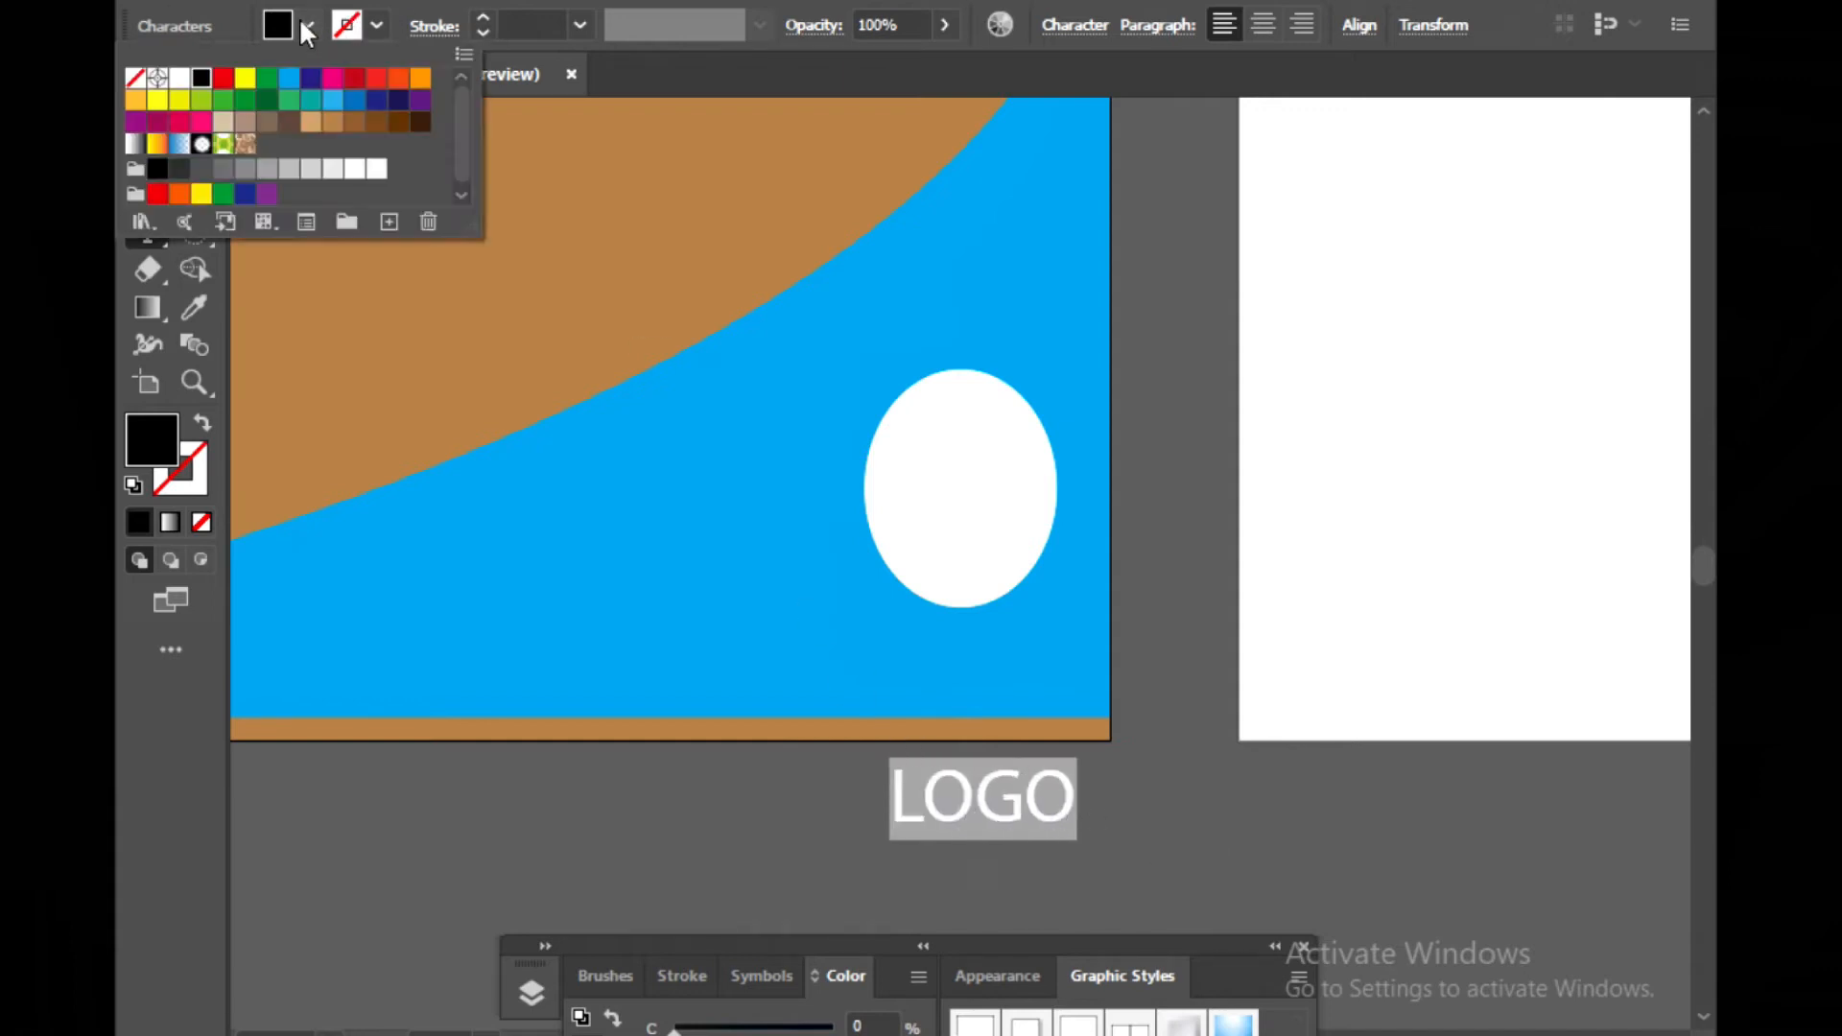
left_click(421, 78)
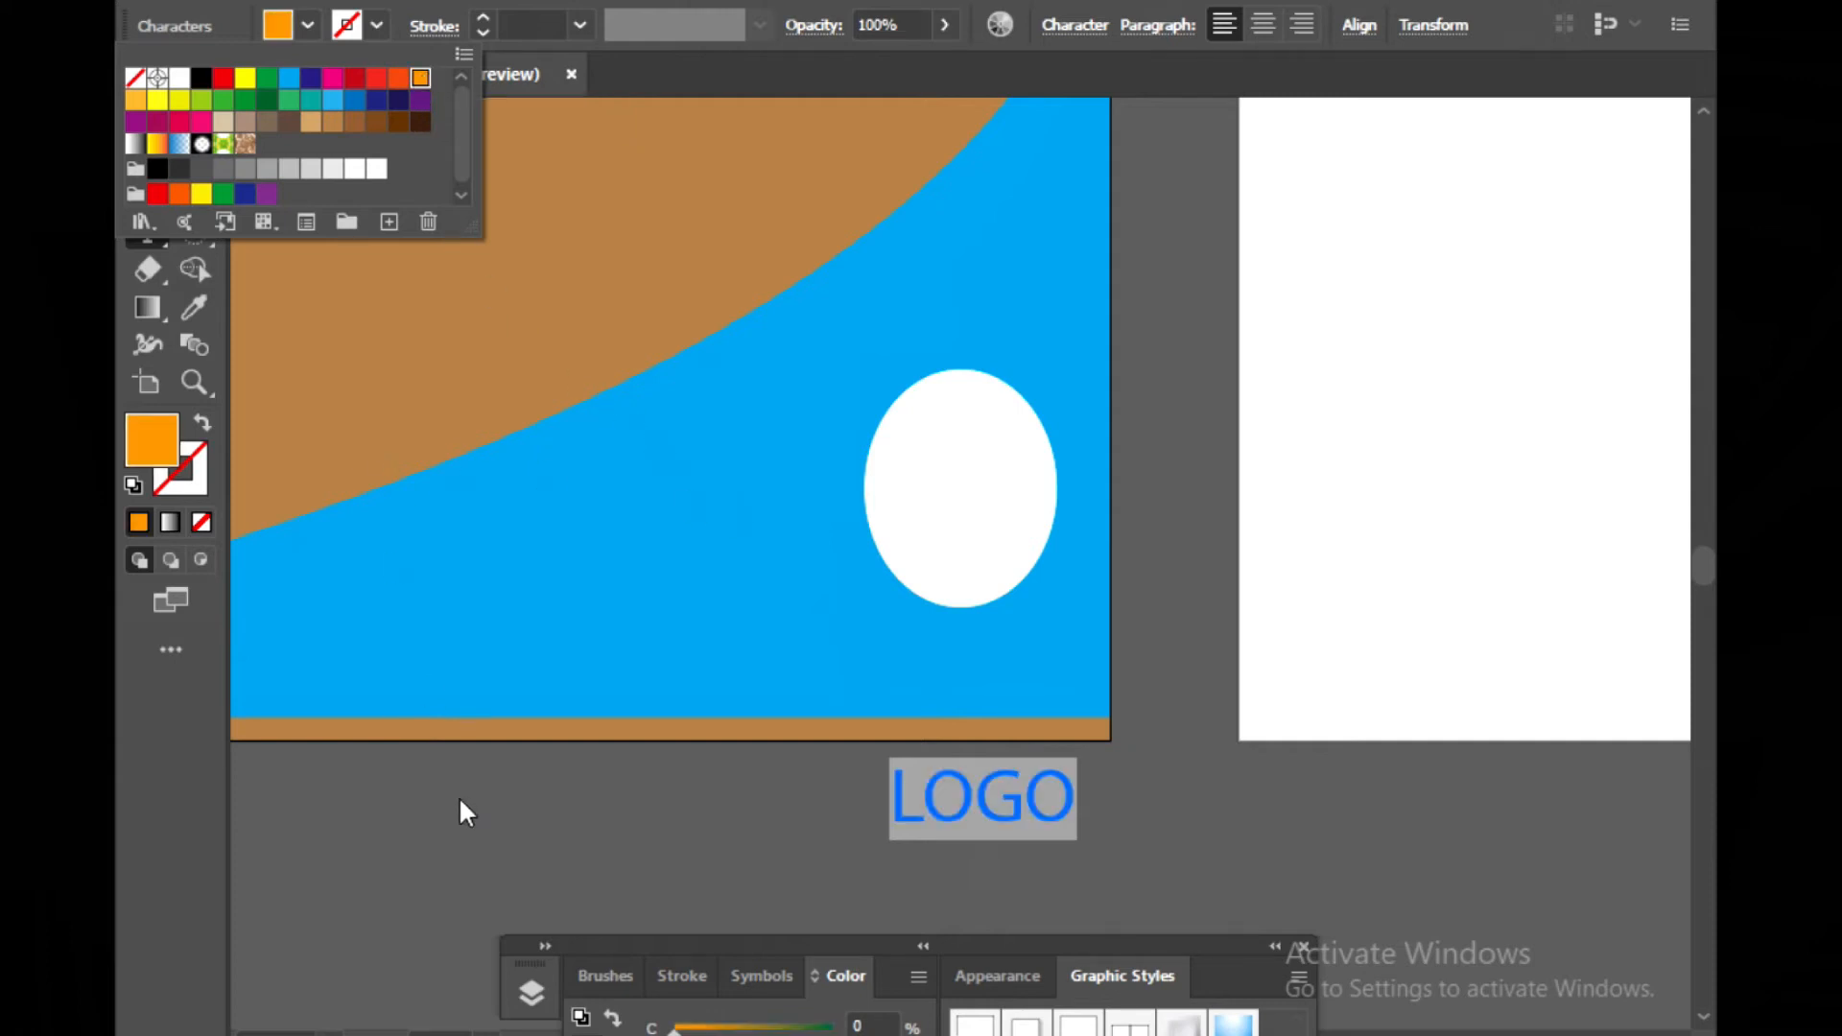
Open the Character panel next to the Color panel for the LOGO text
left_click(1227, 944)
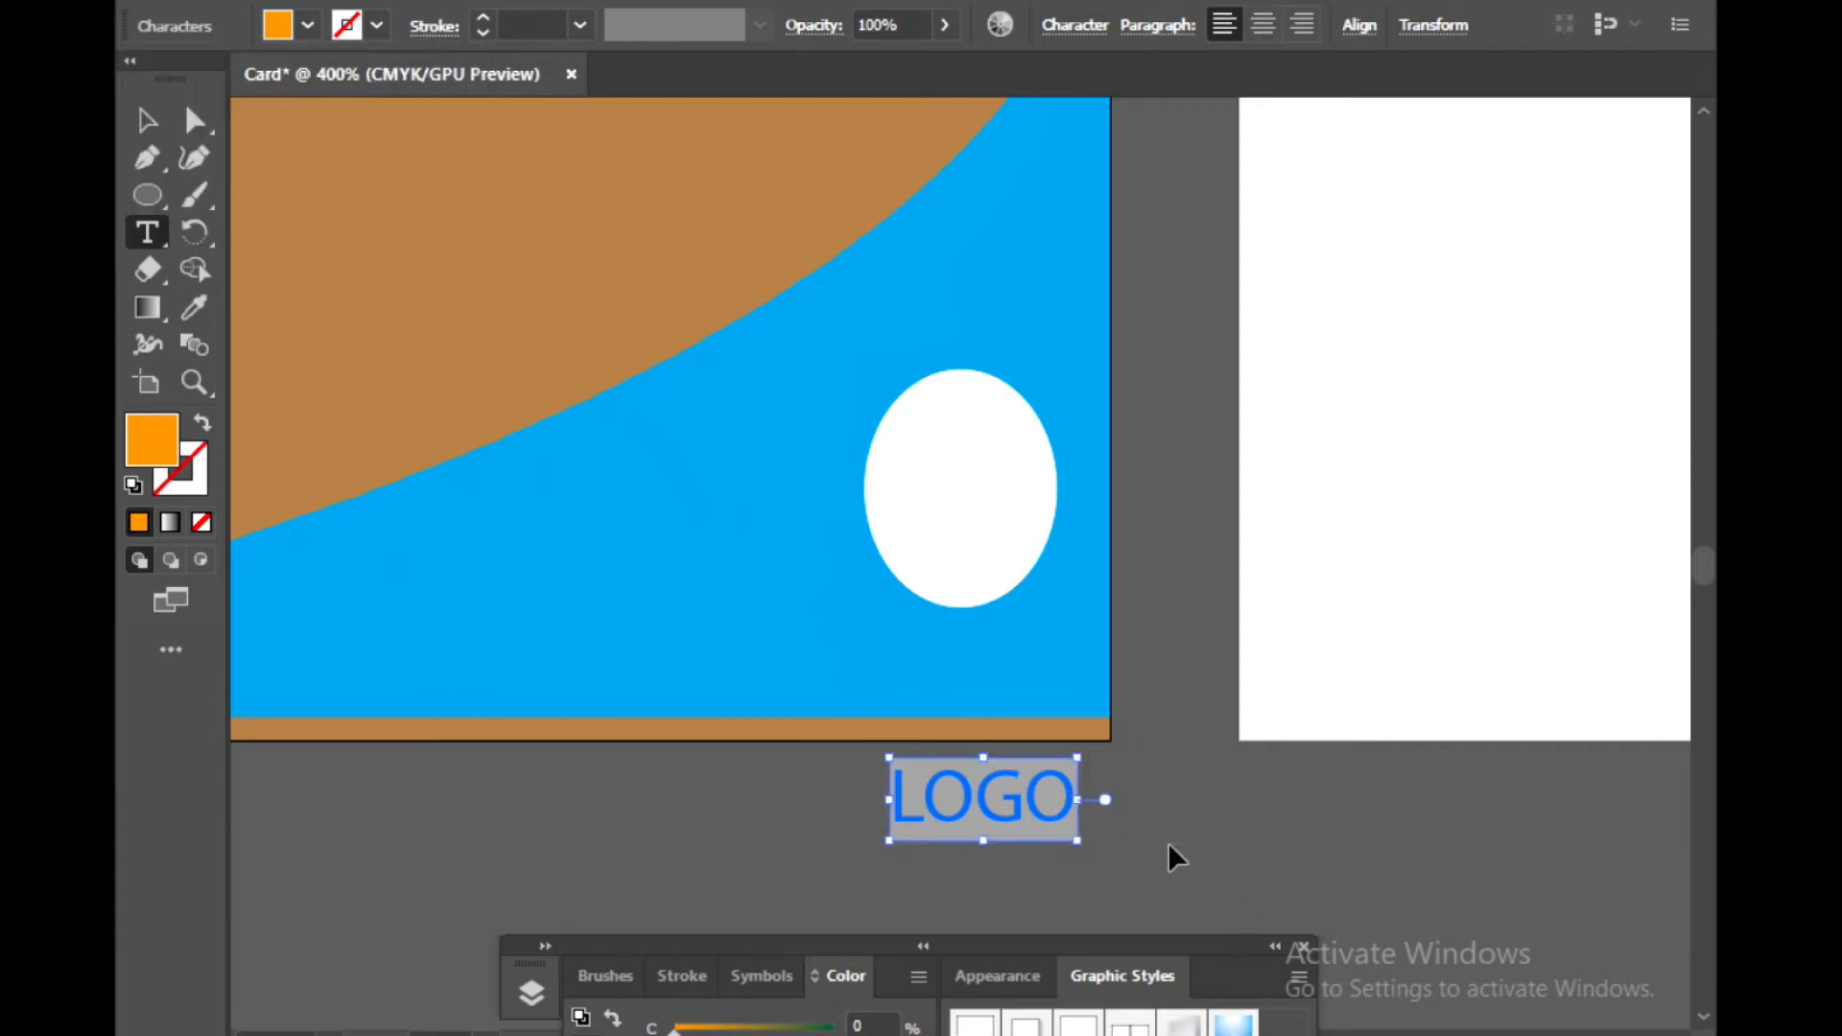
key("ctrl+t")
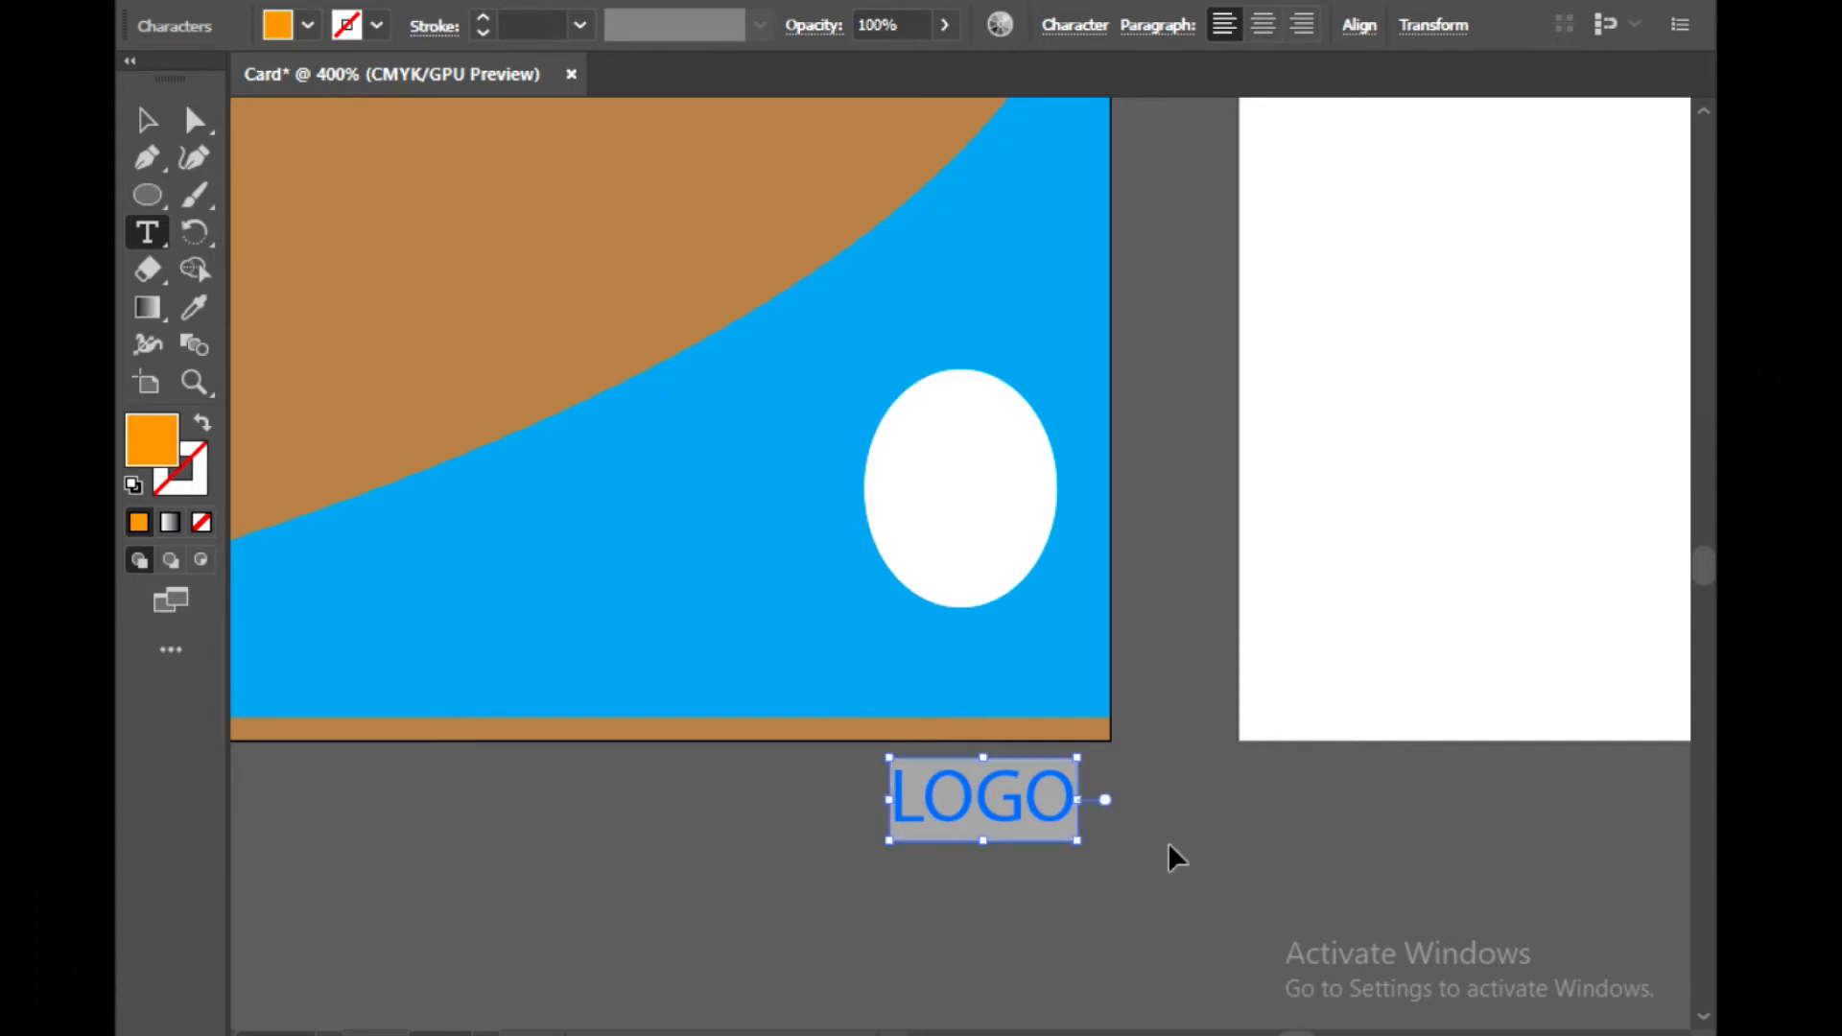
key("ctrl+t")
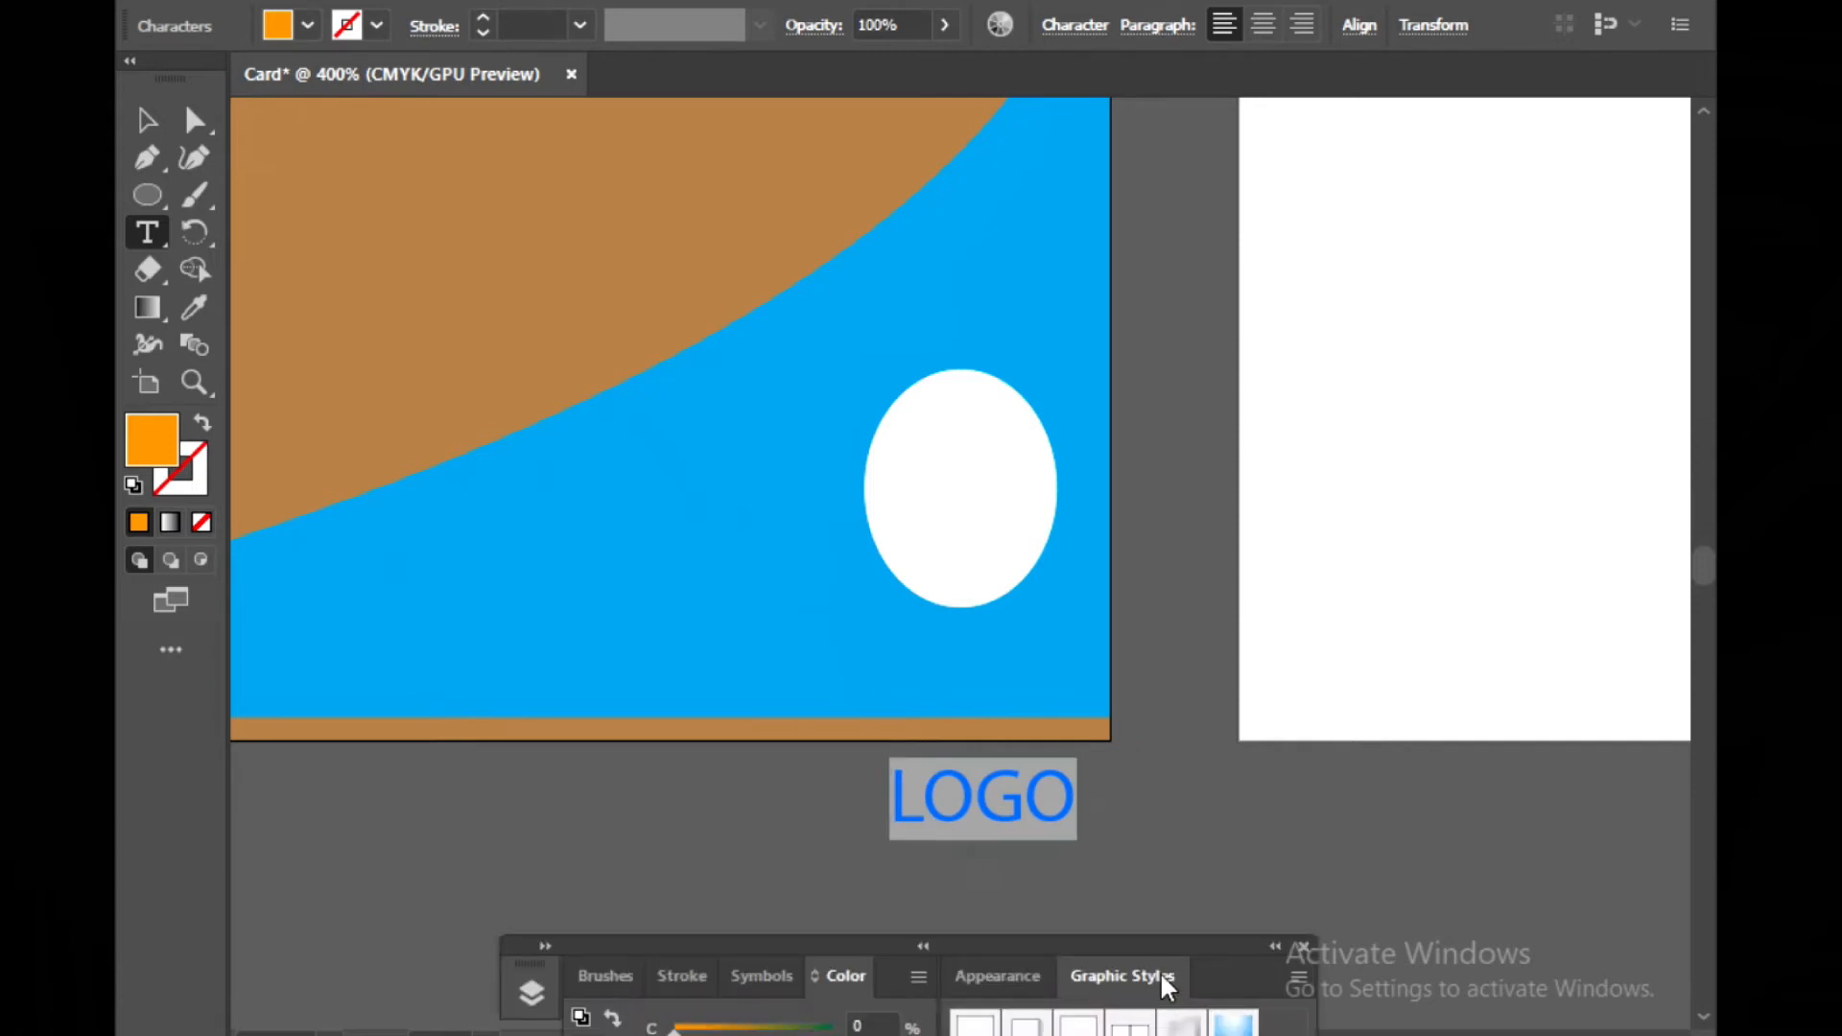
left_click_drag(1183, 943, 1727, 134)
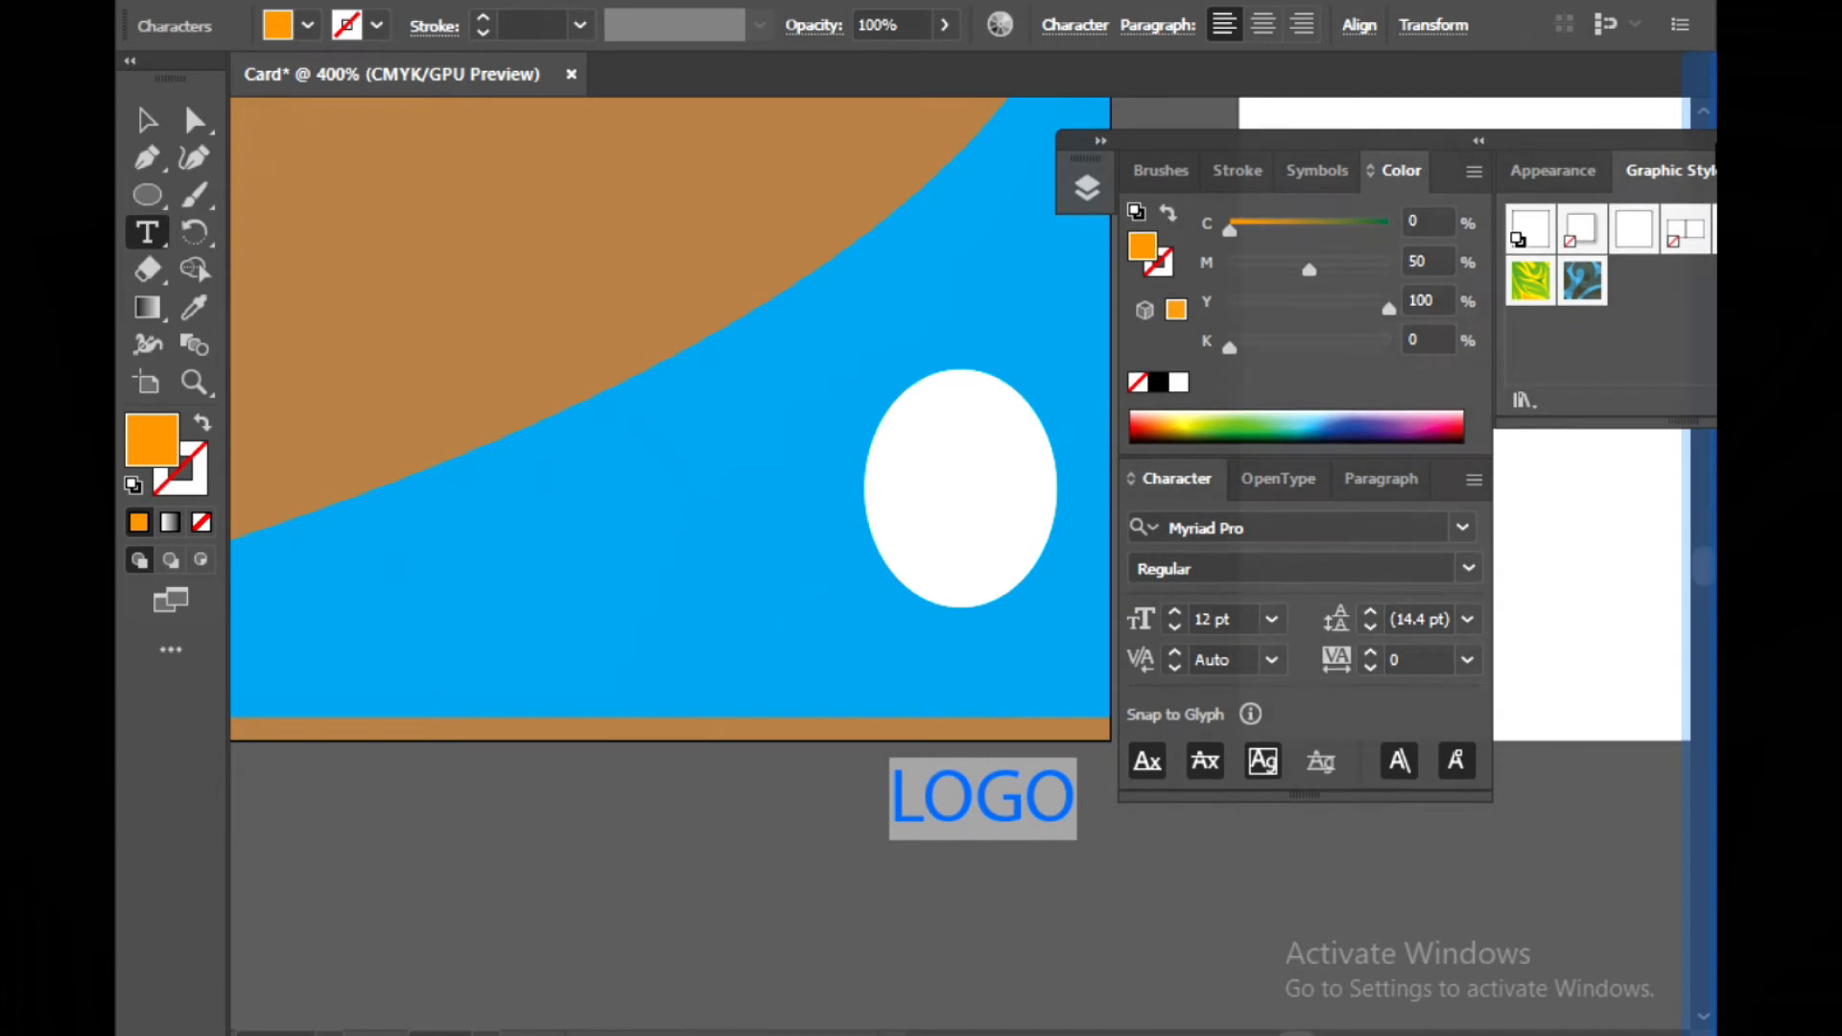
Set the LOGO text's font to Acumin Variable Concept and move it into the upper part of the white ellipse
left_click(1466, 527)
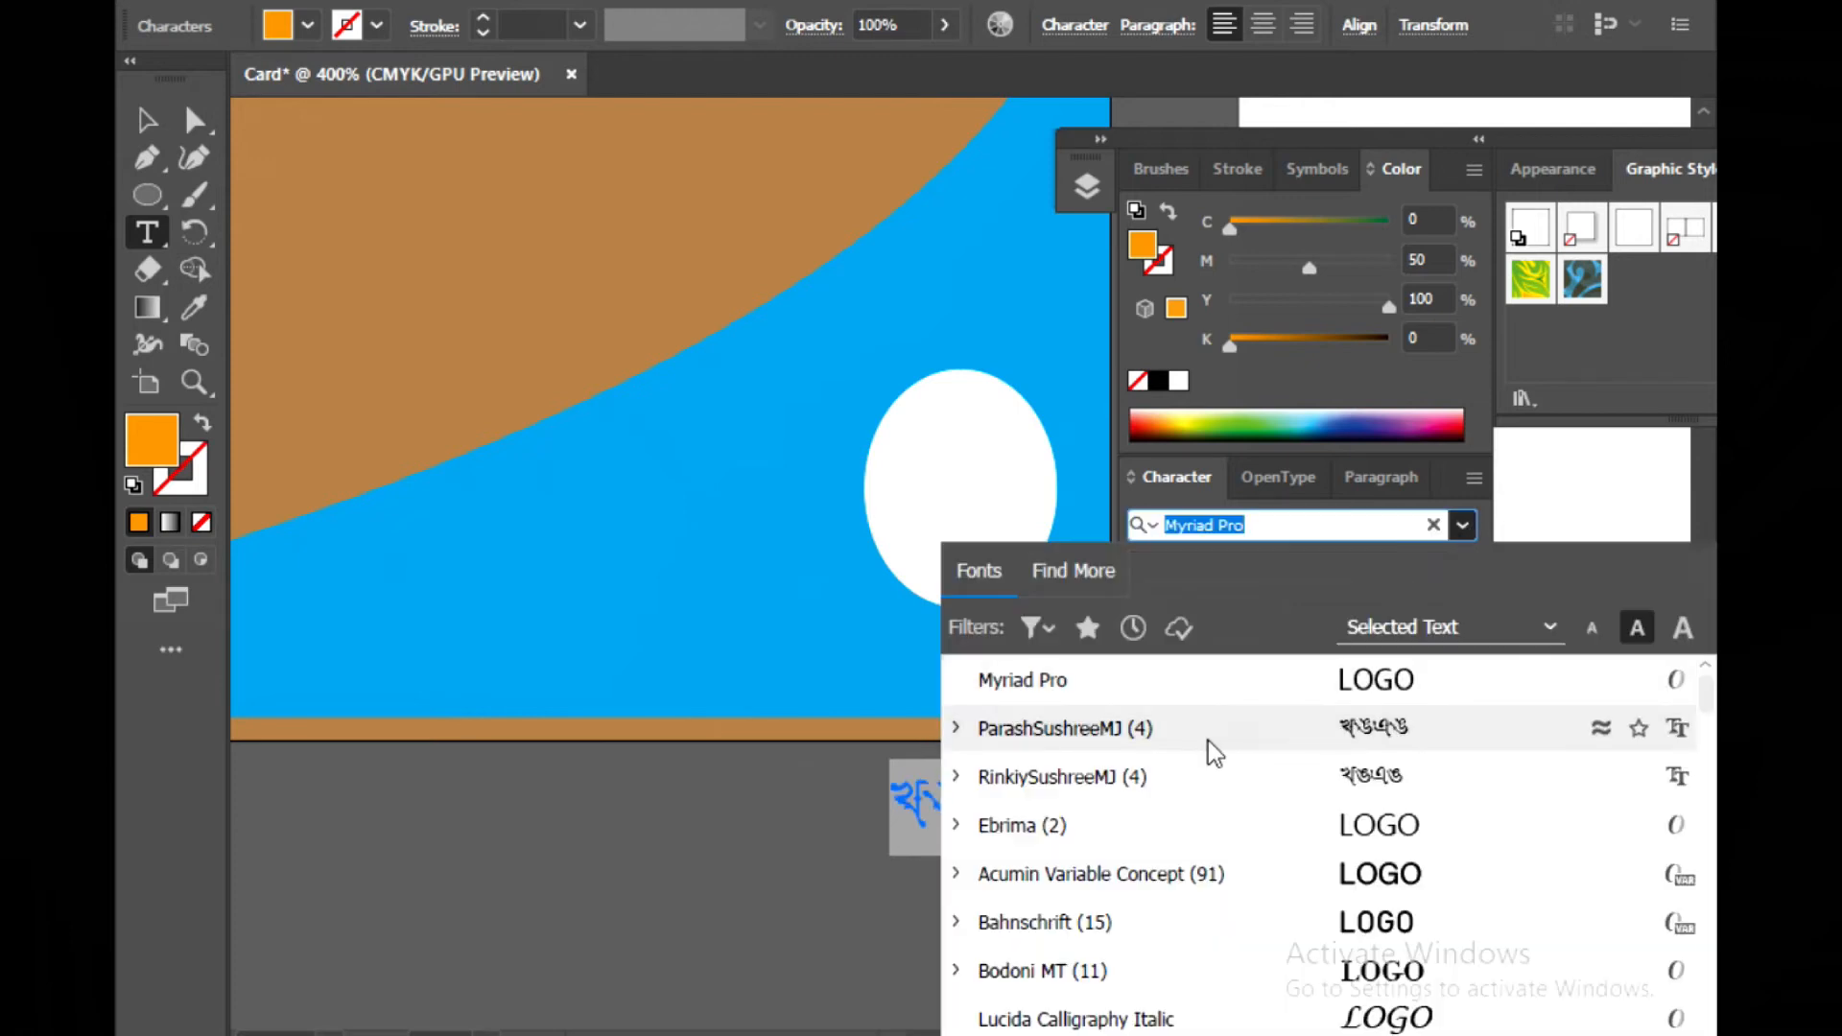
left_click(1435, 874)
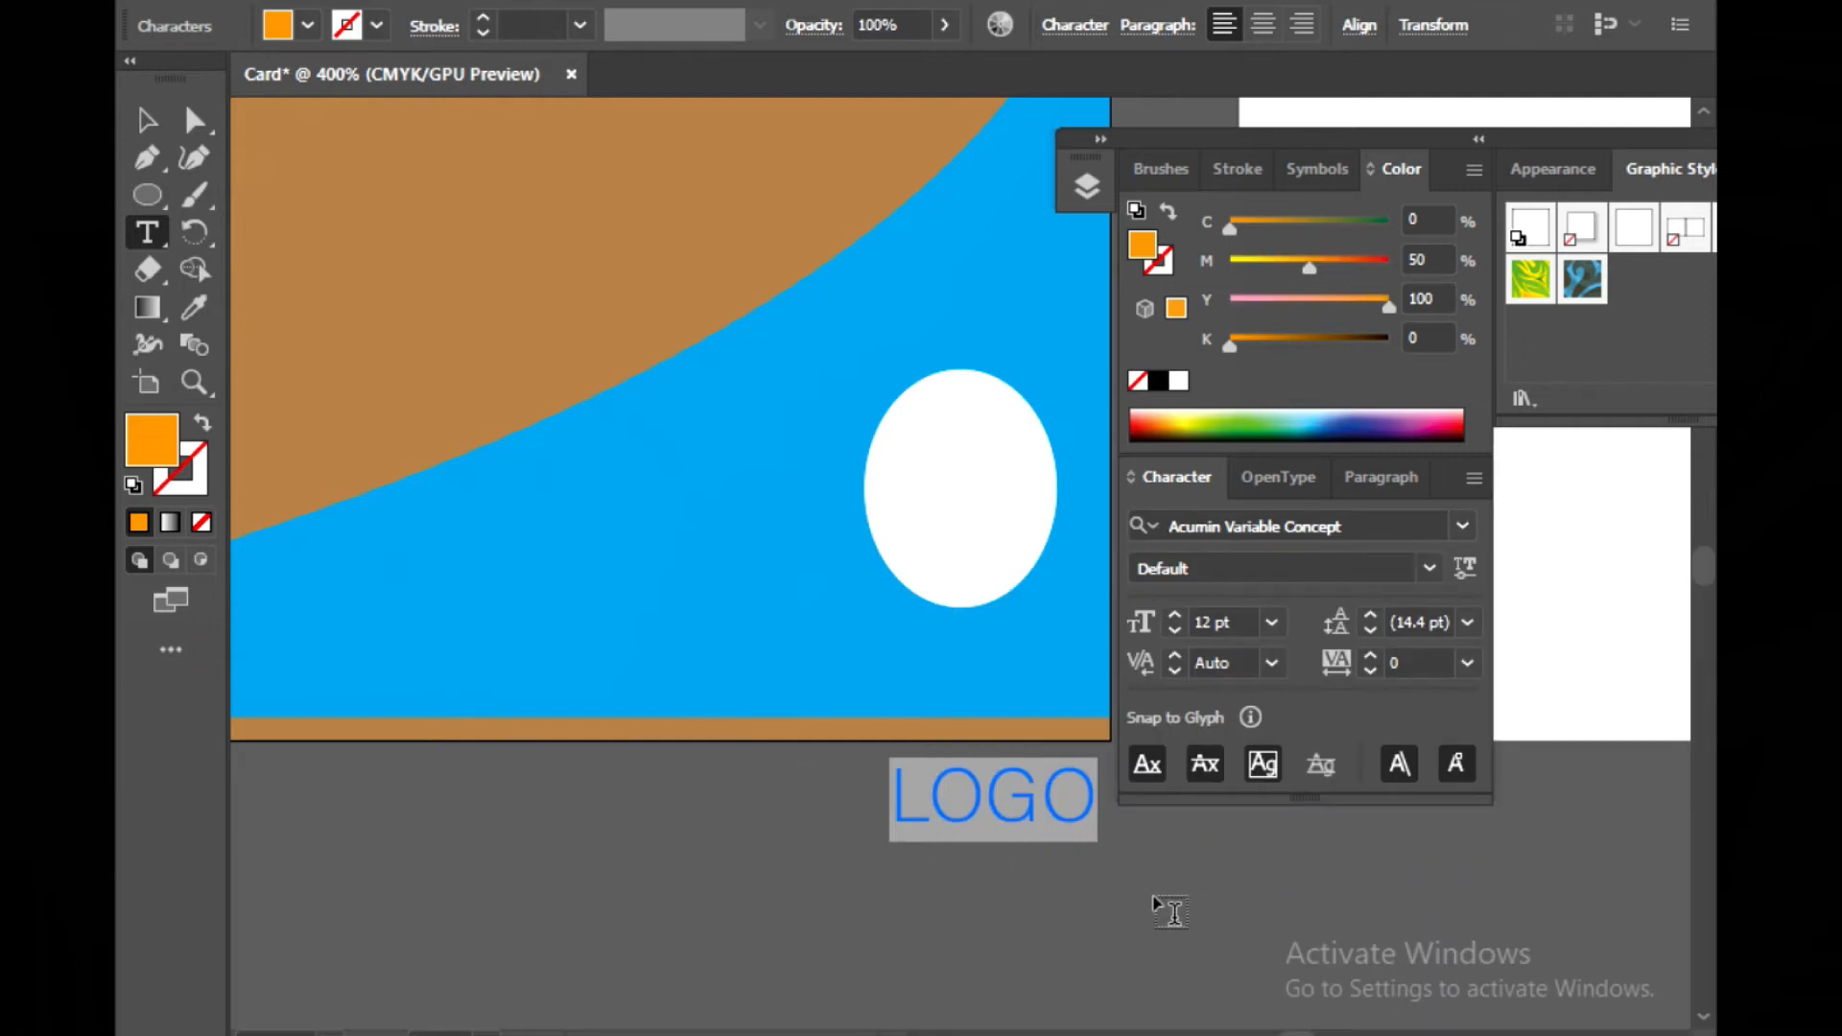
left_click(144, 130)
left_click_drag(1052, 814, 1026, 488)
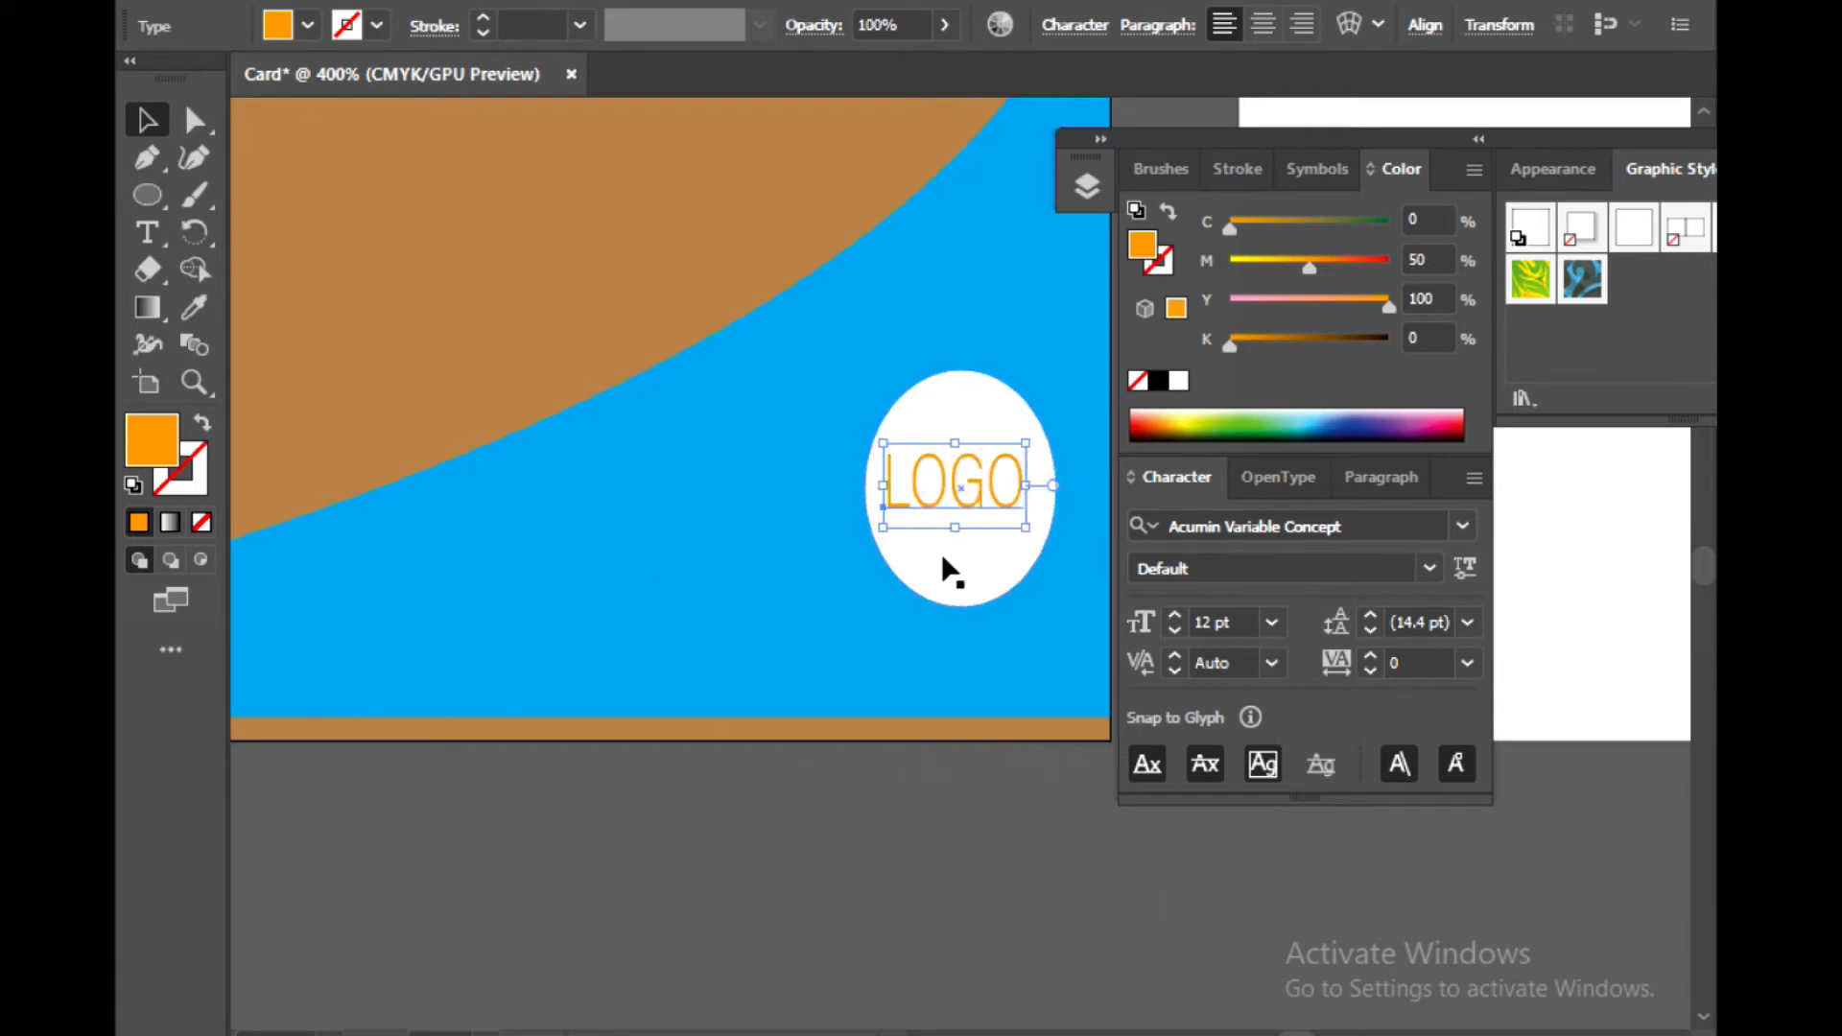
left_click(849, 883)
left_click(976, 463)
key("Right")
key("Right")
key("Up")
key("Left")
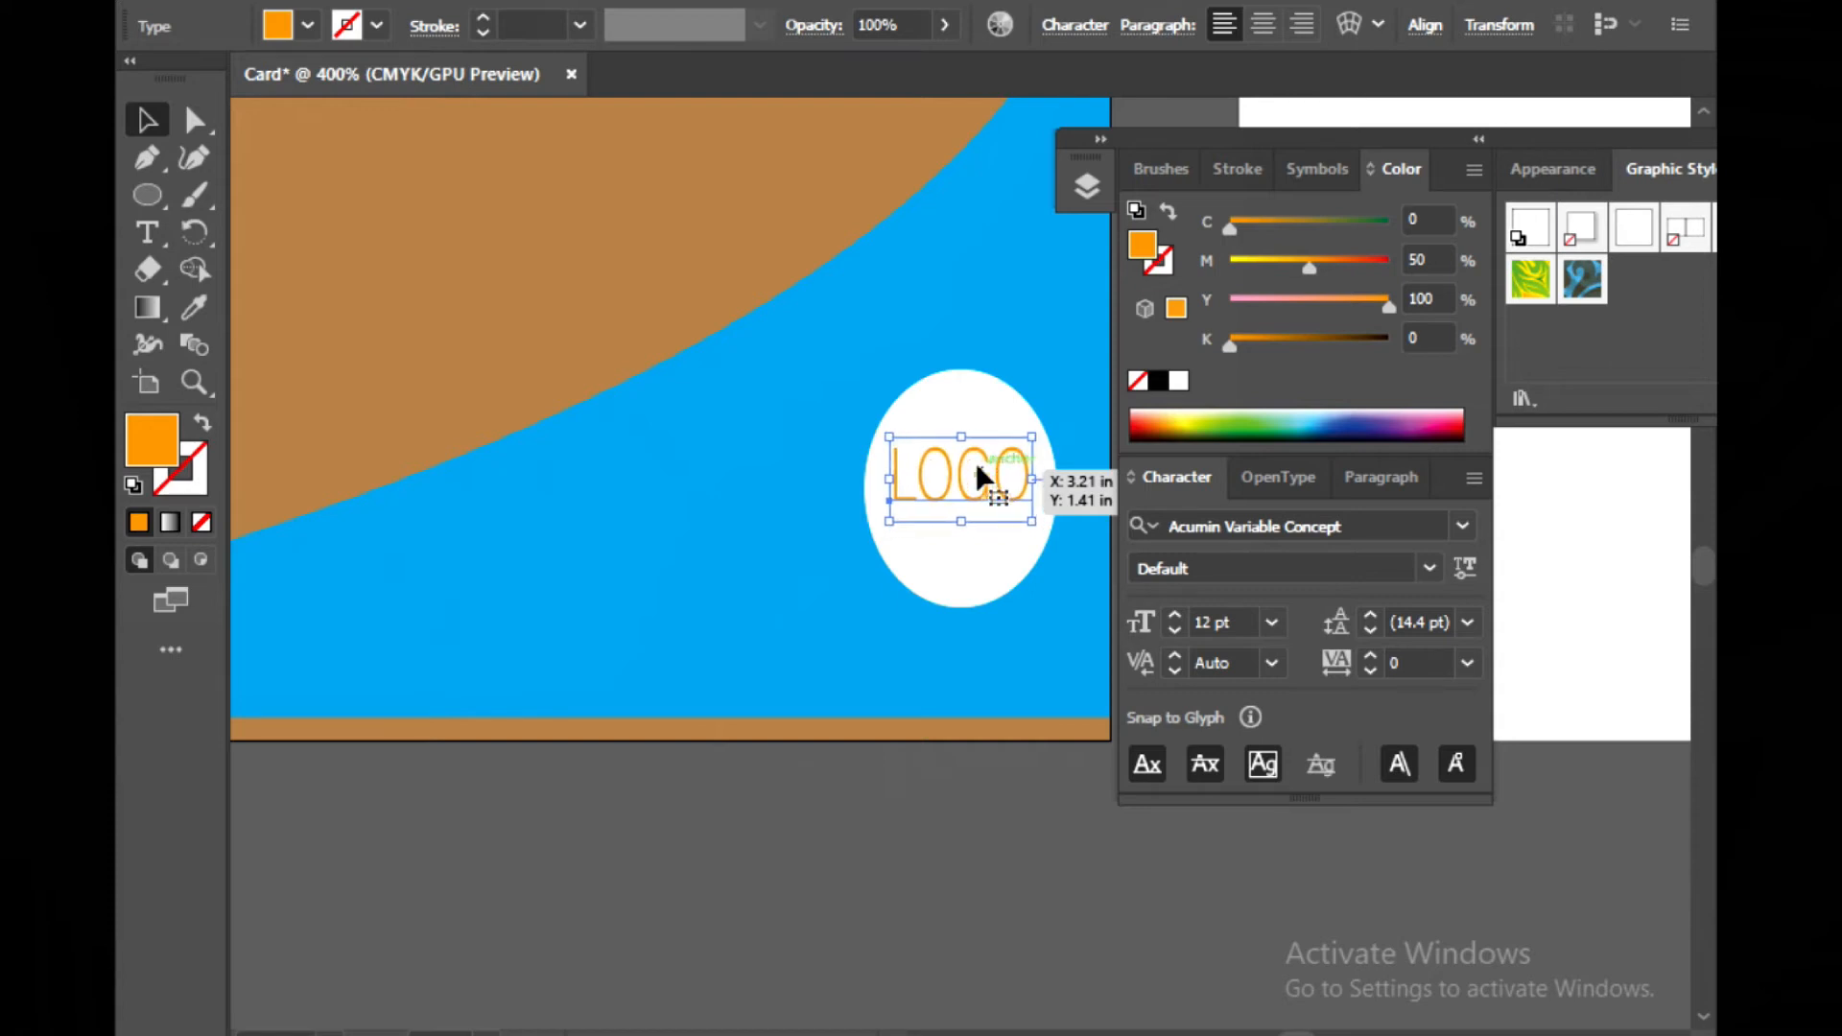
left_click(884, 837)
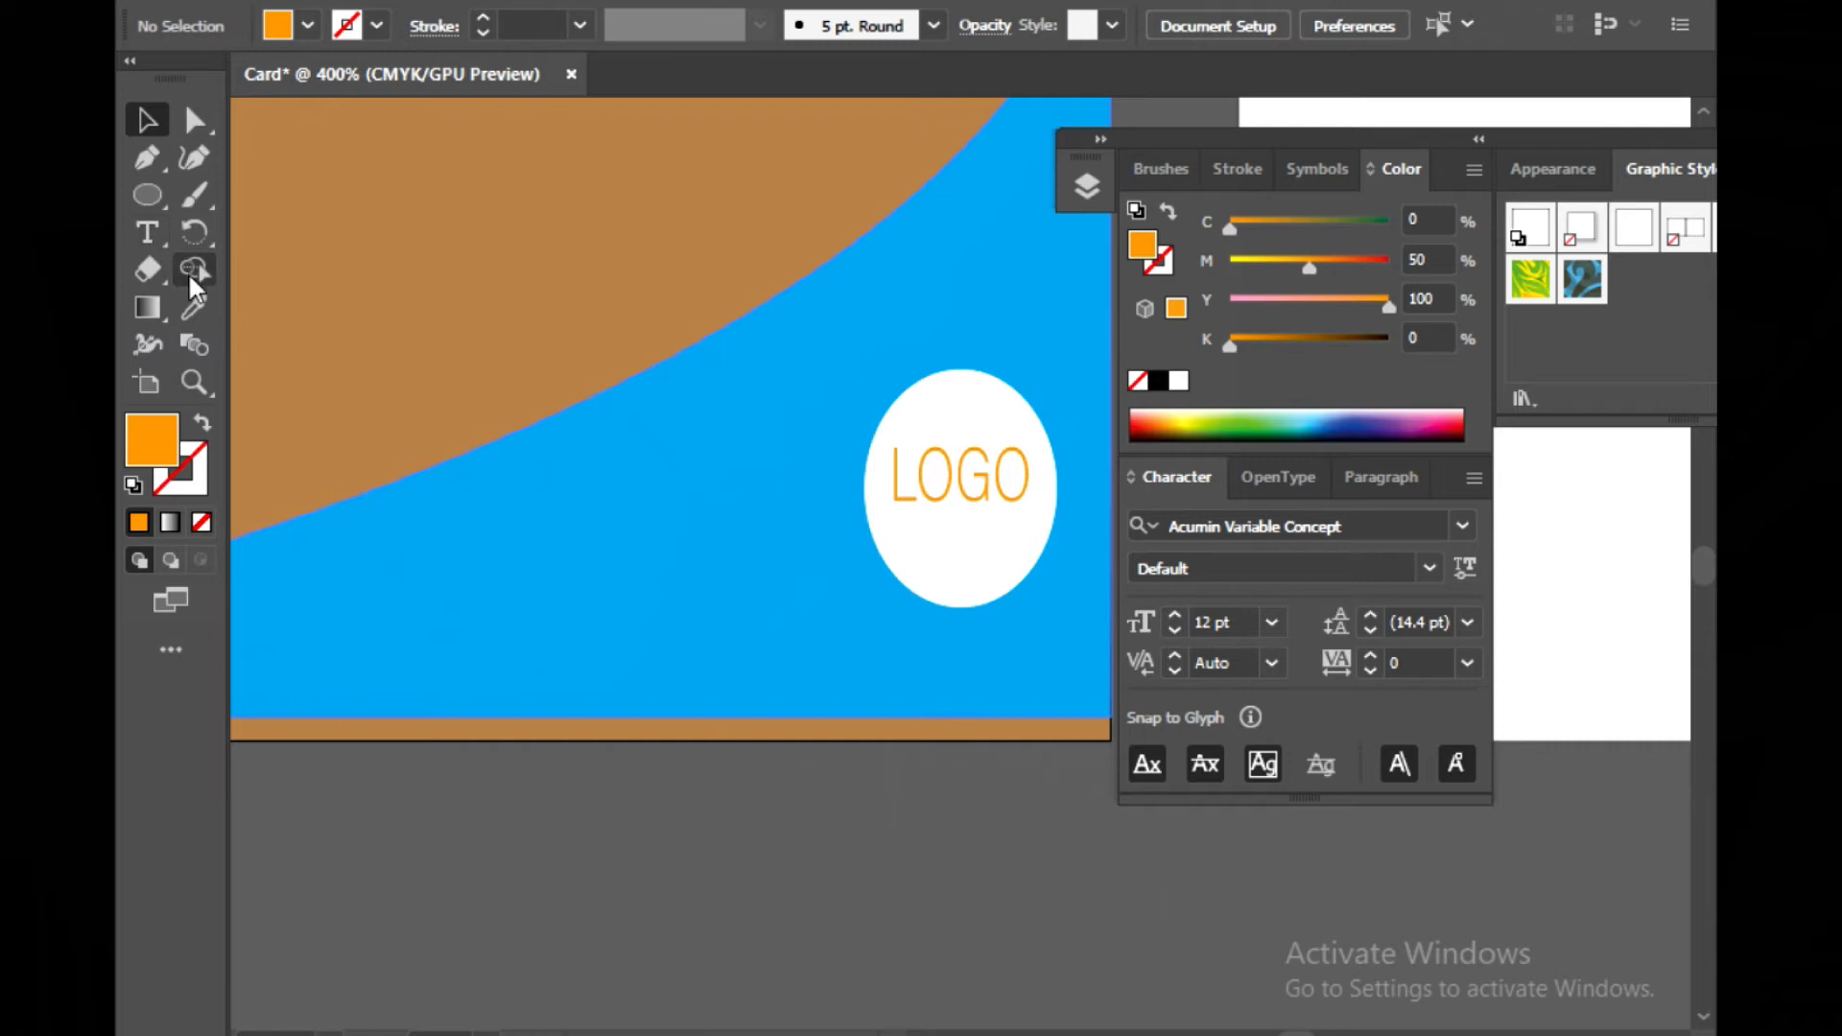
Draw a small leaf shape with the Pen tool below the artboard, closing the path with a curved segment
left_click(144, 173)
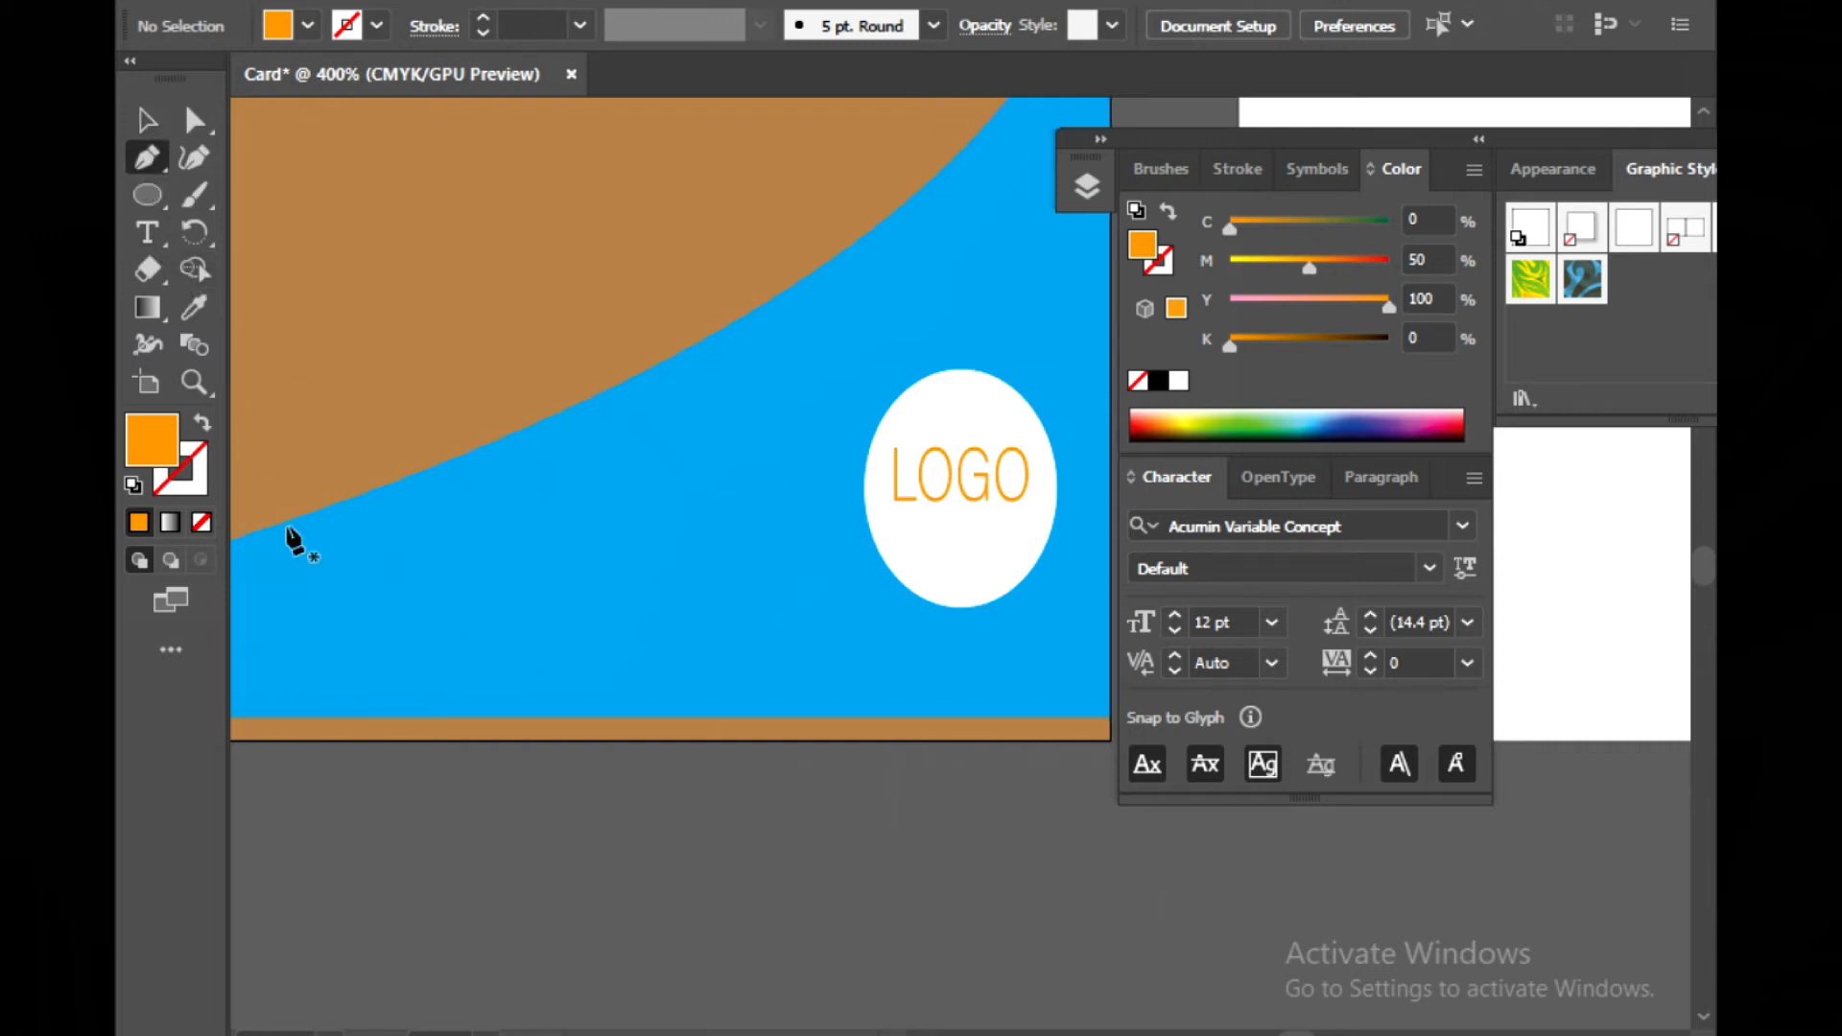
left_click_drag(719, 881, 841, 819)
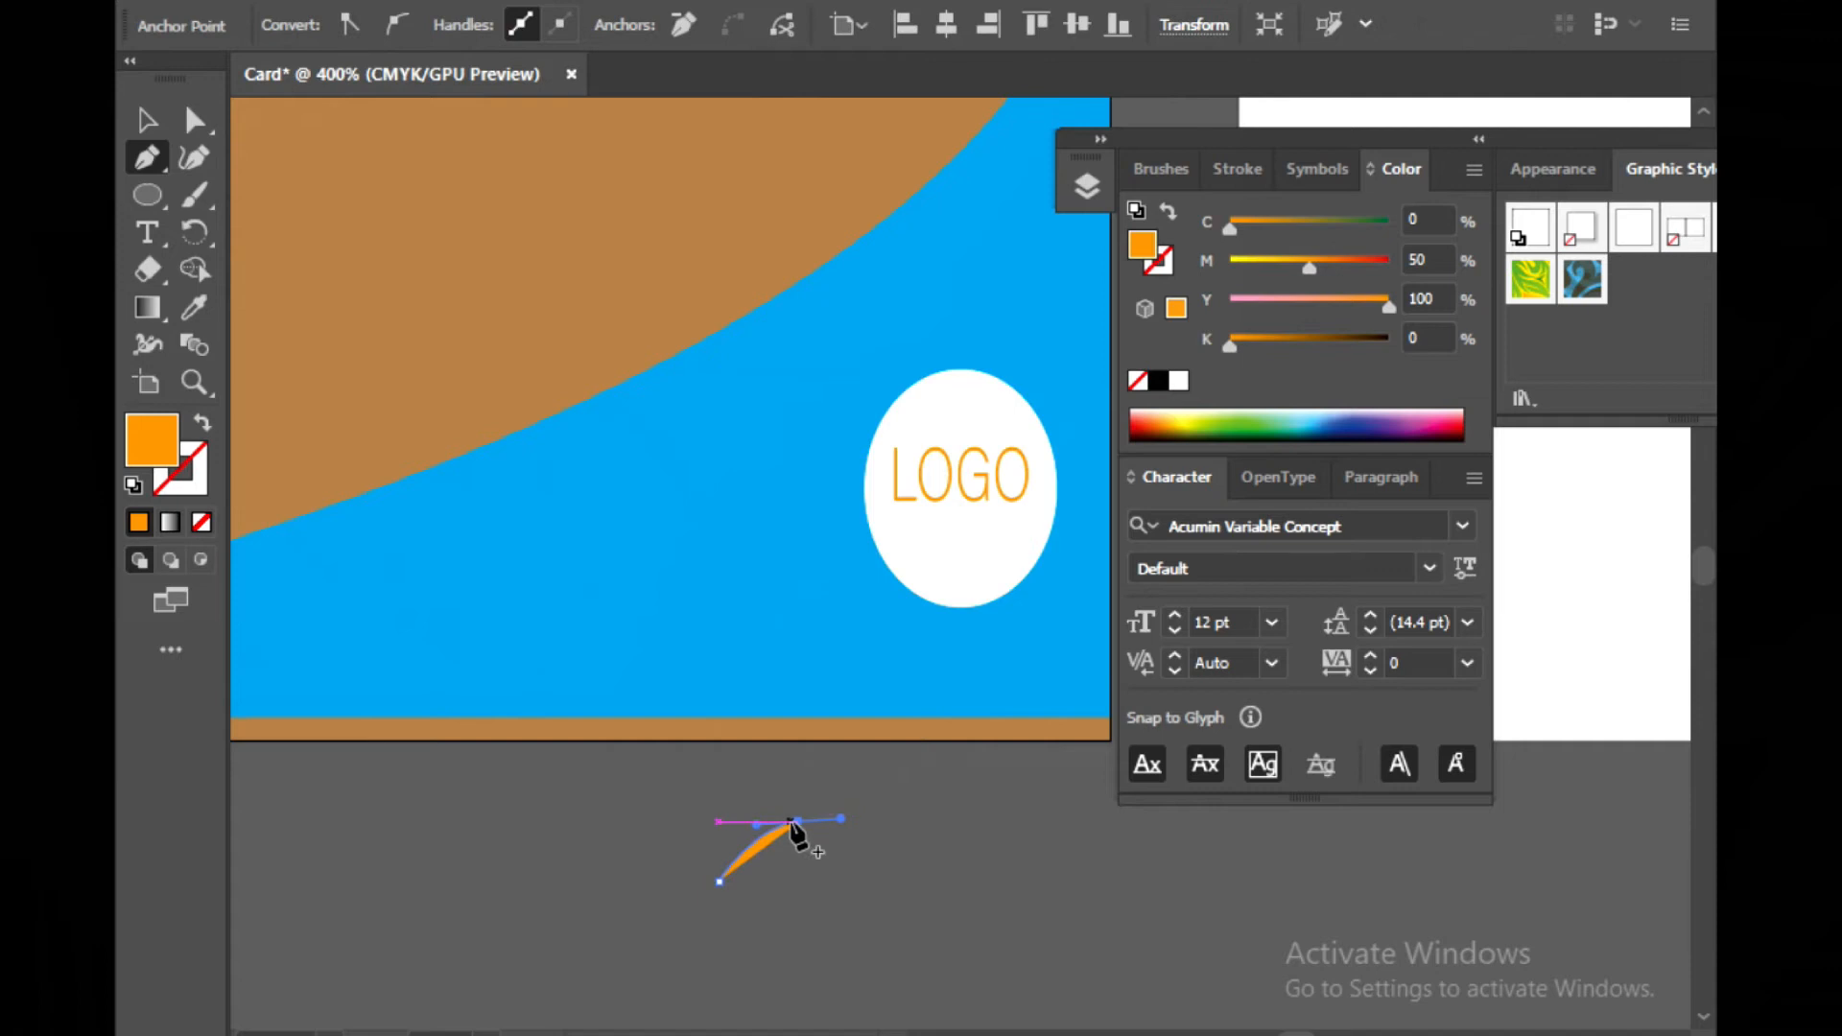
key("ctrl+z")
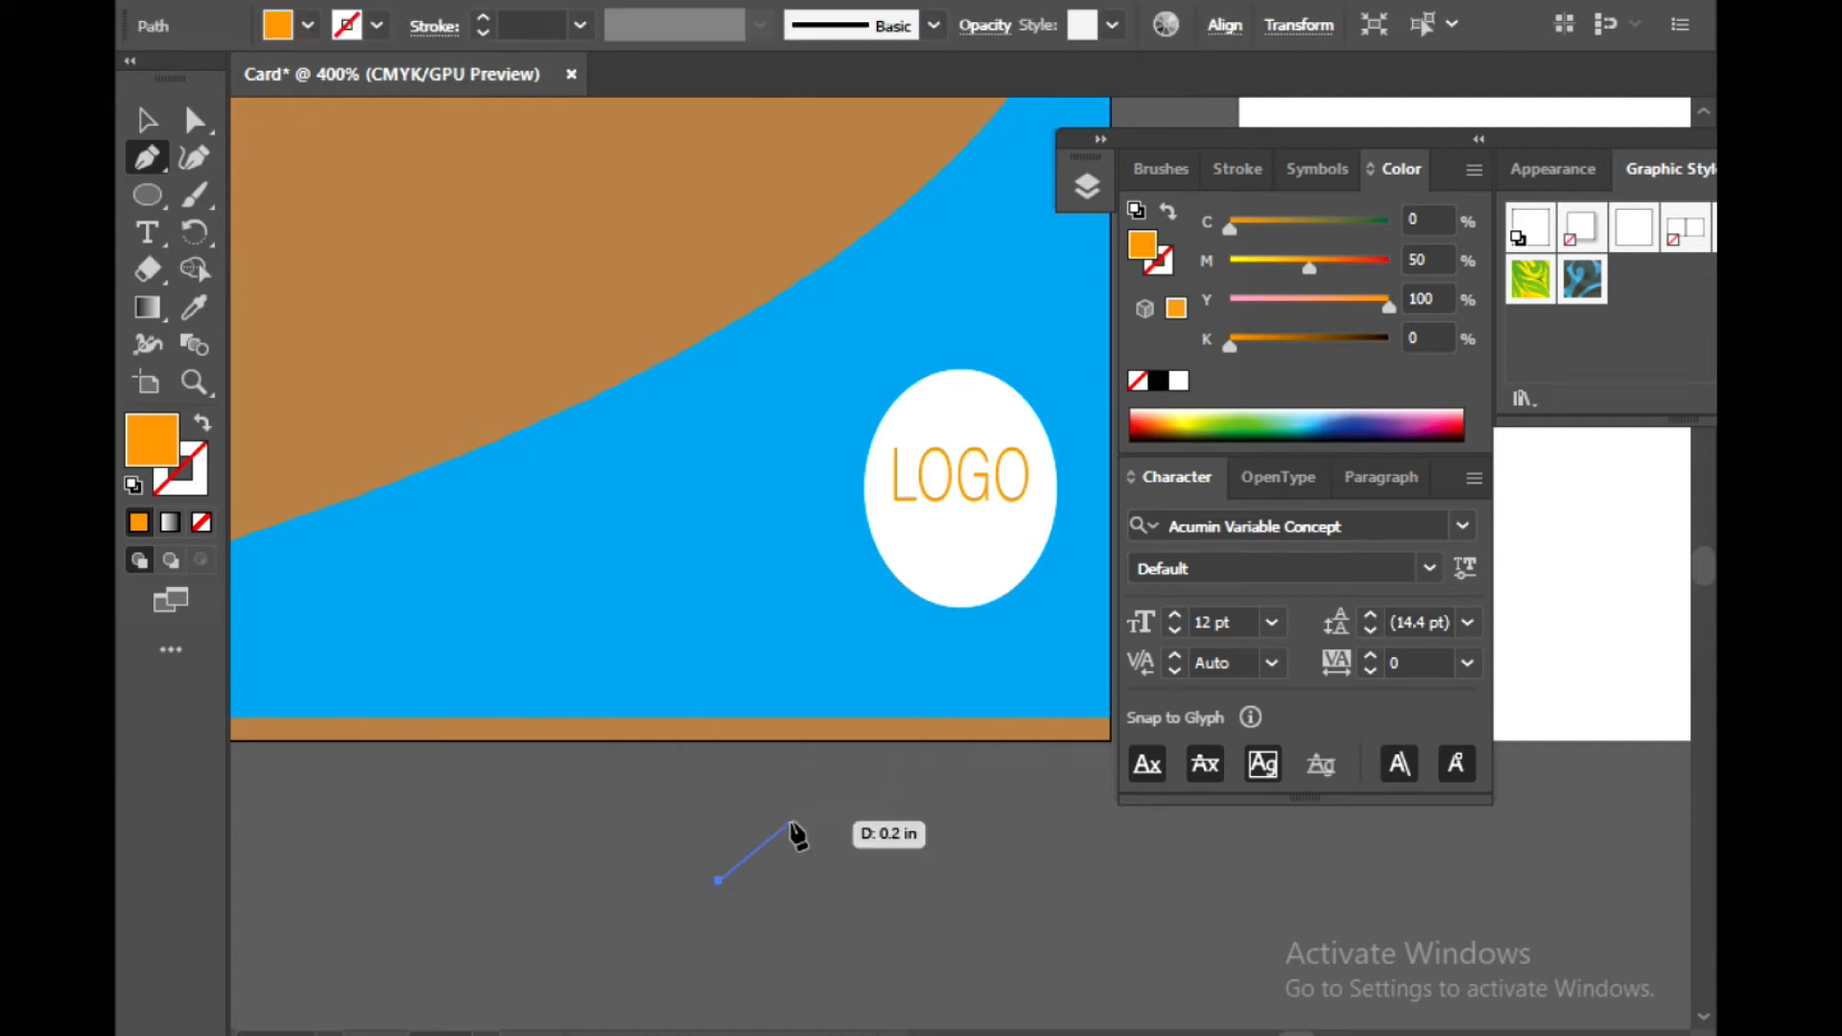
left_click_drag(797, 841, 887, 857)
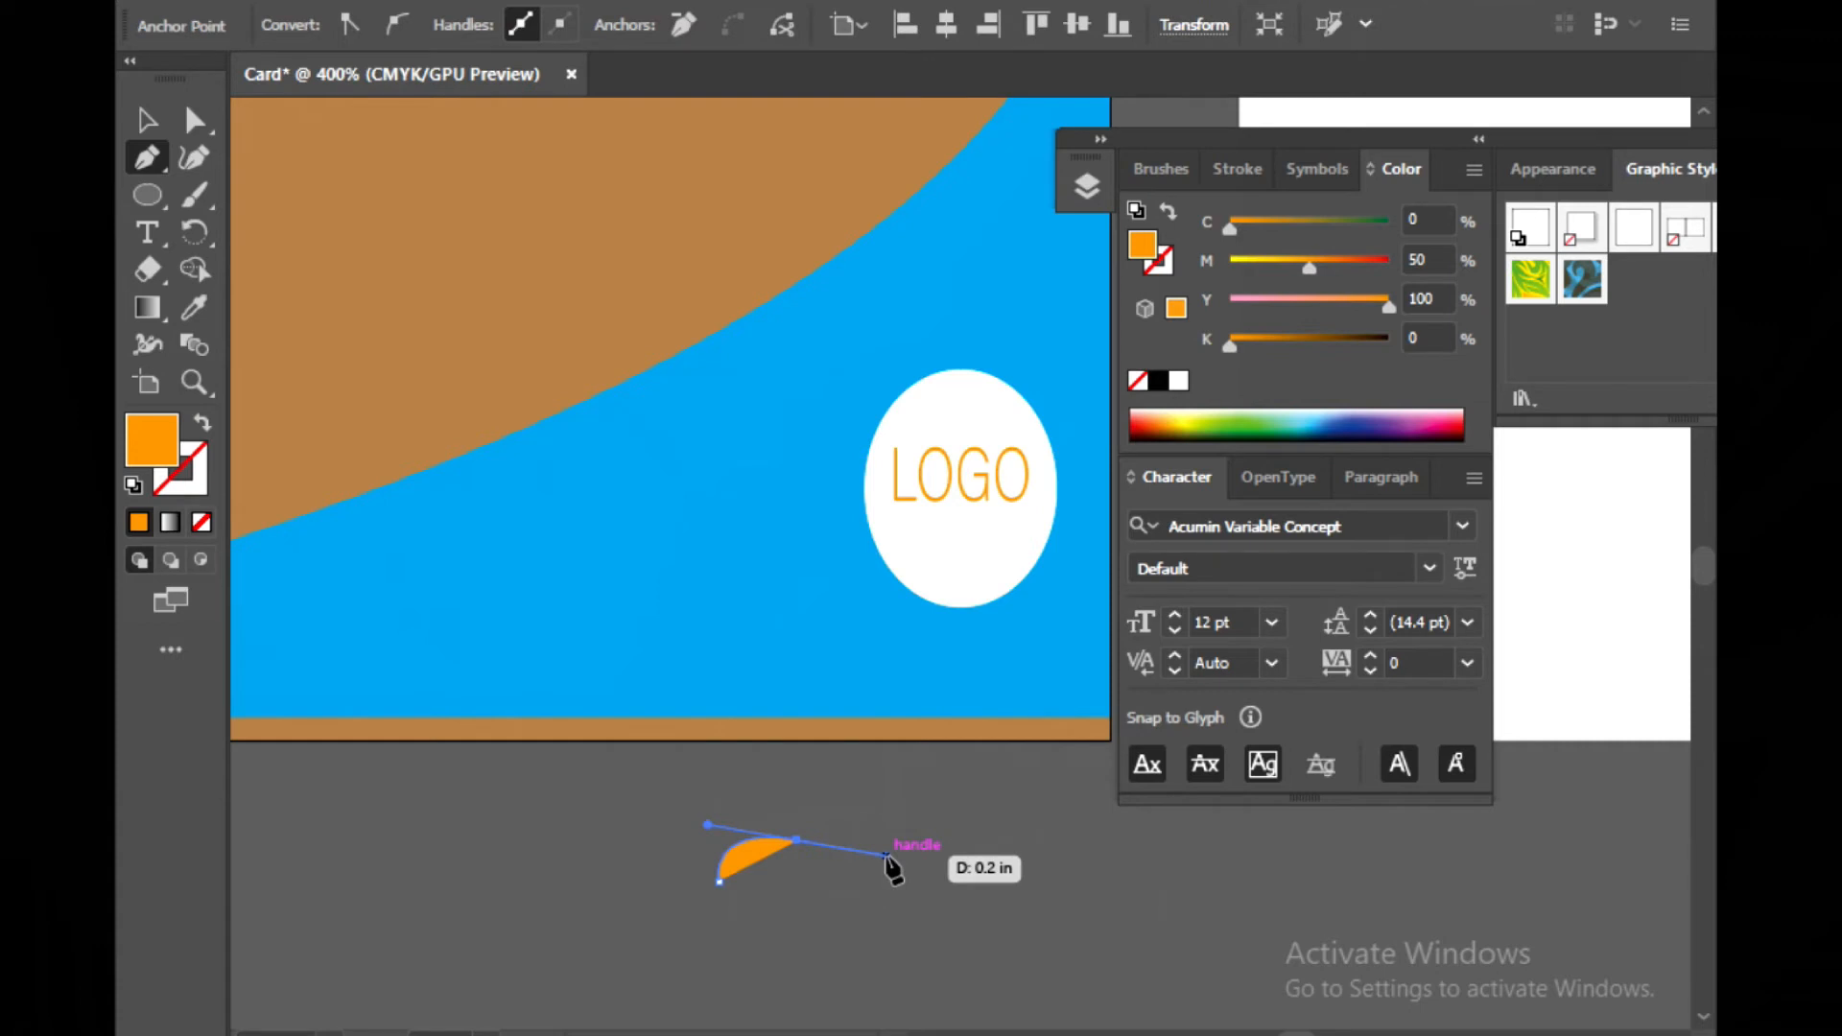
left_click(800, 844)
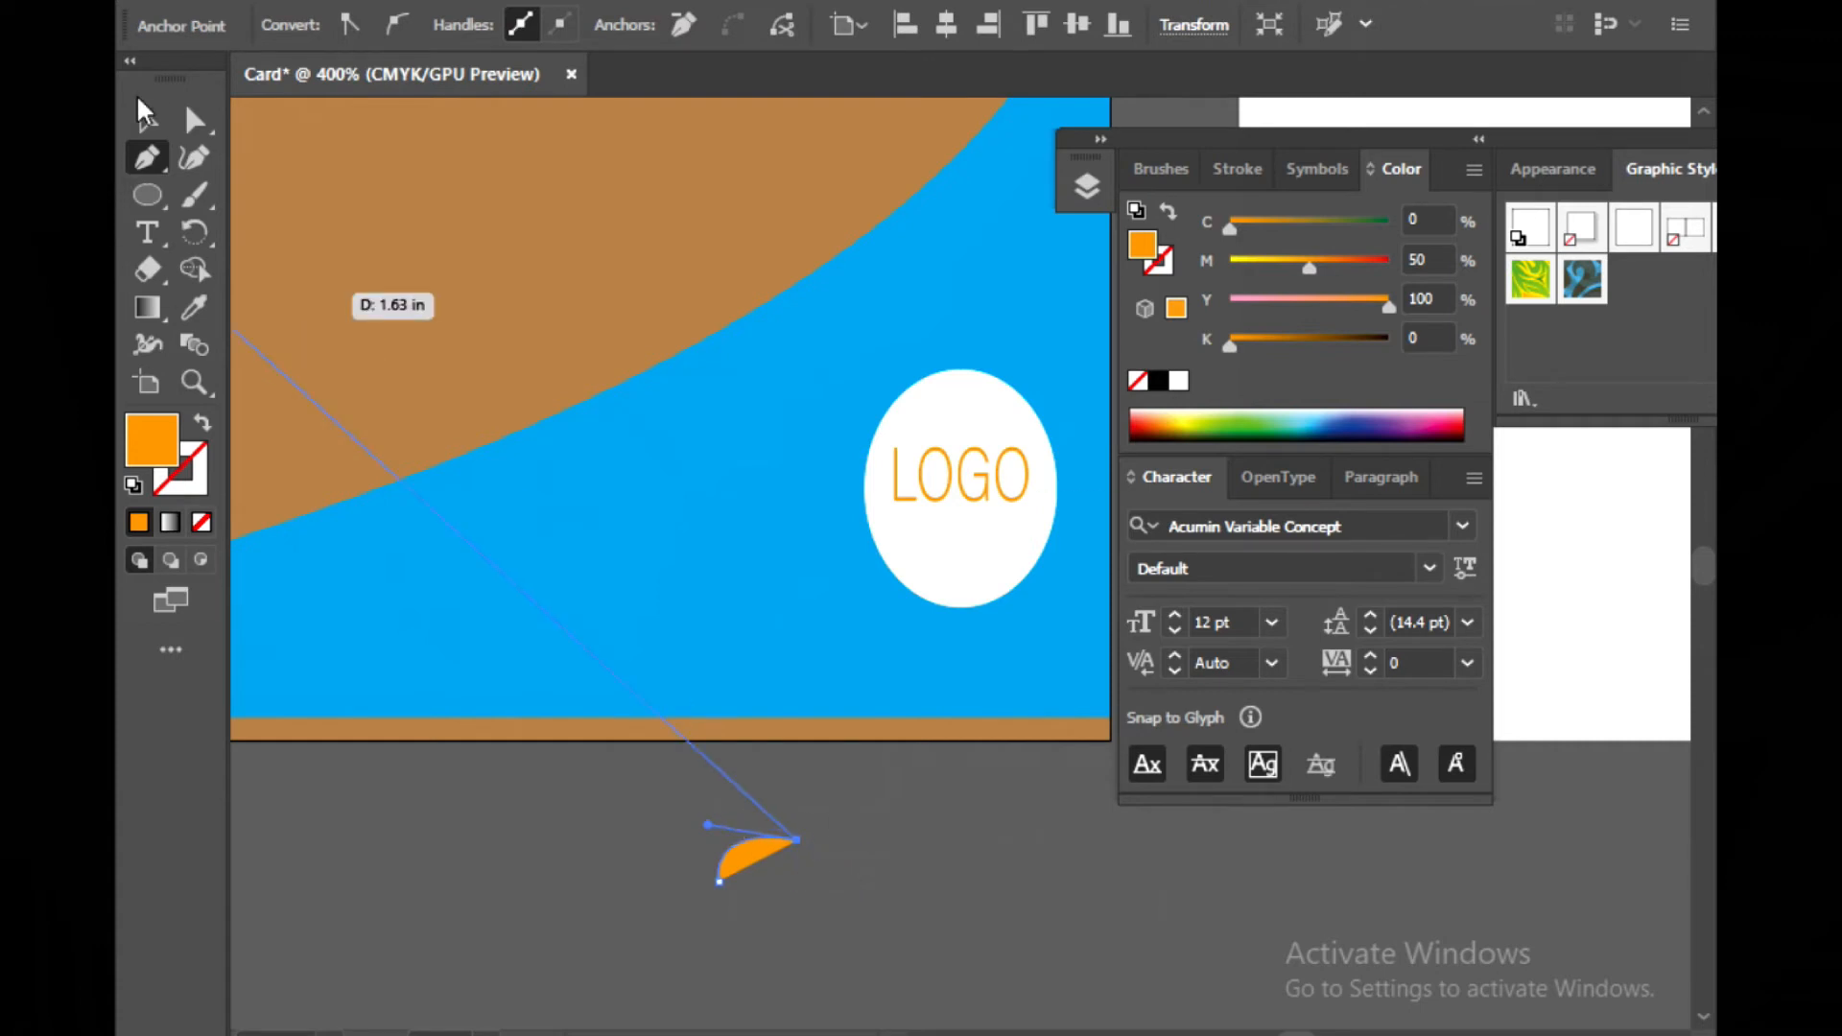
left_click(147, 119)
left_click(509, 835)
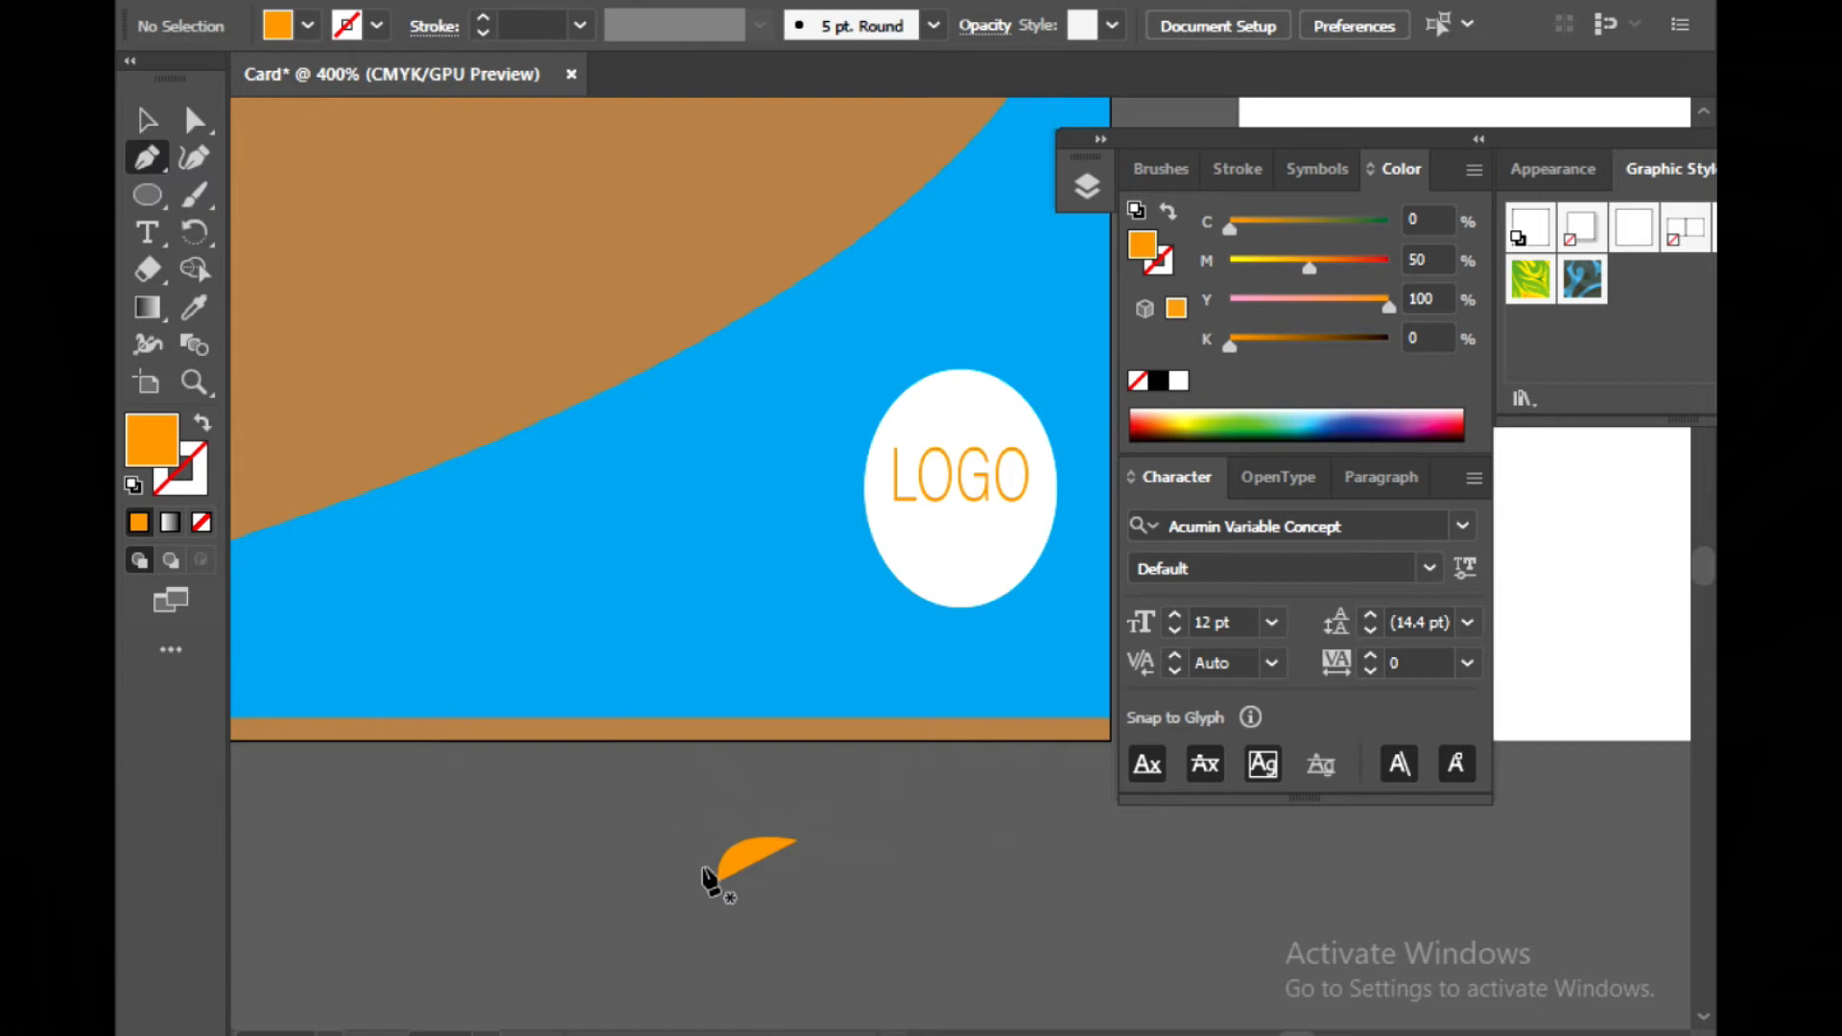
left_click(718, 883)
key("Escape")
left_click_drag(719, 891, 827, 784)
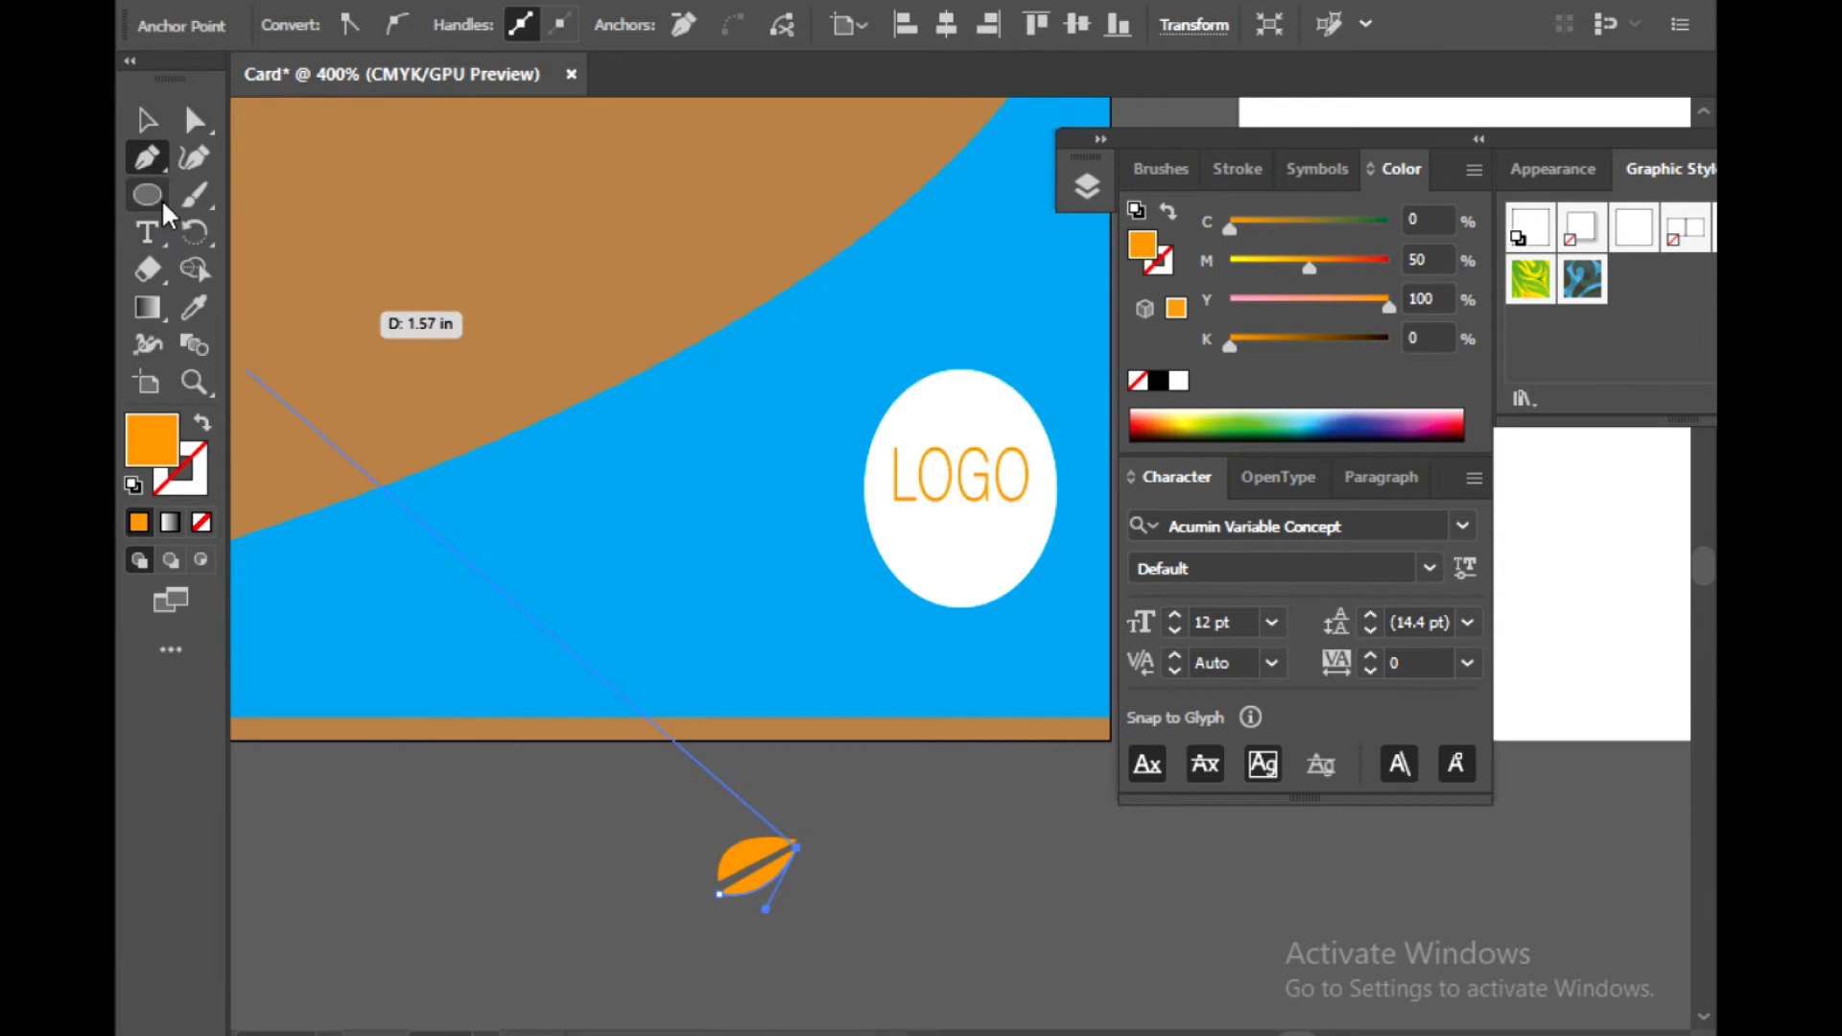
left_click(147, 120)
left_click(501, 827)
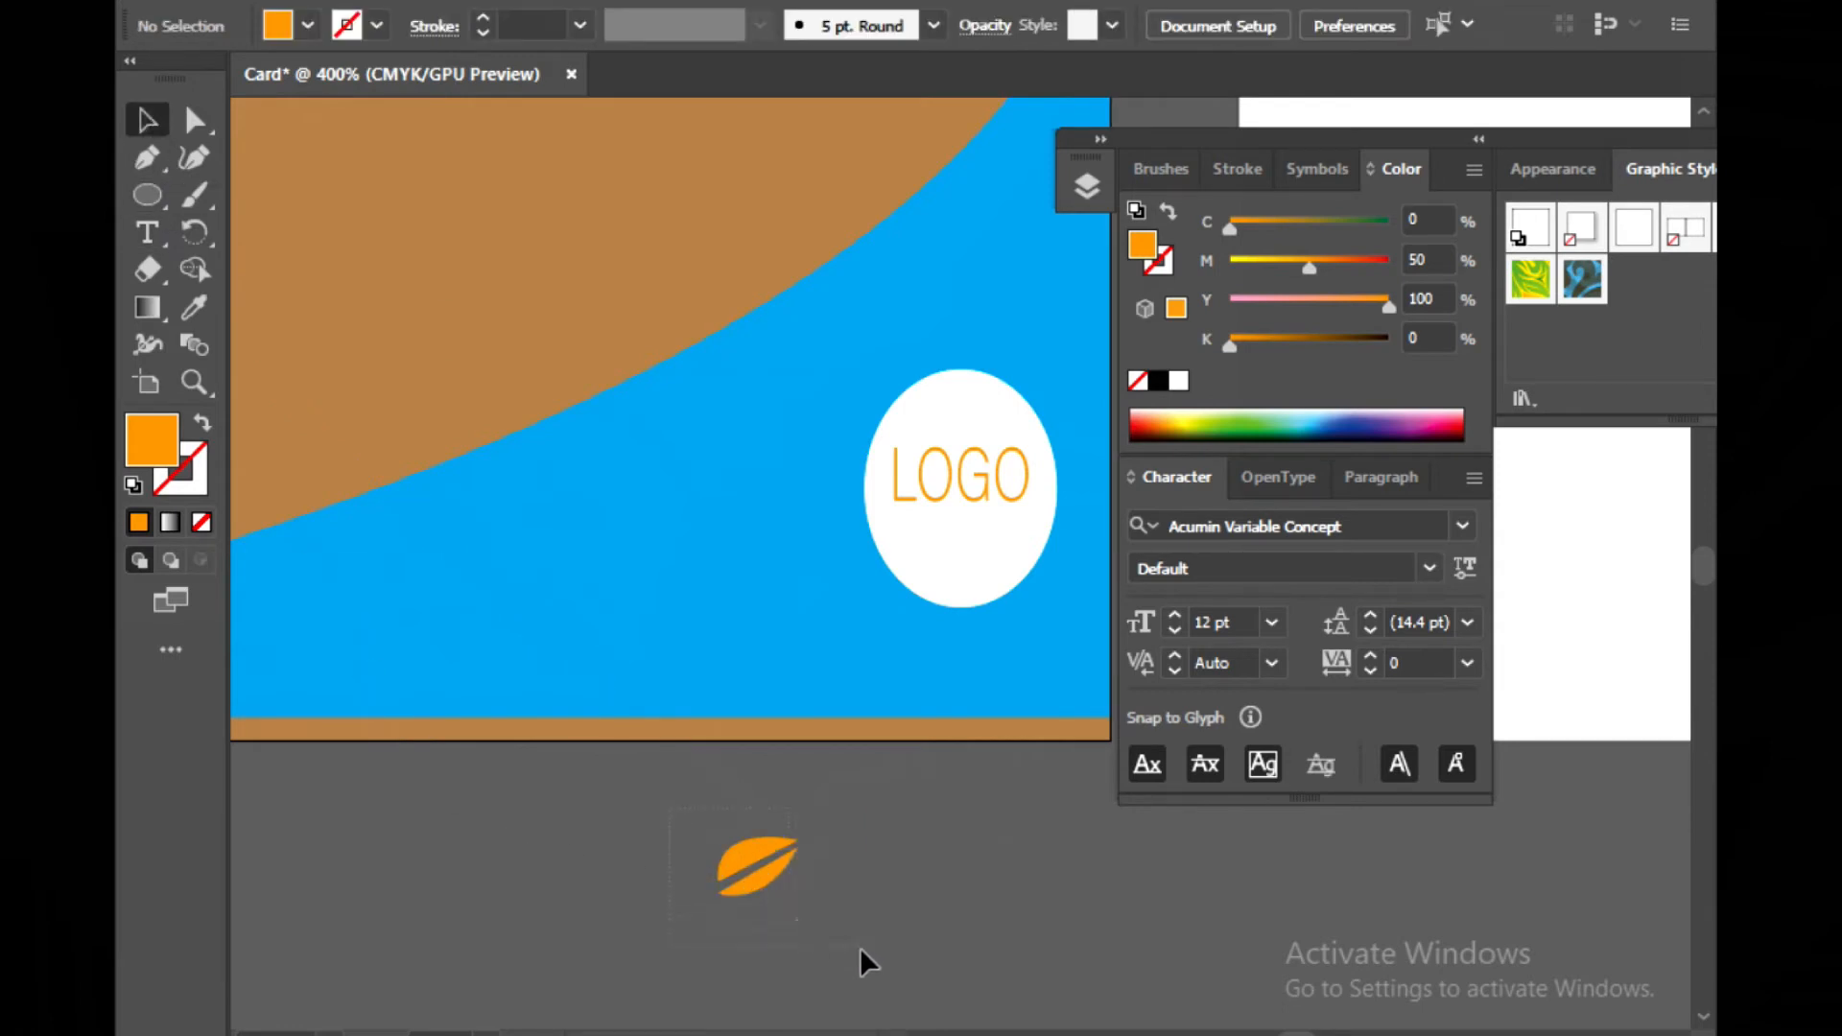
Fill the leaf with the green swatch C=100 M=0 Y=100 K=0
left_click_drag(832, 934, 860, 947)
left_click(296, 28)
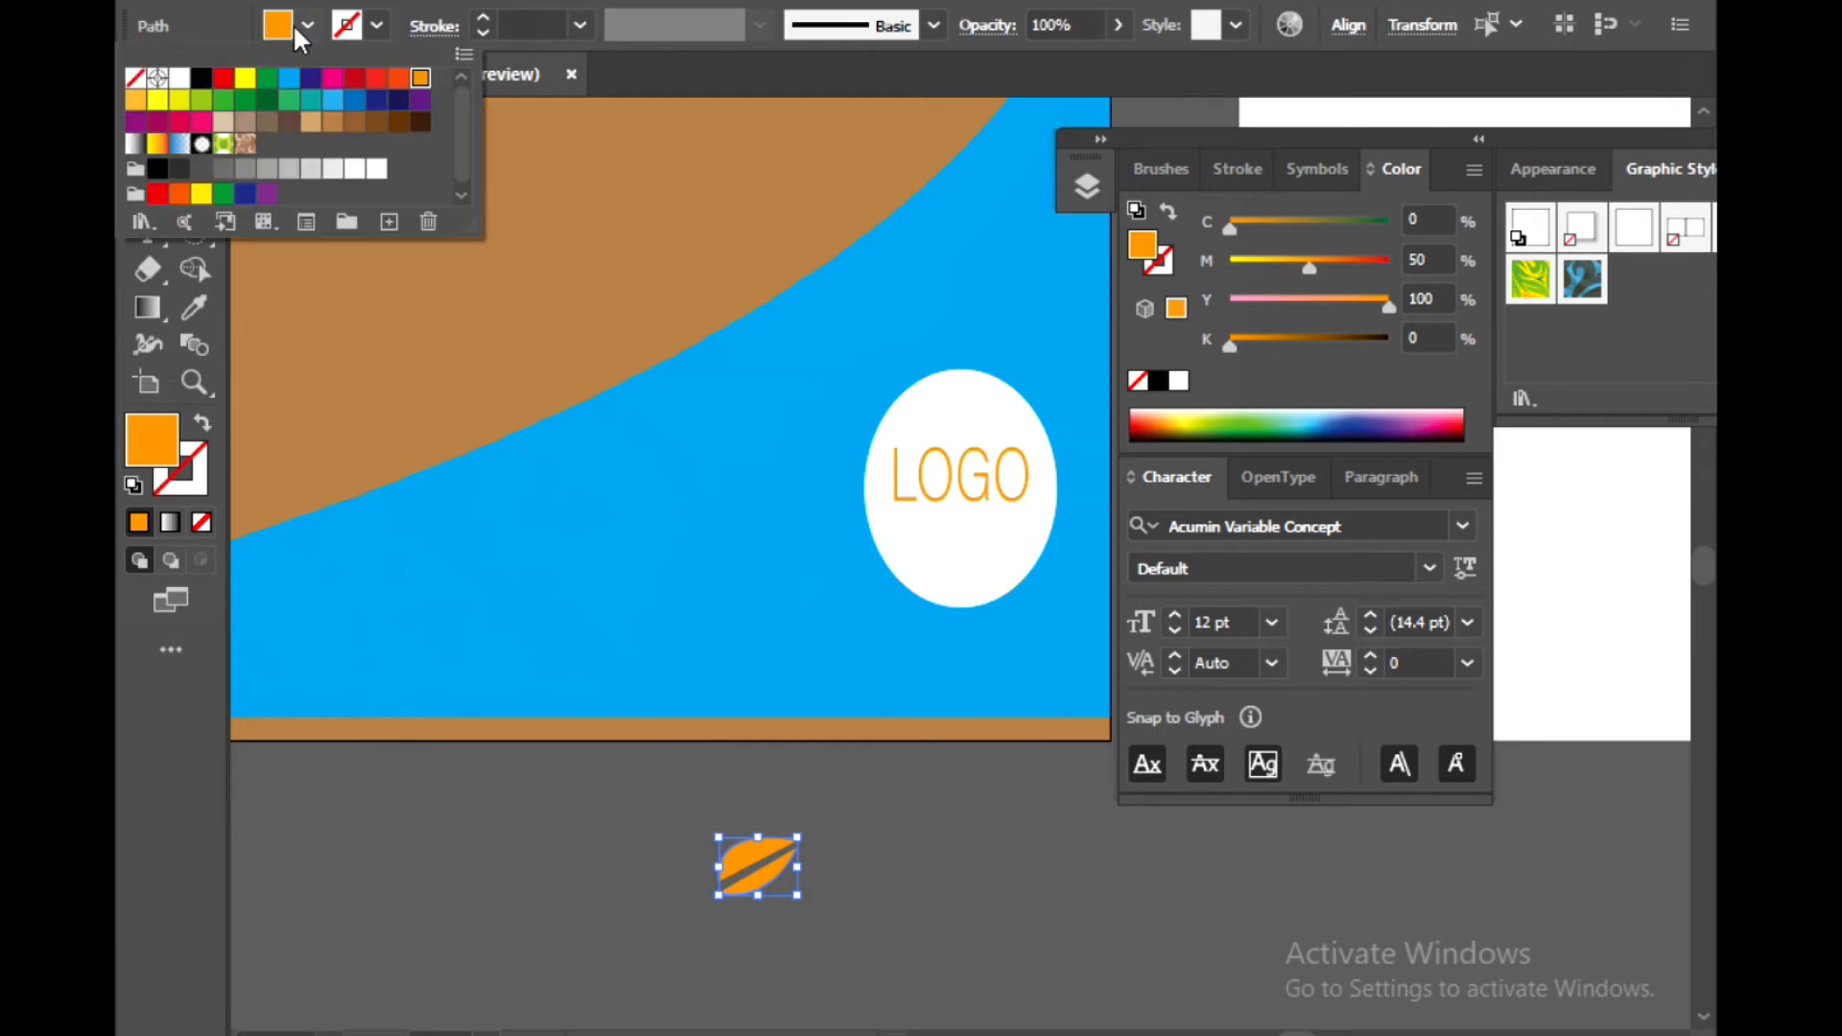
left_click(267, 77)
left_click(446, 919)
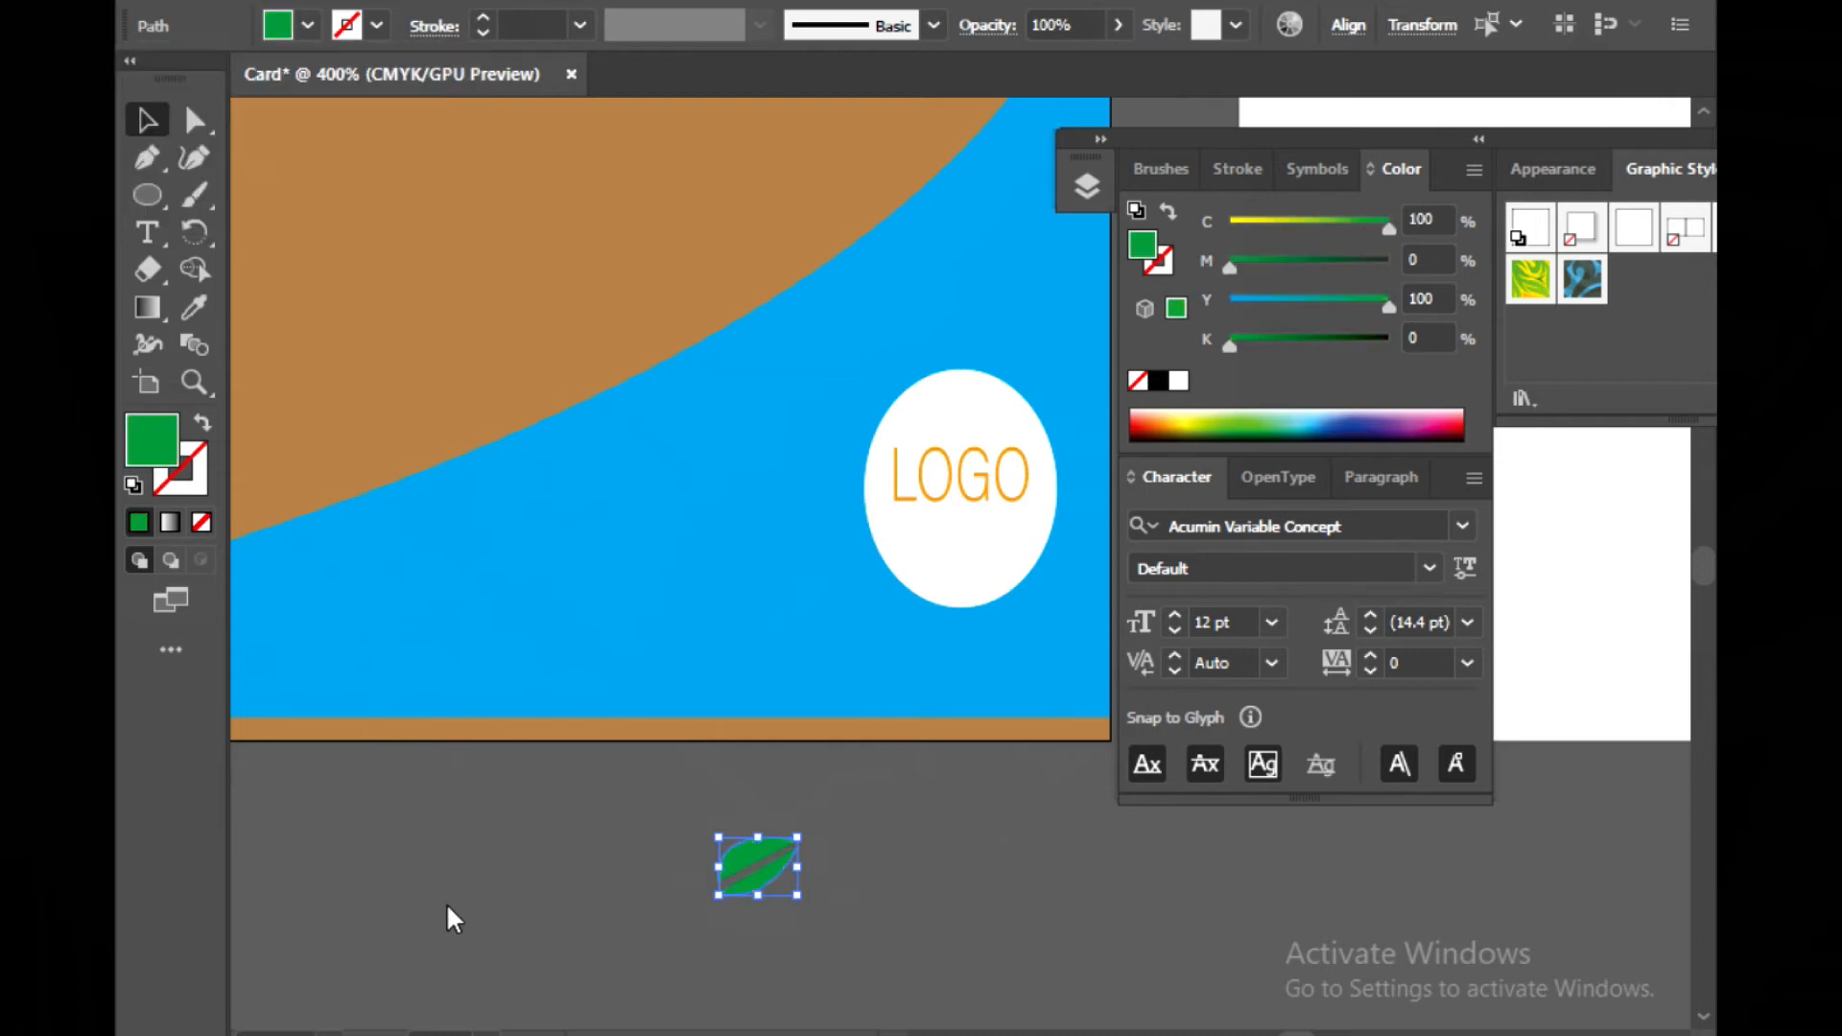
Move the green leaf into the white ellipse just below the LOGO text
left_click(607, 866)
left_click(735, 895)
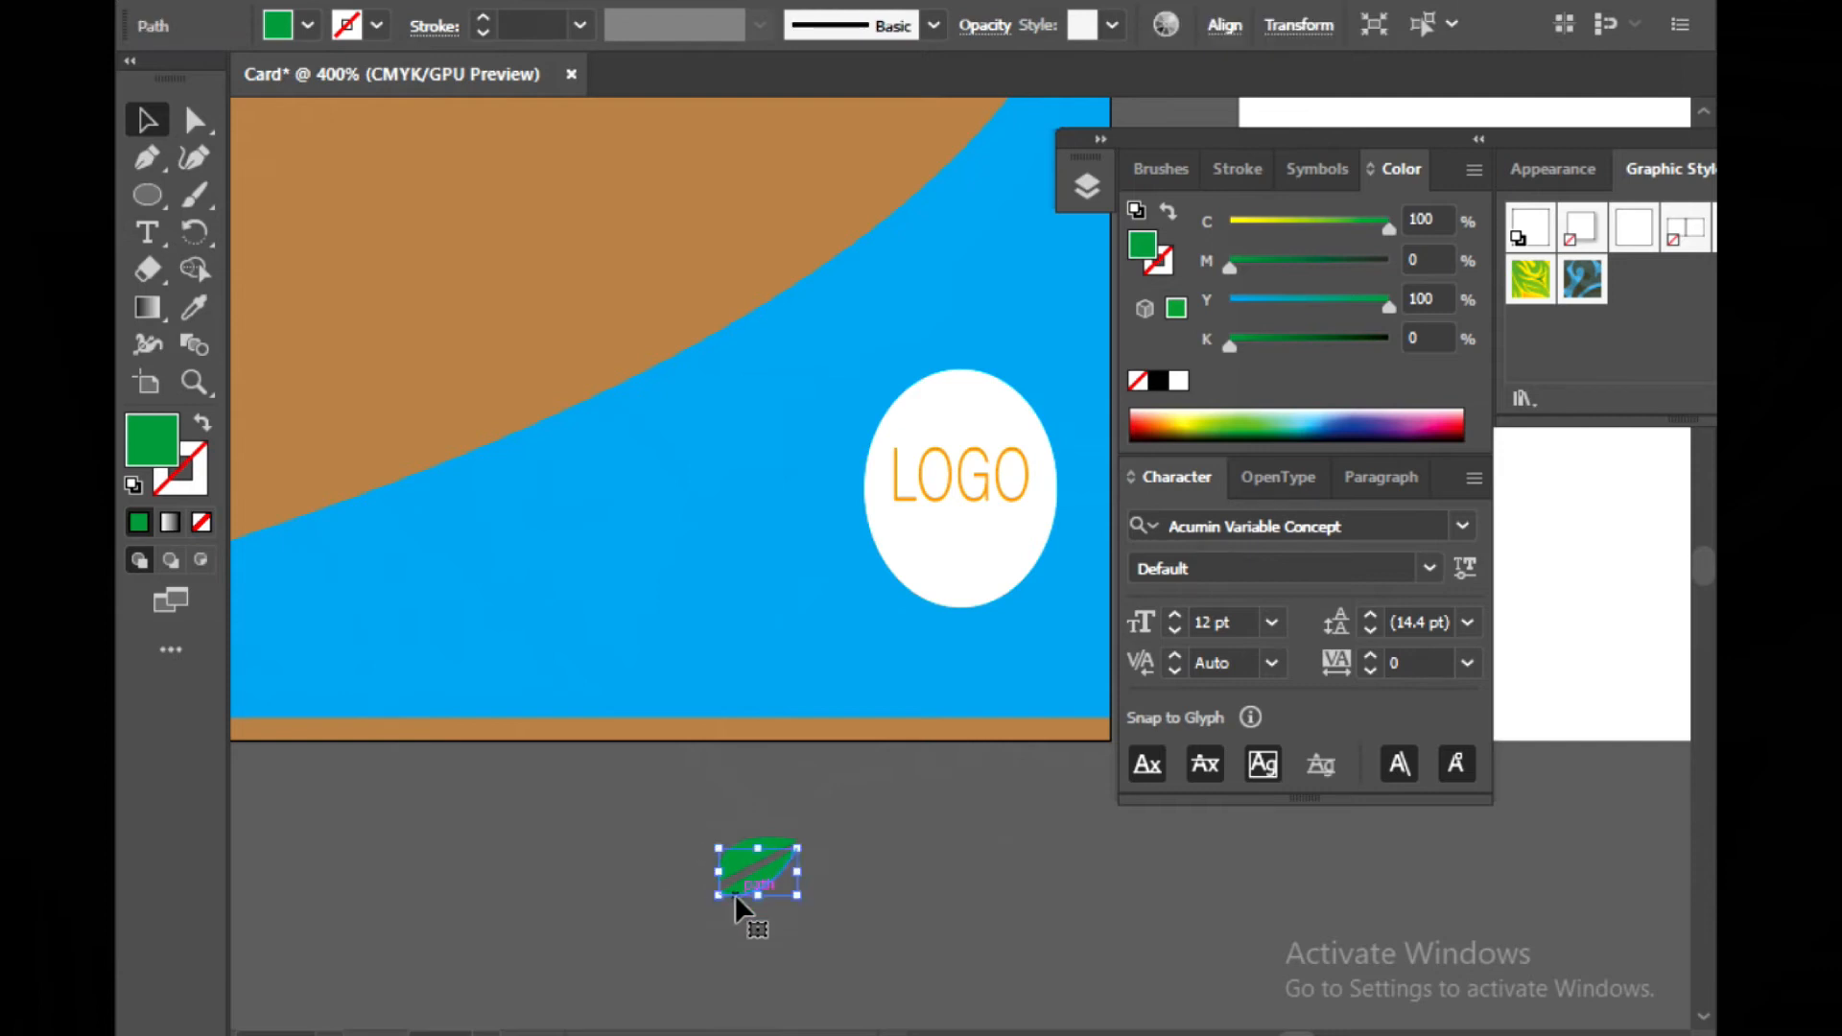
key("Up")
left_click(693, 907)
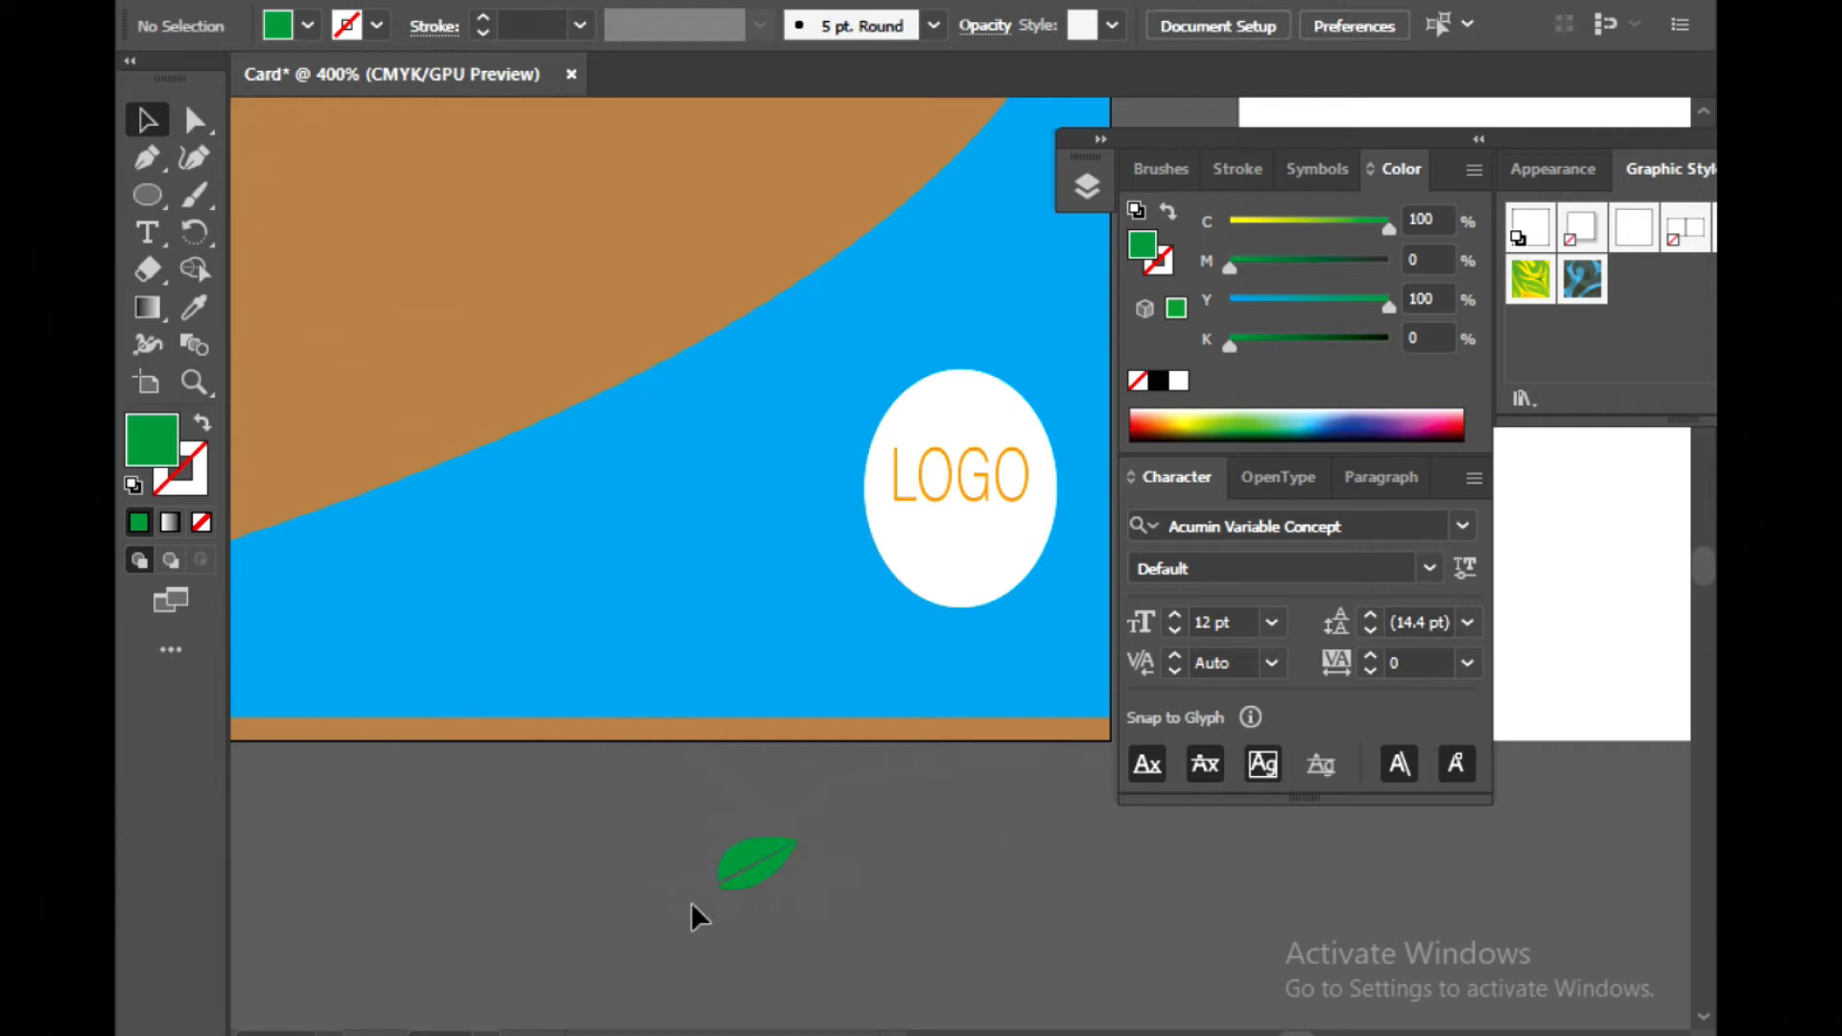
left_click(759, 878)
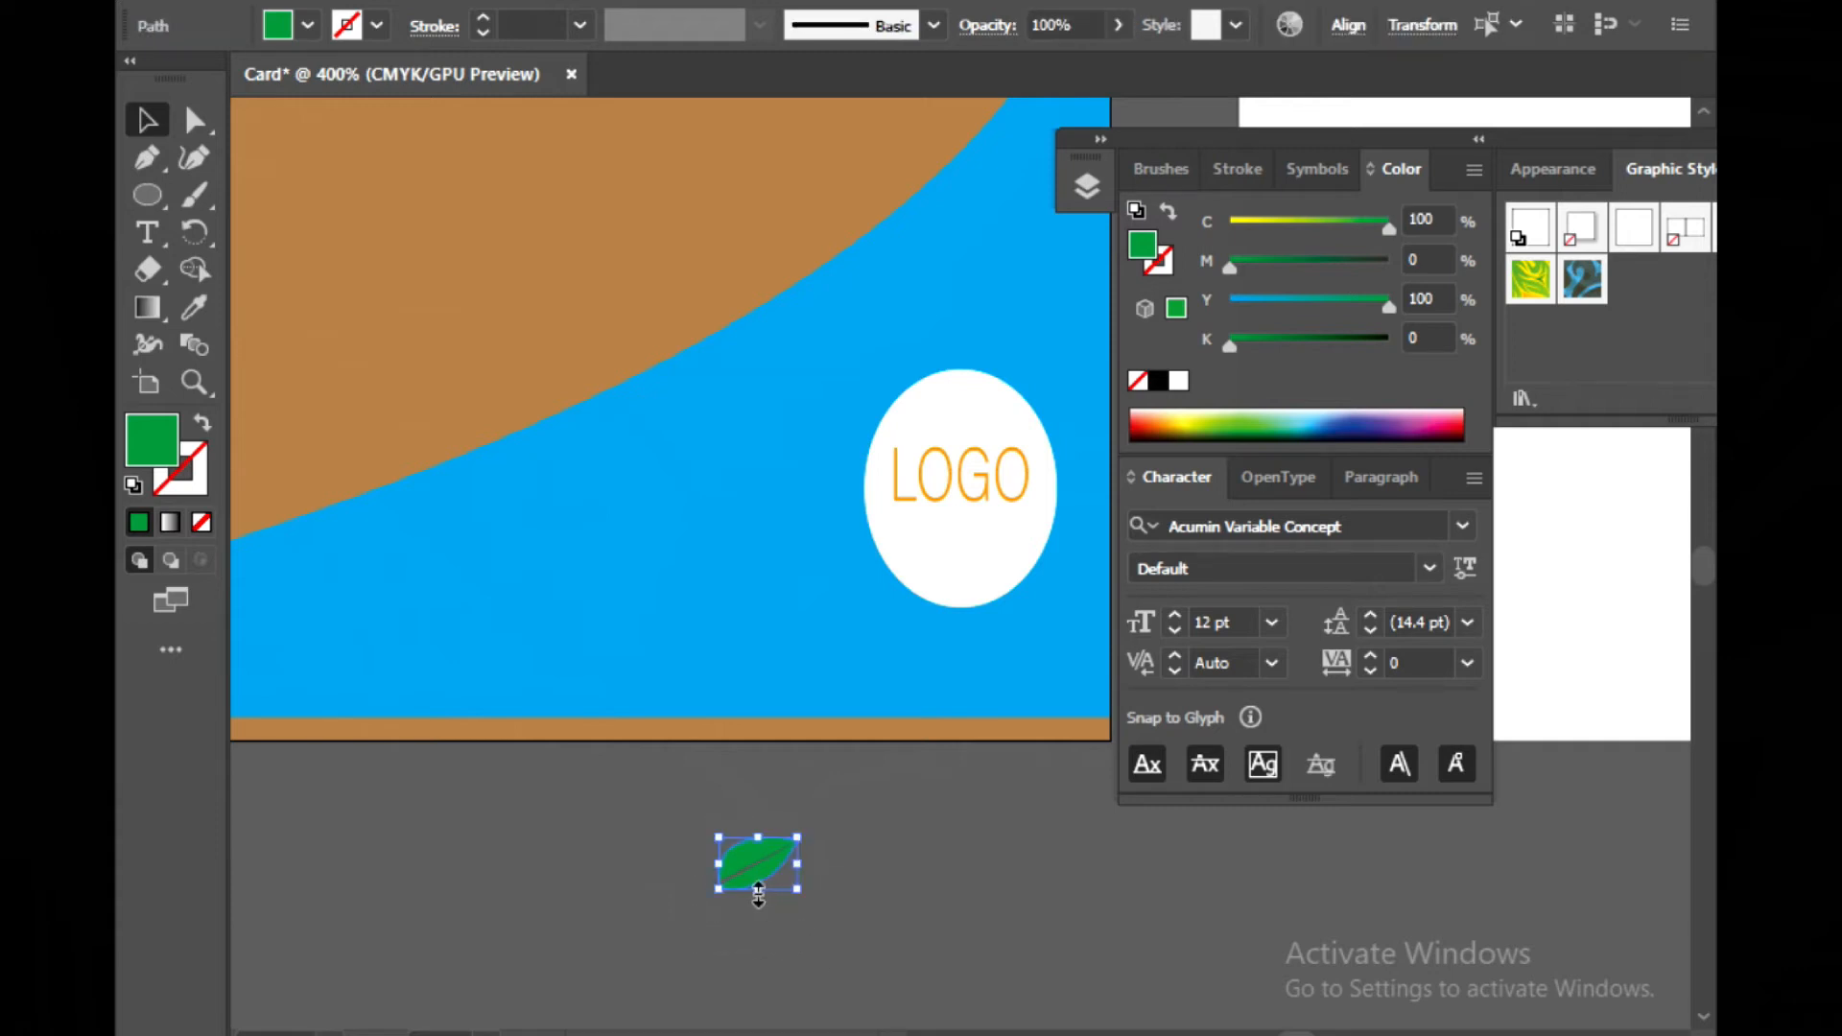
left_click_drag(750, 875, 957, 557)
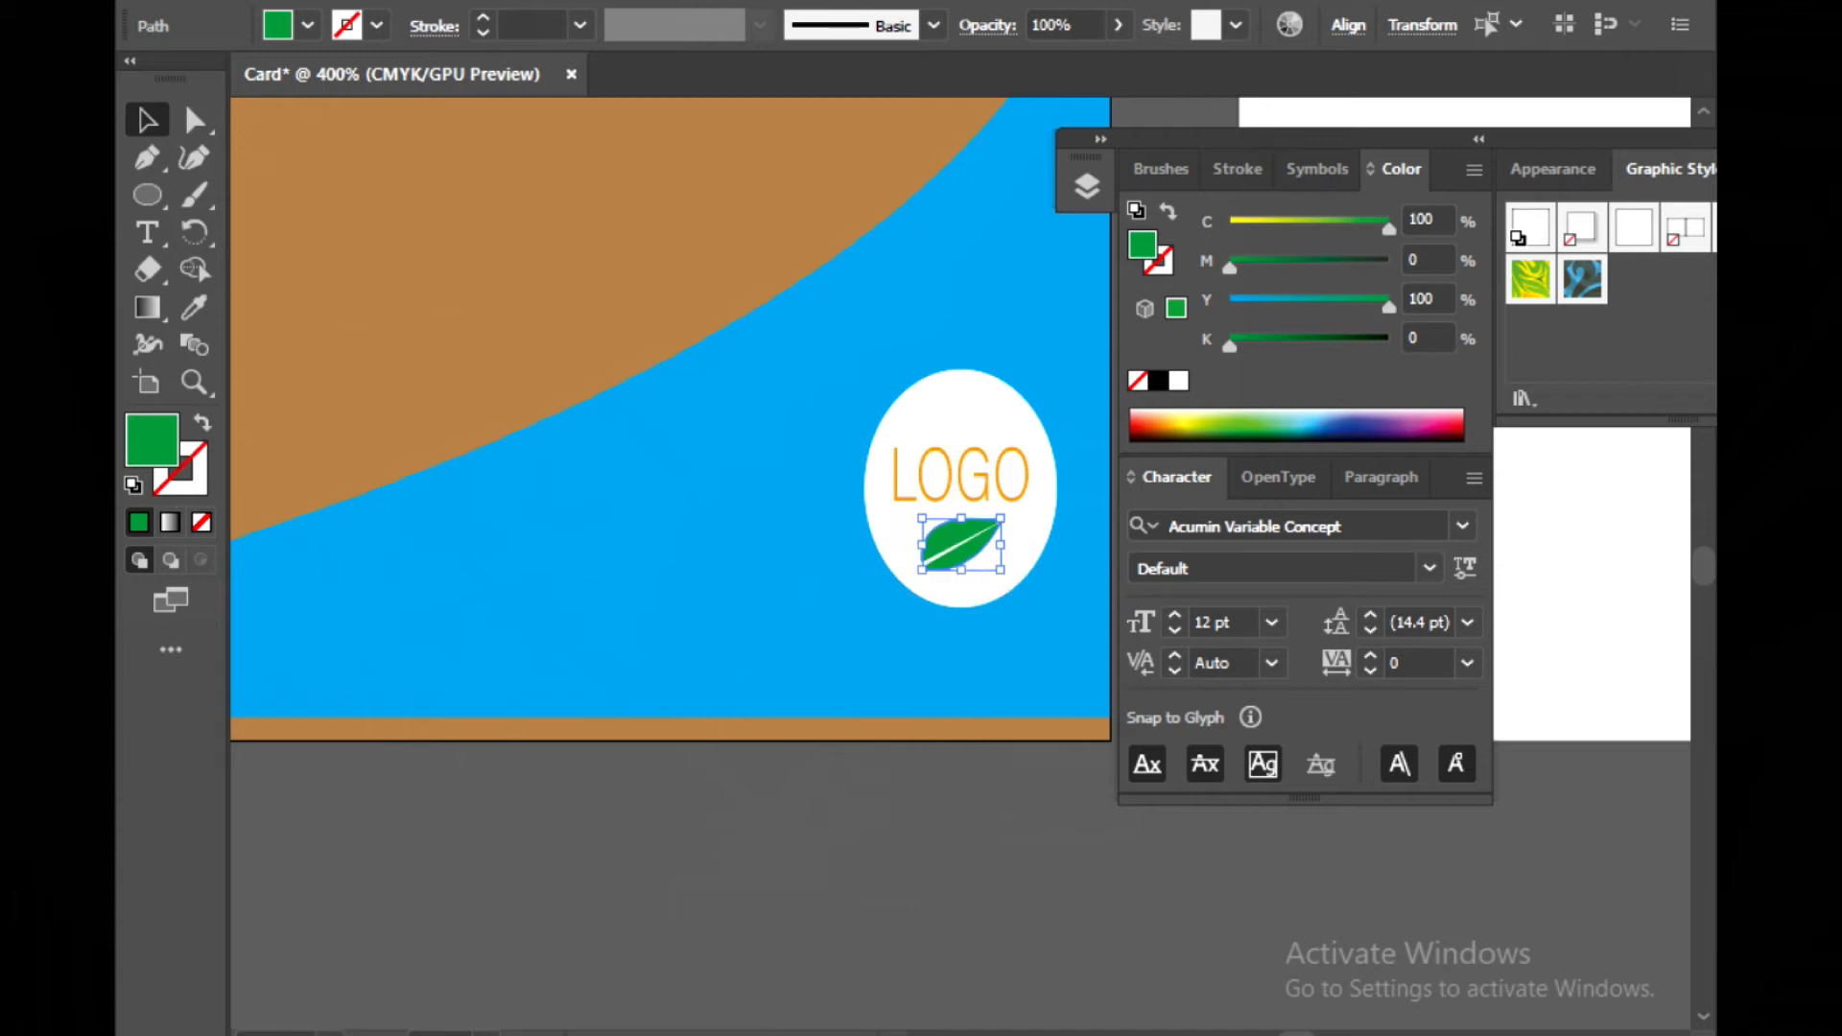
left_click(815, 896)
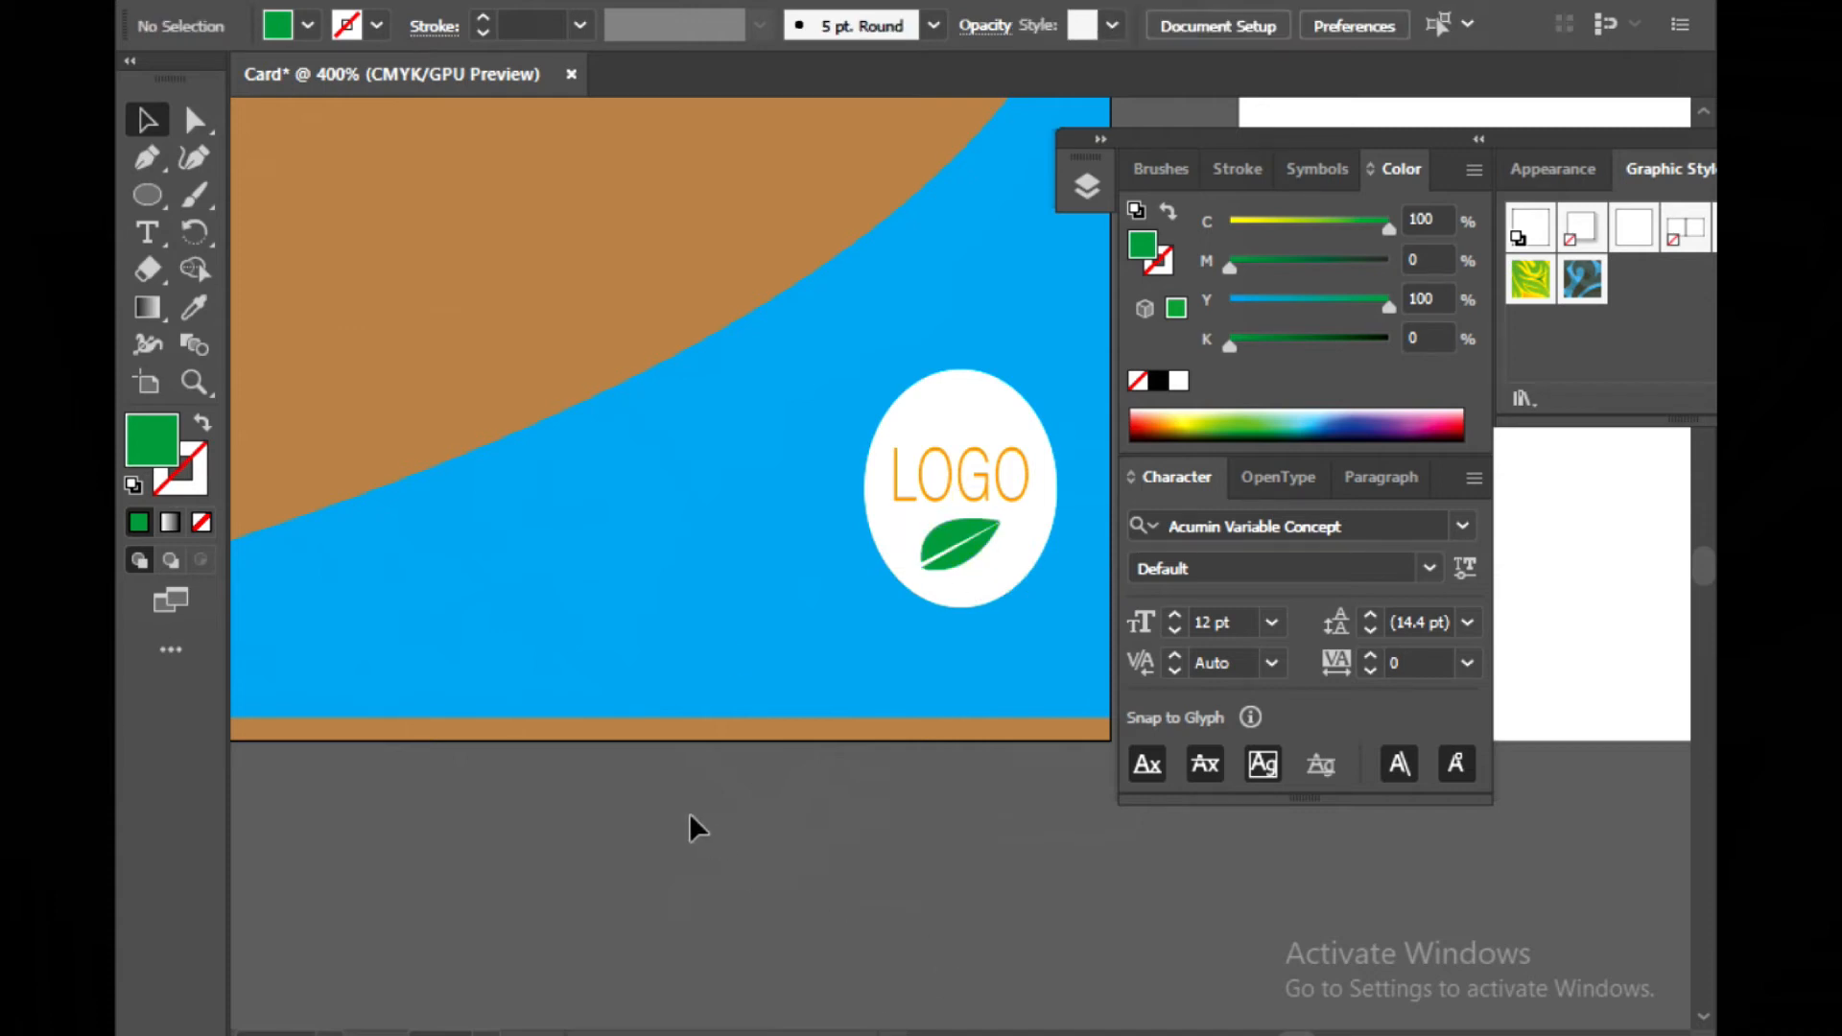
scroll(689, 814, "up", 3)
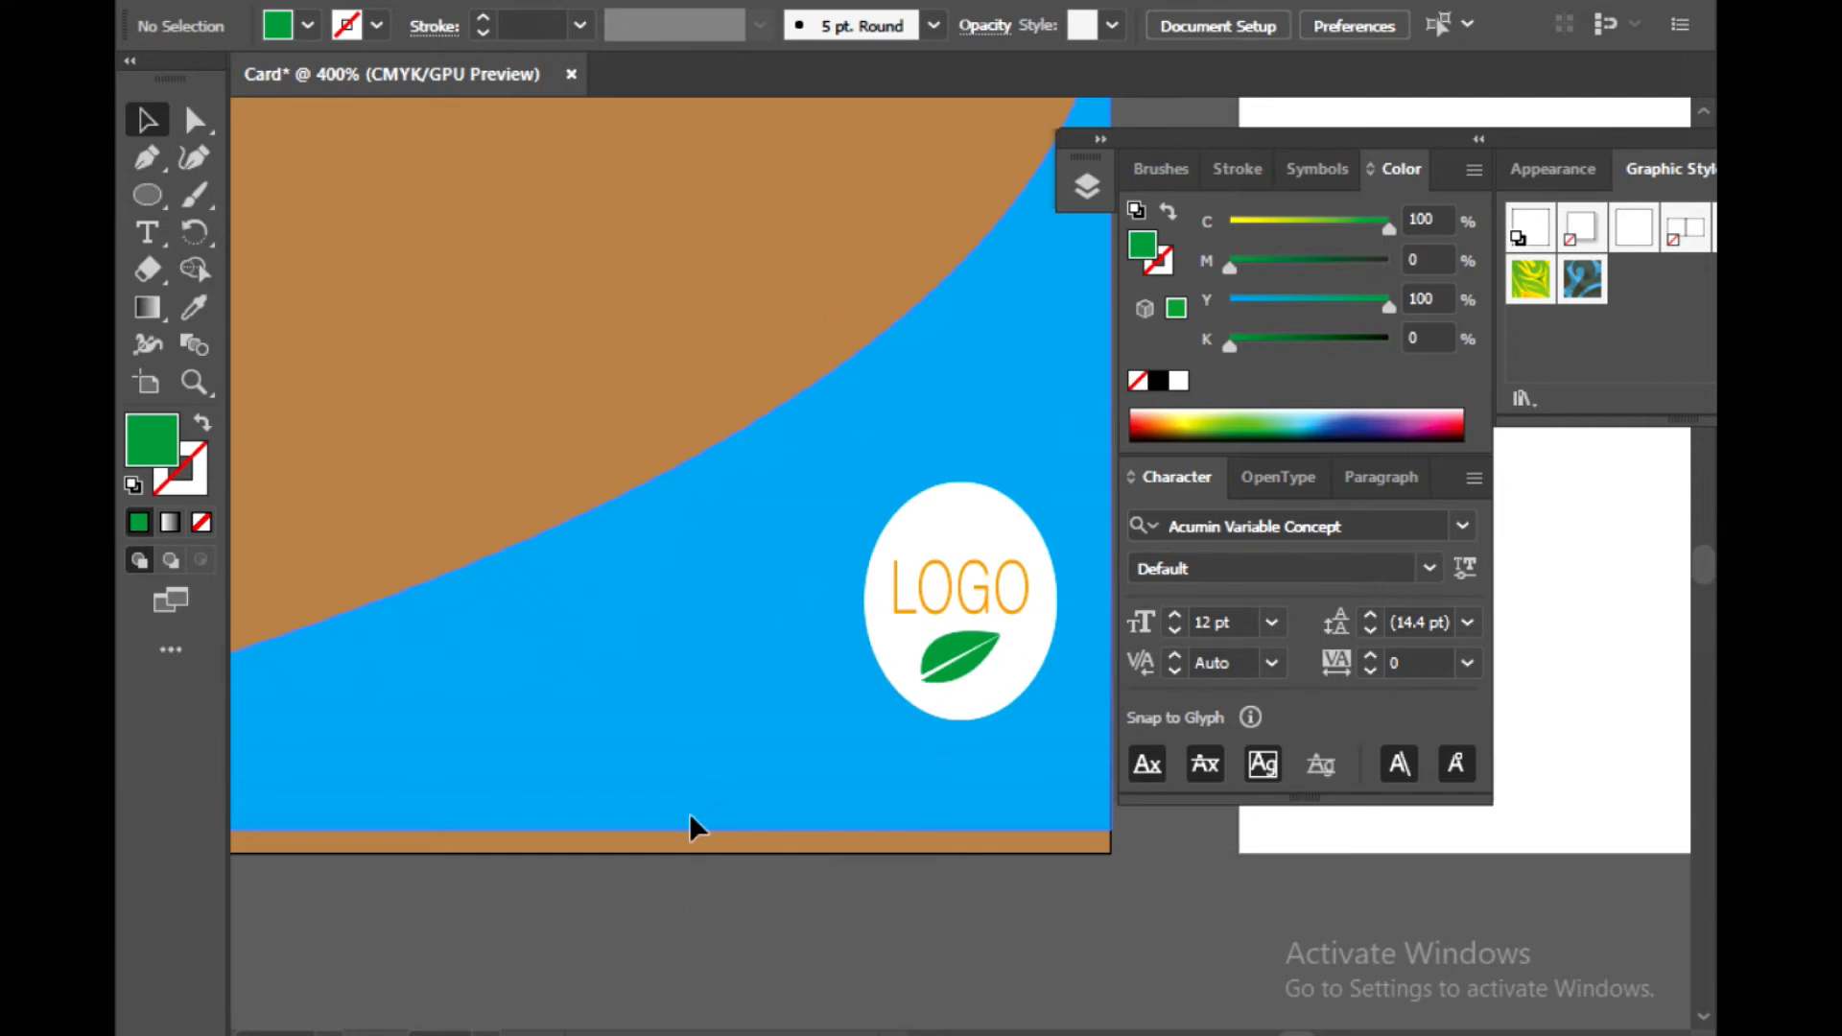
key("ctrl+minus")
key("ctrl+minus")
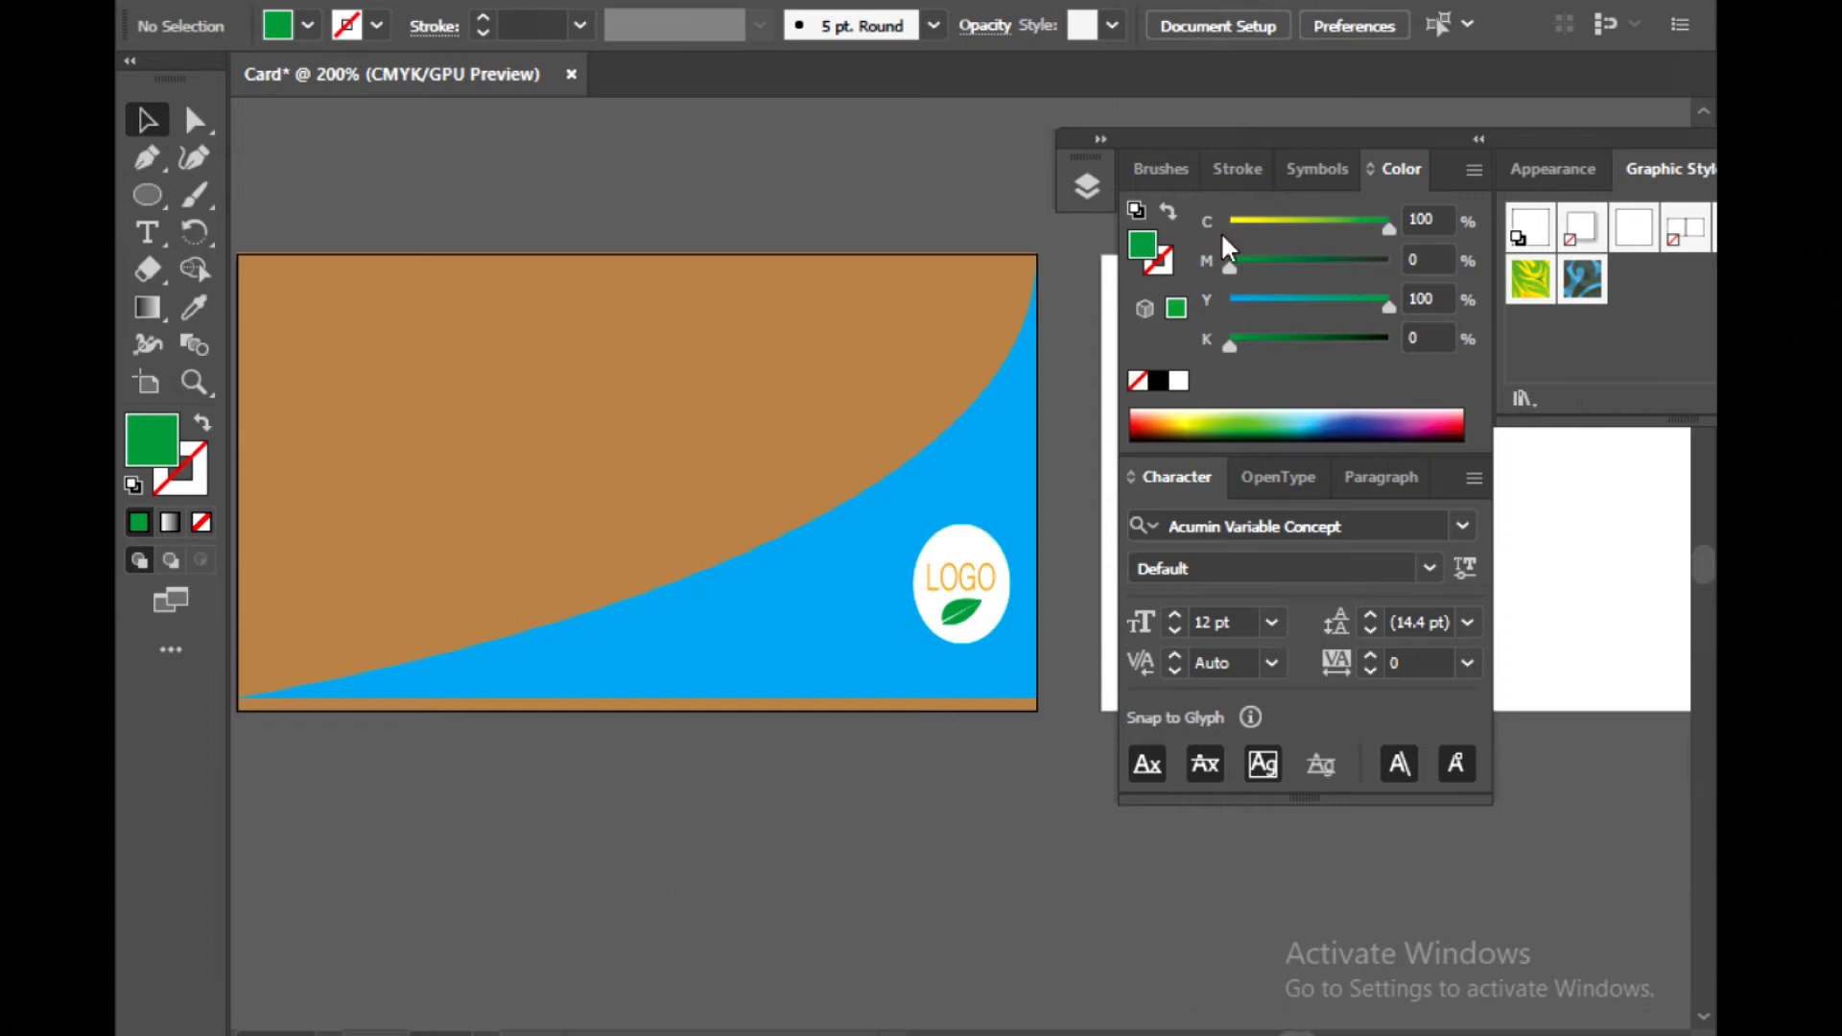
left_click_drag(1374, 140, 1606, 535)
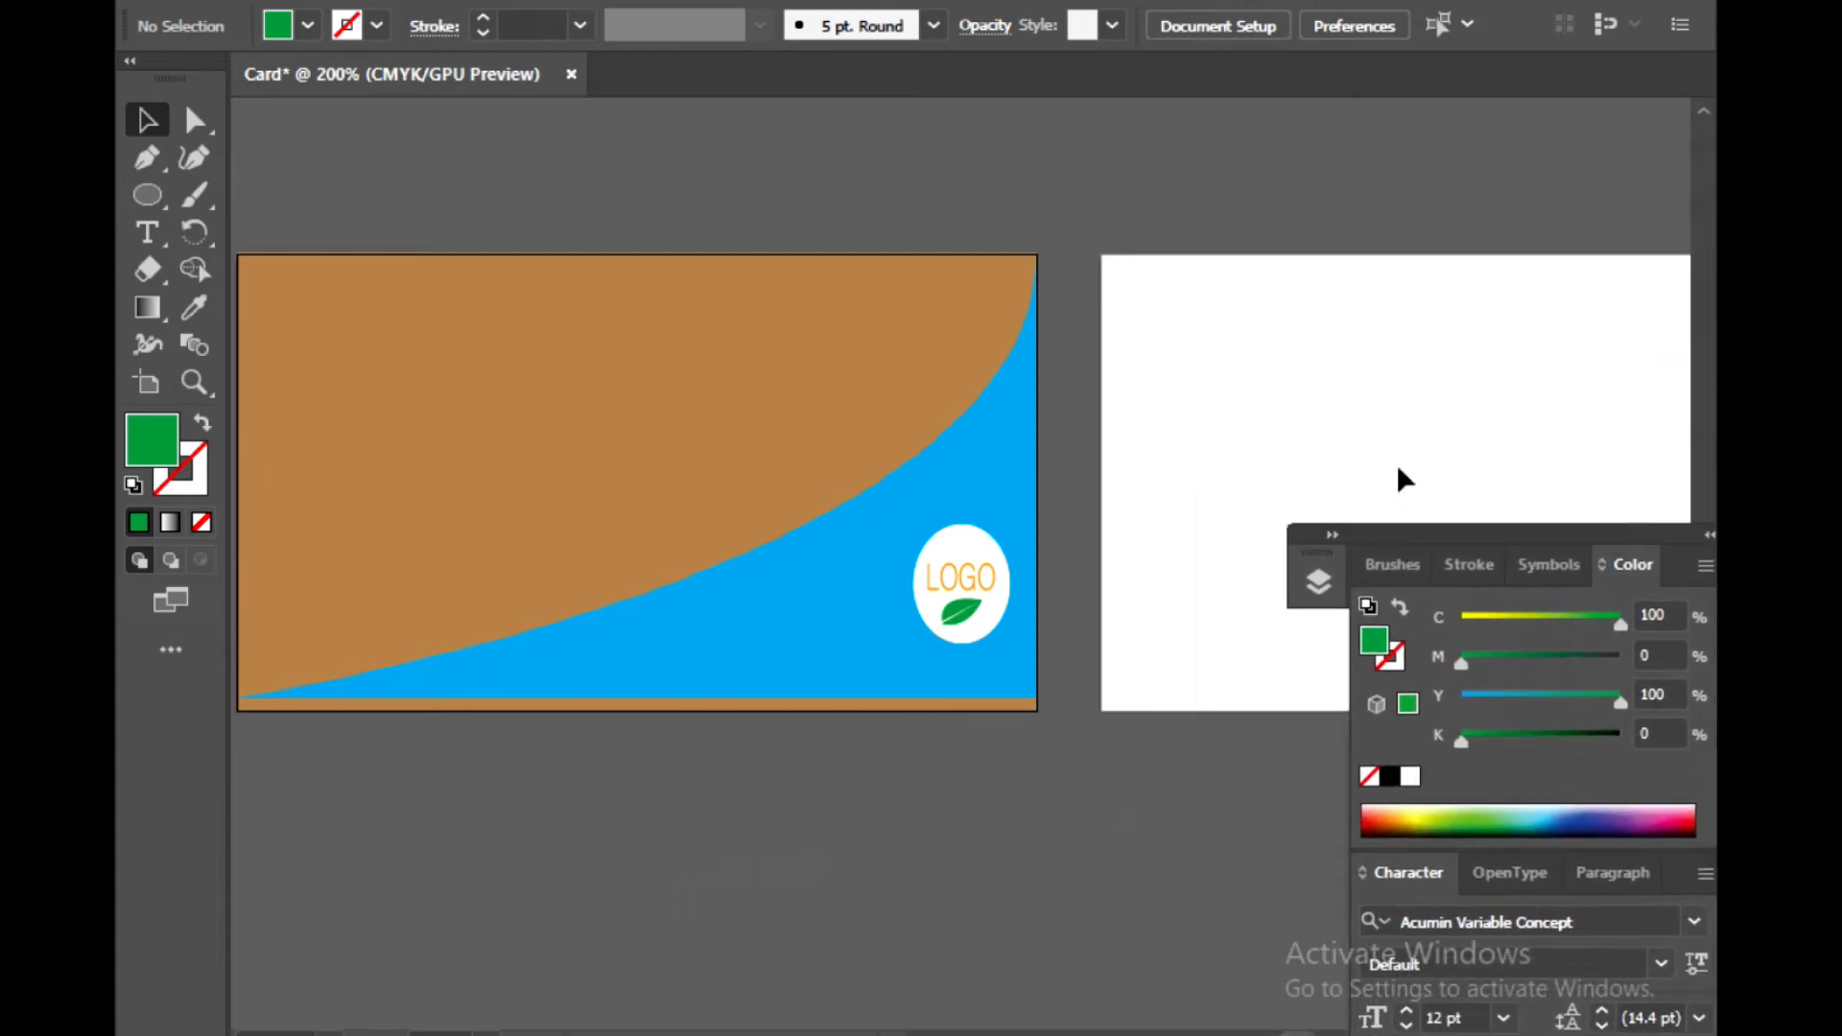
scroll(1058, 952, "left", 2)
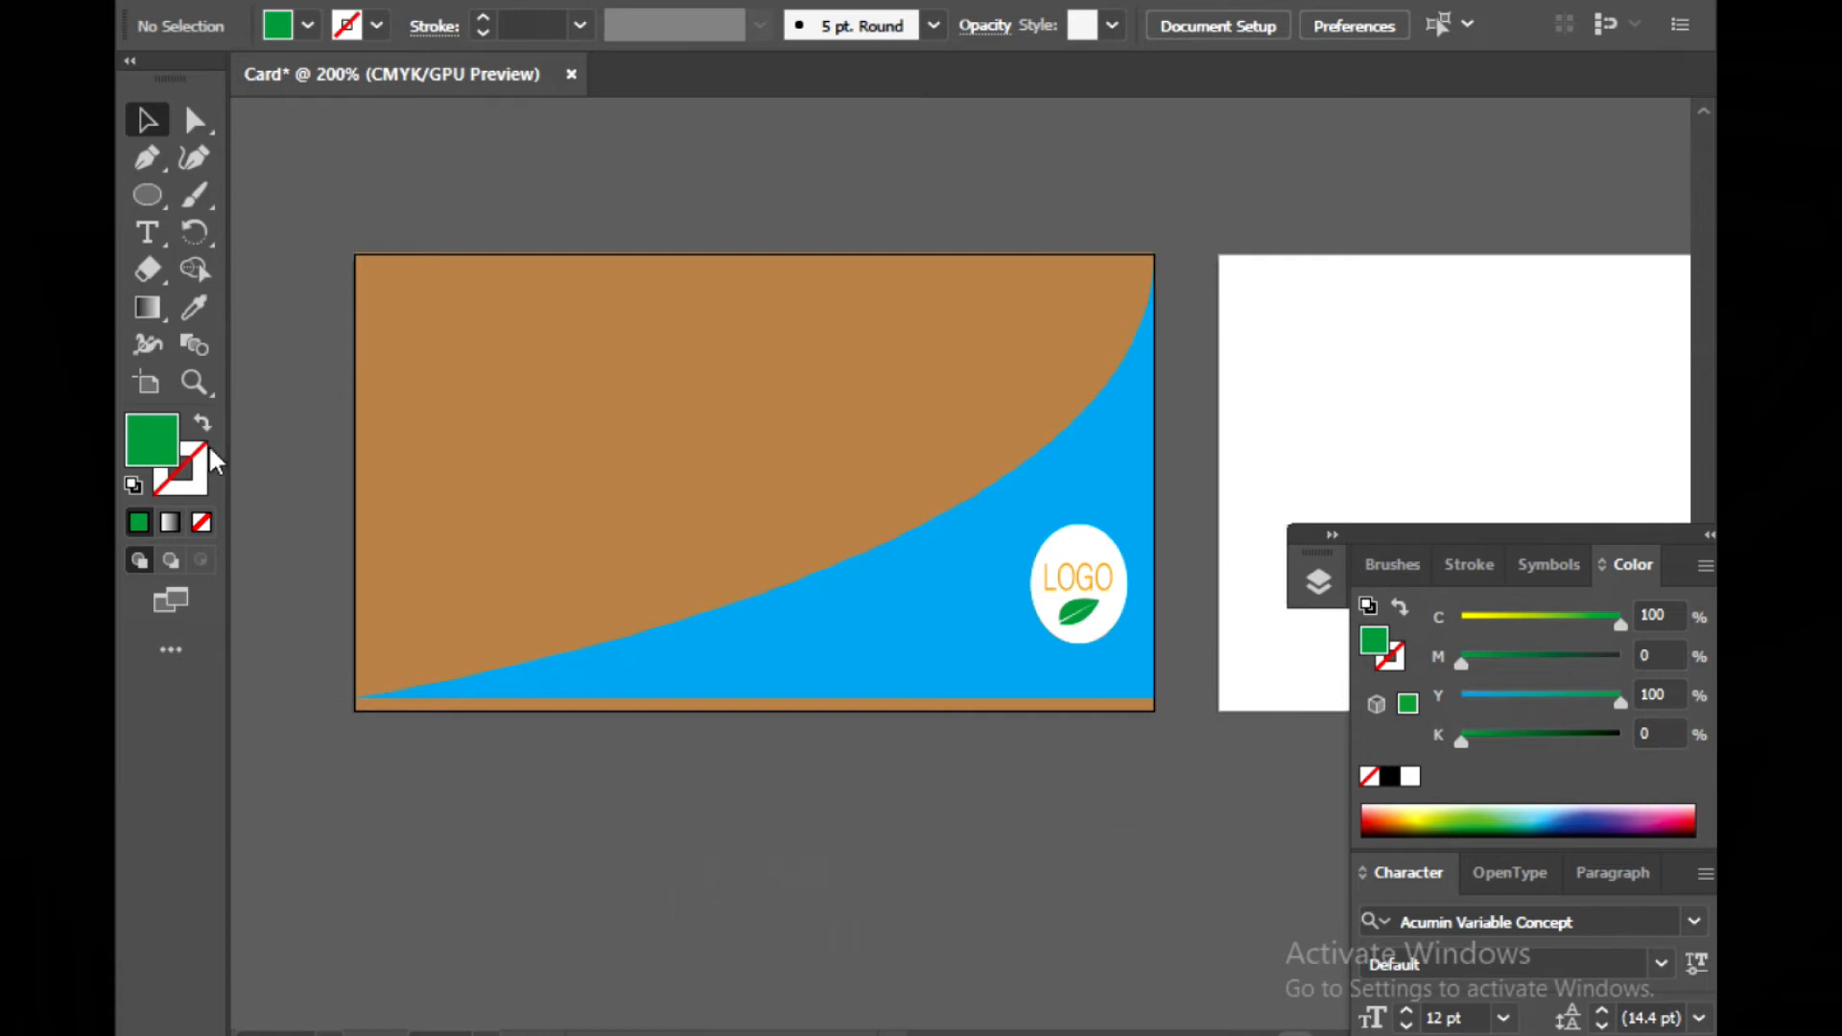
left_click(147, 235)
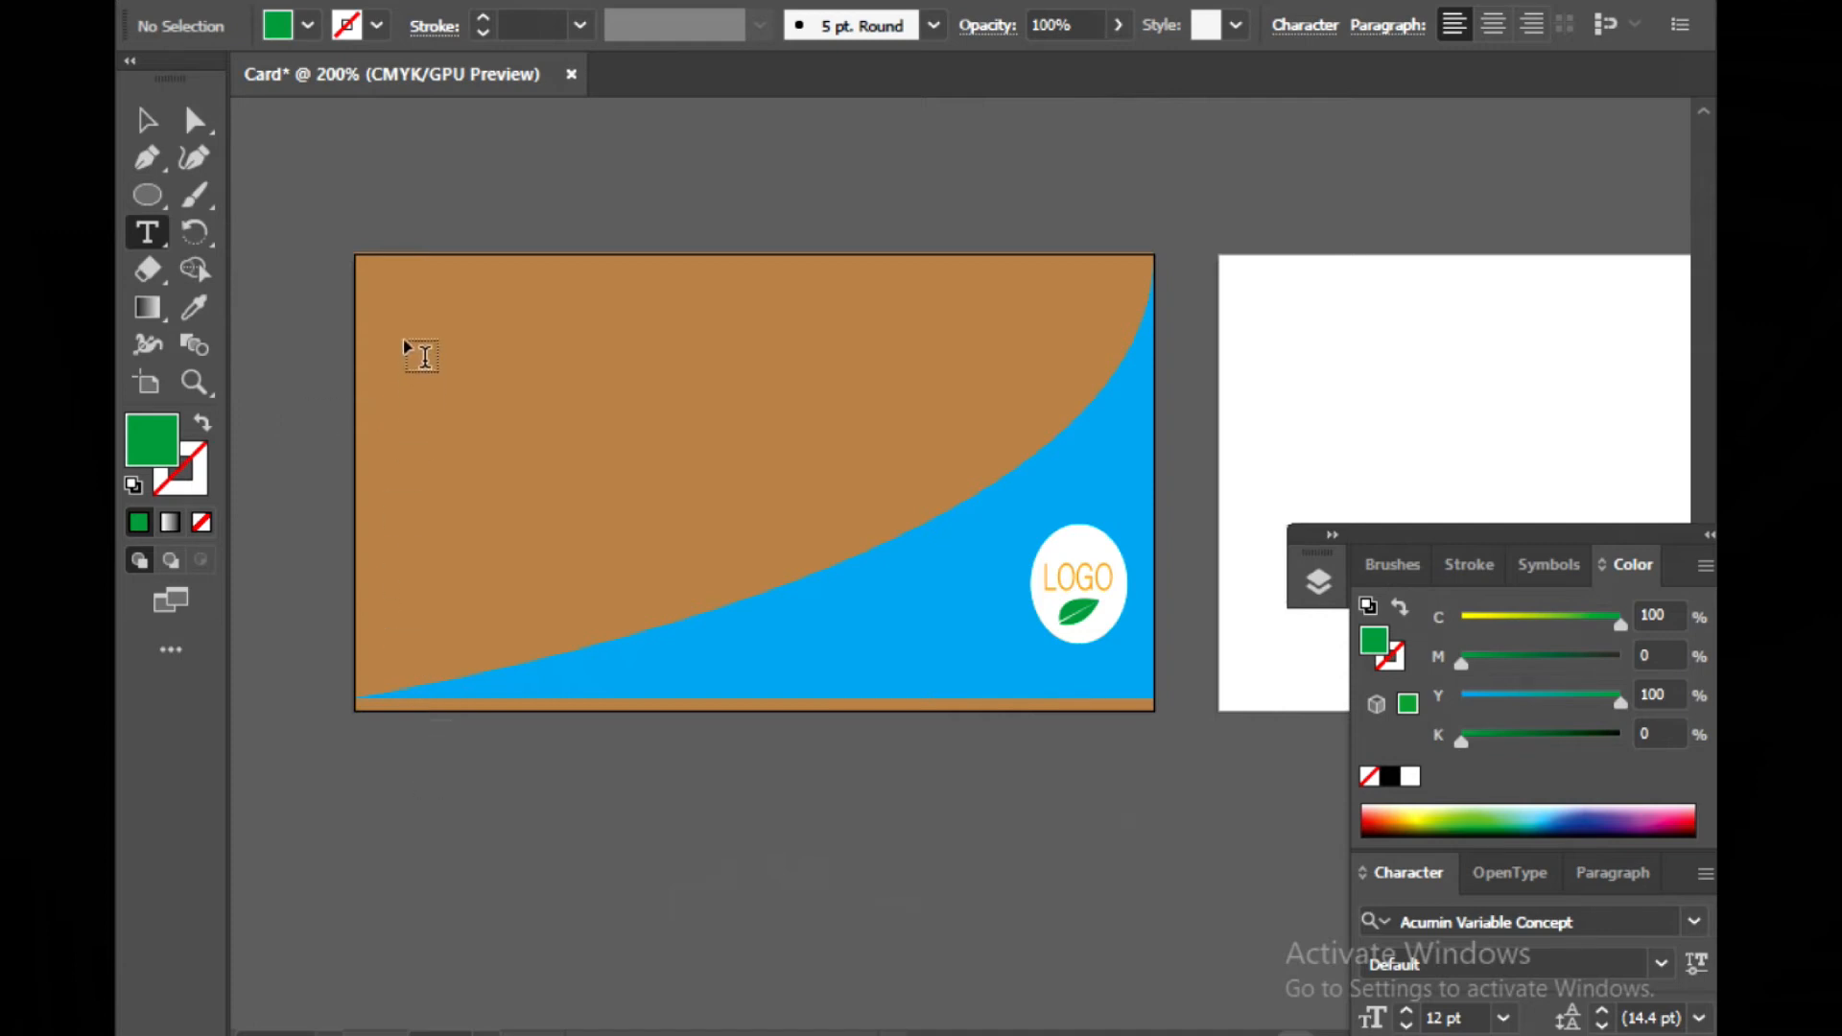
left_click(147, 120)
left_click_drag(307, 213, 1148, 807)
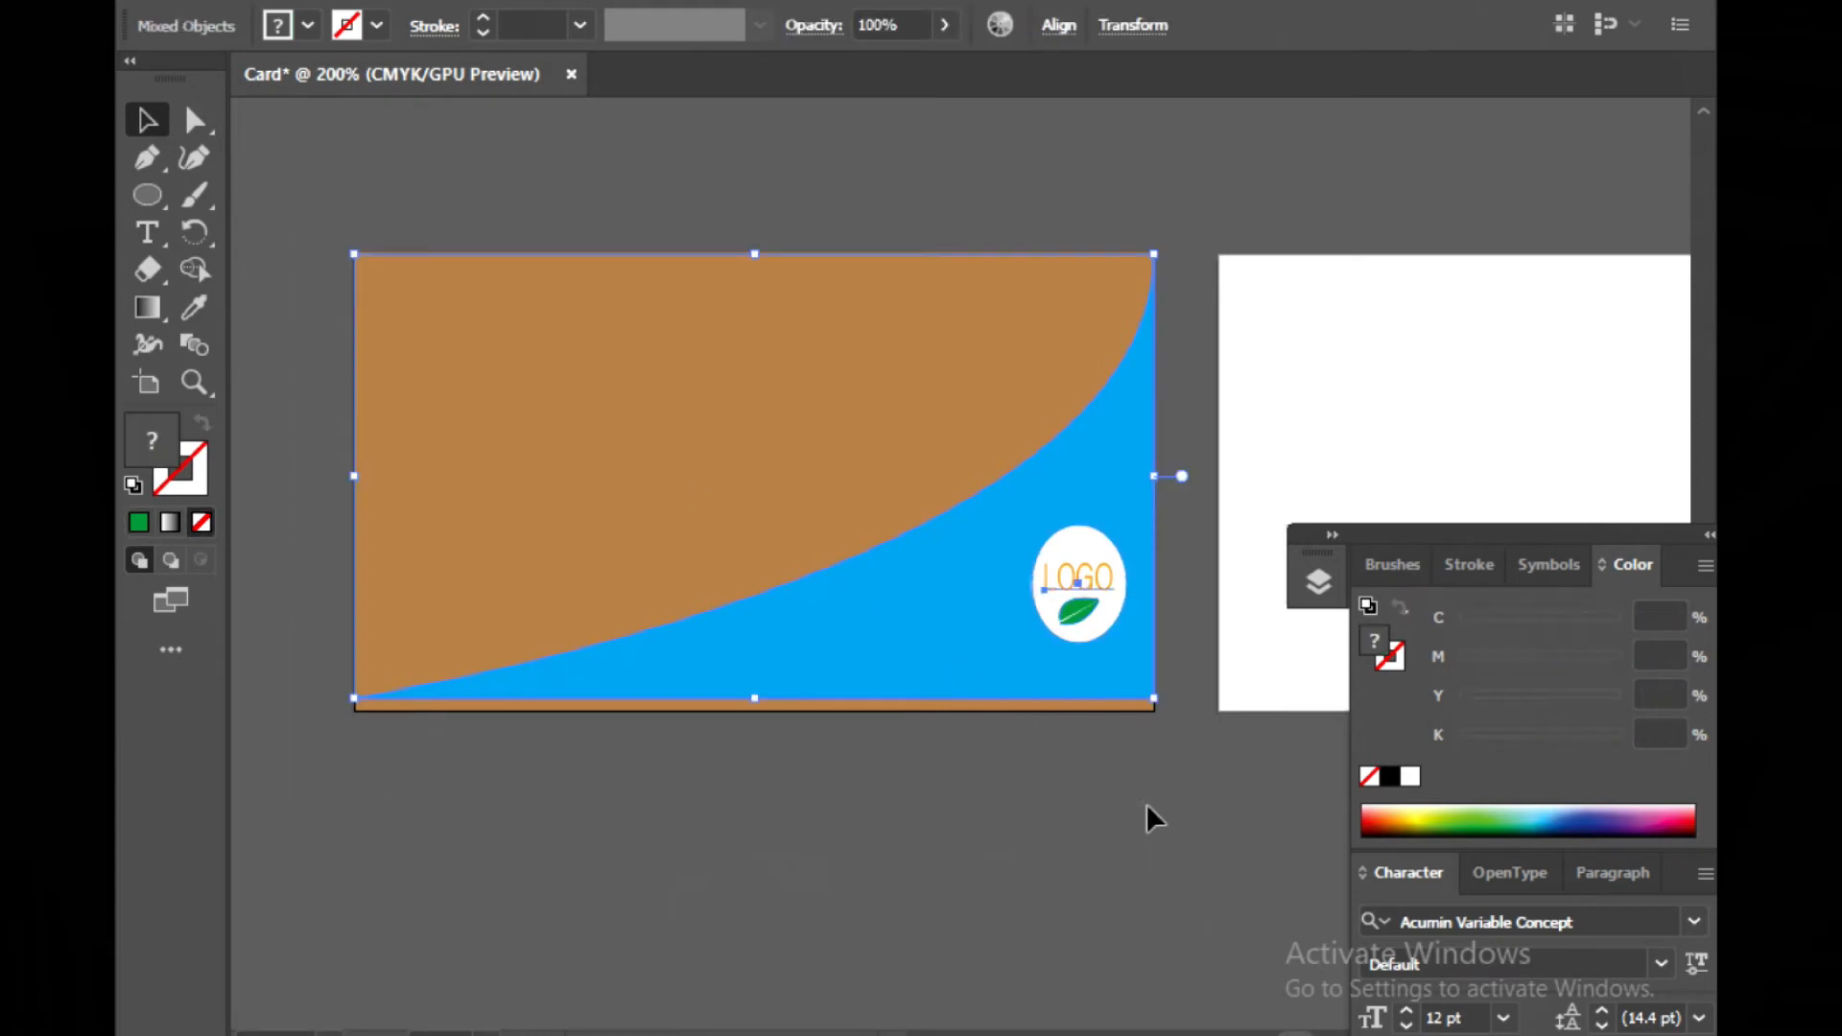
left_click(1148, 808)
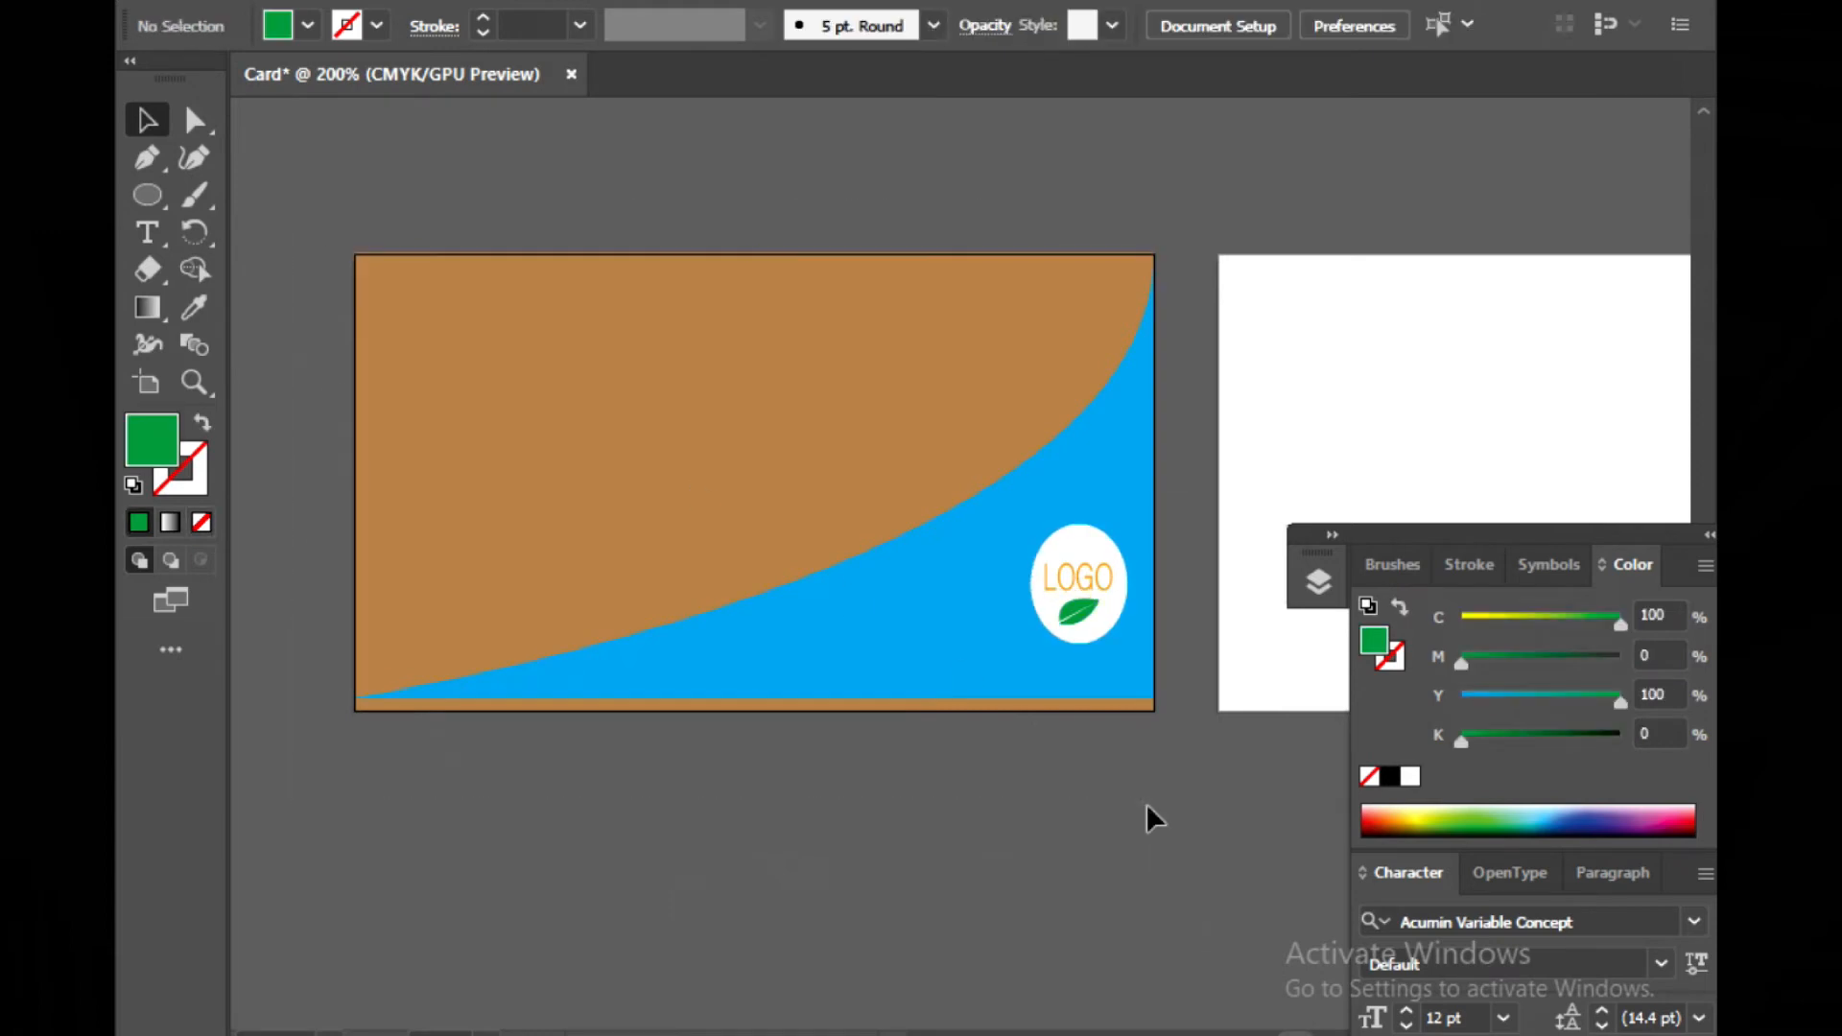
Add point text with the cardholder's full name near the card's upper-left corner
left_click(147, 232)
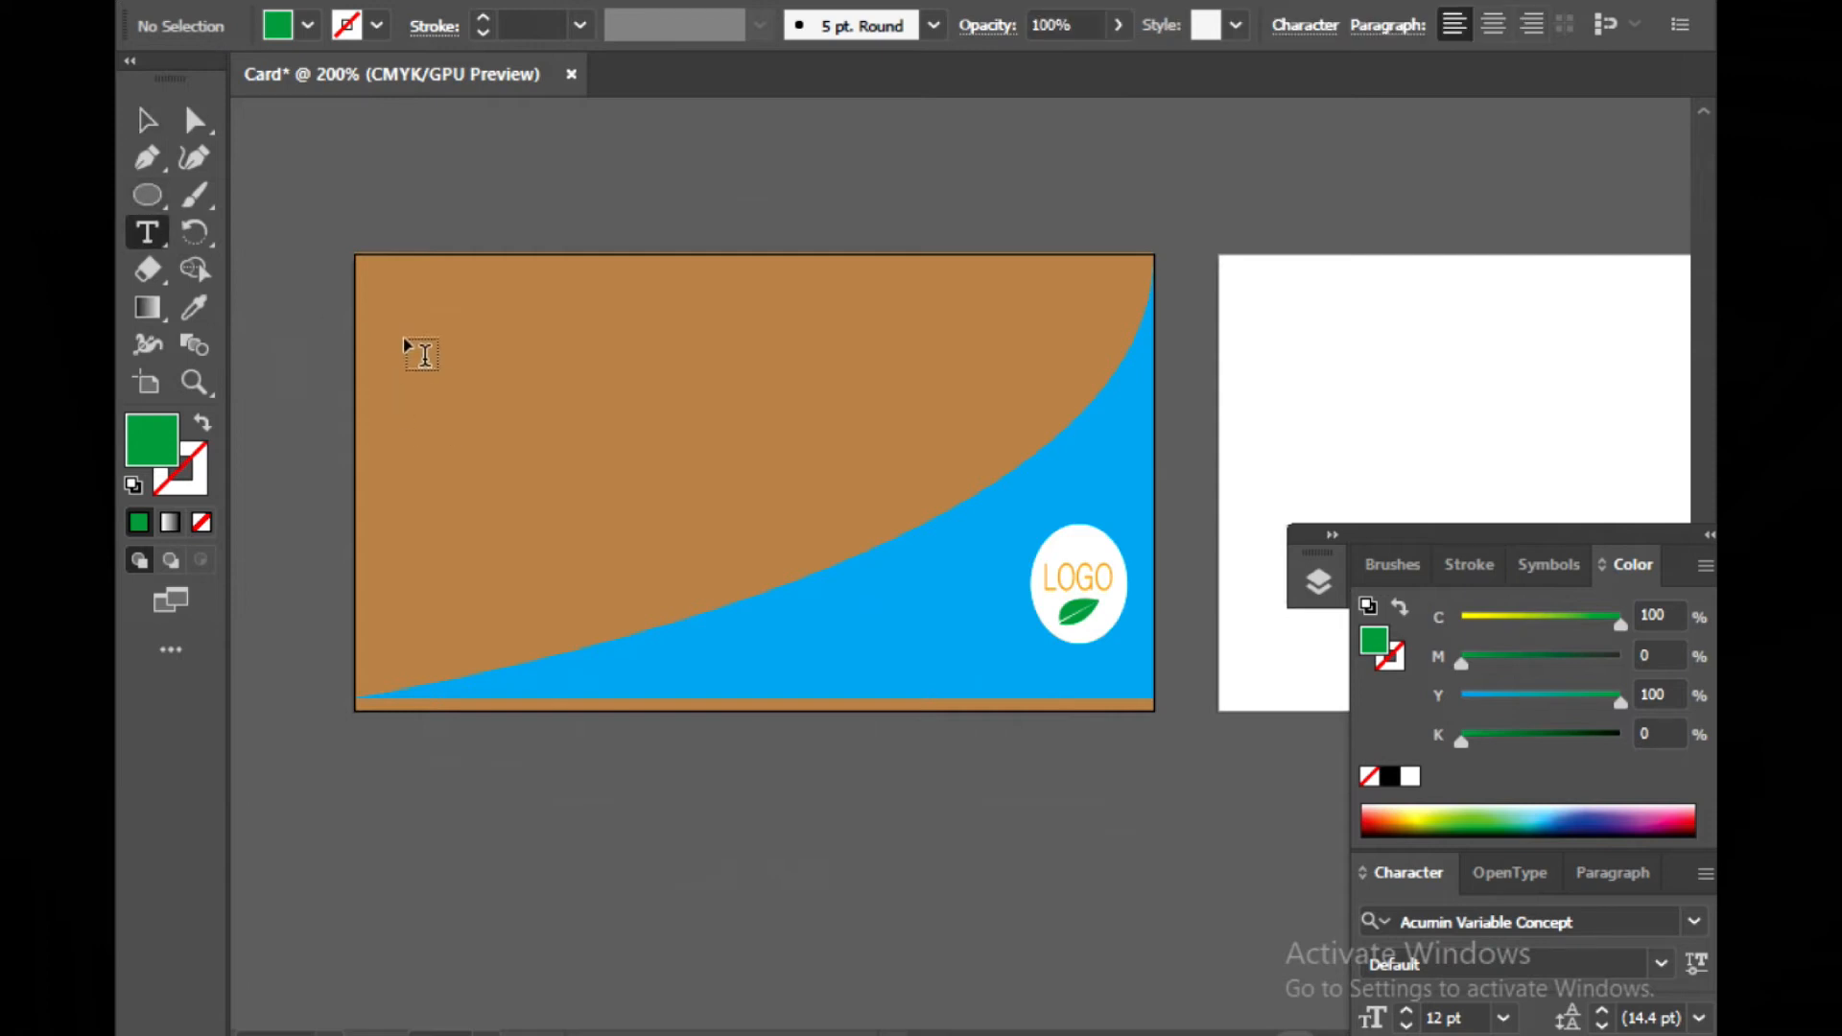
left_click(404, 336)
key("BackSpace")
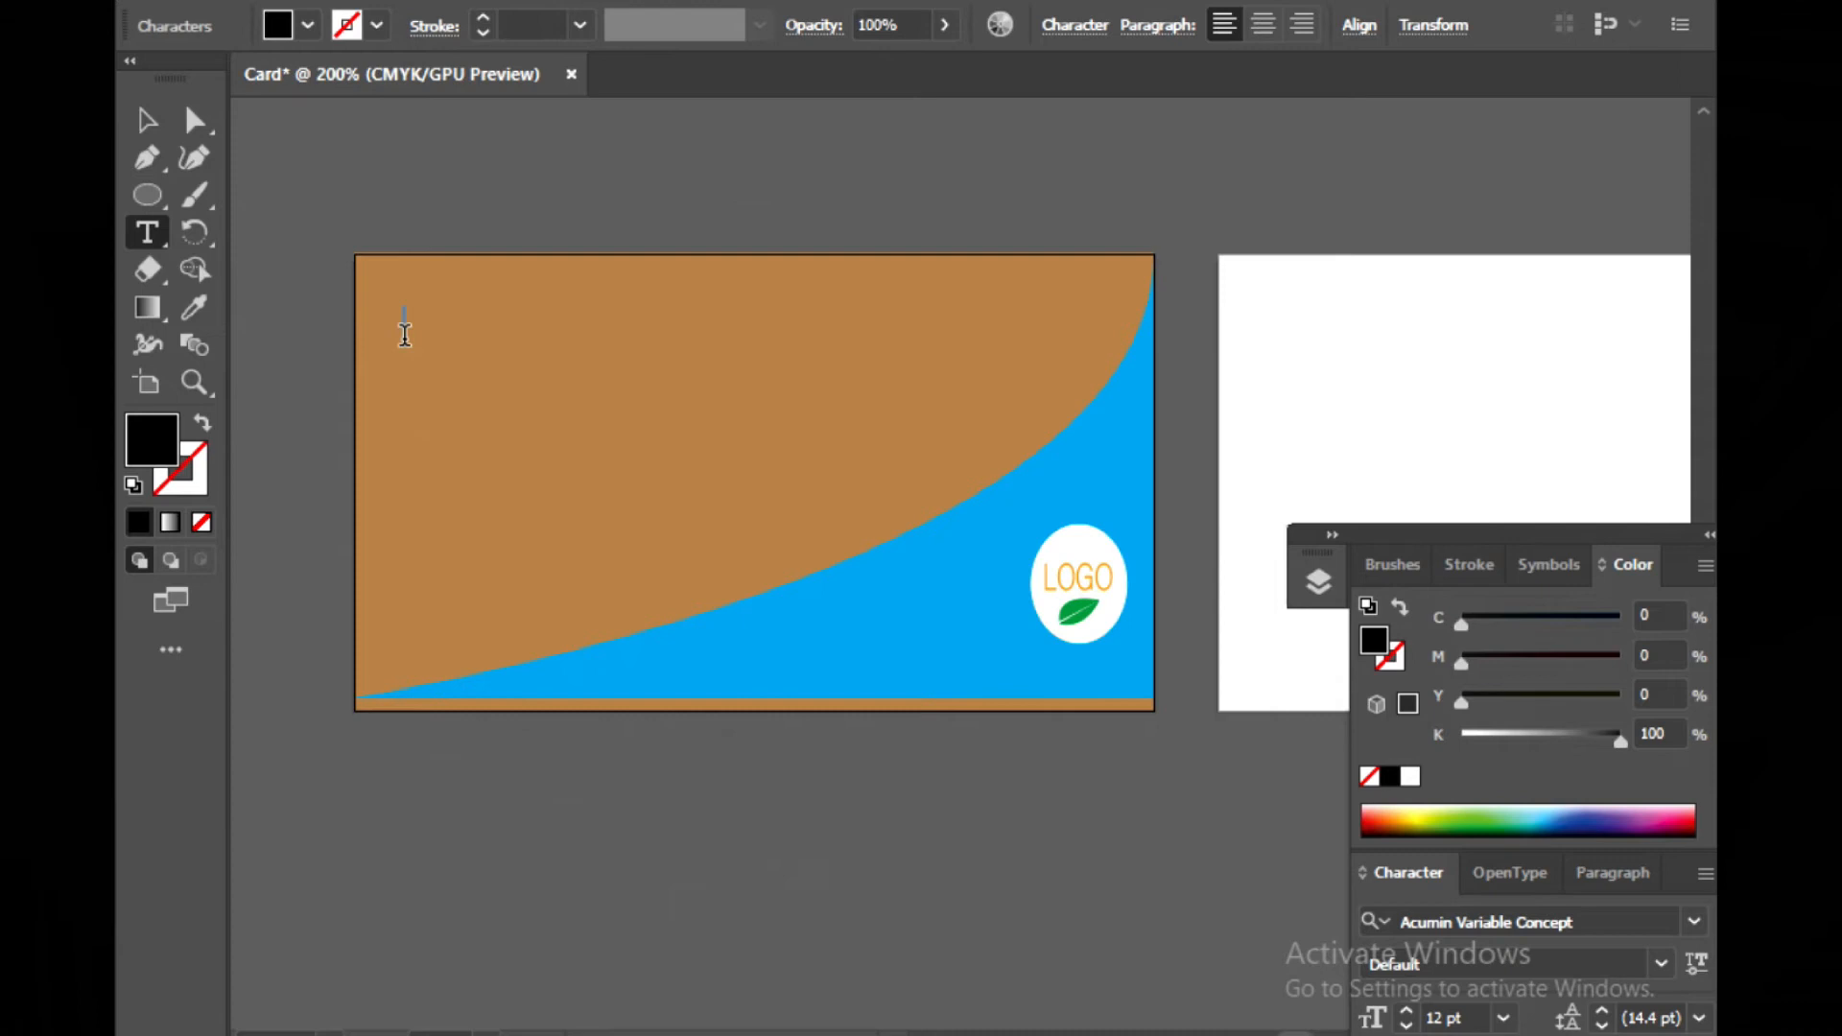
left_click(405, 335)
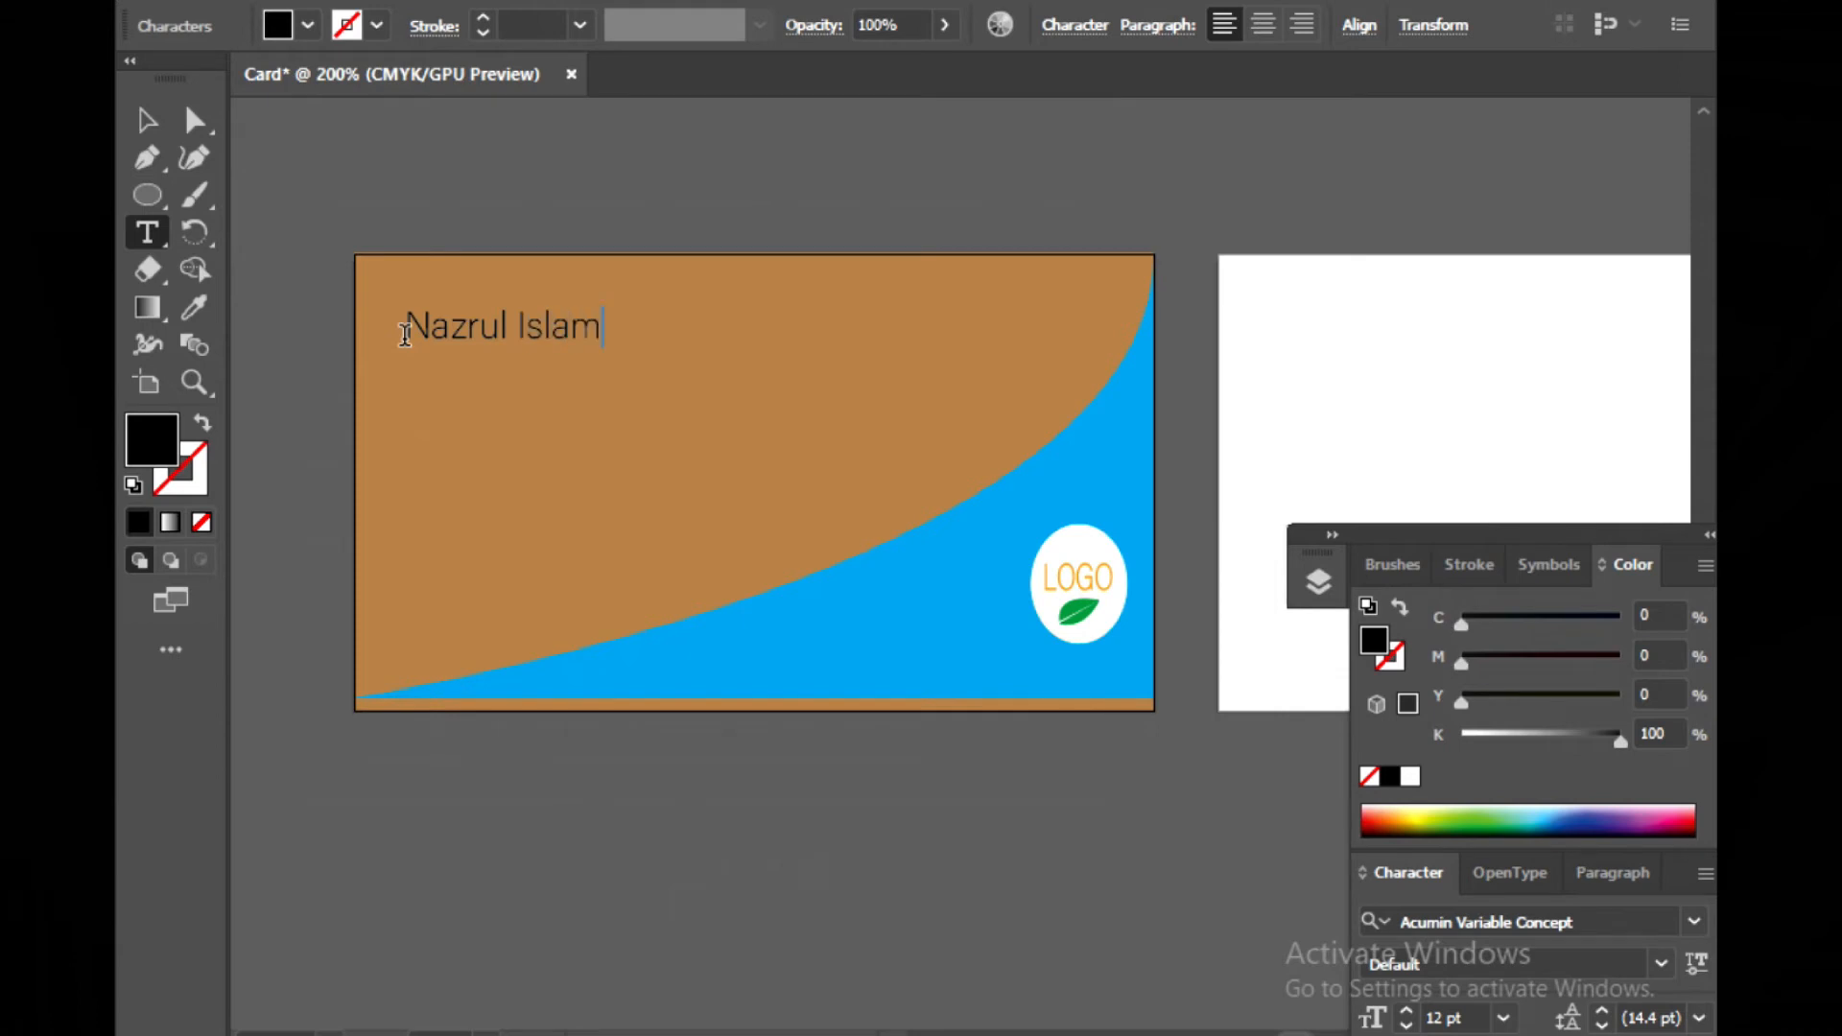
Color the name text with the orange swatch C=0 M=50 Y=100 K=0
left_click_drag(405, 333, 603, 333)
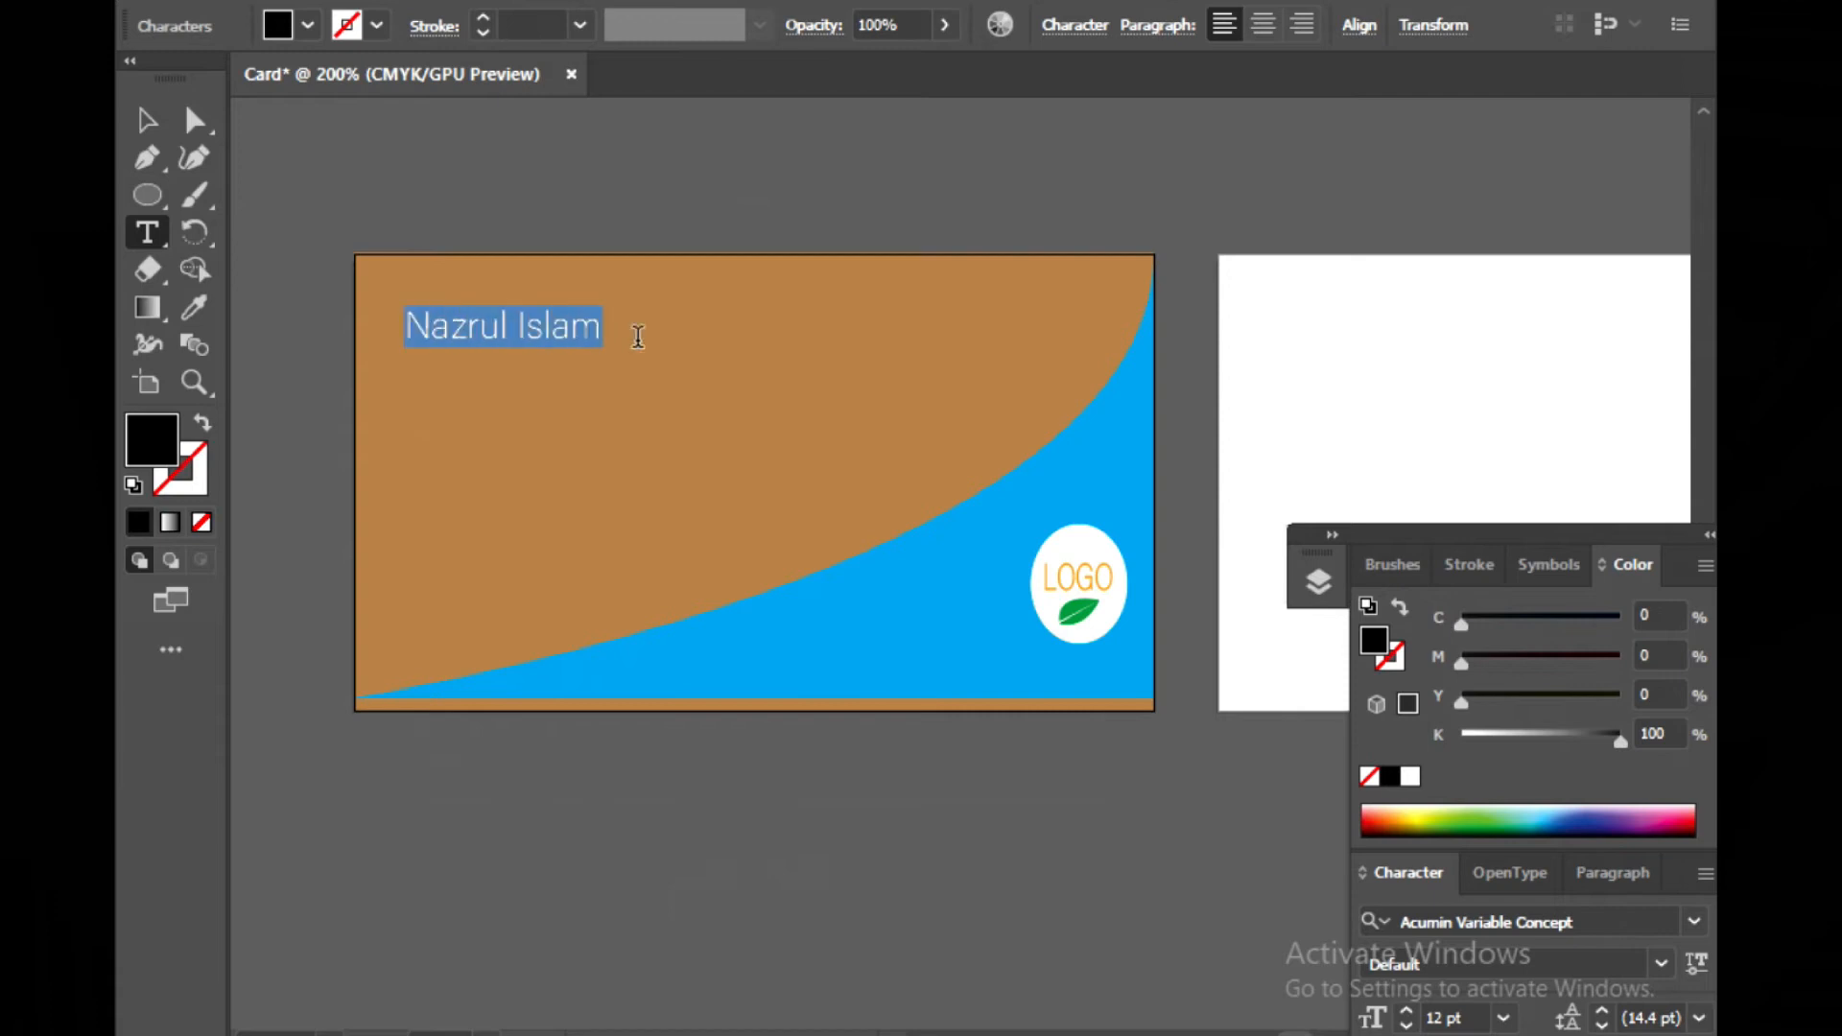
left_click(307, 27)
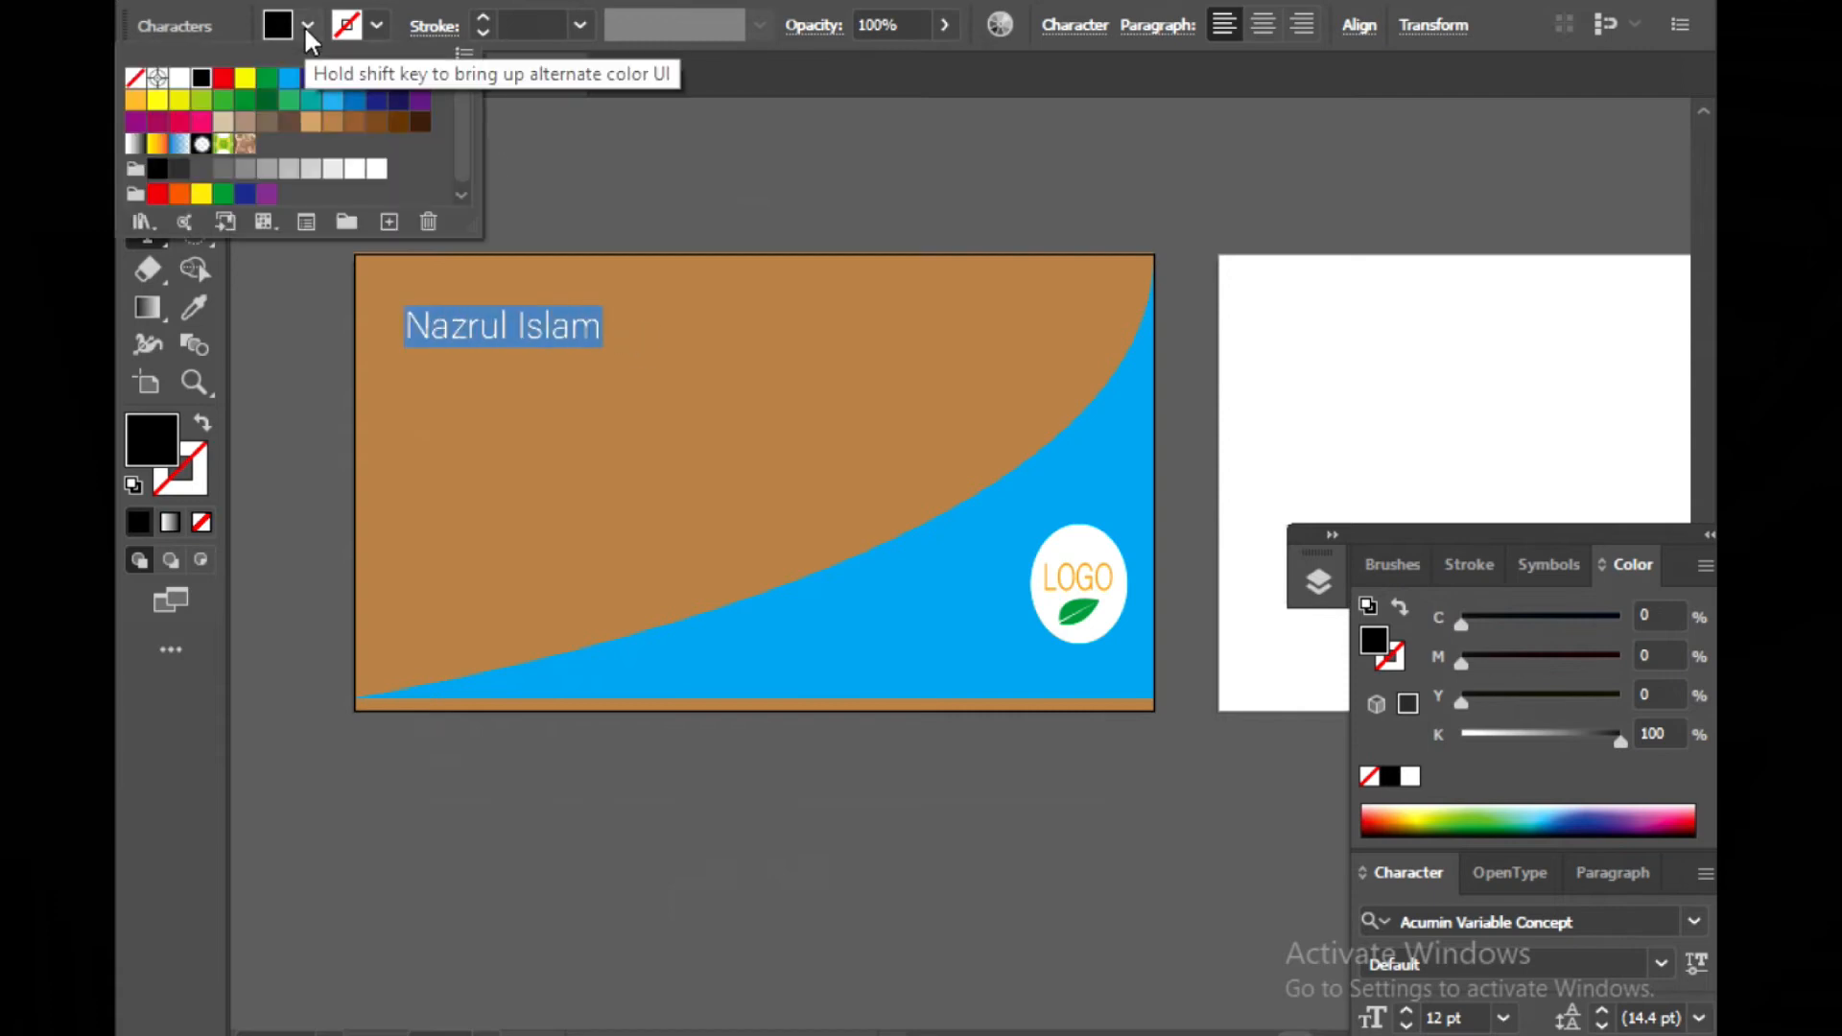
left_click(420, 77)
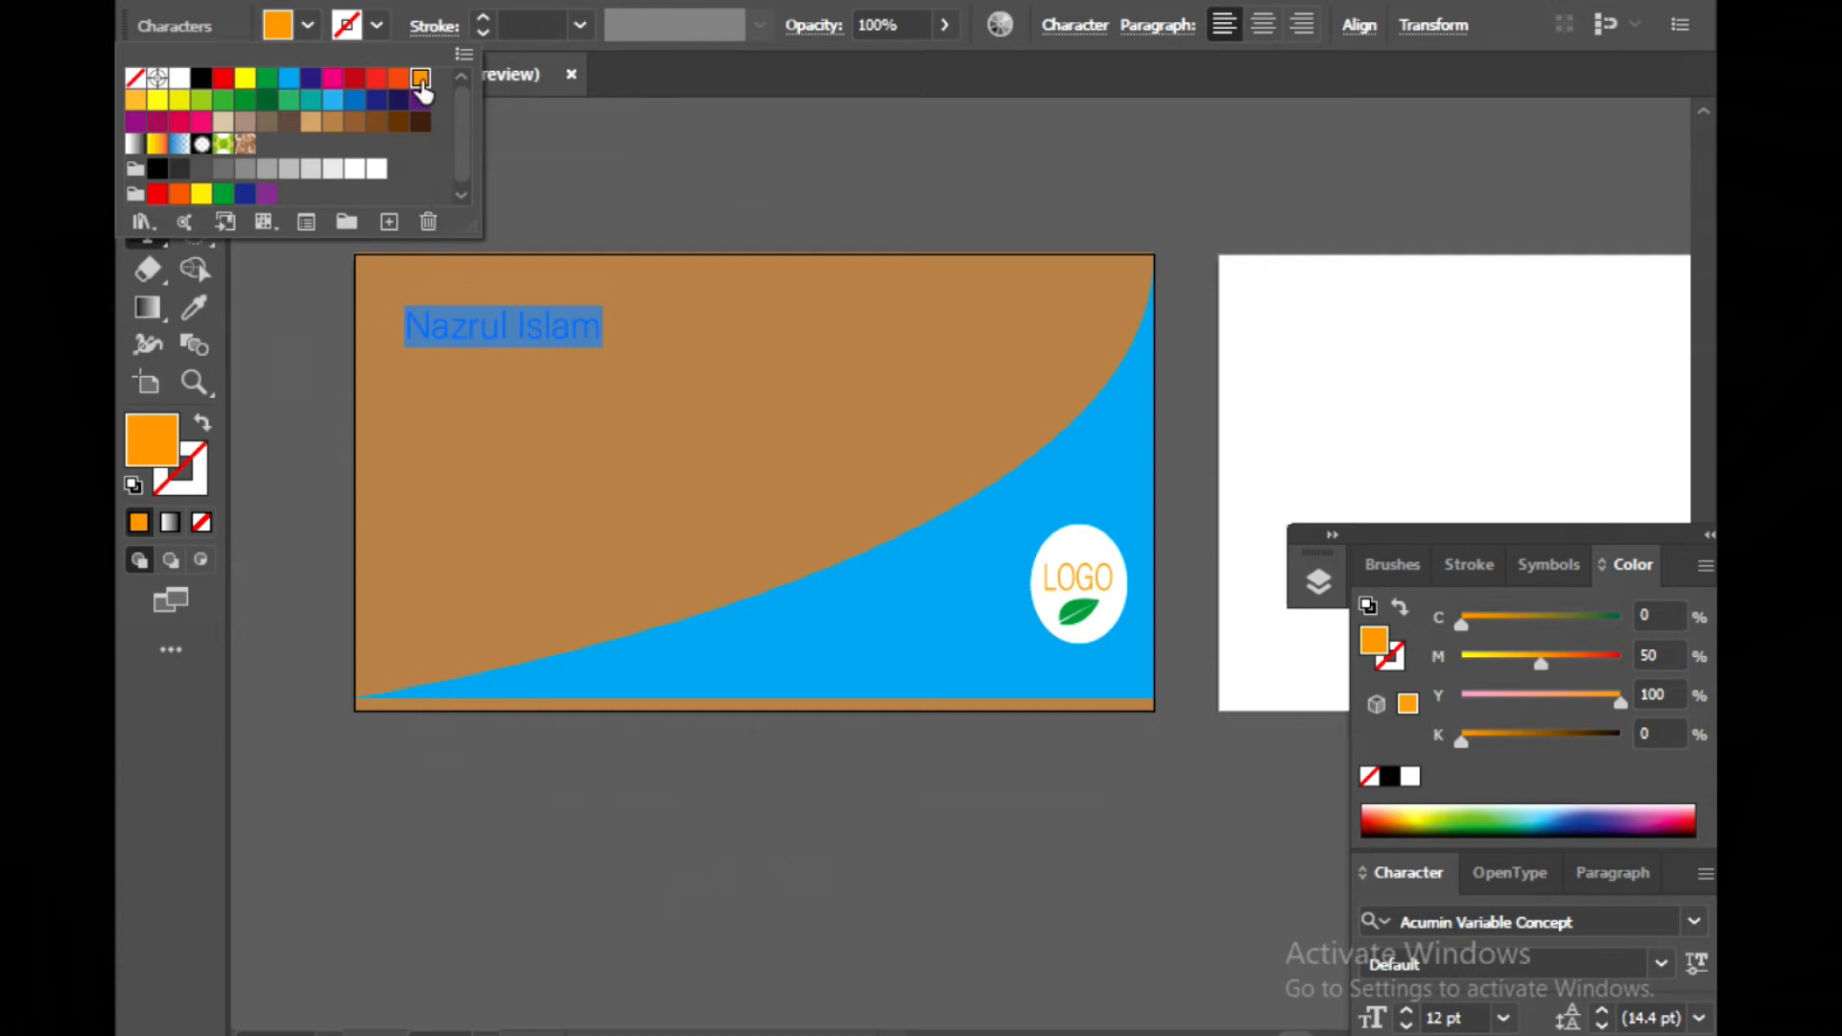
Edit the swatch's CMYK values to C=0 M=52 Y=100 K=0 and confirm the Swatch Options
left_click(1542, 664)
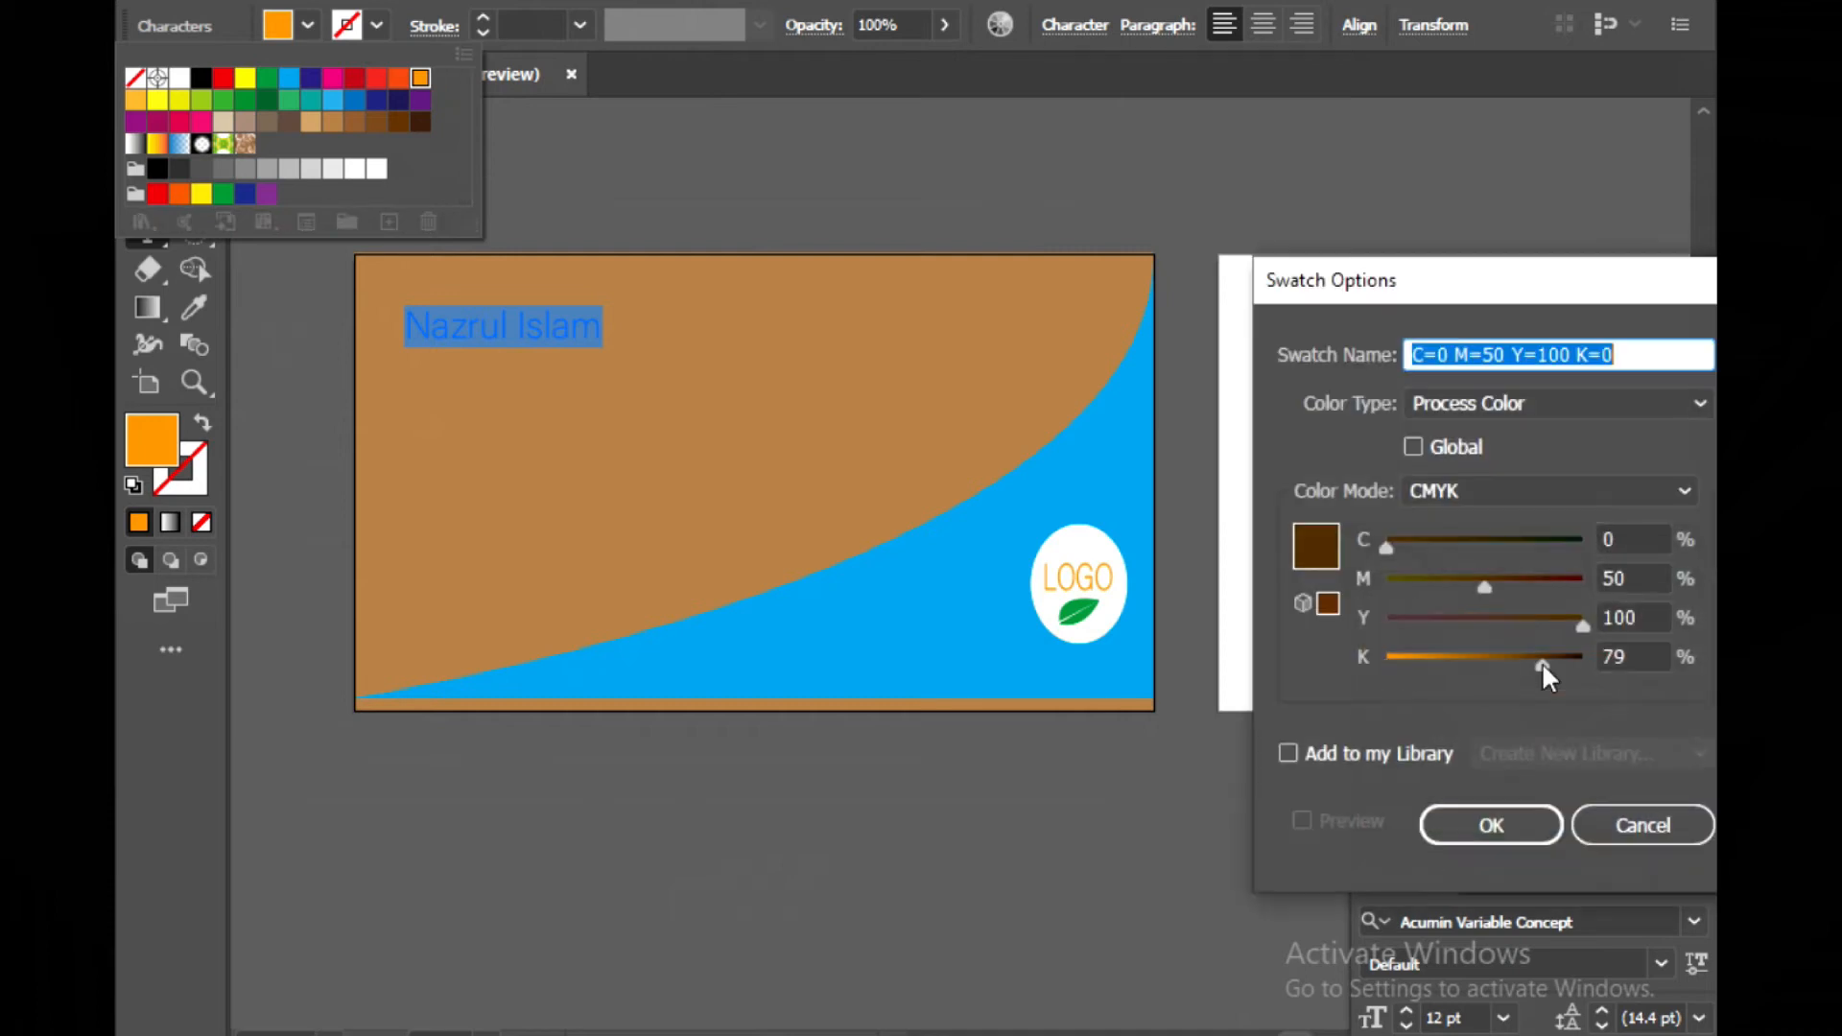
left_click(1398, 656)
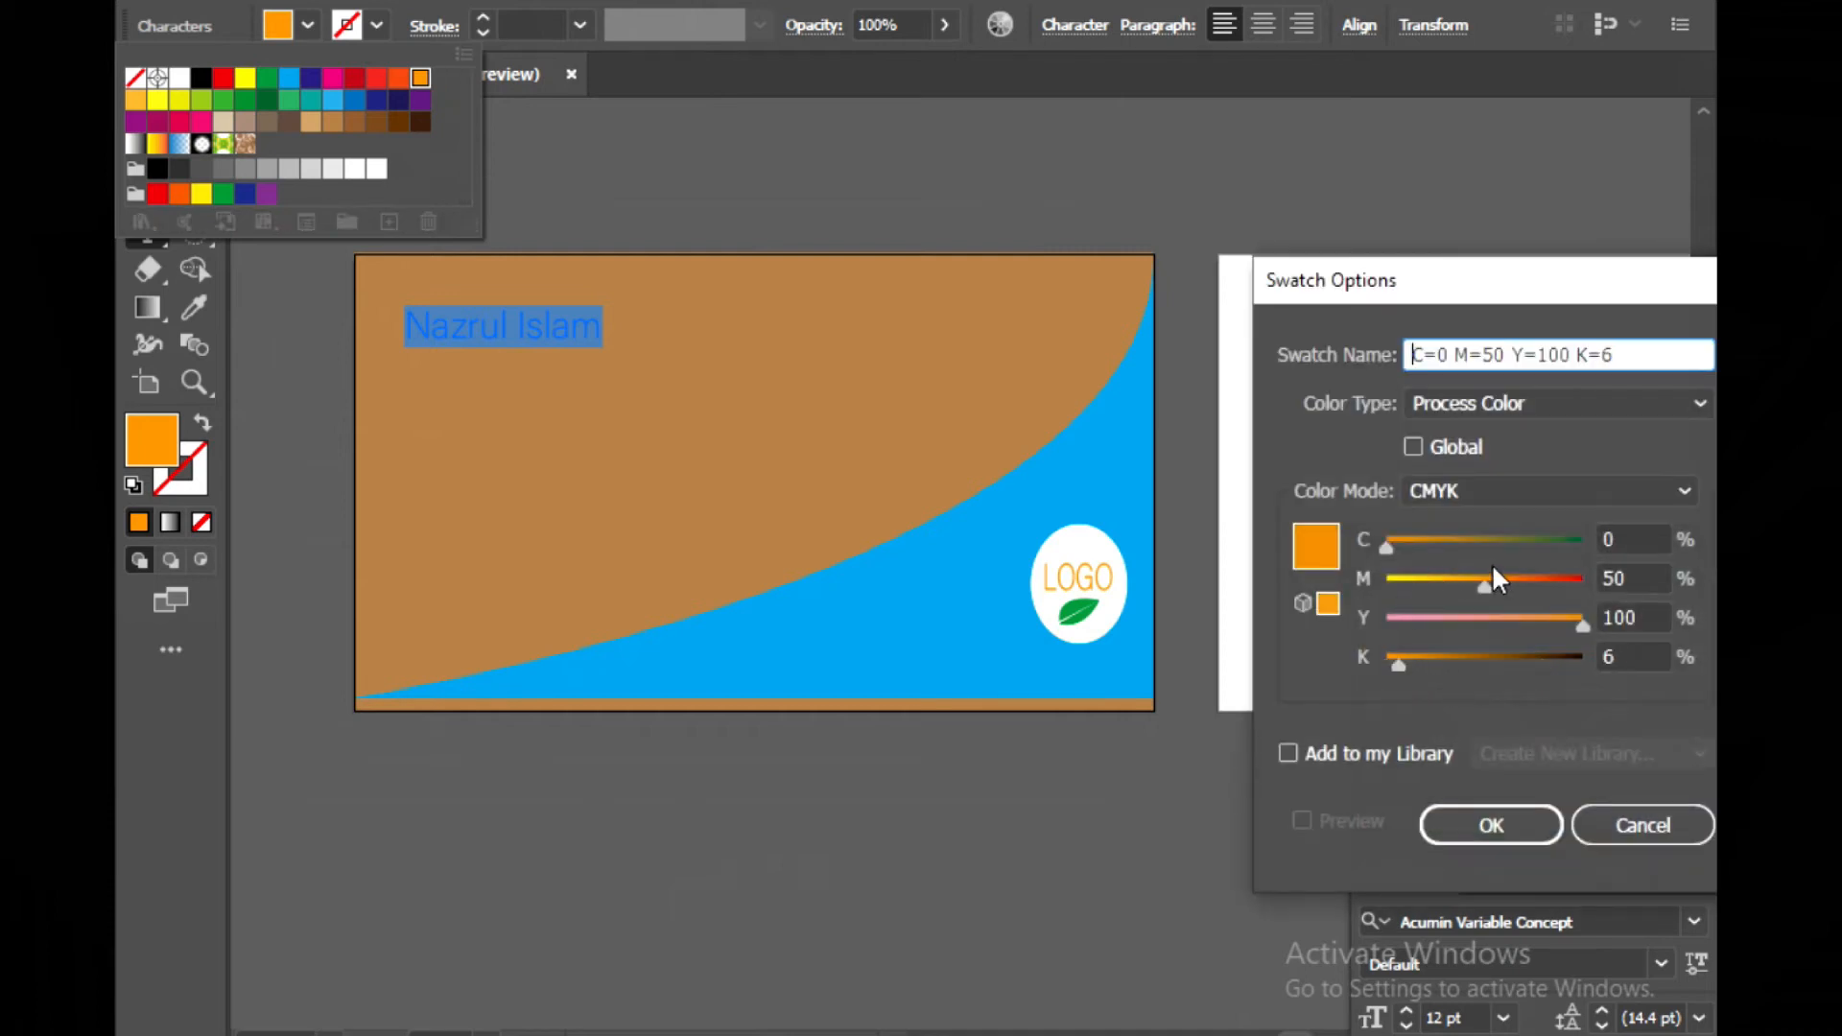
left_click_drag(1398, 666, 1385, 666)
left_click_drag(1485, 580, 1489, 579)
left_click(829, 836)
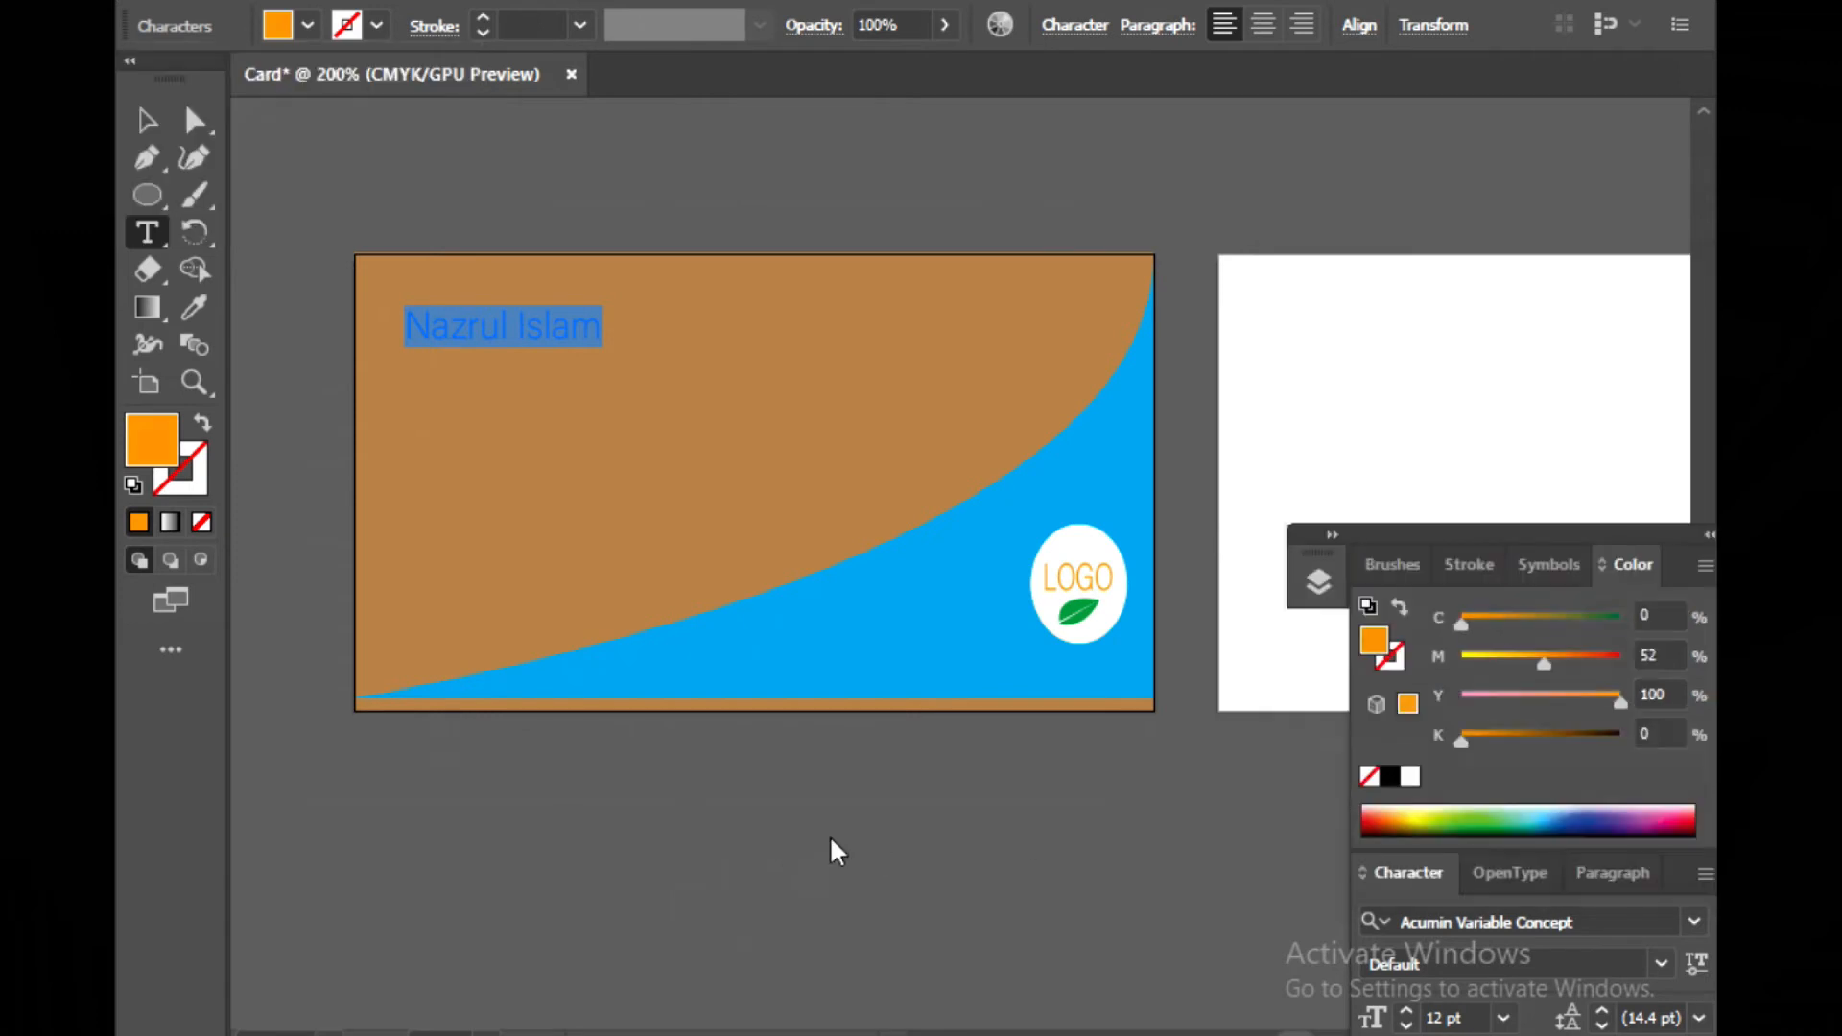
left_click(830, 836)
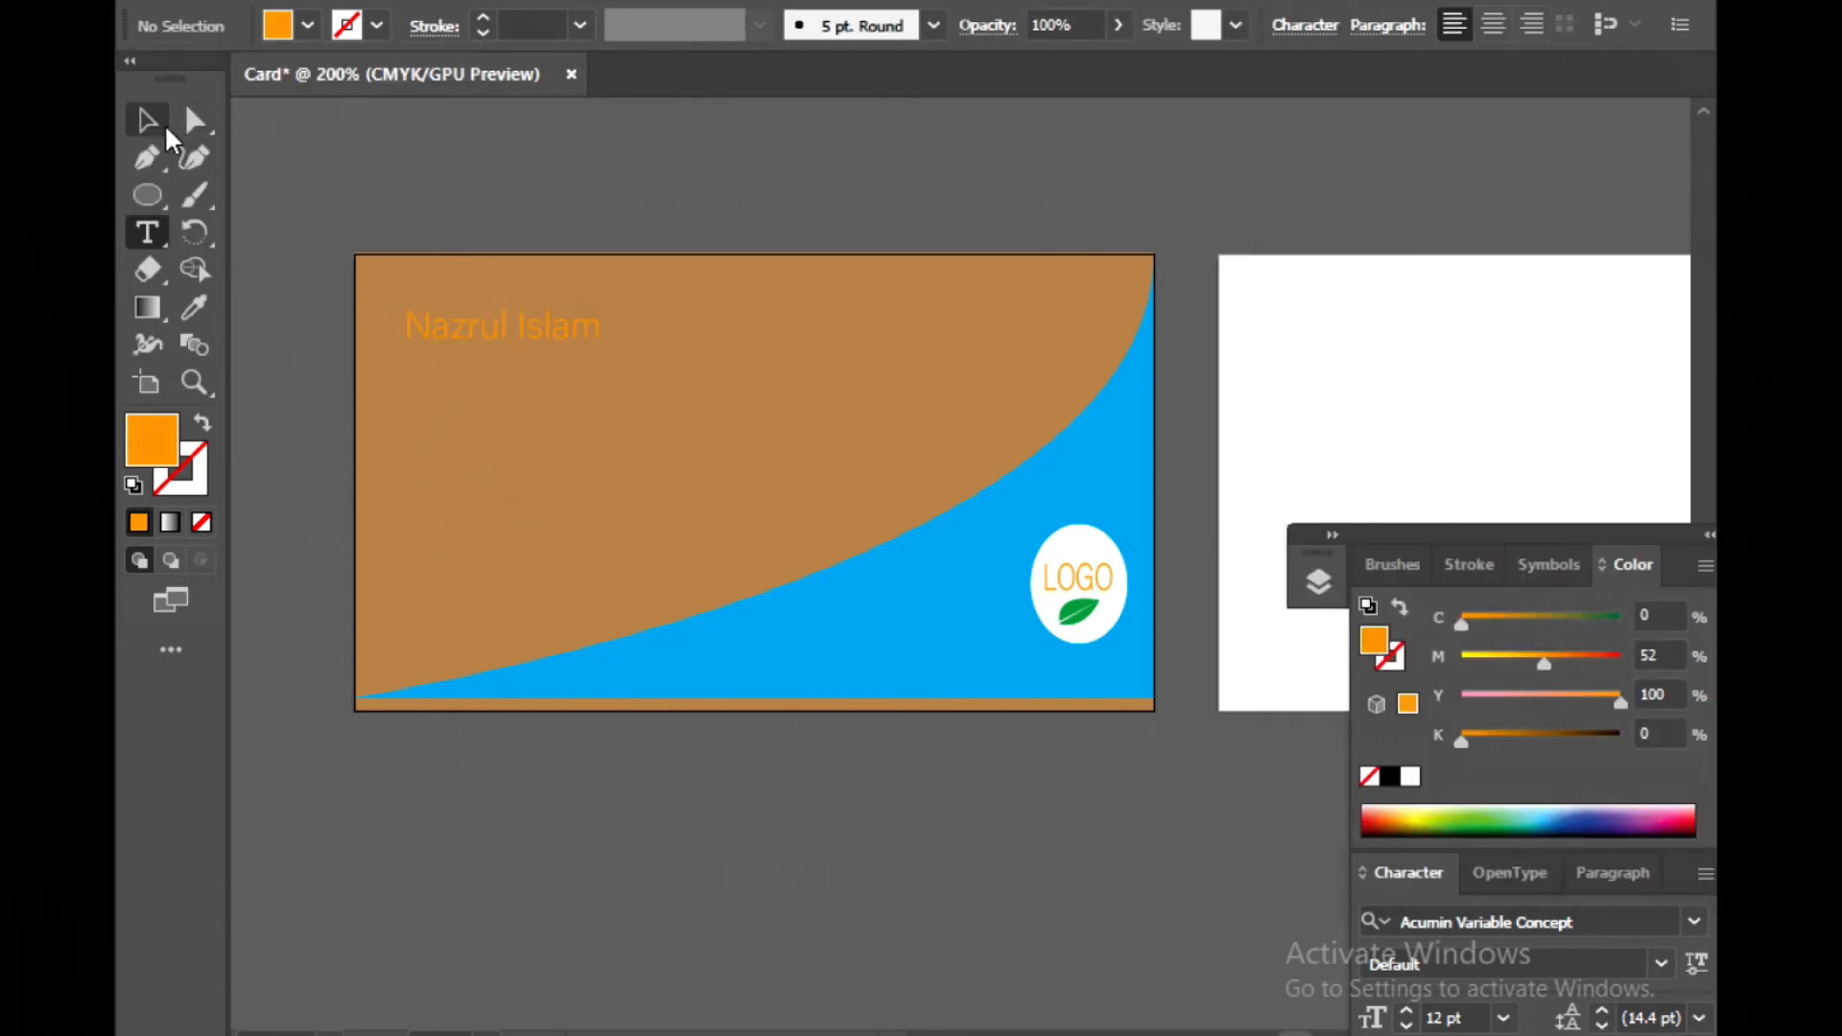
Recolor the name text with the near-white swatch C=0 M=0 Y=0 K=5
left_click_drag(415, 323, 605, 326)
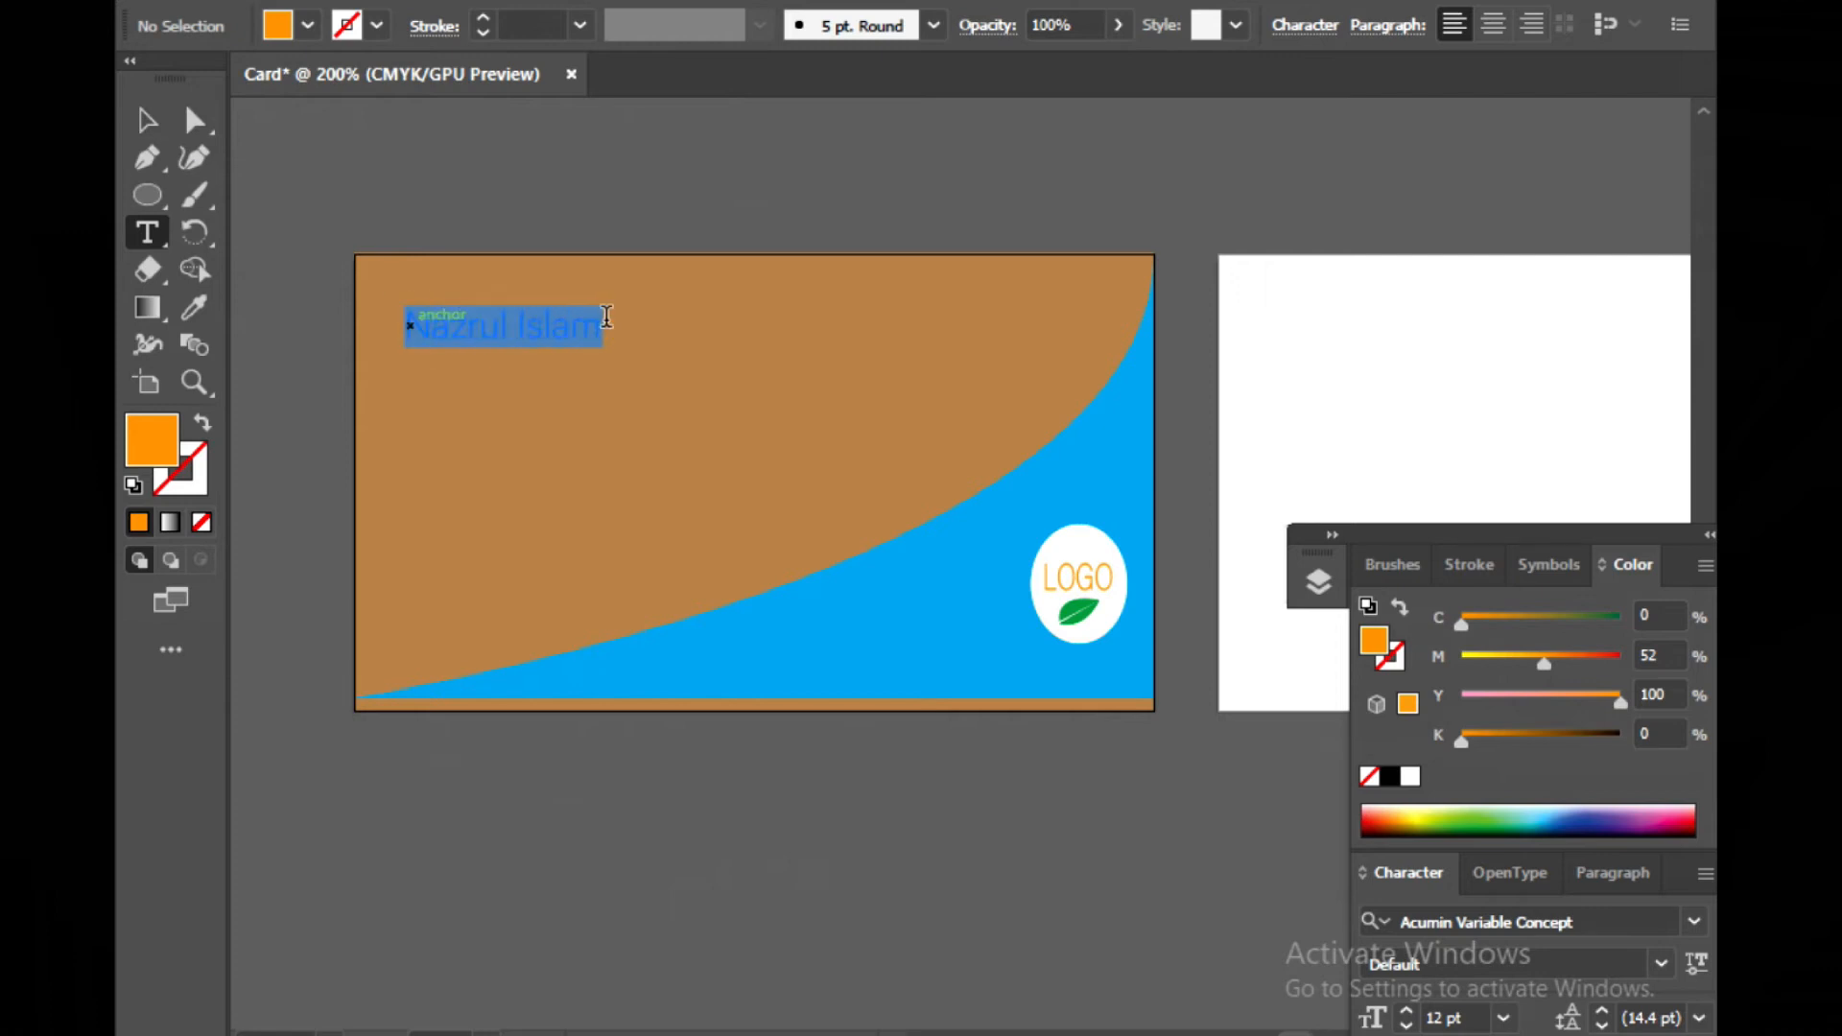
left_click(308, 25)
left_click(376, 169)
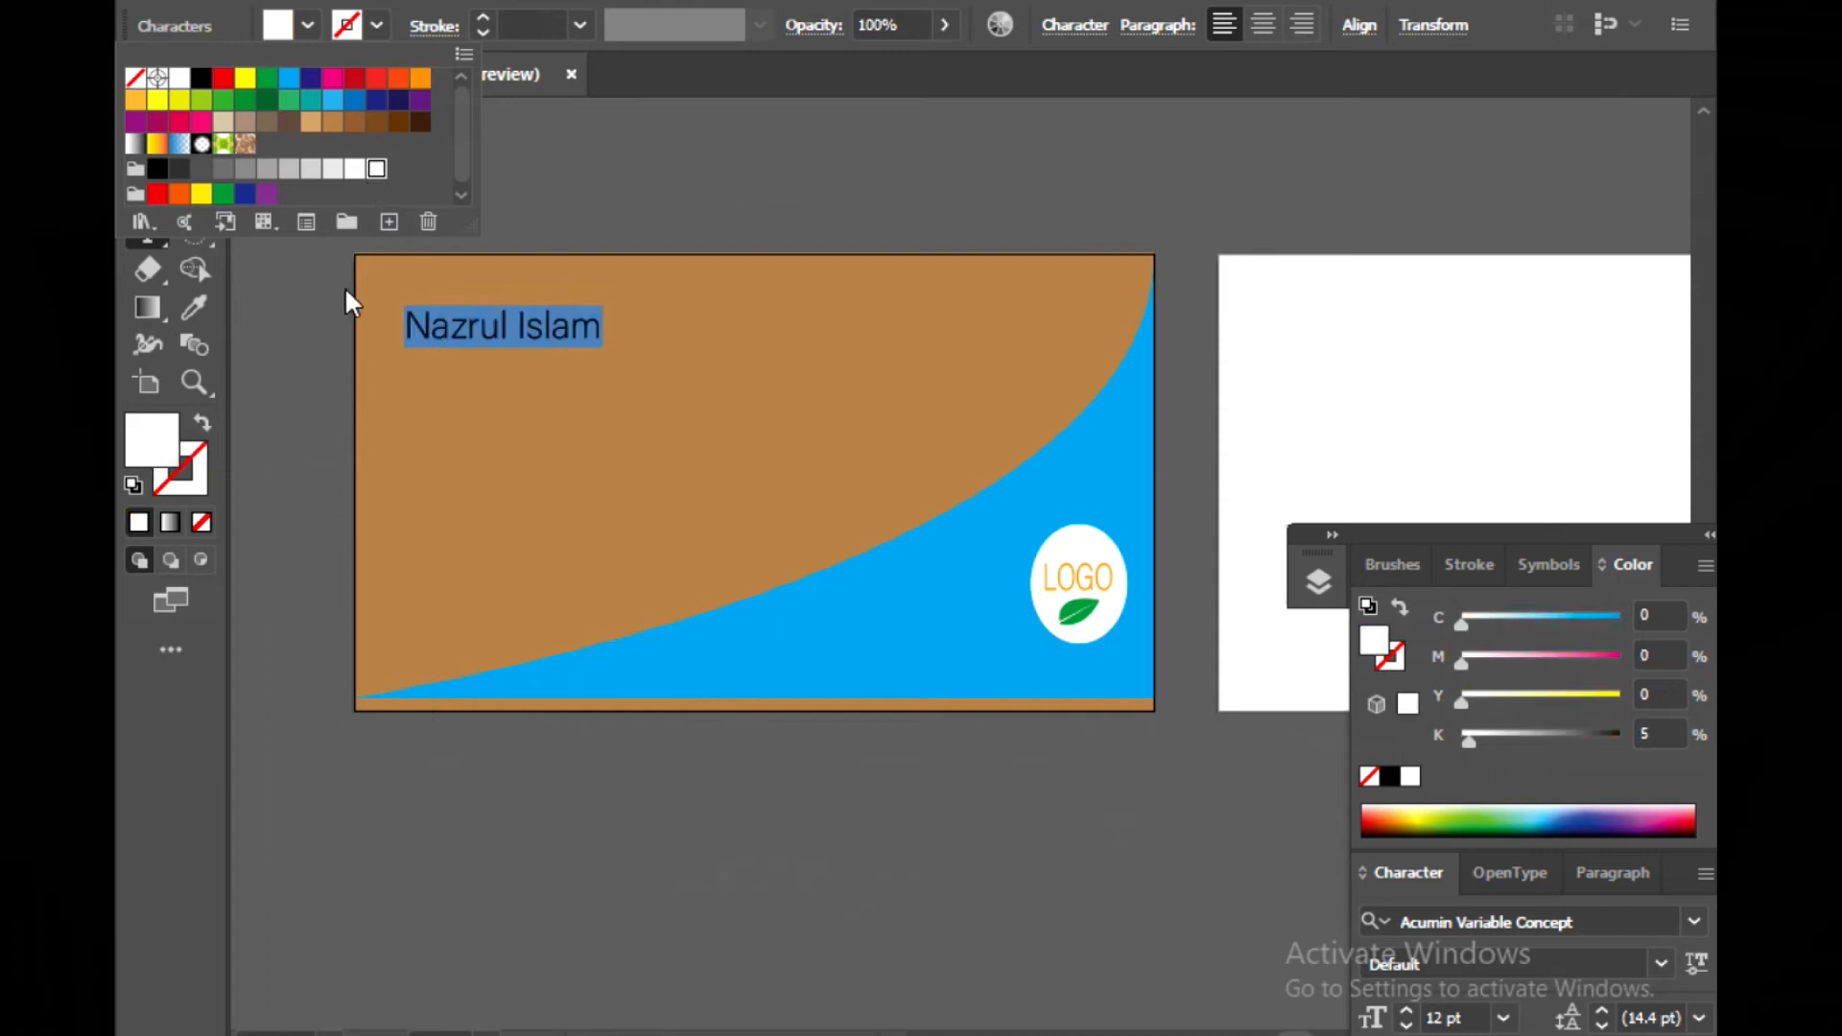
left_click(338, 379)
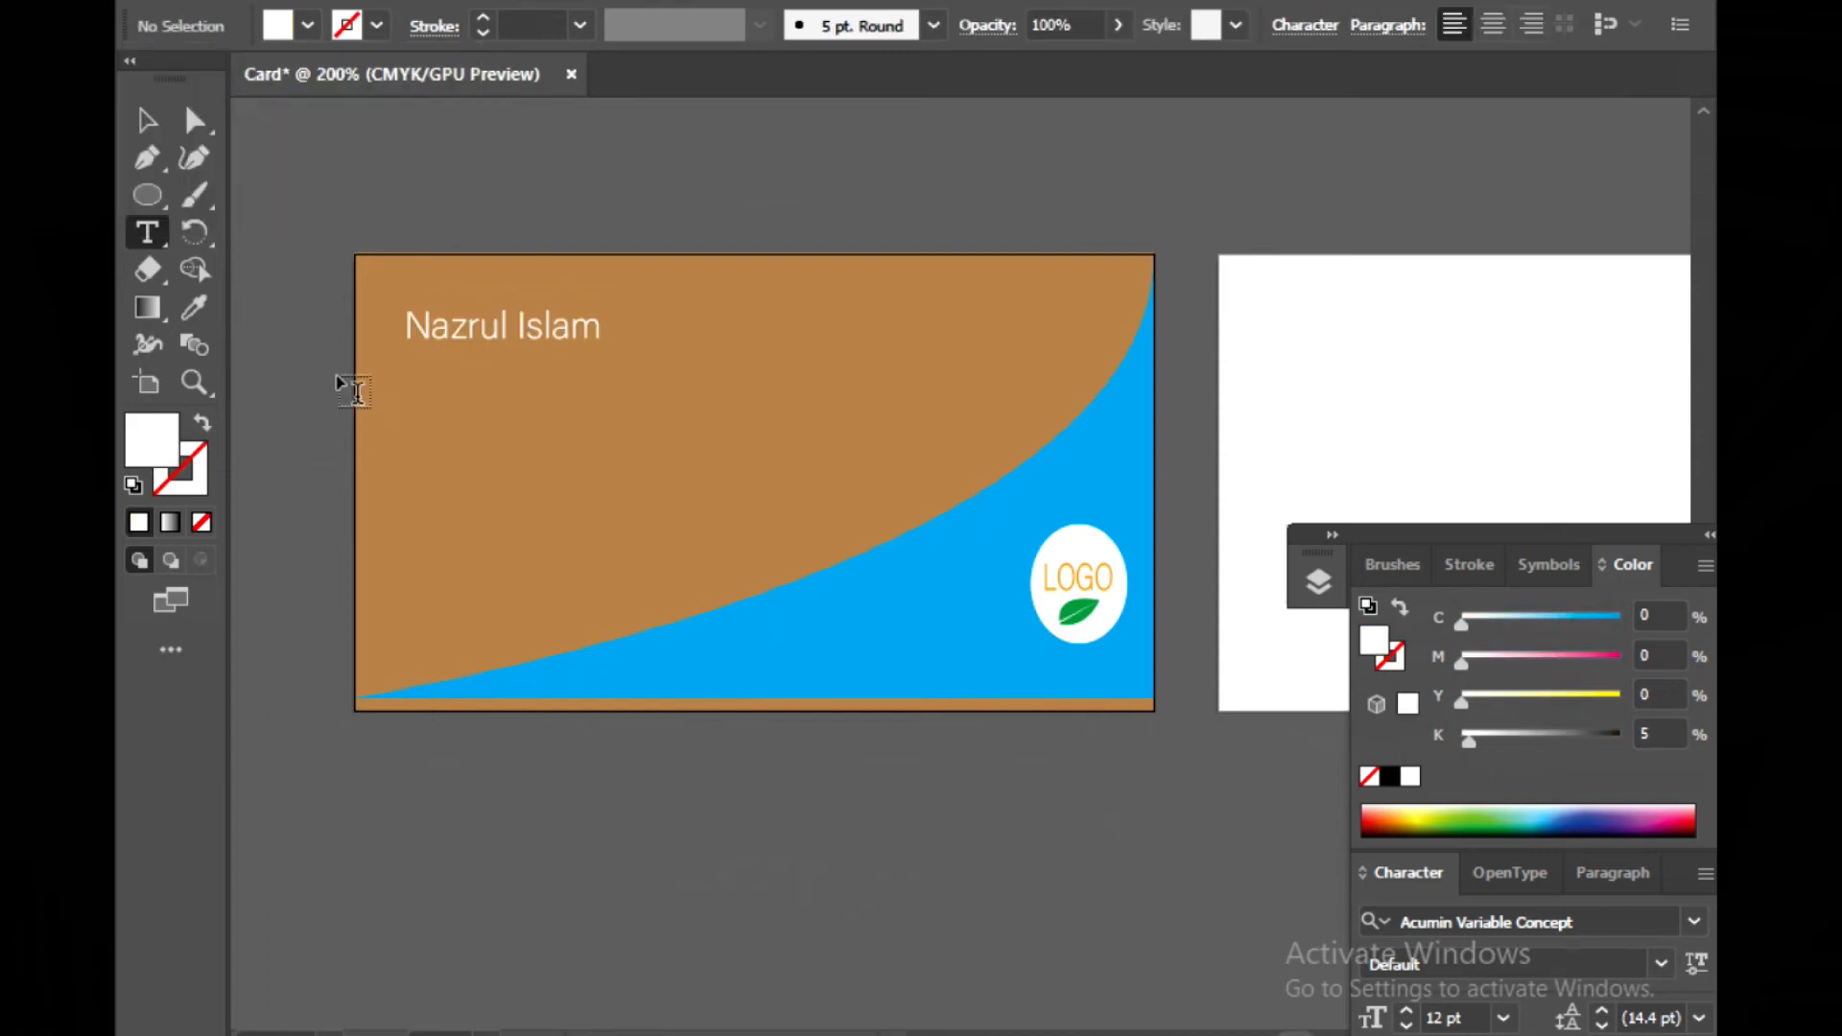
Duplicate the name text to a new line just below the original
left_click(139, 125)
left_click(480, 324)
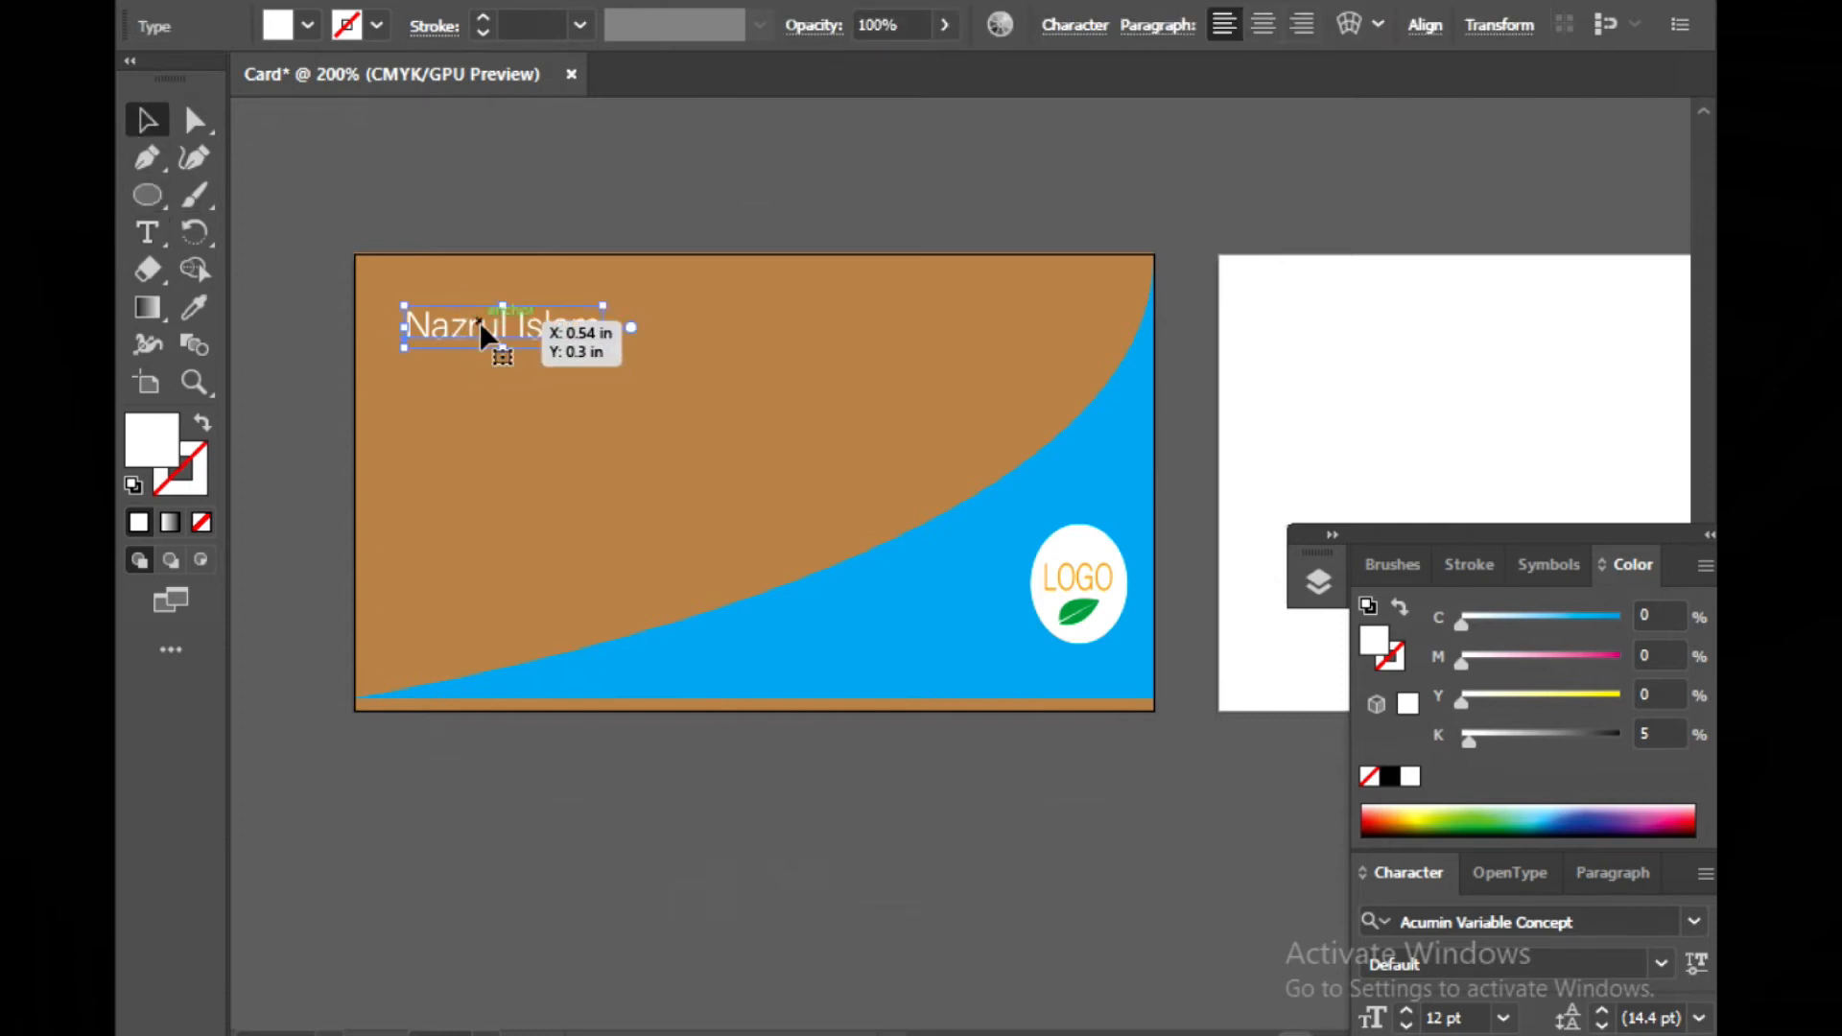
left_click_drag(481, 331, 481, 374)
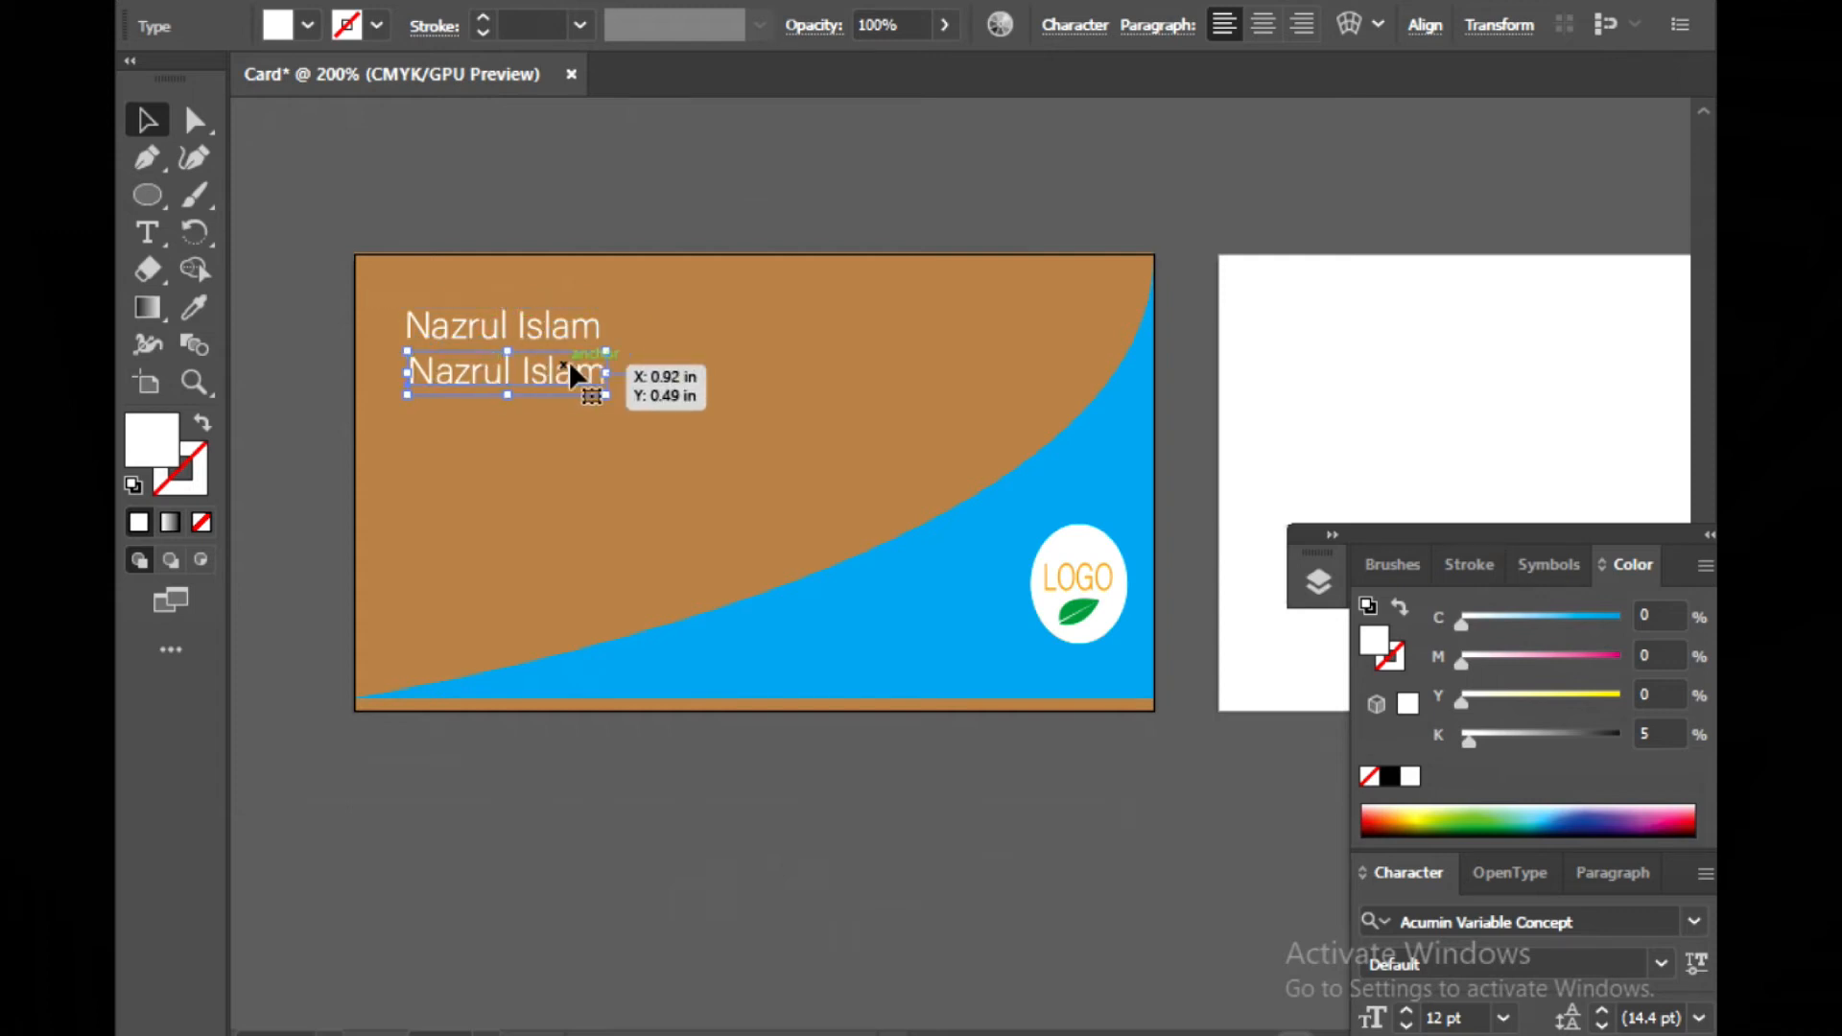
Replace the duplicated line's text with Grapich Deshiner
left_click(153, 230)
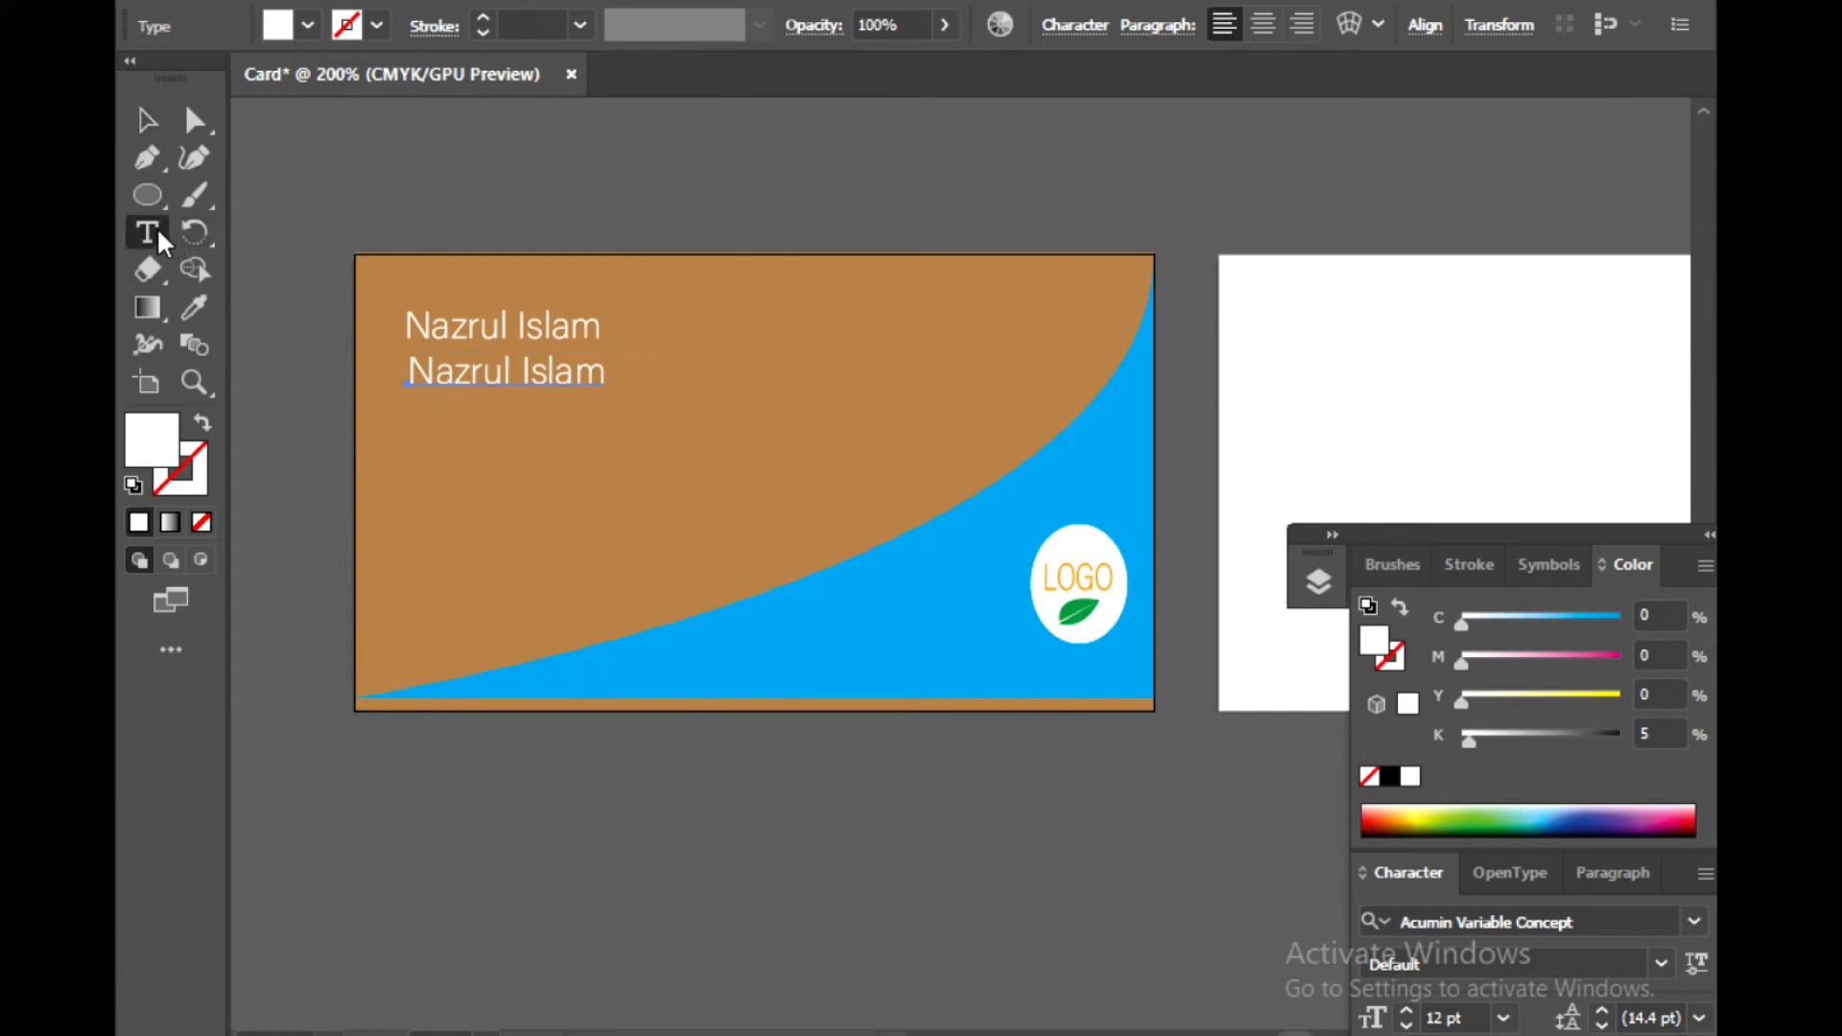
left_click(604, 369)
key("BackSpace")
key("BackSpace")
key("BackSpace")
key("BackSpace")
key("BackSpace")
key("BackSpace")
key("BackSpace")
key("BackSpace")
key("BackSpace")
key("BackSpace")
key("BackSpace")
key("BackSpace")
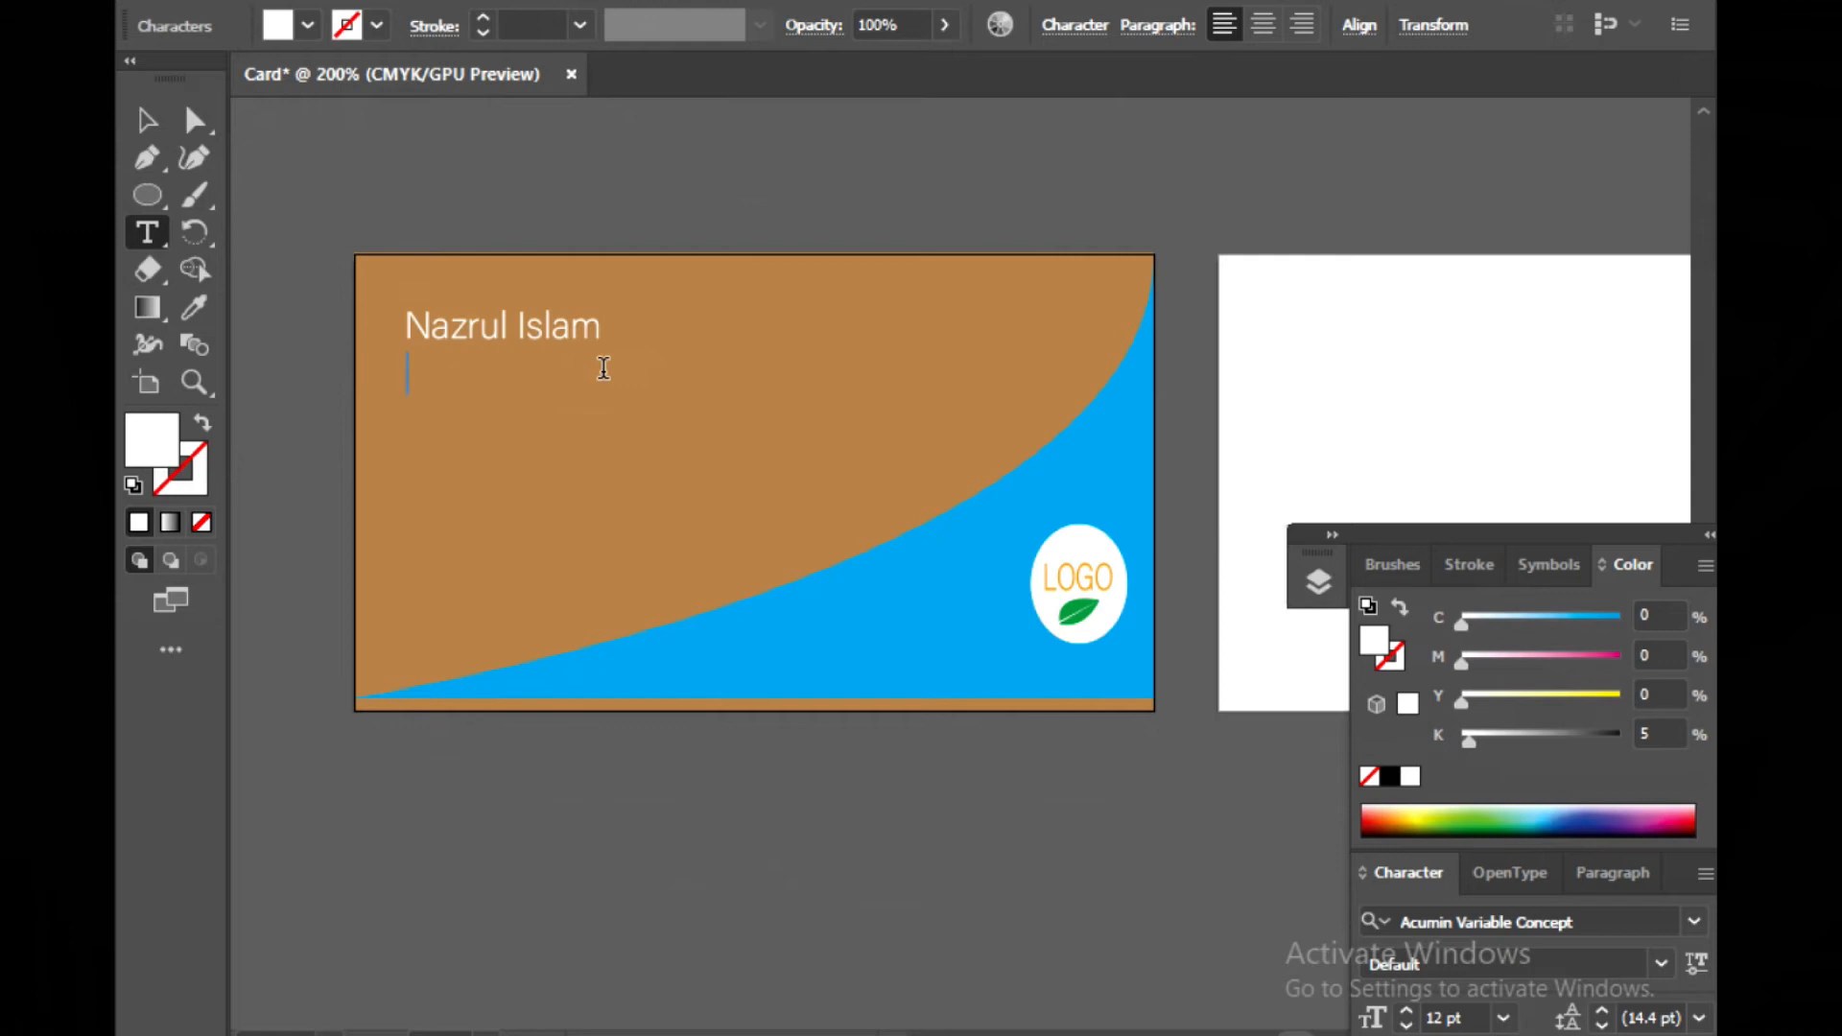
type("Grapich")
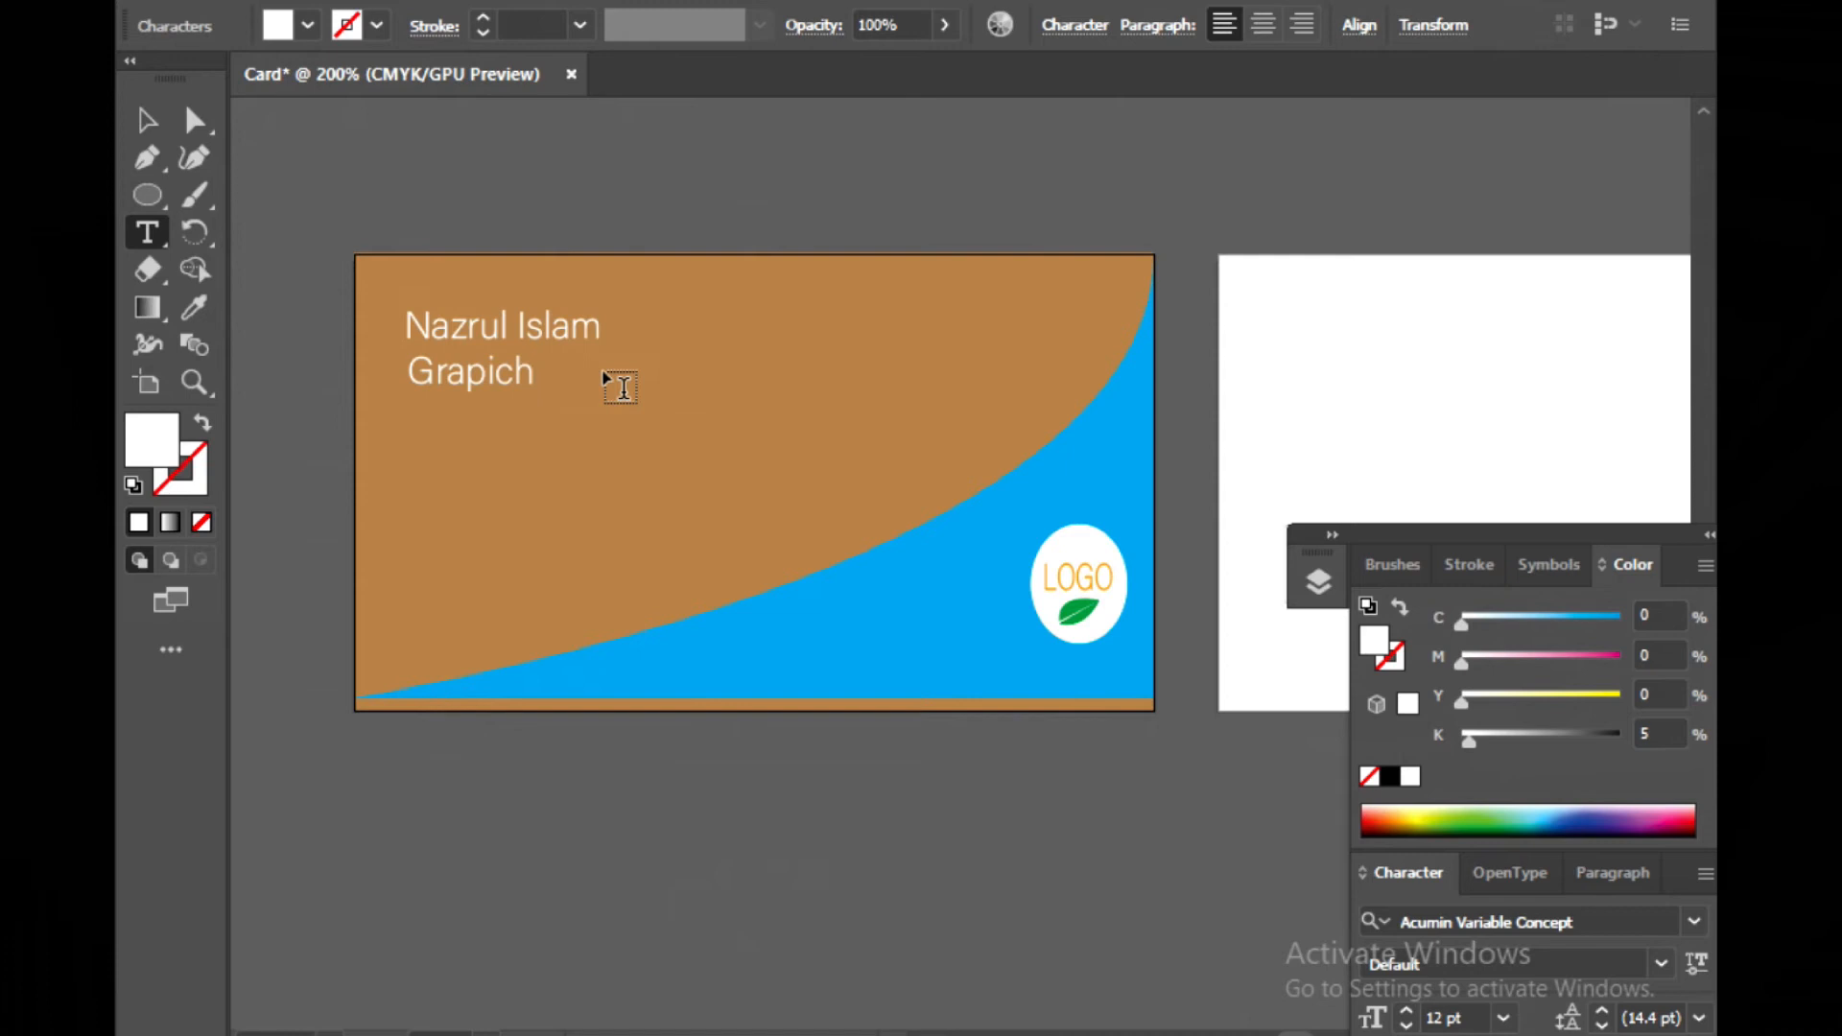
type("Desiner")
left_click(608, 371)
type("h")
left_click(147, 123)
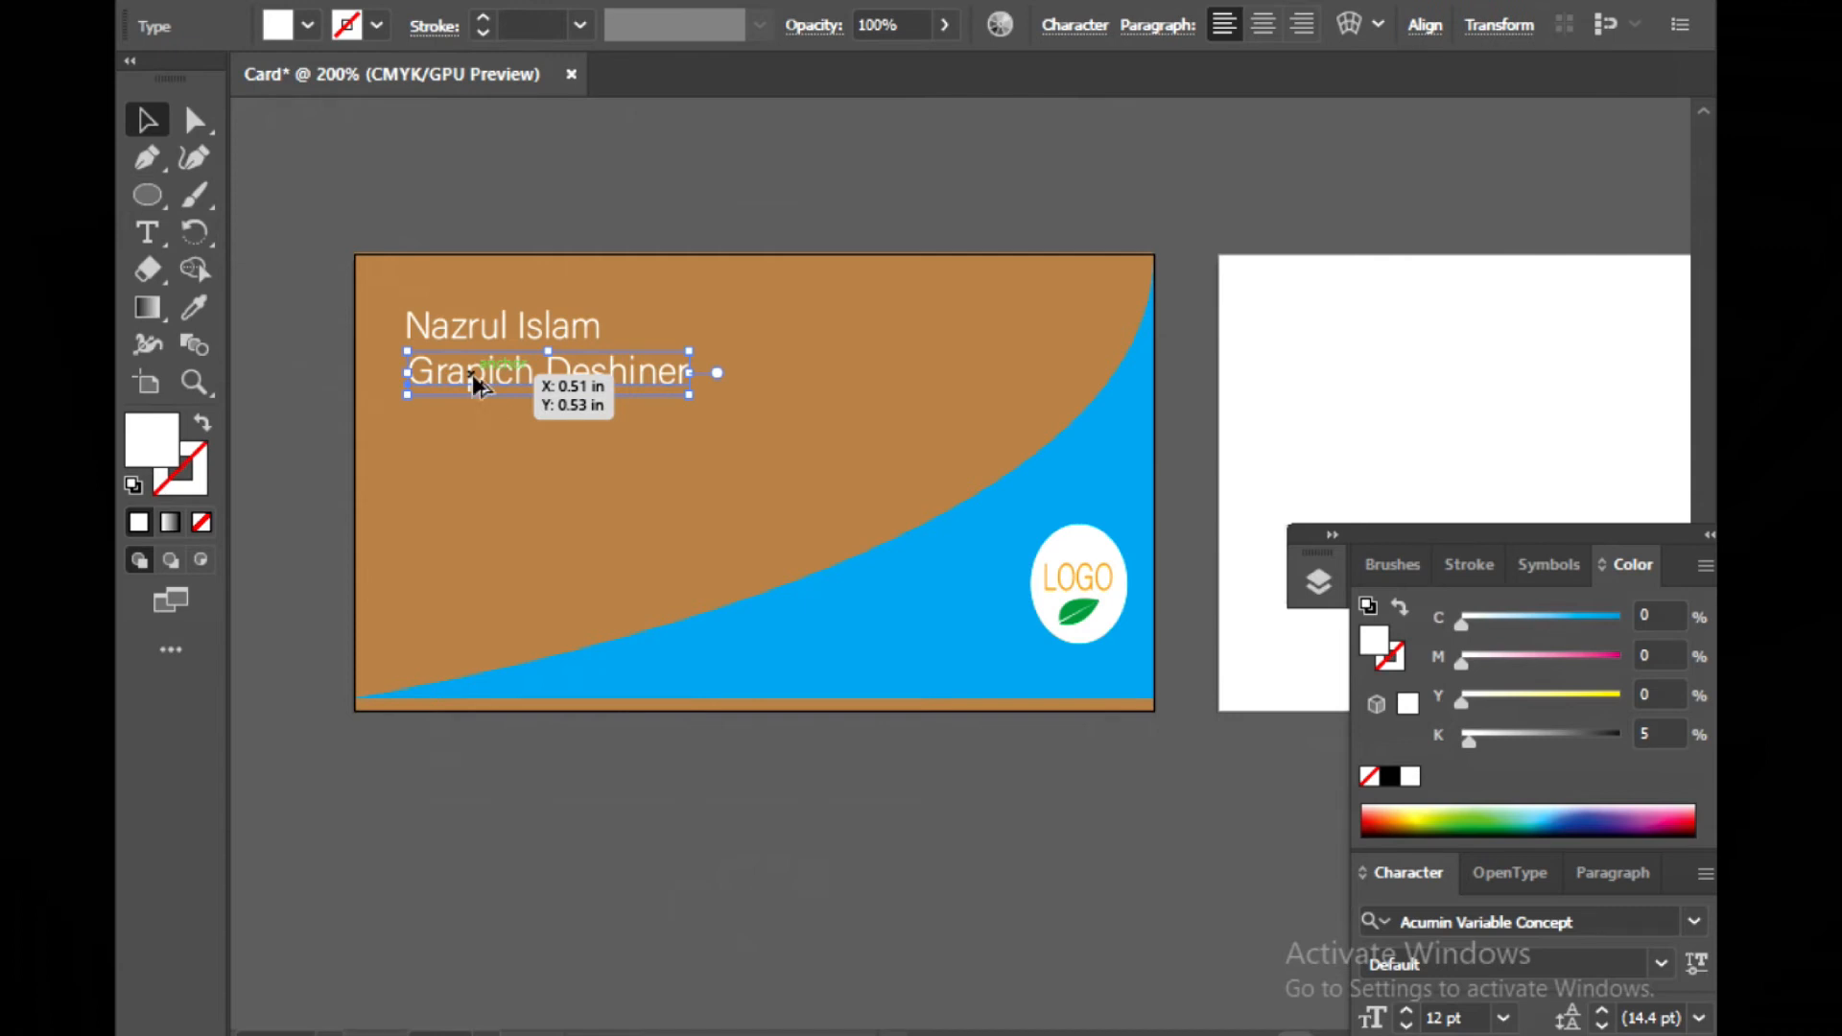
Duplicate the job title line below it and replace the copy's text with the cardholder's e-mail address
left_click_drag(472, 375, 472, 424)
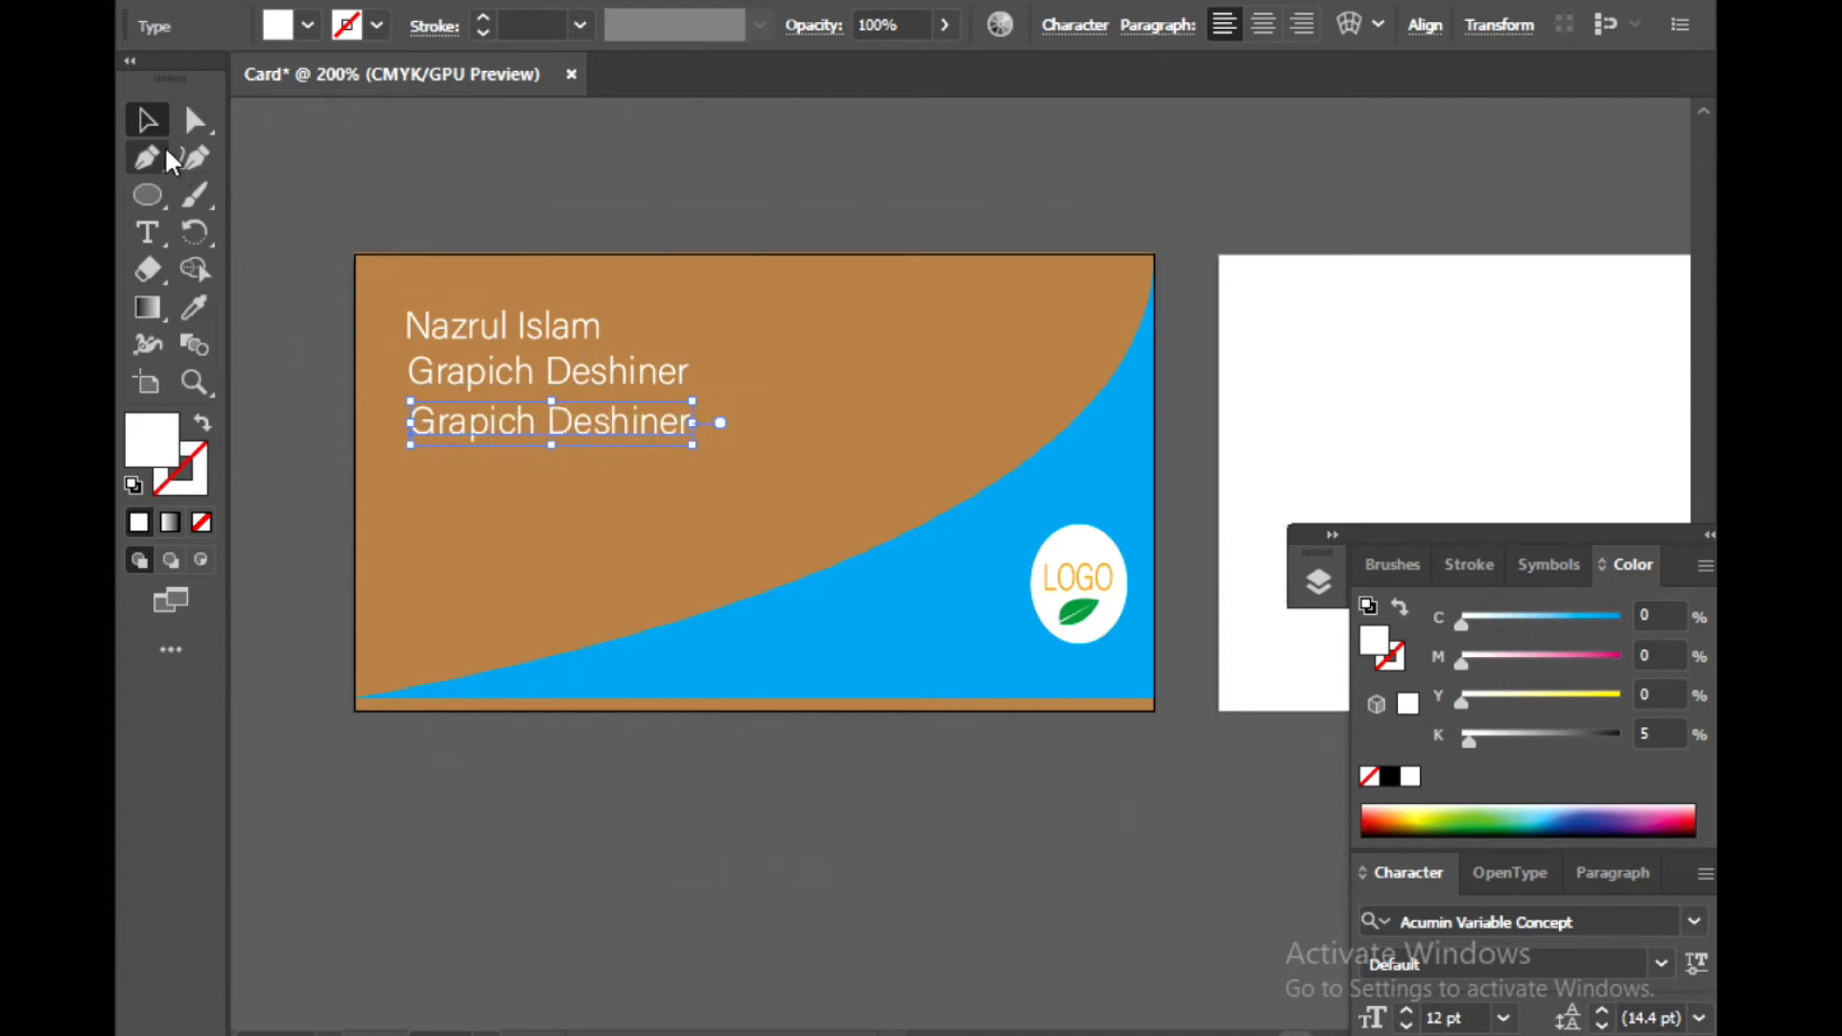
left_click(164, 242)
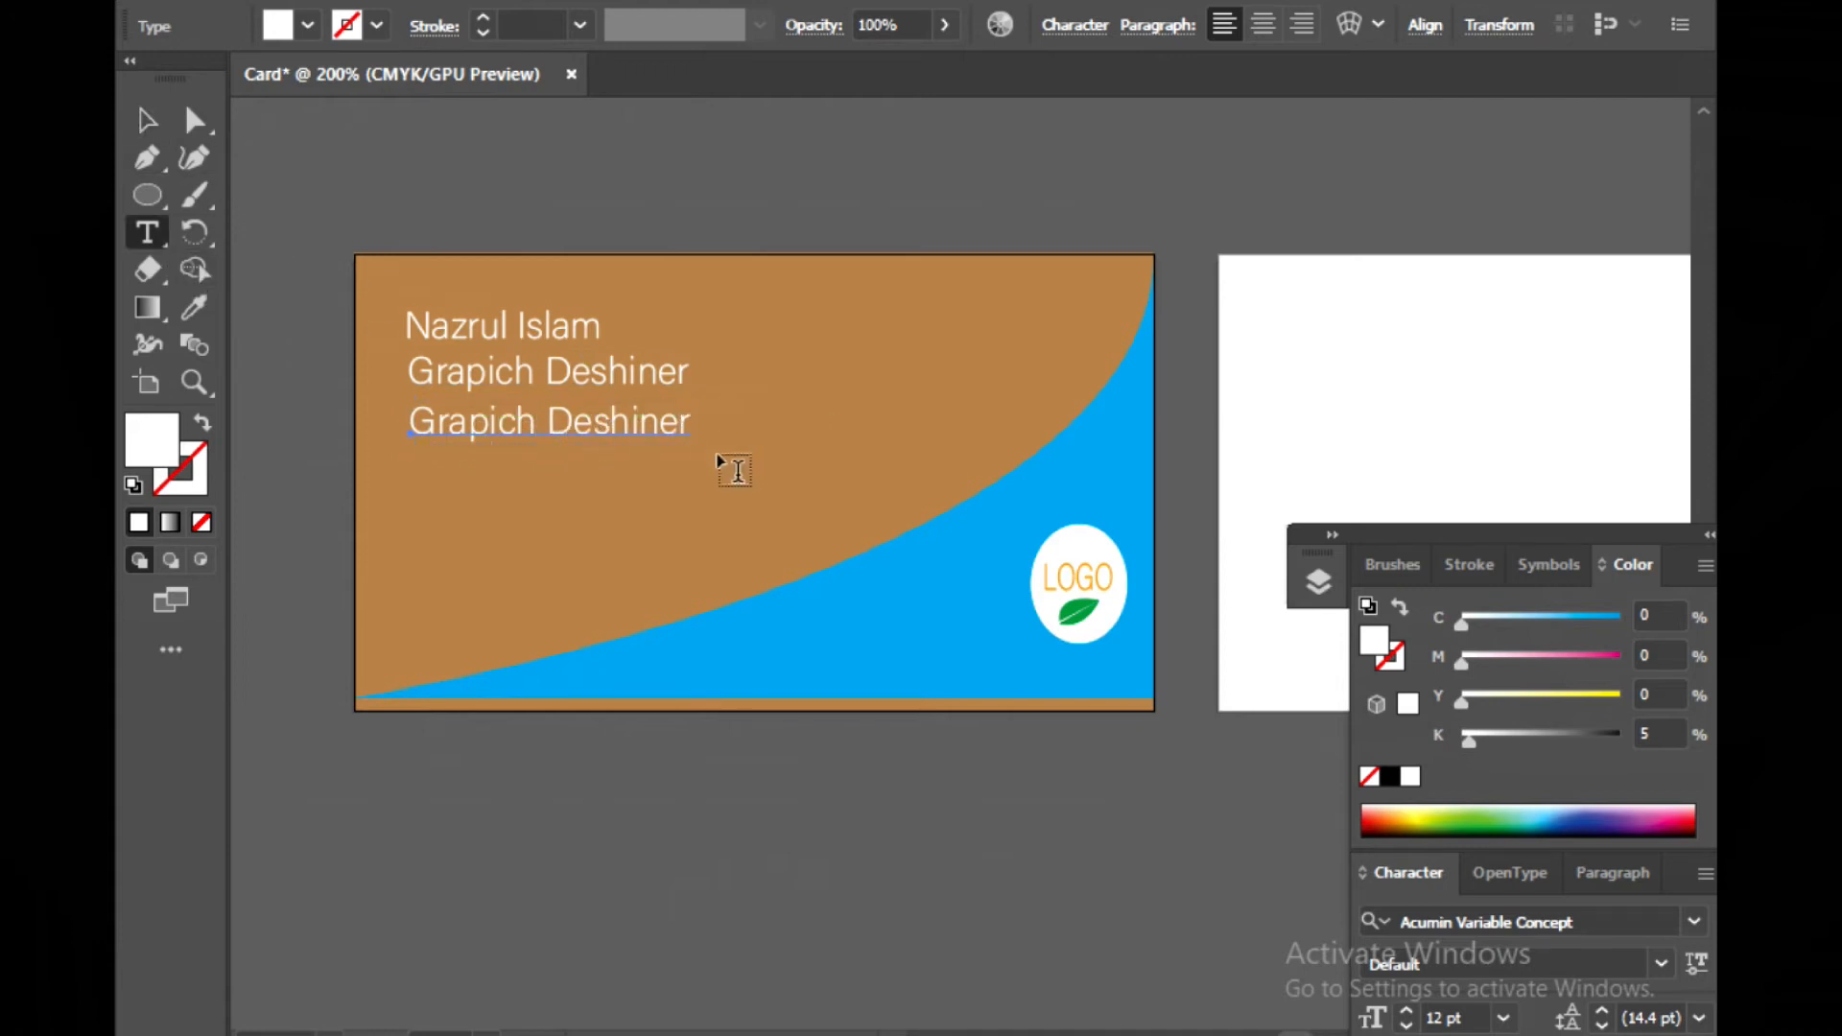
left_click(688, 413)
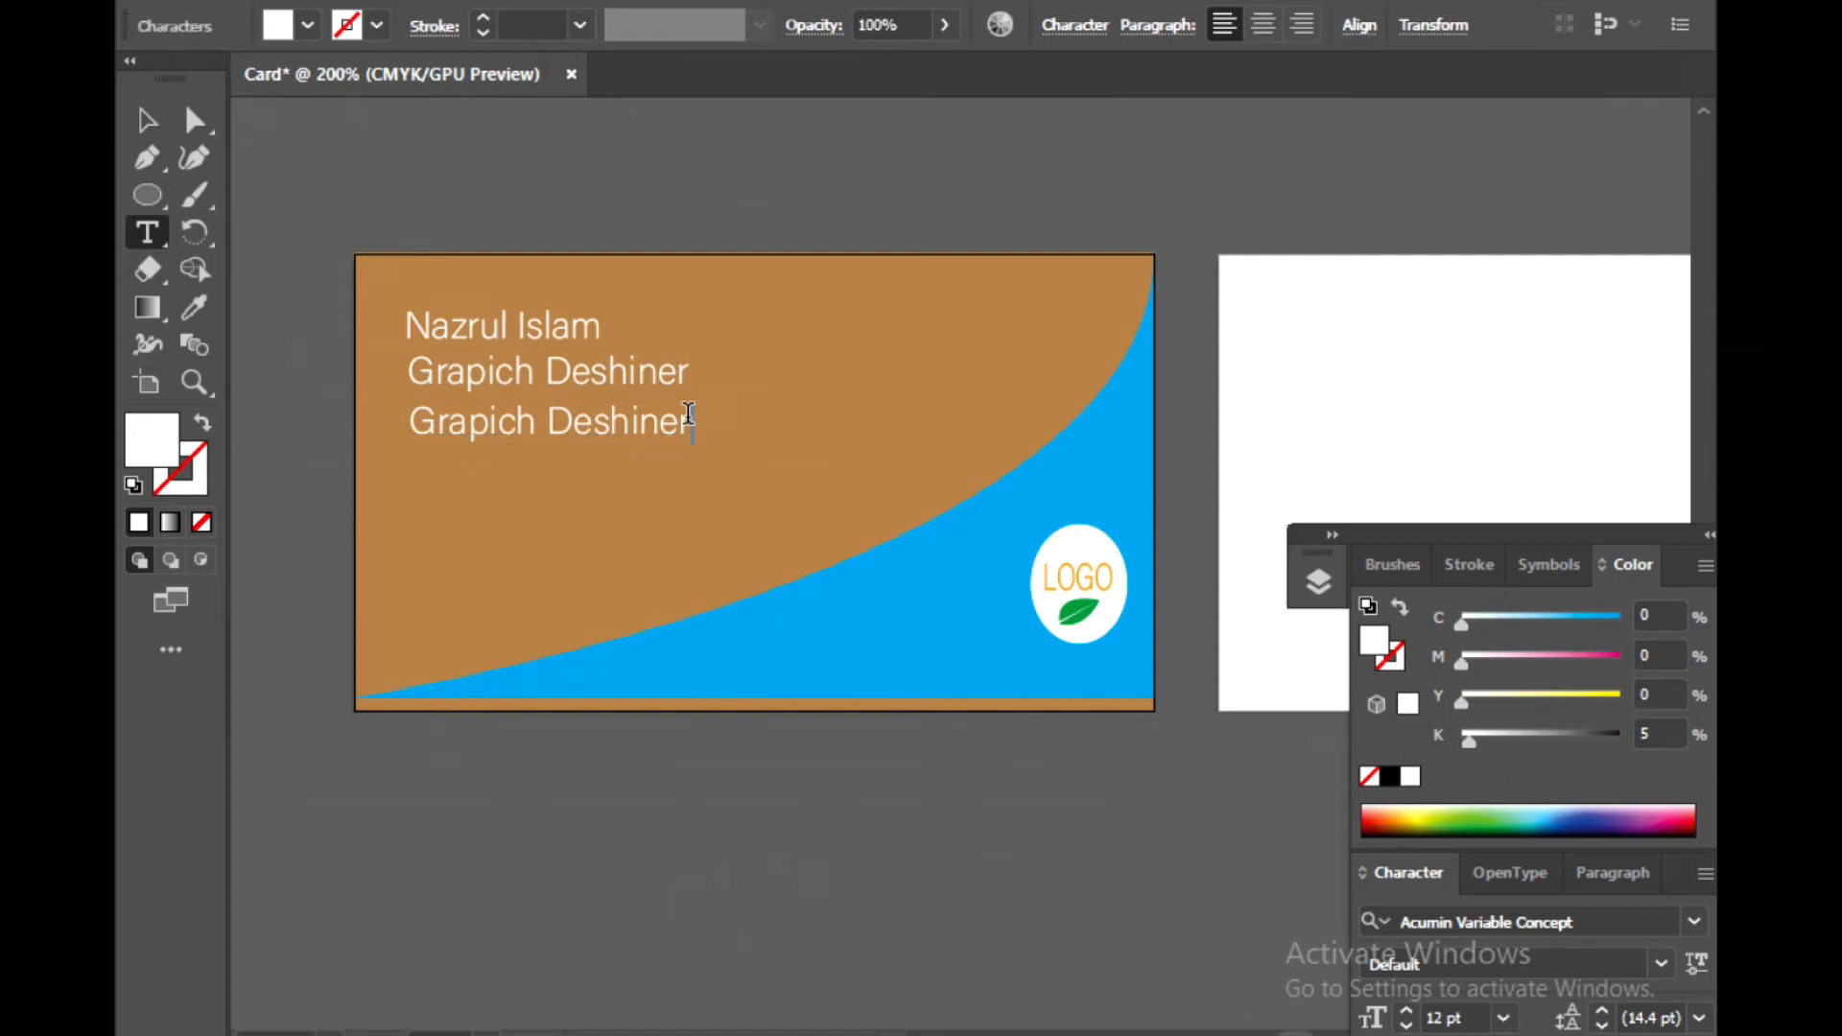
key("BackSpace")
key("BackSpace")
key("BackSpace")
key("BackSpace")
key("BackSpace")
key("BackSpace")
key("BackSpace")
key("BackSpace")
key("BackSpace")
key("BackSpace")
key("BackSpace")
key("BackSpace")
key("BackSpace")
key("BackSpace")
key("BackSpace")
key("BackSpace")
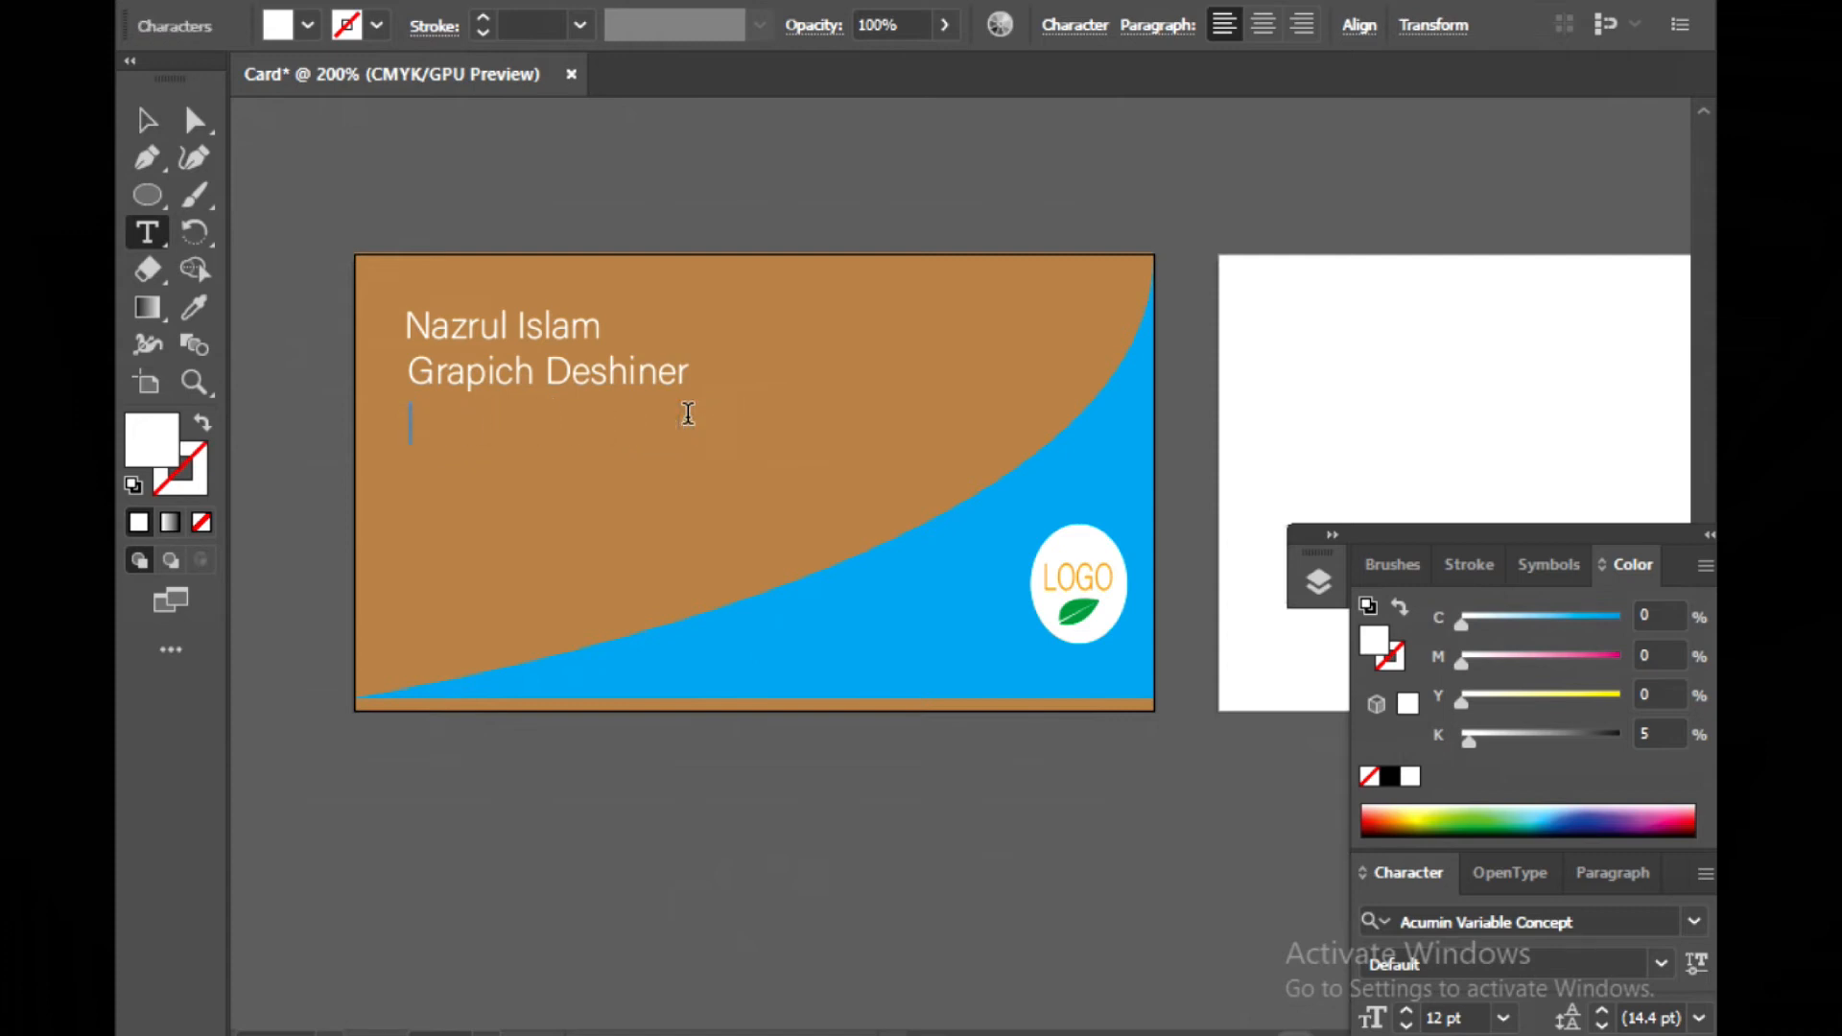
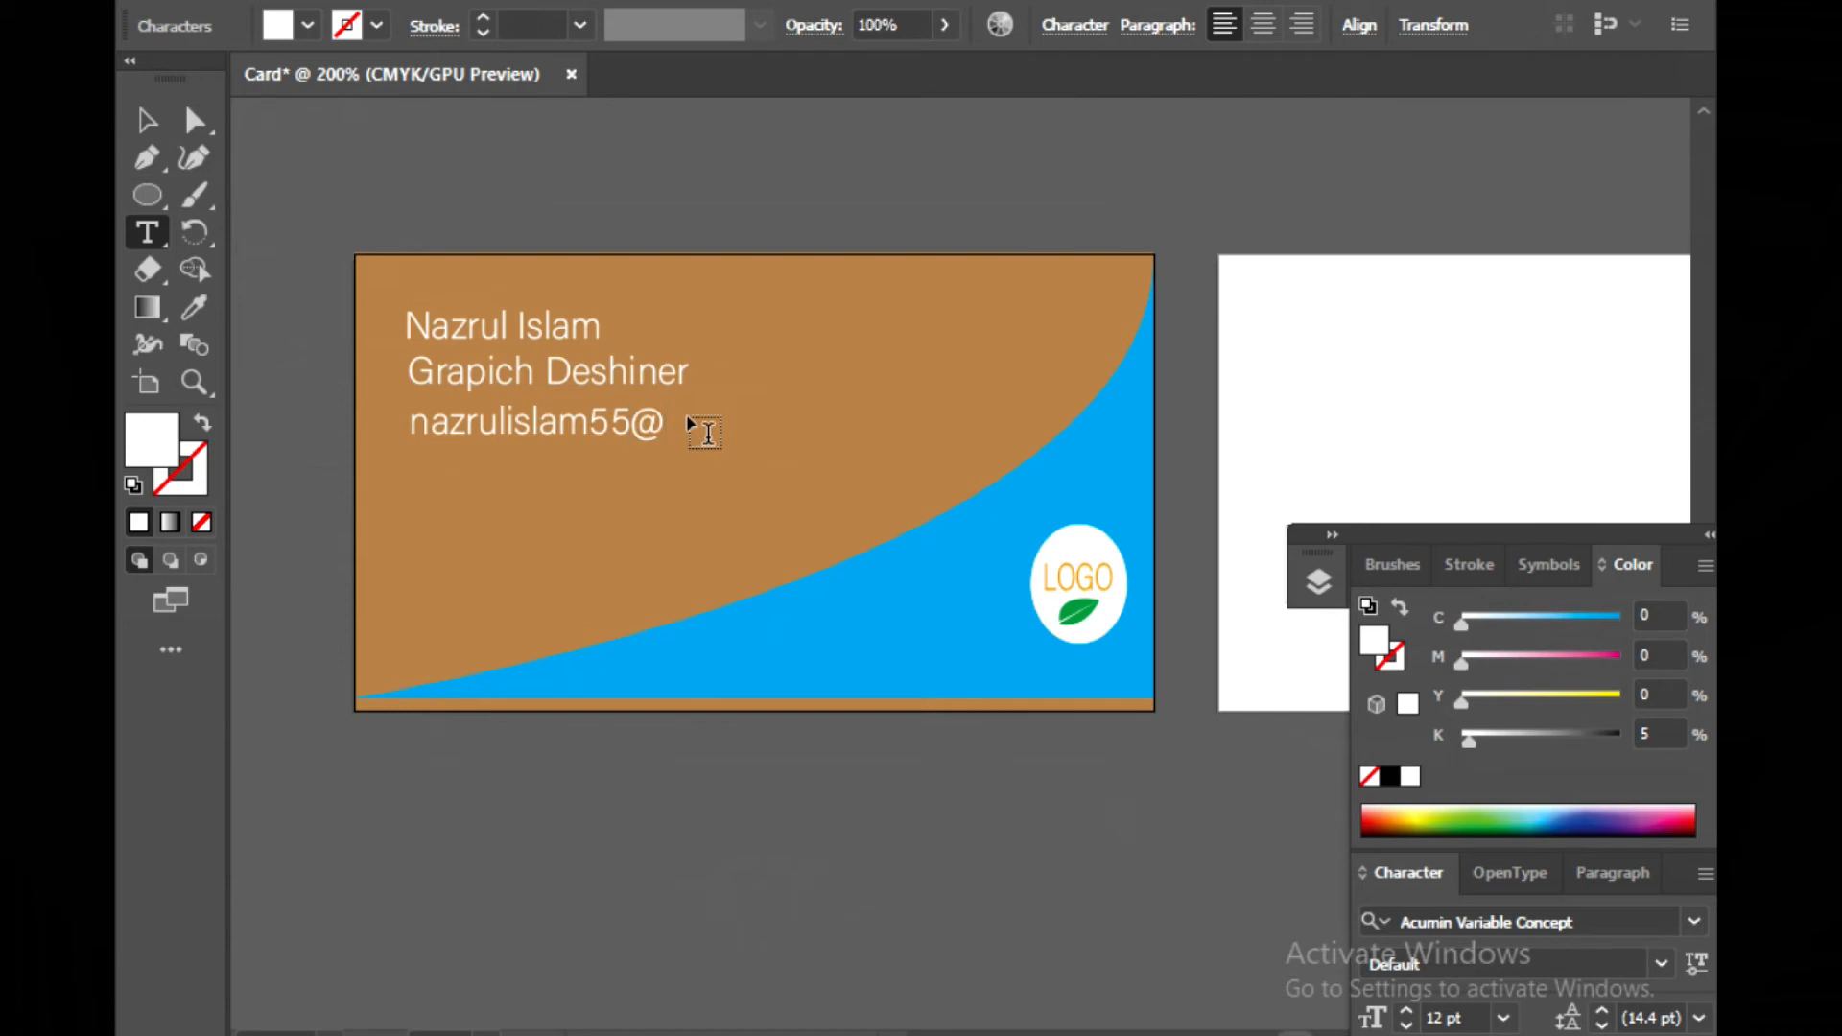
left_click(148, 123)
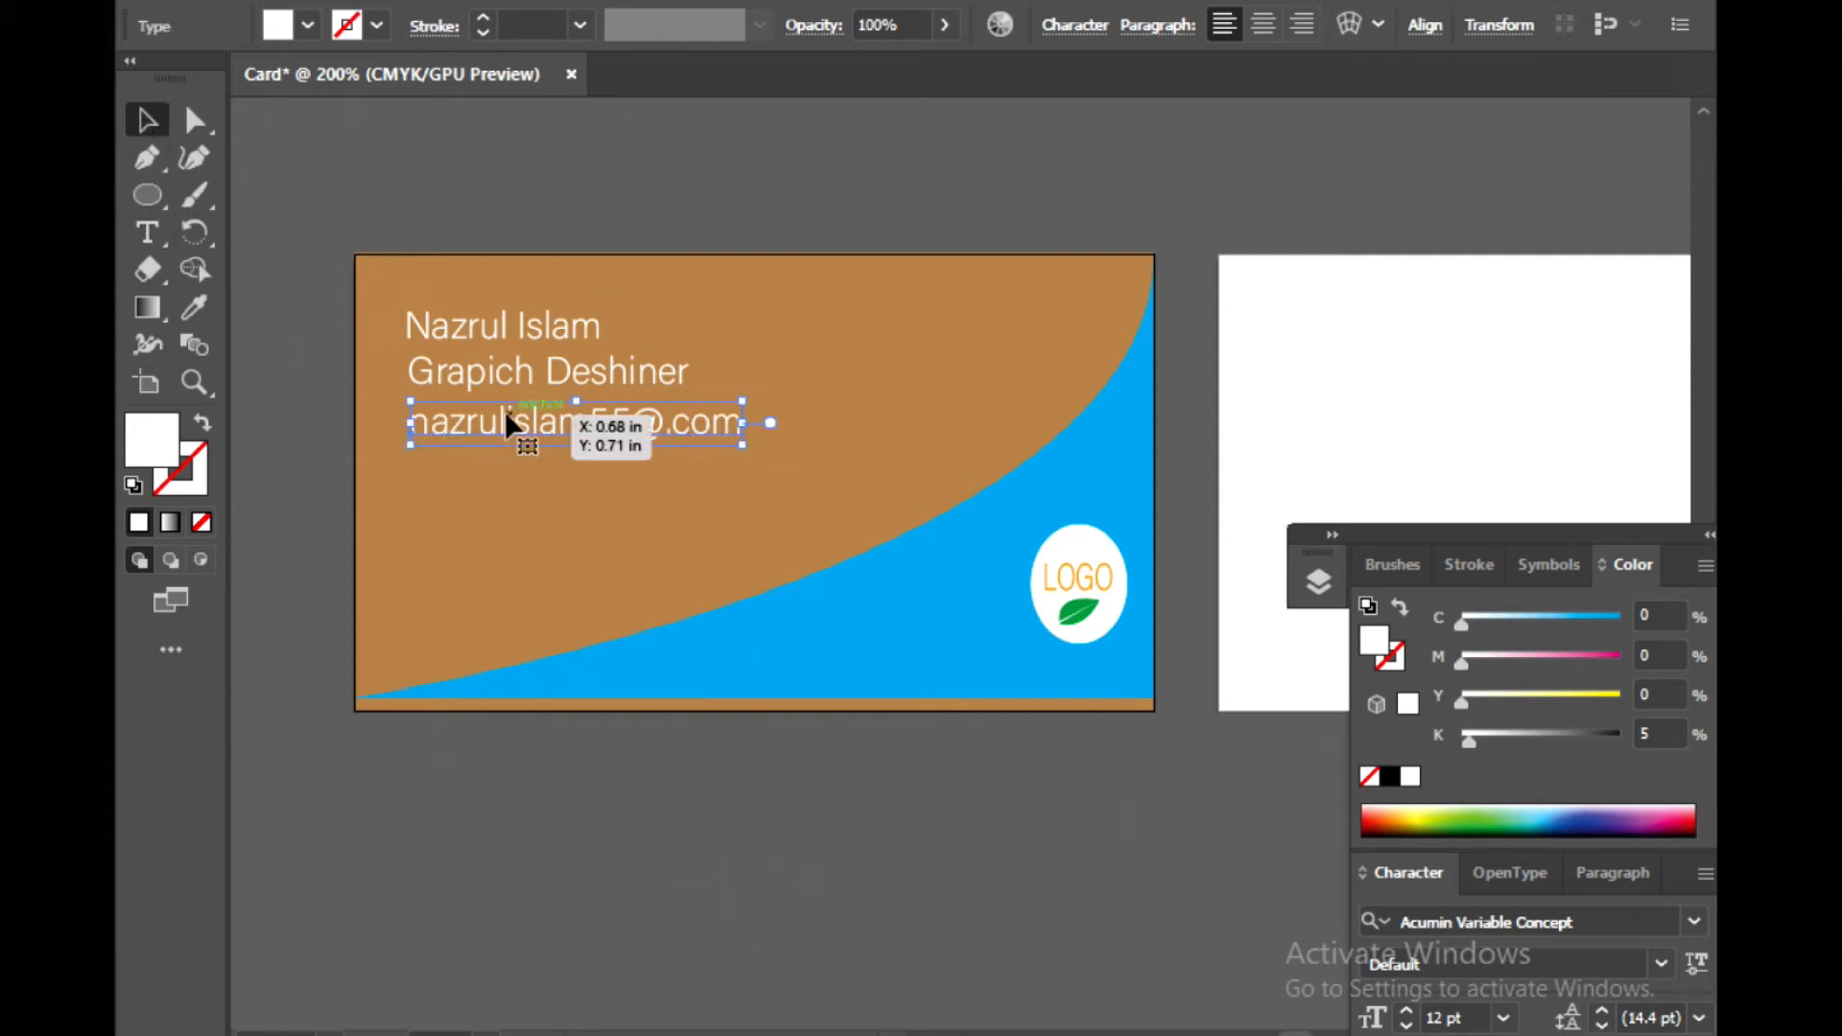
Duplicate the e-mail line below it and replace the copy's text with the cardholder's address
left_click_drag(507, 415, 504, 464)
left_click(149, 233)
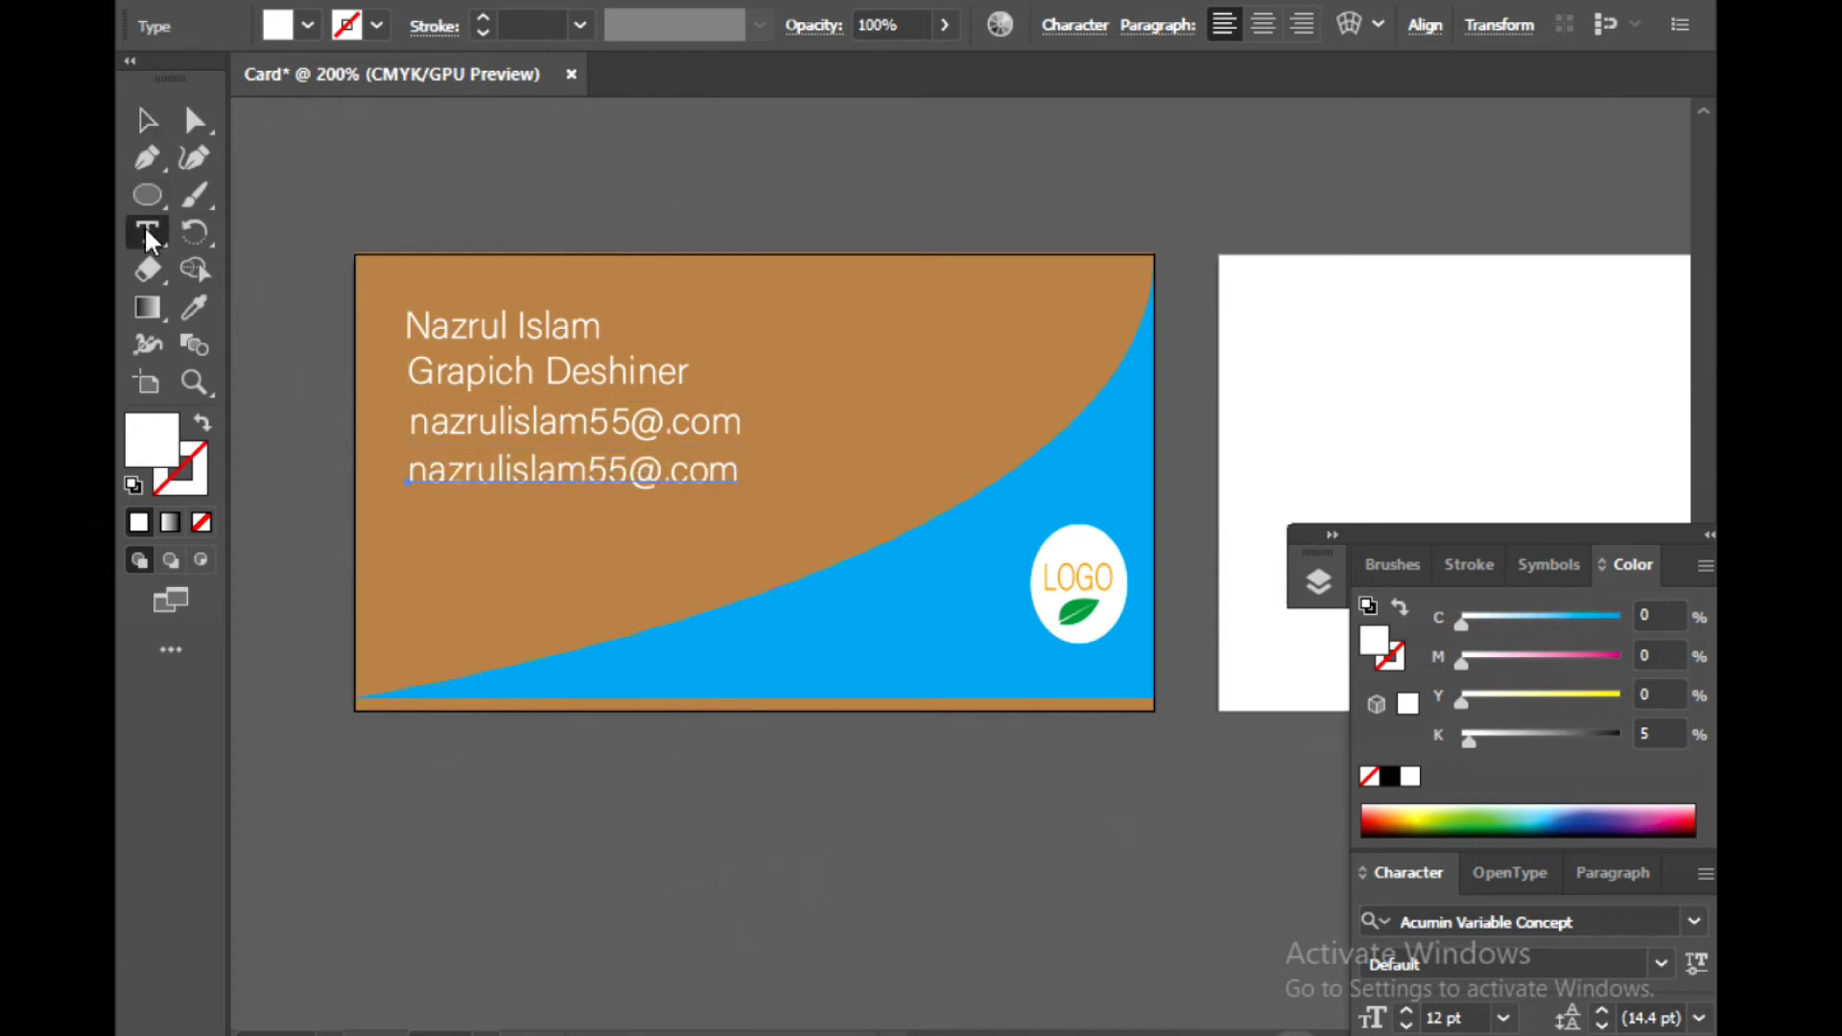
left_click(741, 469)
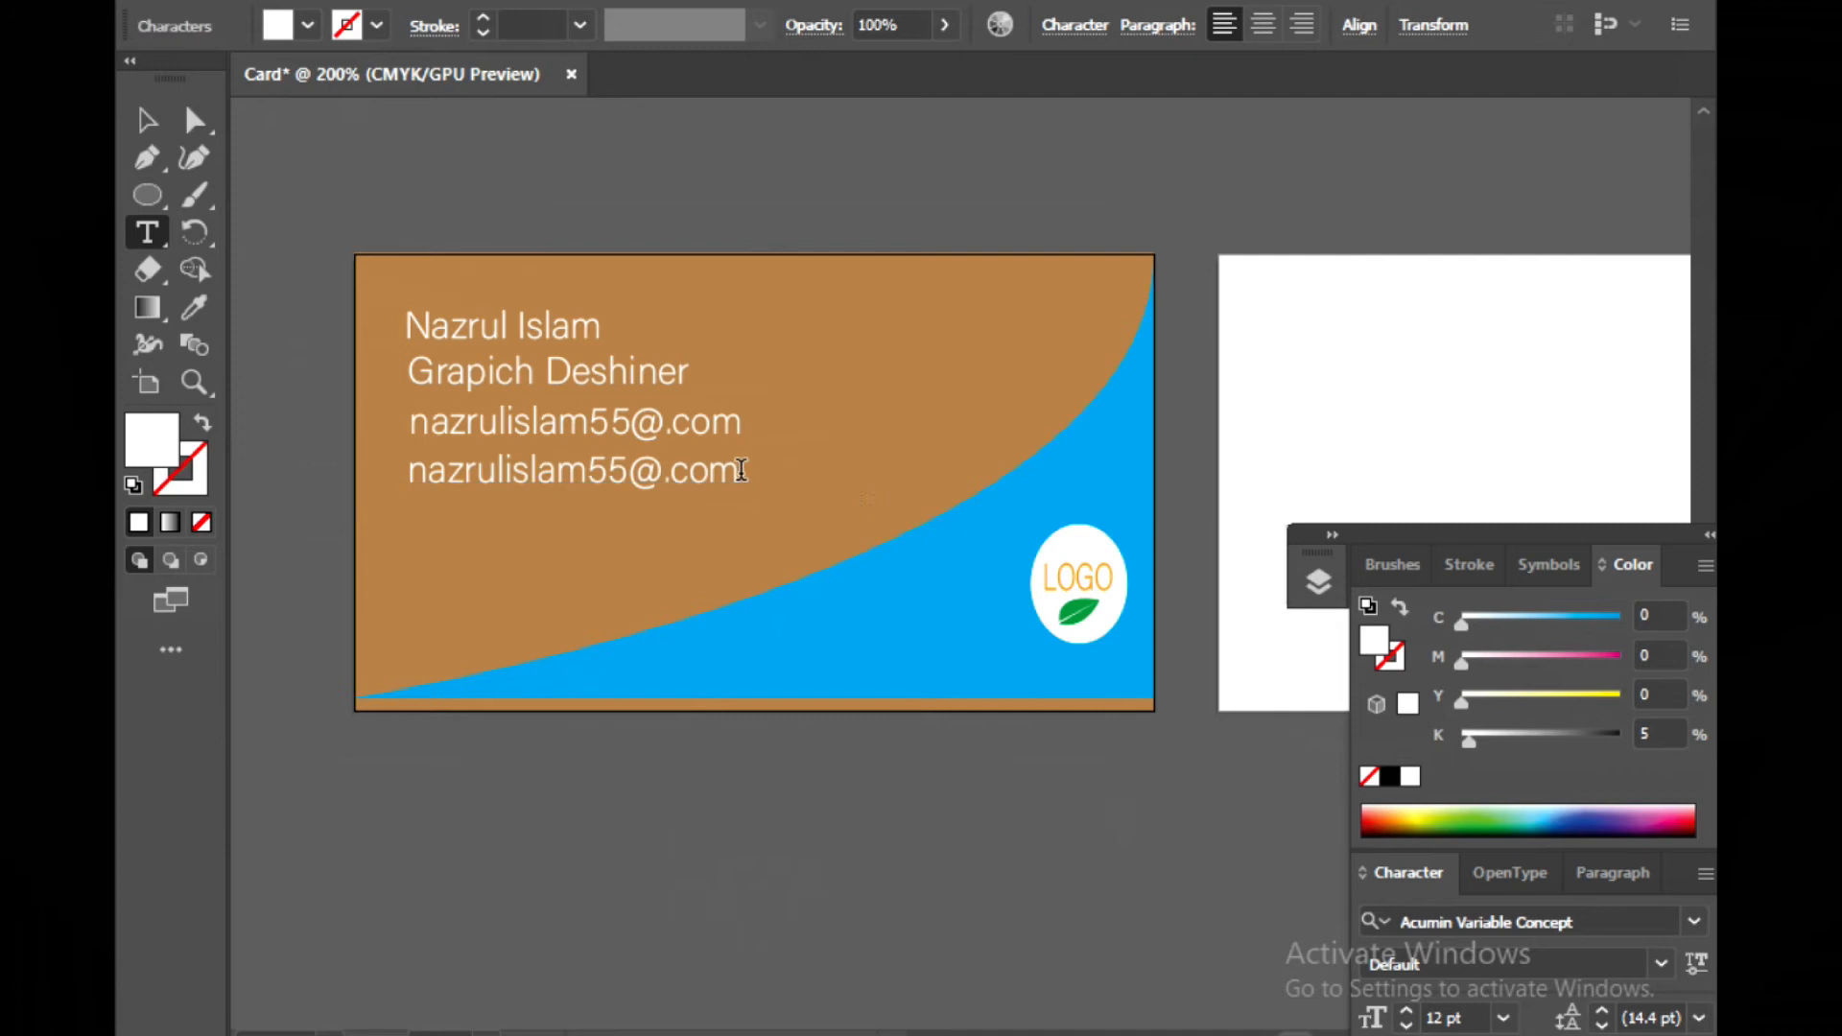
key("BackSpace")
key("BackSpace")
key("BackSpace")
key("BackSpace")
key("BackSpace")
key("BackSpace")
key("BackSpace")
key("BackSpace")
key("BackSpace")
key("BackSpace")
key("BackSpace")
key("BackSpace")
key("BackSpace")
key("BackSpace")
key("BackSpace")
key("BackSpace")
key("BackSpace")
key("BackSpace")
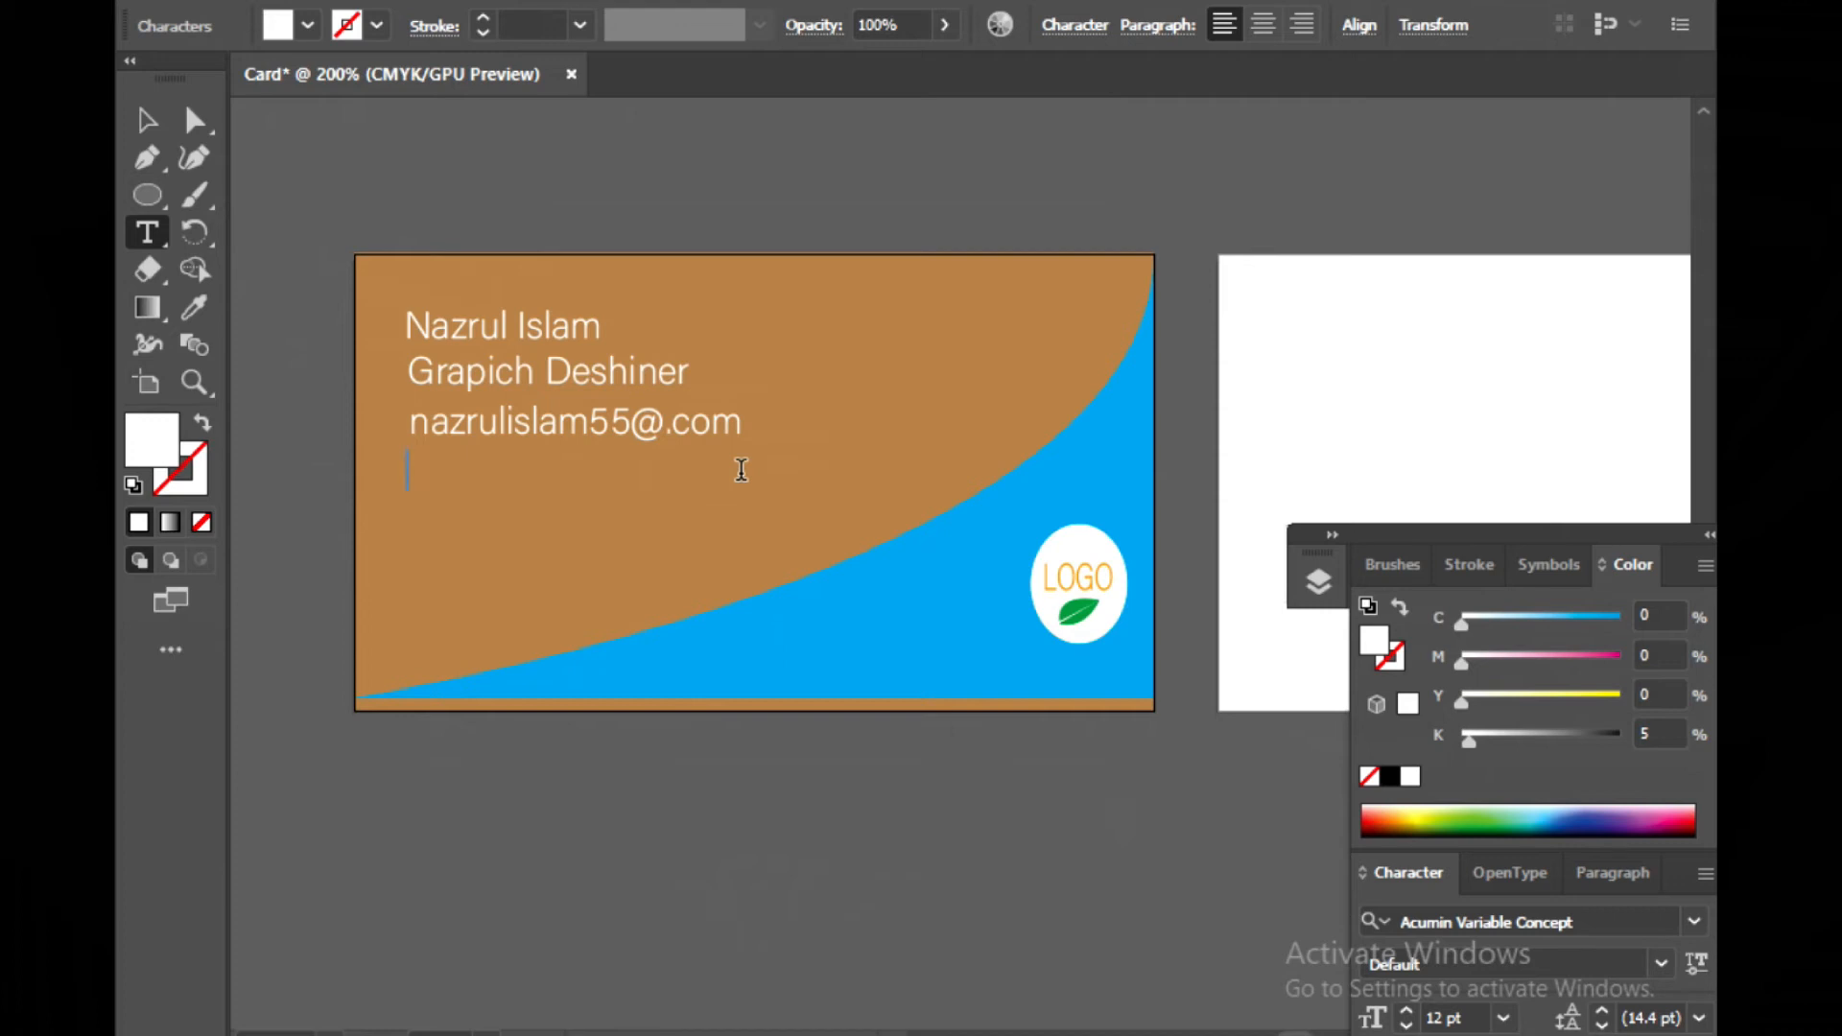
type("Dhaka,Ba")
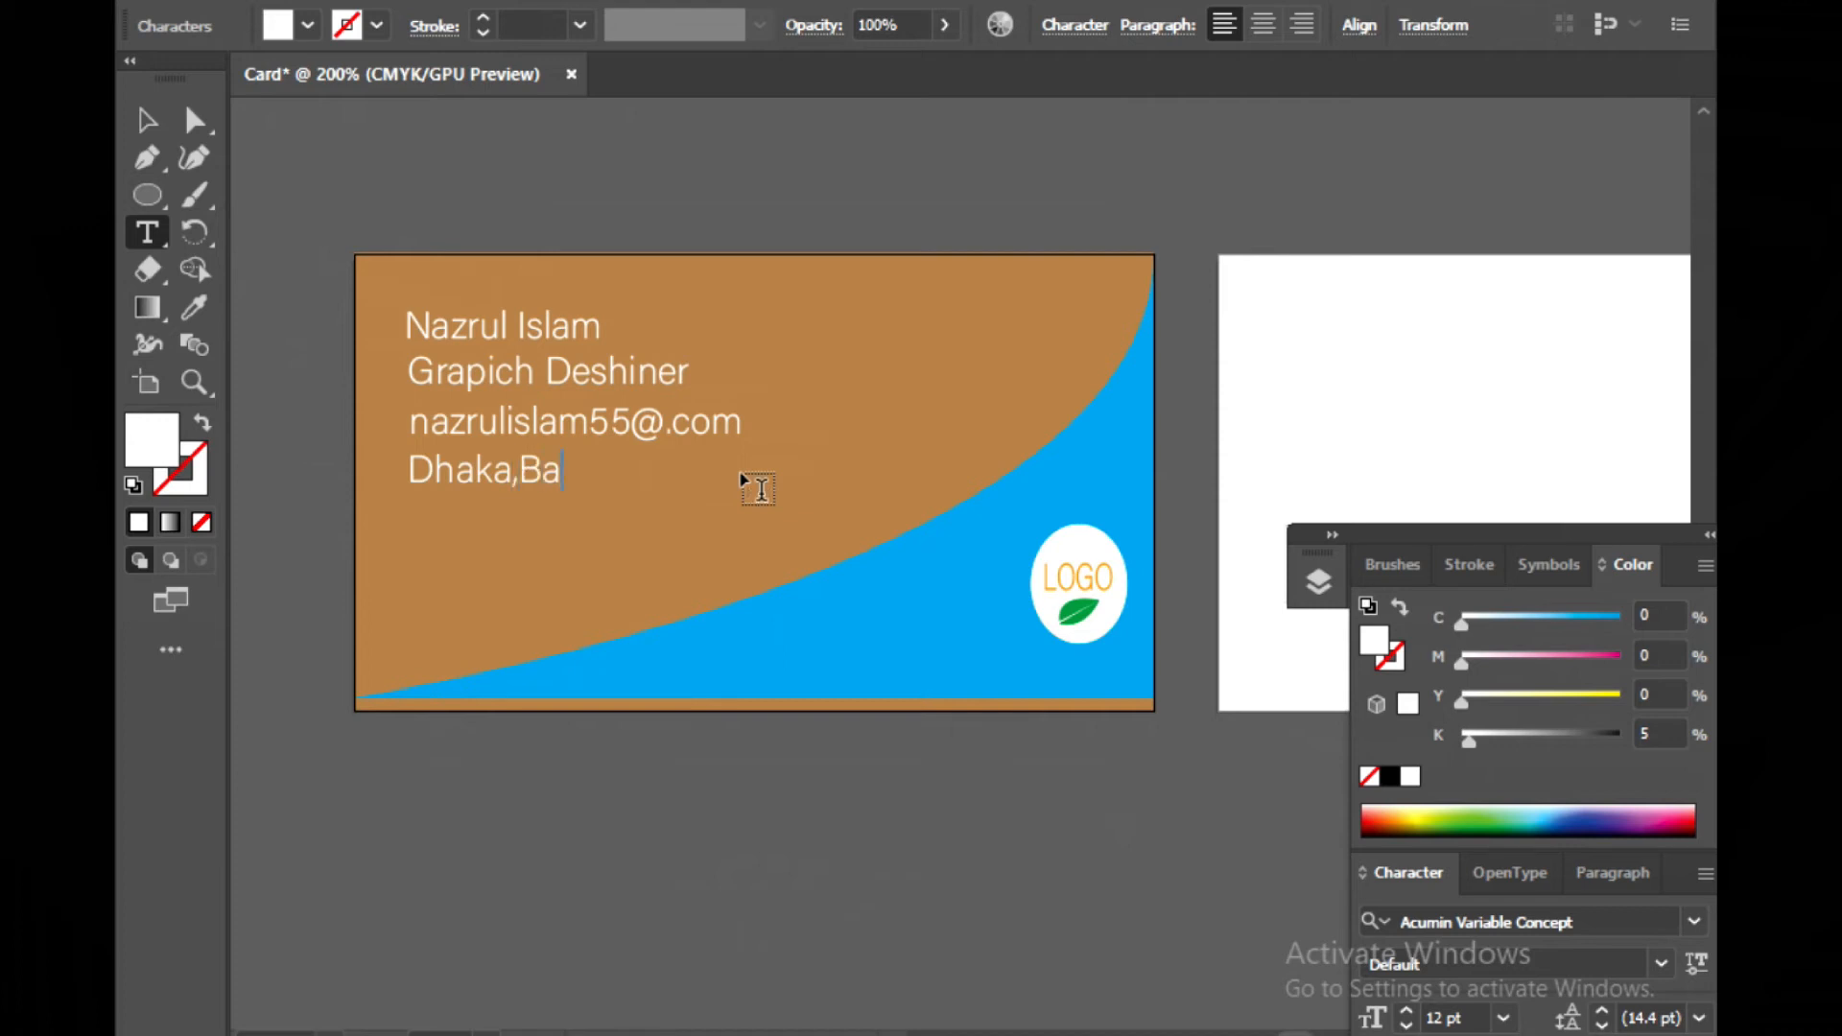
type("ngladesh...")
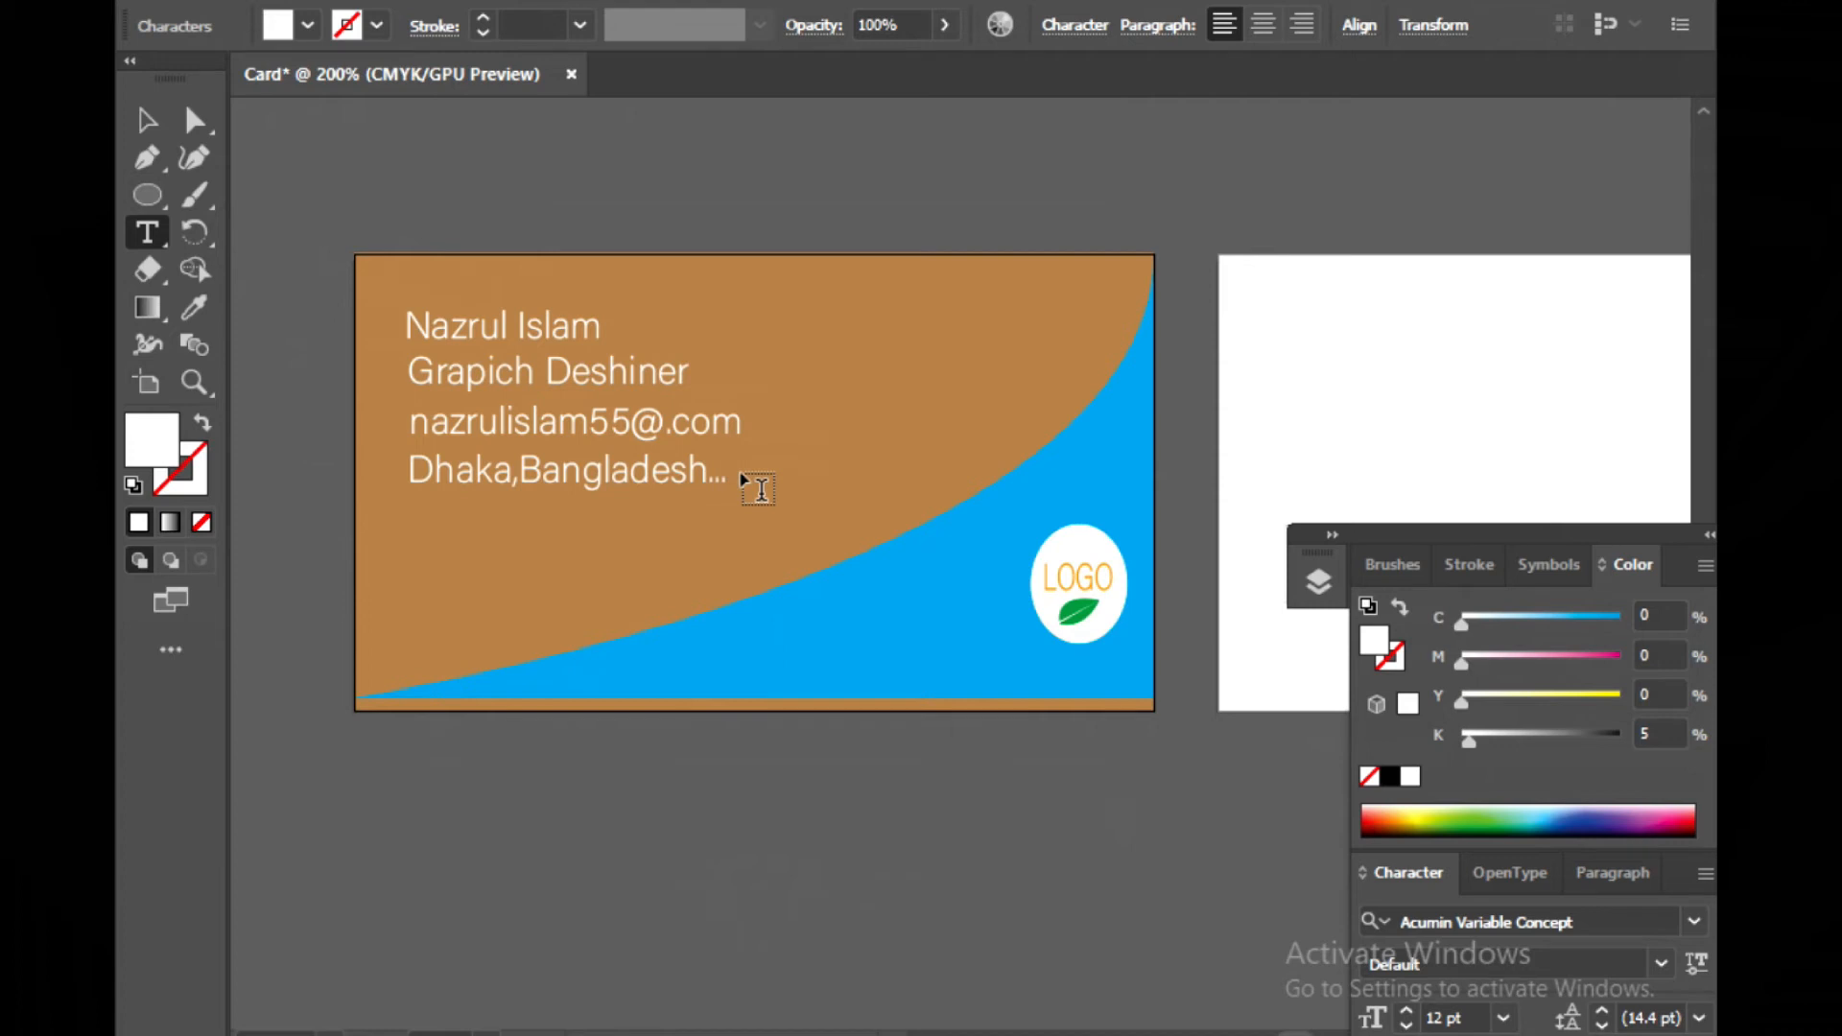
type("BD32")
left_click(147, 123)
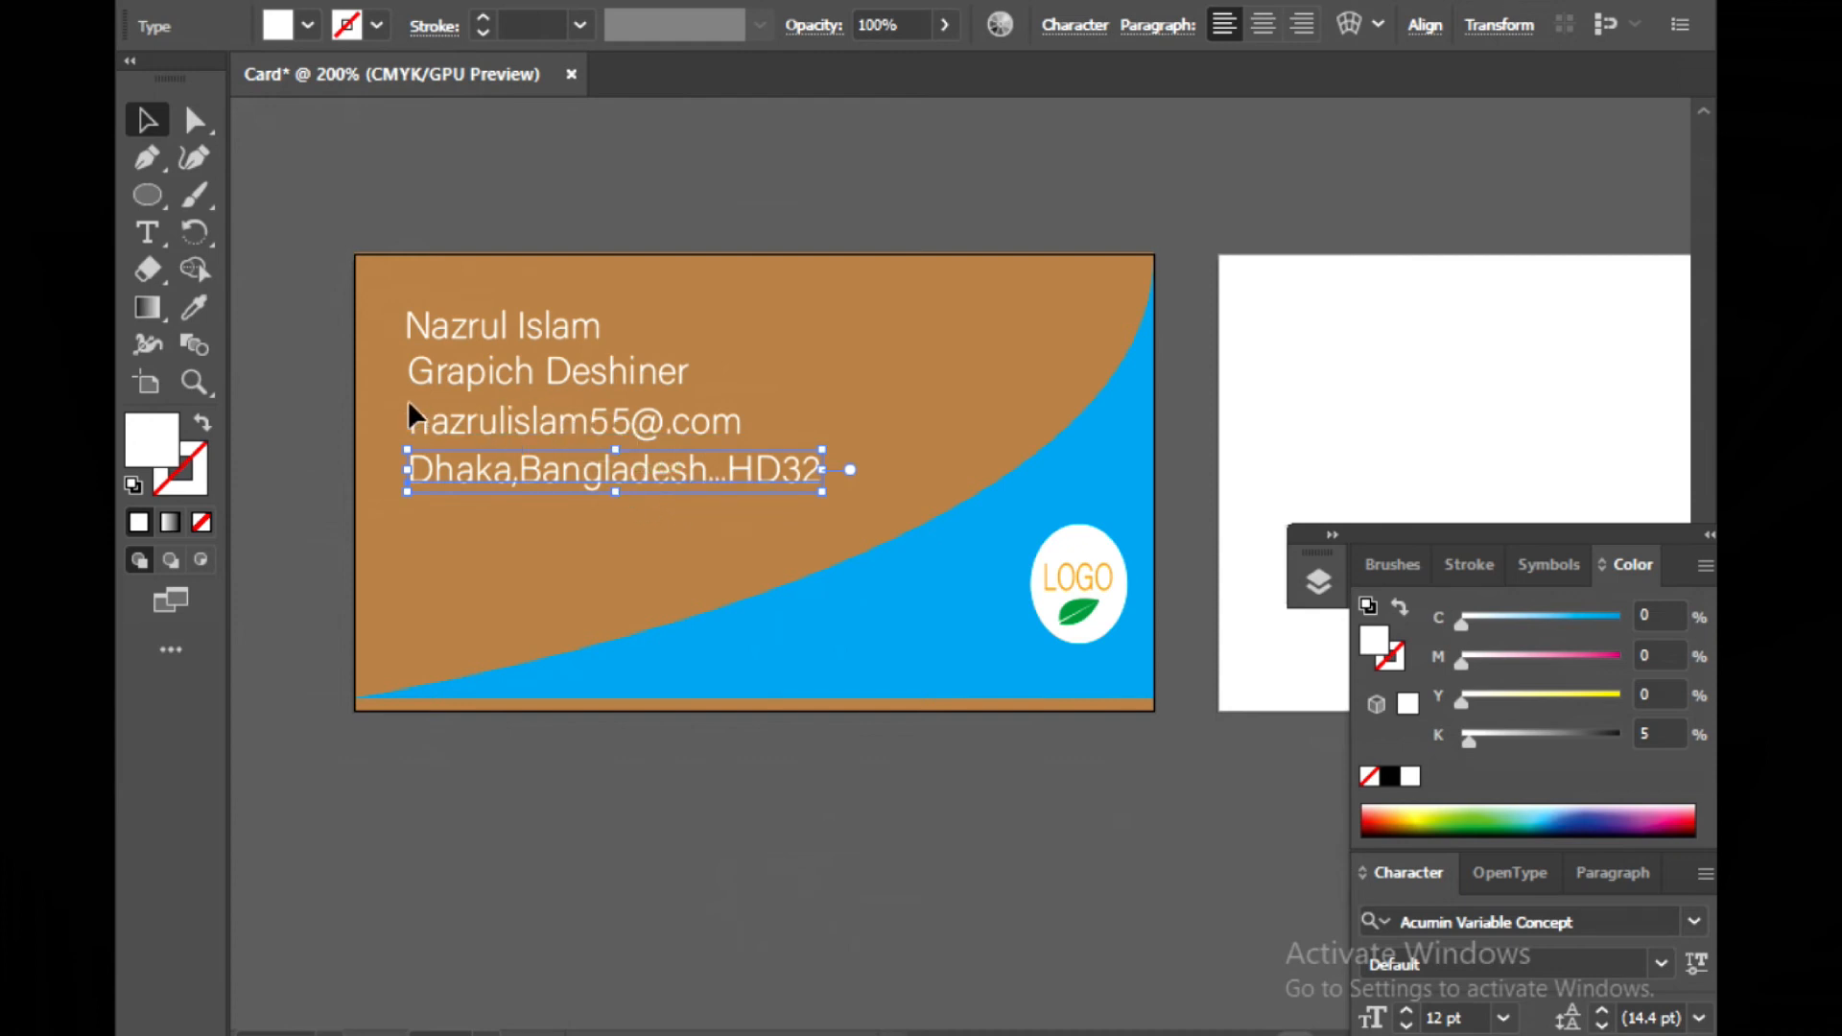
Change the name text's font to Minion Variable Concept
left_click(304, 356)
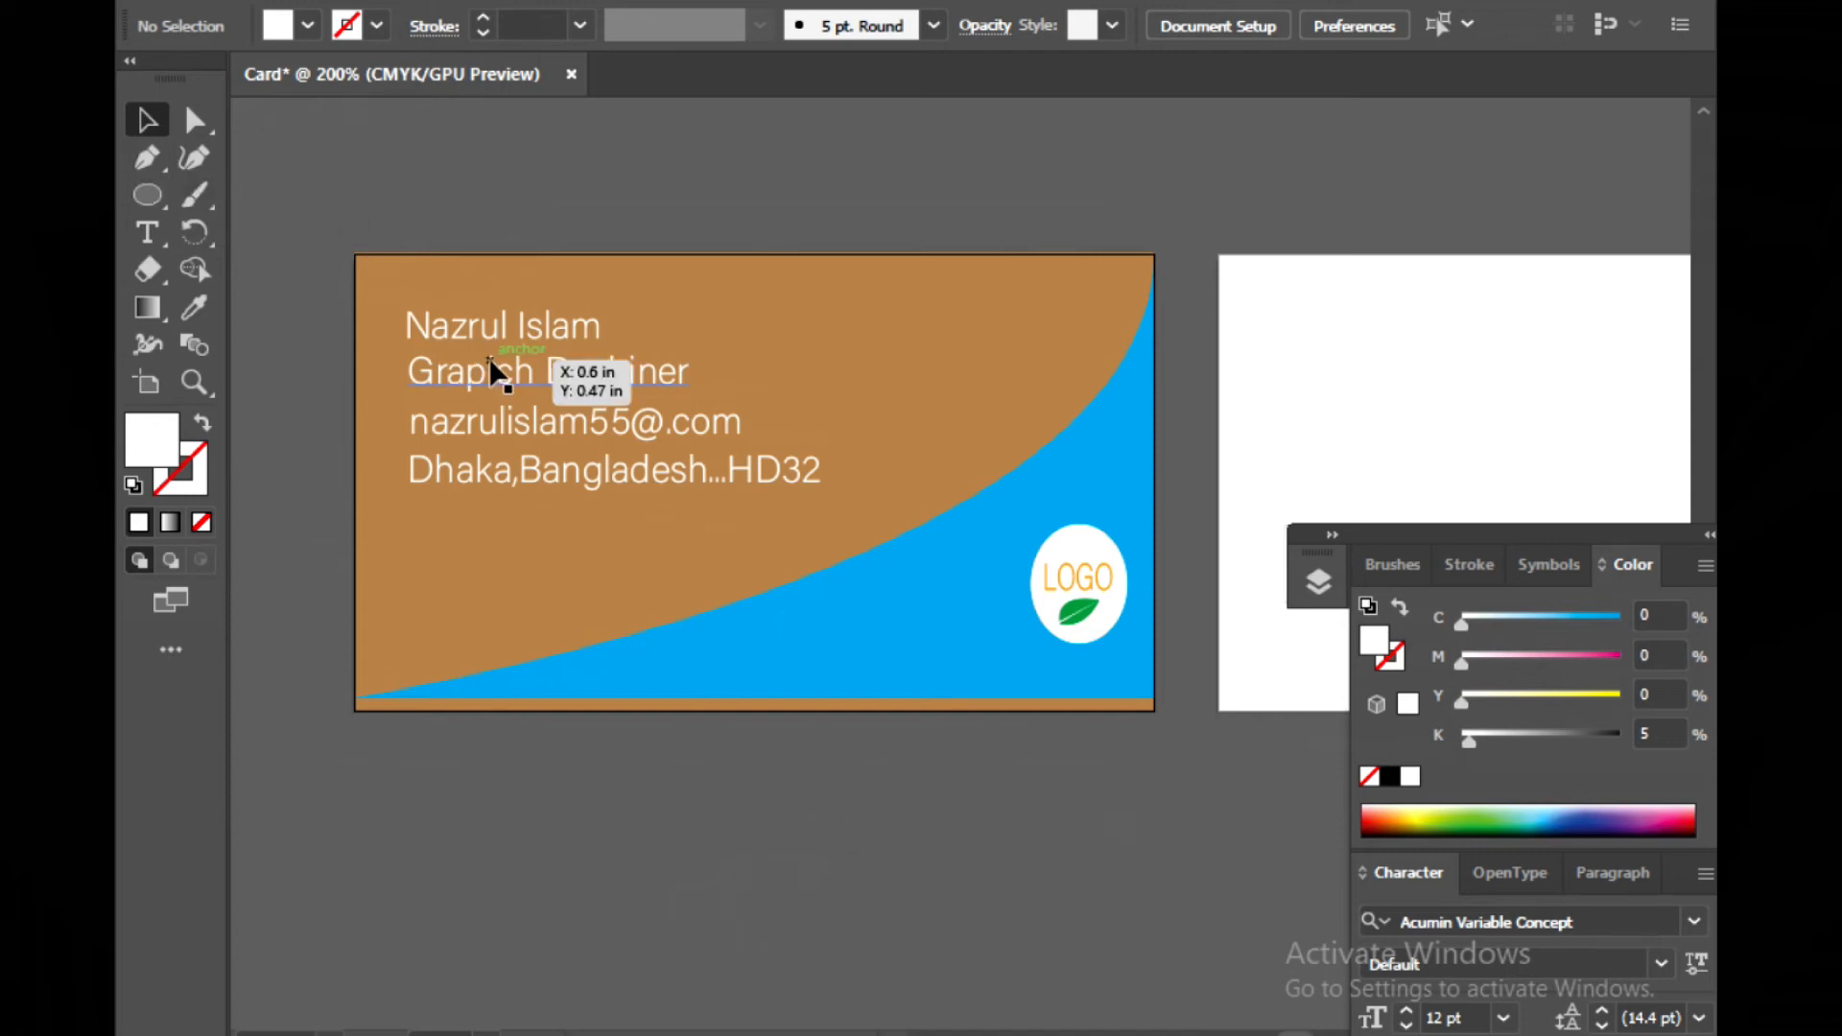
left_click(426, 317)
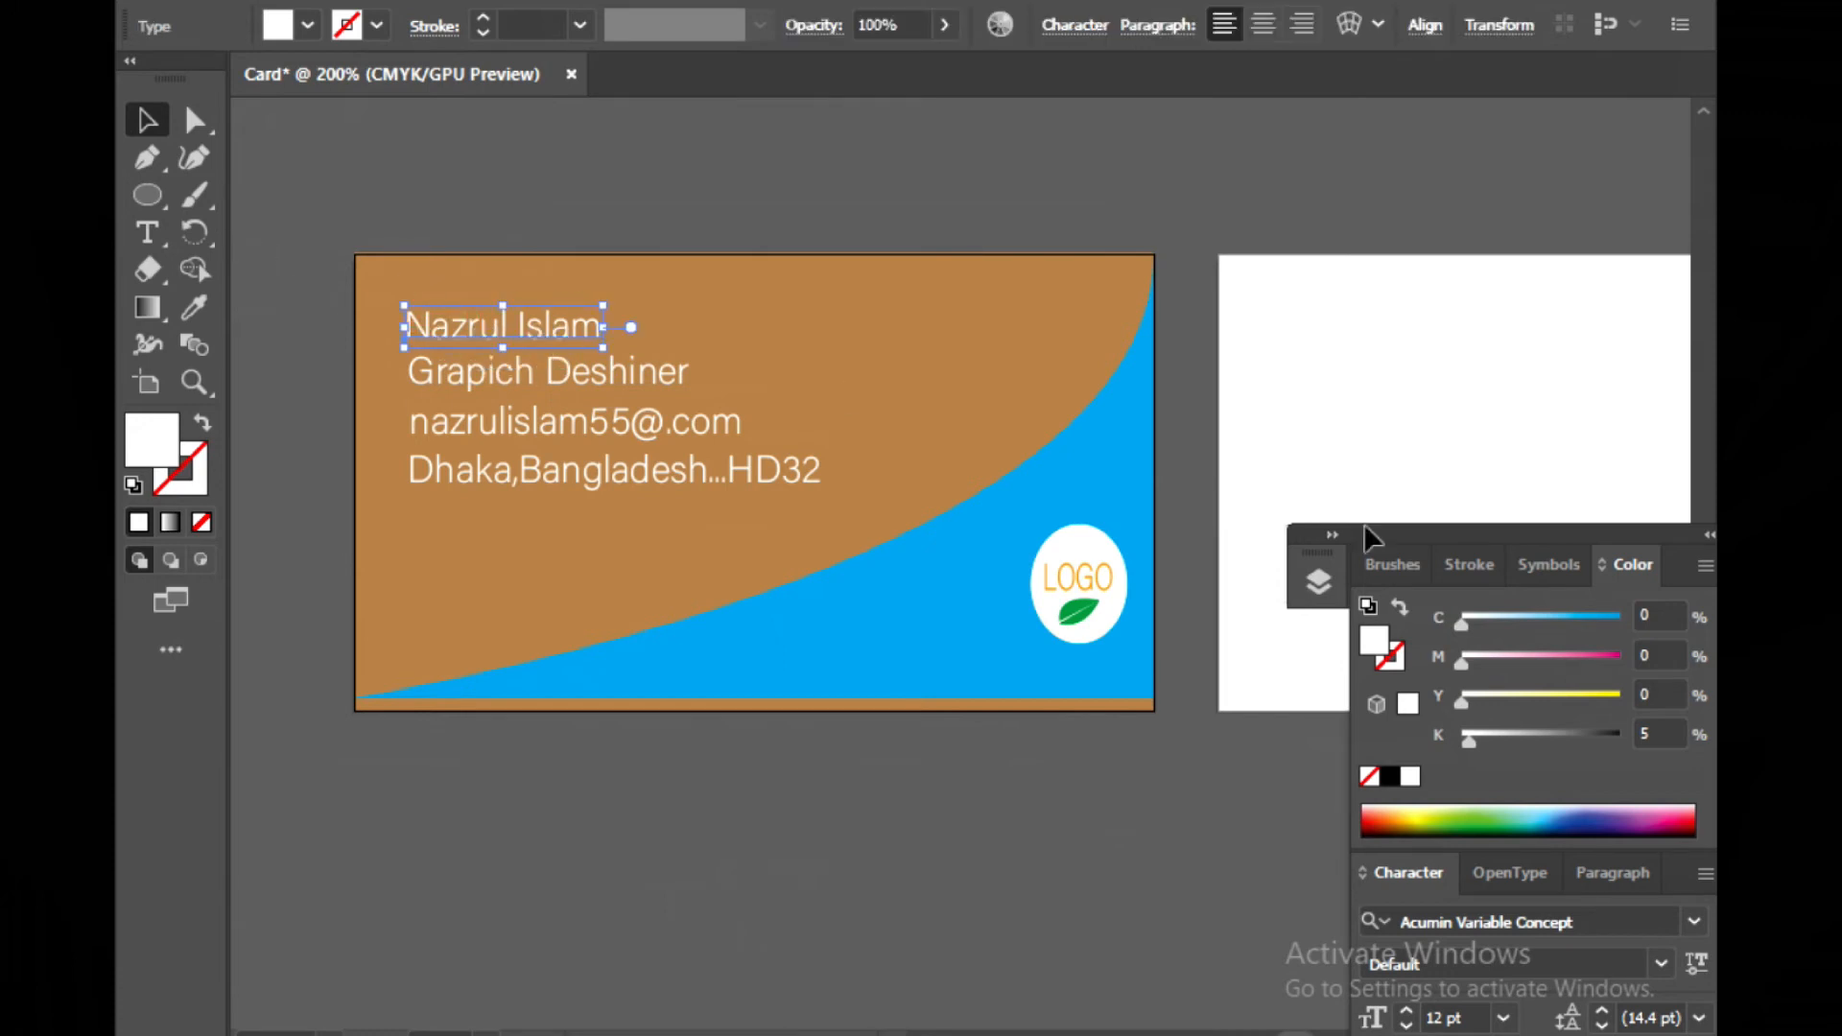
mouse_move(1438, 533)
left_mouse_down()
mouse_move(1361, 456)
mouse_move(1251, 241)
mouse_move(1307, 198)
left_mouse_up()
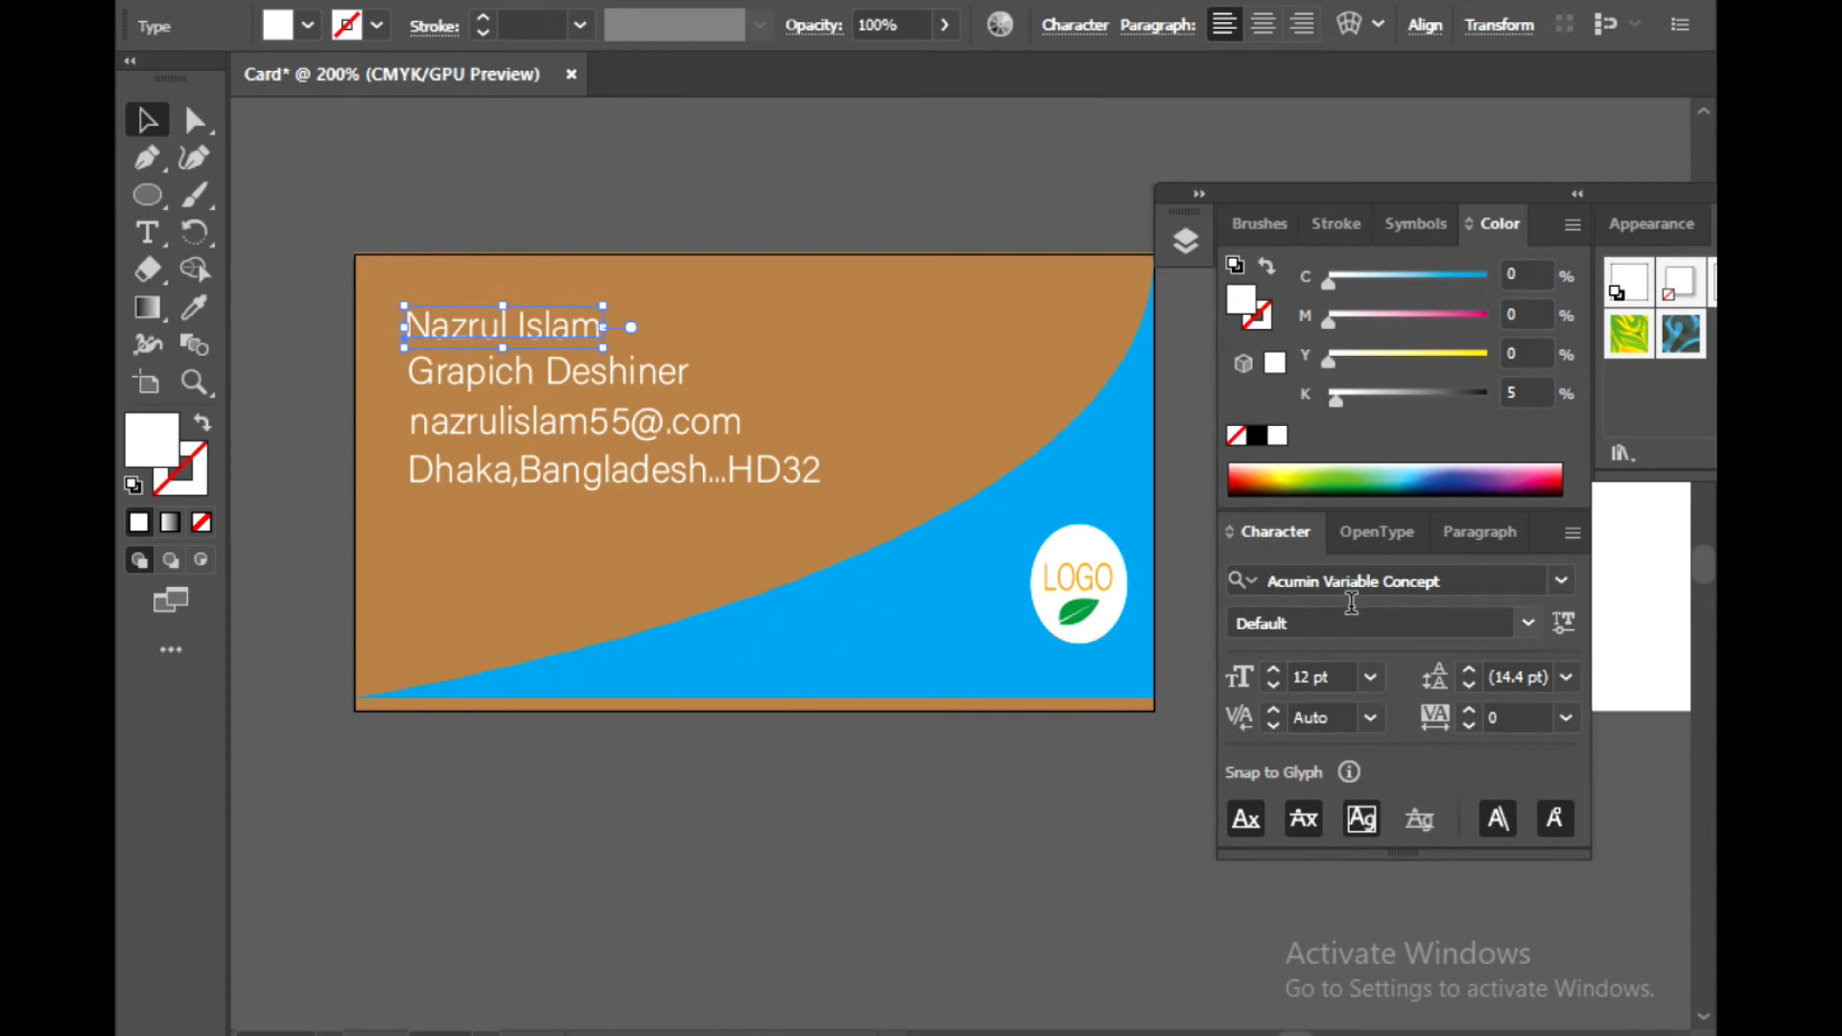
left_click(1550, 587)
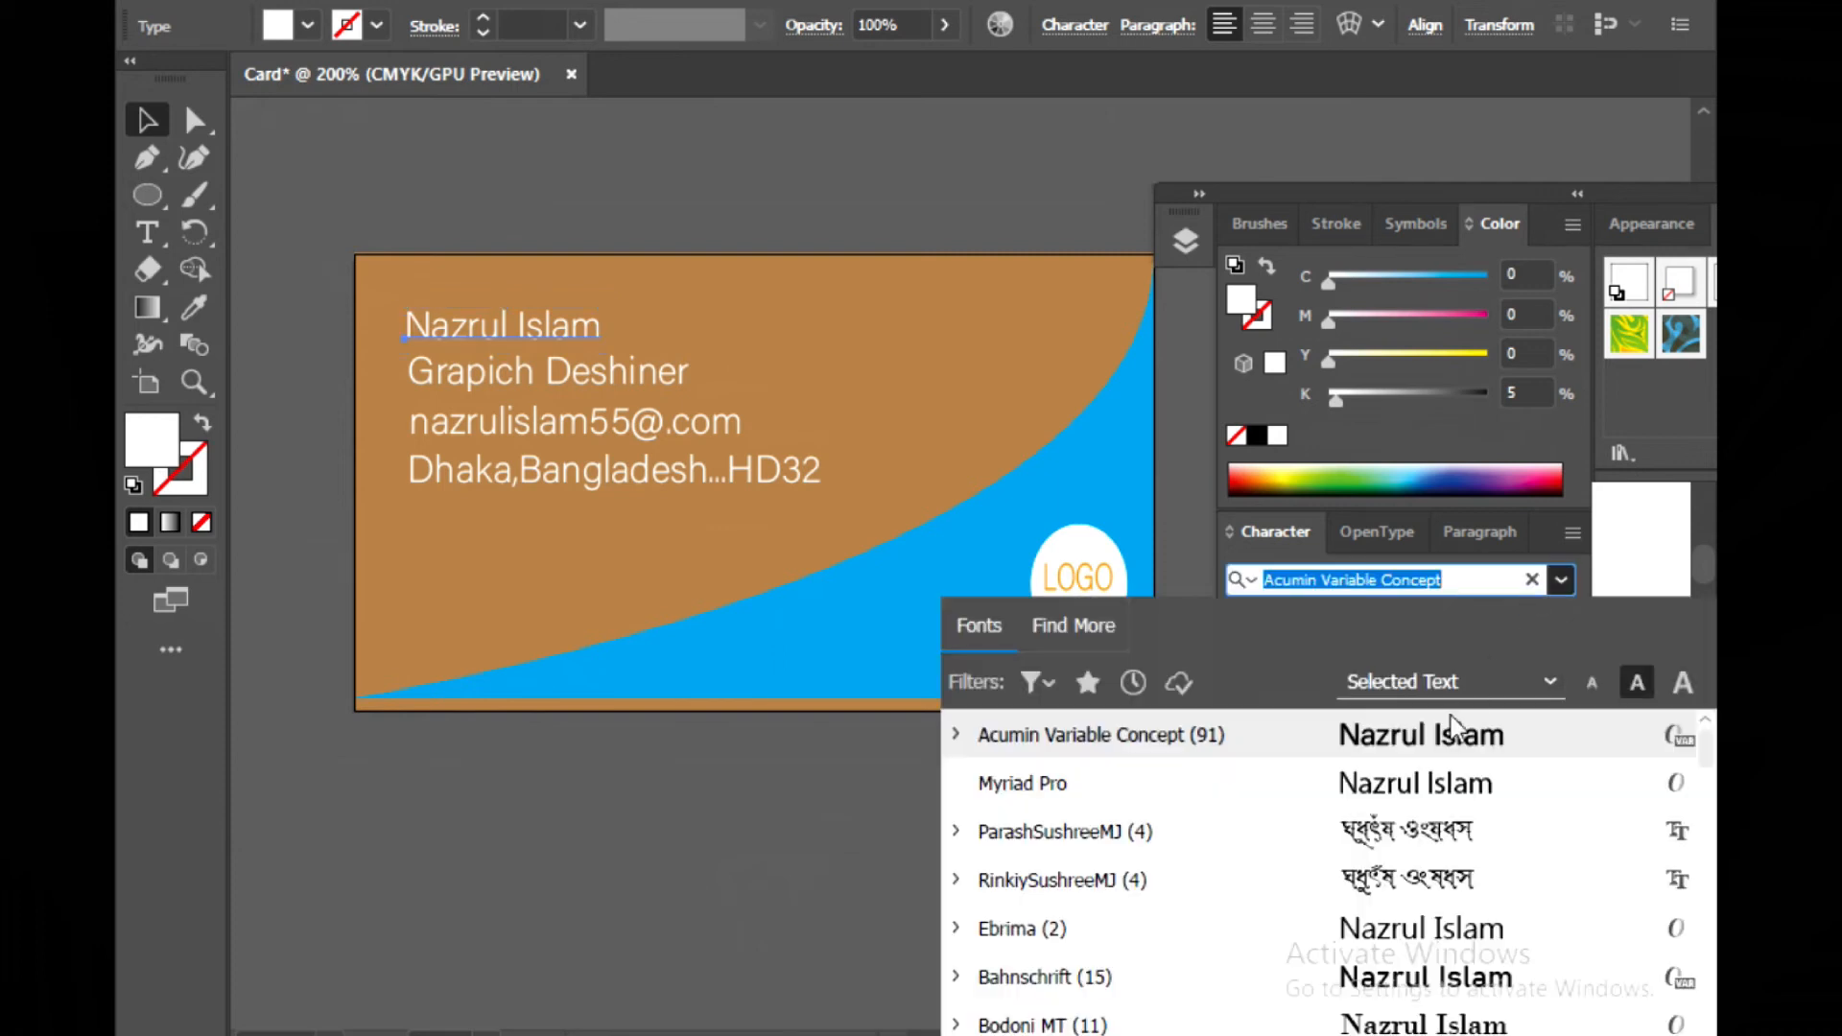
scroll(1421, 859, "down", 3)
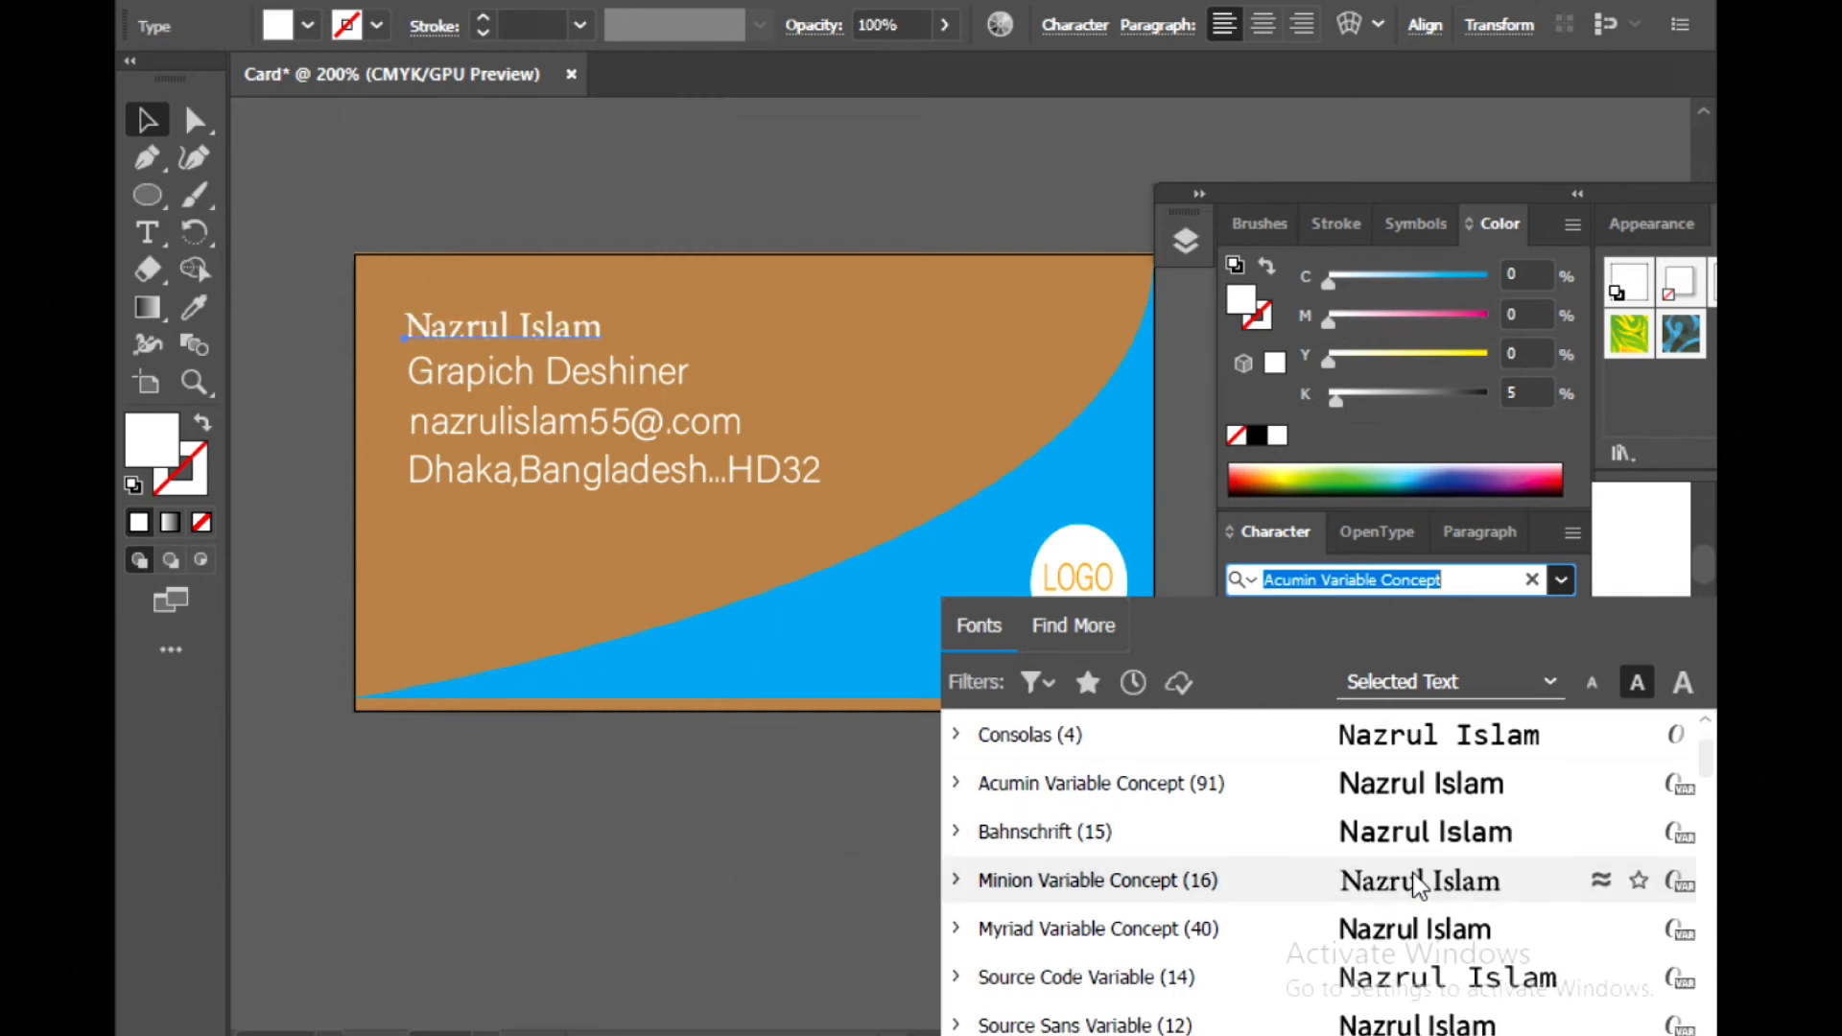
left_click(1418, 883)
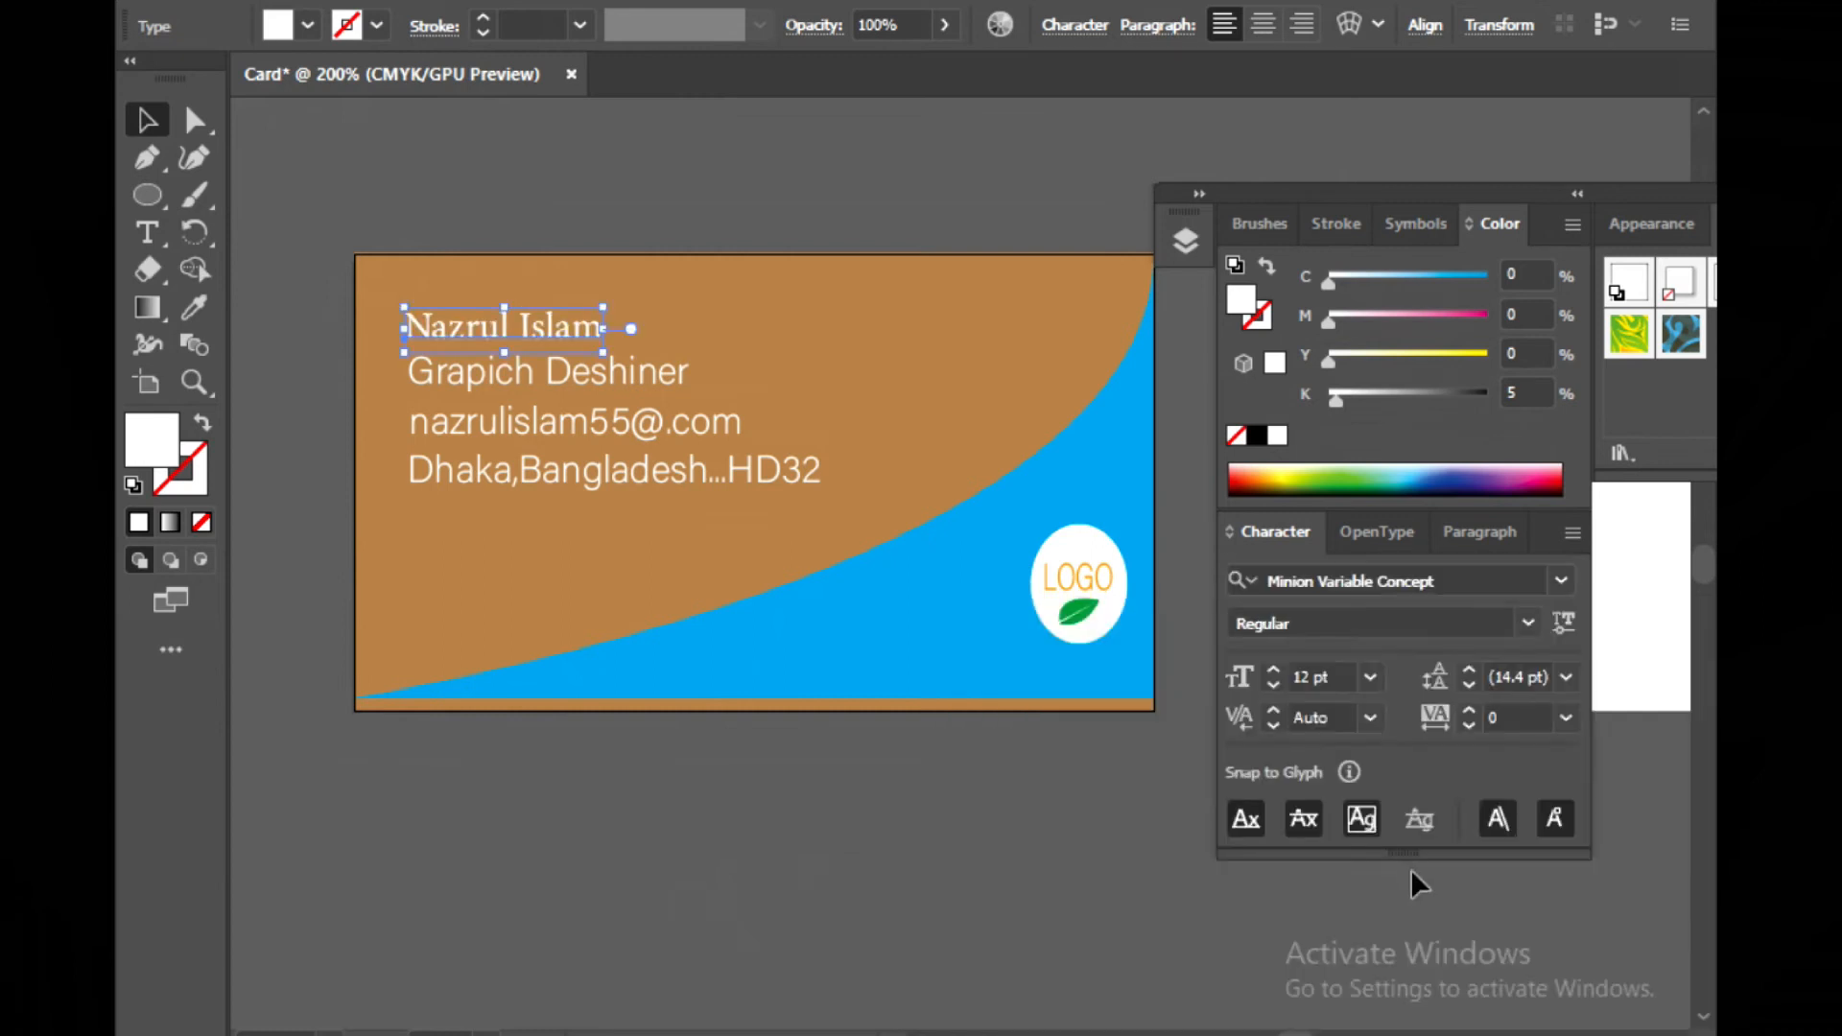
Change the job title line's font to Minion Variable Concept
left_click(439, 386)
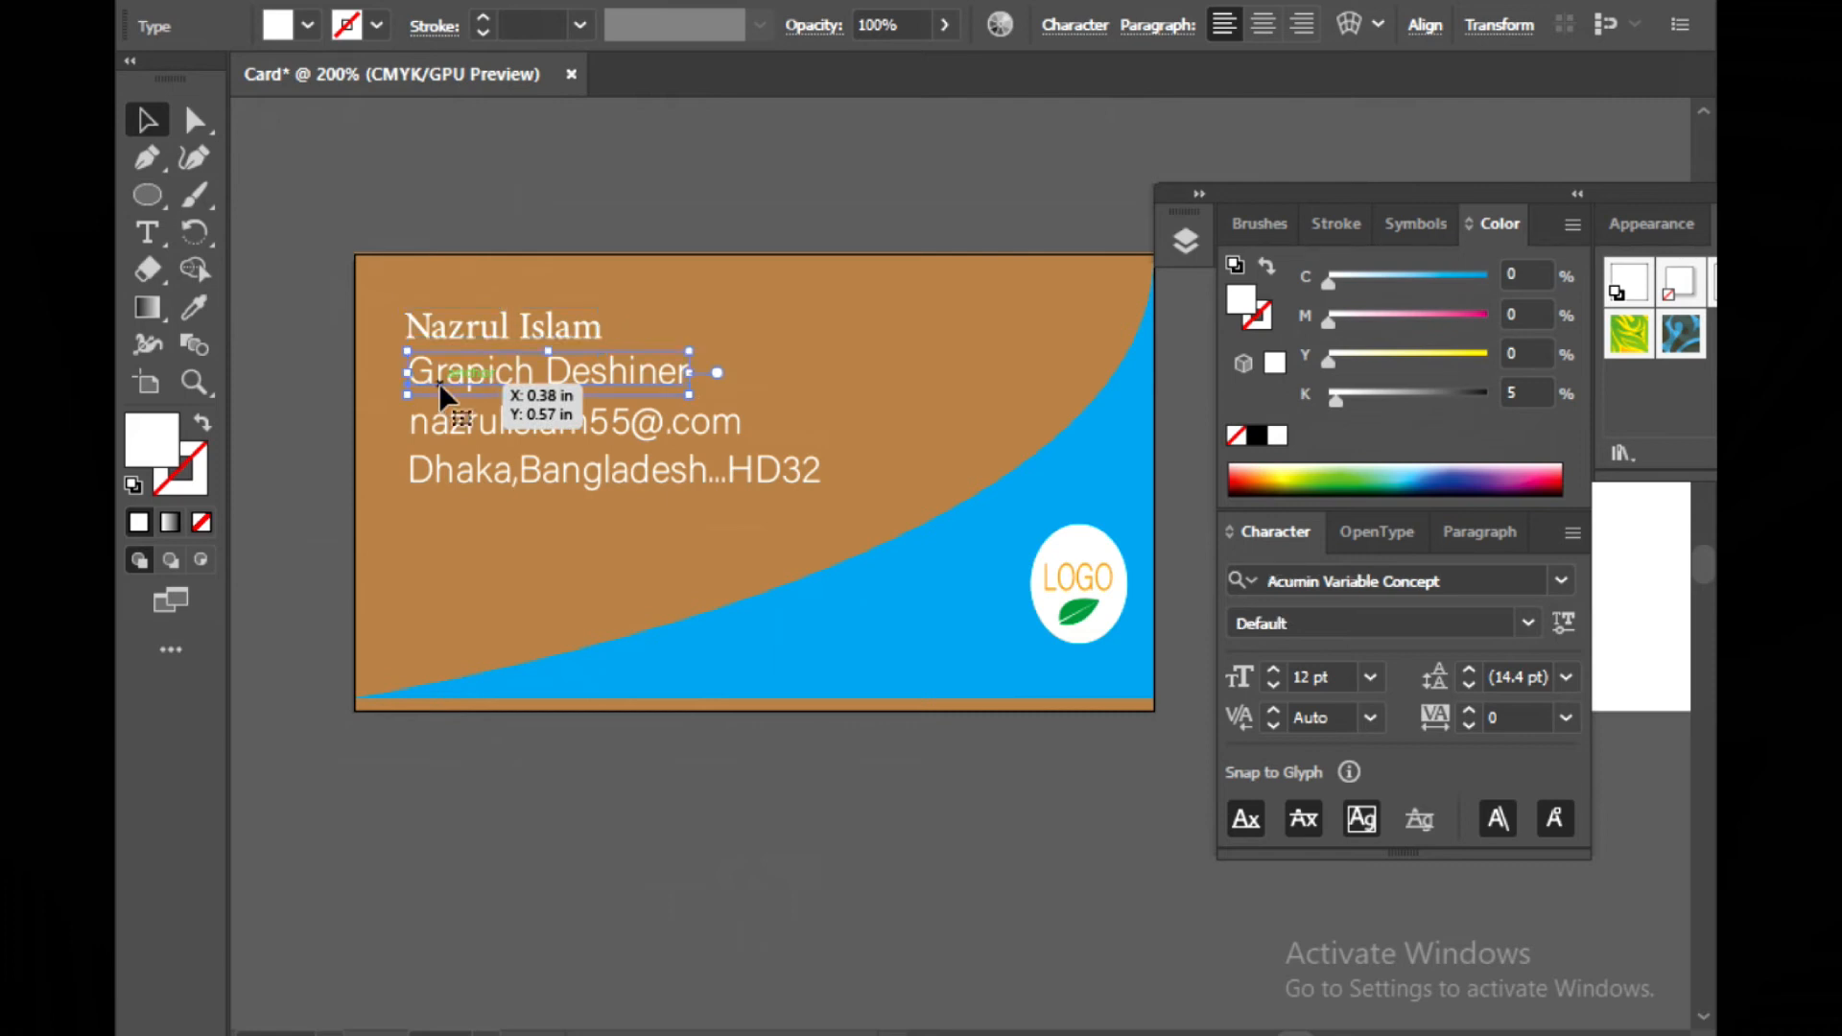
left_click(1559, 582)
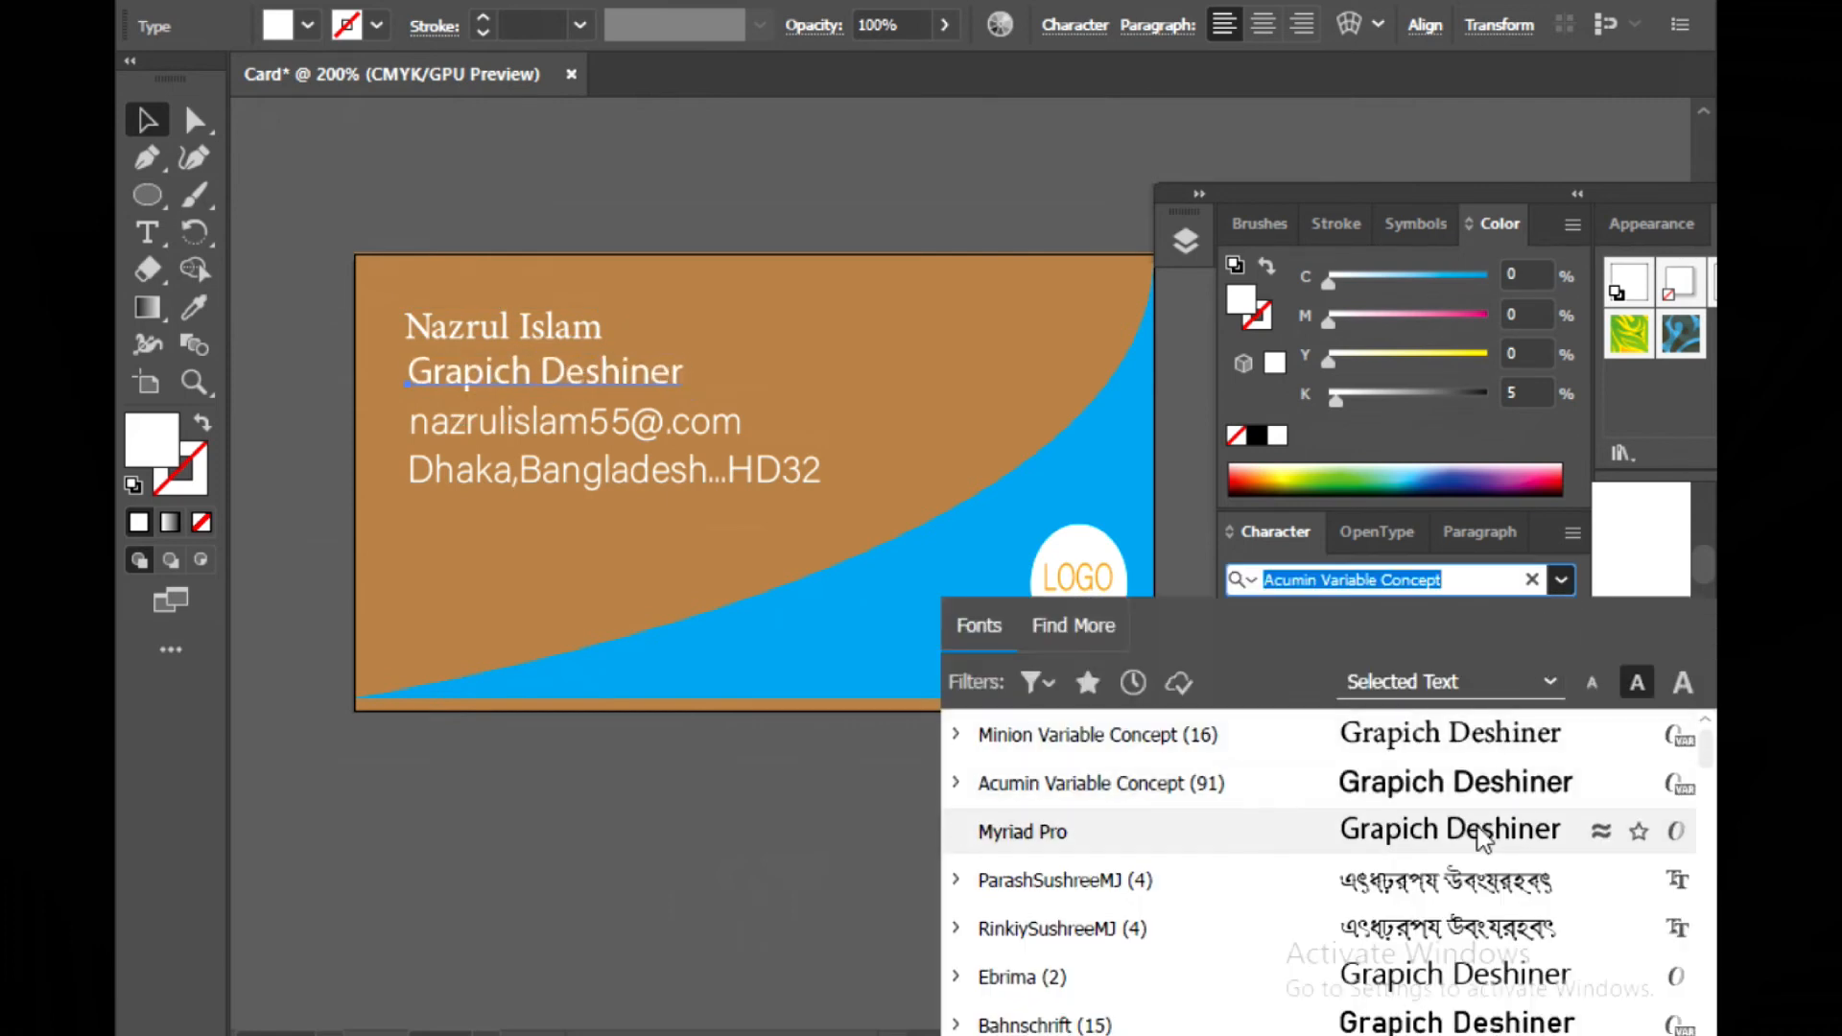
scroll(1454, 943, "up", 3)
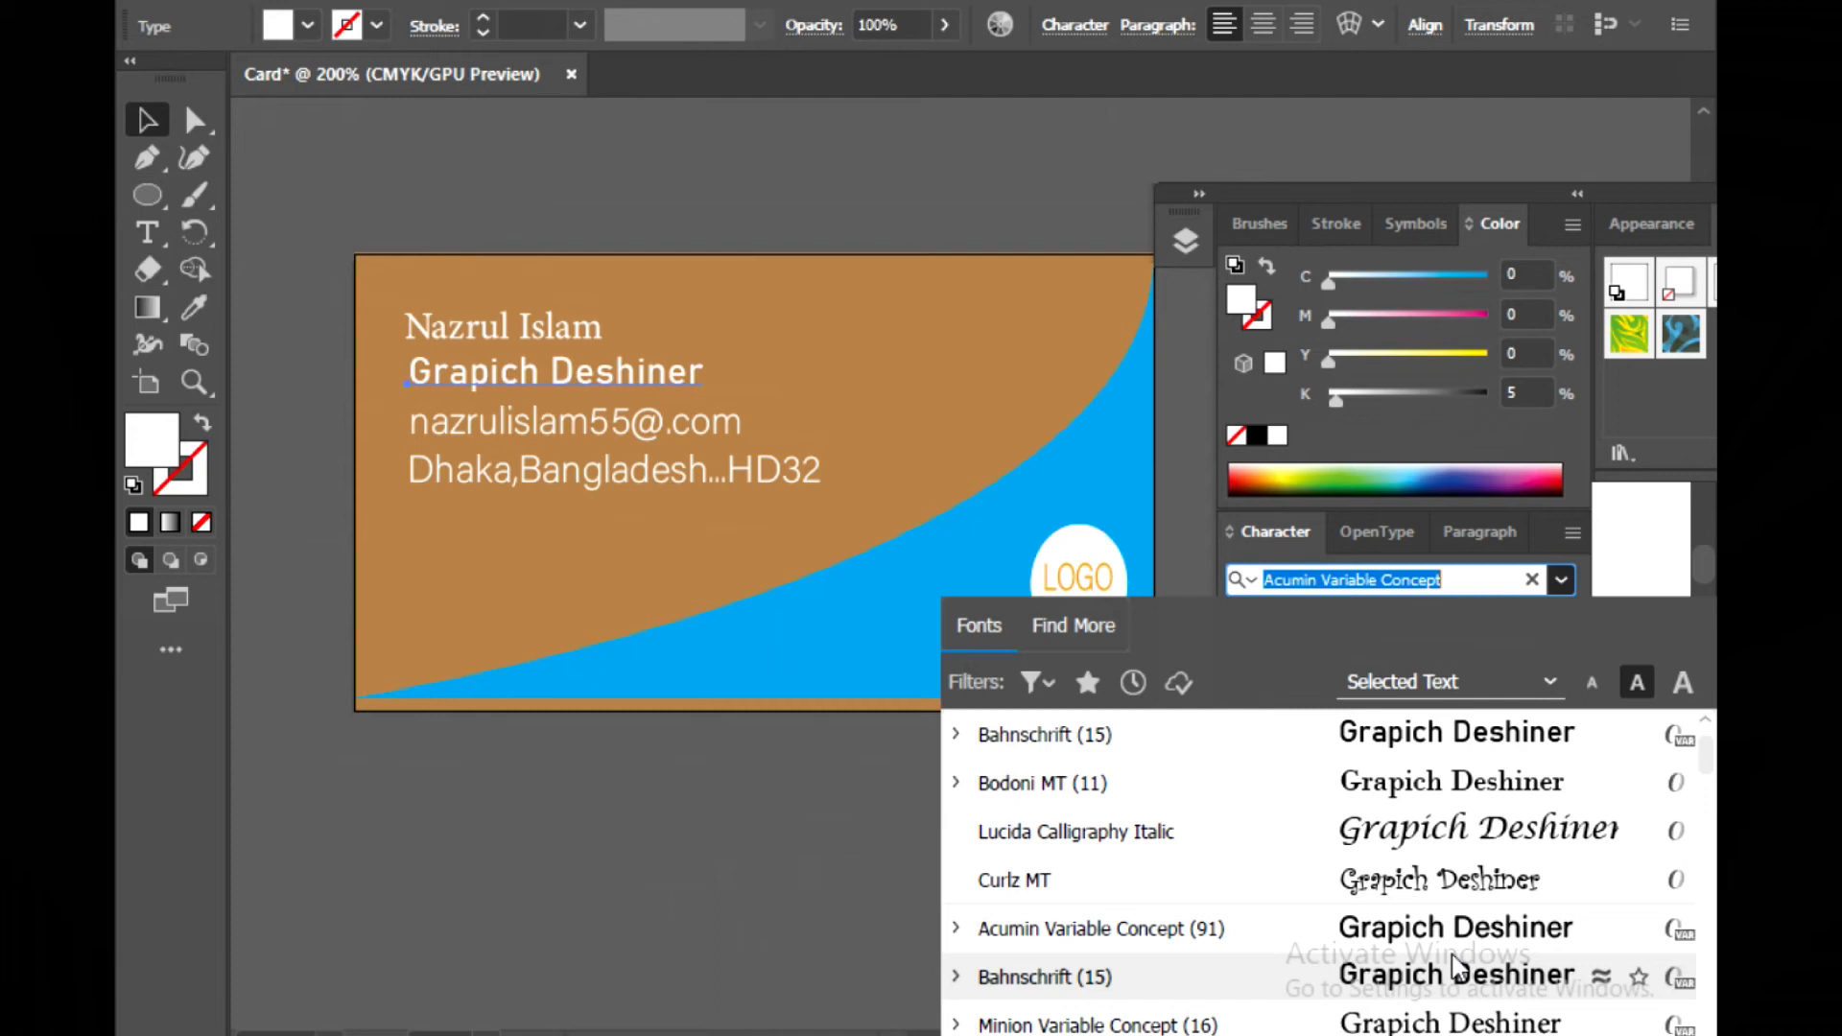
left_click(1434, 1023)
key("Left")
left_click(856, 895)
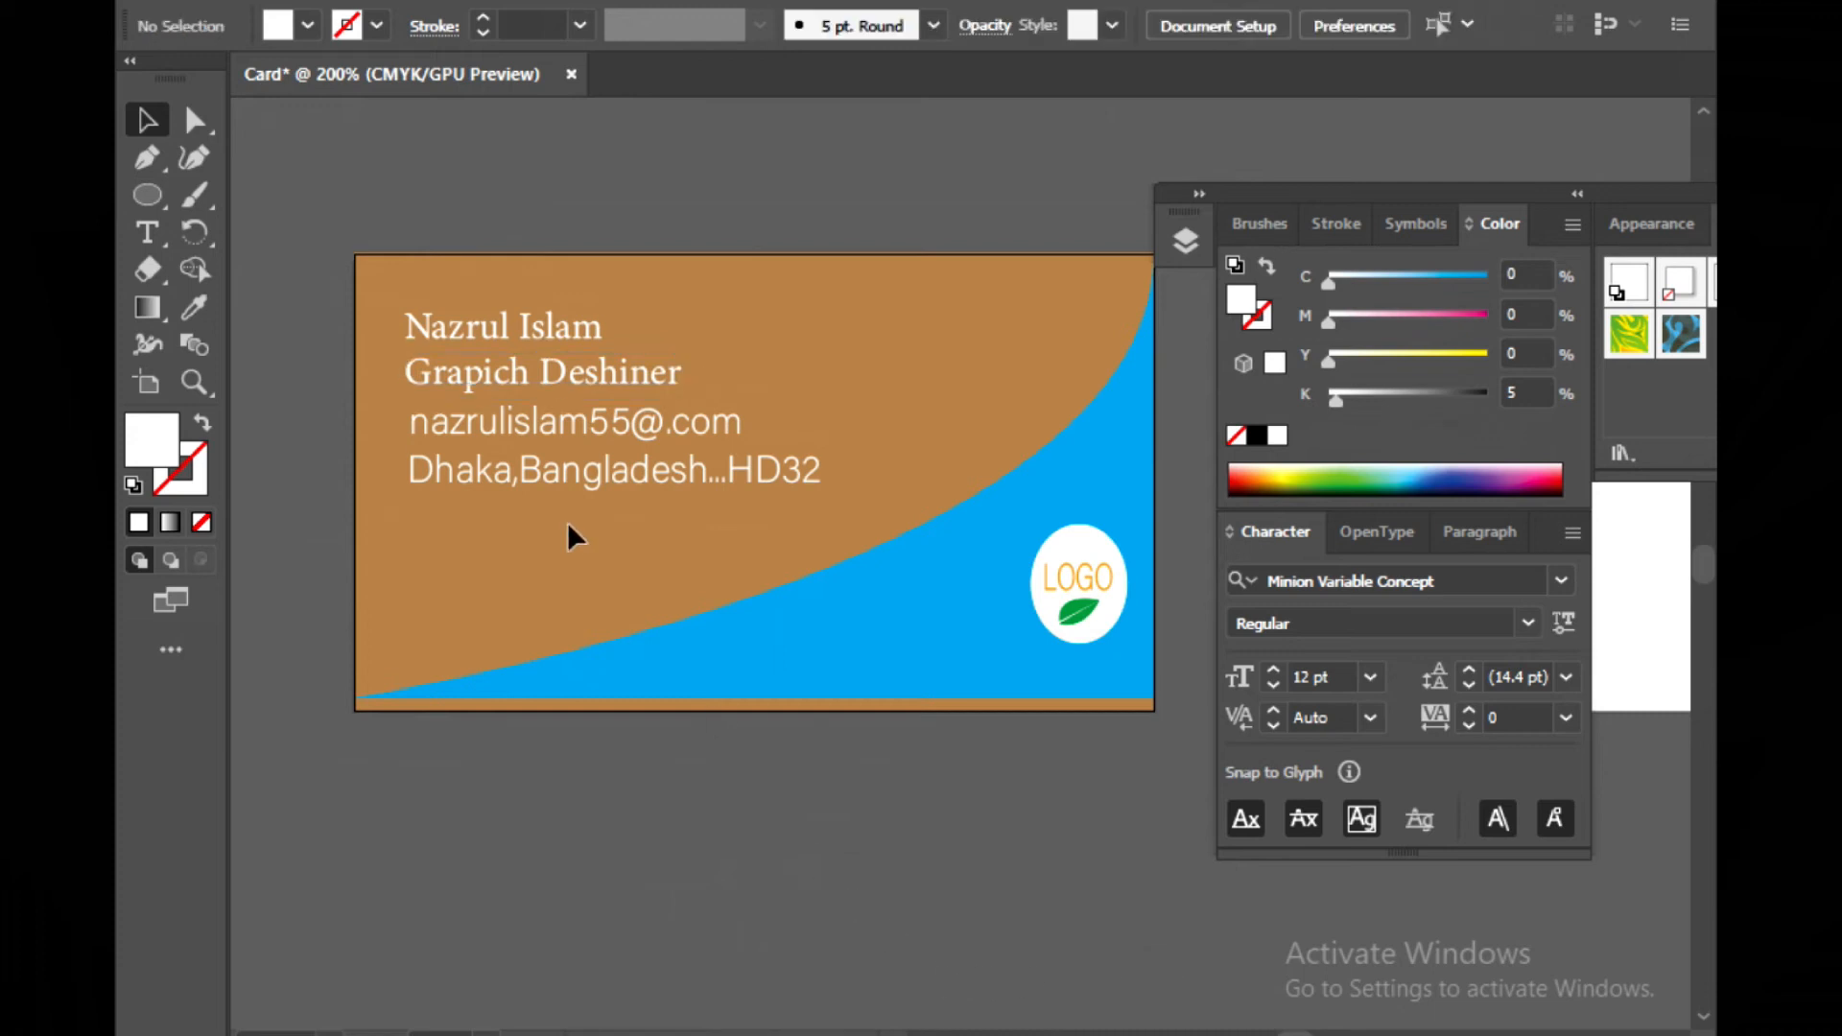
Change the e-mail line's font to Bodoni MT
left_click(658, 422)
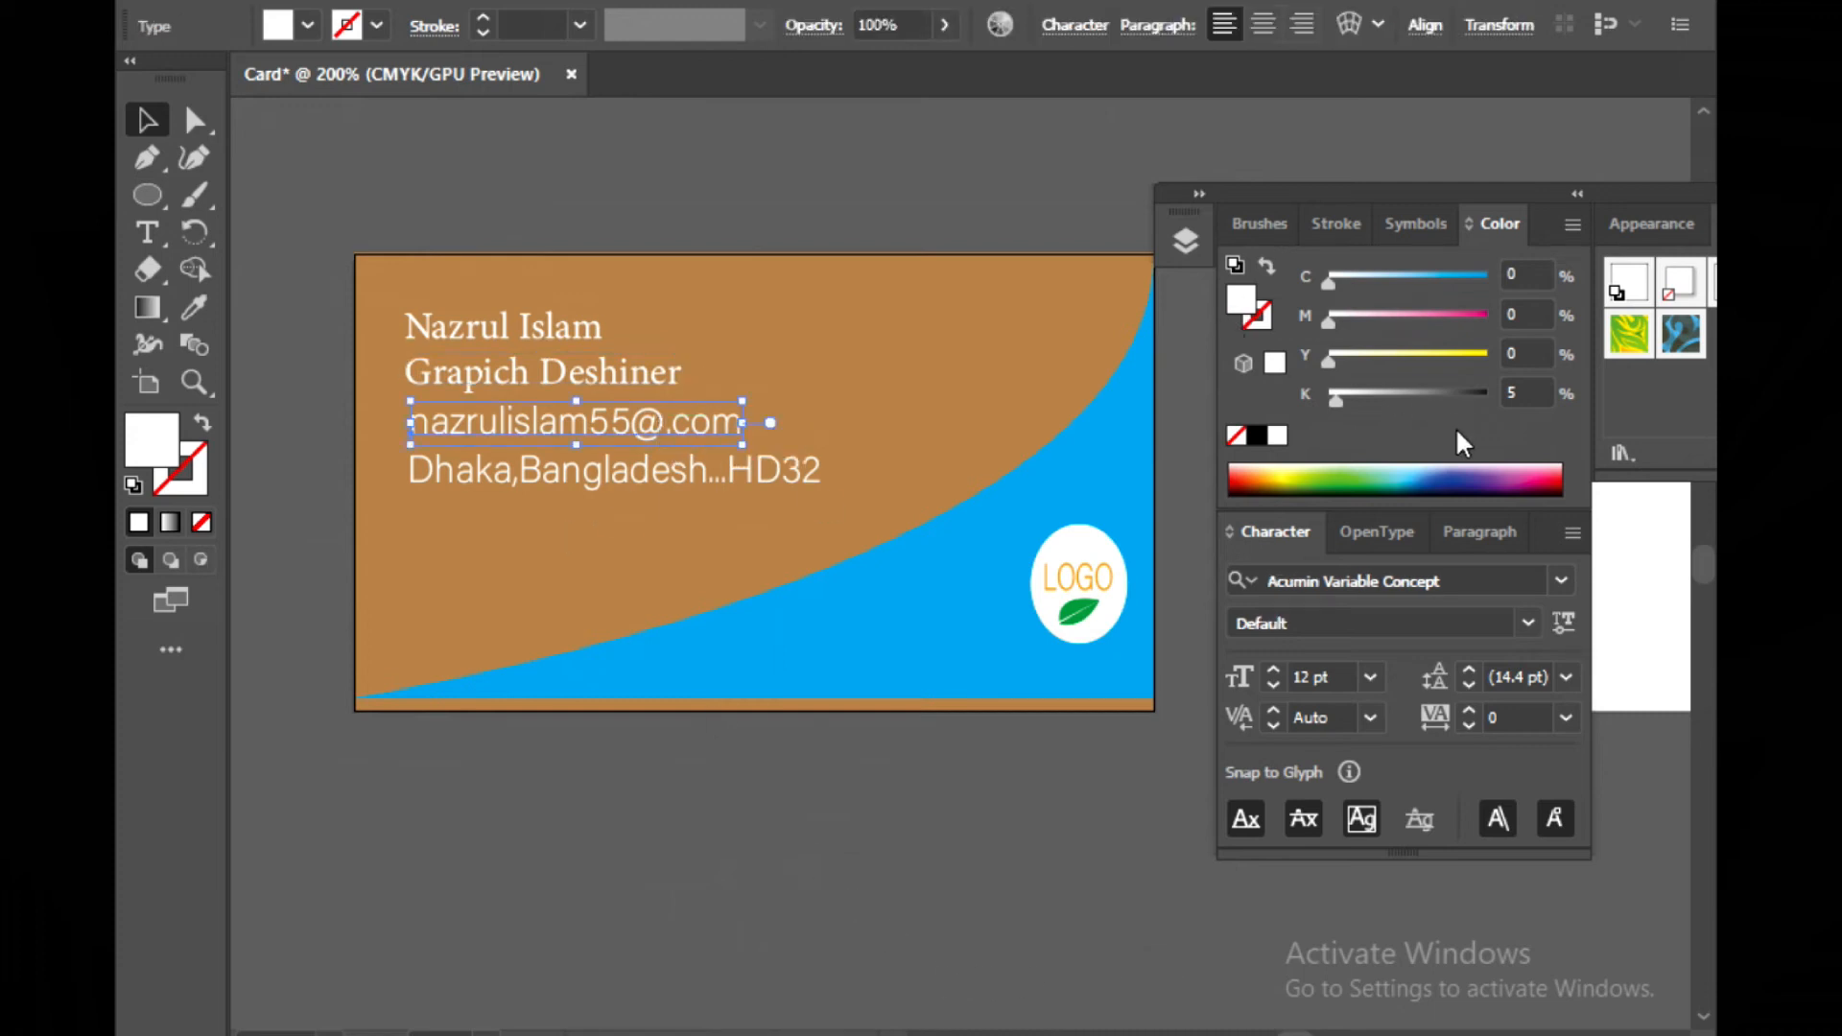
left_click(1562, 578)
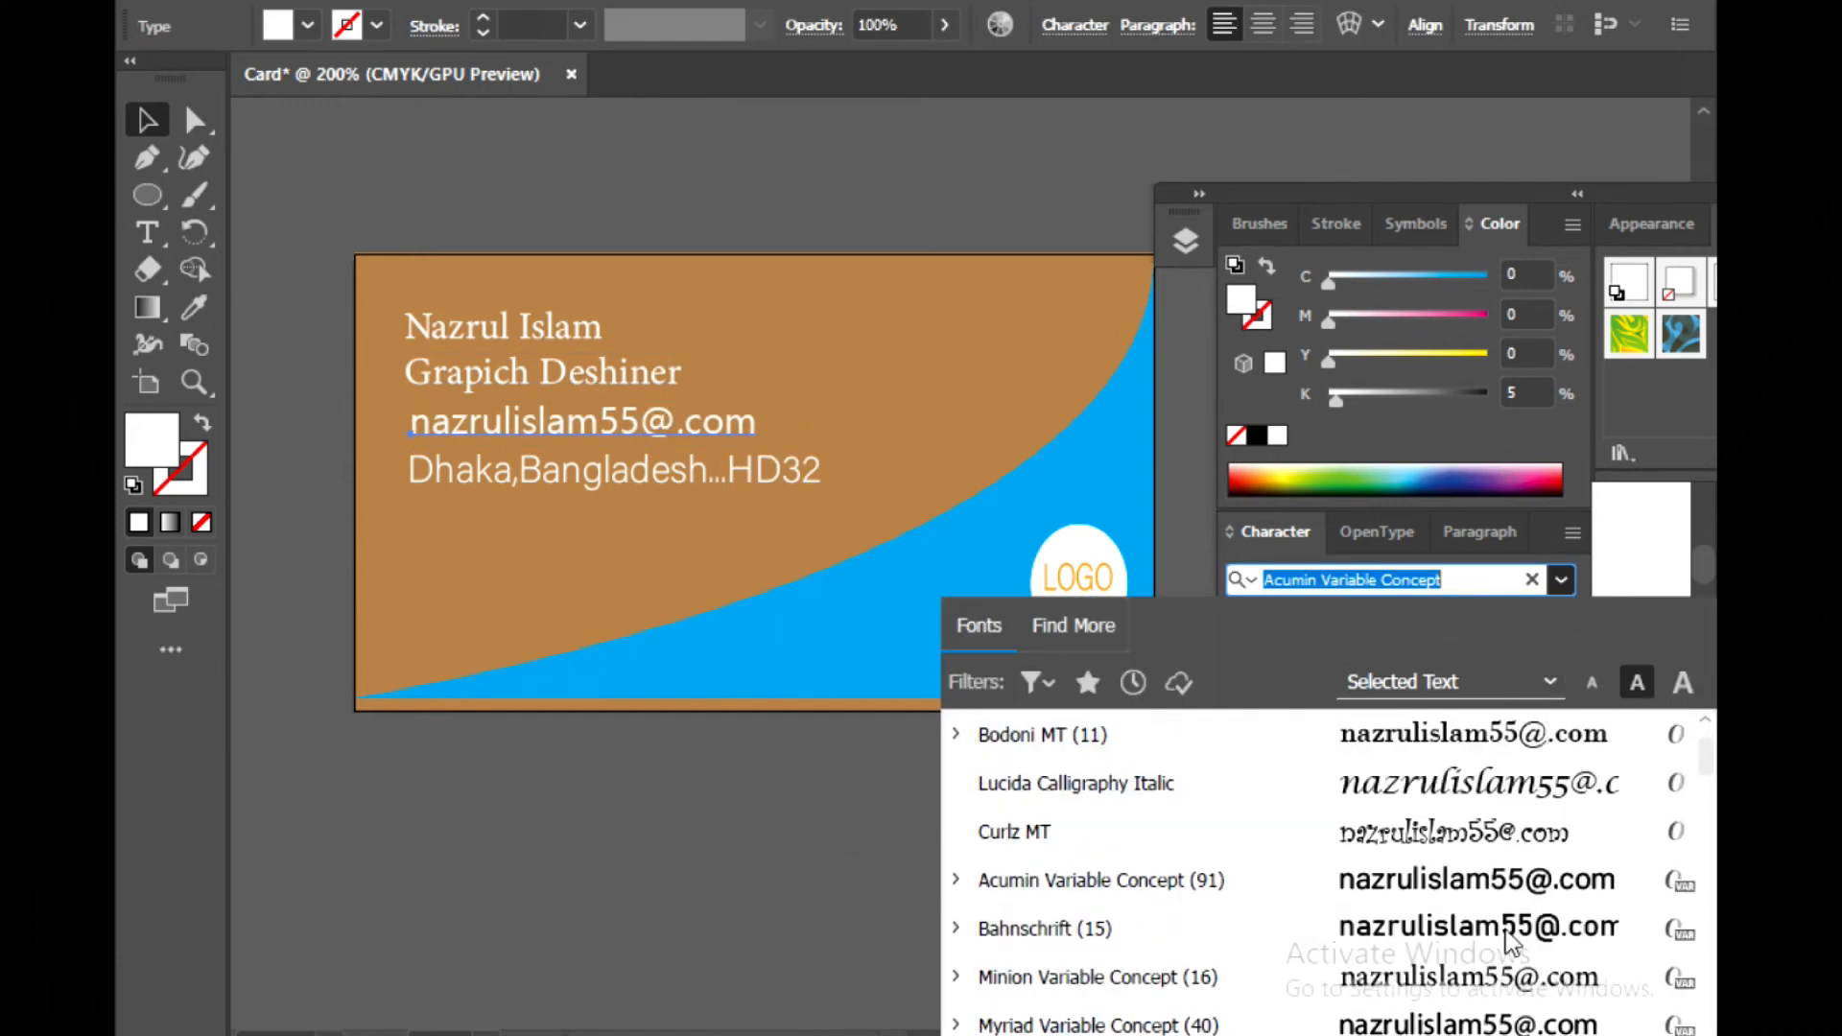
left_click(1478, 754)
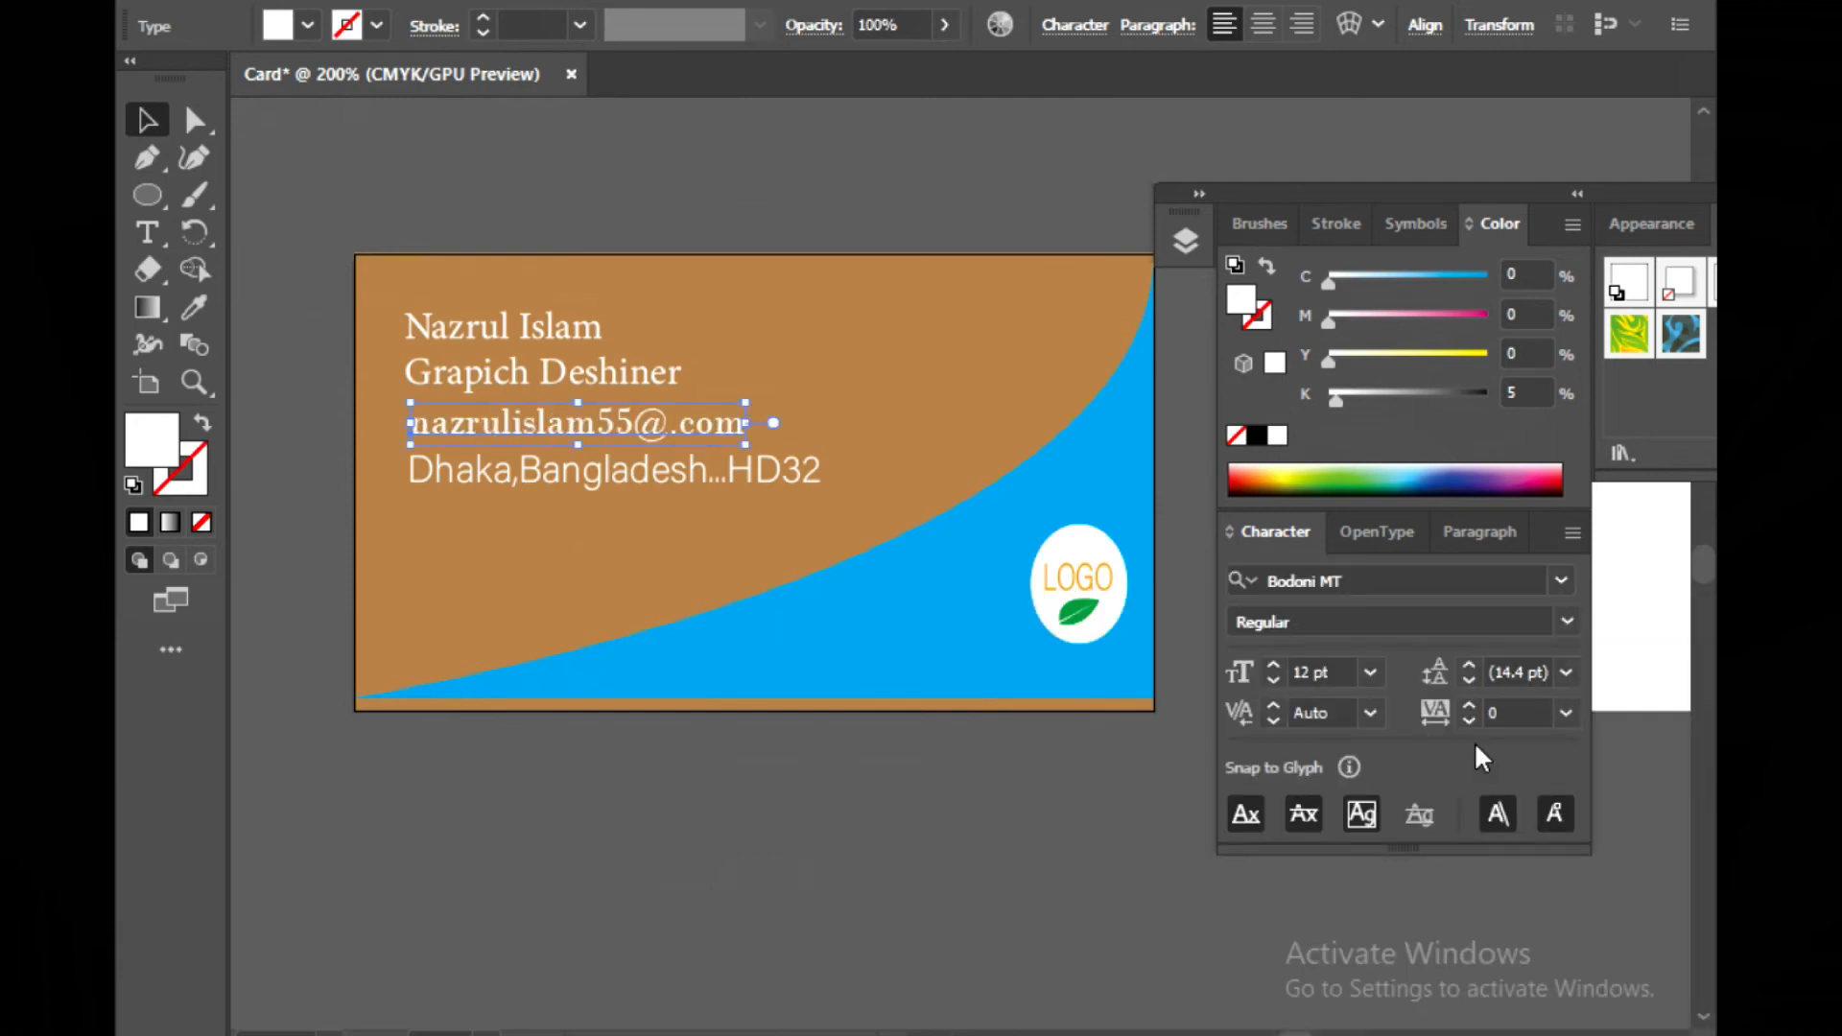
Set the address line's font size to 9 pt and nudge it slightly upward
left_click(559, 482)
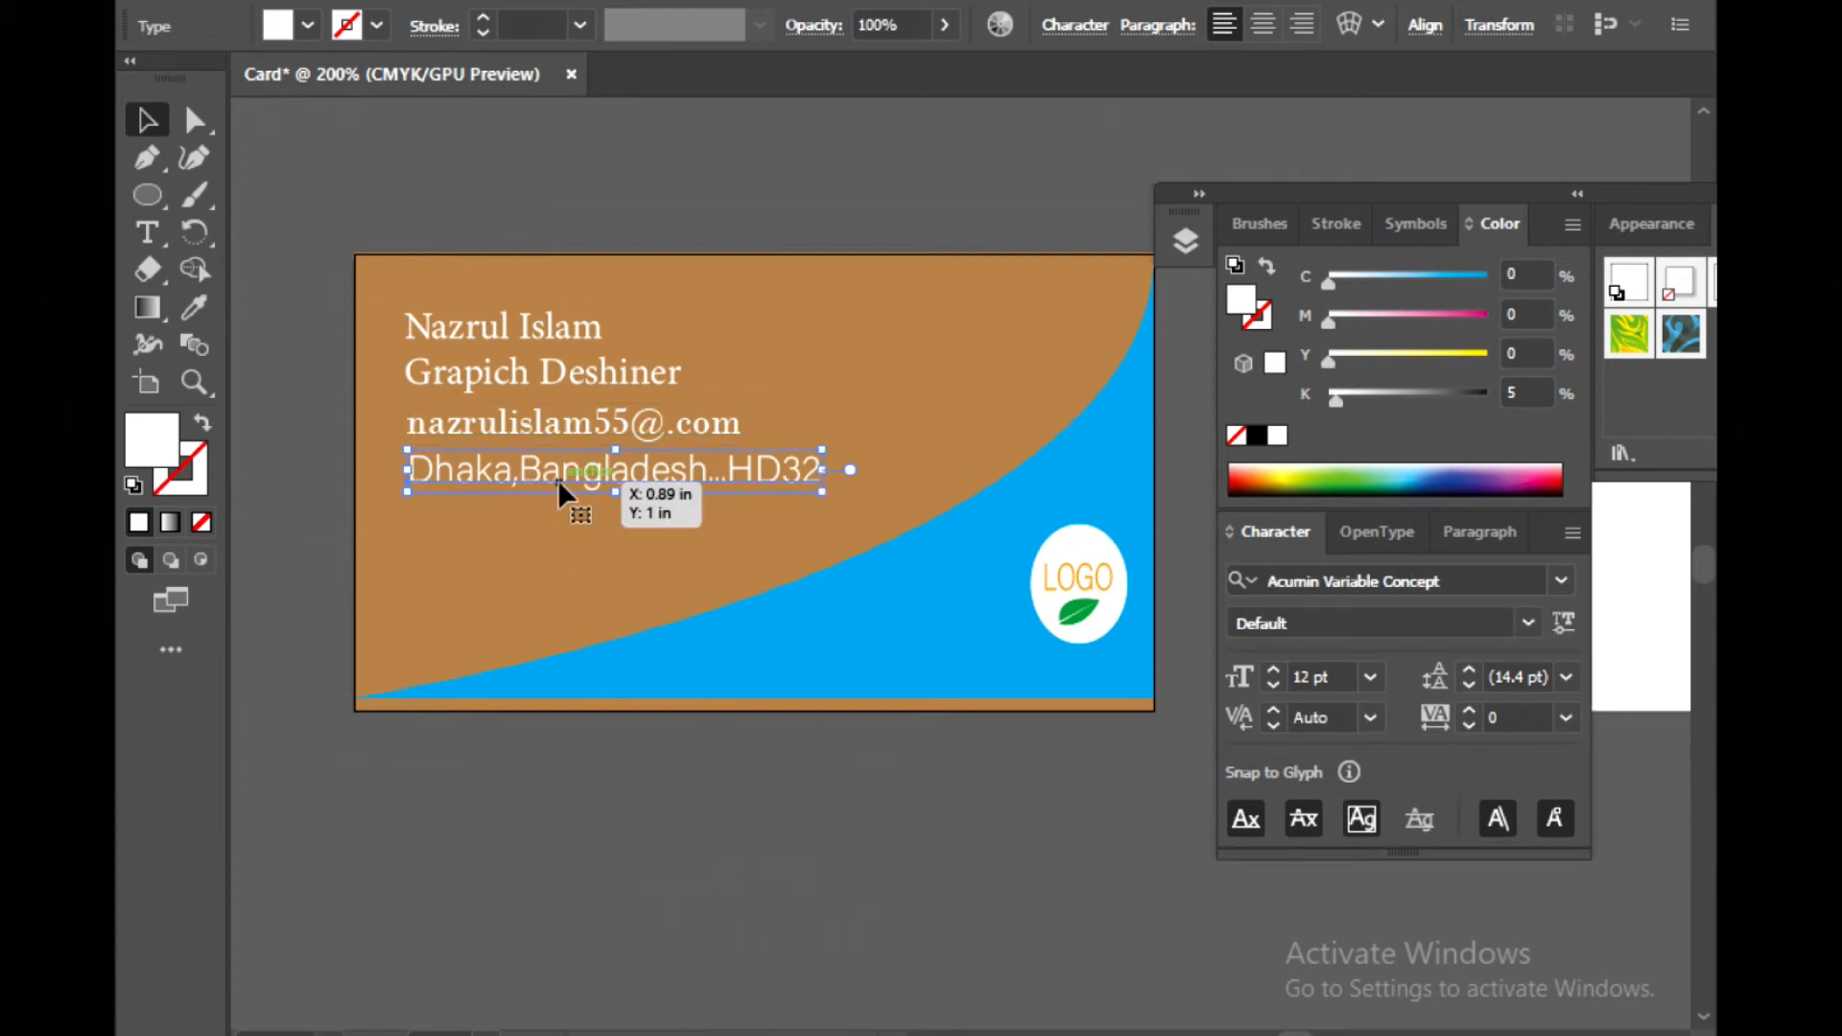
left_click_drag(558, 482, 554, 482)
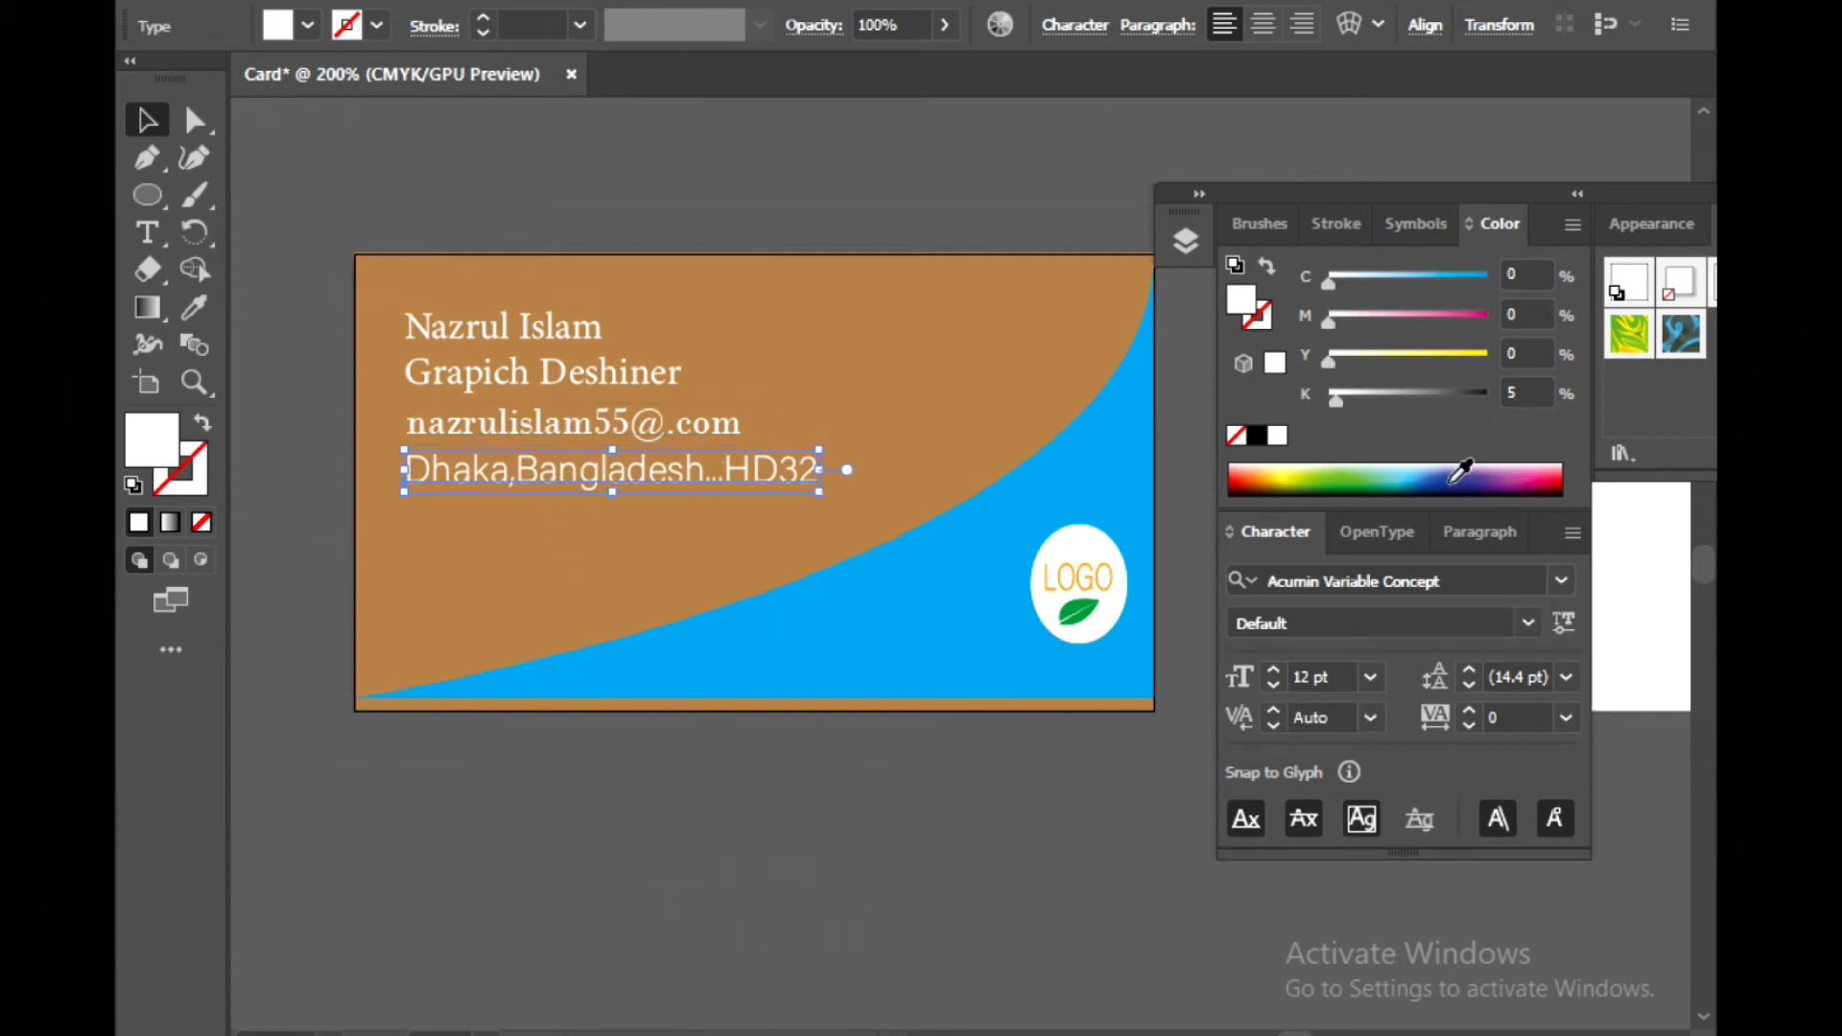
left_click(1370, 677)
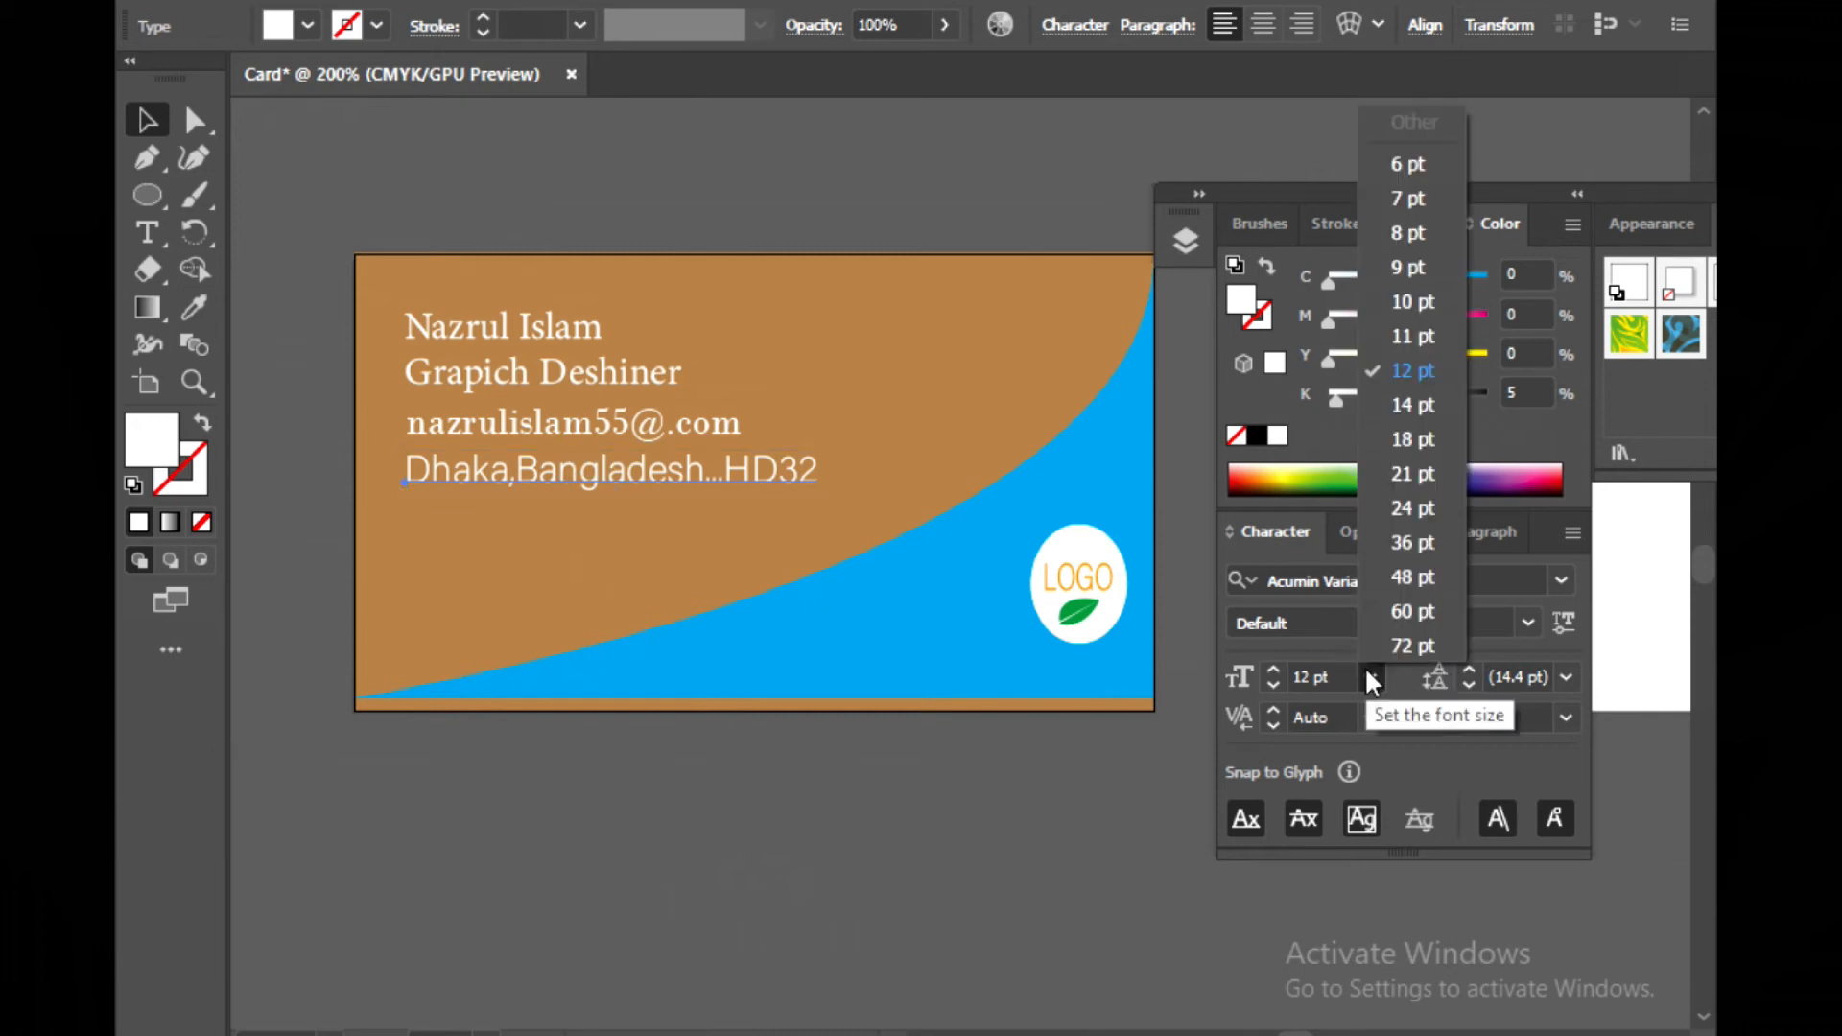
left_click(1372, 251)
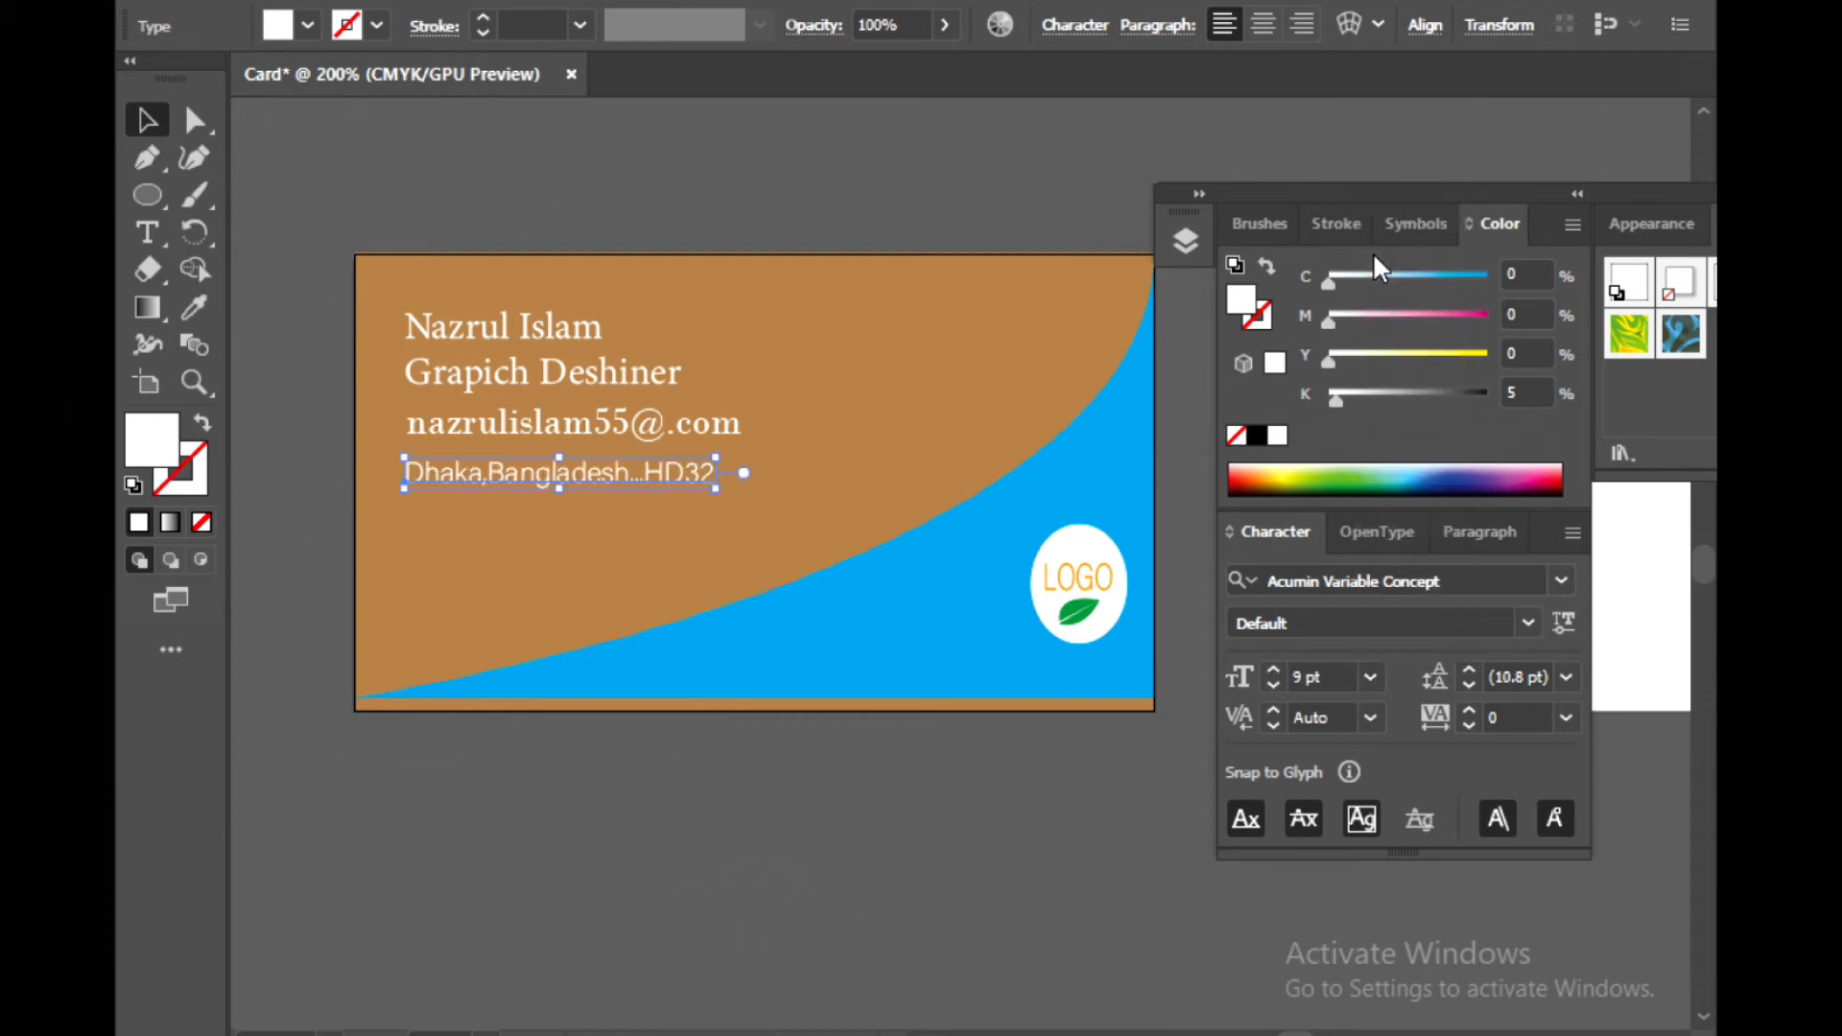
key("Up")
key("Up")
key("Up")
key("Up")
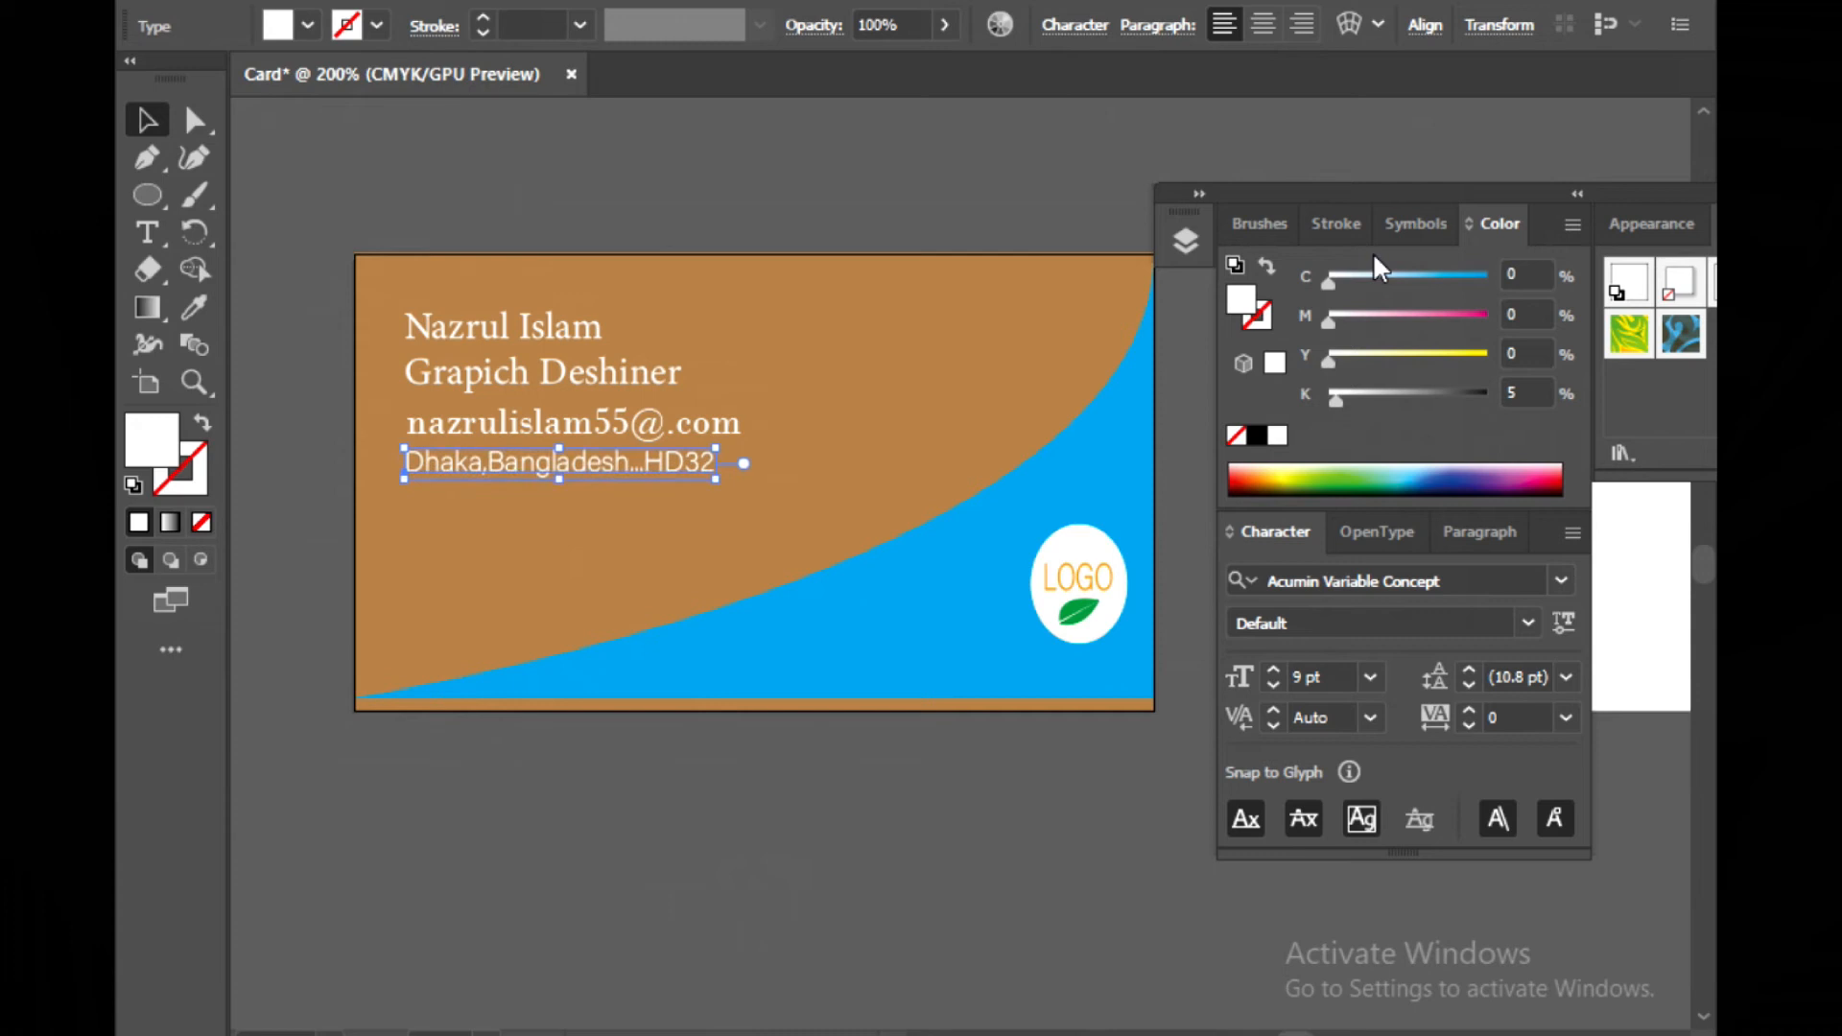
Set the e-mail line's font size to 11 pt and nudge it slightly upward
left_click(581, 416)
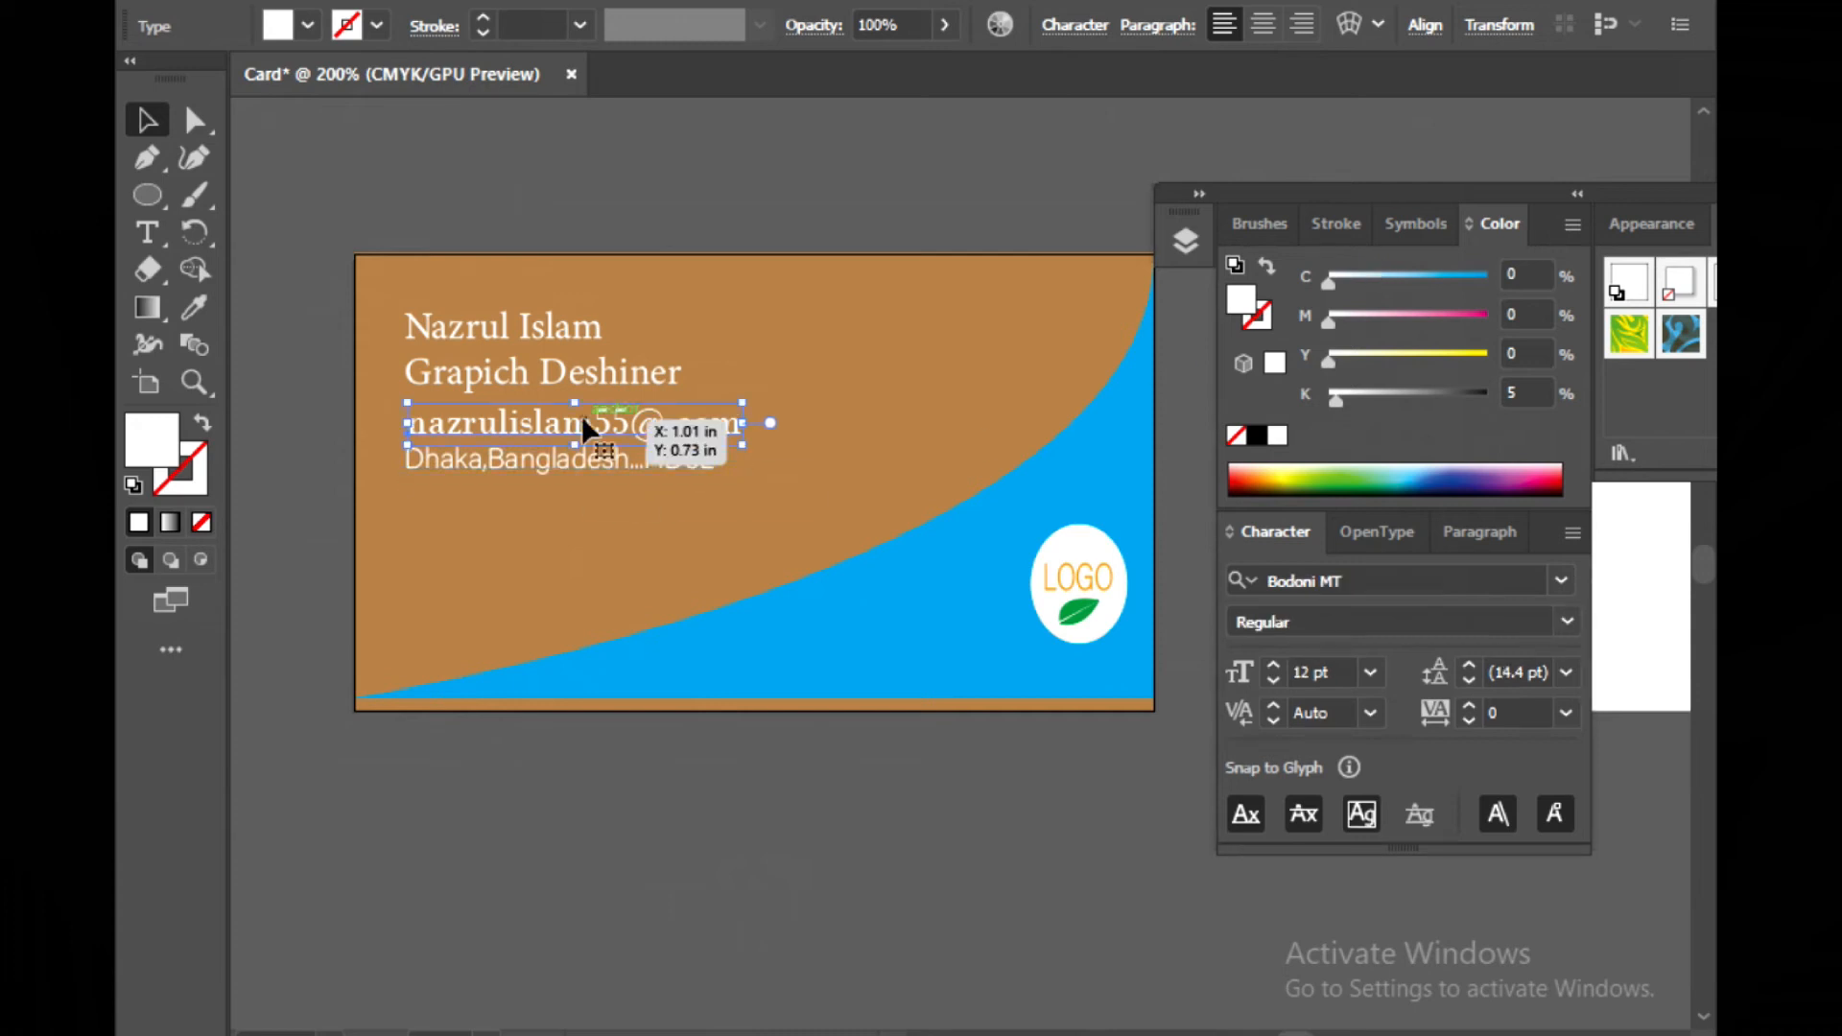
left_click(1373, 672)
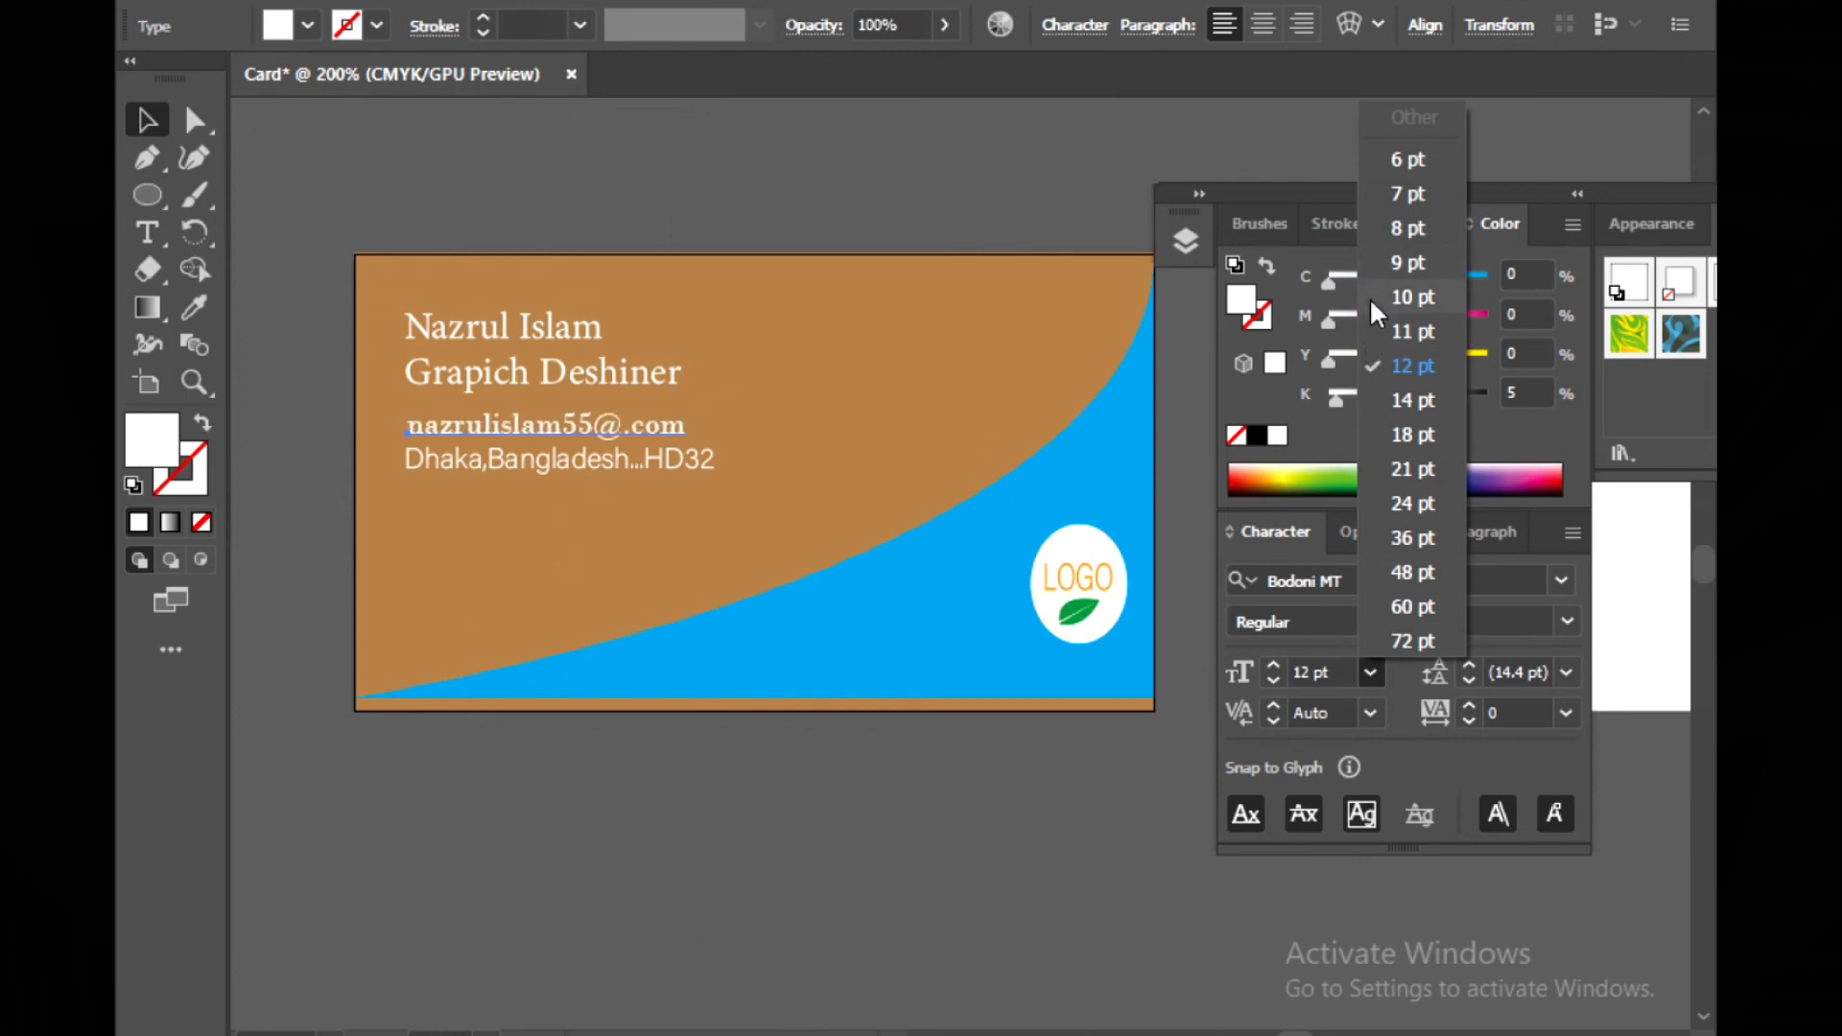
left_click(1380, 329)
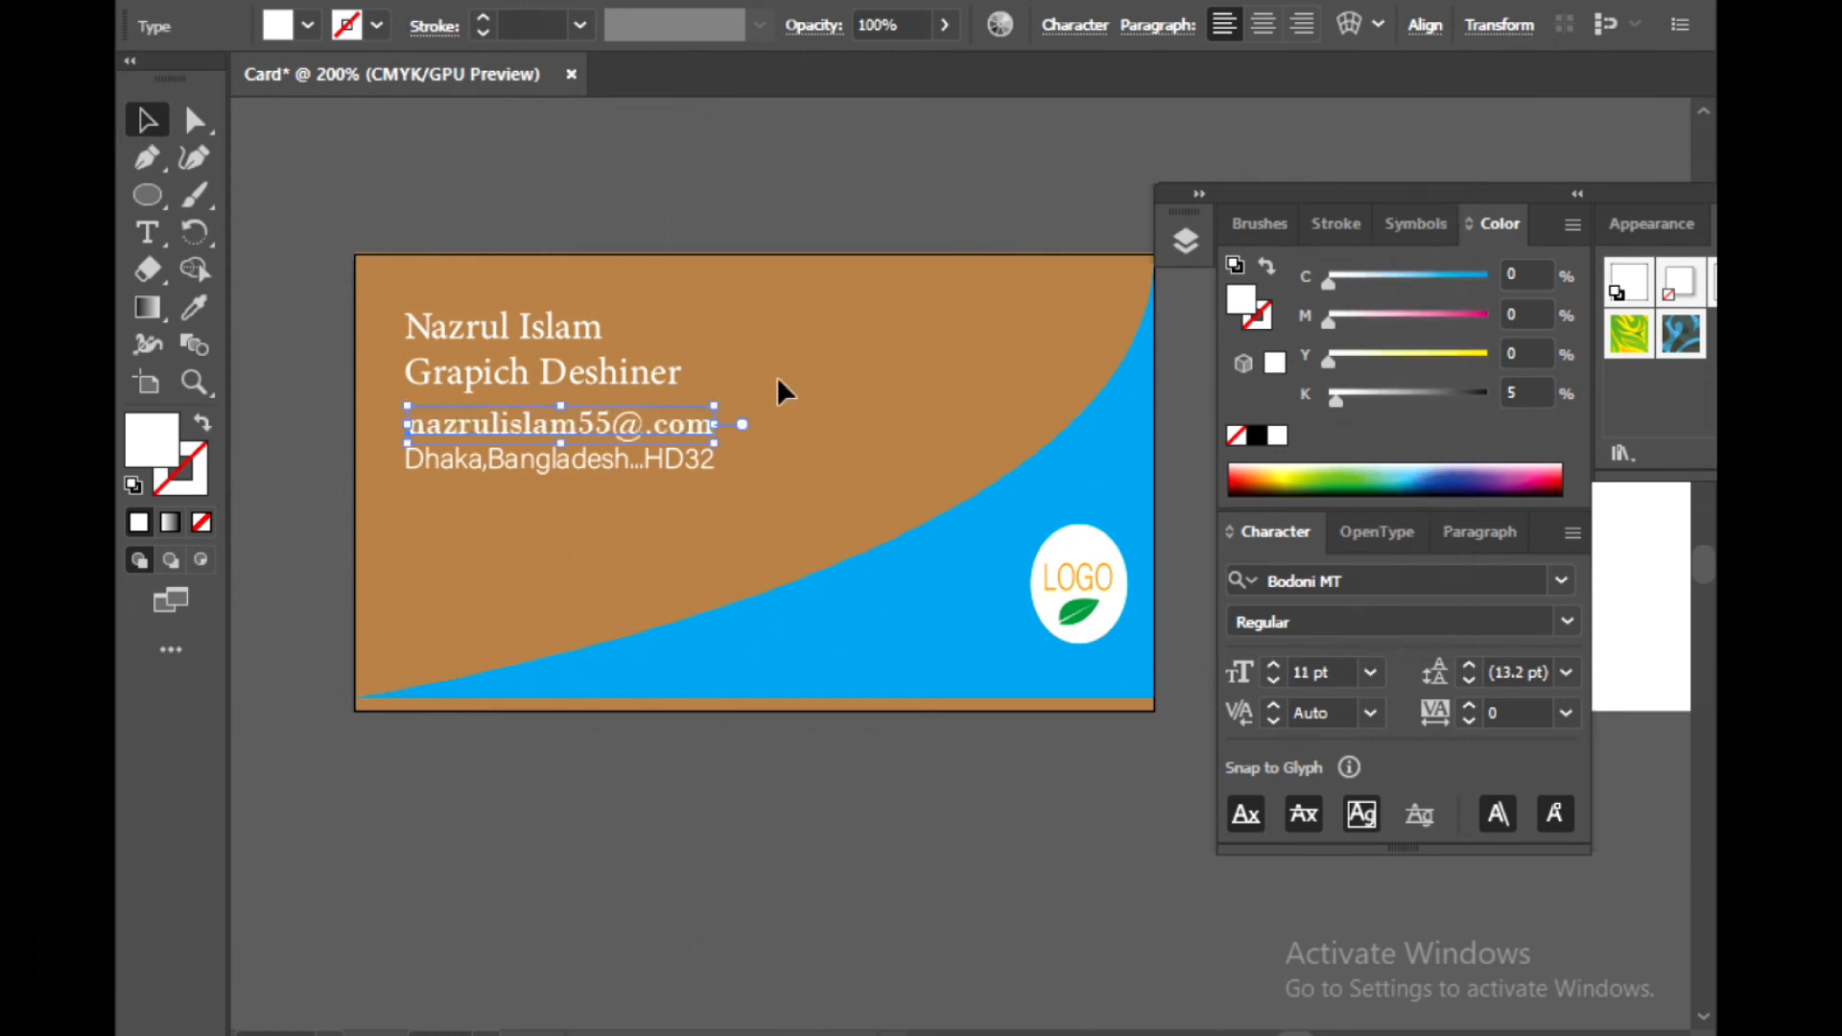
key("Up")
key("Up")
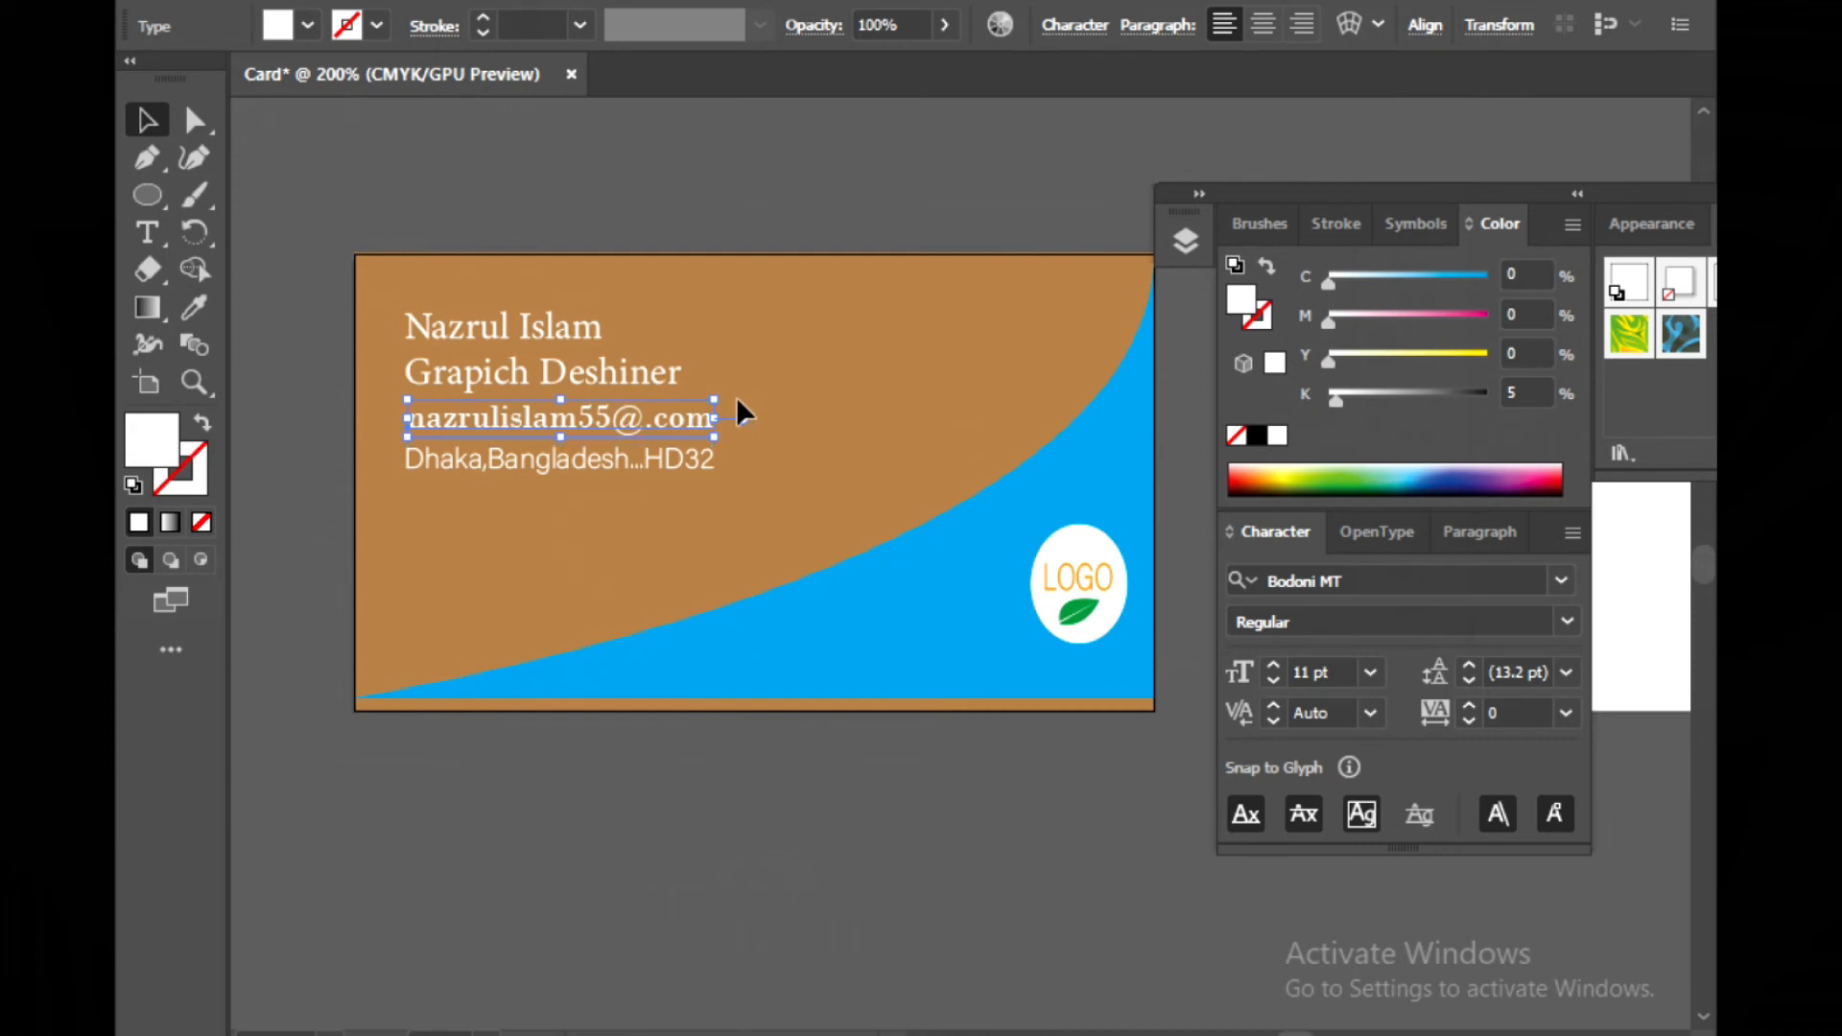
Nudge the job title and name lines slightly downward
left_click(793, 376)
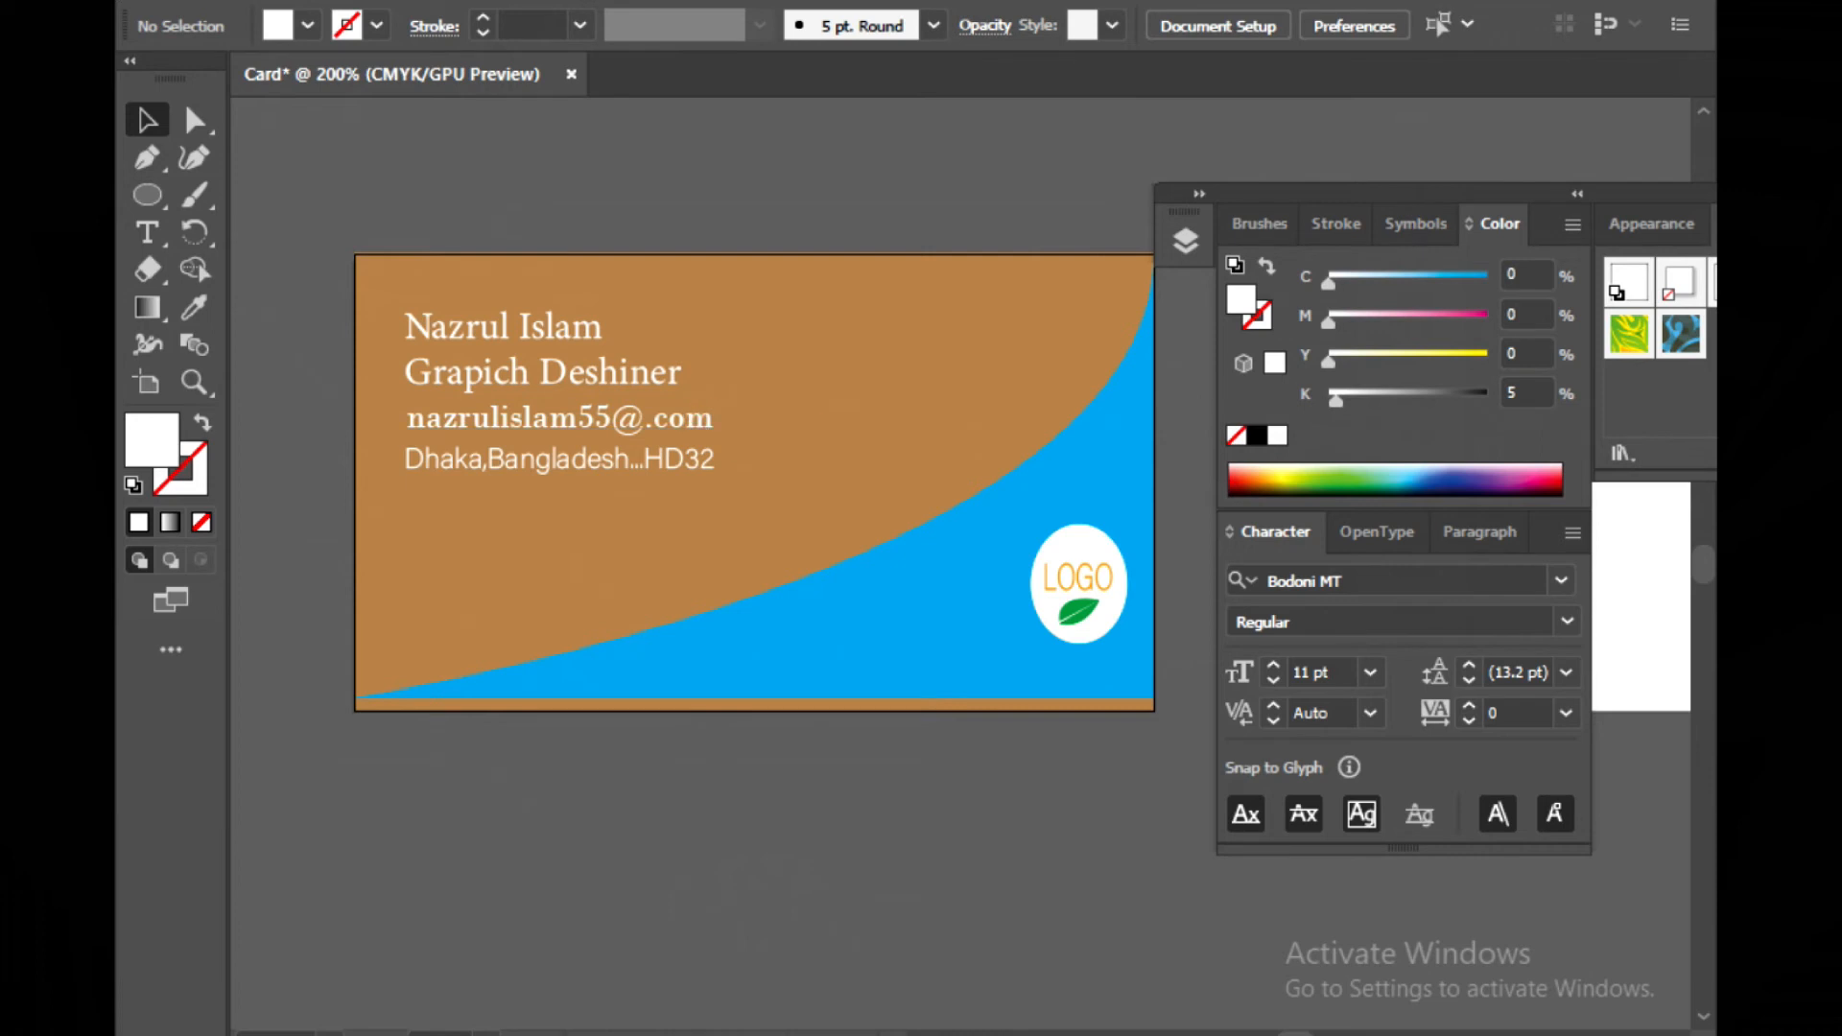
left_click(520, 374)
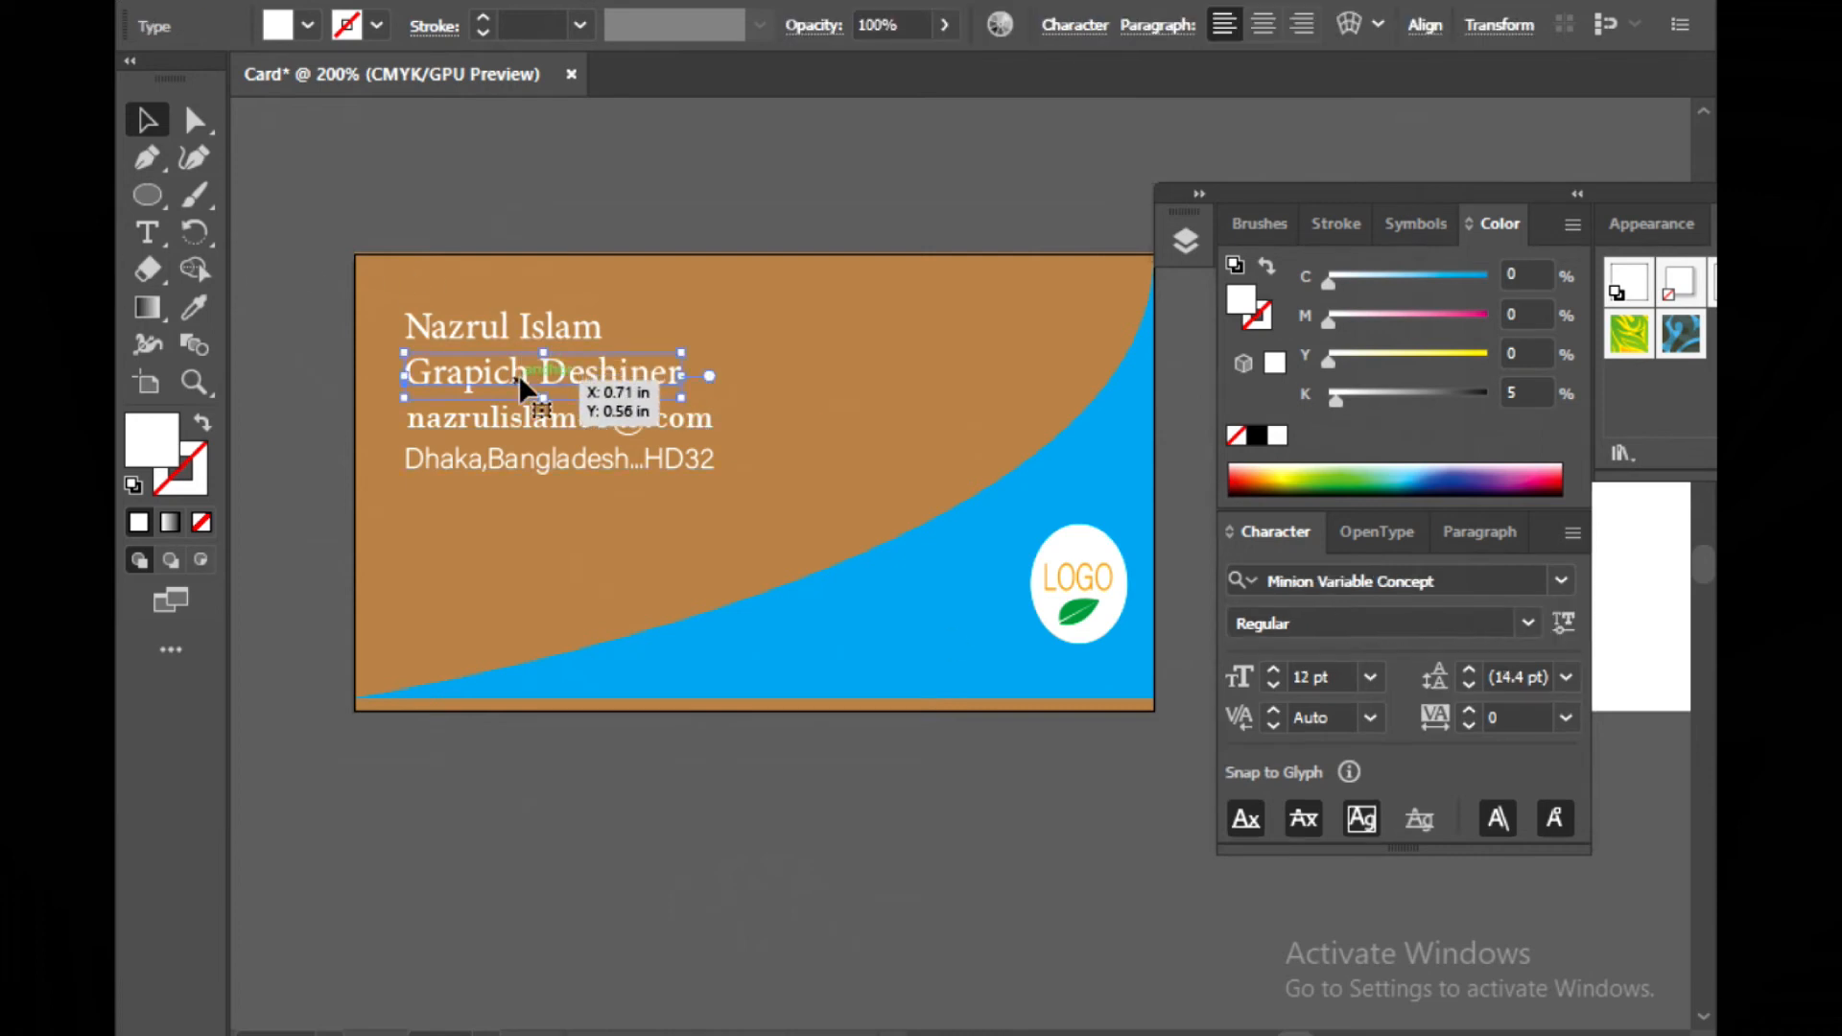
key("Down")
key("Down")
left_click(481, 315)
key("Down")
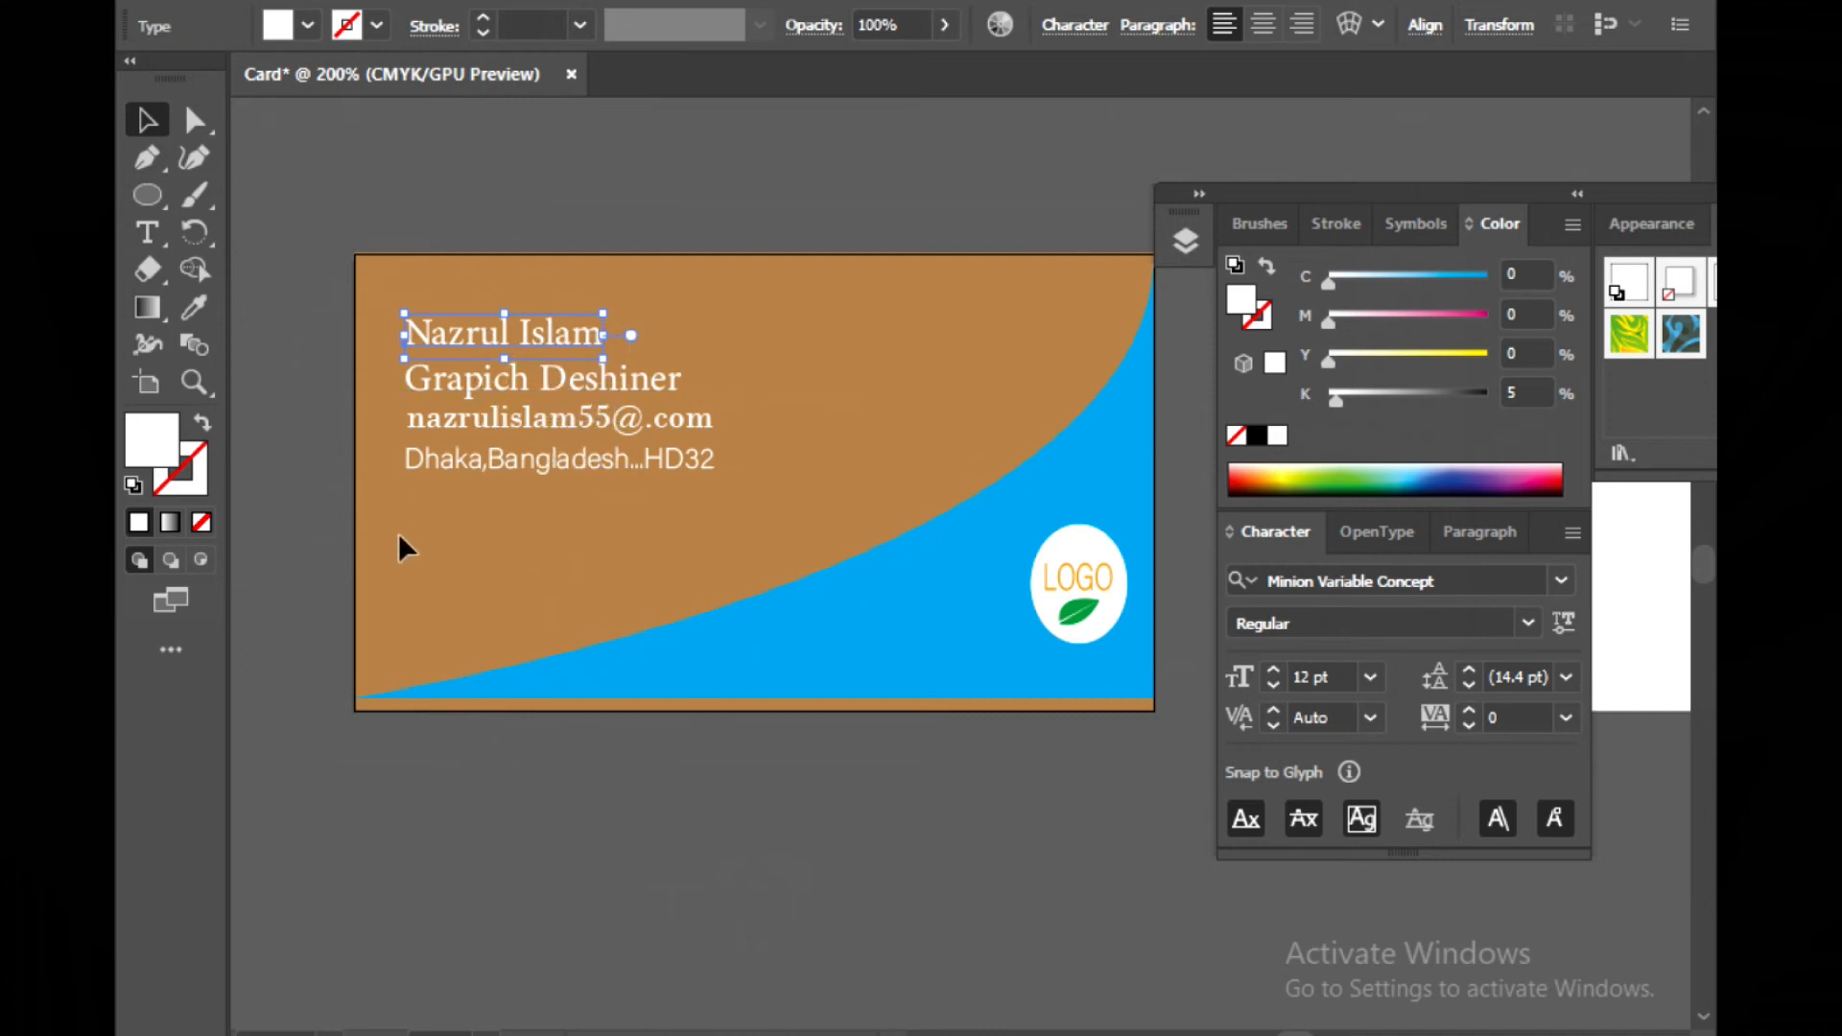
left_click(399, 533)
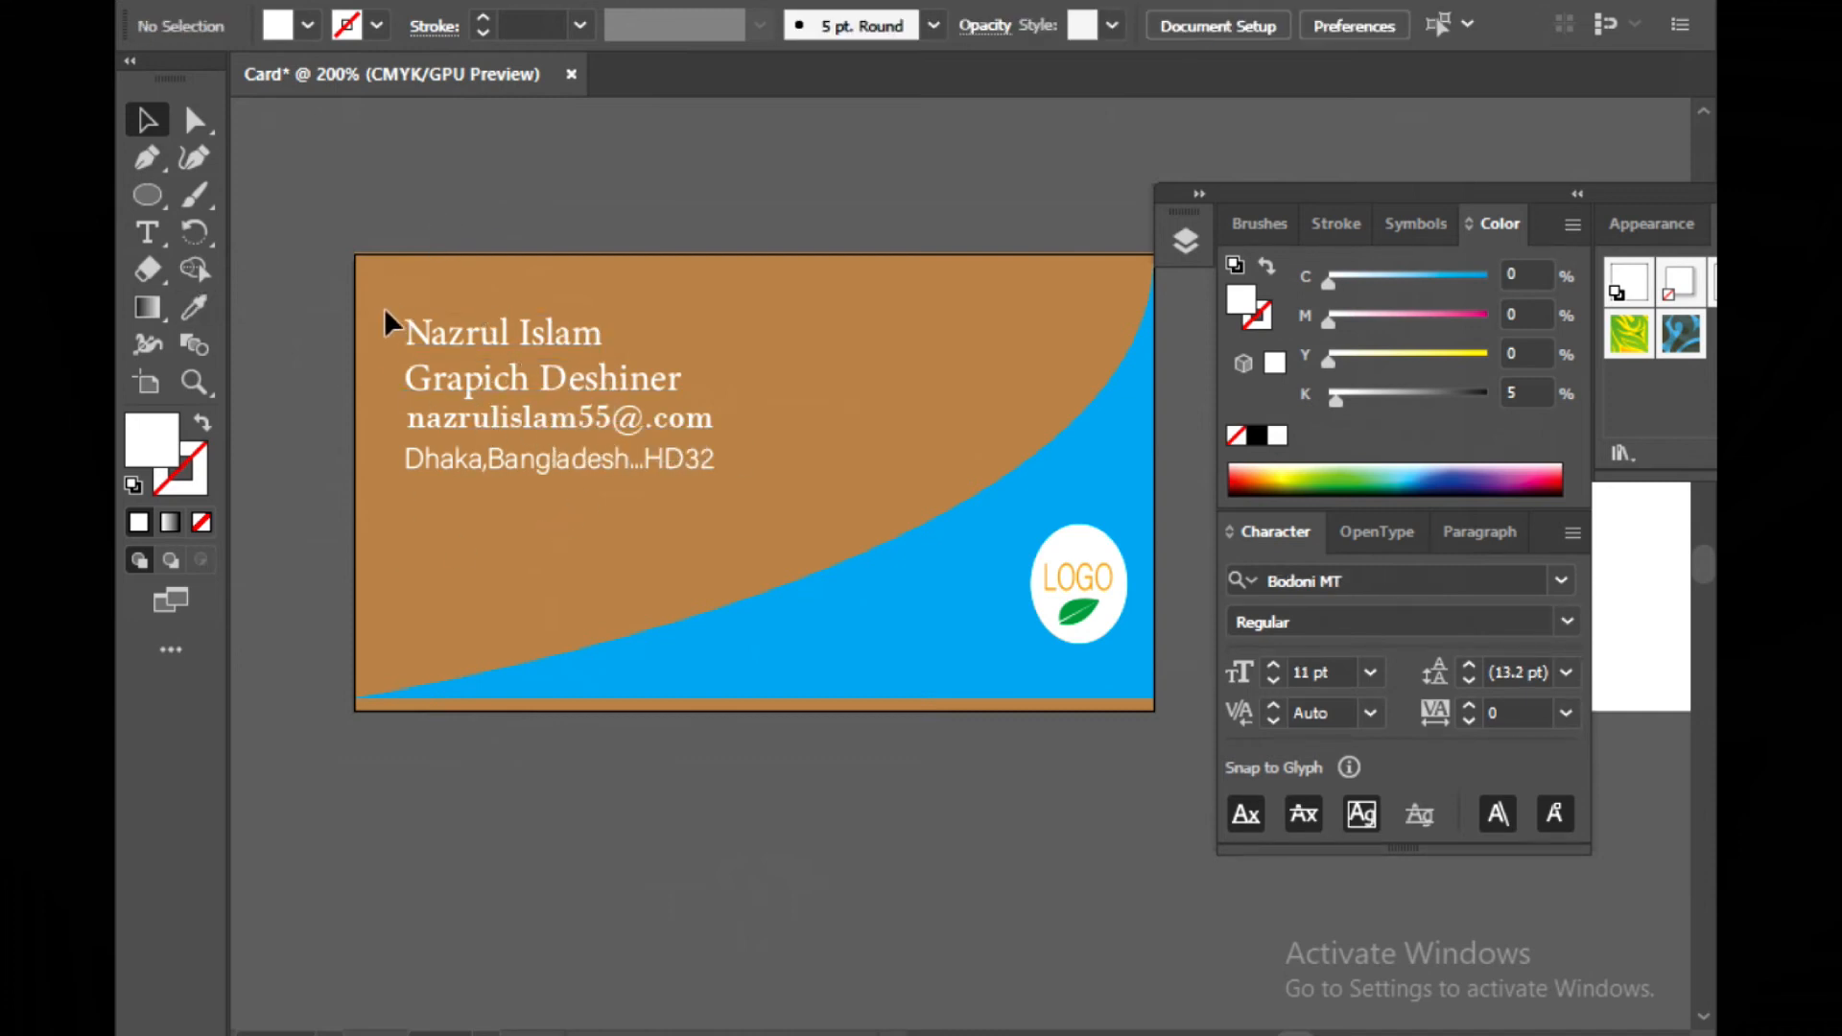
Undo the last four actions and nudge the four-line text block slightly right and down
key("ctrl+z")
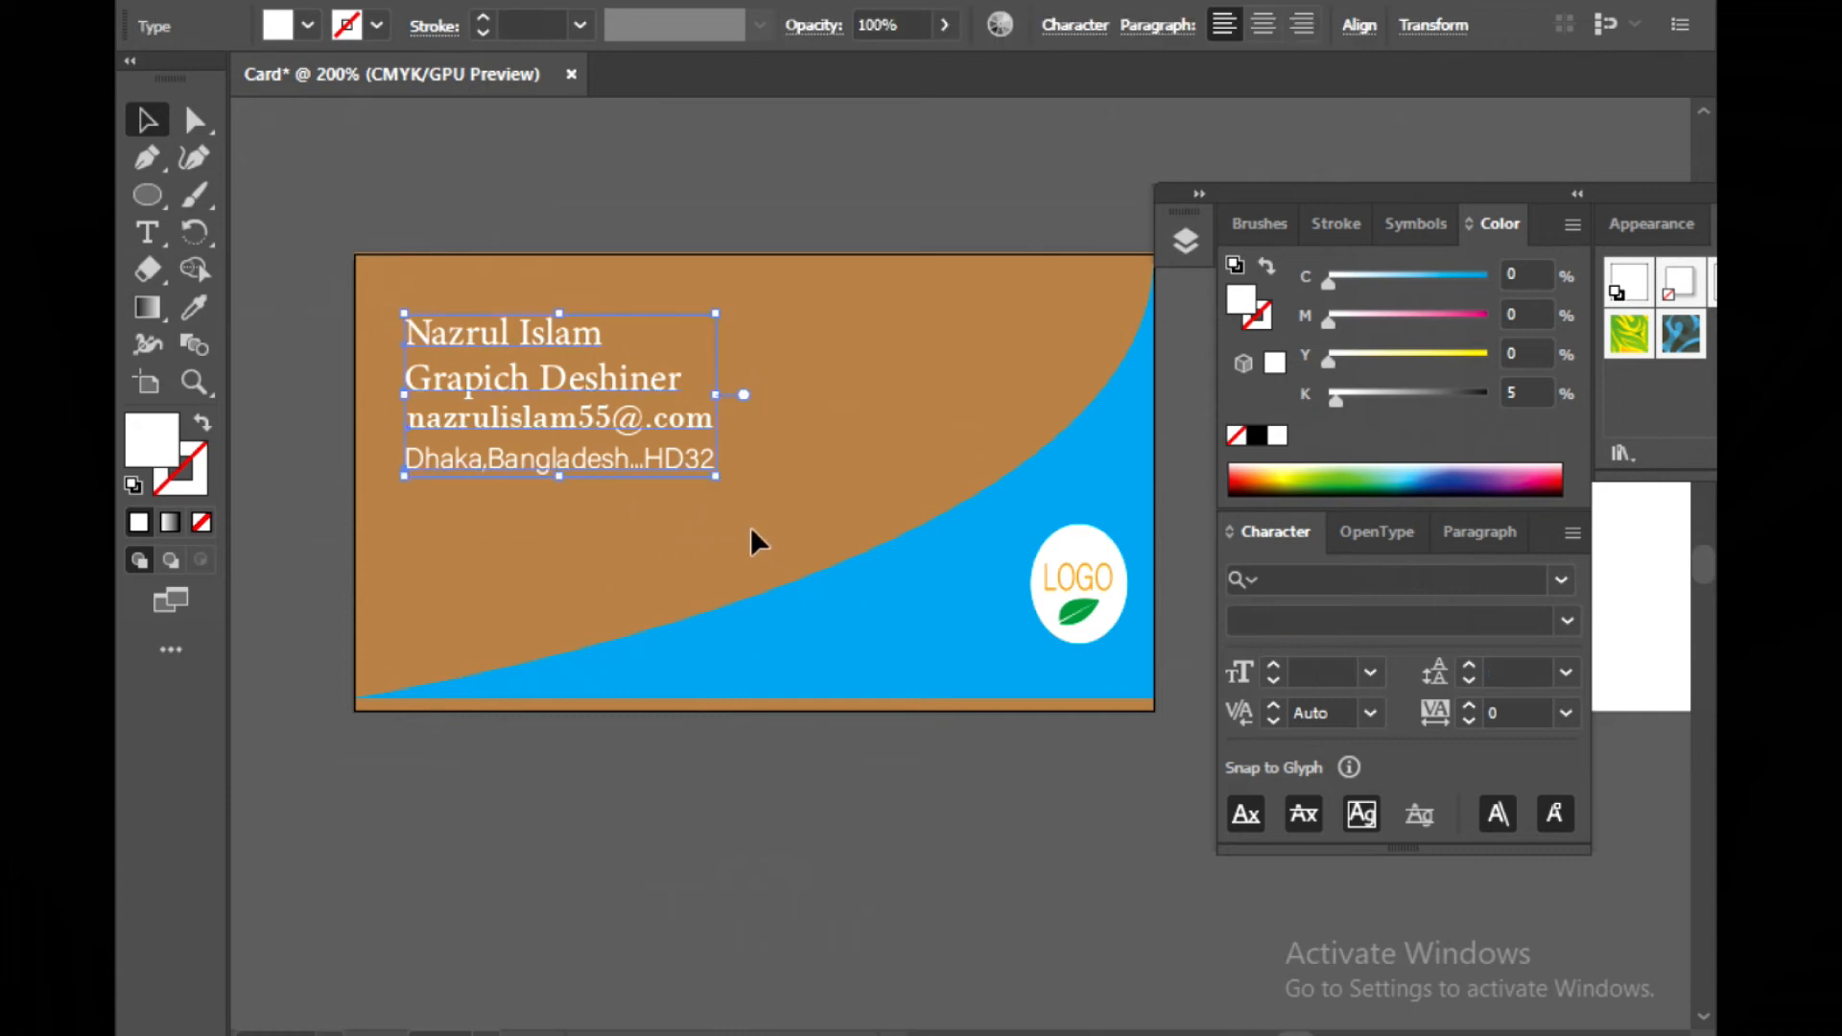
key("ctrl+z")
key("ctrl+z")
key("ctrl+z")
key("ctrl+z")
key("ctrl+z")
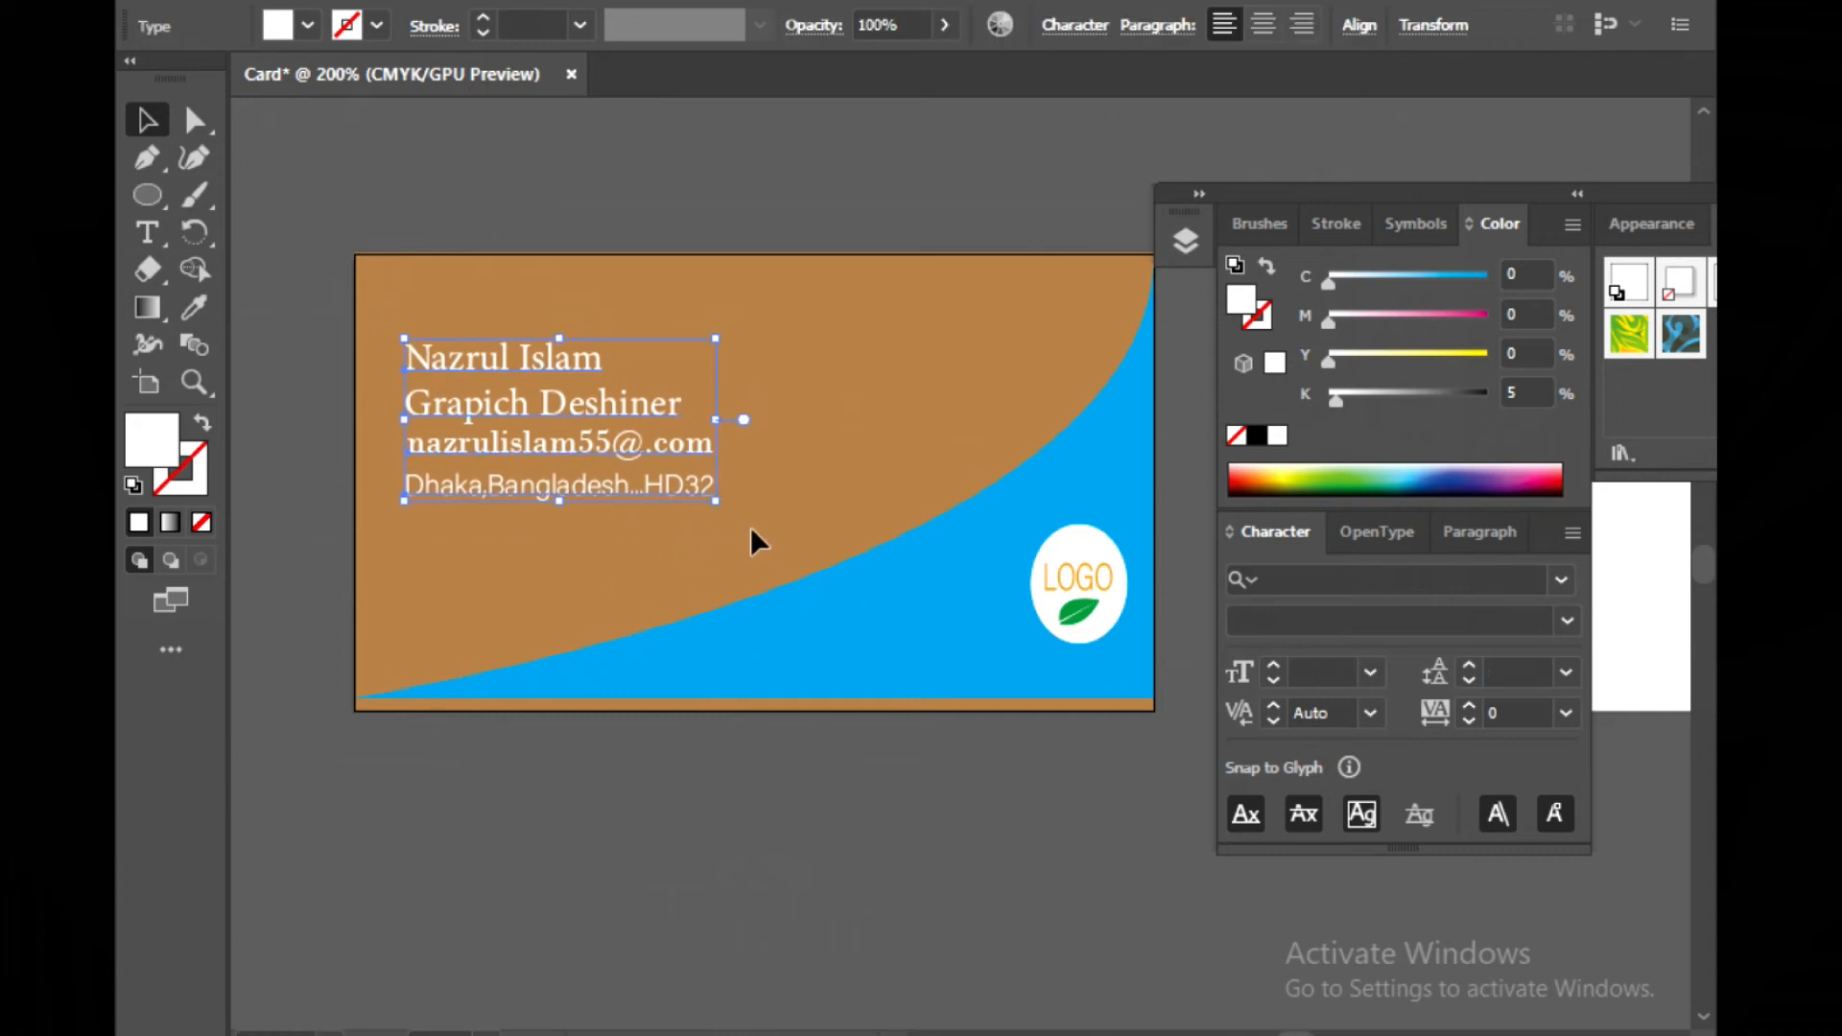
key("Right")
key("Right")
key("Right")
key("Right")
key("Right")
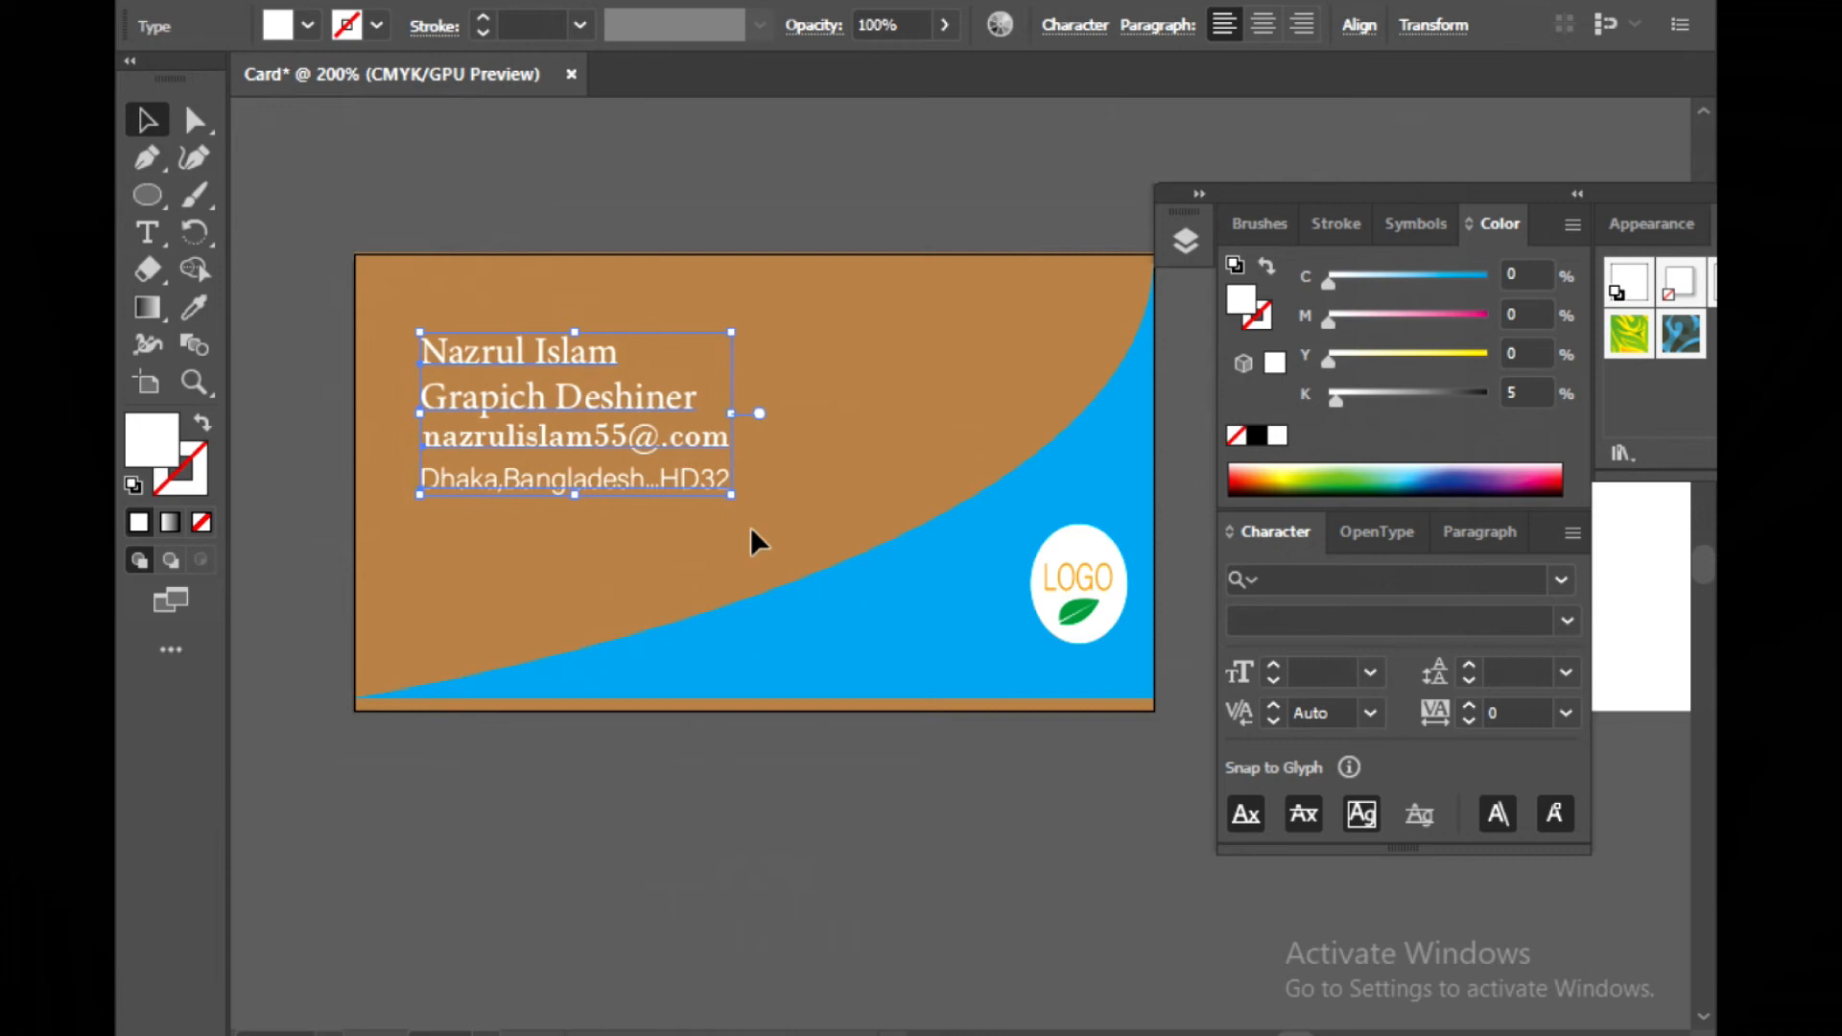
key("Down")
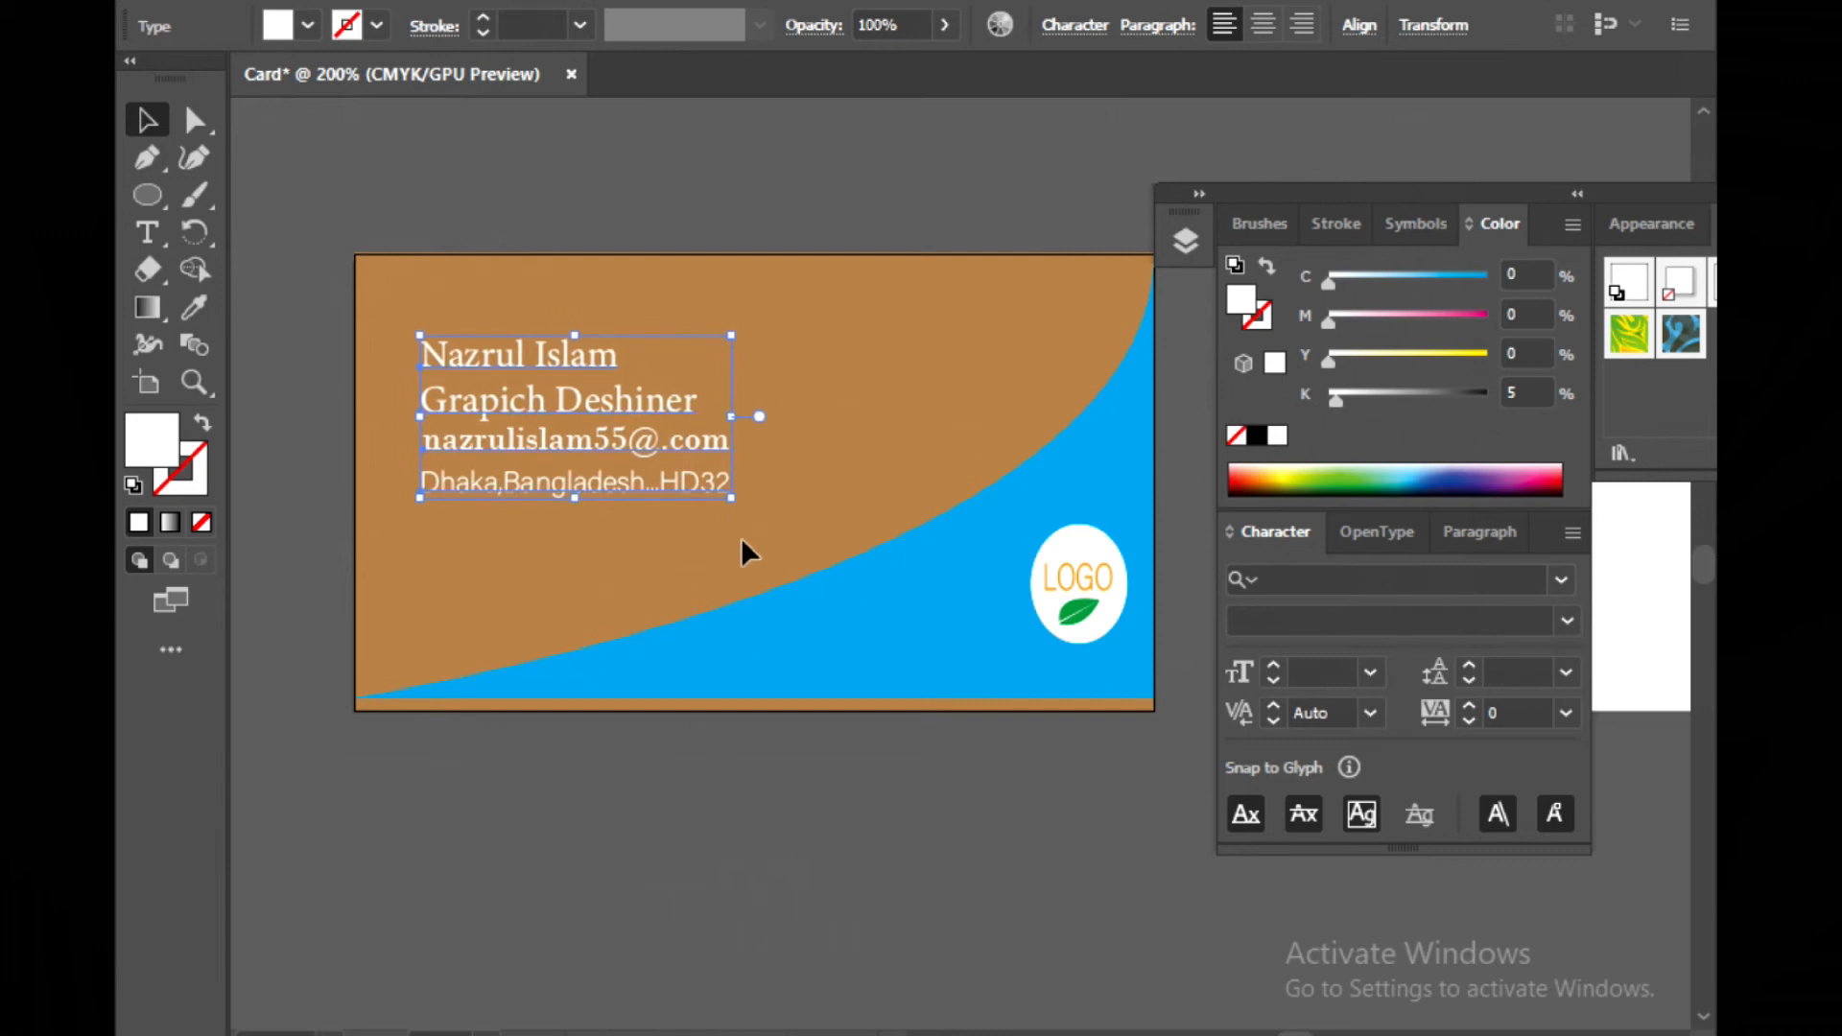
left_click(541, 817)
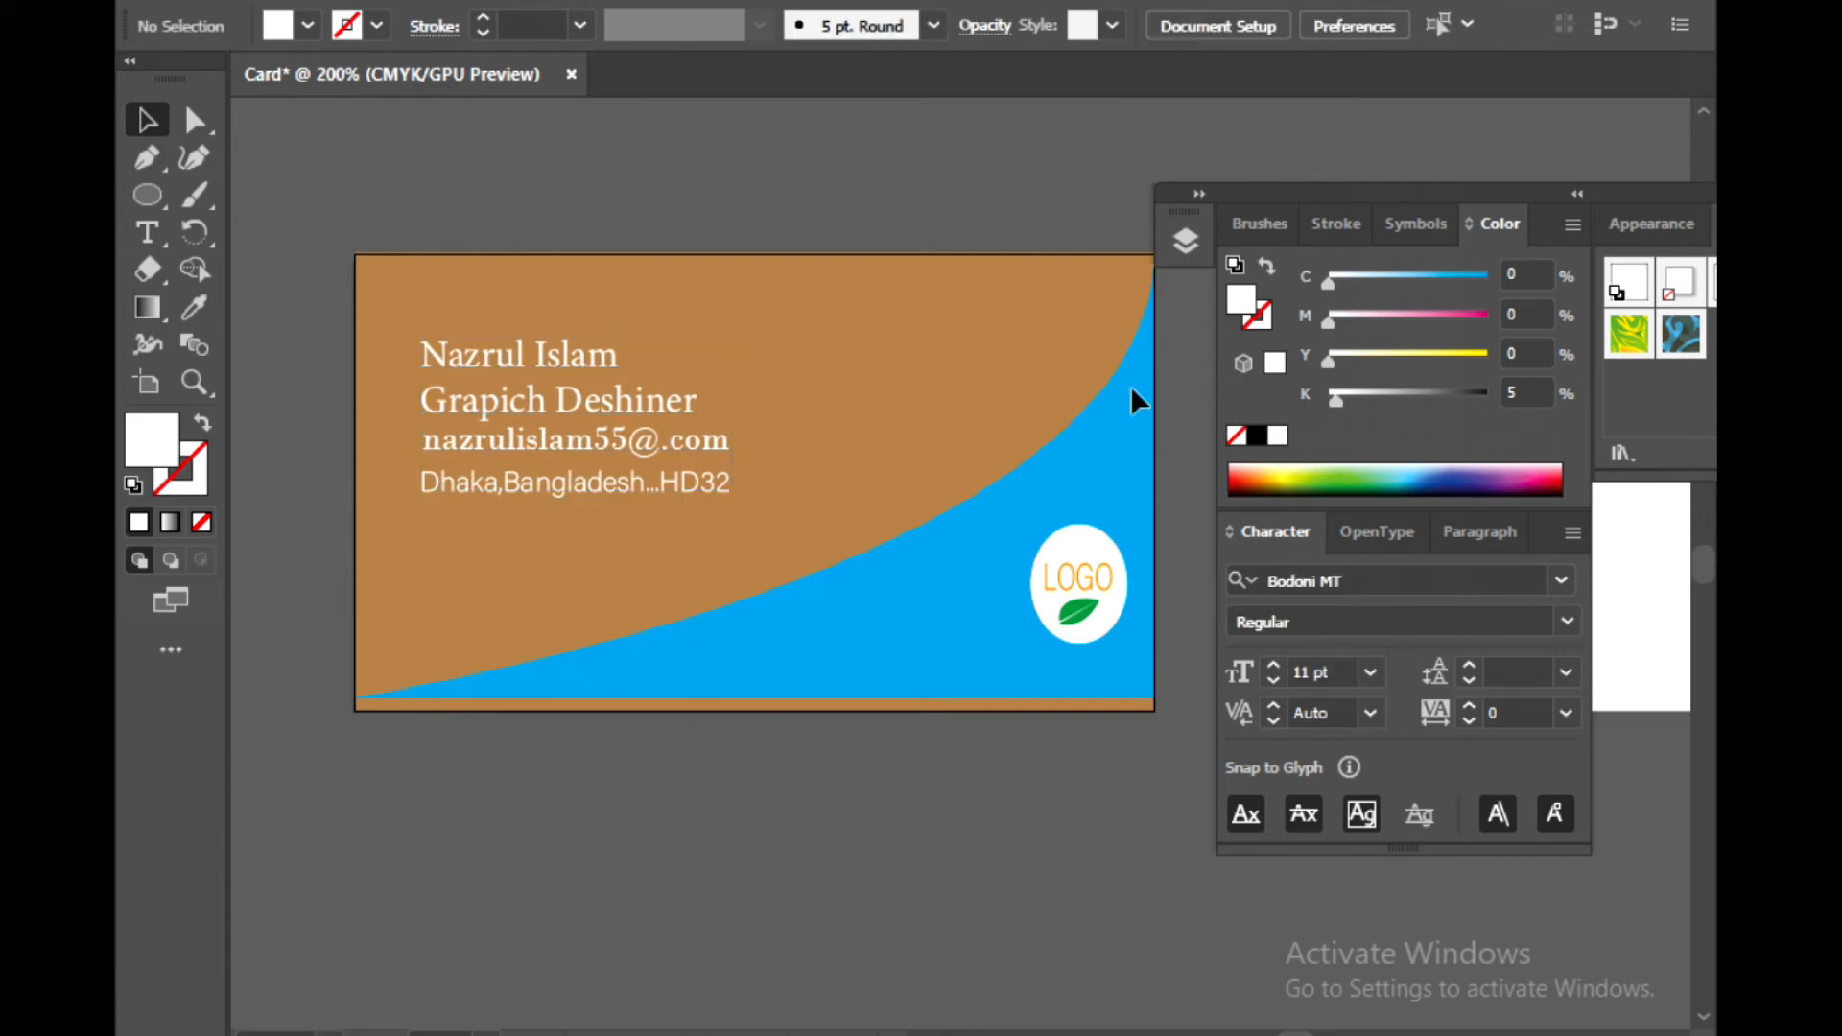
Move the floating Color, Graphic Styles and Character panels aside and close them to clear the workspace
mouse_move(1276, 187)
left_mouse_down()
mouse_move(1313, 236)
mouse_move(1240, 758)
mouse_move(1027, 833)
mouse_move(793, 827)
left_mouse_up()
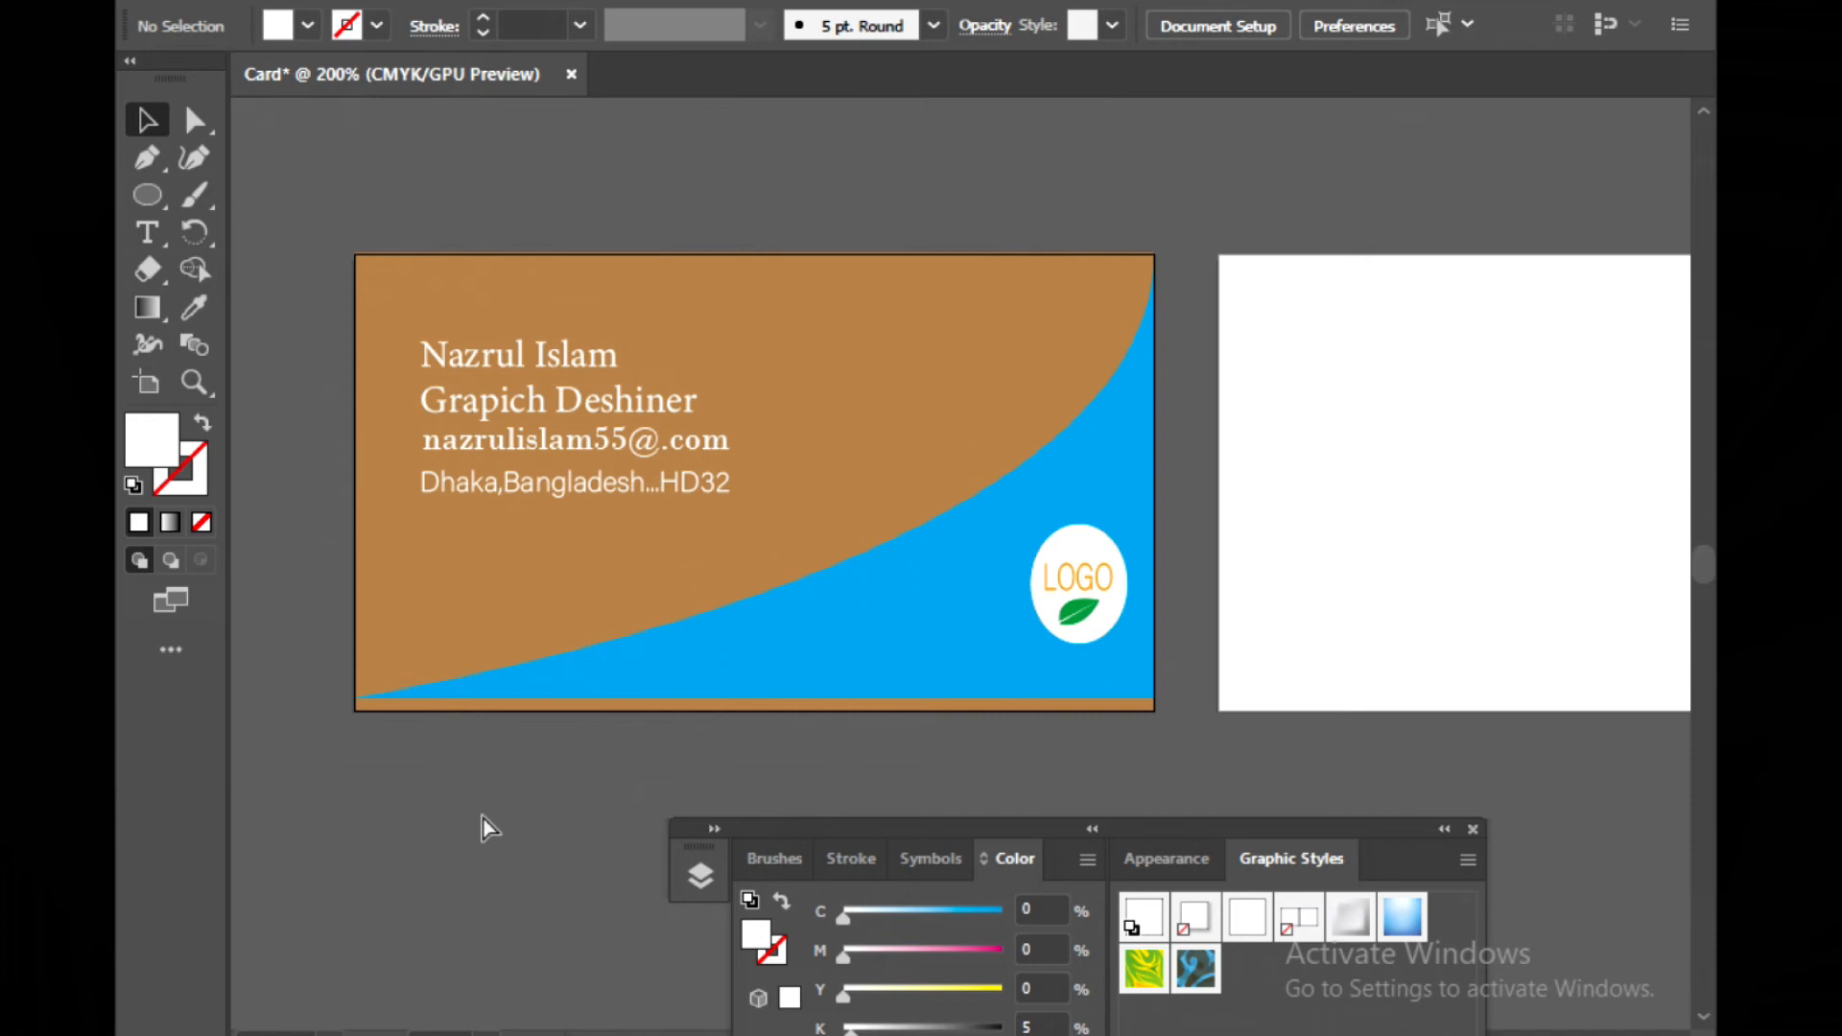
key("ctrl+a")
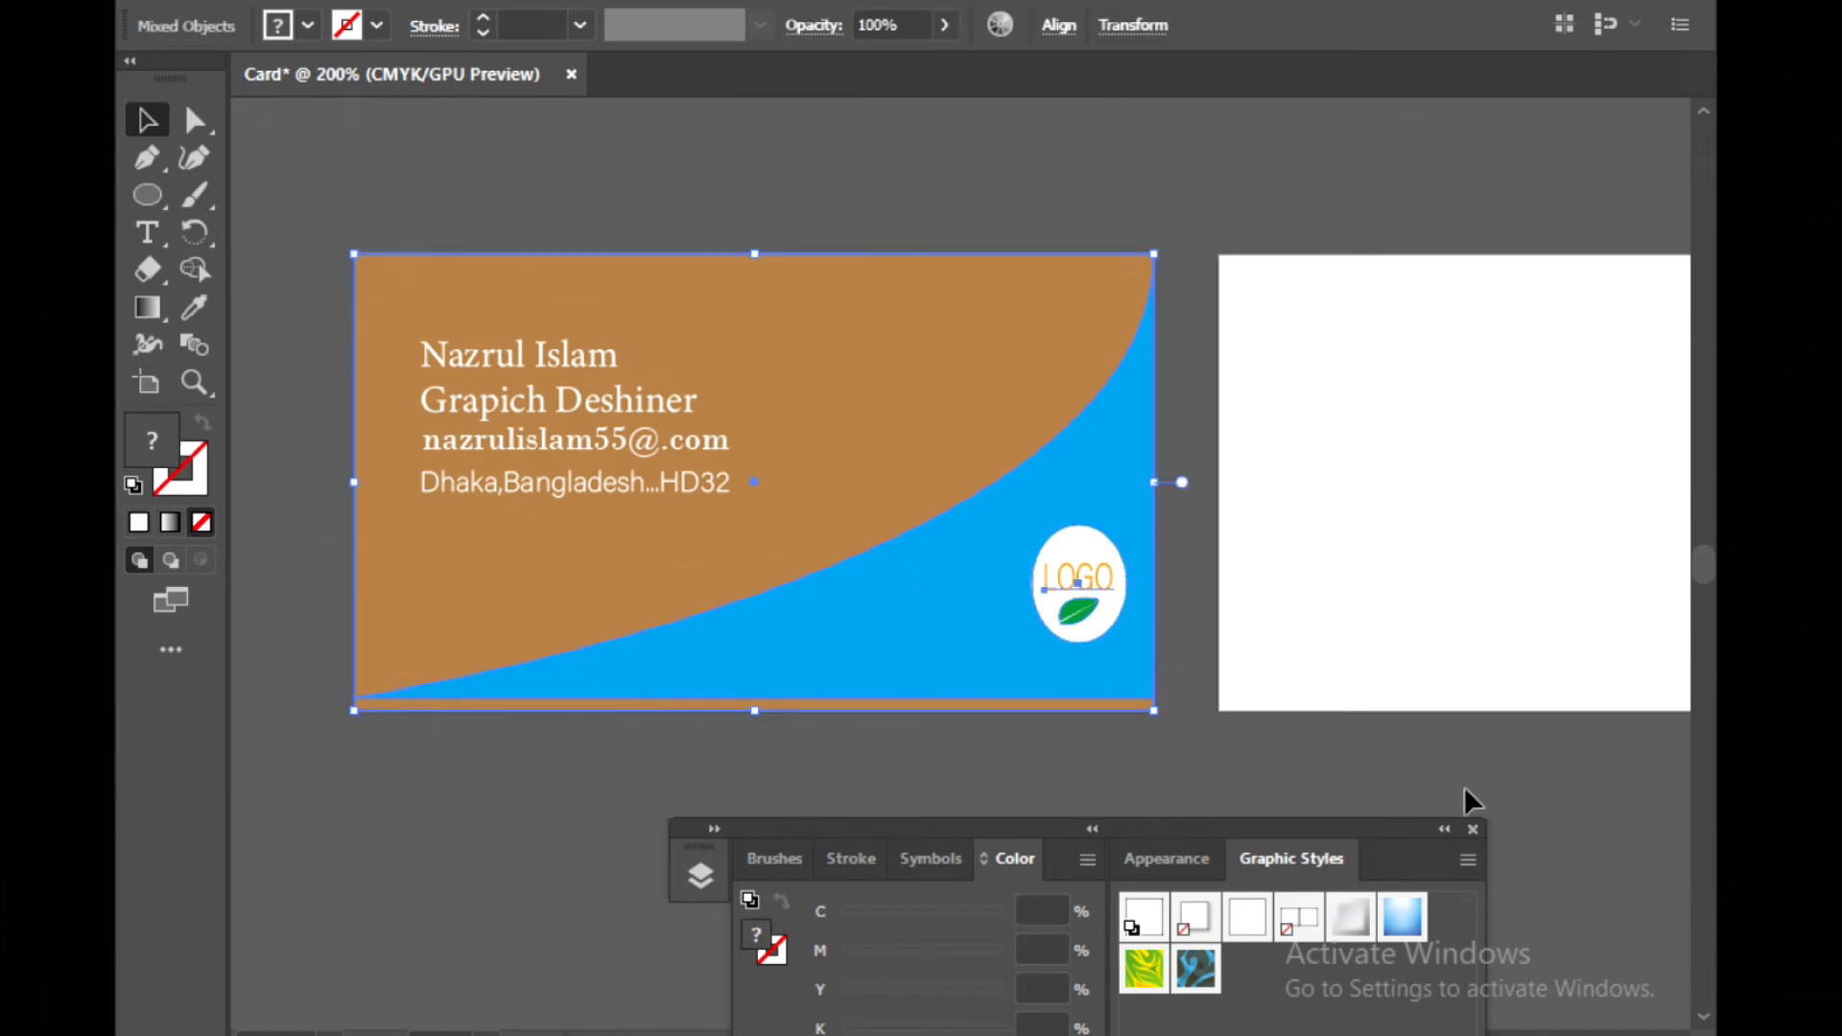
left_click_drag(1367, 838, 627, 2)
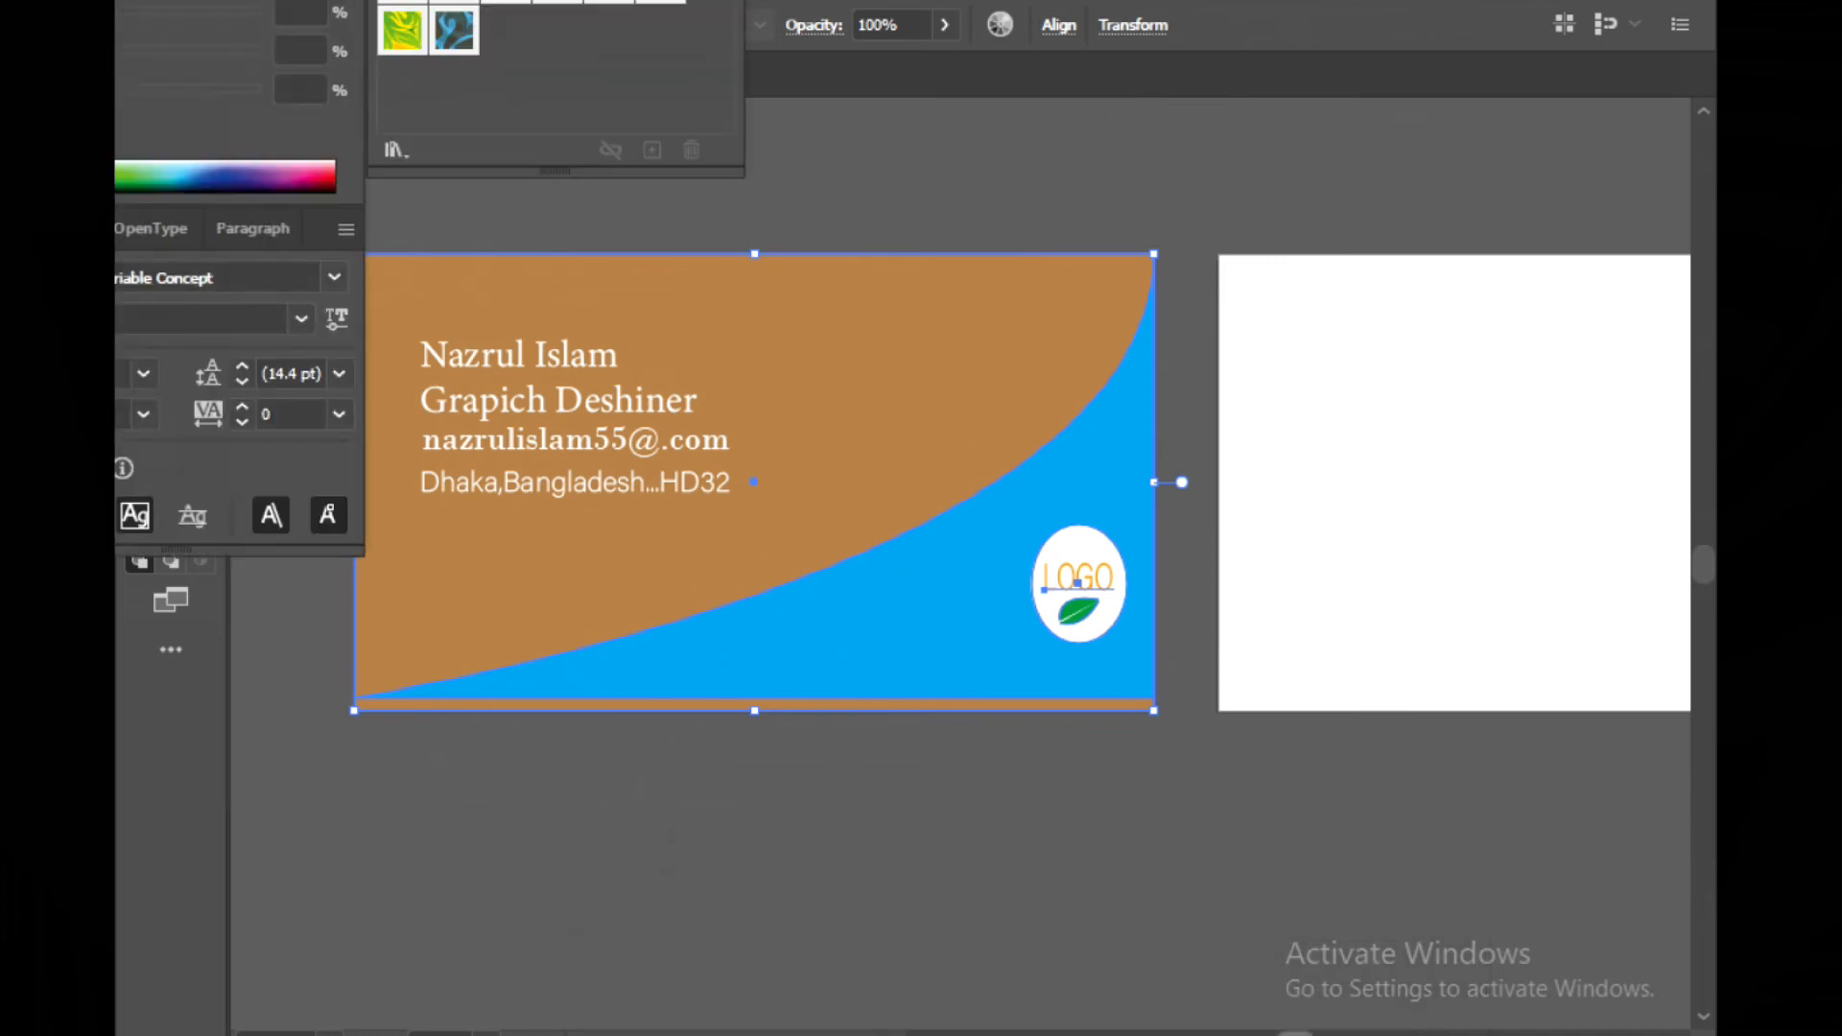
left_click(988, 999)
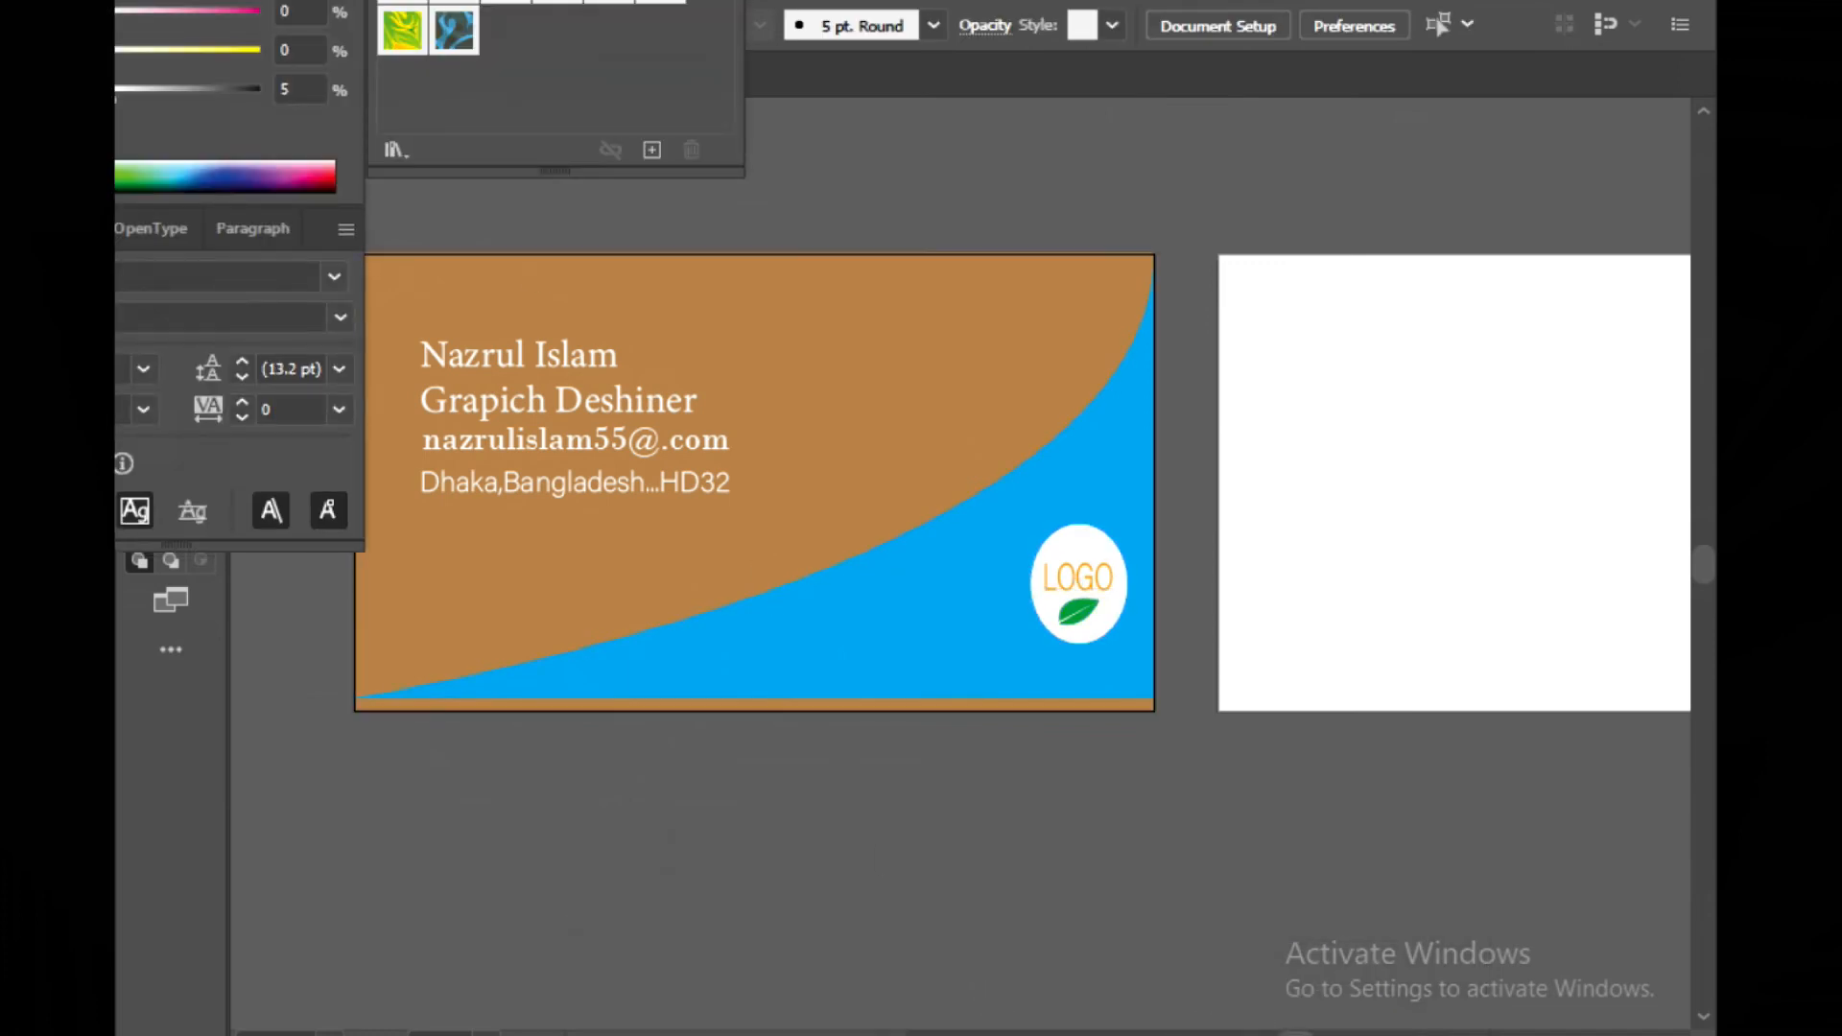
mouse_move(674, 0)
left_mouse_down()
mouse_move(675, 50)
mouse_move(684, 27)
left_mouse_up()
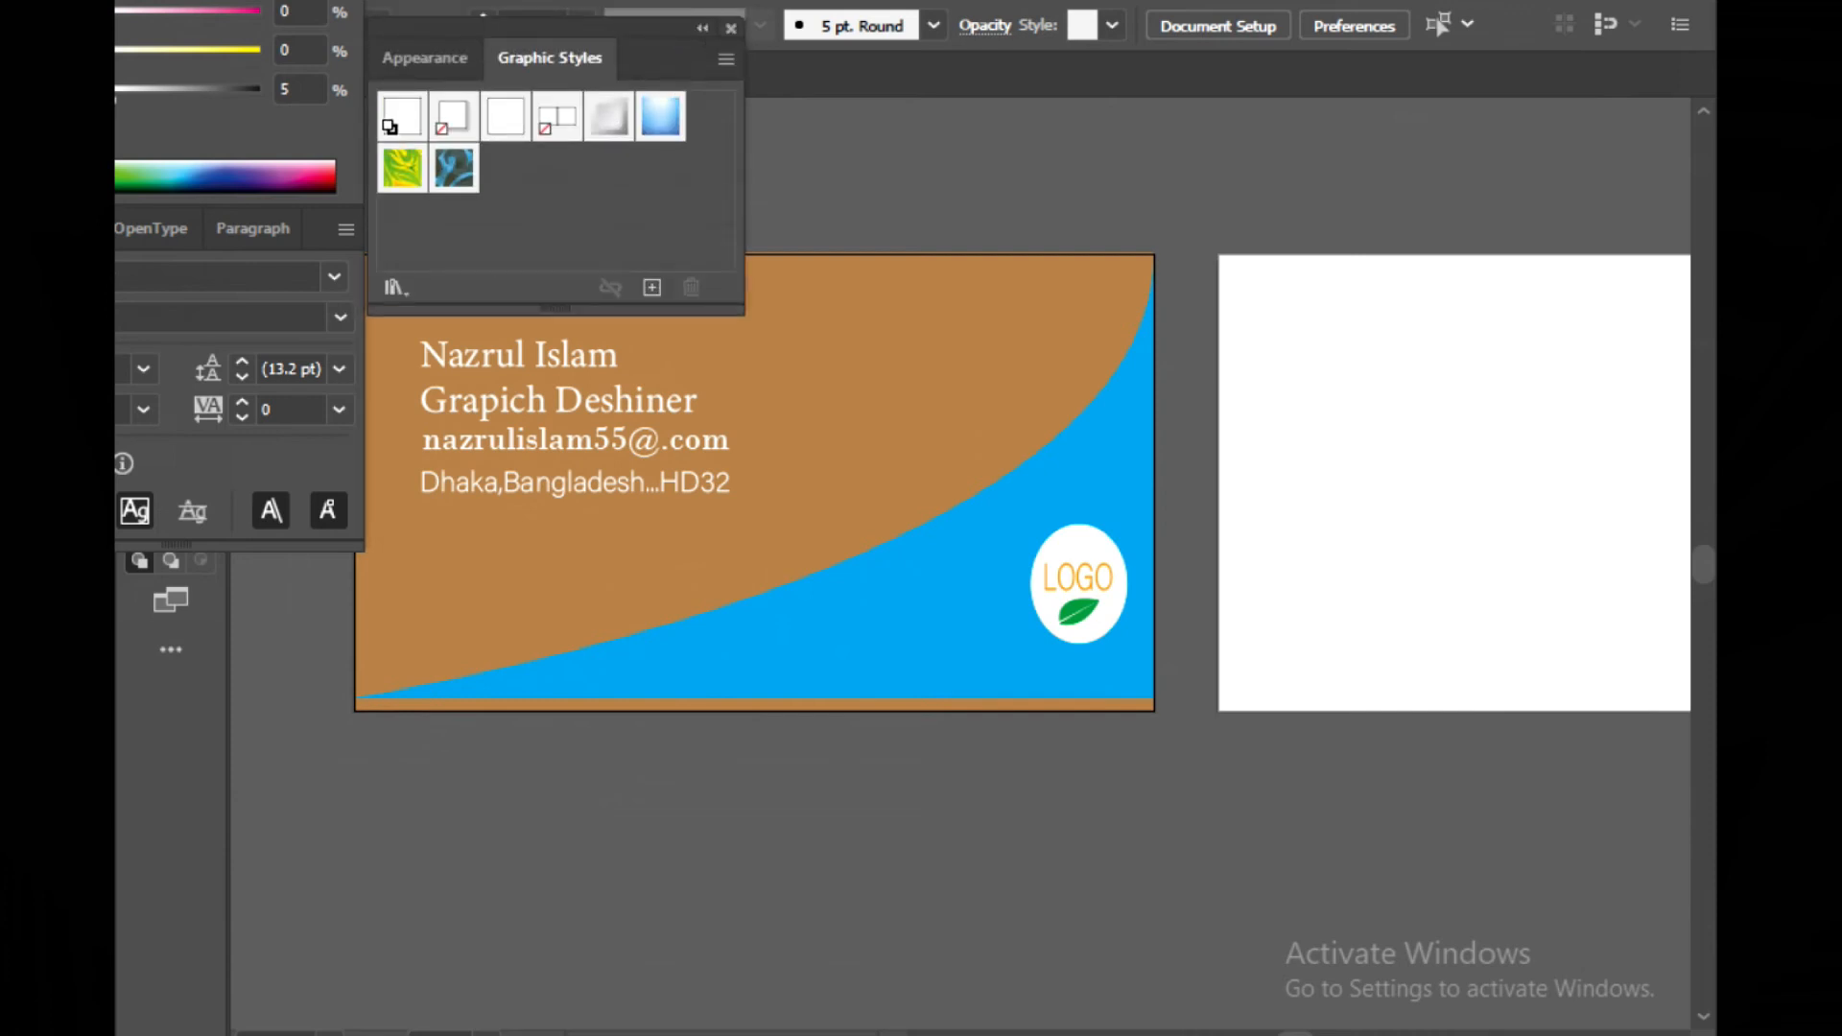
left_click(731, 29)
left_click_drag(1, 1, 375, 95)
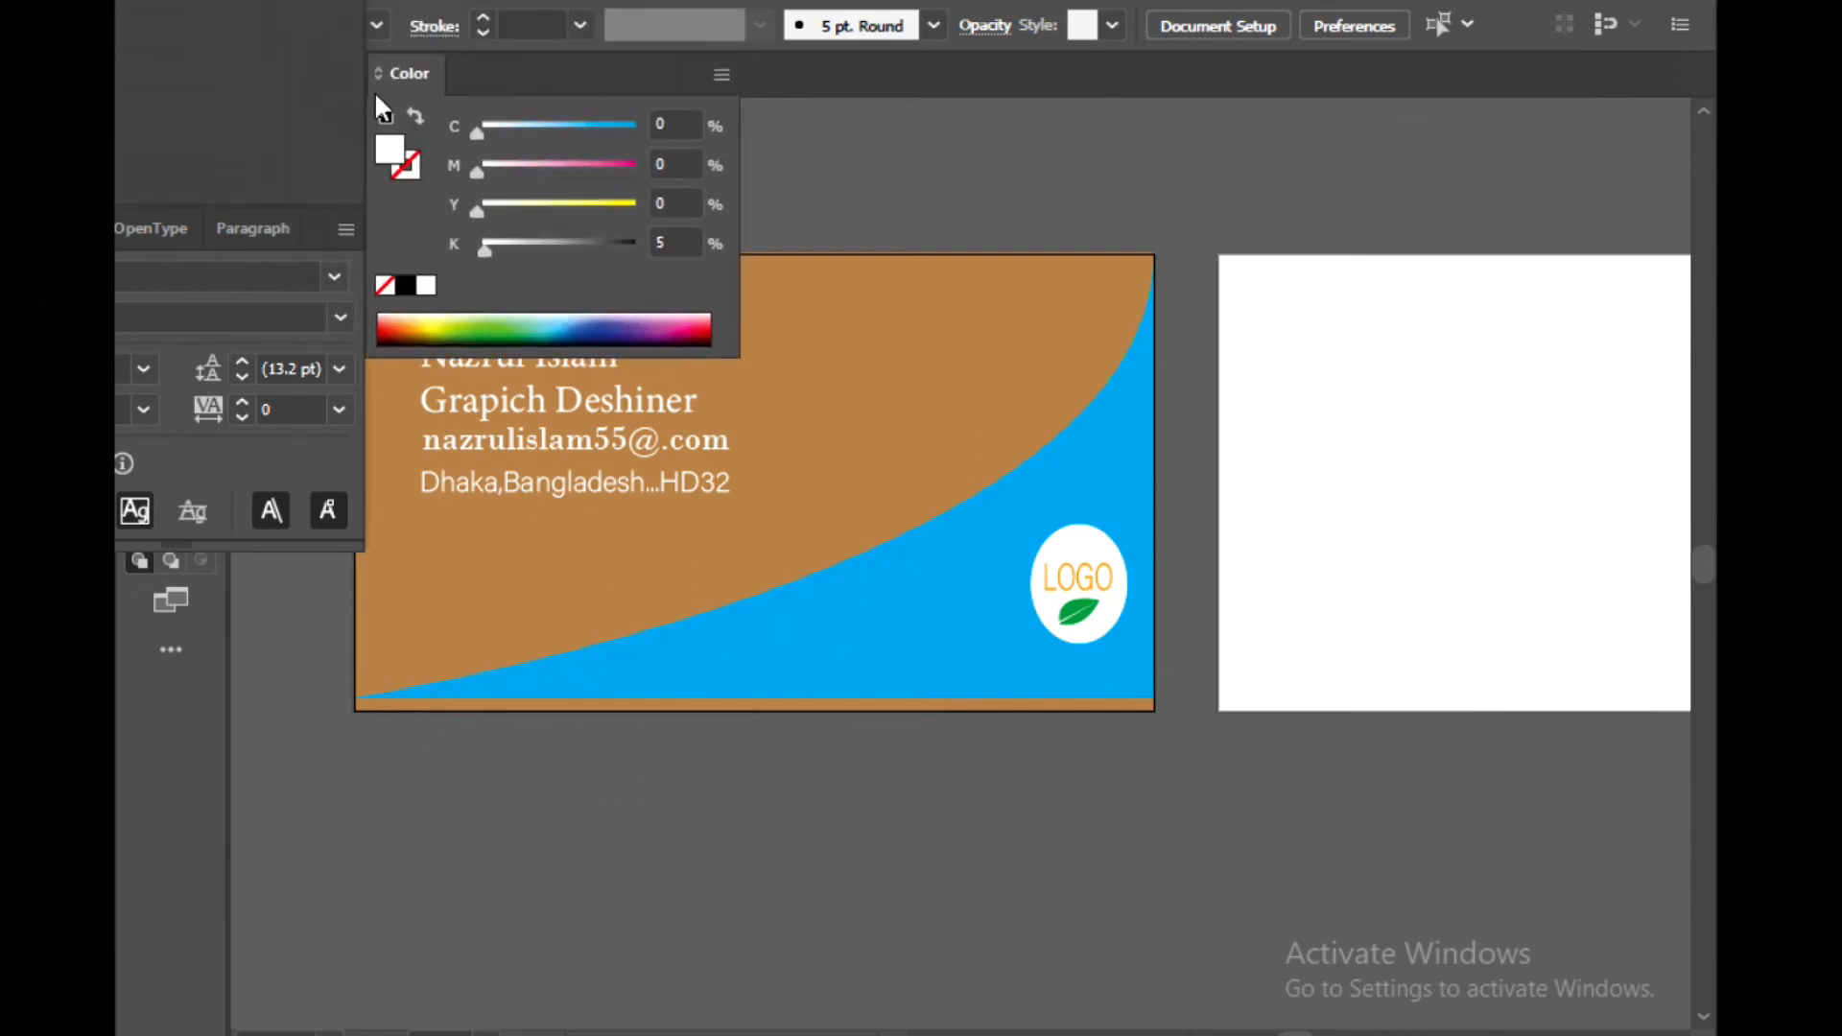
left_click(727, 44)
mouse_move(273, 1)
left_mouse_down()
mouse_move(397, 41)
mouse_move(580, 175)
left_mouse_up()
left_click(657, 148)
left_click_drag(309, 1, 527, 200)
left_click(561, 174)
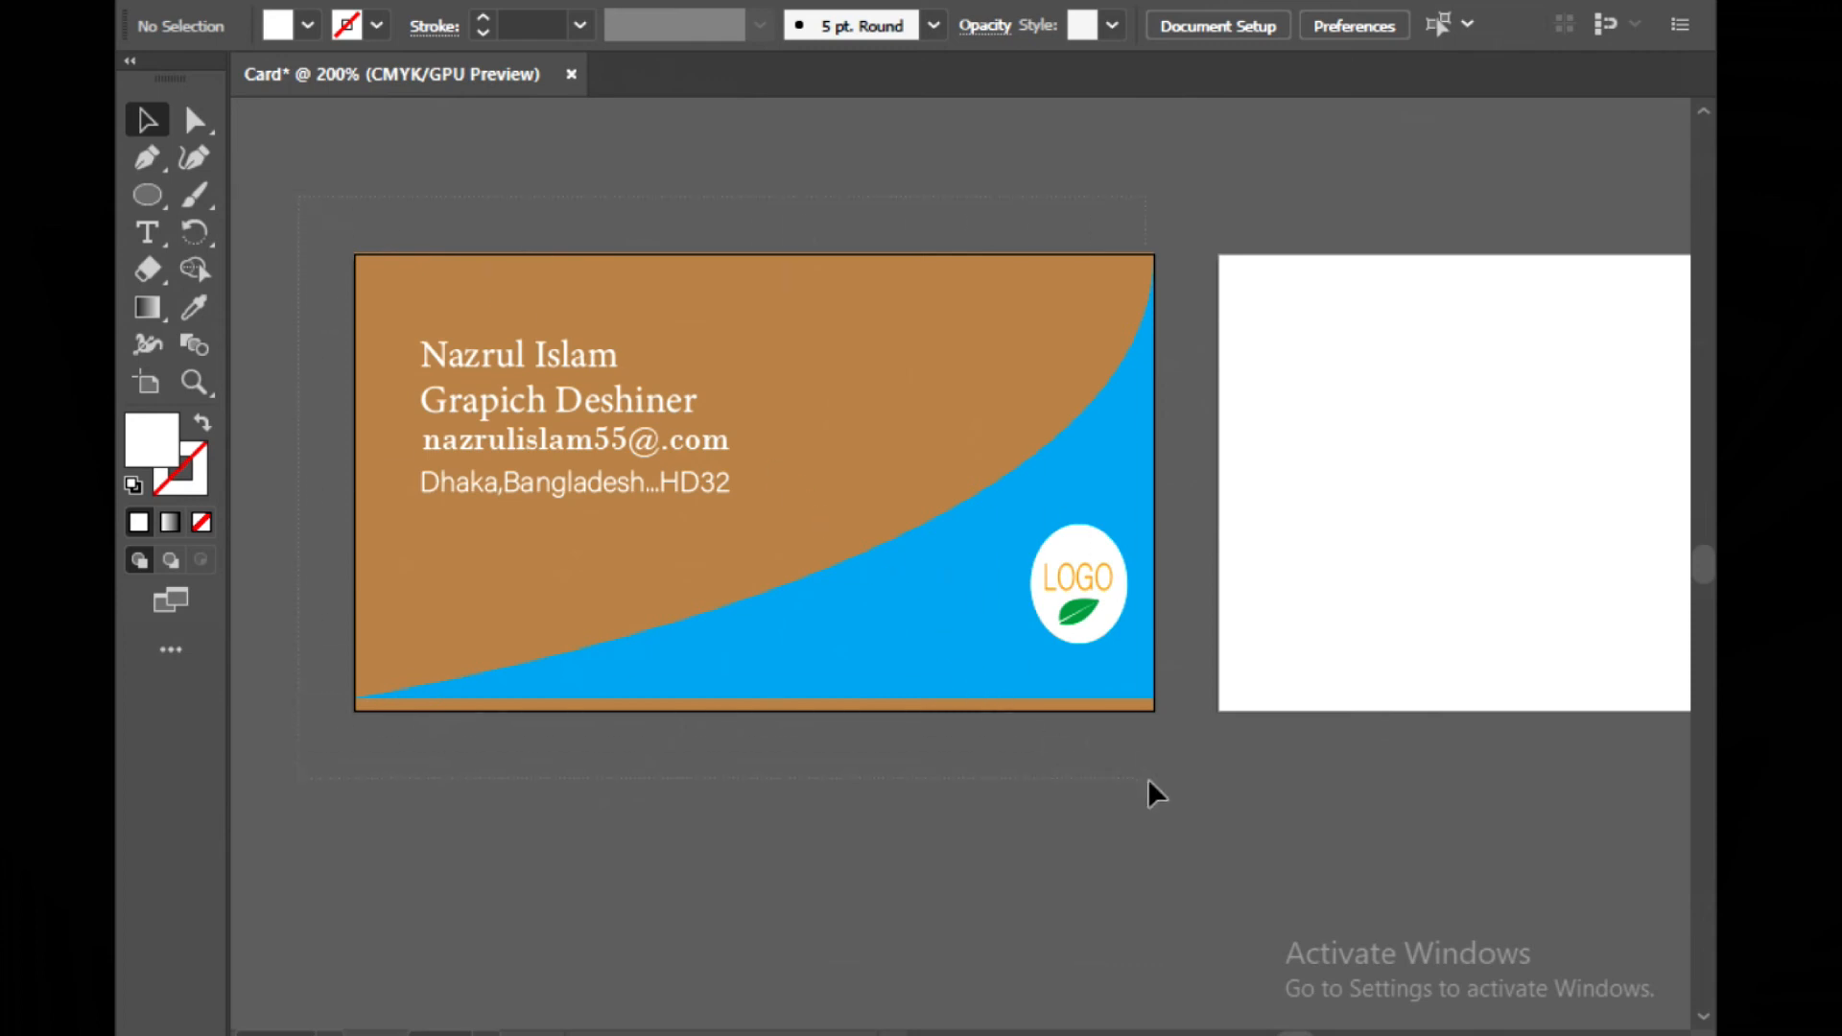
Scroll the view over to the empty second artboard
left_click_drag(299, 197, 1179, 783)
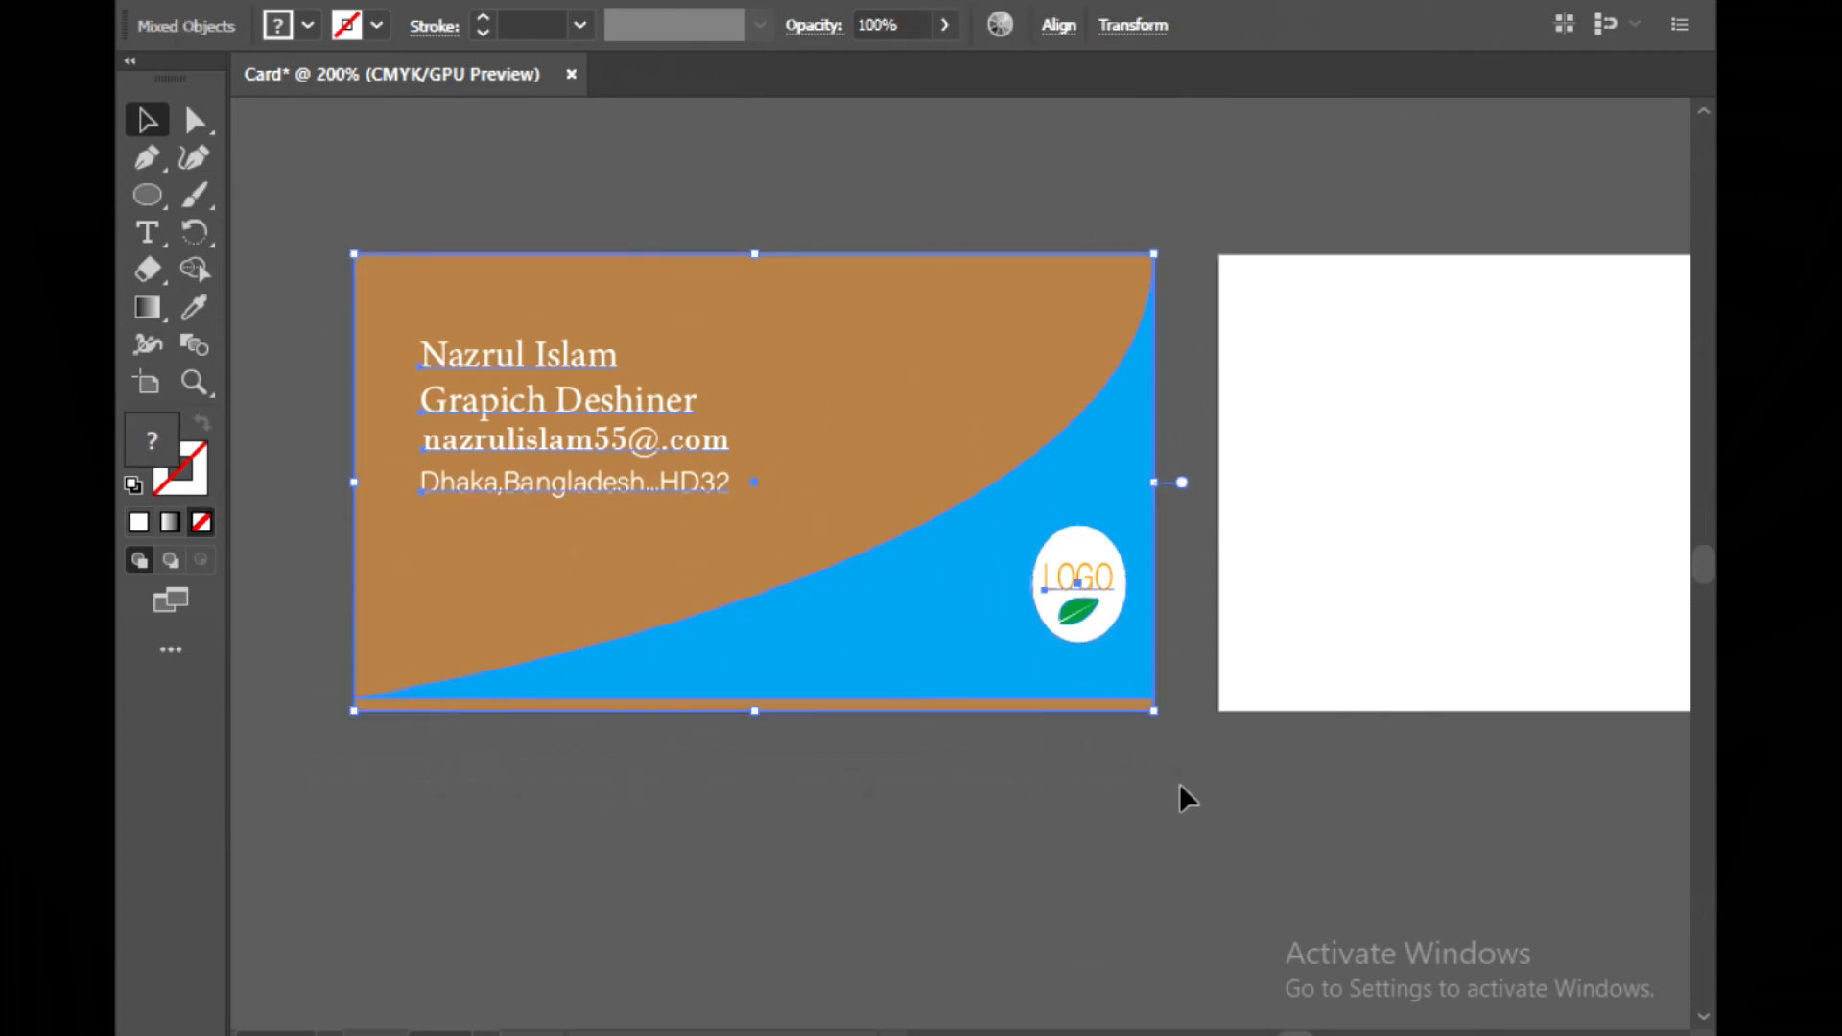
key("ctrl")
left_click_drag(1295, 1034, 1305, 1035)
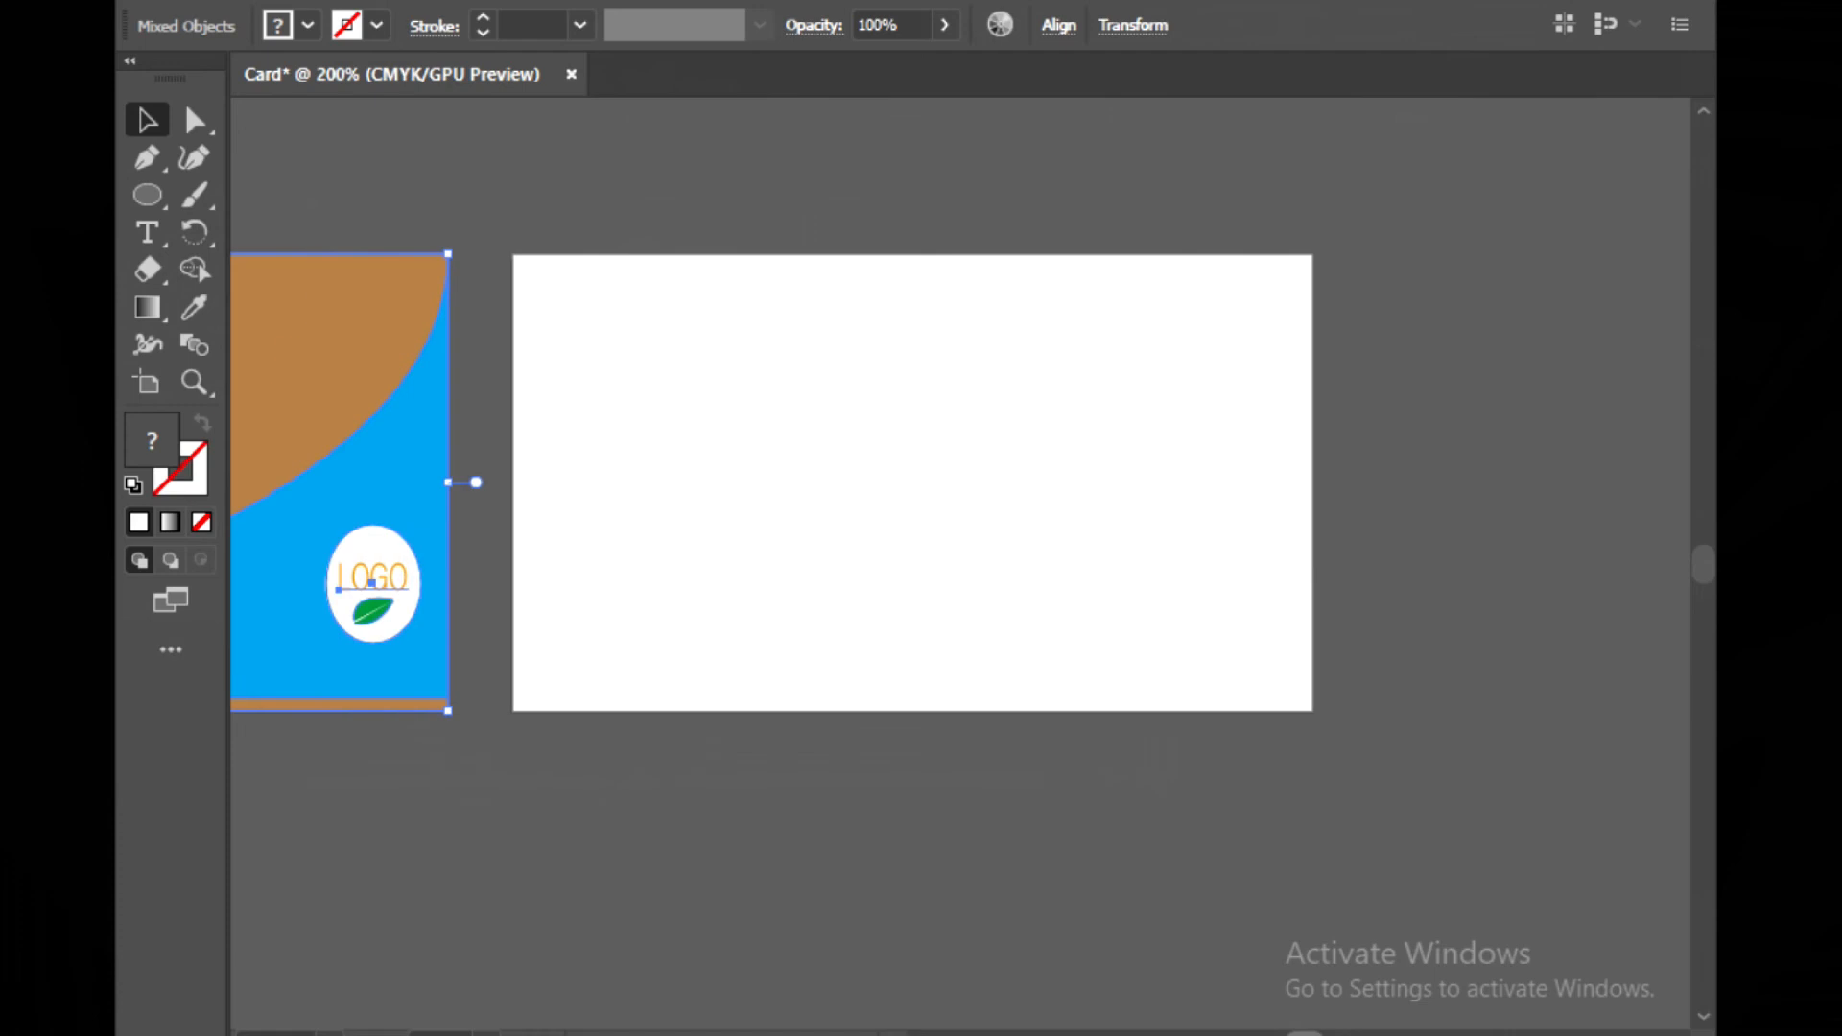
left_click(1018, 604)
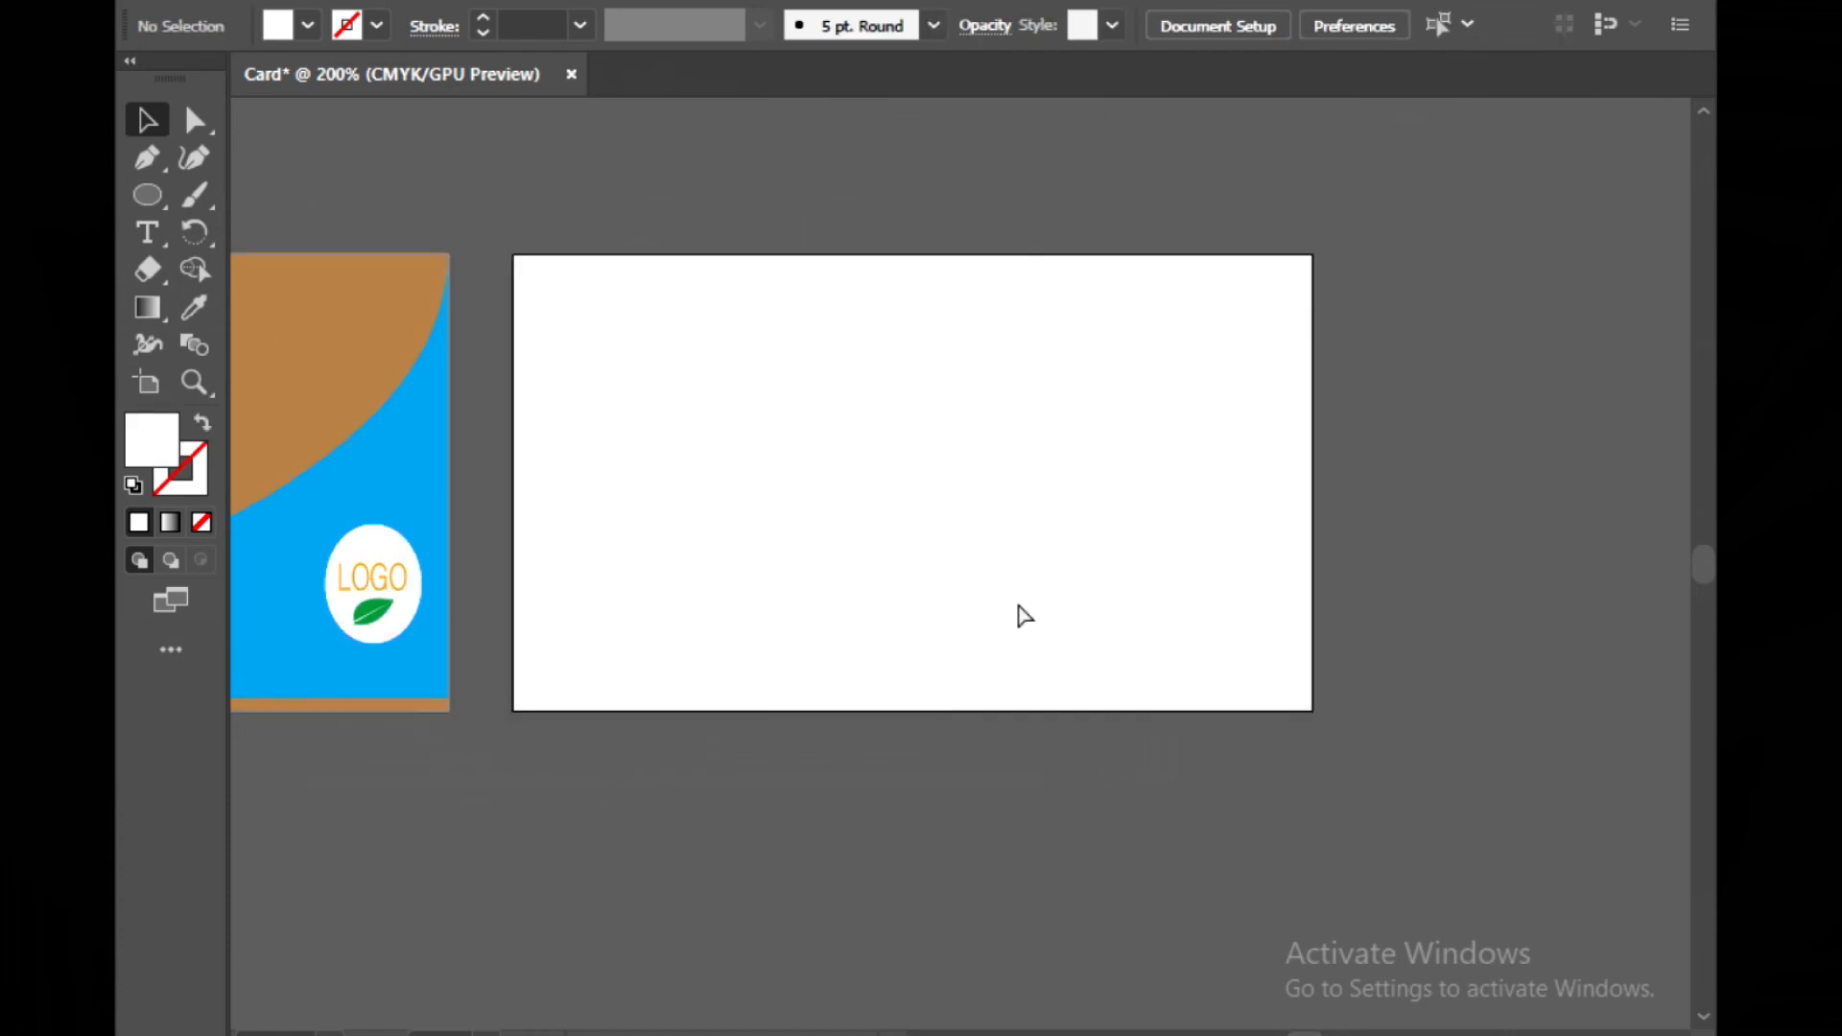
Paste a copy of the finished front card and align it onto the empty second artboard
key("ctrl+v")
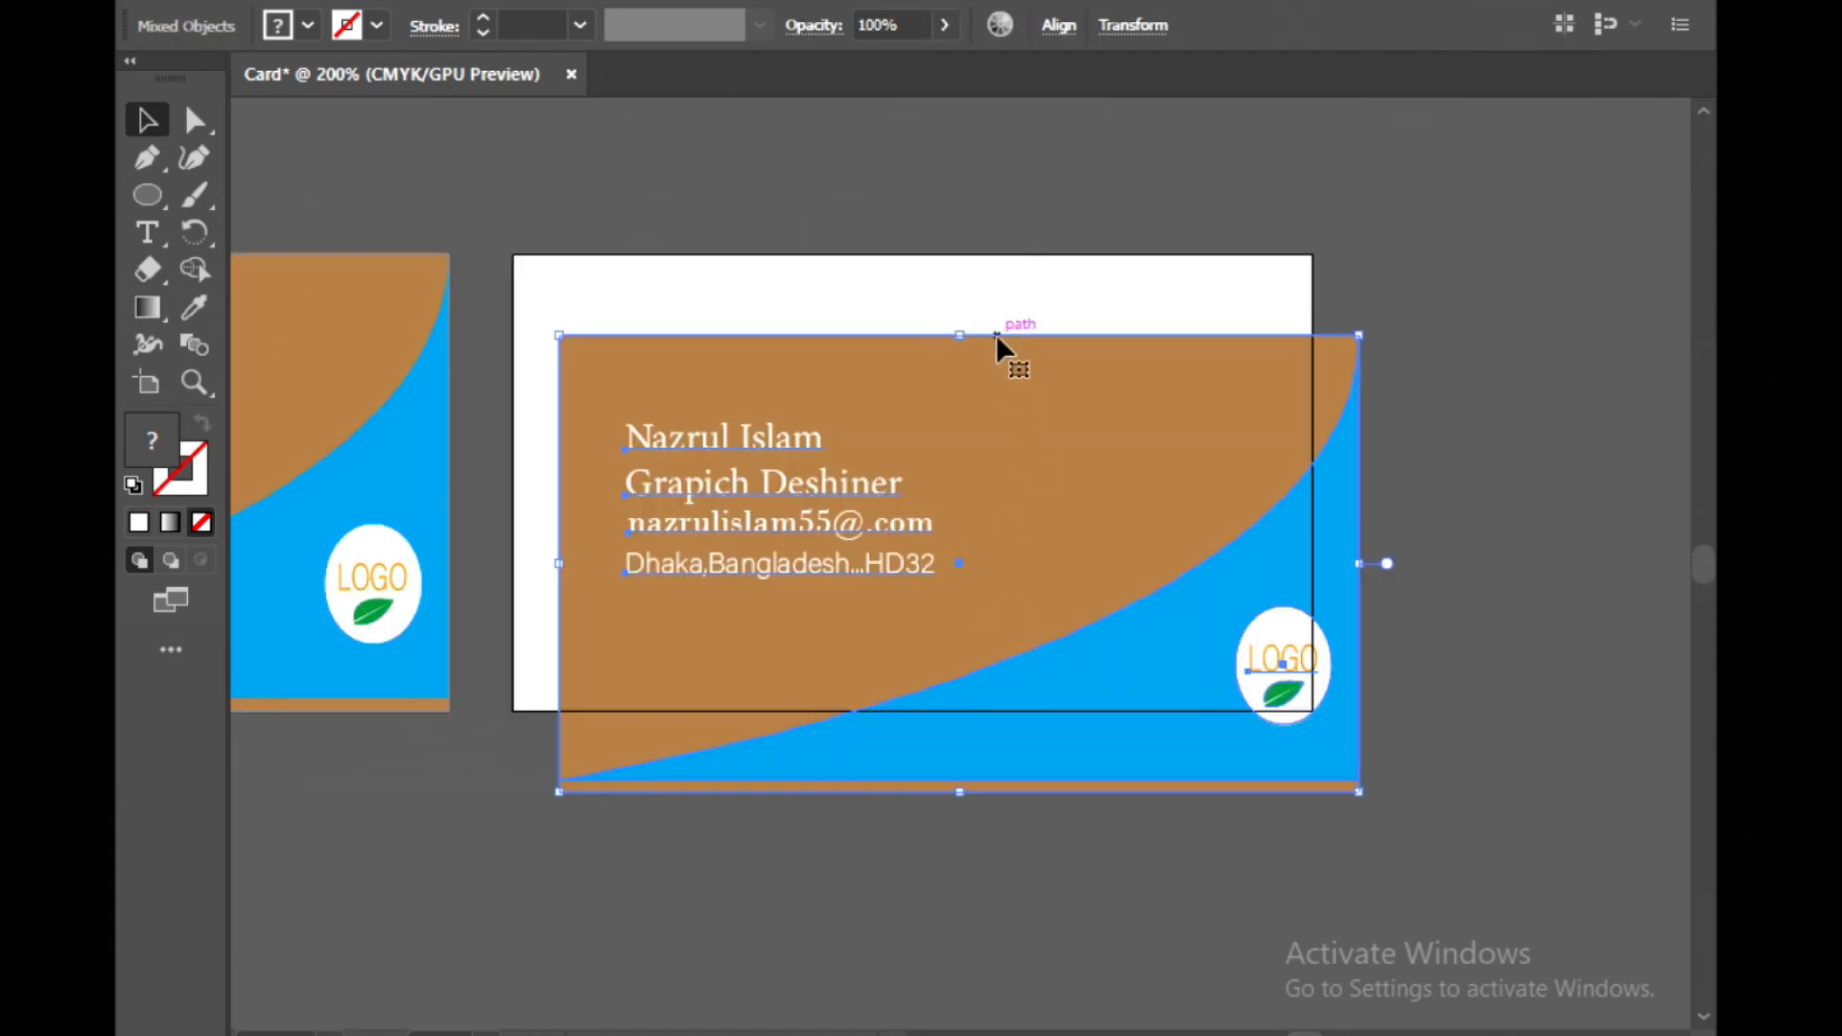
left_click_drag(996, 334, 950, 254)
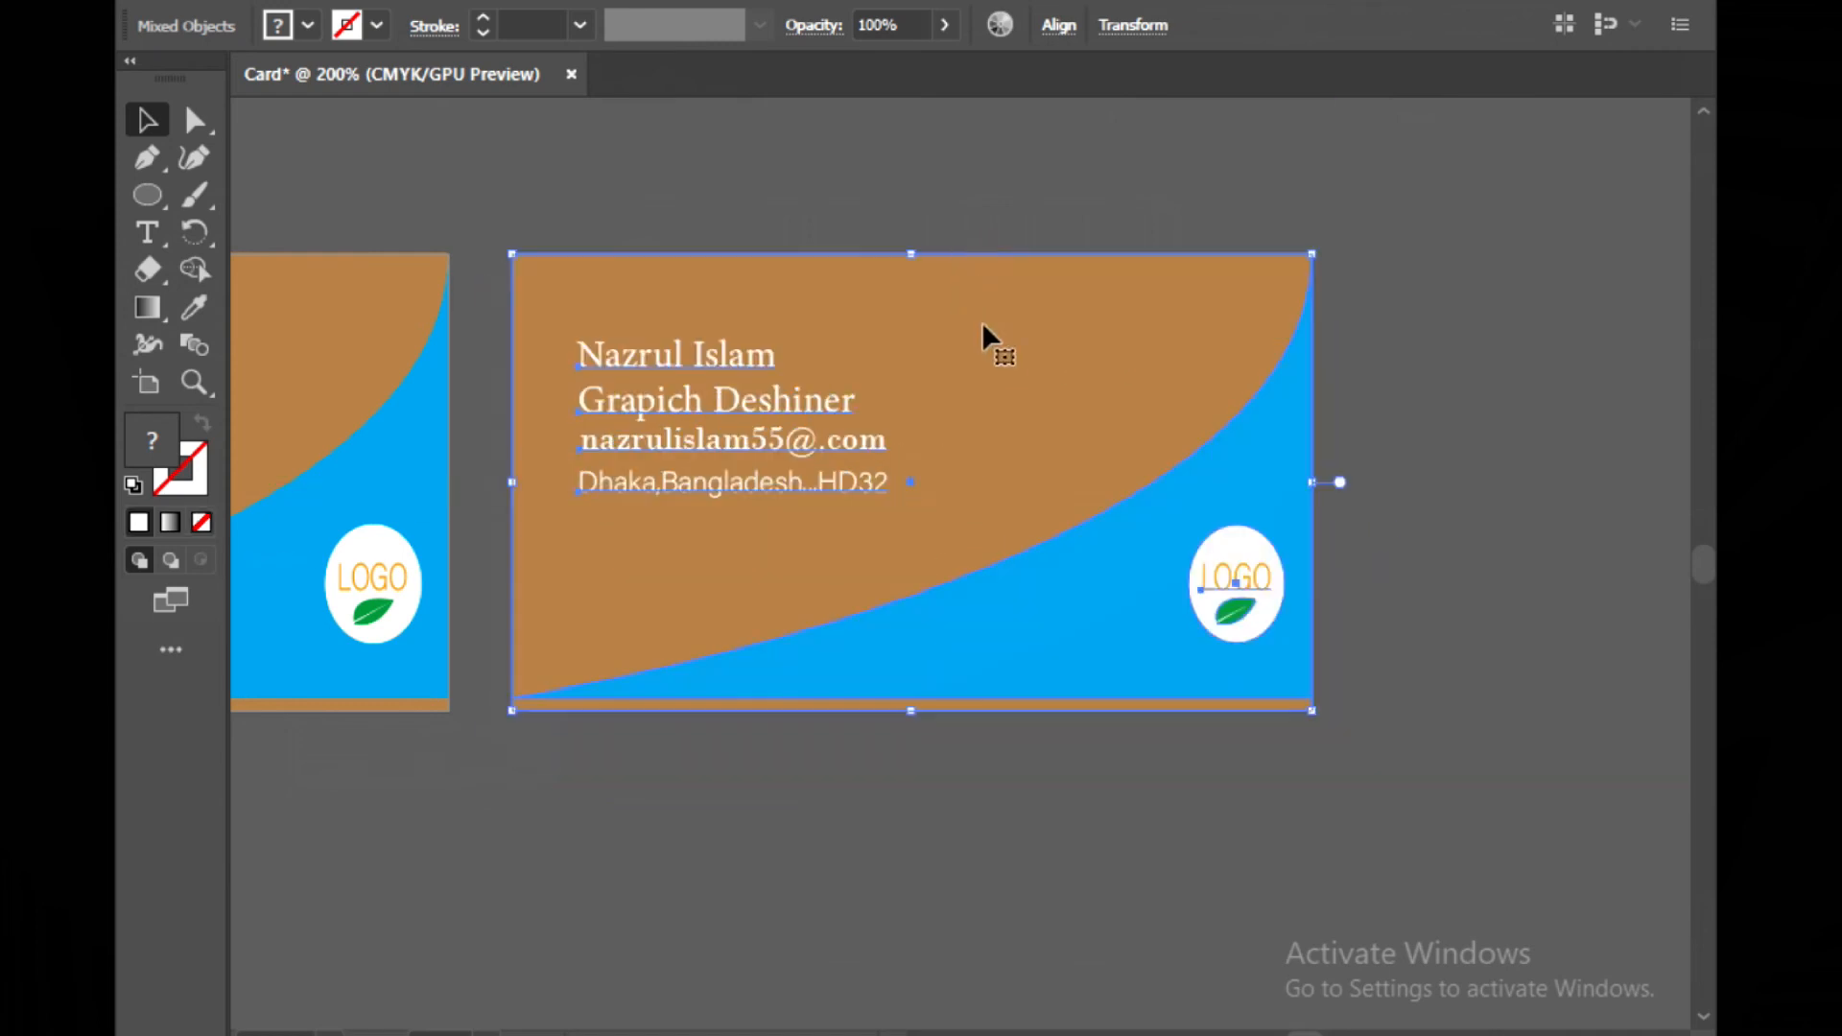
left_click(1057, 774)
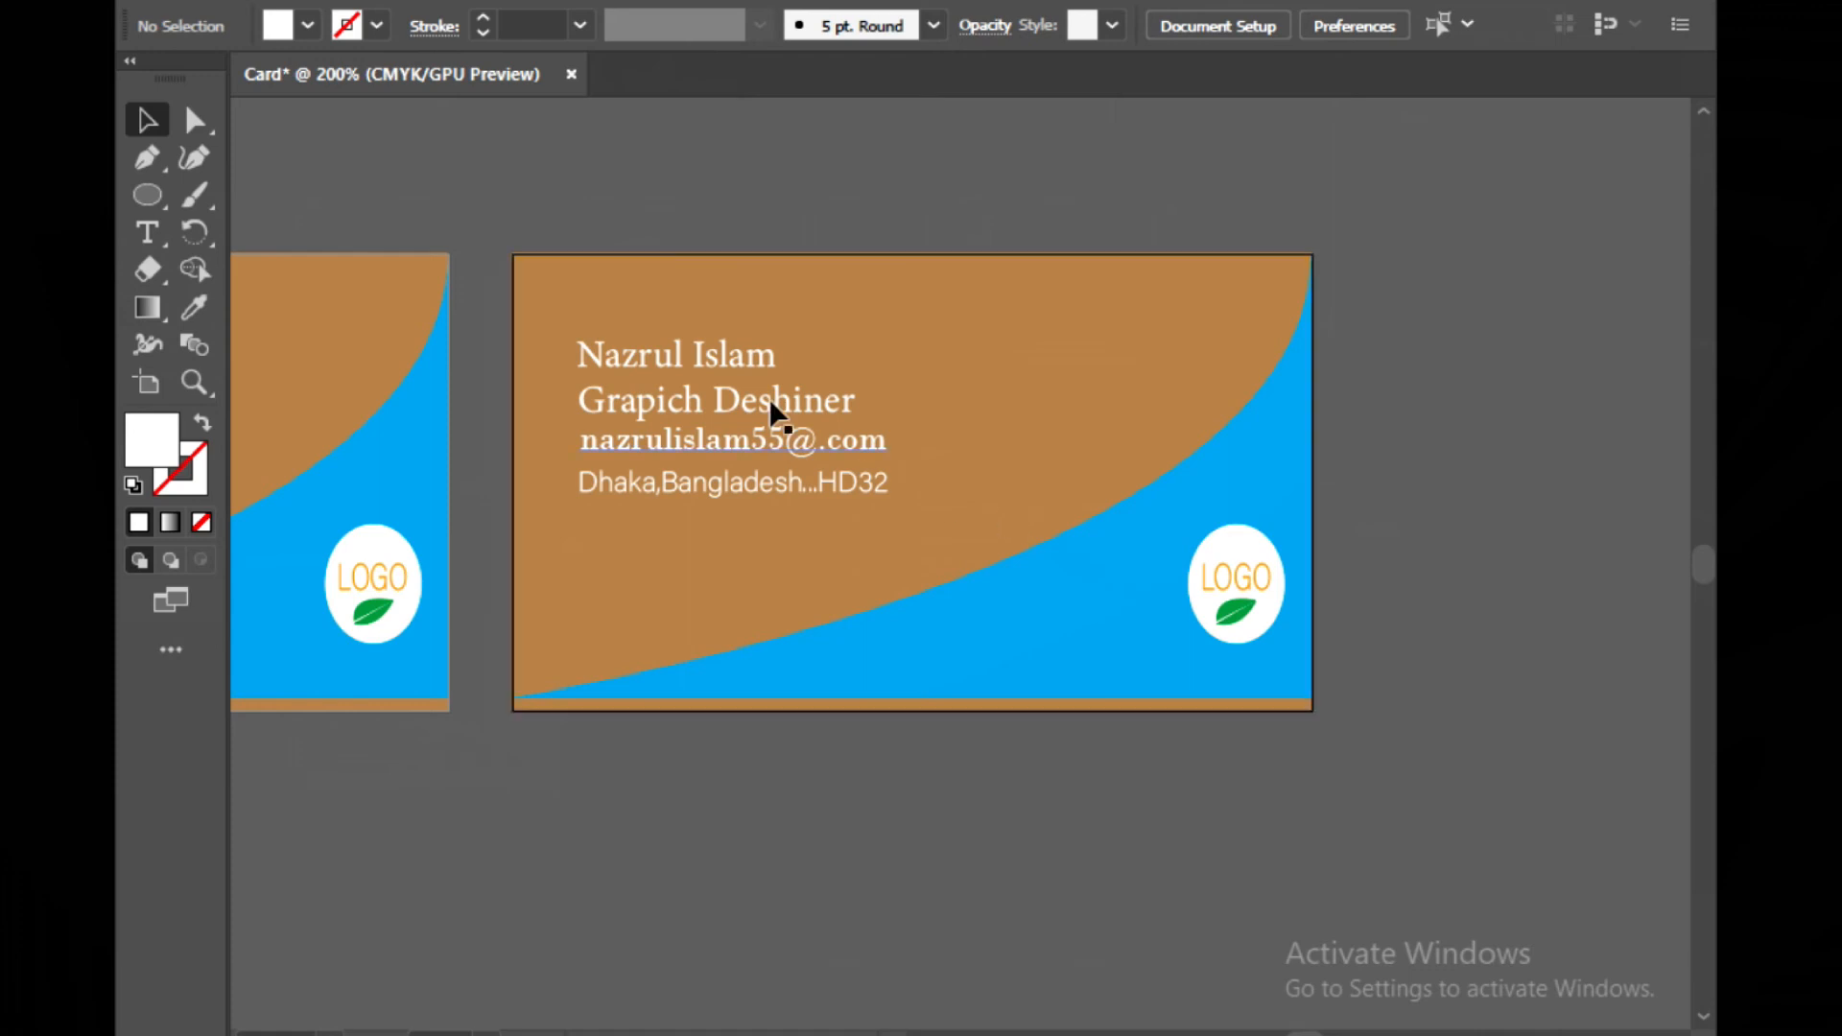
Delete the name, job title, e-mail and address text lines from the copied card
mouse_move(559, 316)
left_mouse_down()
mouse_move(595, 332)
mouse_move(562, 314)
left_mouse_up()
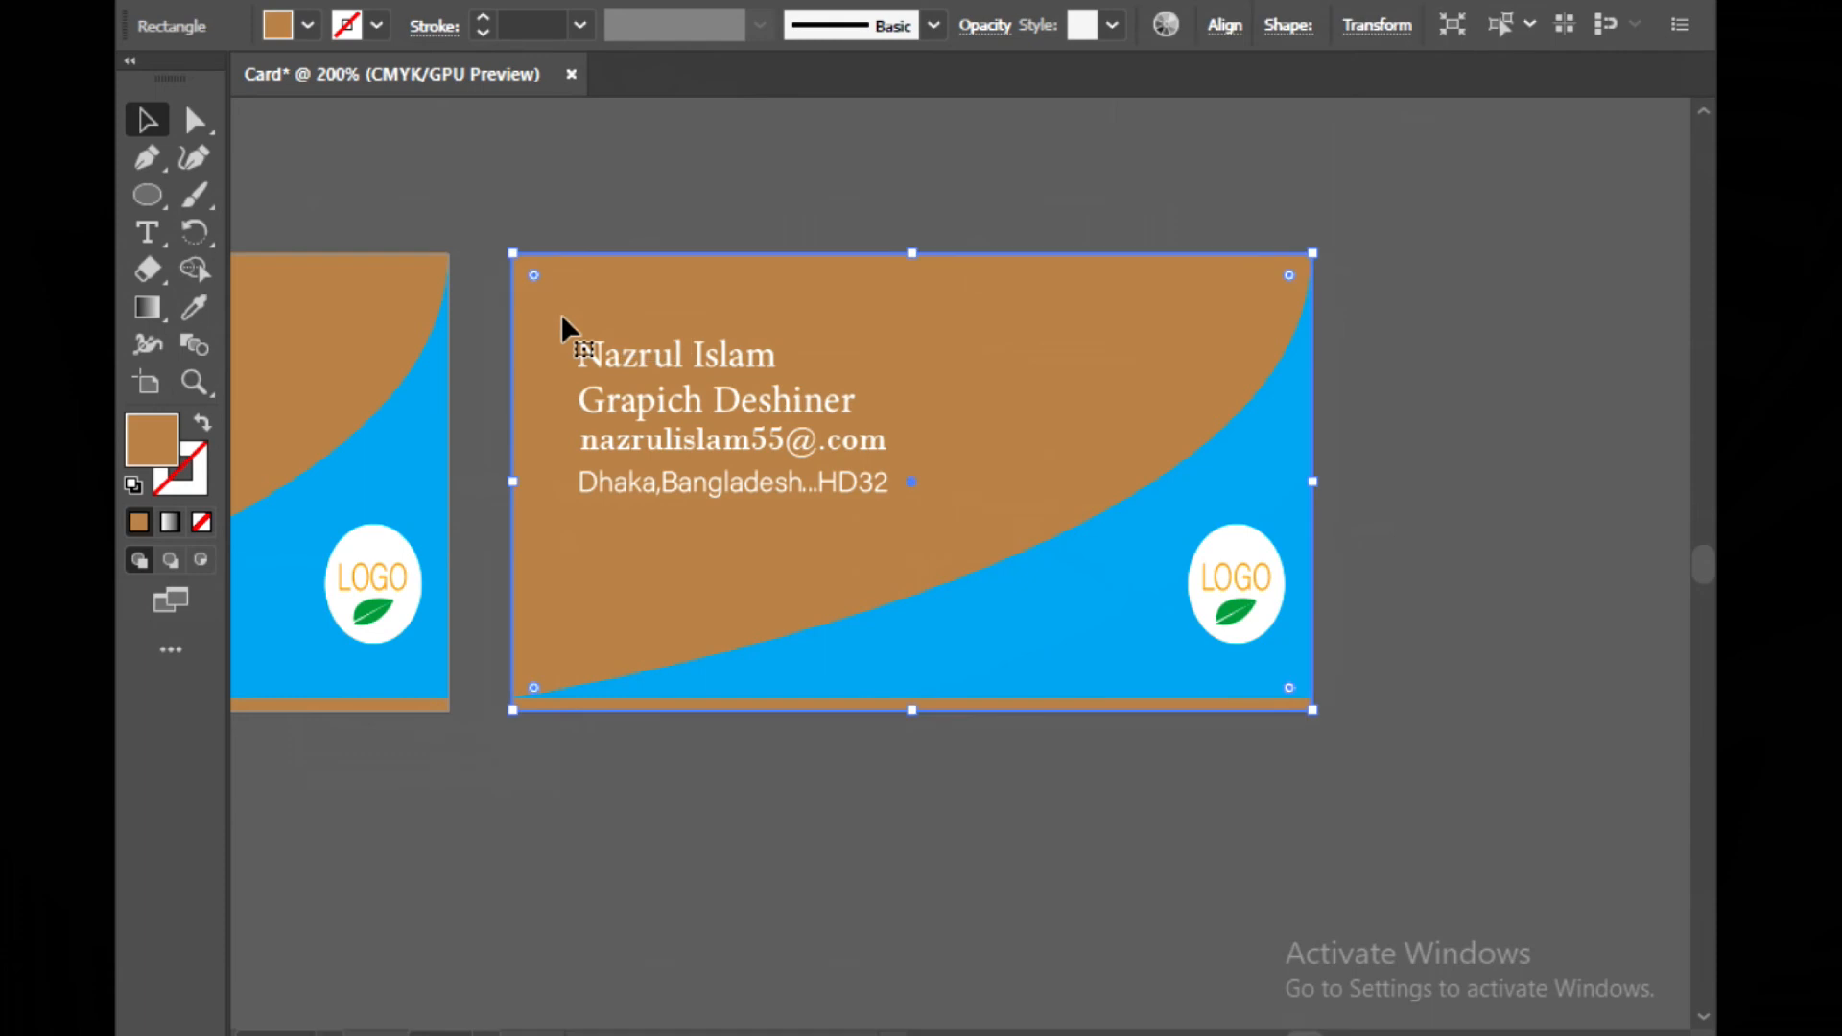
left_click(767, 192)
left_click(749, 309)
left_click(780, 787)
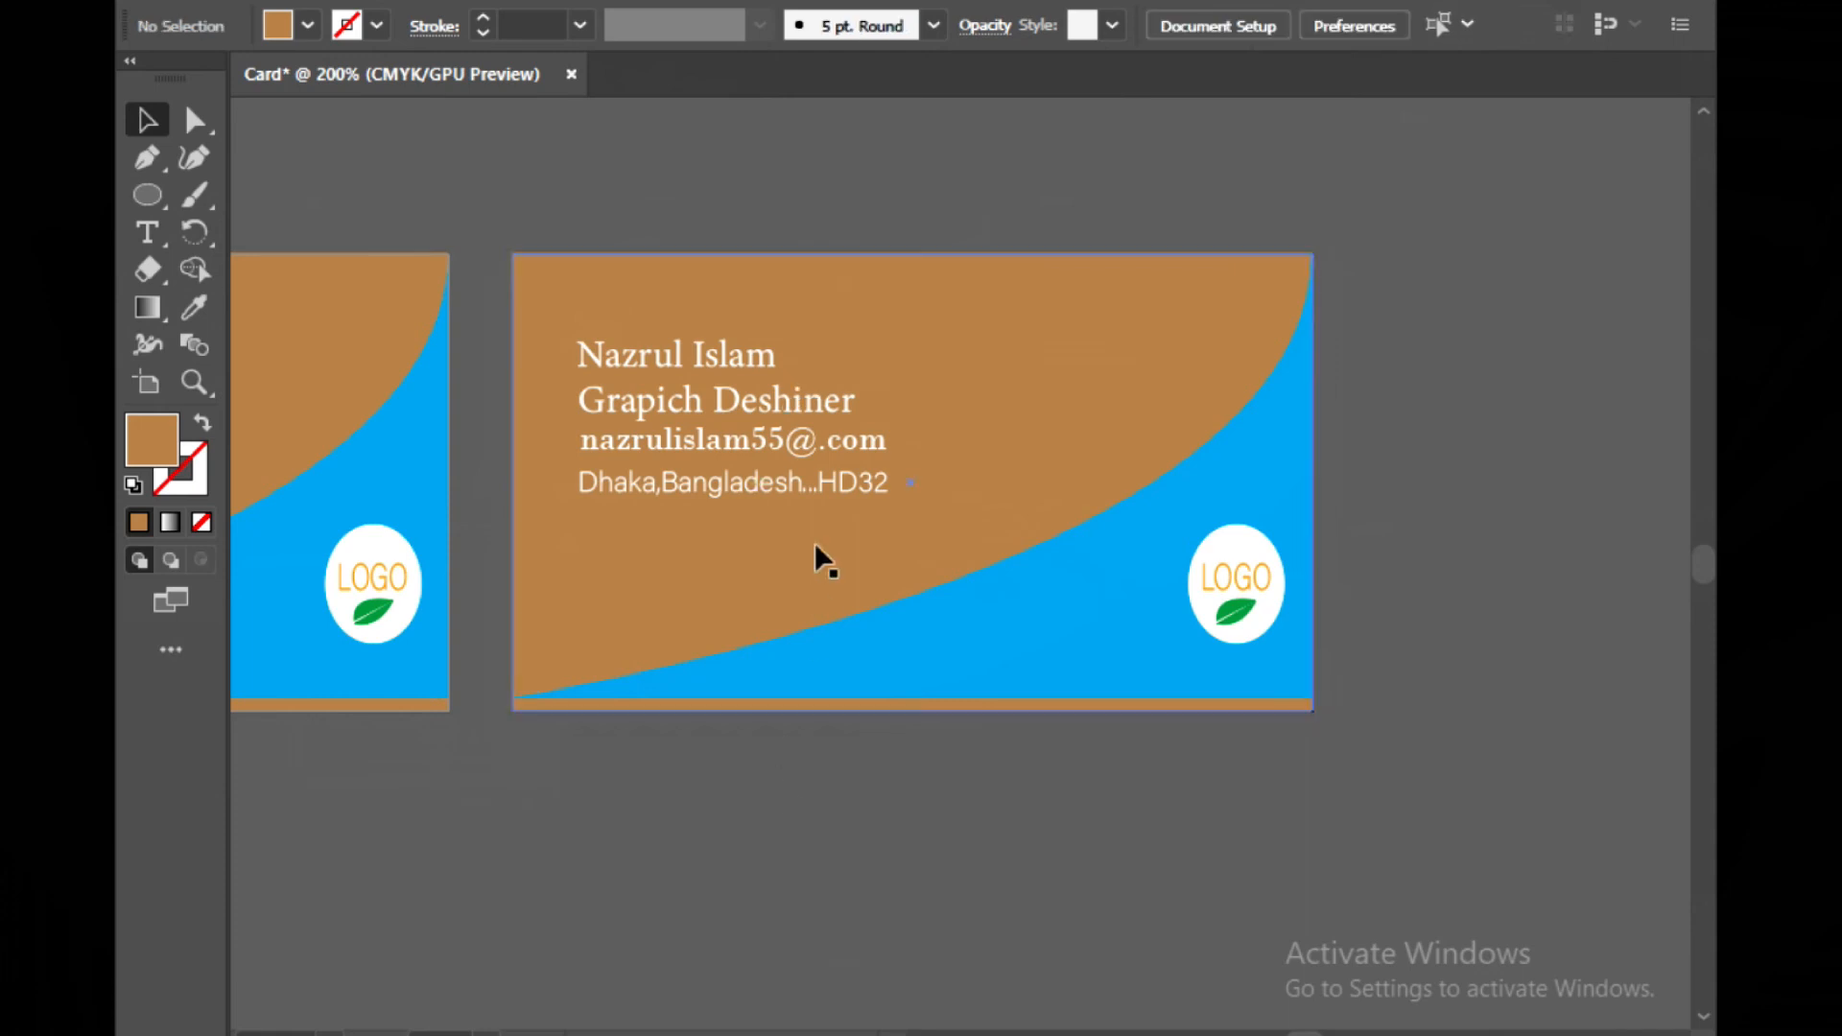
left_click(814, 446)
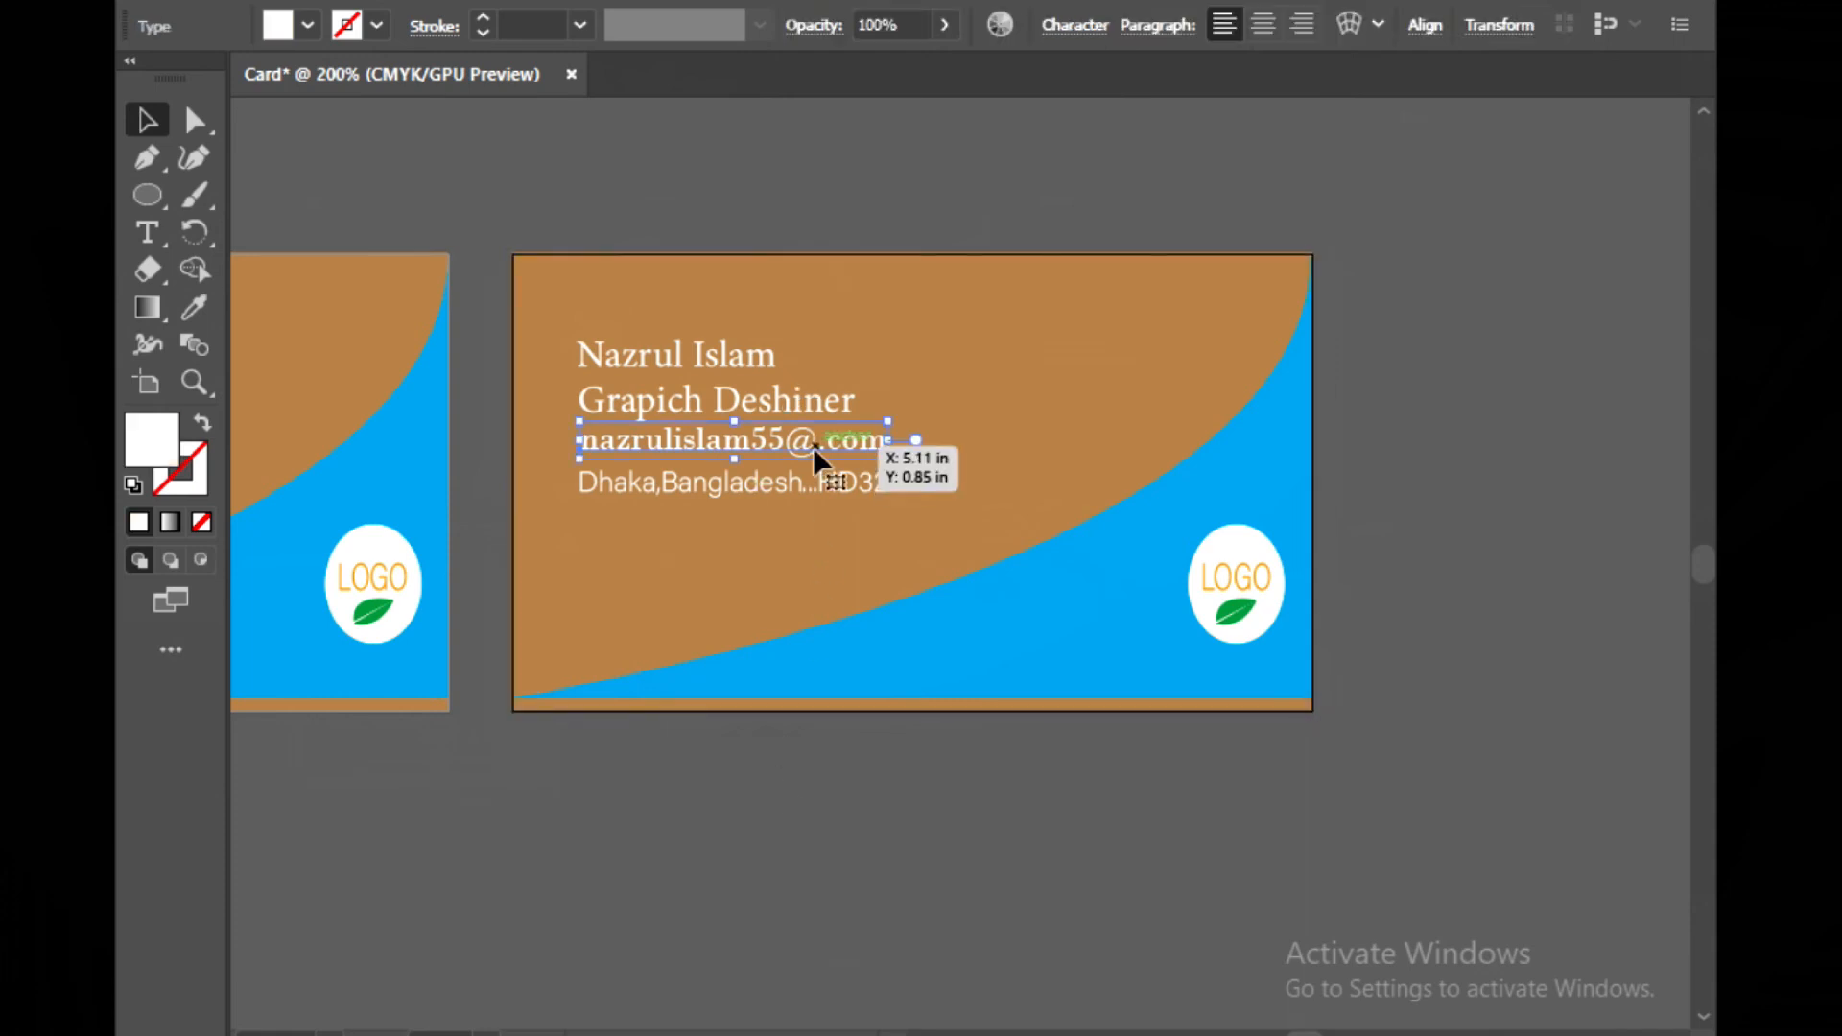
key("Delete")
left_click(808, 481)
key("Delete")
left_click(803, 411)
key("Delete")
left_click(759, 368)
key("Delete")
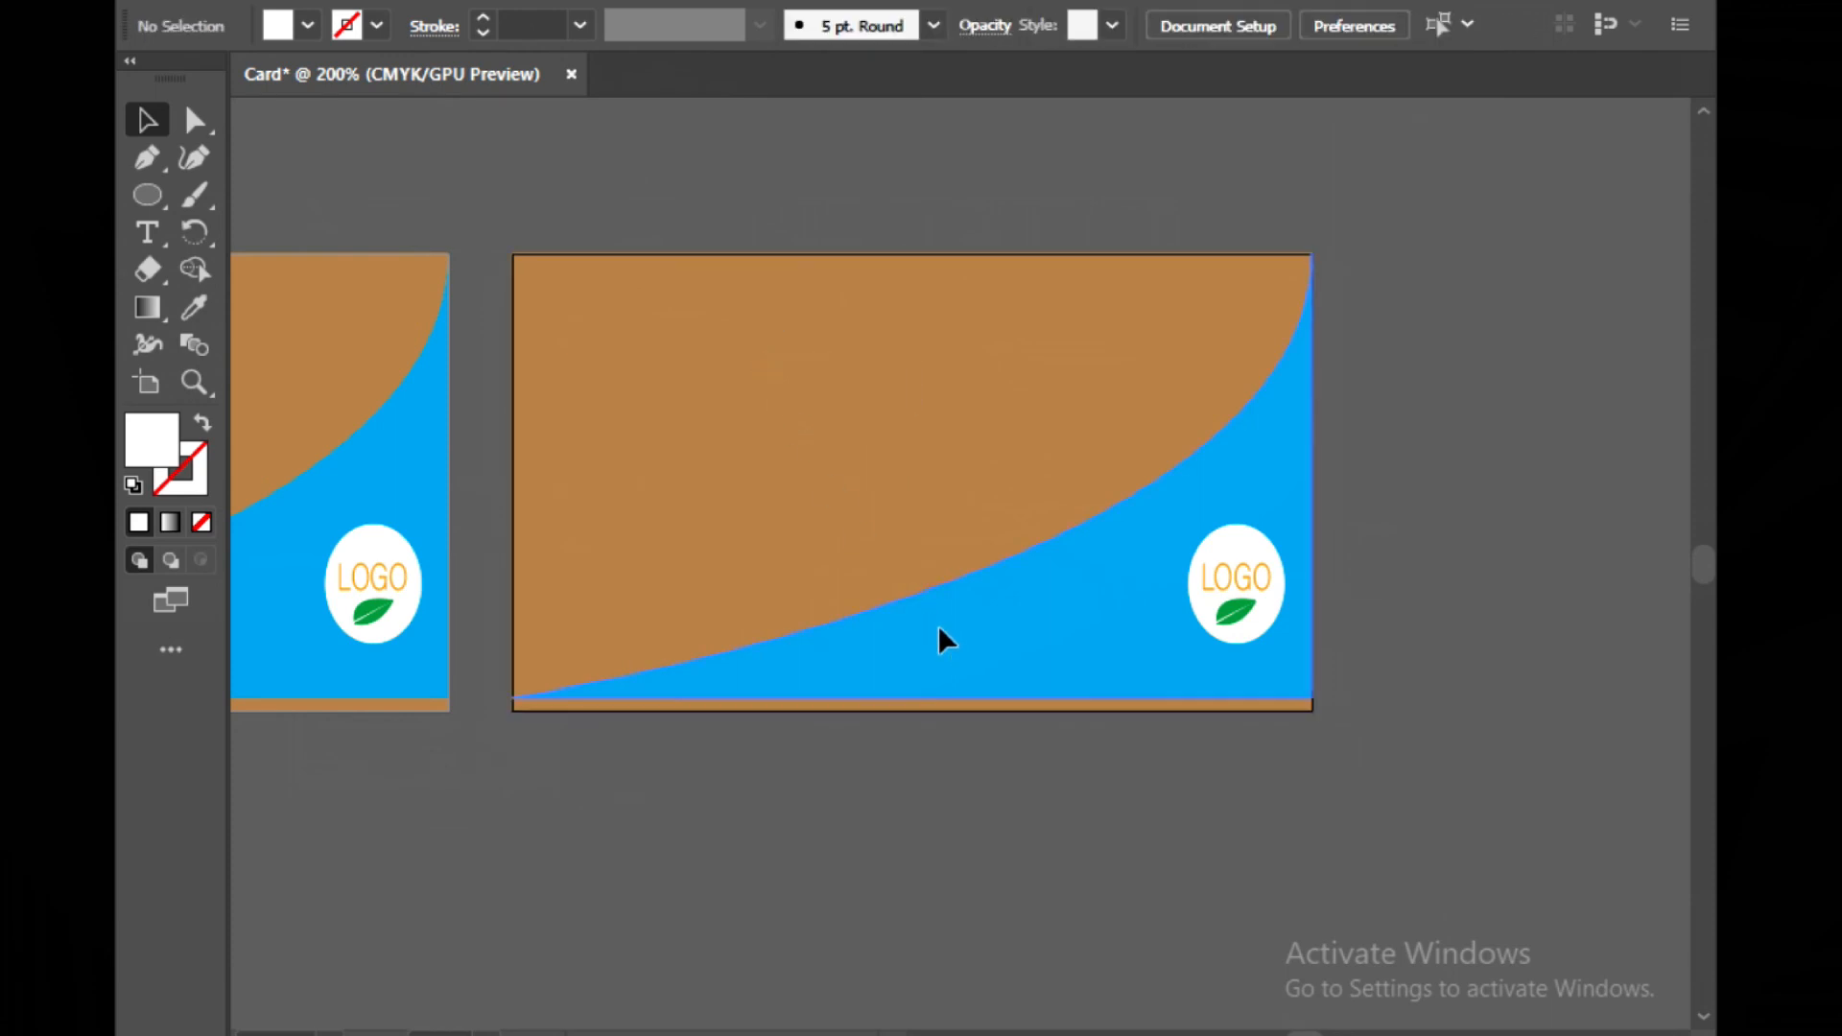
Delete the cyan curve and the logo's ellipse, LOGO text and leaf from the copied card, leaving the brown background
left_click(939, 638)
key("Delete")
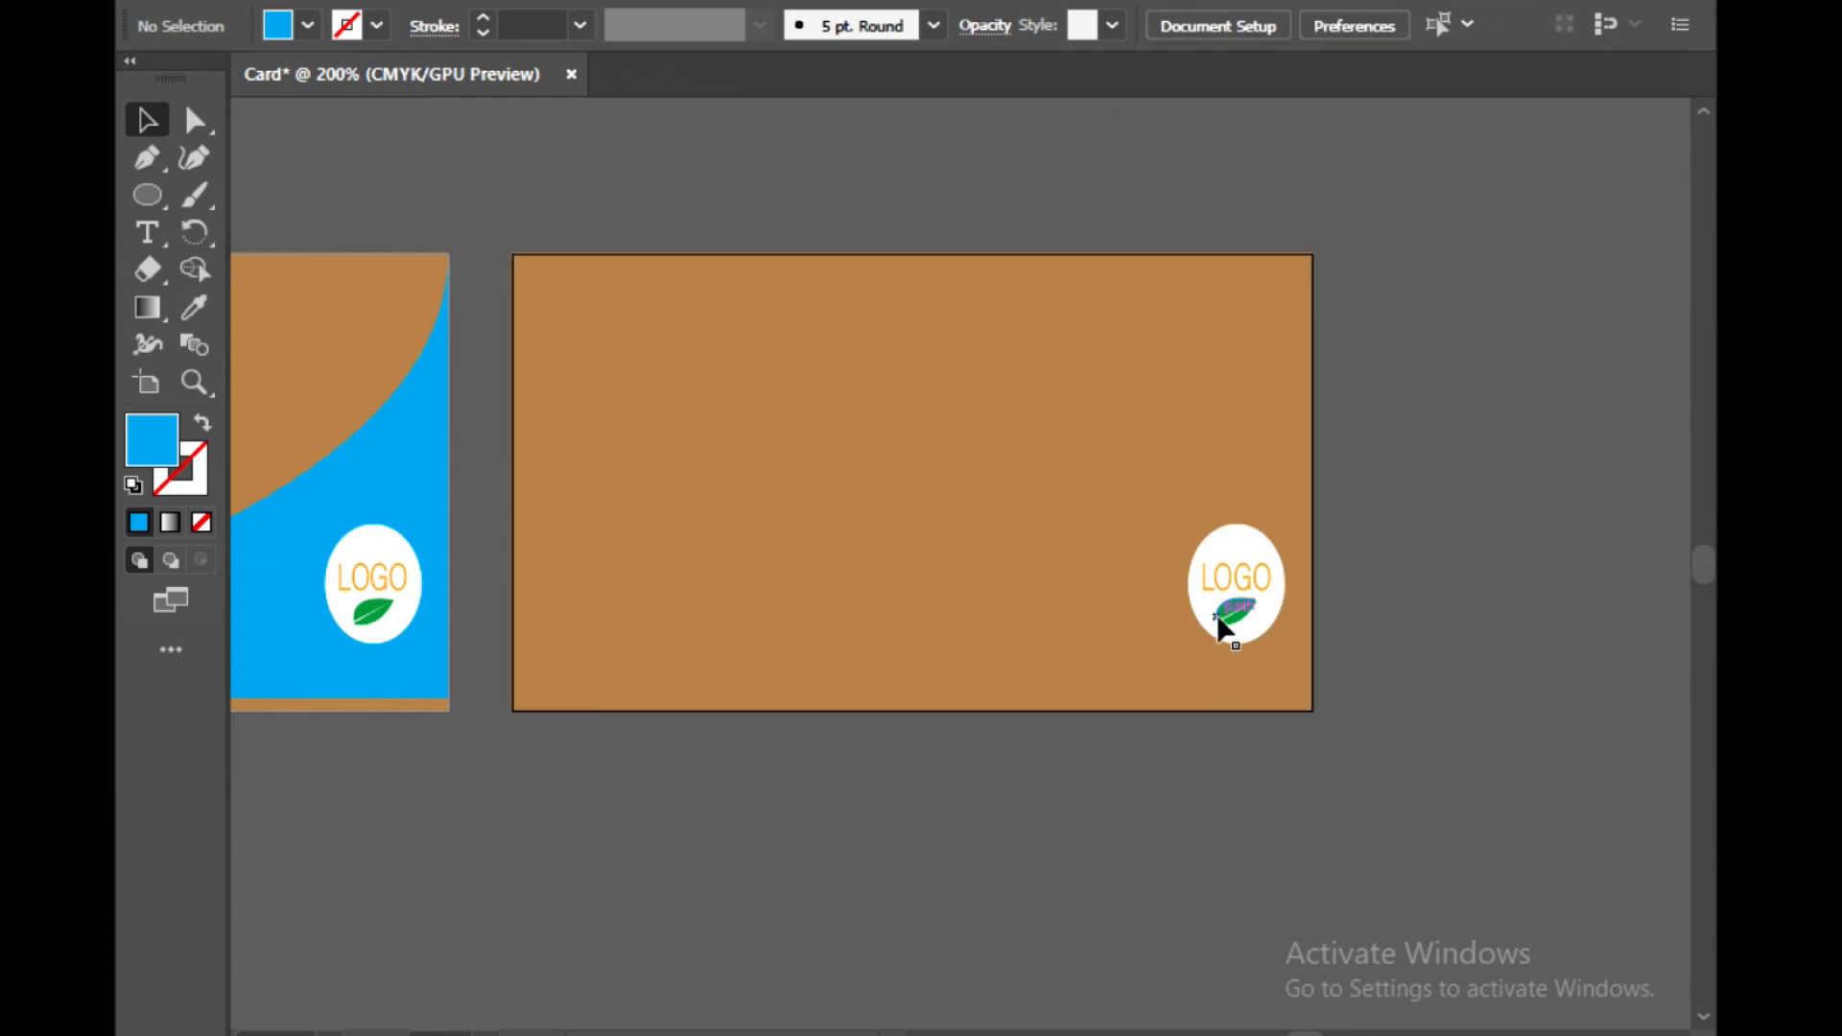
left_click(1211, 639)
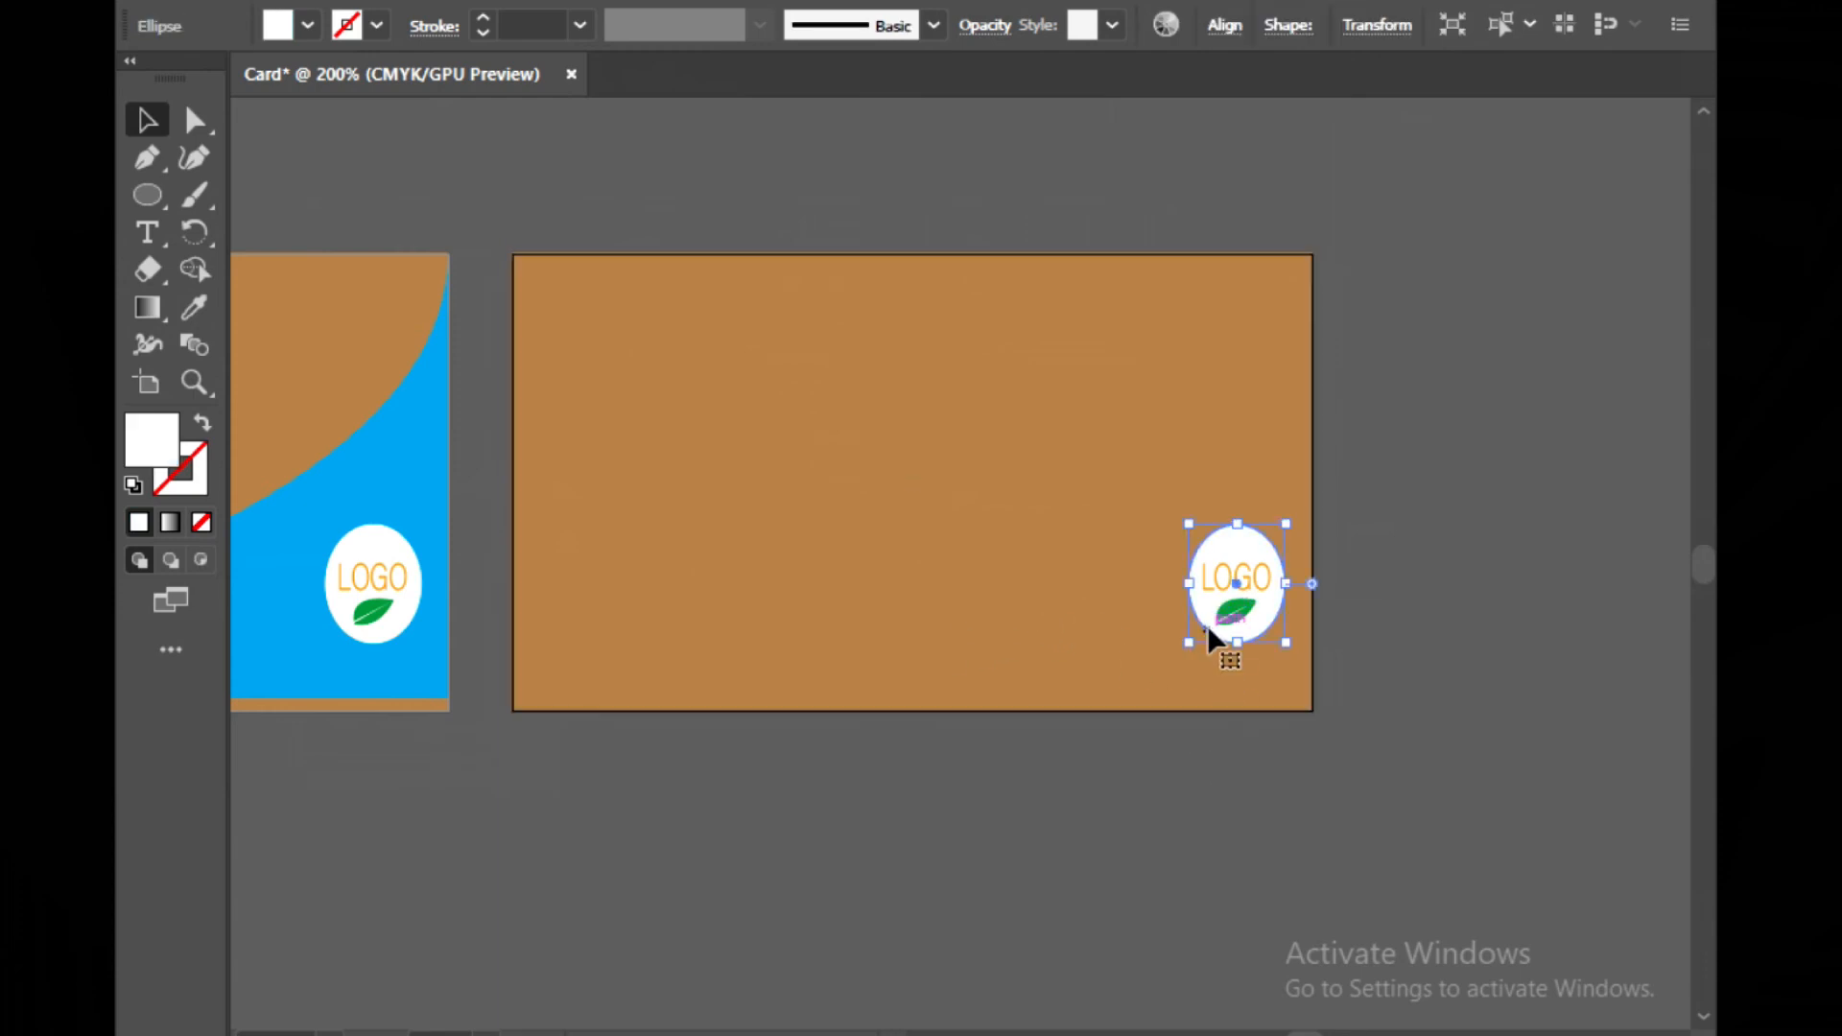
key("Left")
key("Left")
key("Left")
key("Left")
key("Left")
key("Left")
key("Left")
key("Left")
key("Left")
key("Left")
key("Left")
key("Left")
key("Left")
key("Left")
key("Left")
key("Left")
key("Left")
key("Left")
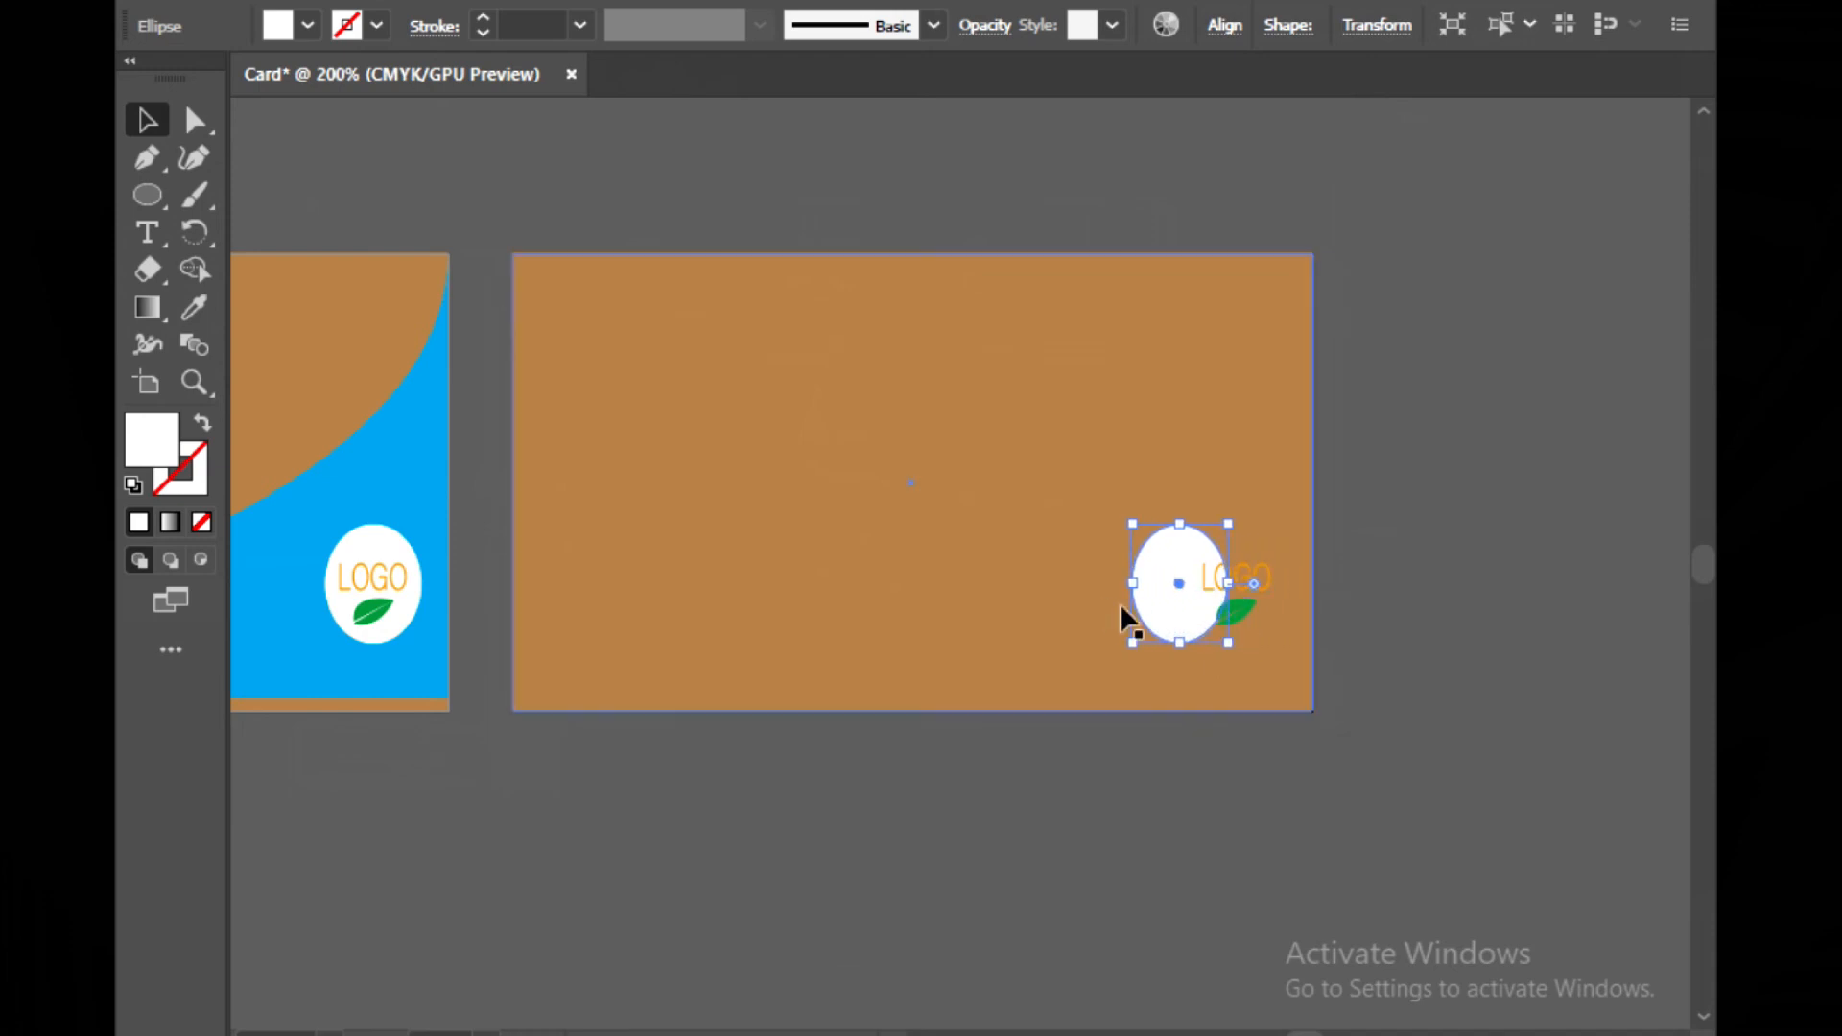
key("Delete")
left_click(1227, 579)
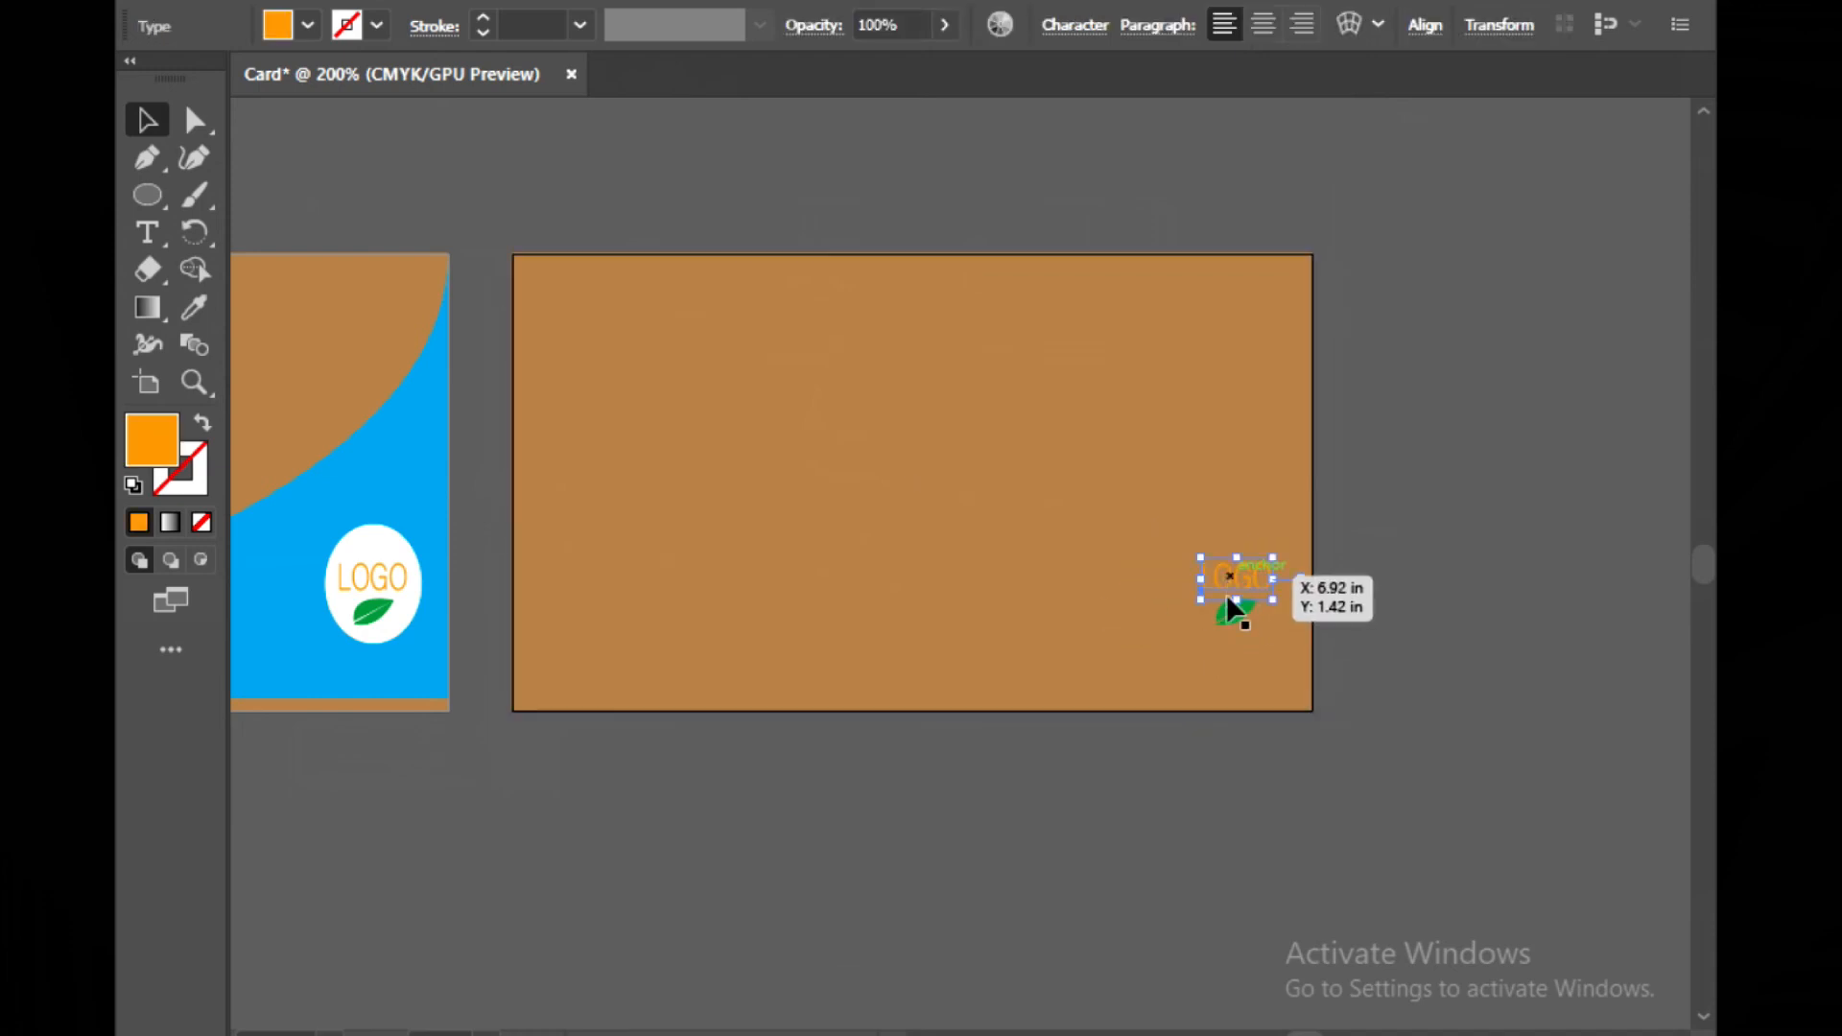
key("Delete")
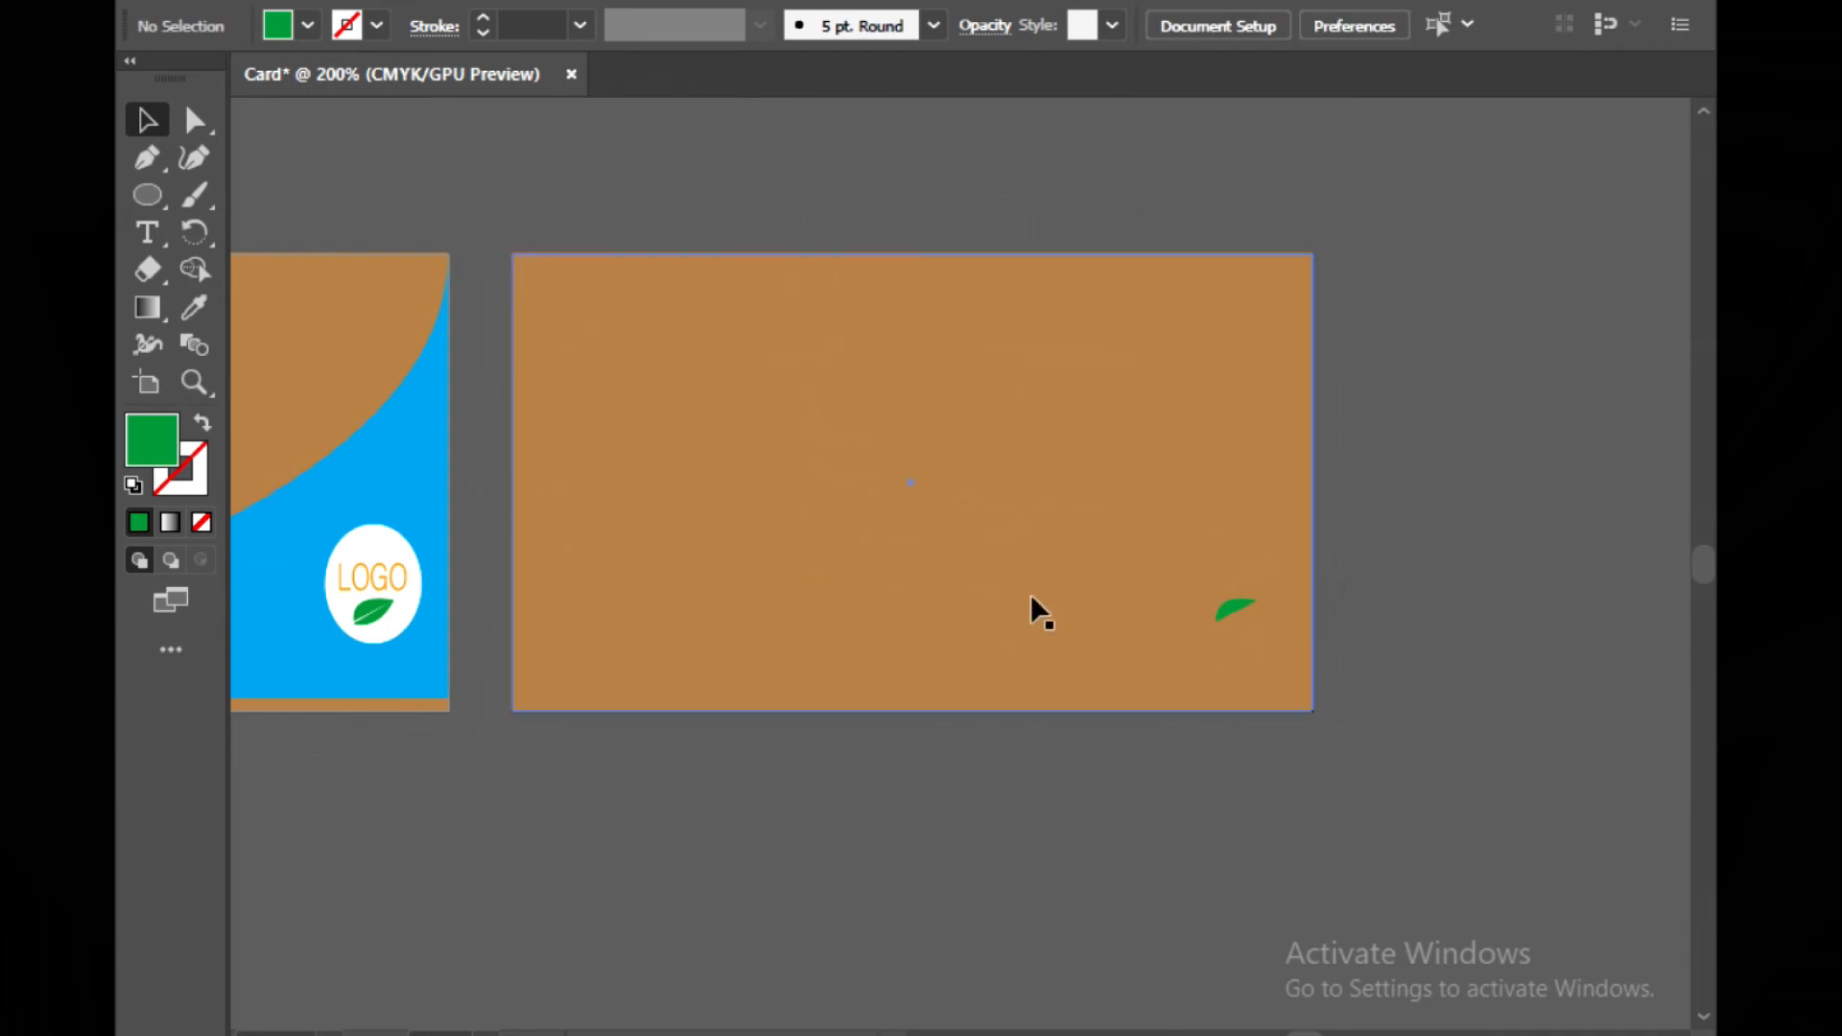
left_click(1232, 614)
key("Delete")
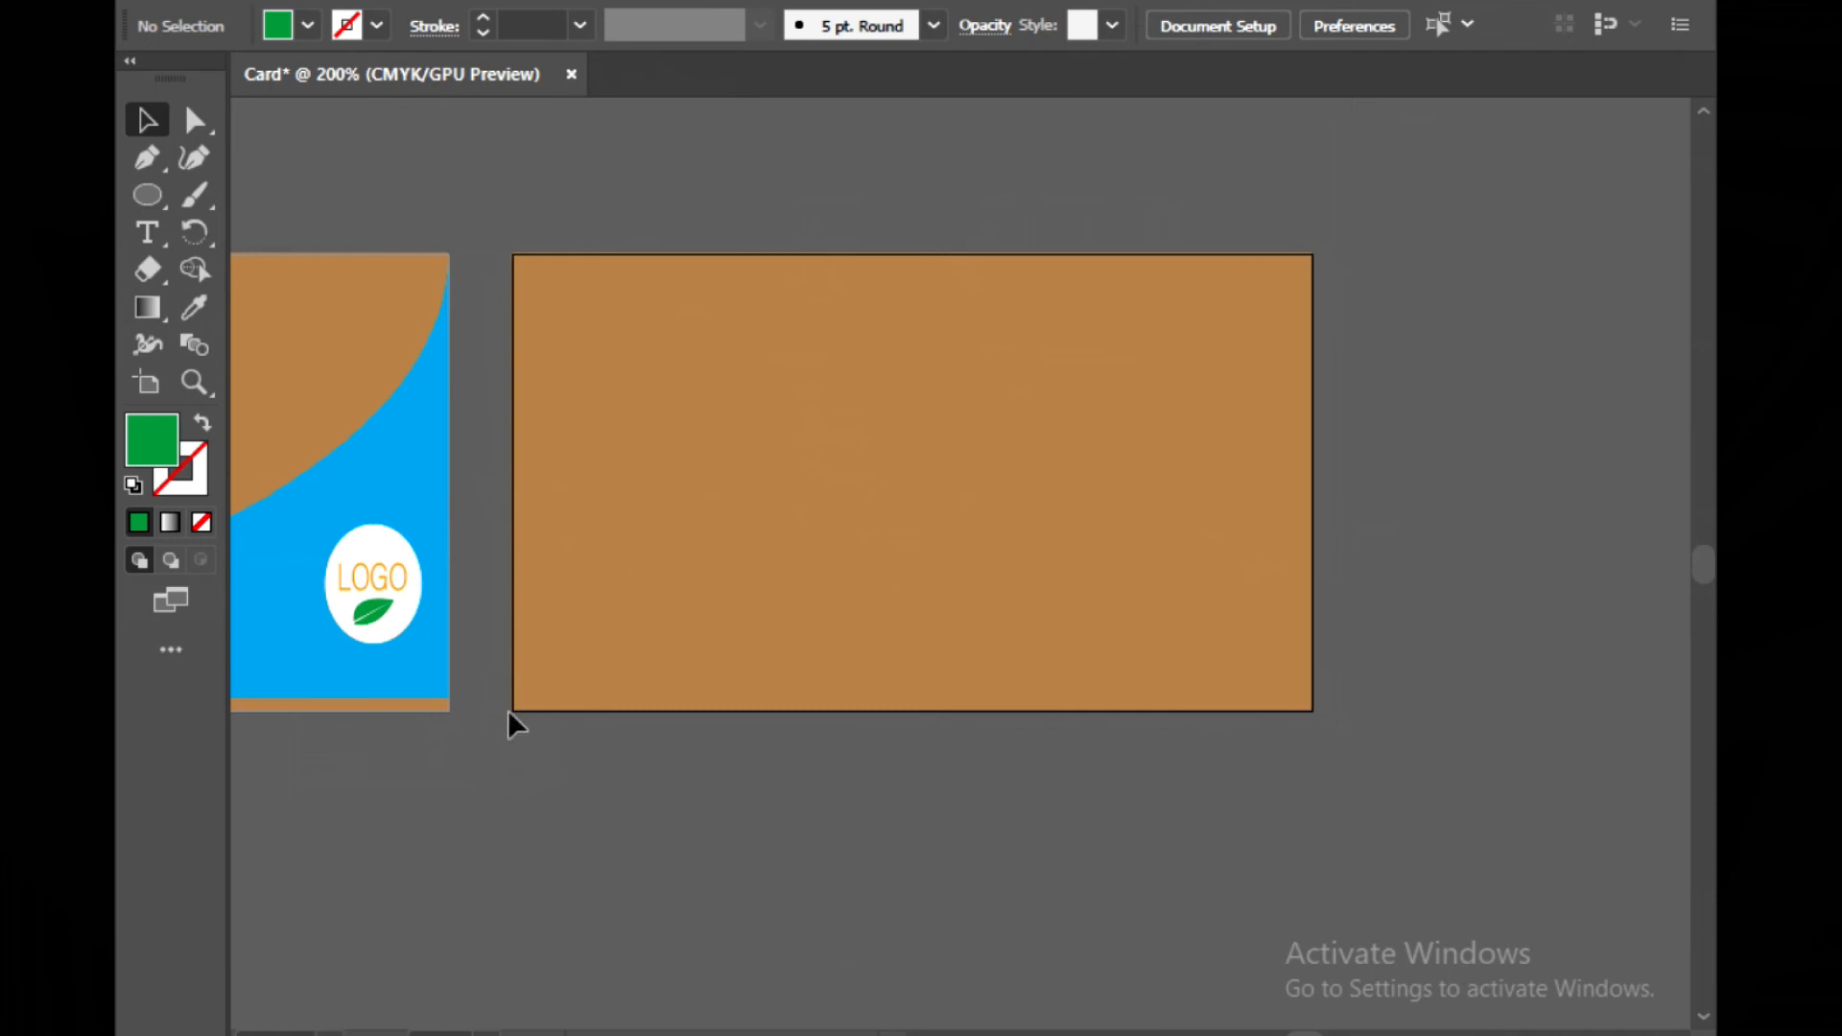
Copy the logo from the front card, paste it onto the second side and enlarge it proportionally
left_click(614, 616)
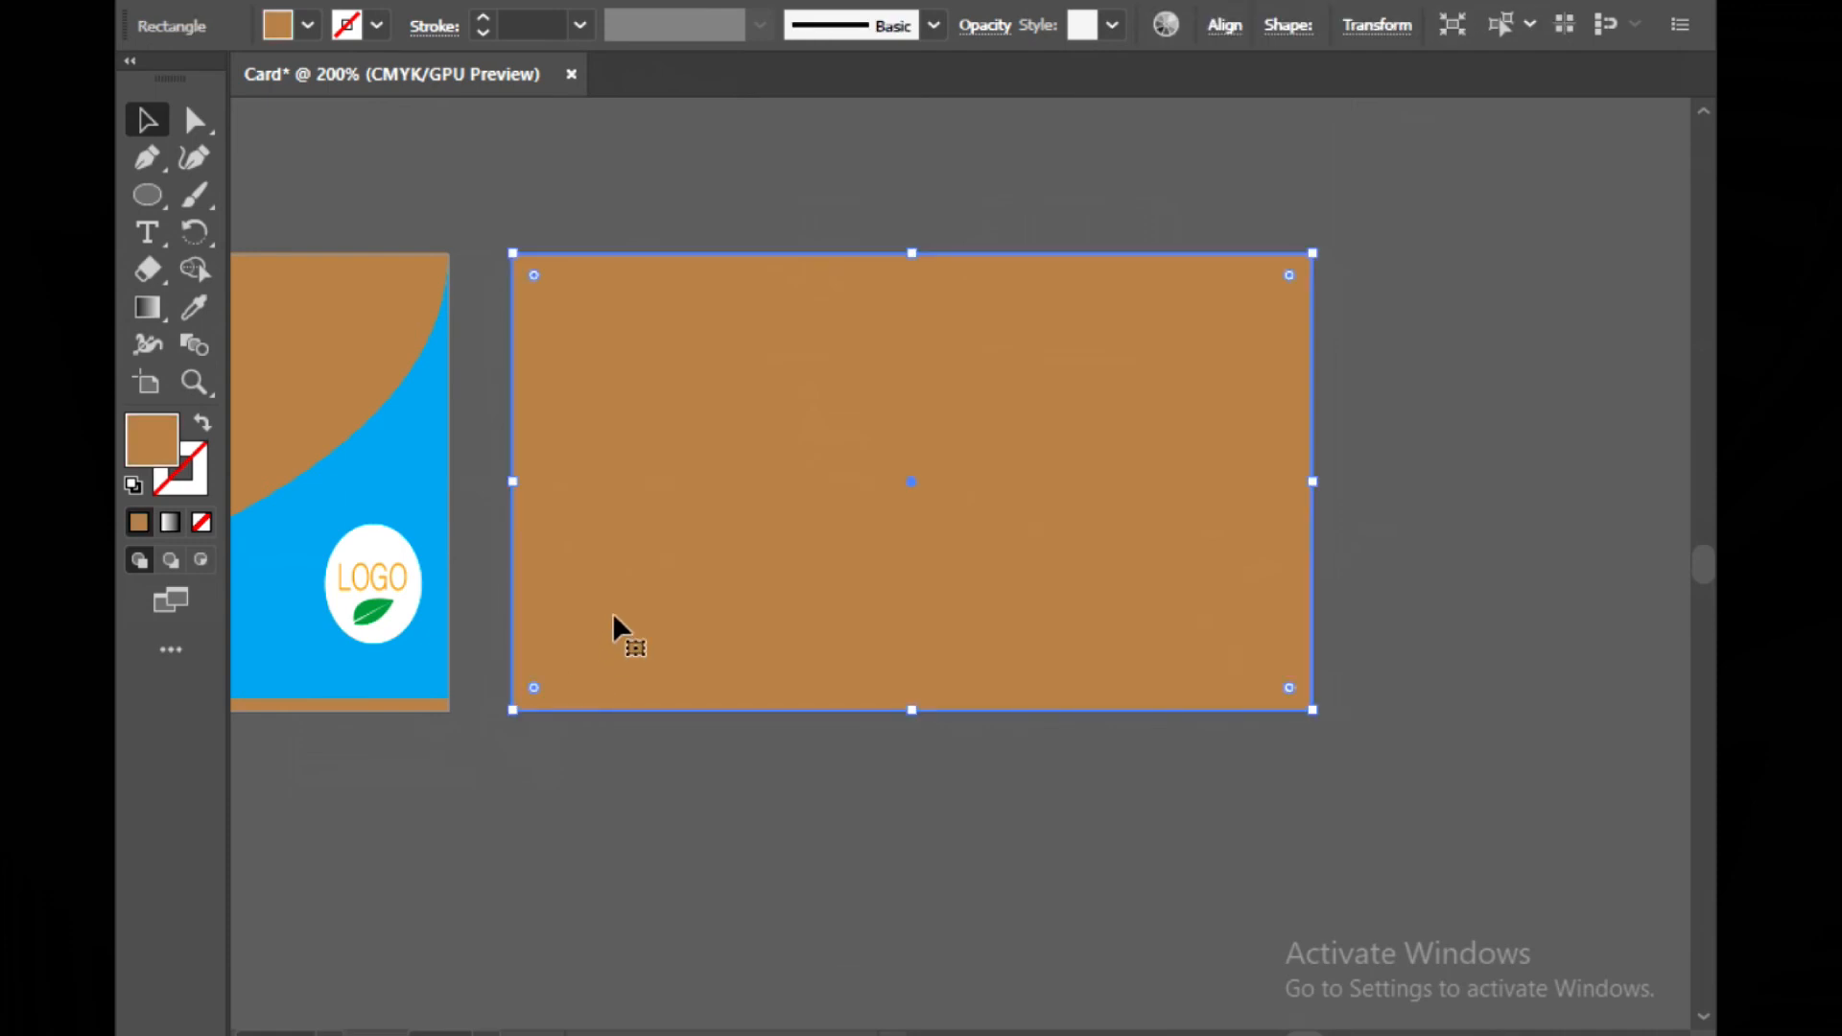
key("ctrl+shift+a")
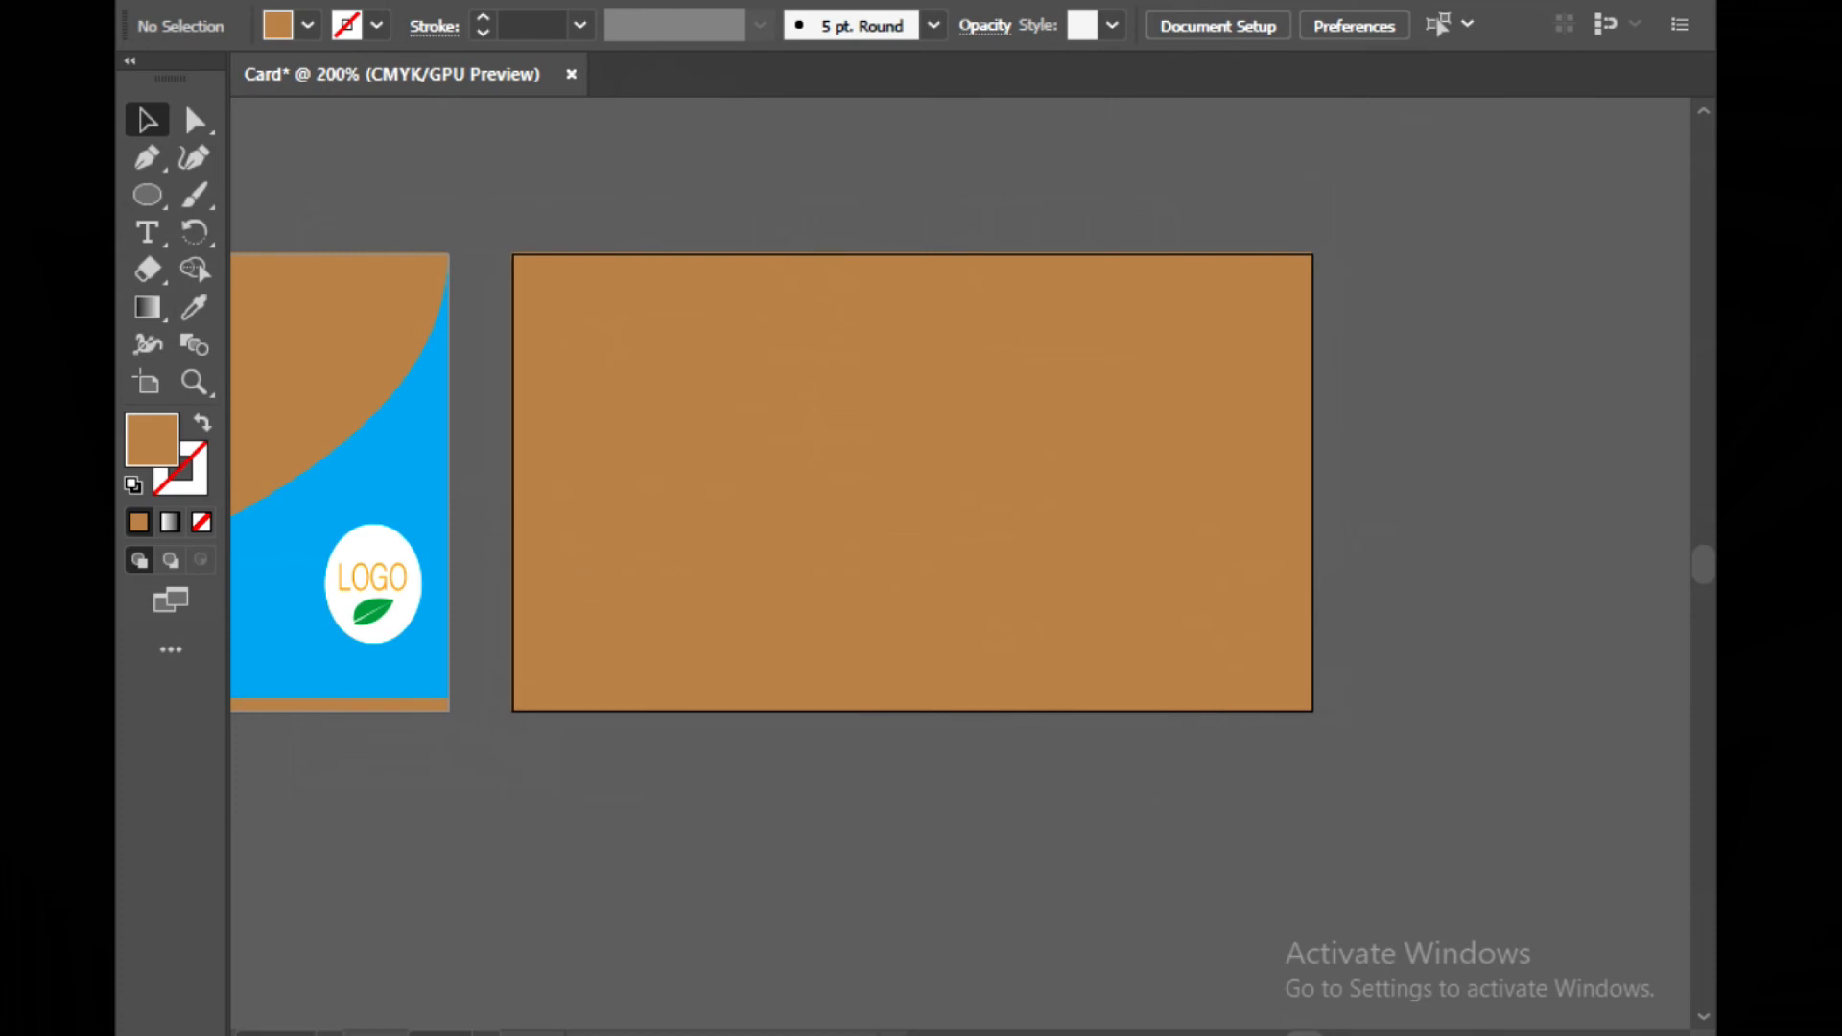
left_click(353, 284)
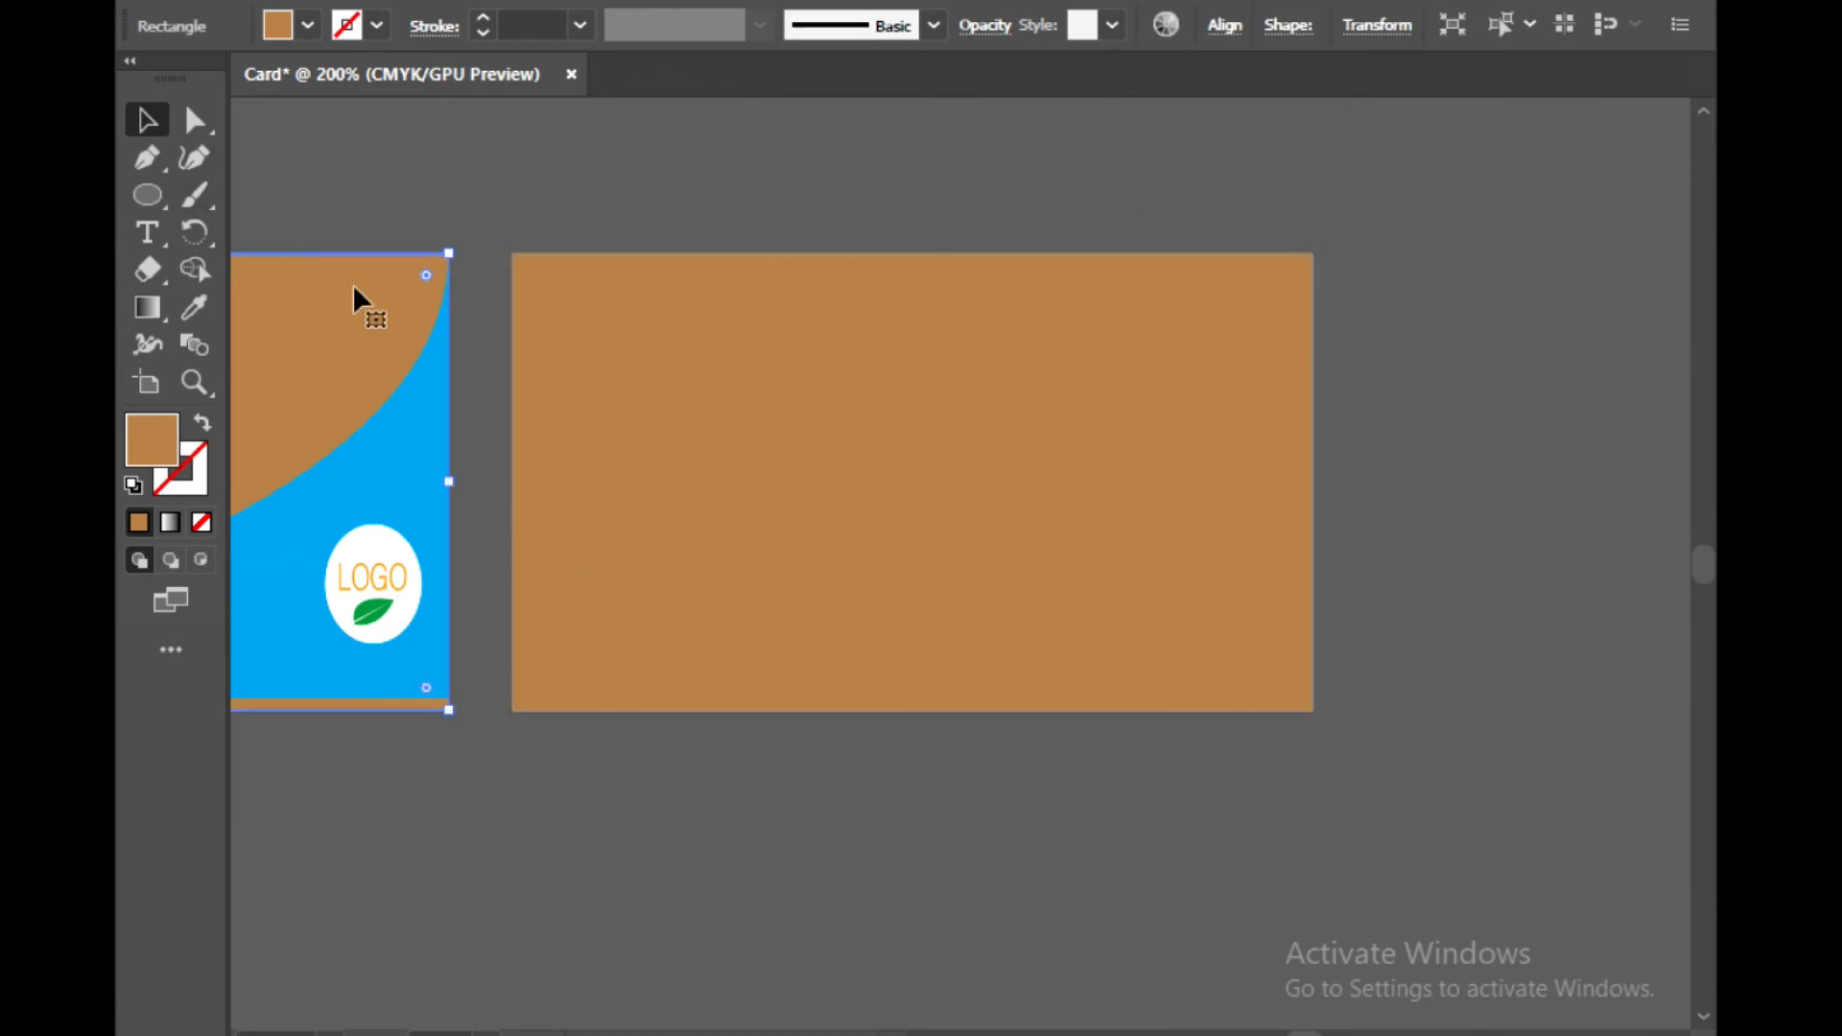
key("ctrl+shift+a")
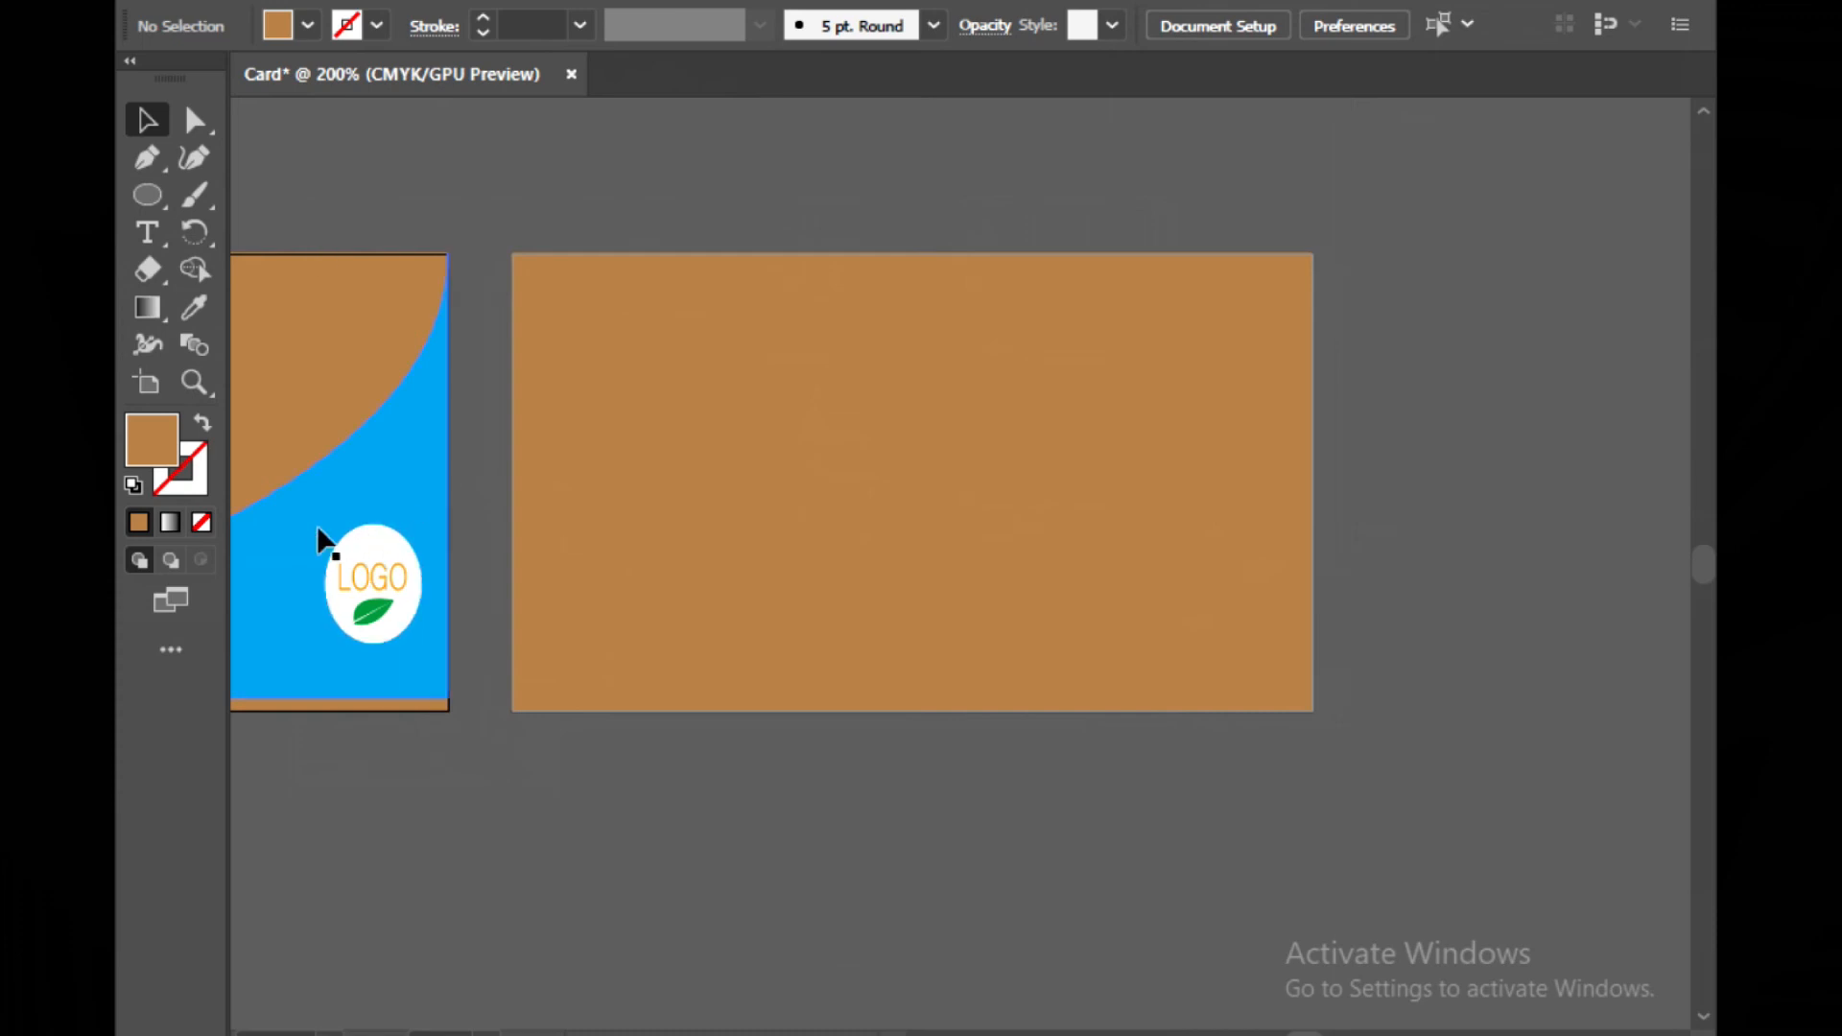
mouse_move(302, 515)
left_mouse_down()
mouse_move(357, 540)
mouse_move(326, 509)
mouse_move(302, 515)
left_mouse_up()
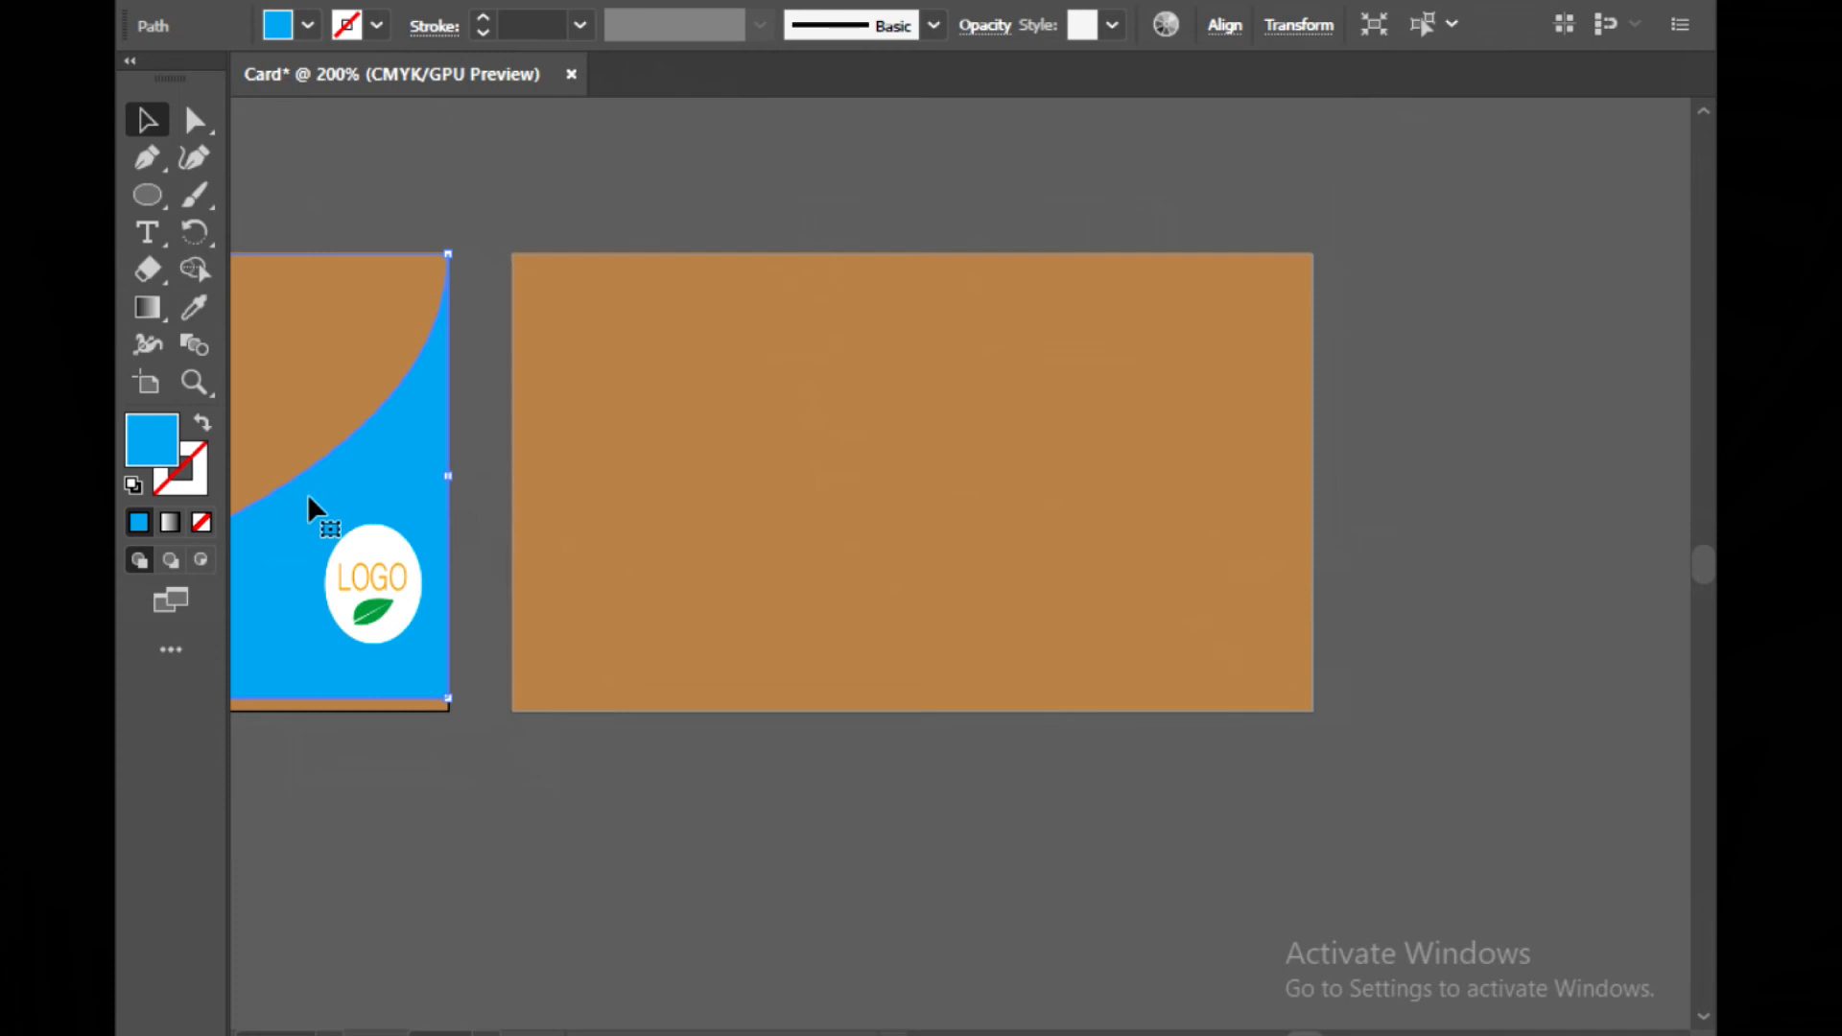
key("ctrl+shift+a")
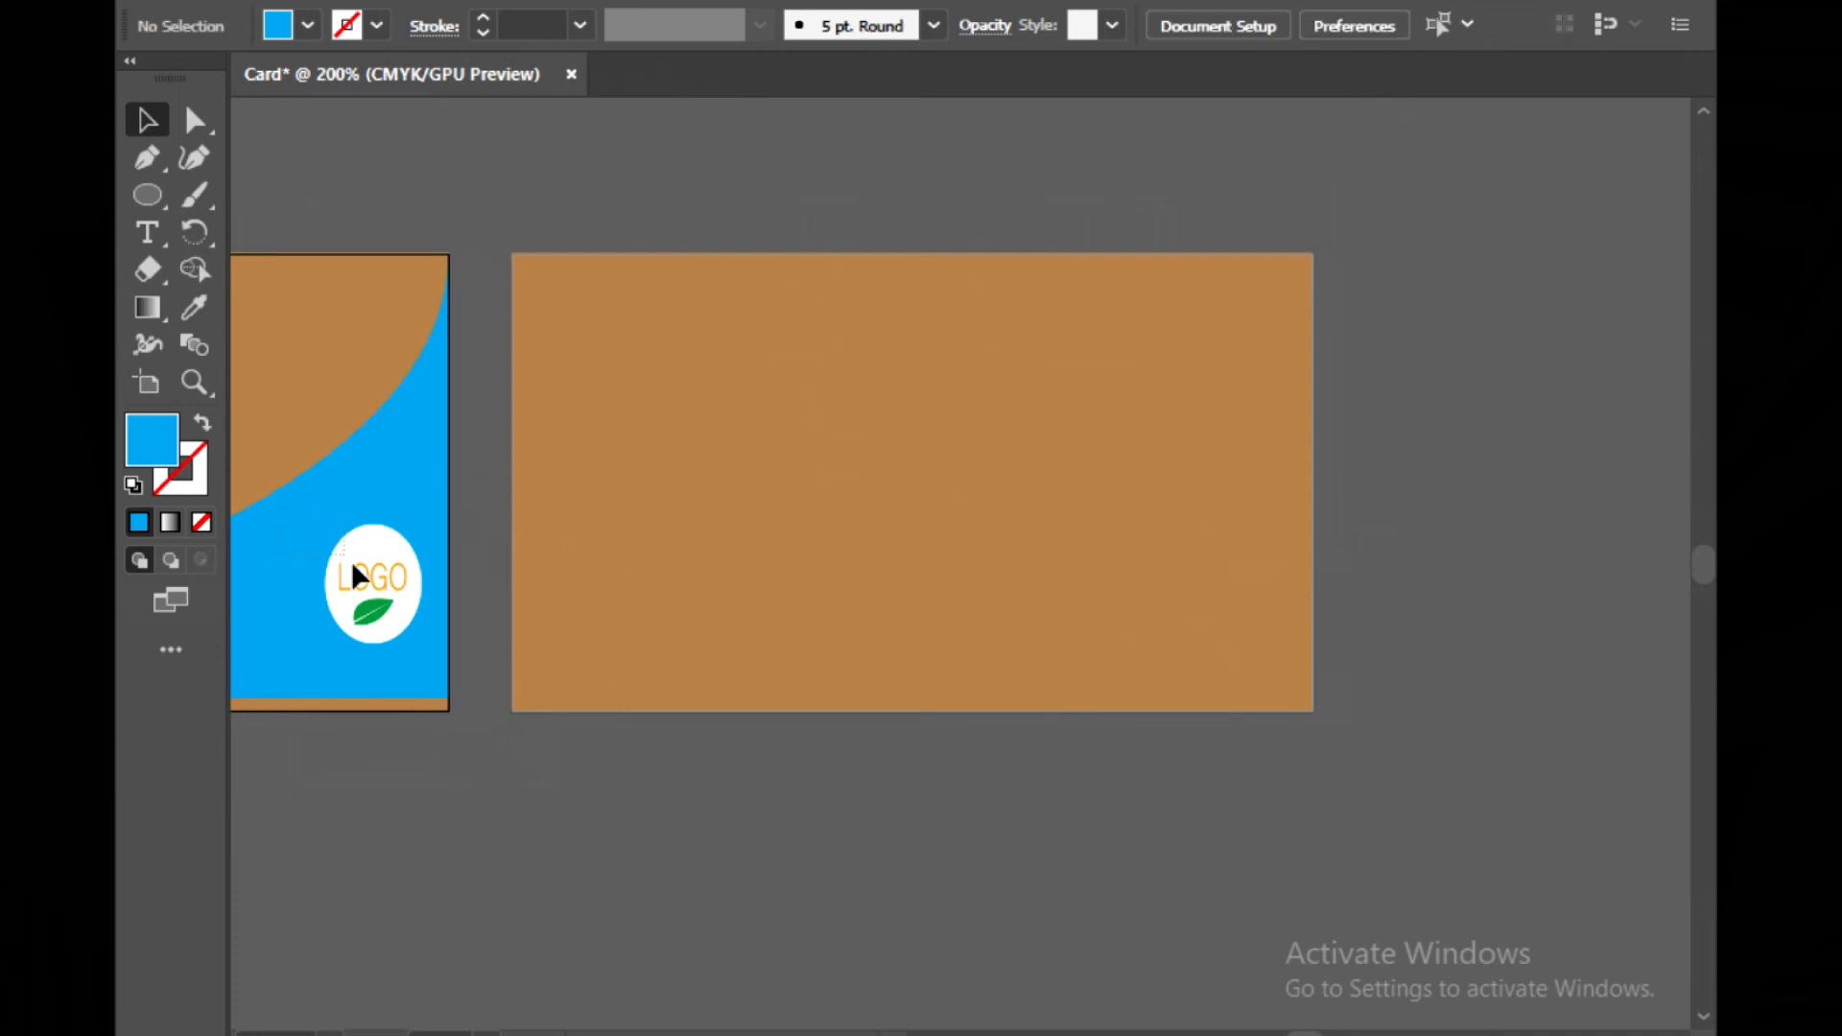
left_click_drag(468, 668, 468, 668)
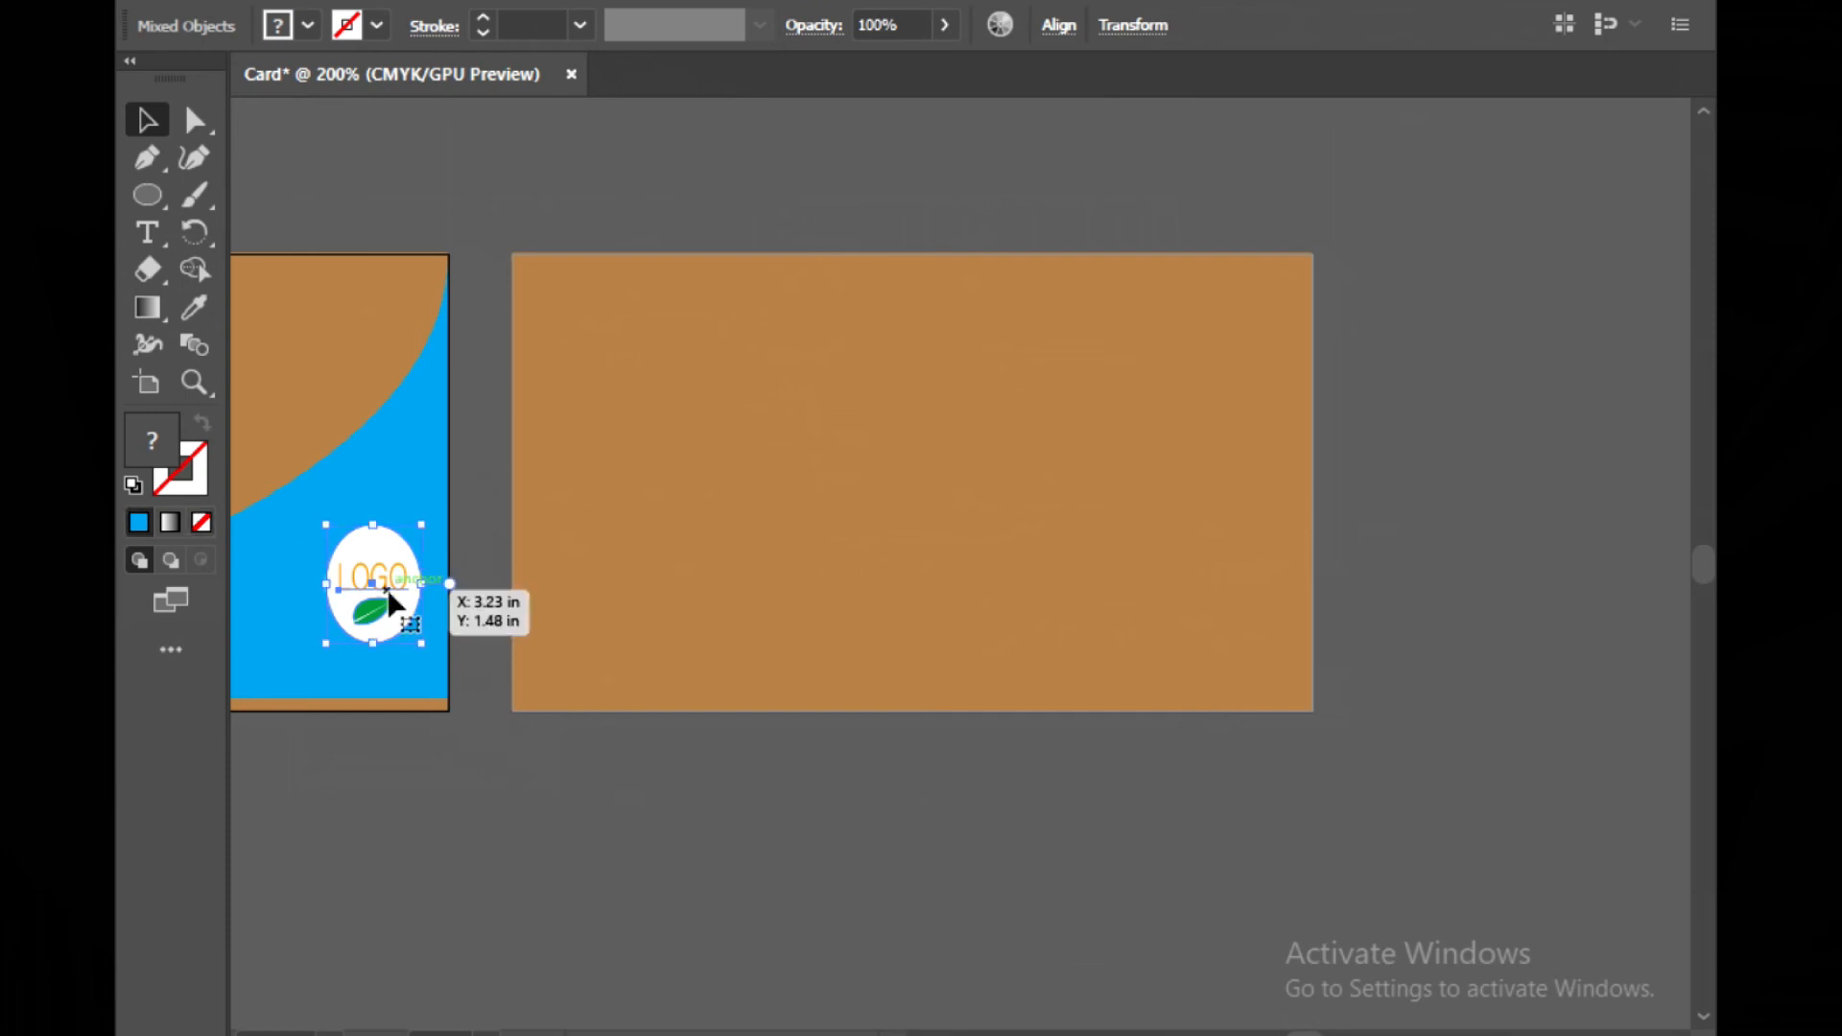
left_click(854, 574)
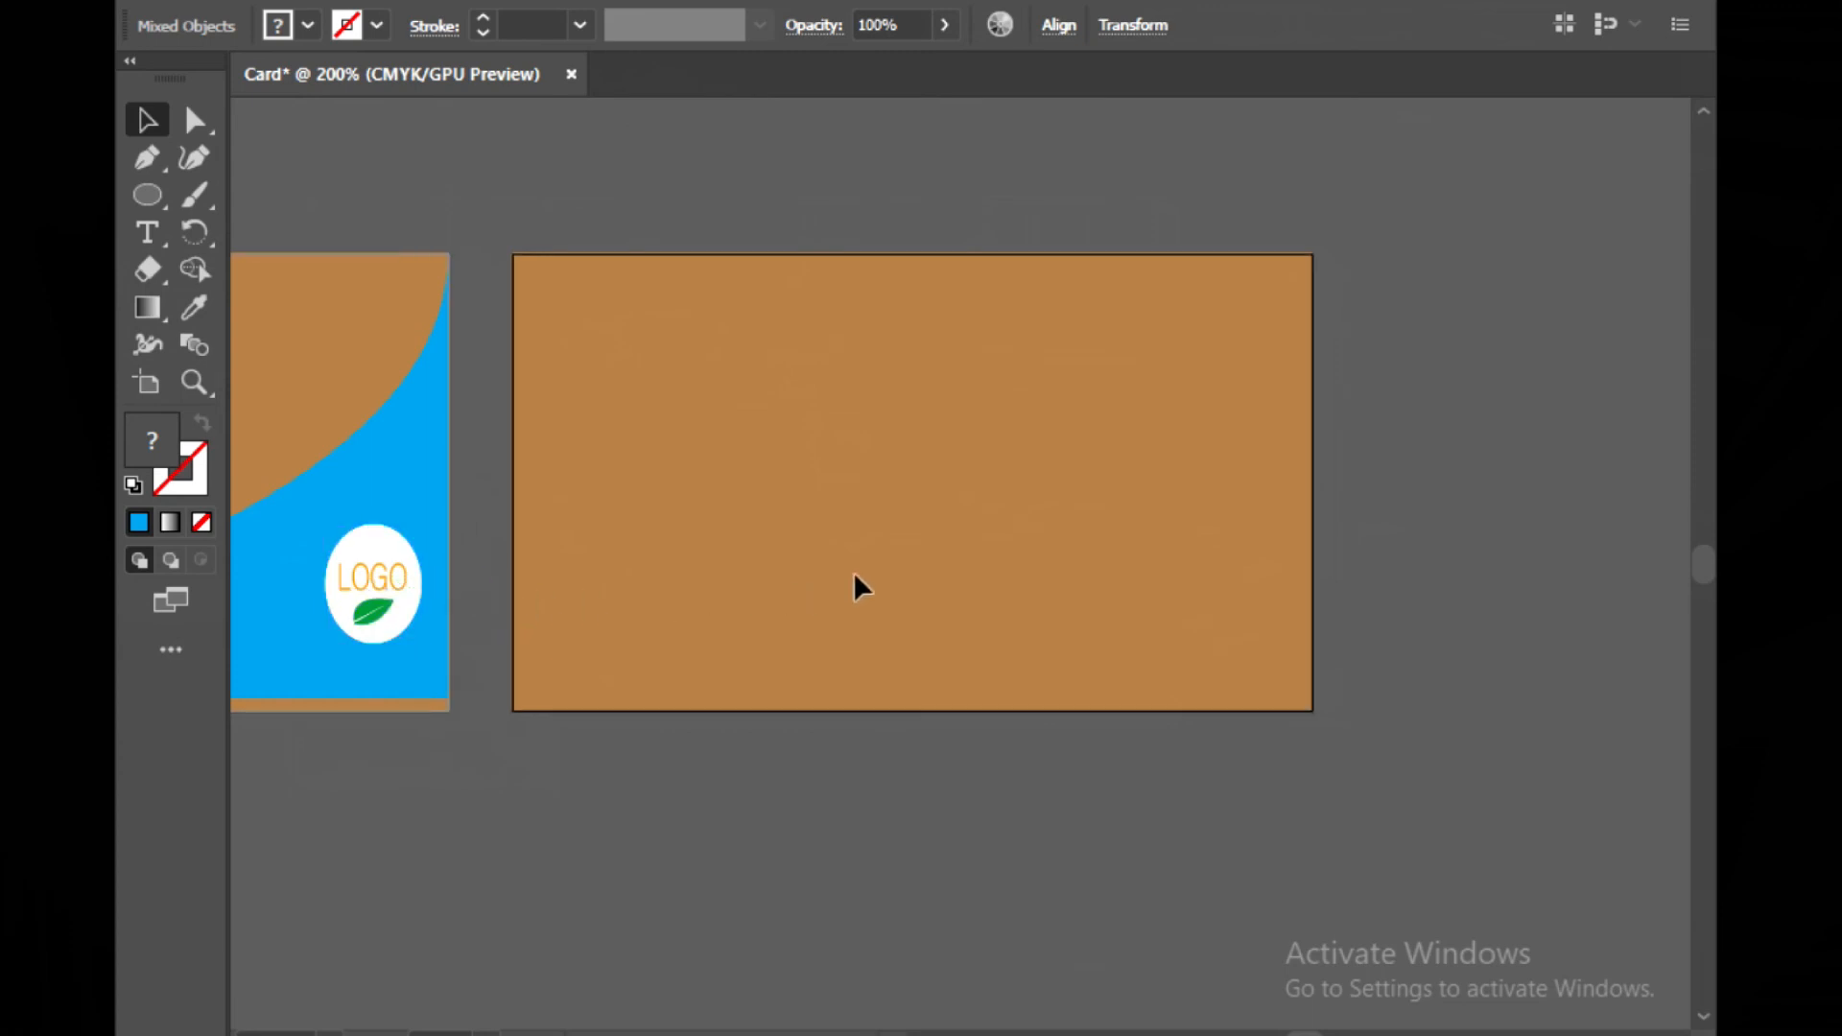
key("ctrl+v")
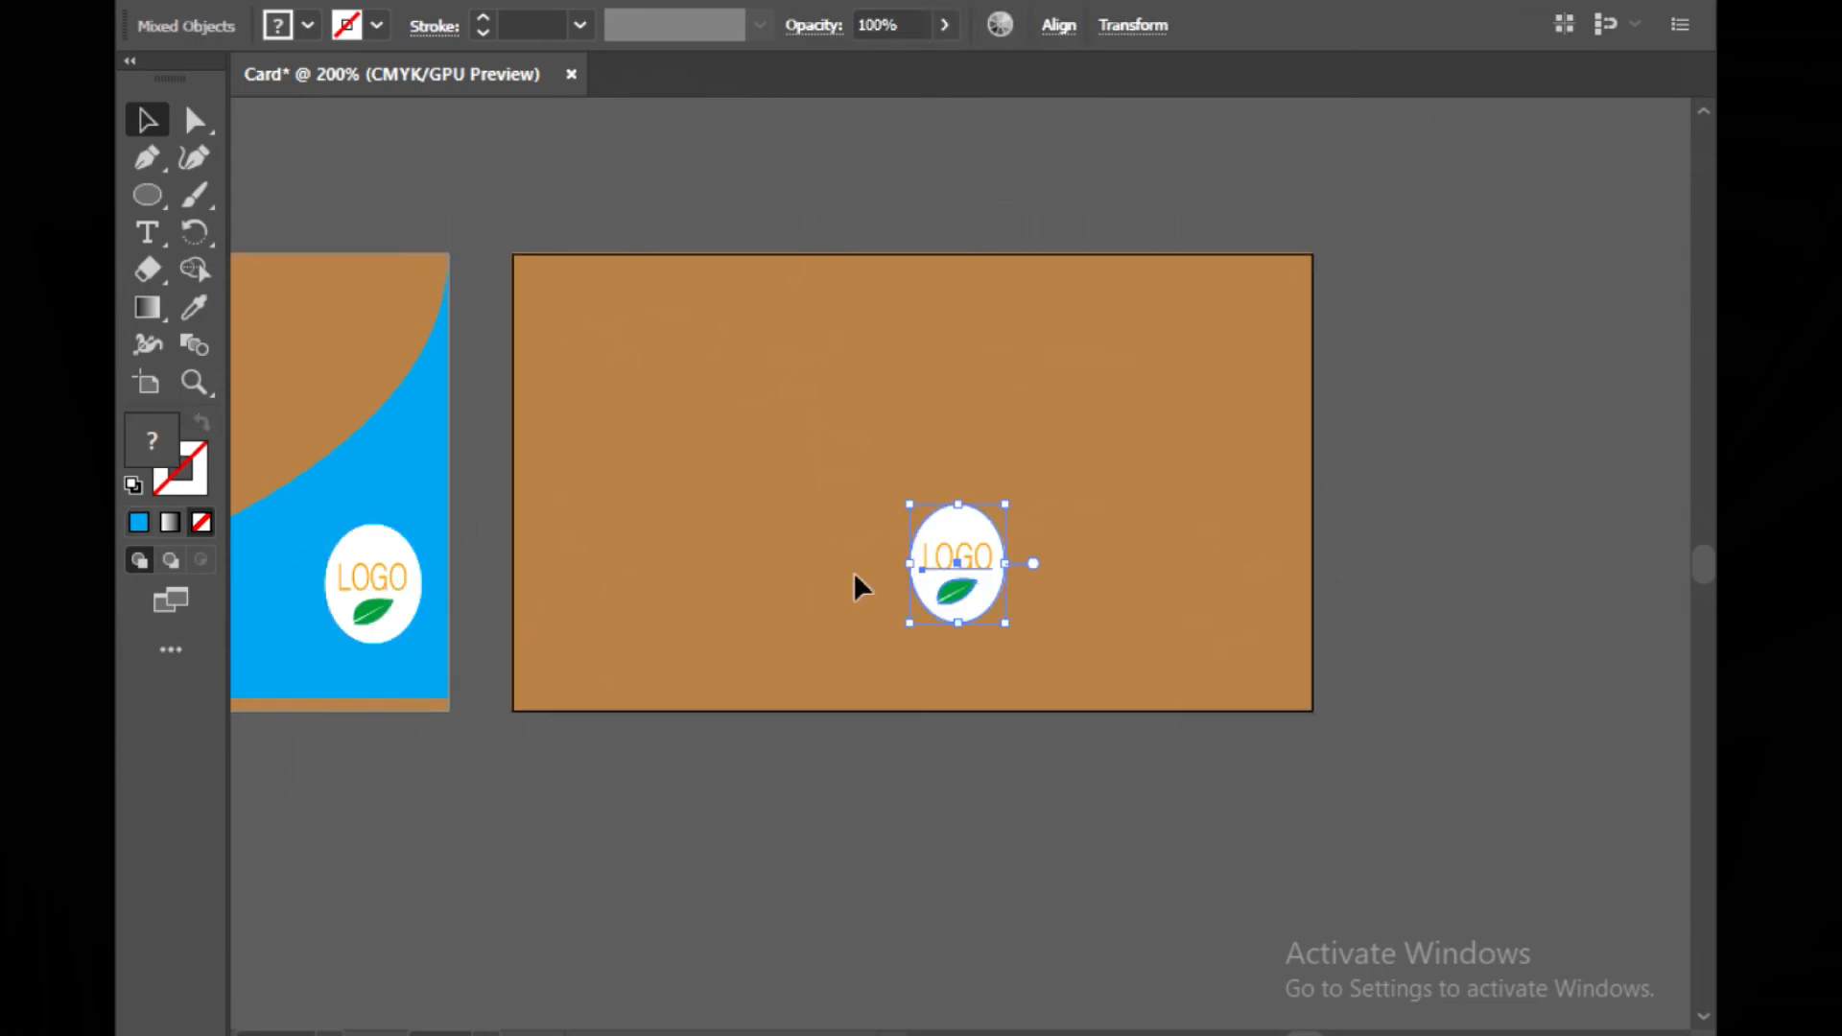
left_click_drag(910, 504, 801, 382)
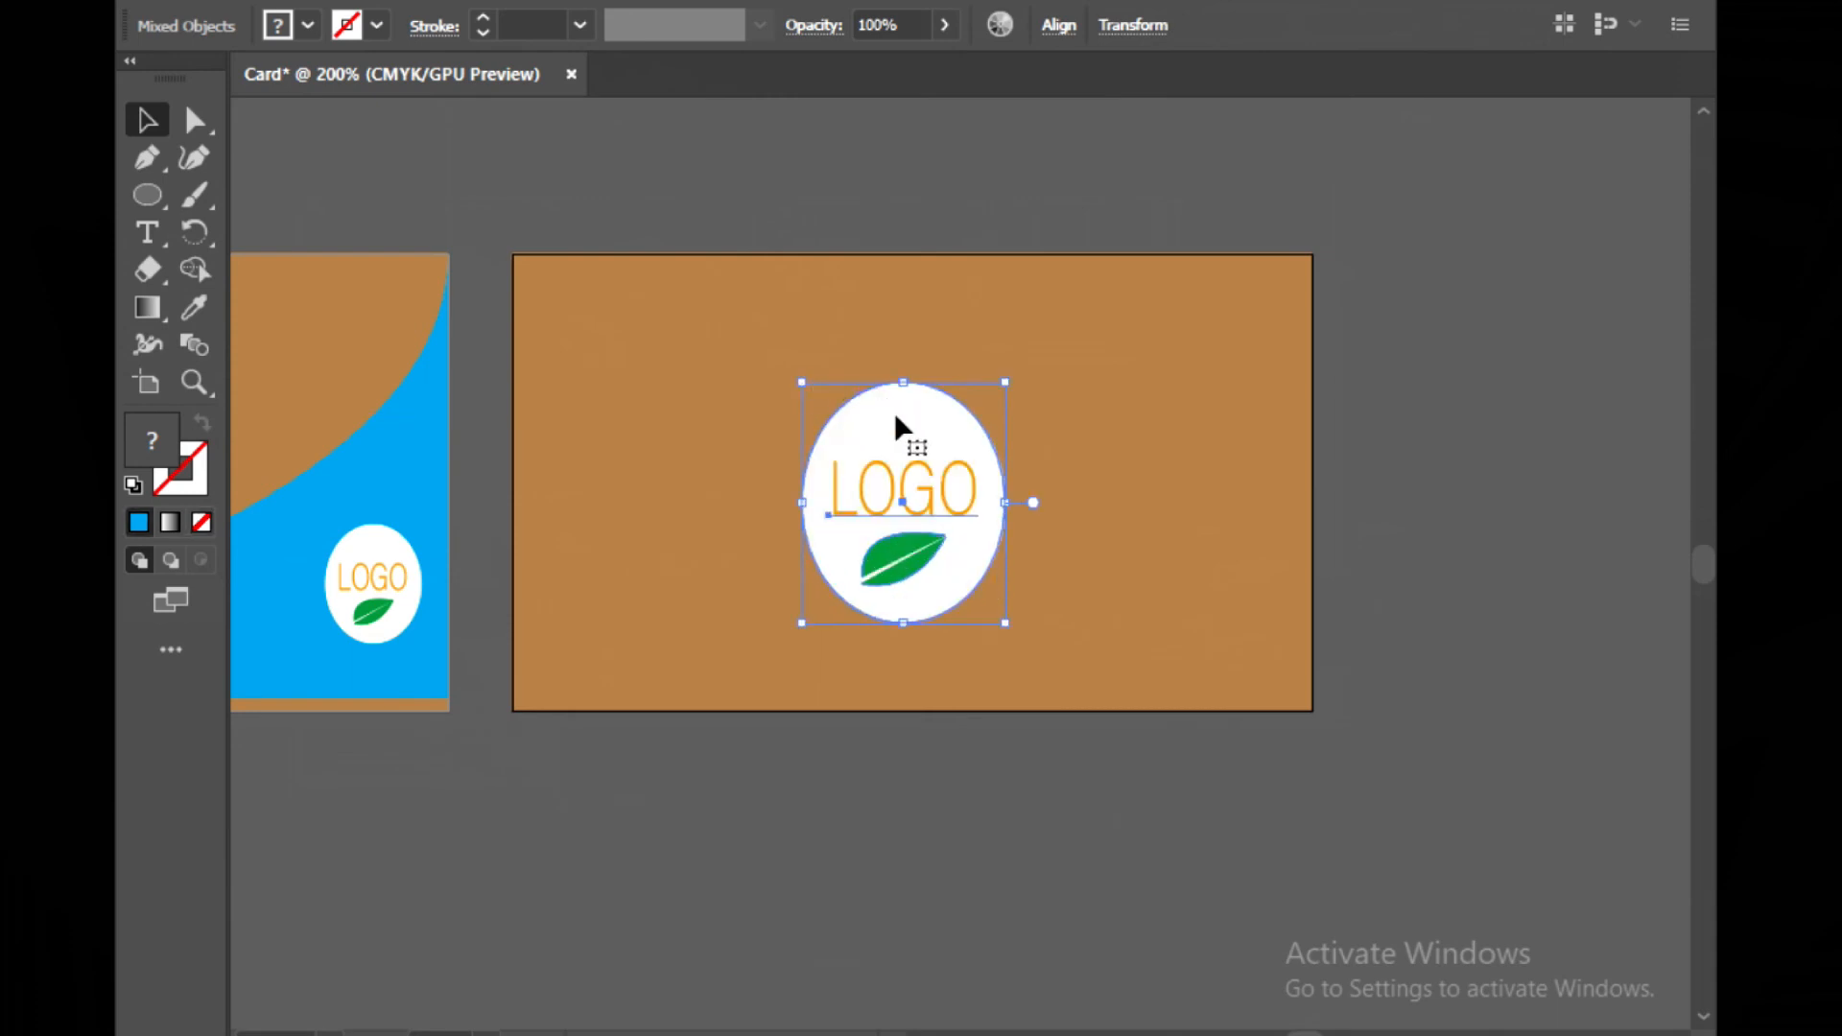
Nudge the enlarged logo up and slightly left to centre it on the card
key("Up")
key("Up")
key("Up")
key("Up")
key("Up")
key("Up")
key("Up")
key("Up")
key("Up")
key("Up")
key("Up")
key("Up")
key("Up")
key("Up")
key("Up")
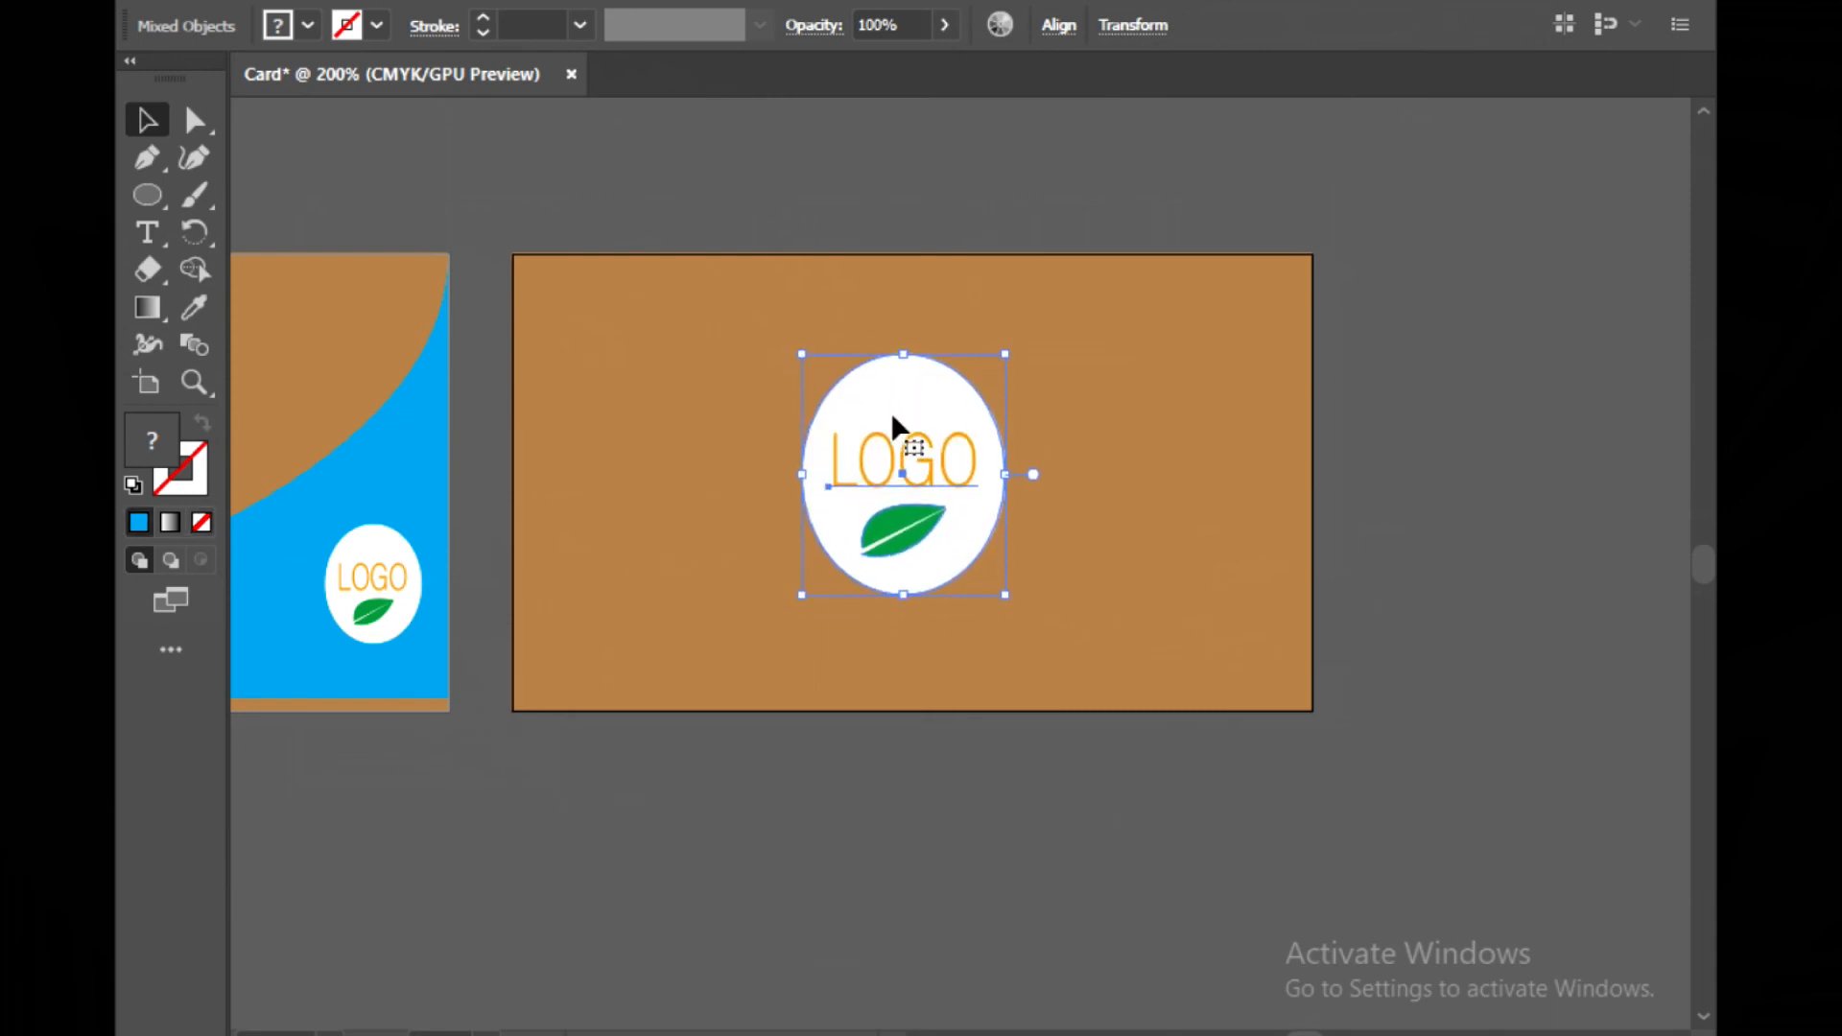
key("Left")
key("Left")
key("Left")
key("Left")
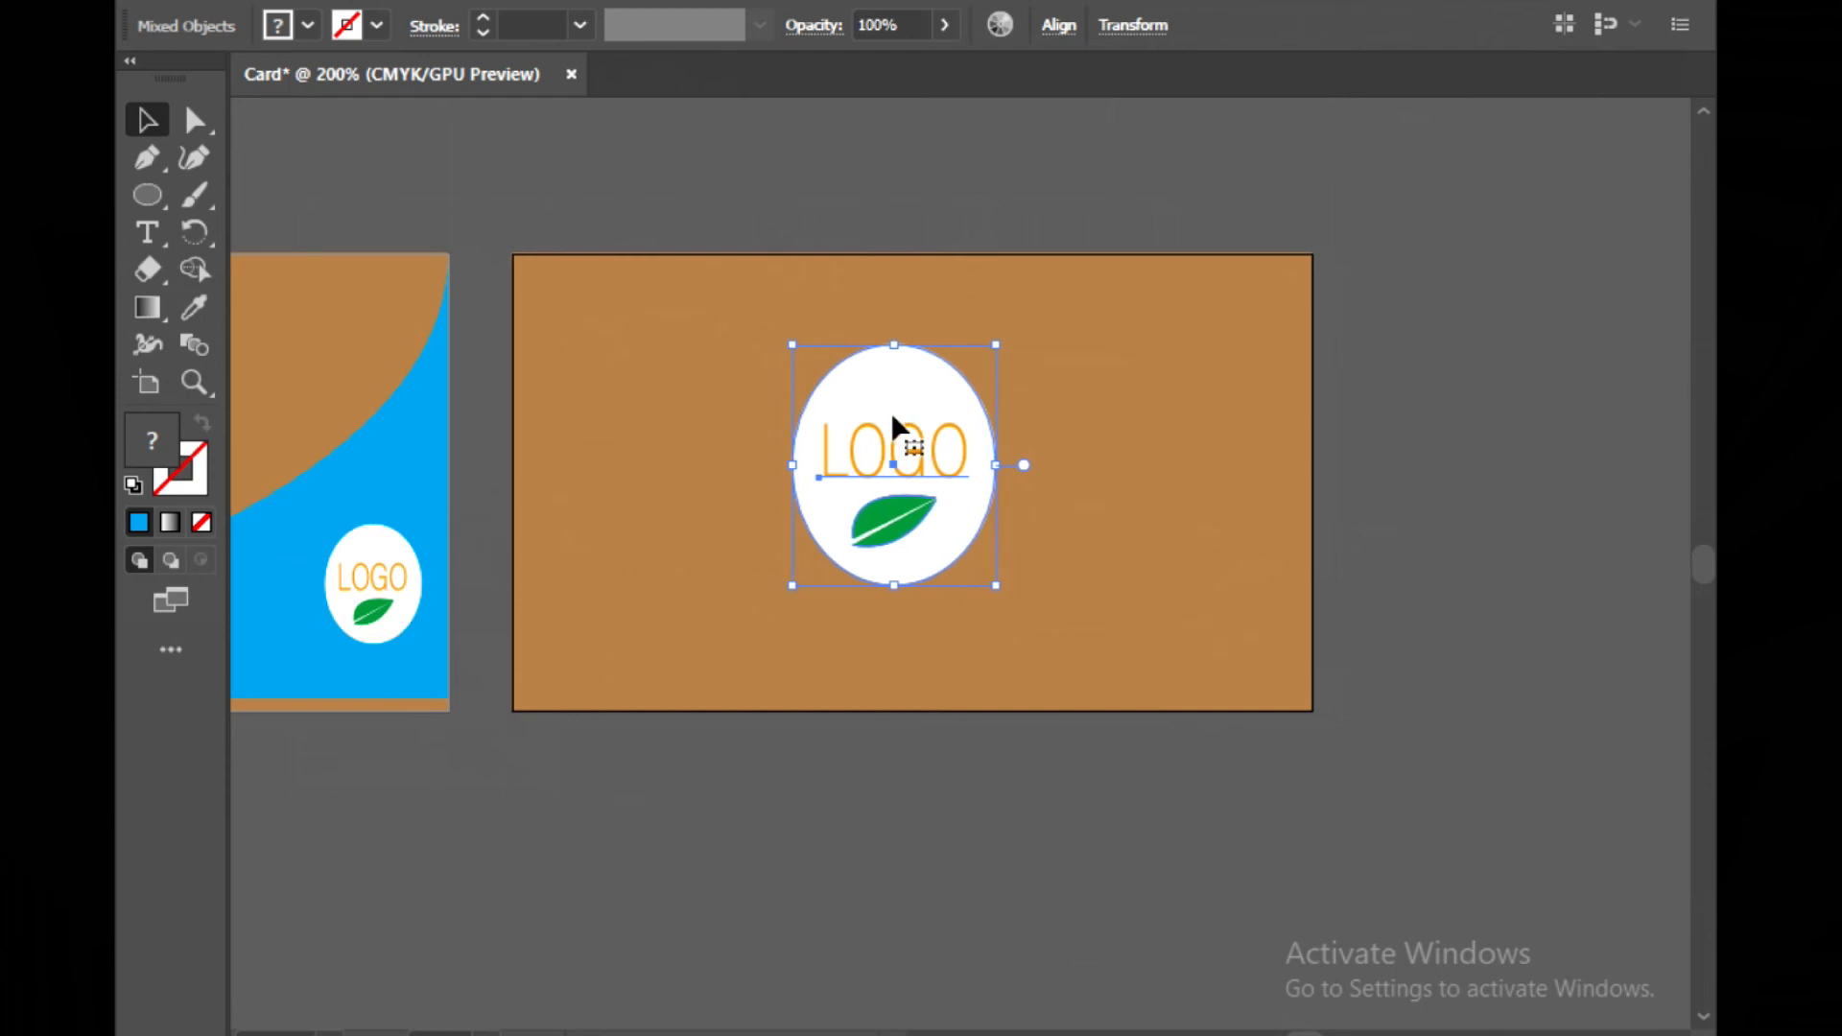
key("Right")
key("Right")
key("Right")
key("Right")
key("Right")
key("Right")
key("Up")
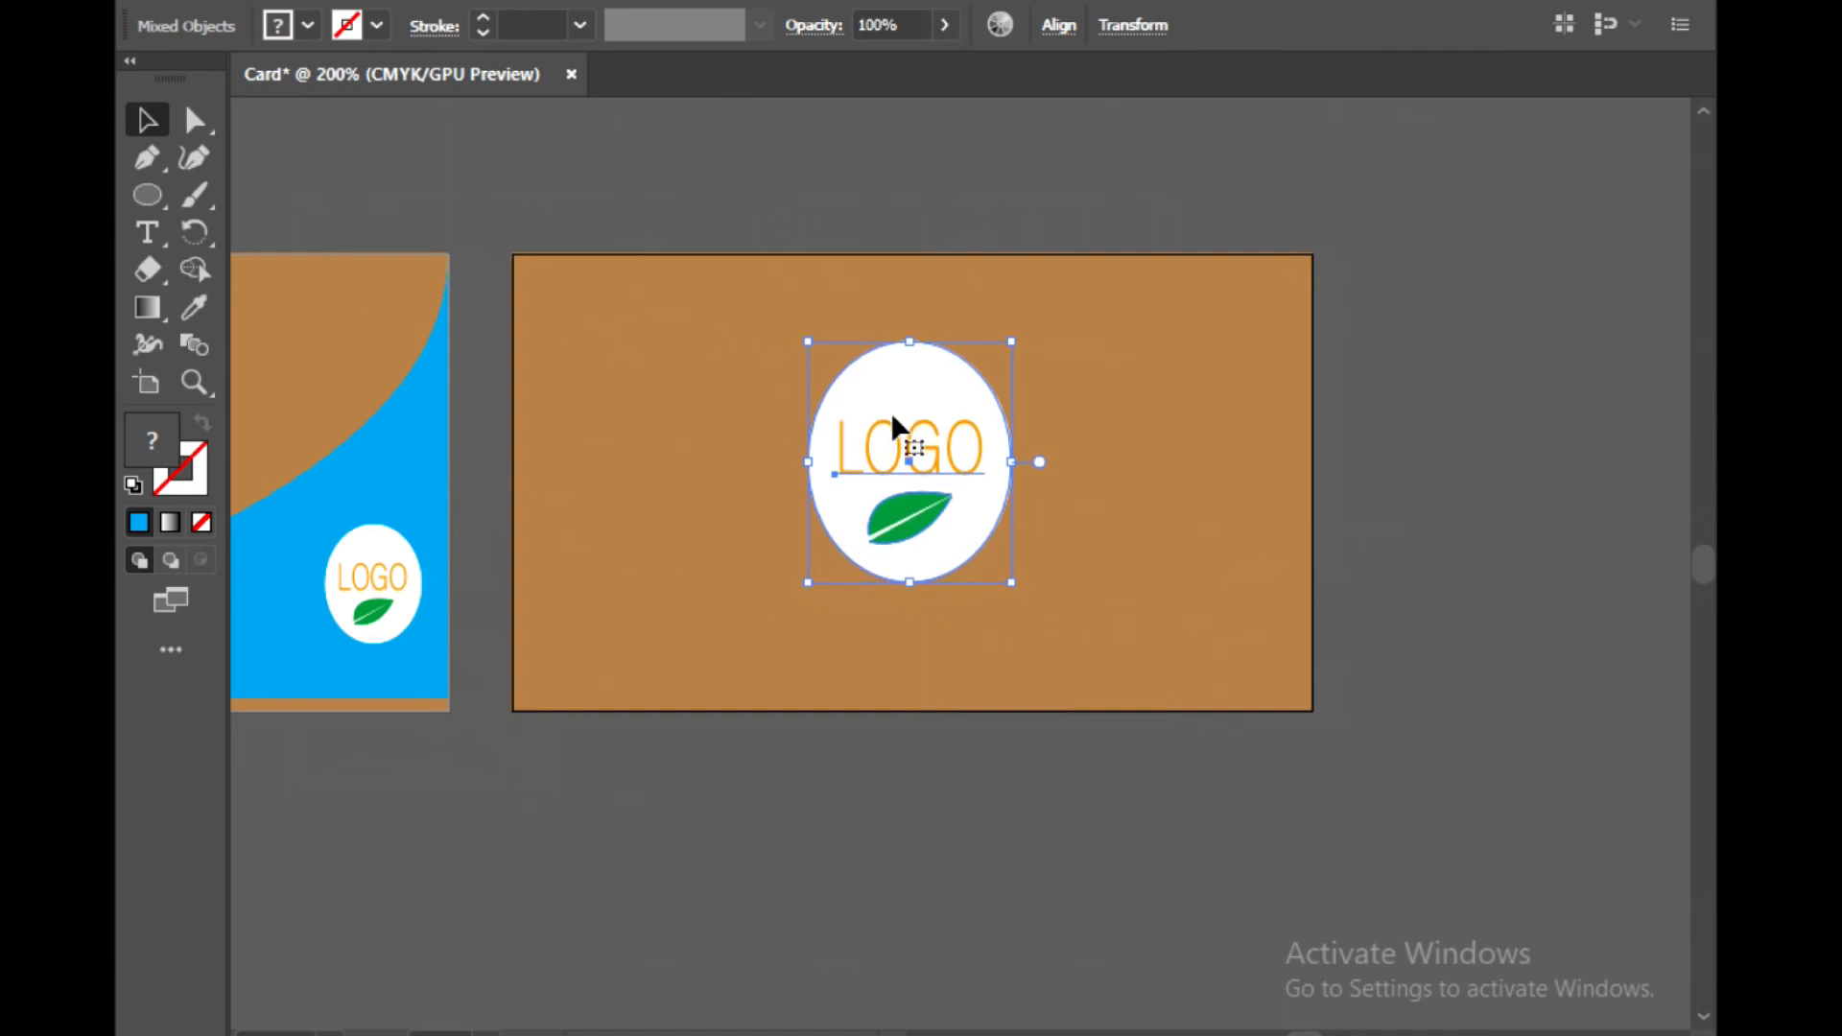
key("Left")
key("Left")
key("Left")
left_click(857, 799)
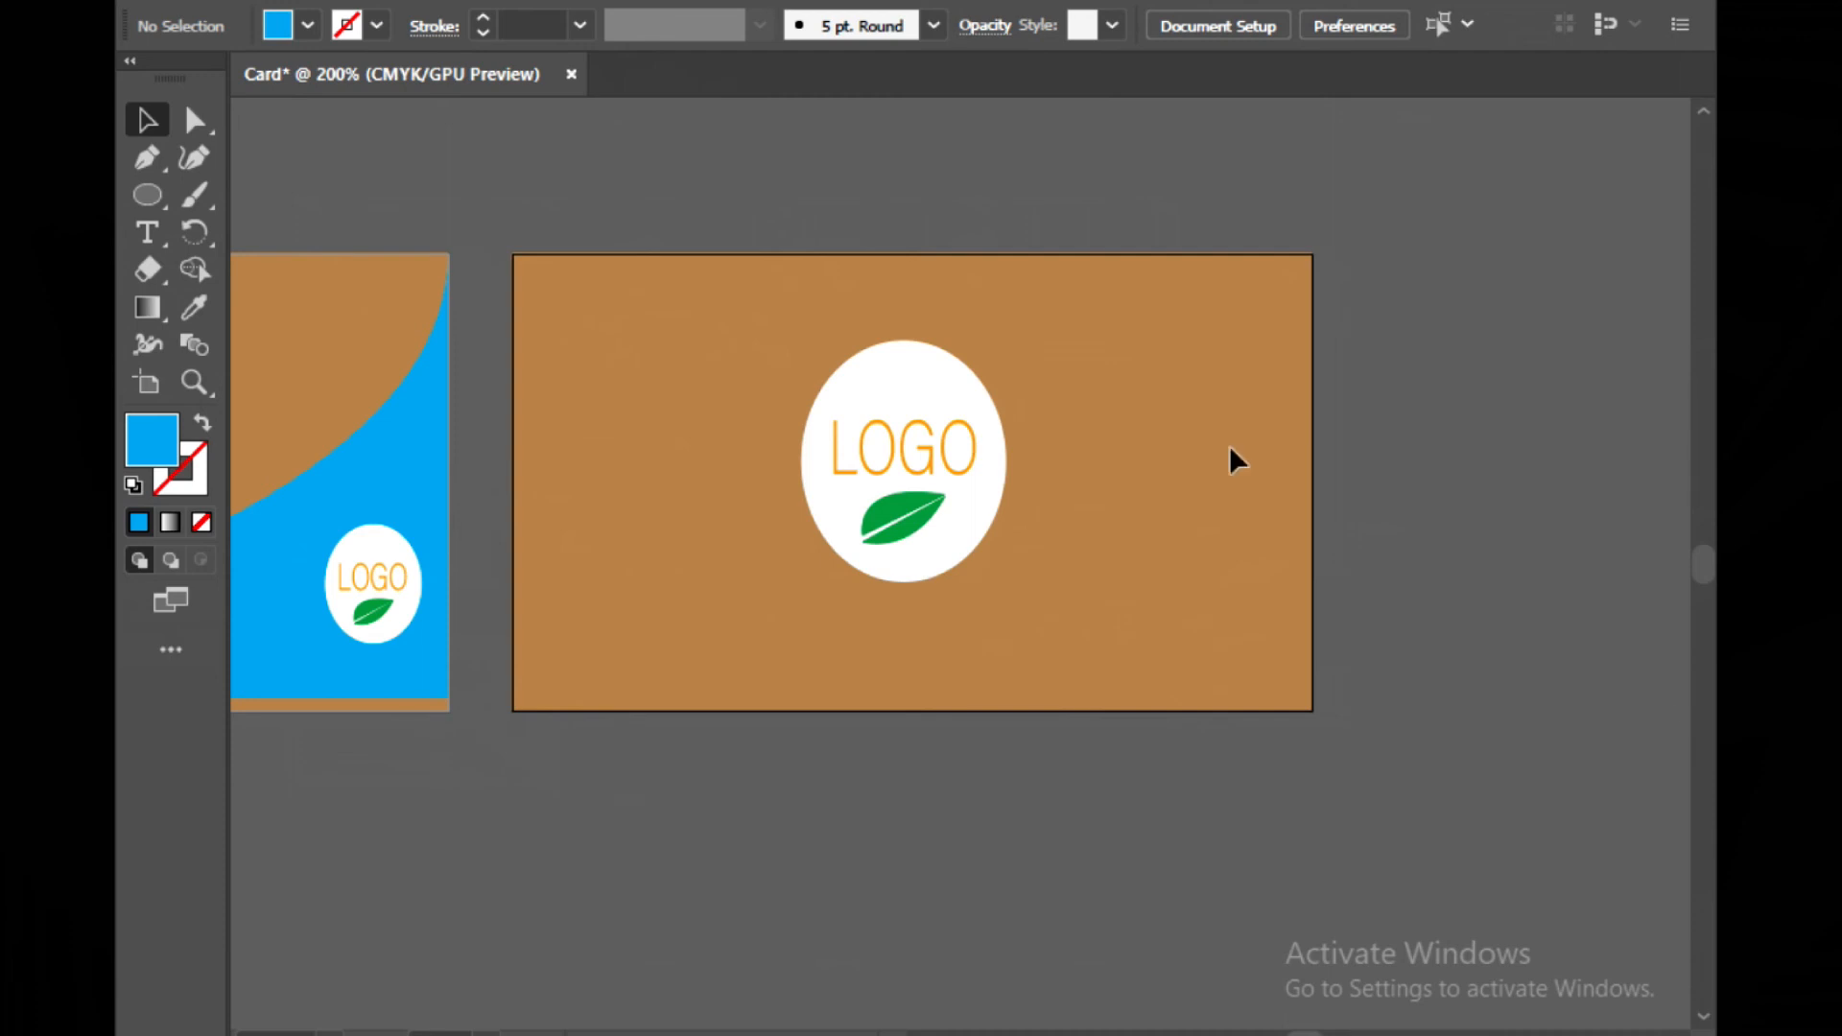
Draw a thin cyan rectangle stripe across the full card width near its bottom edge
left_click_drag(152, 196, 243, 197)
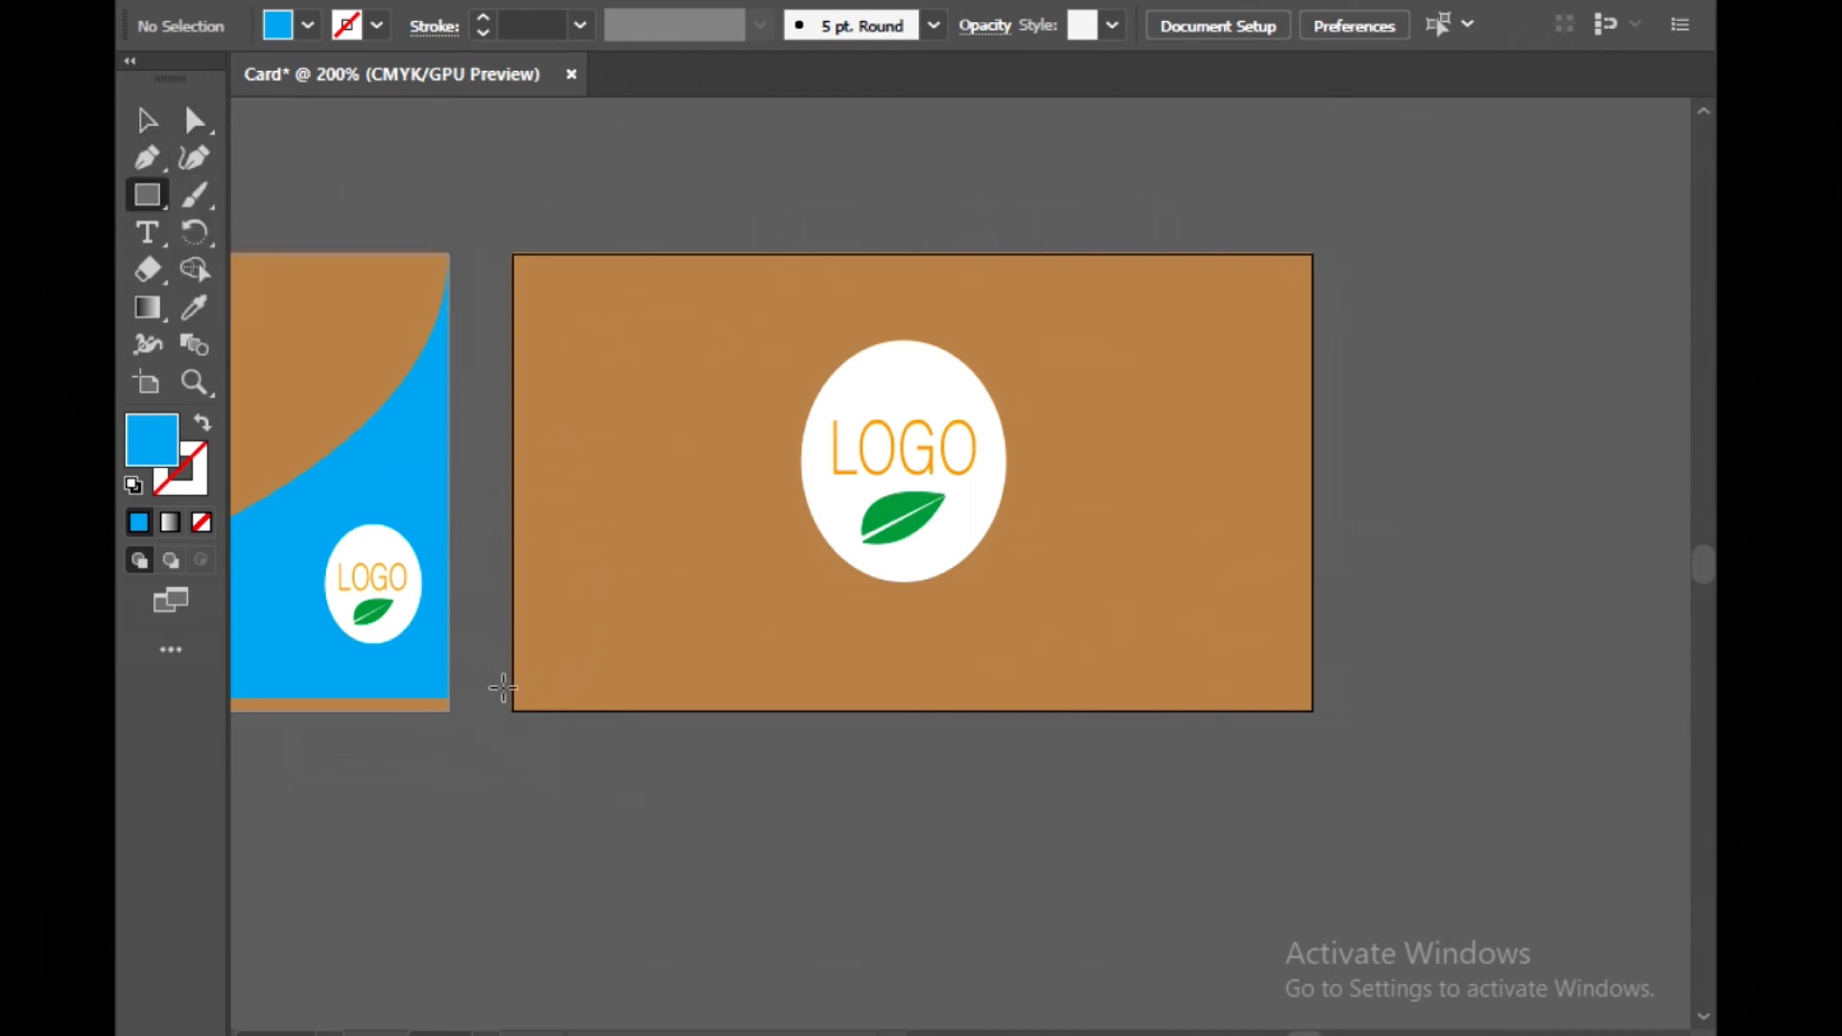
left_click_drag(509, 682, 1311, 678)
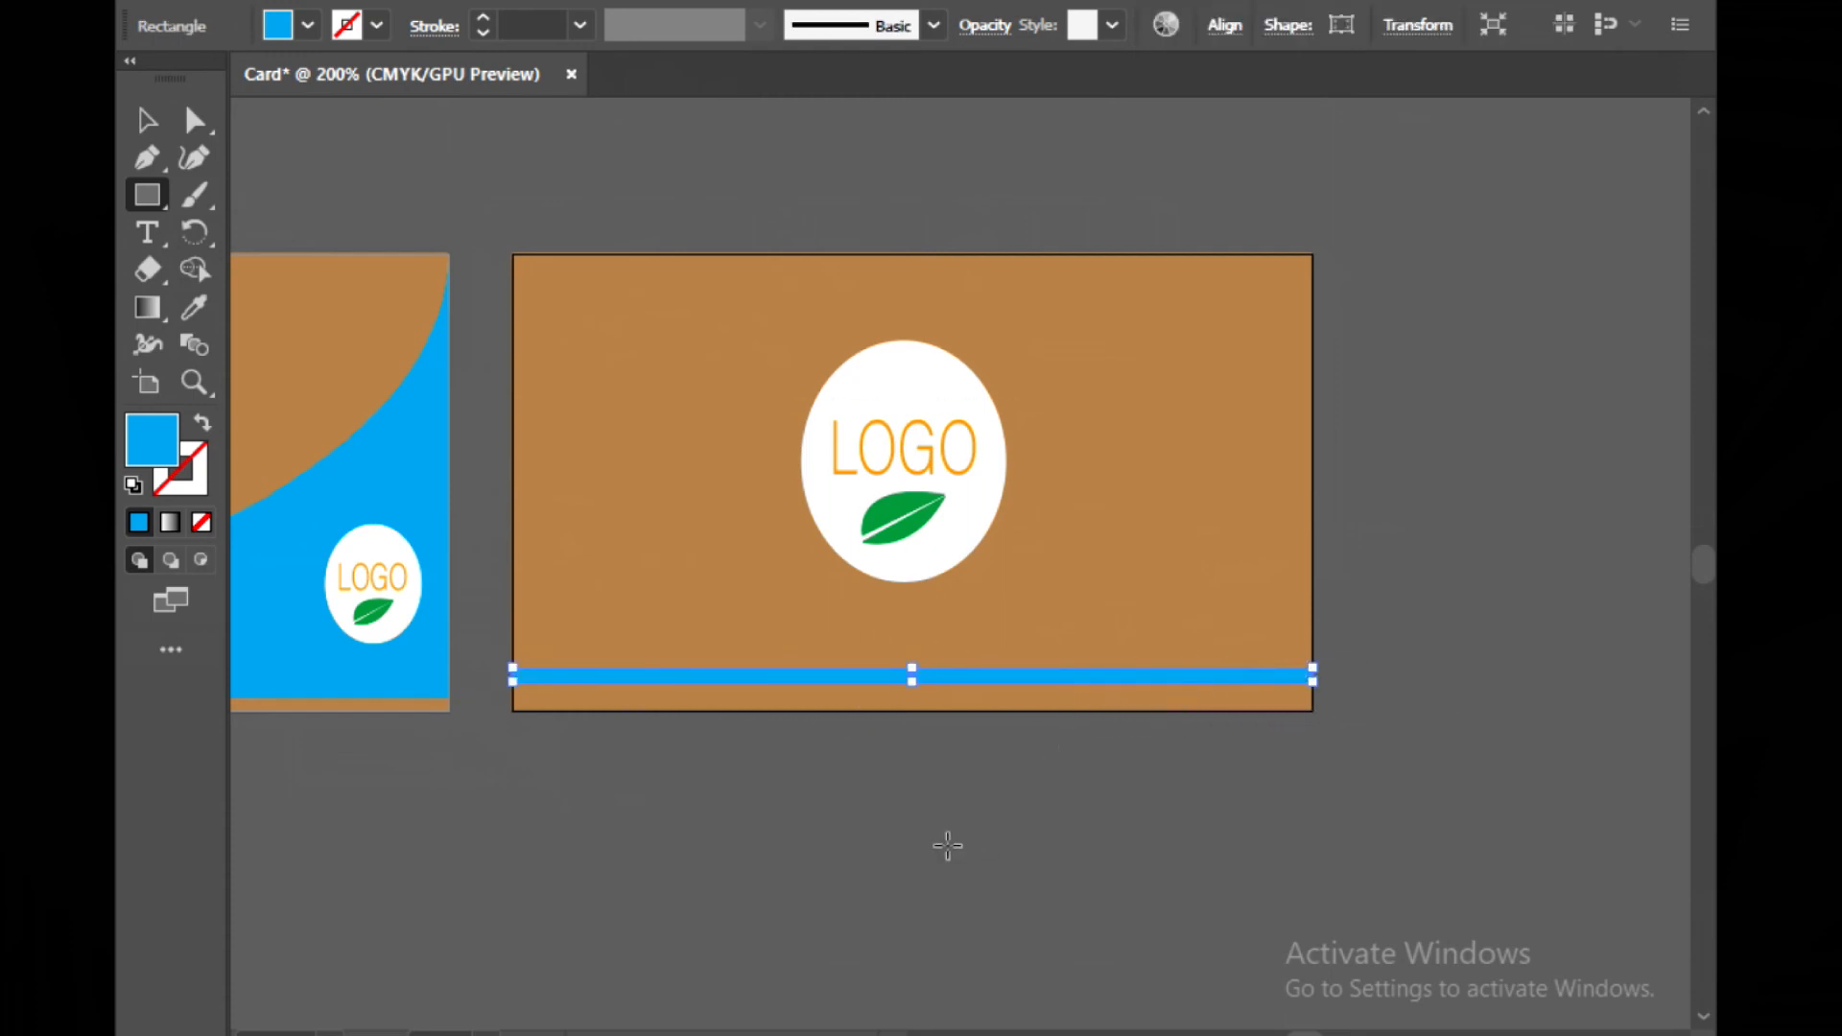
left_click(148, 120)
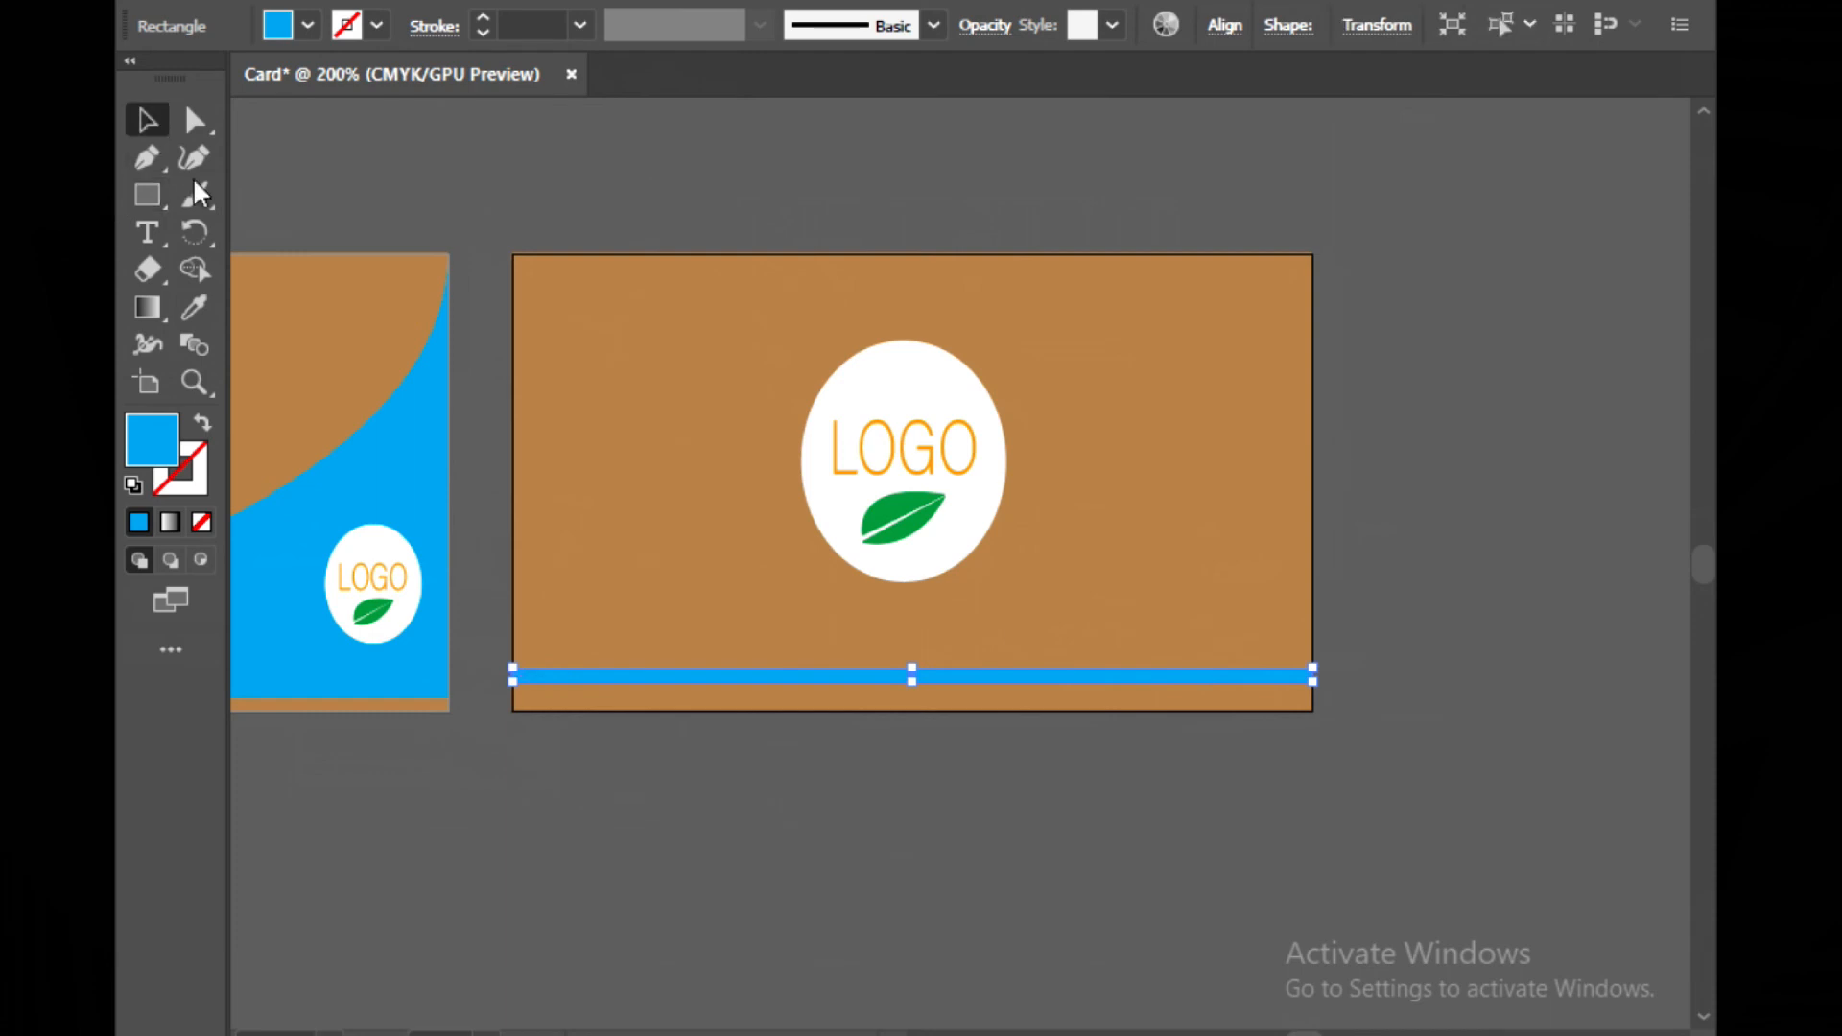
left_click(707, 746)
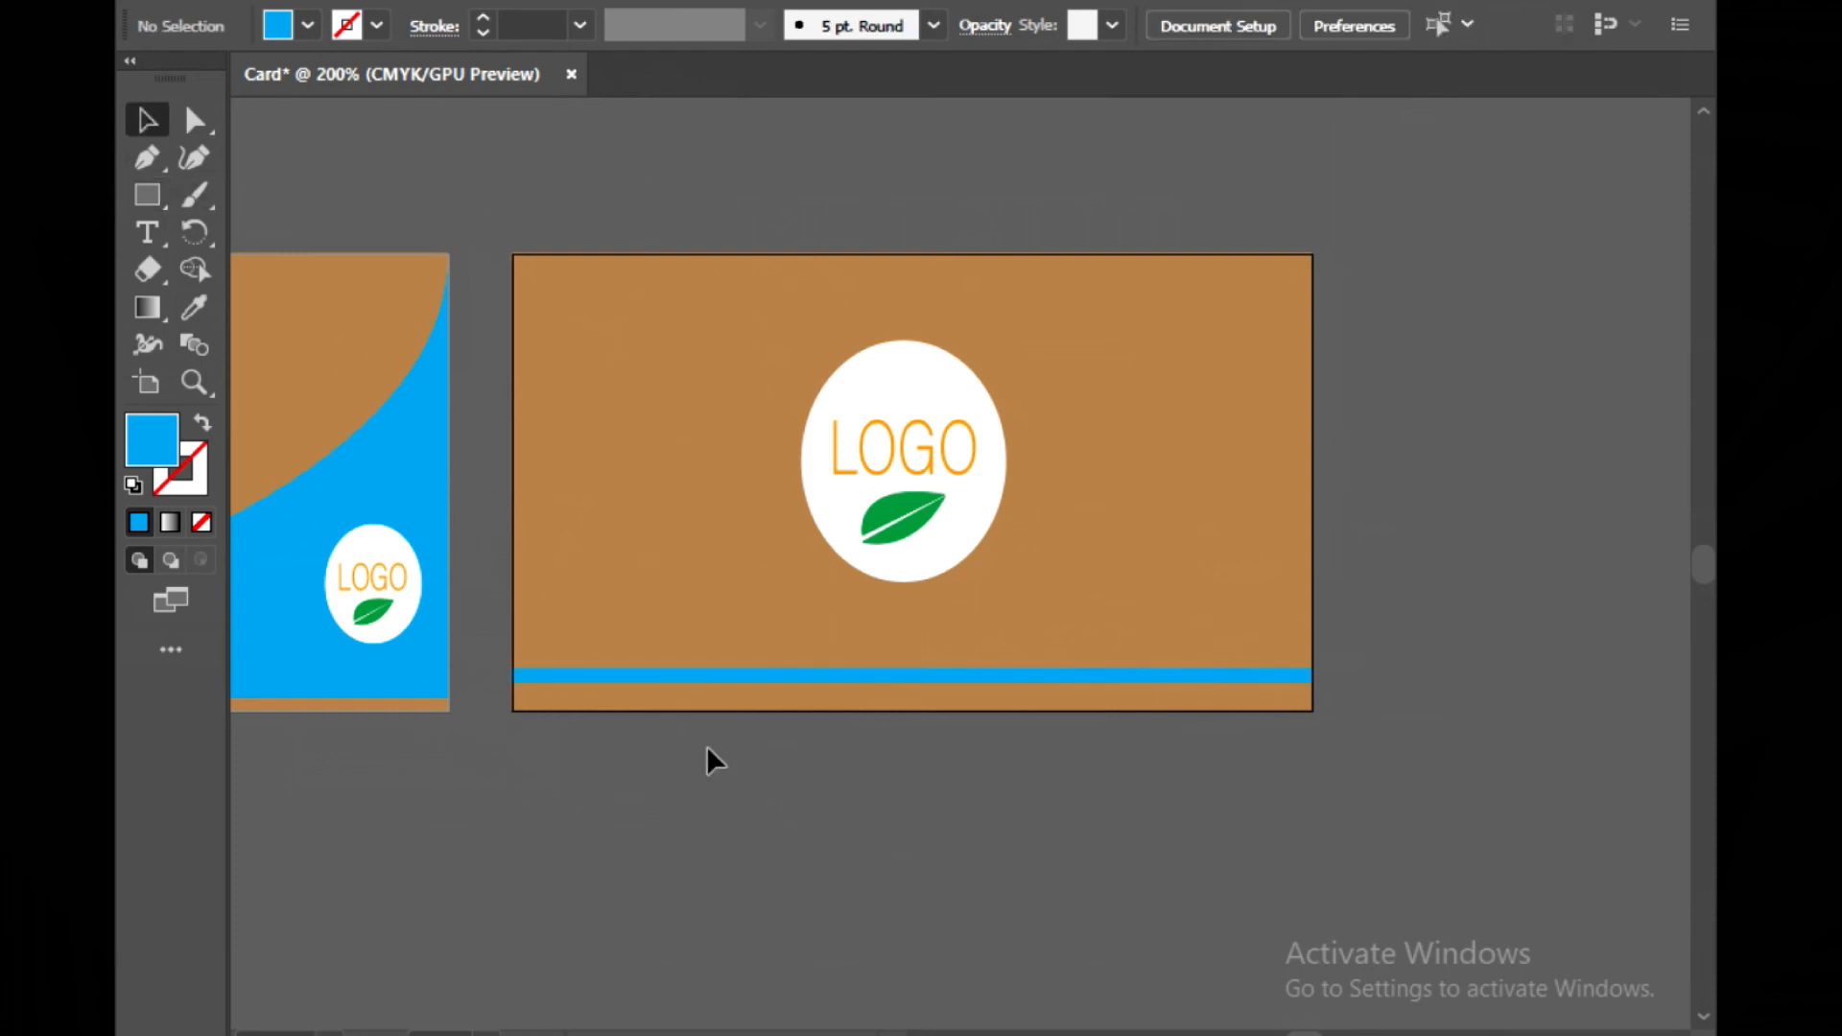
left_click(721, 679)
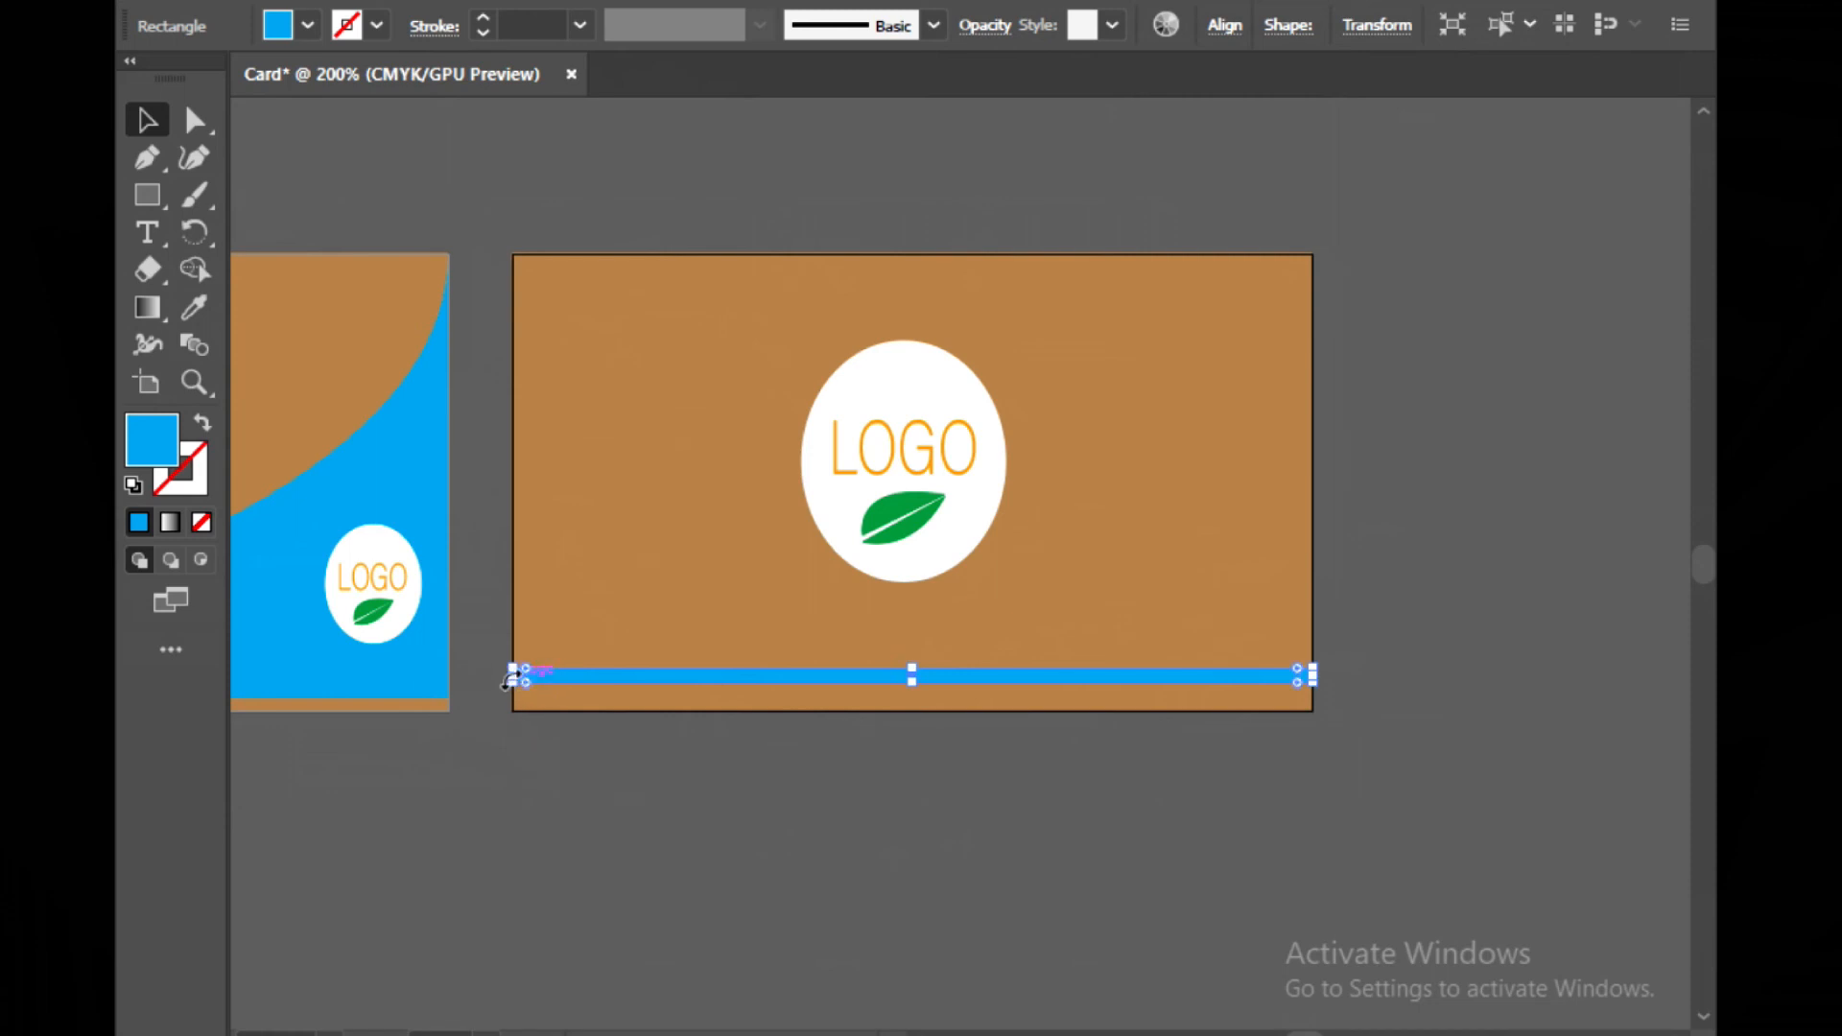
left_click_drag(515, 675, 515, 674)
left_click(526, 768)
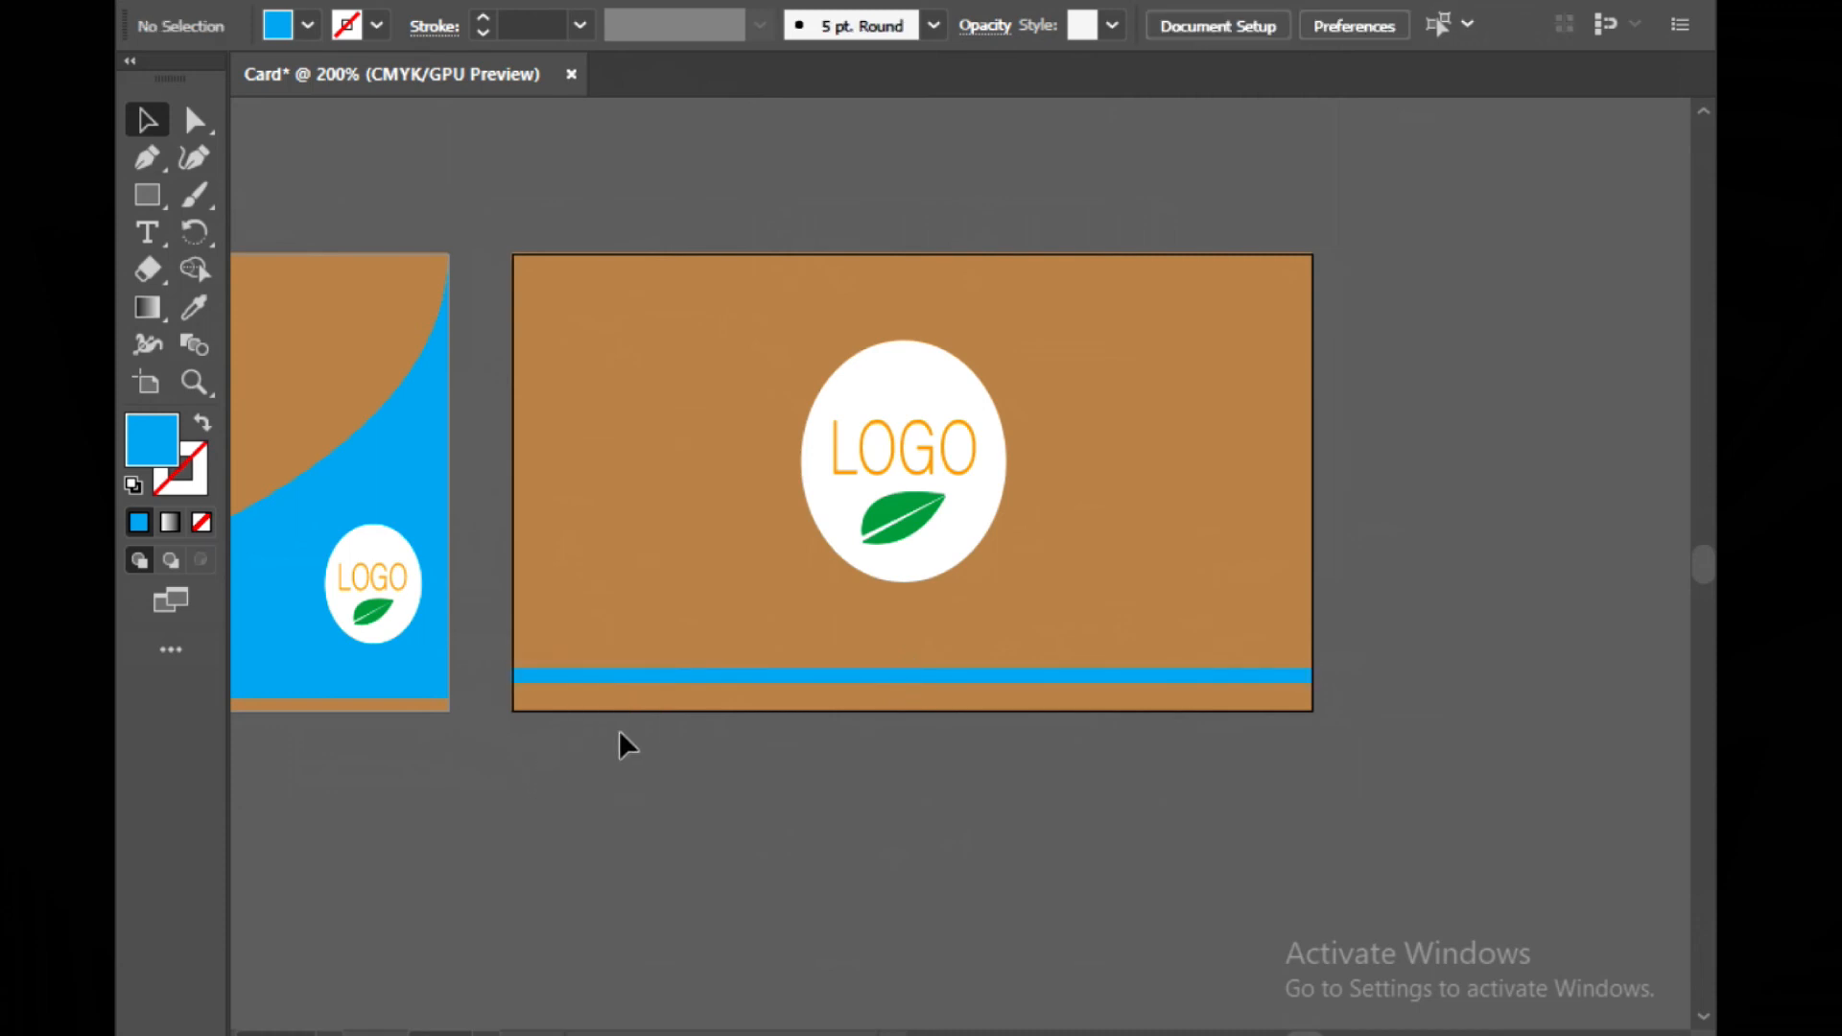
left_click(686, 672)
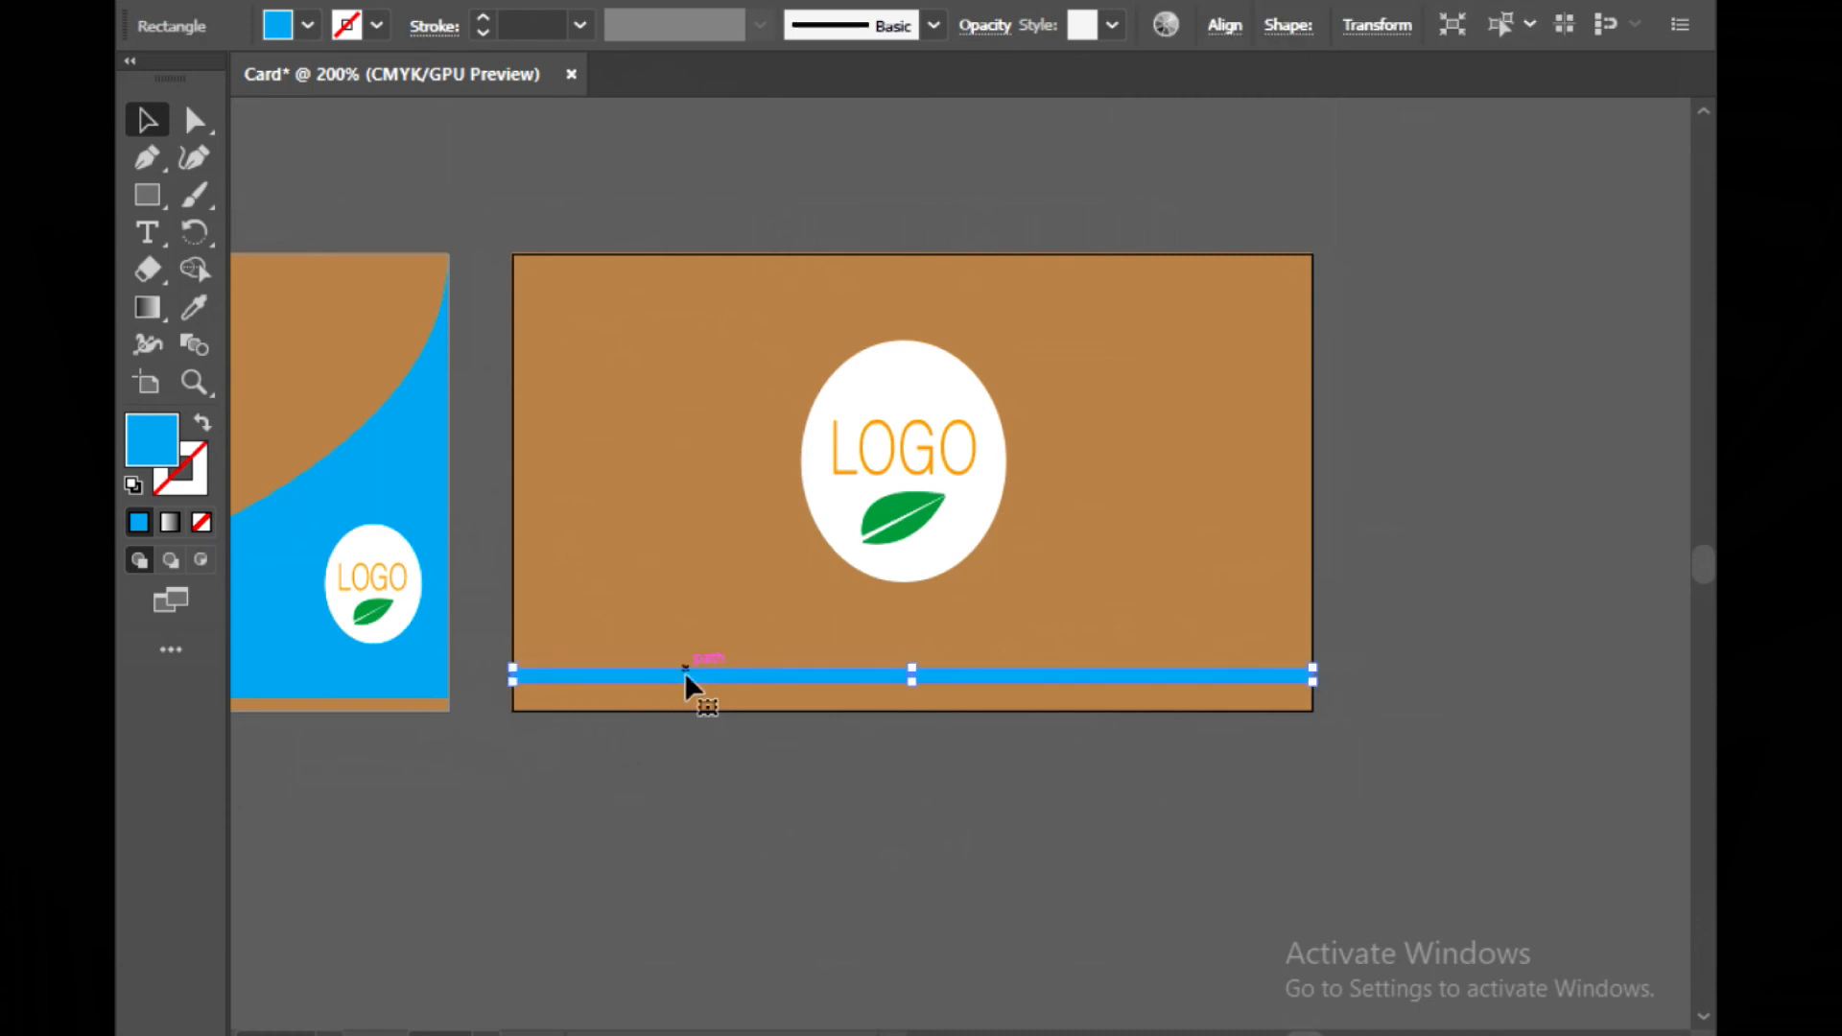
left_click(689, 844)
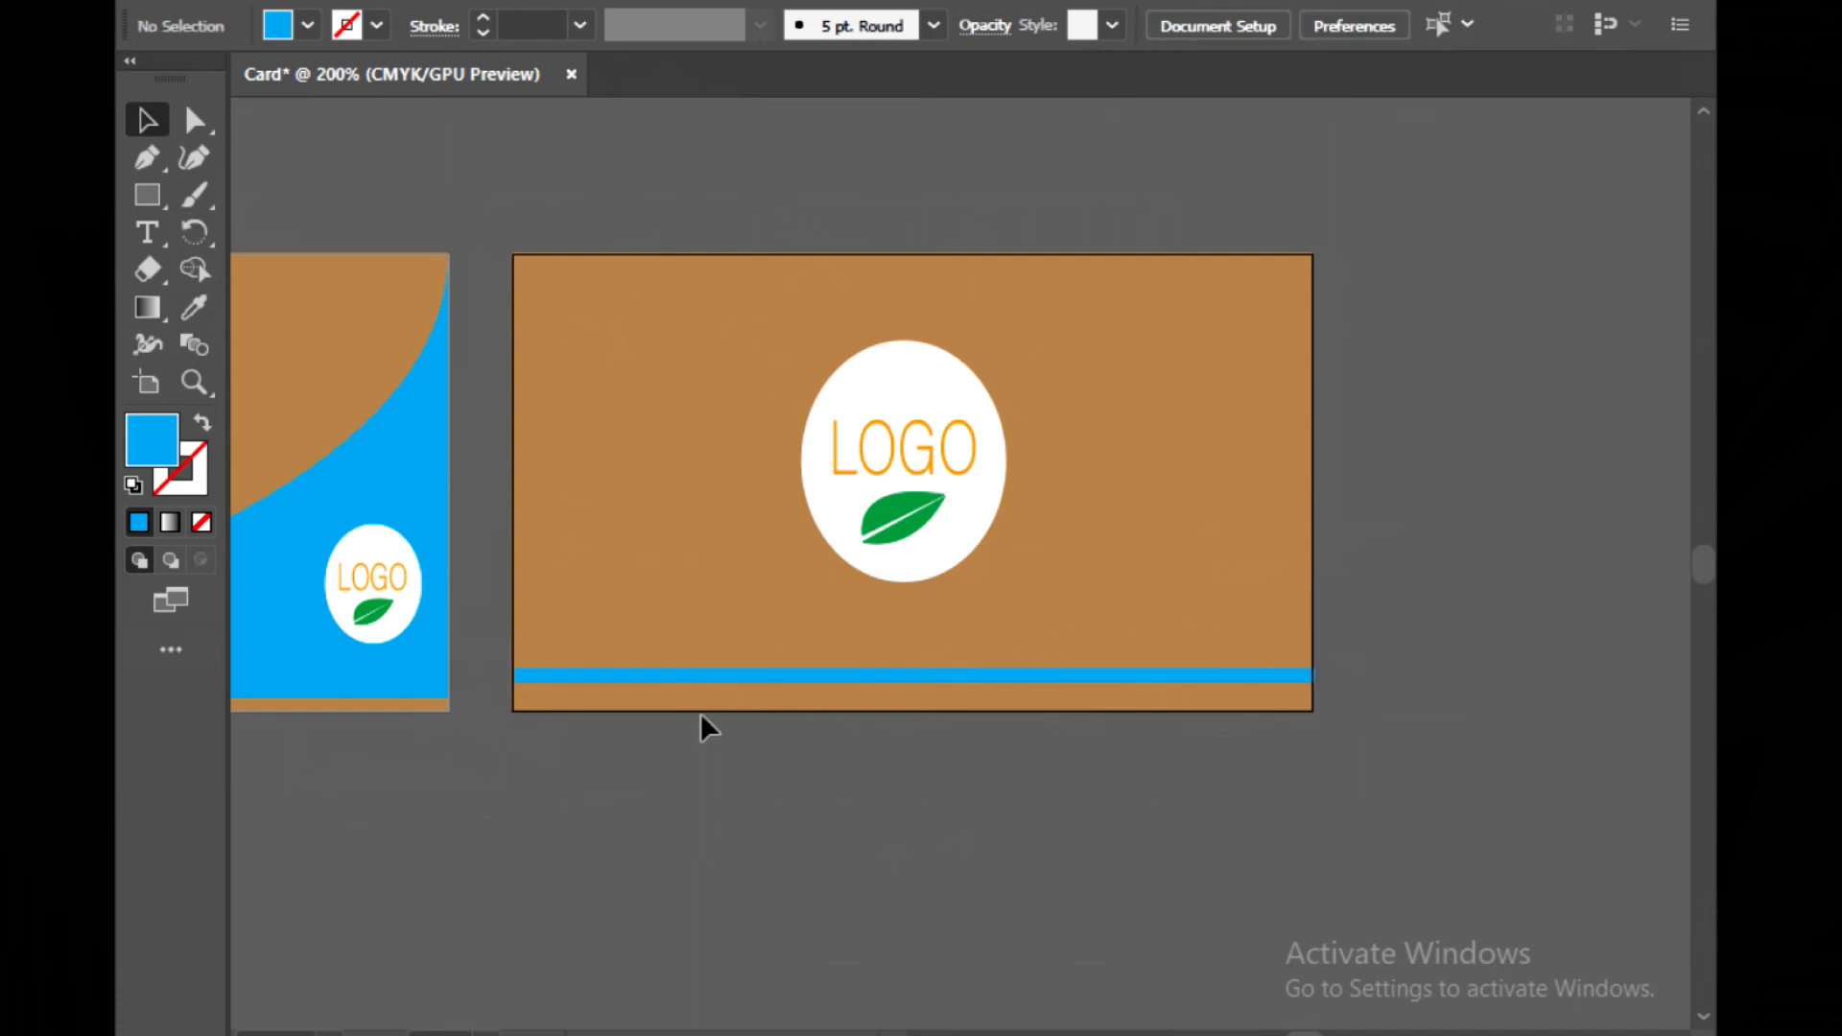
Thicken the cyan stripe downward and stretch its right end flush with the card's right edge
left_click(700, 679)
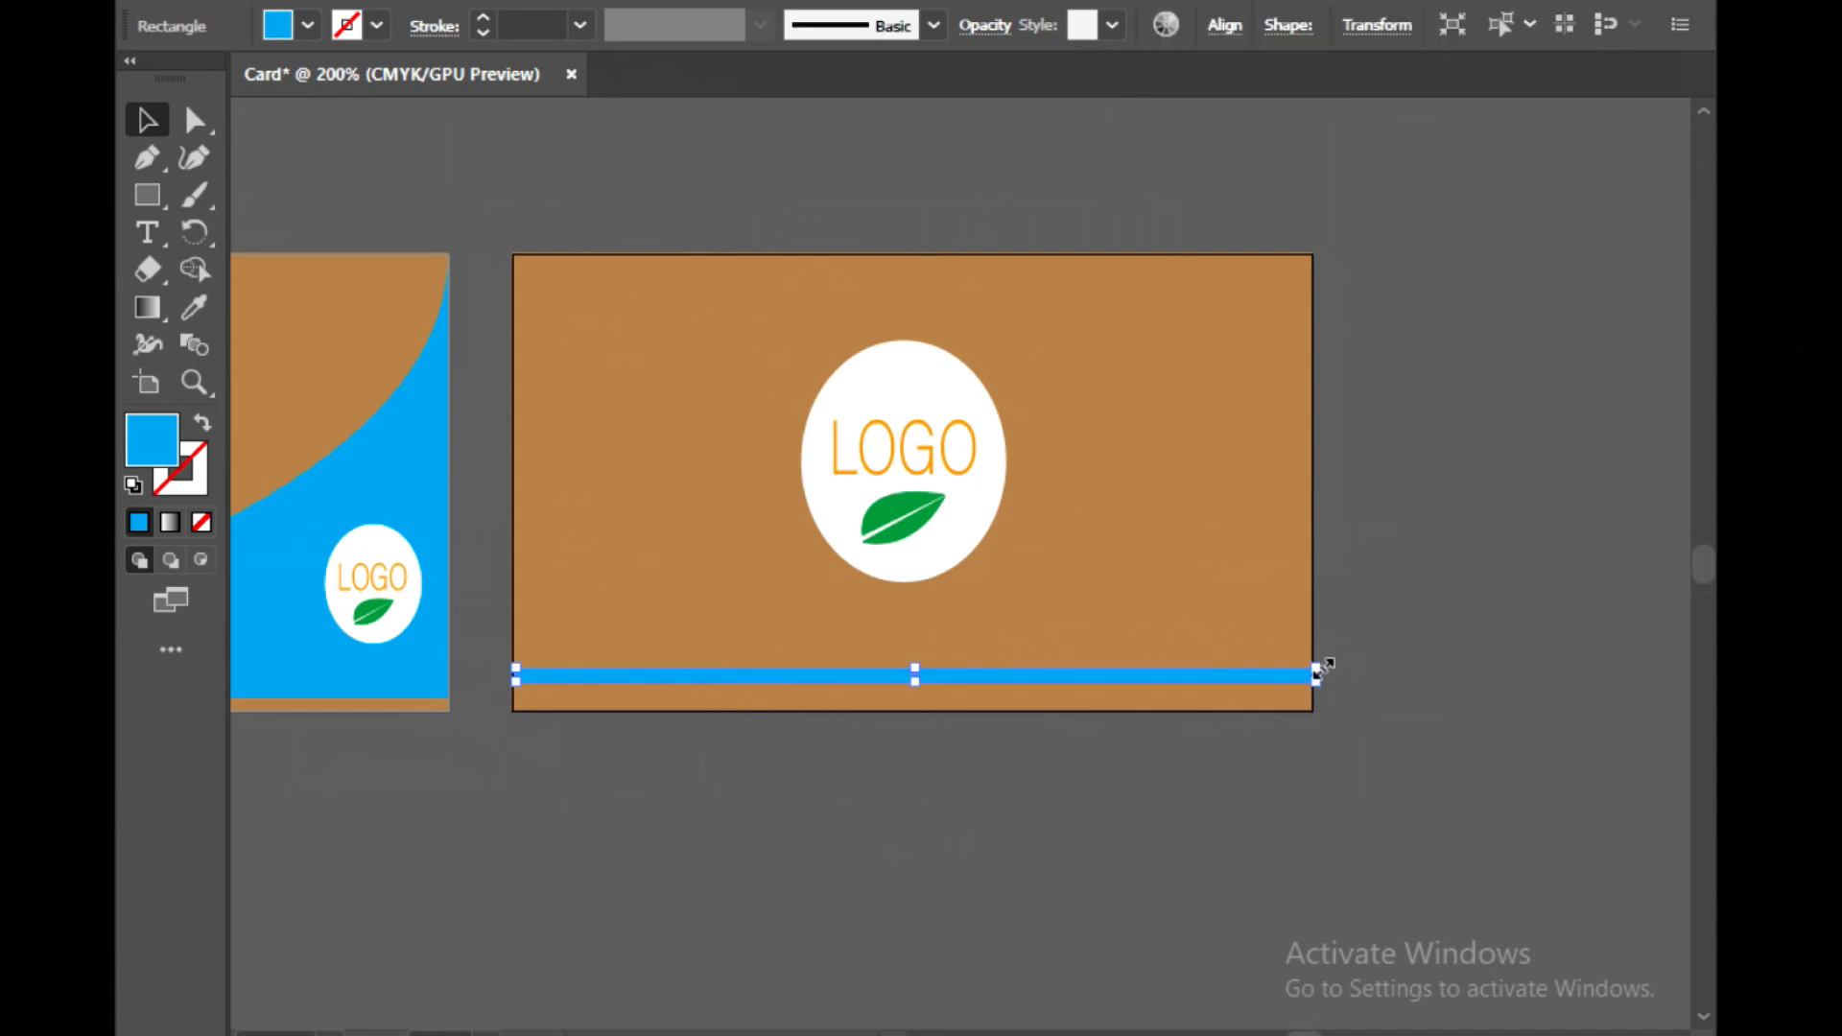
left_click_drag(1320, 668, 1301, 671)
left_click_drag(1305, 675, 1307, 679)
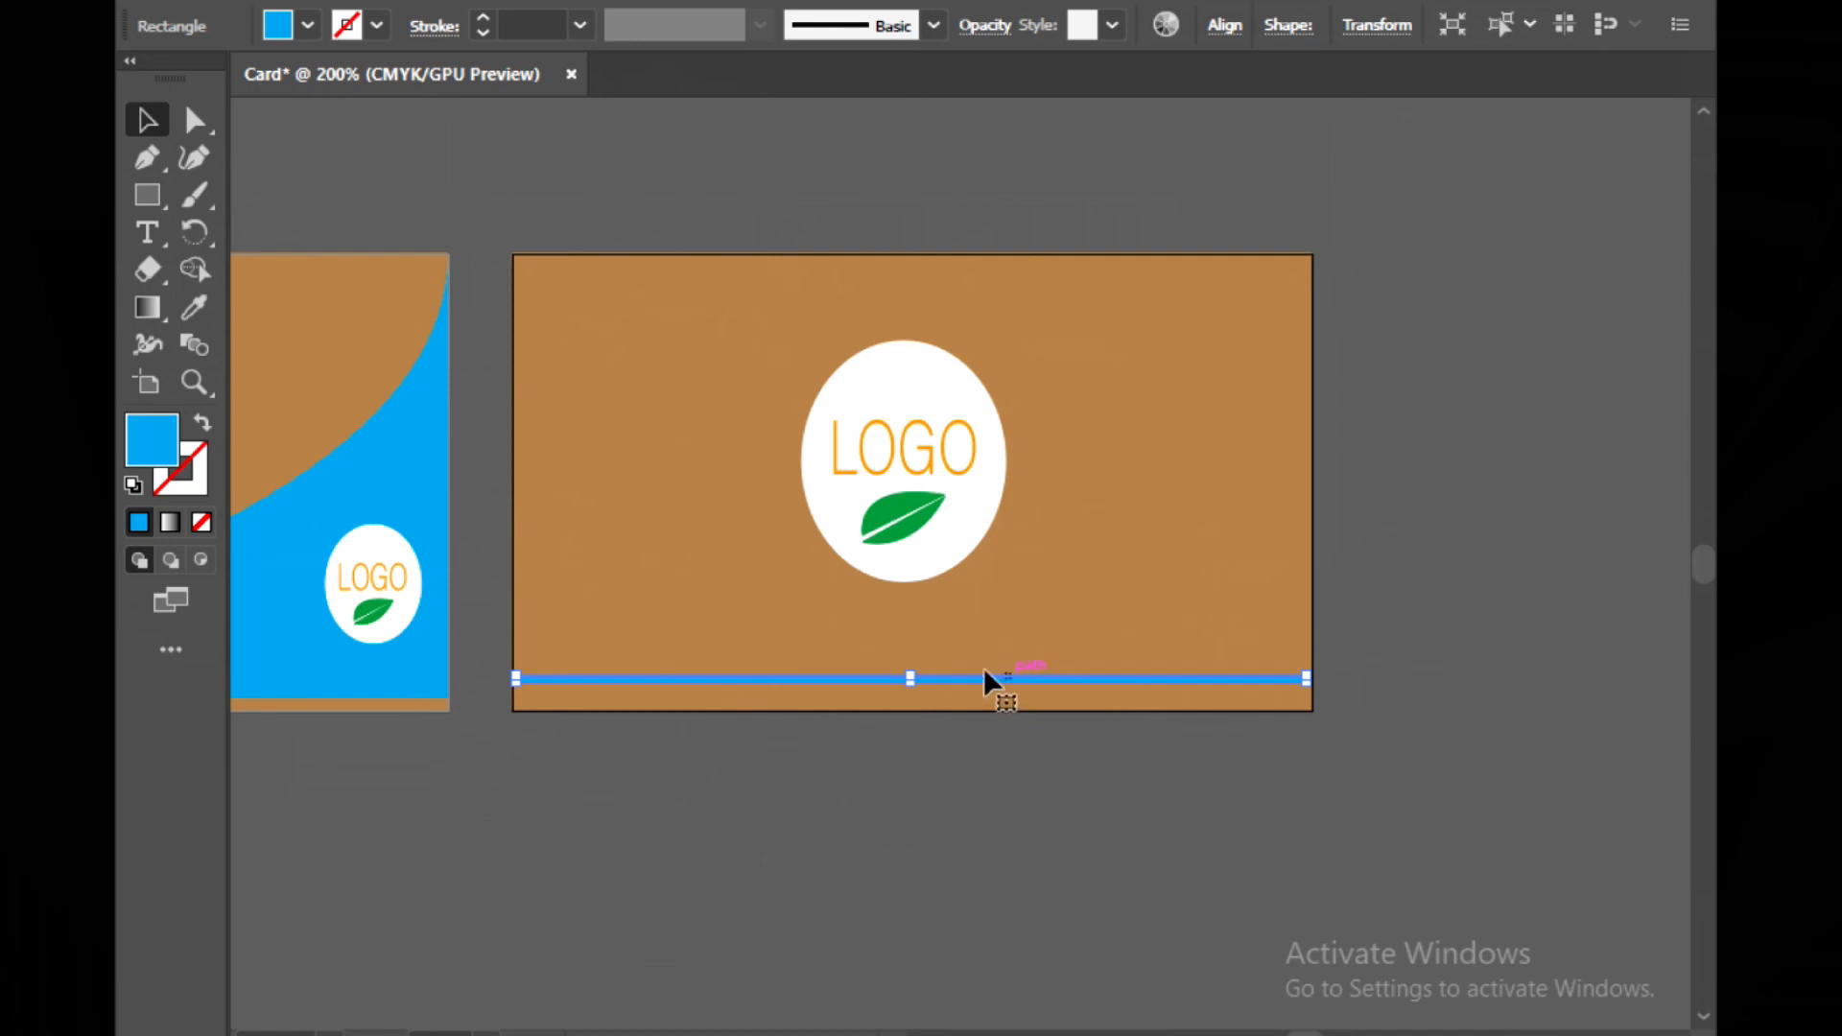
left_click_drag(911, 683, 912, 699)
left_click(912, 777)
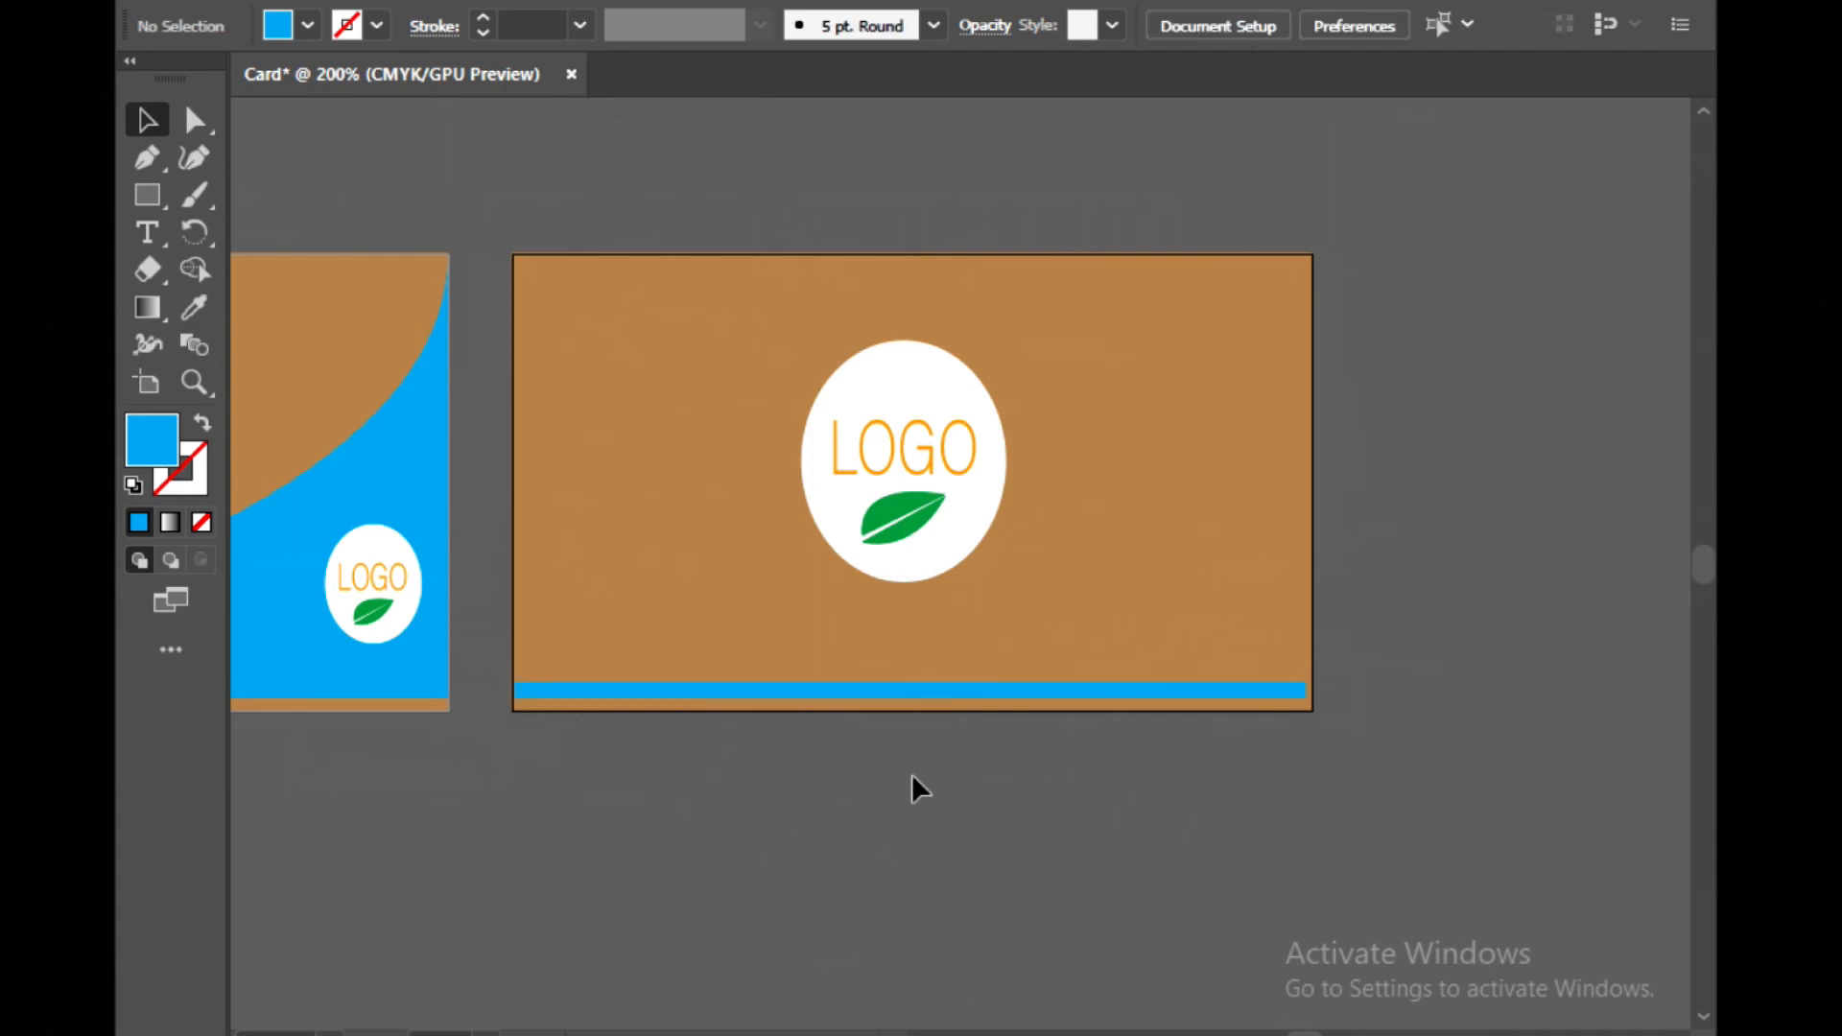
left_click(1092, 689)
left_click_drag(1307, 682, 1312, 681)
left_click(1171, 881)
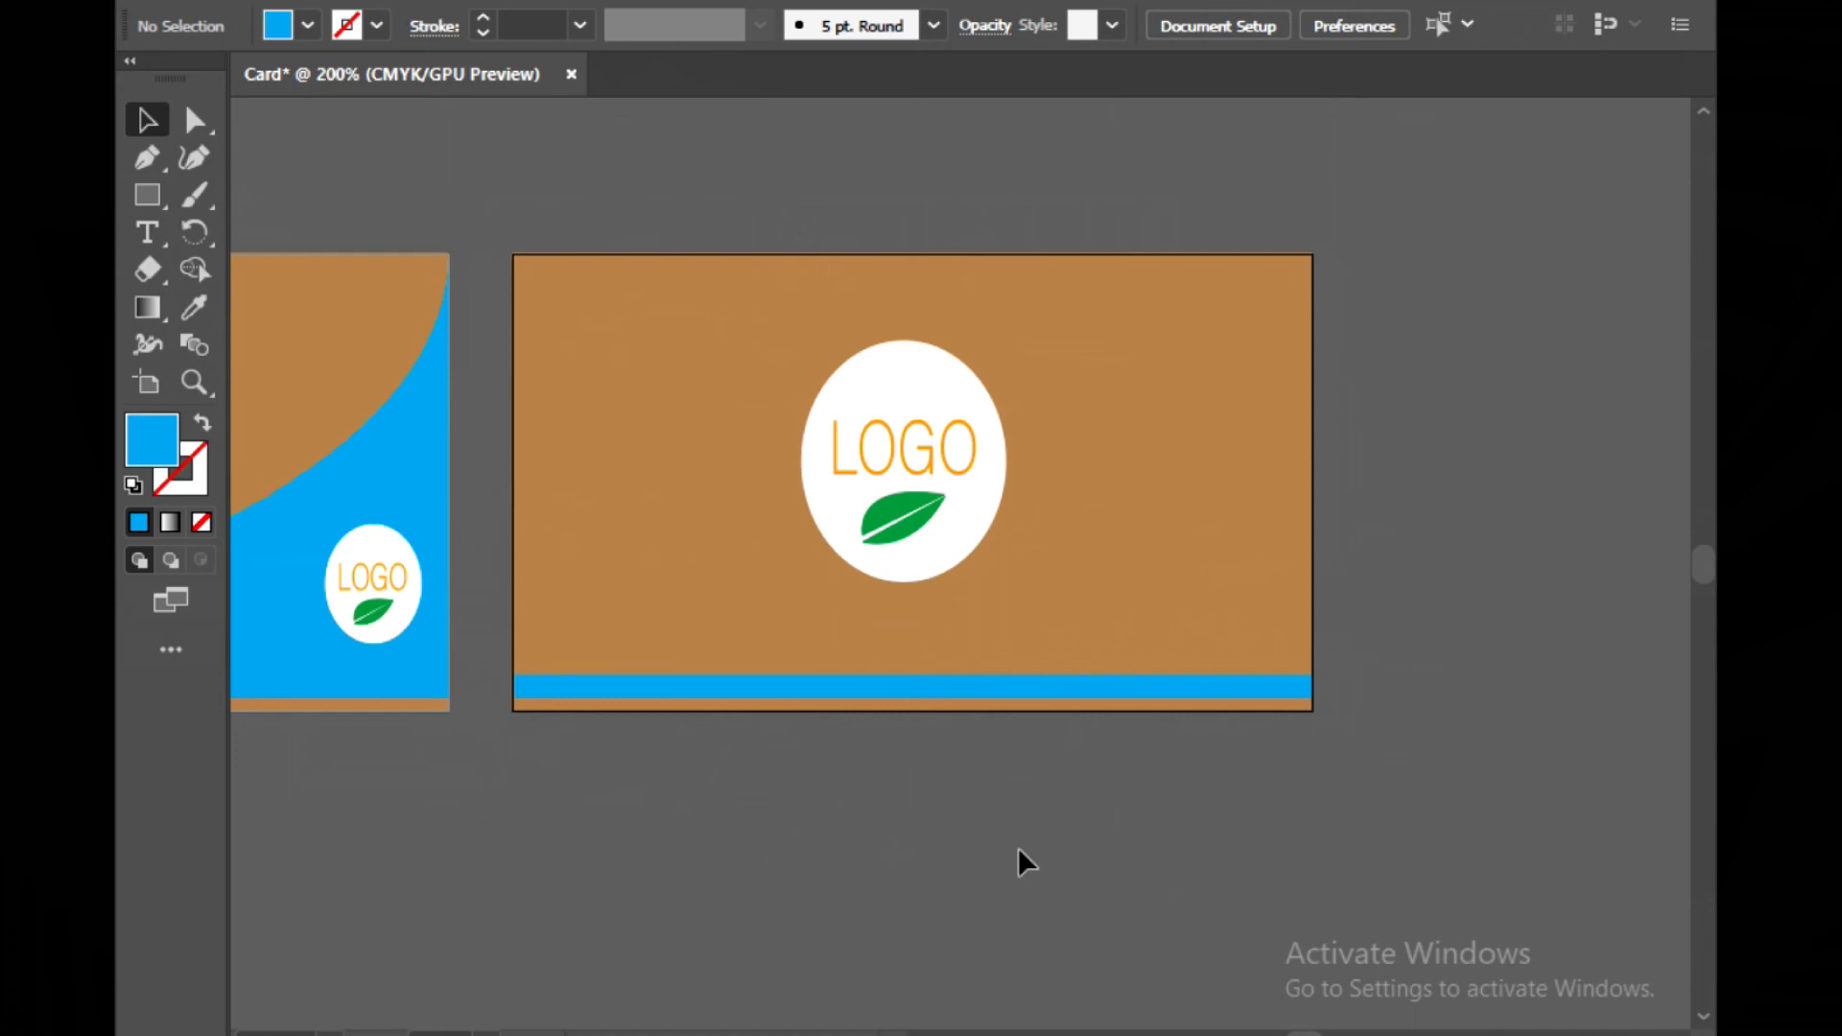
Switch to Photoshop and open the mockup's FRONT design smart object for editing
key("ctrl+minus")
key("ctrl+minus")
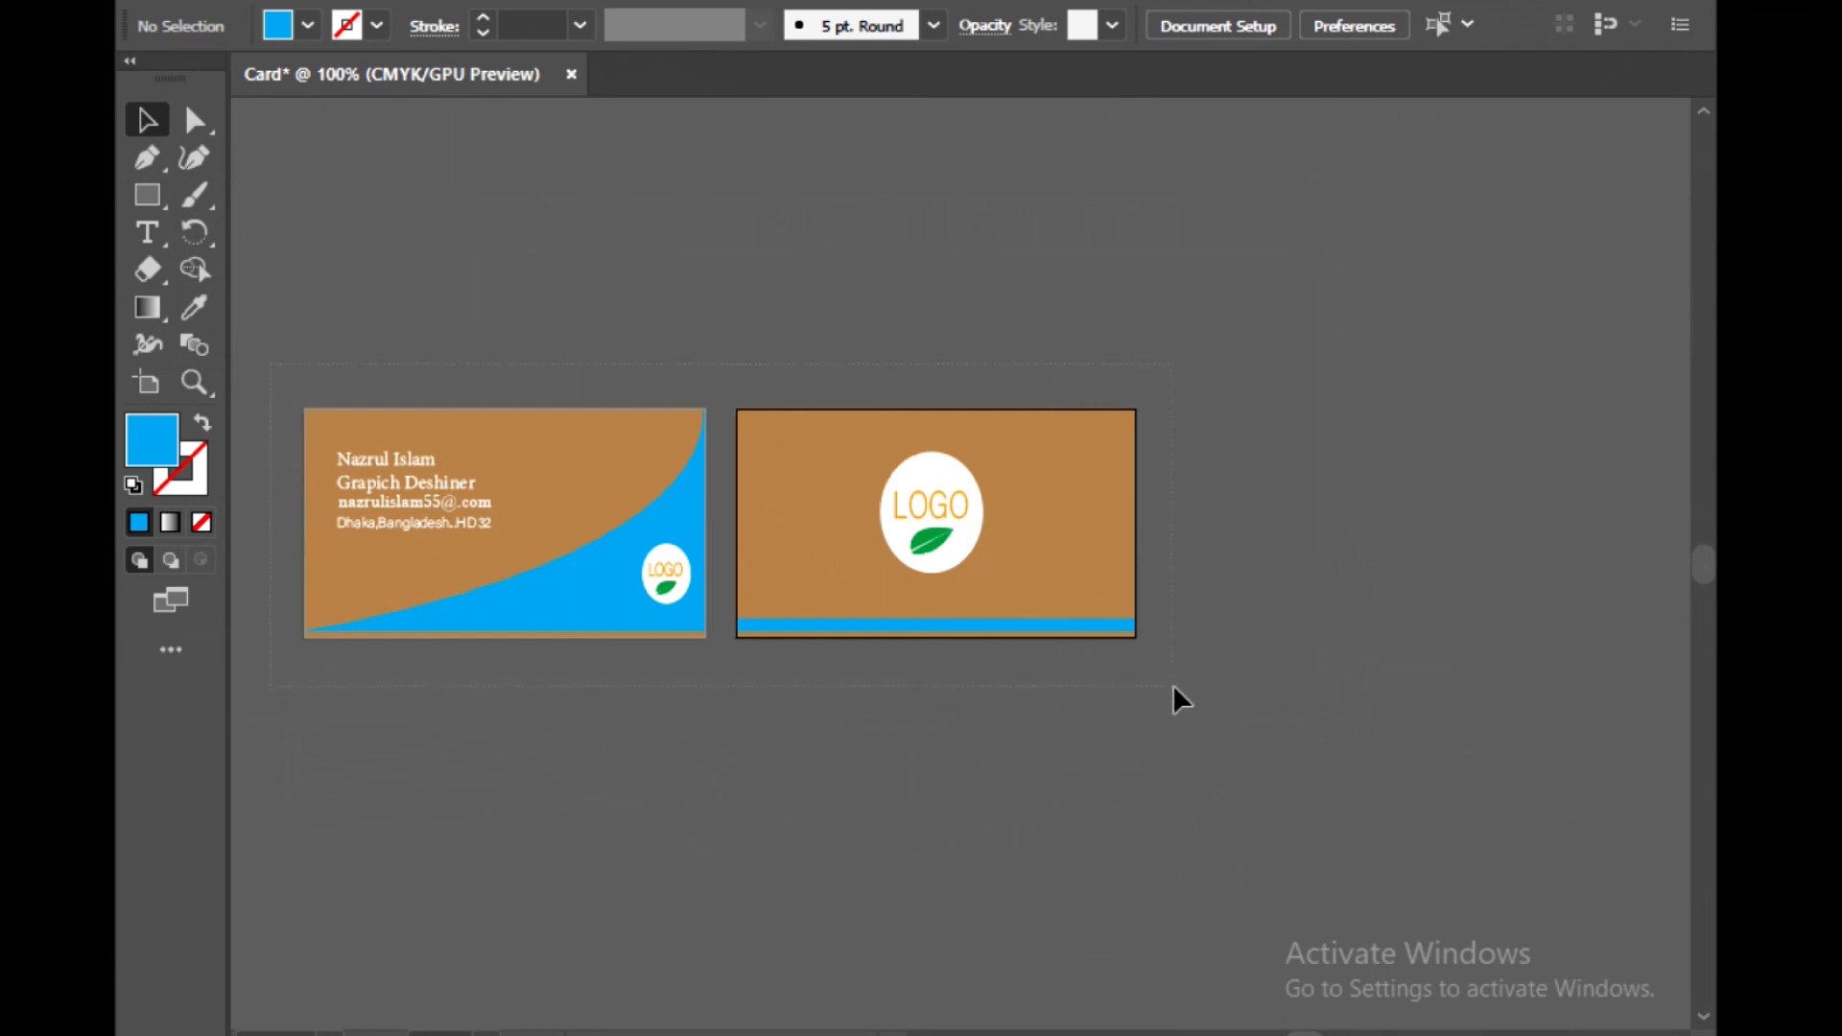
left_click(1197, 1033)
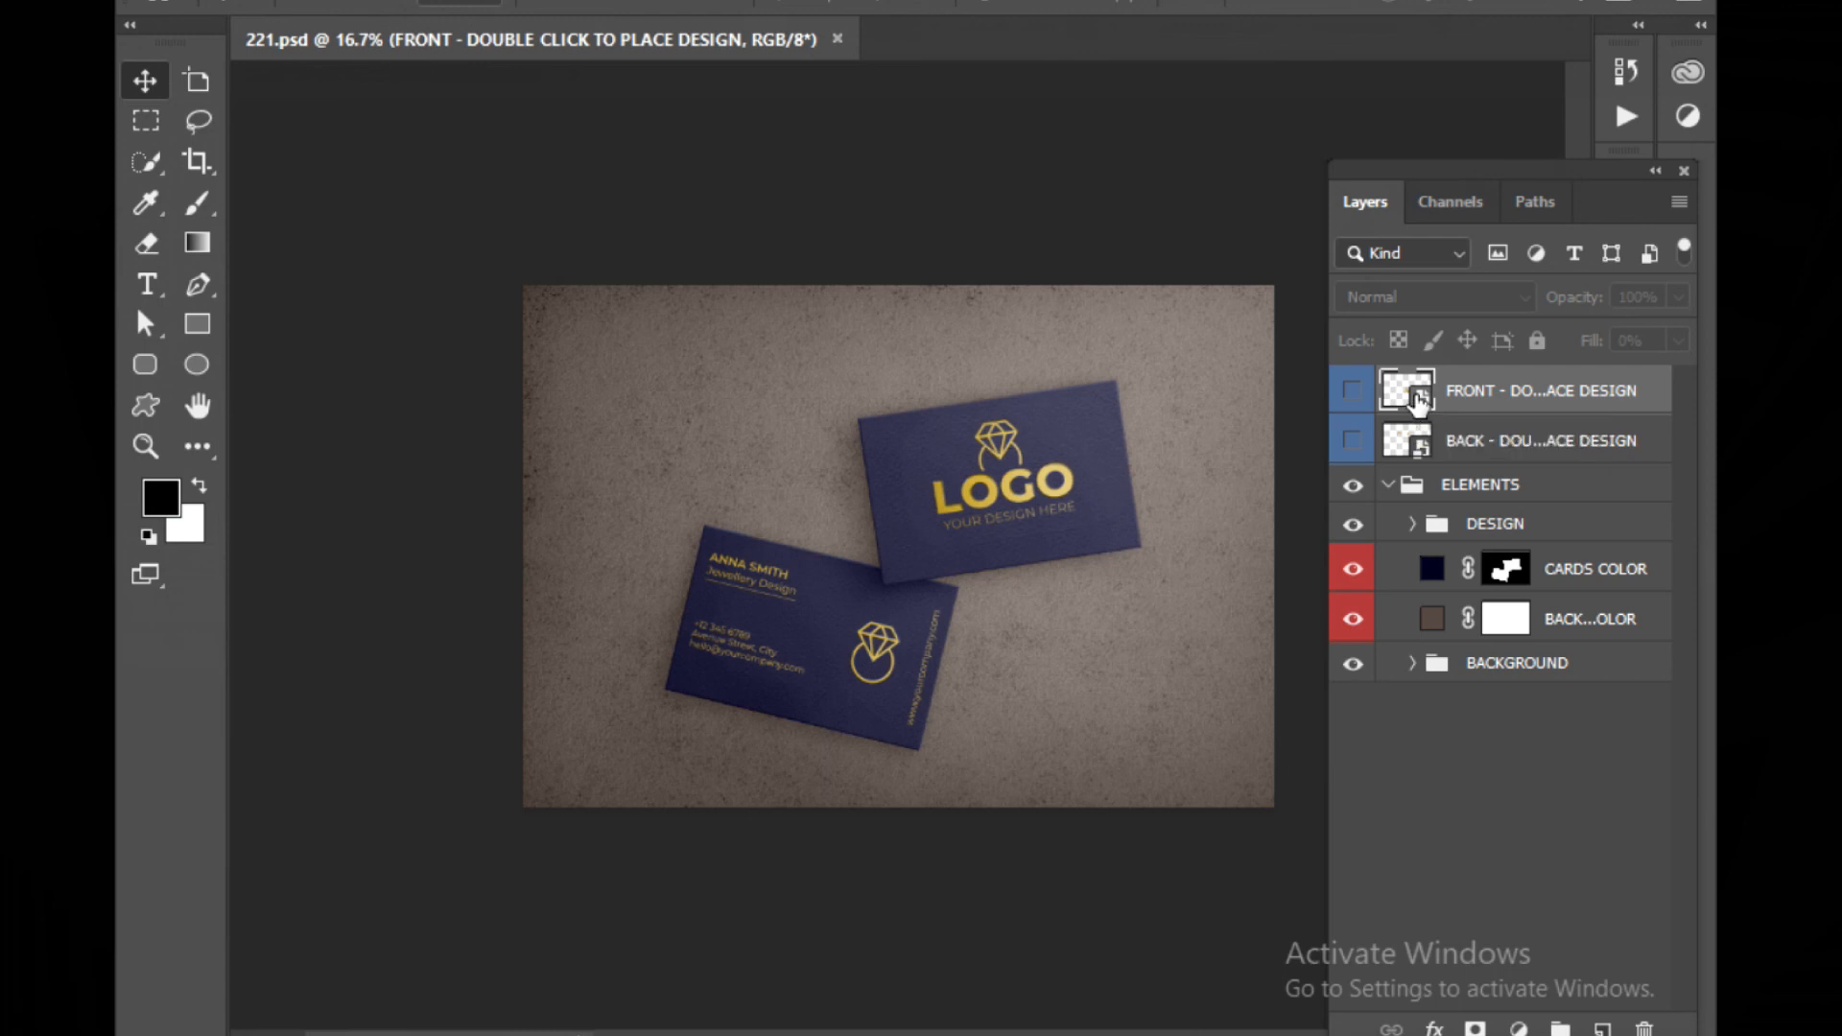
double_click(1416, 397)
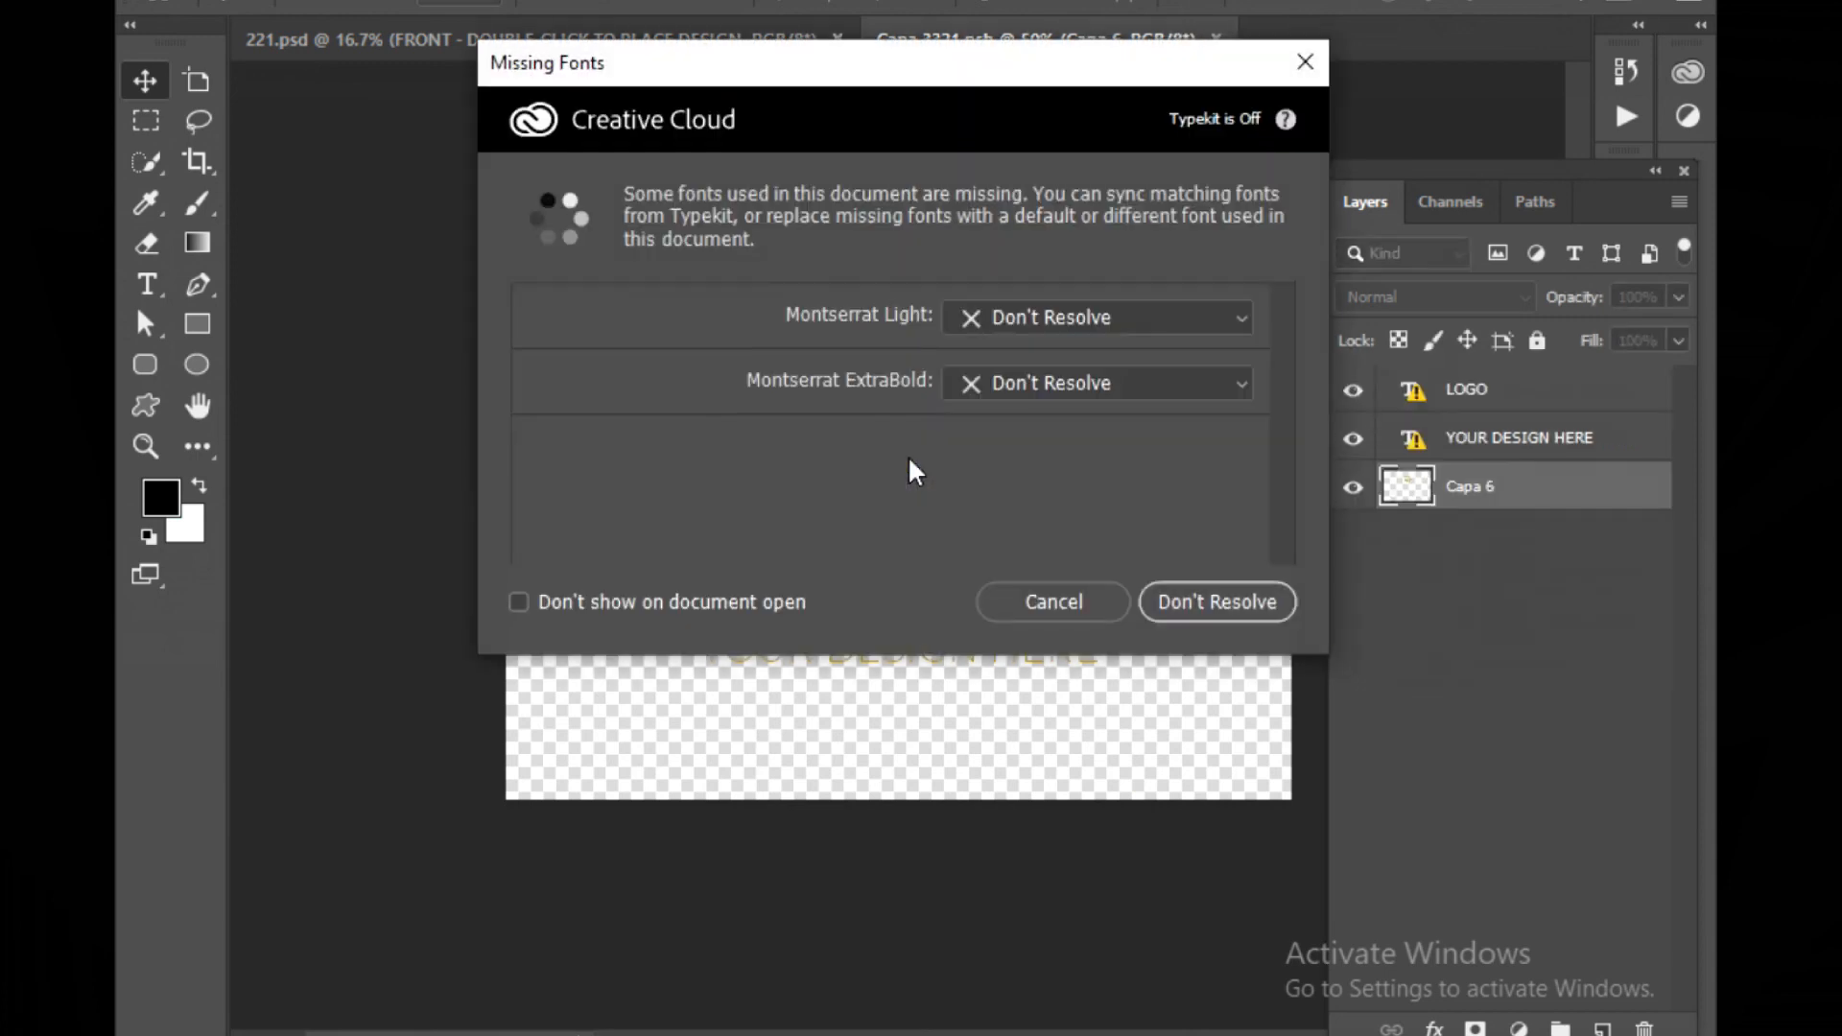
left_click(1051, 605)
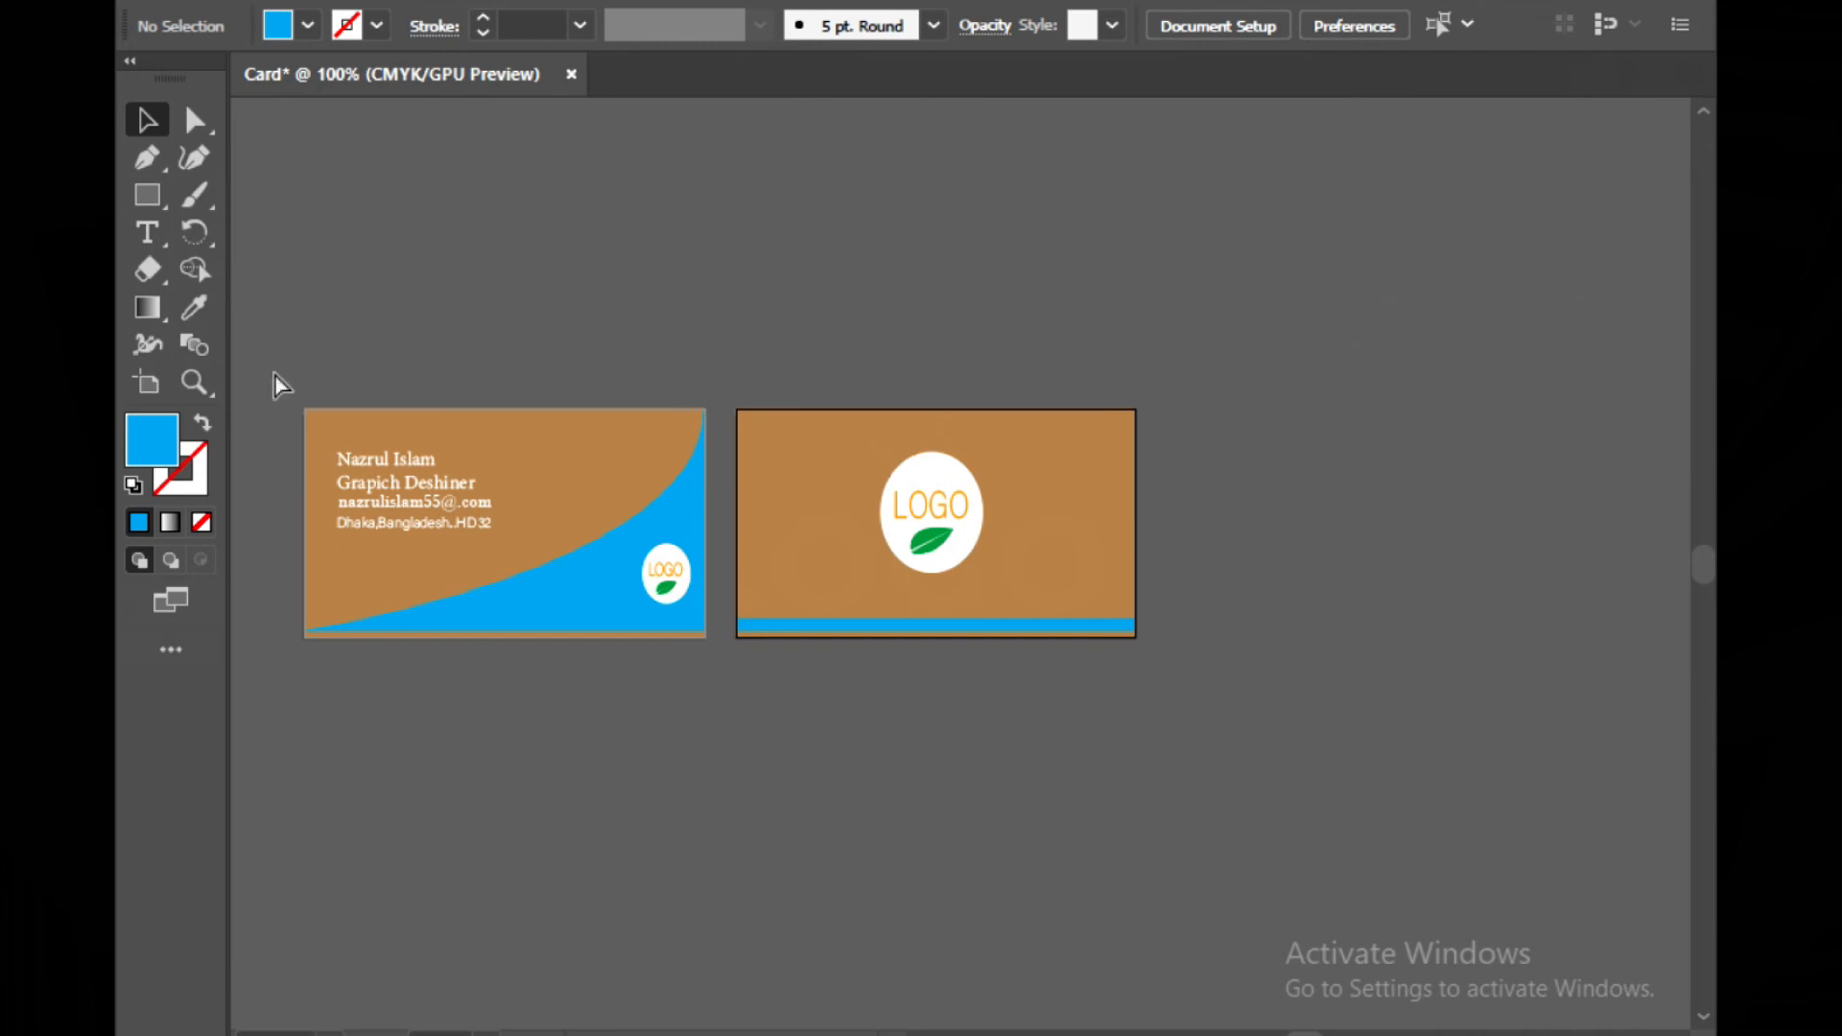
Back in Illustrator, select and copy all of the front card's artwork
key("ctrl+a")
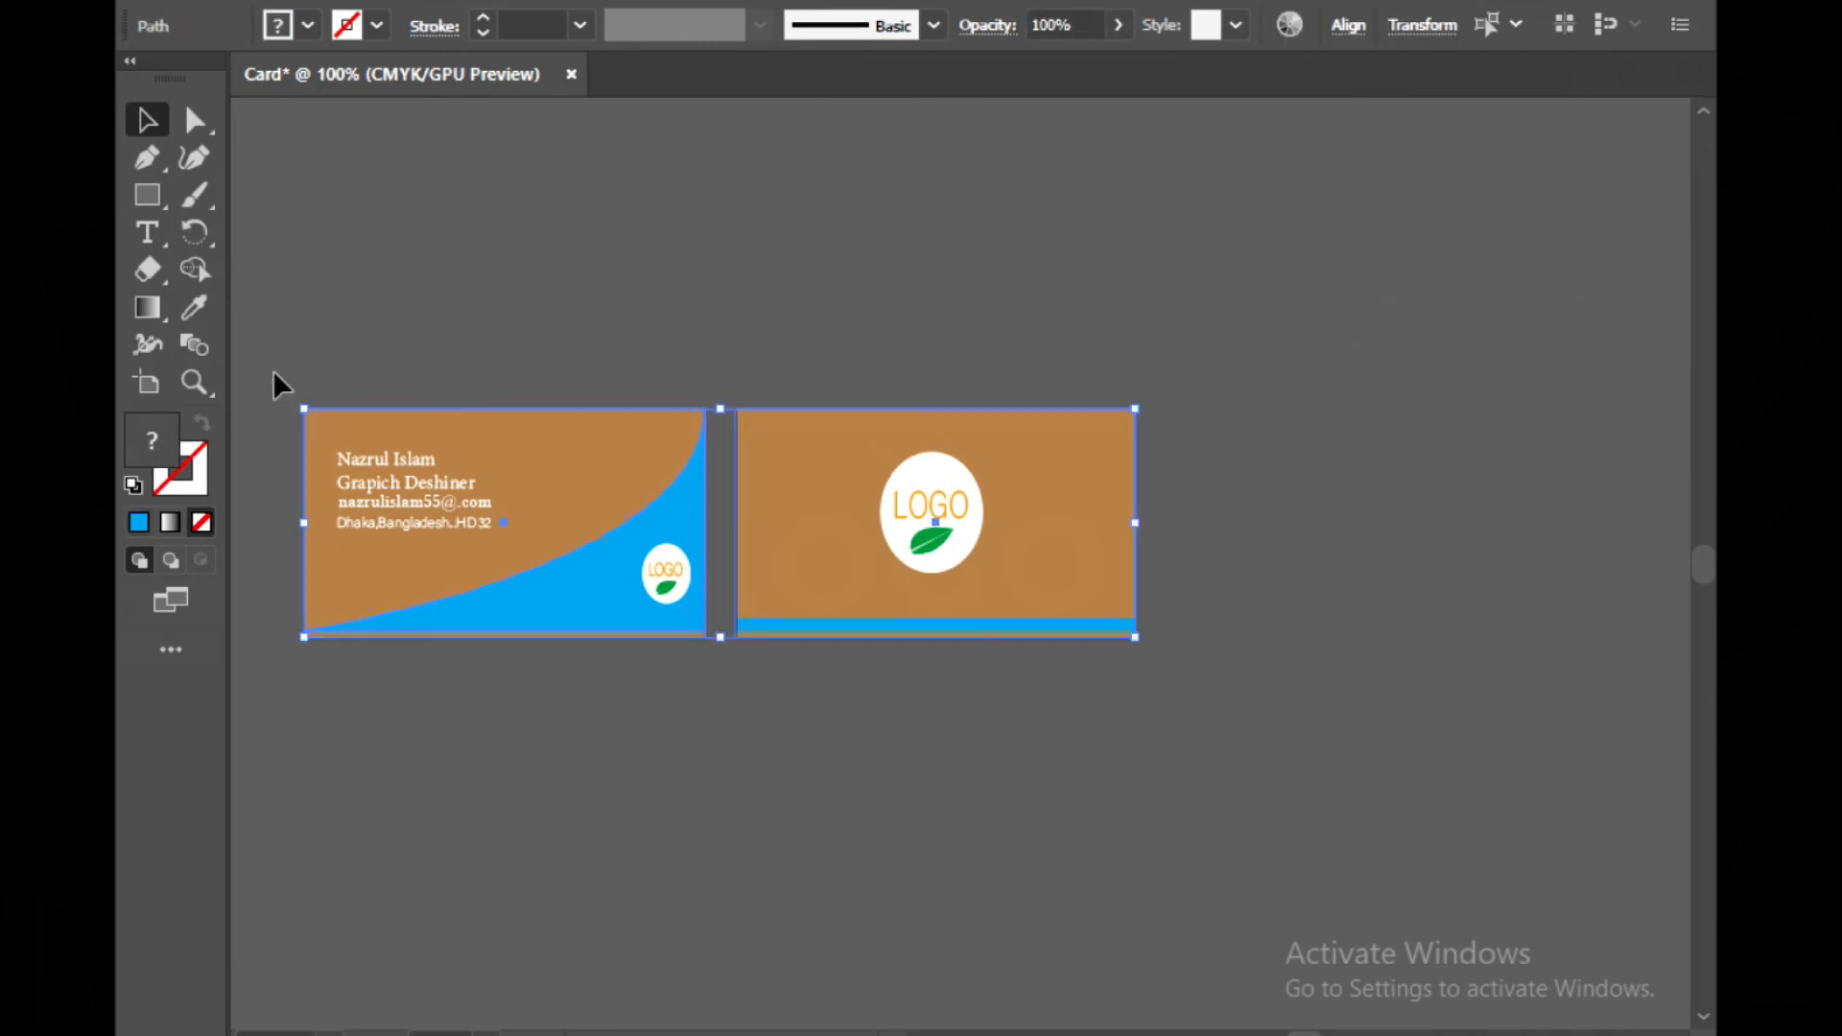
left_click(676, 847)
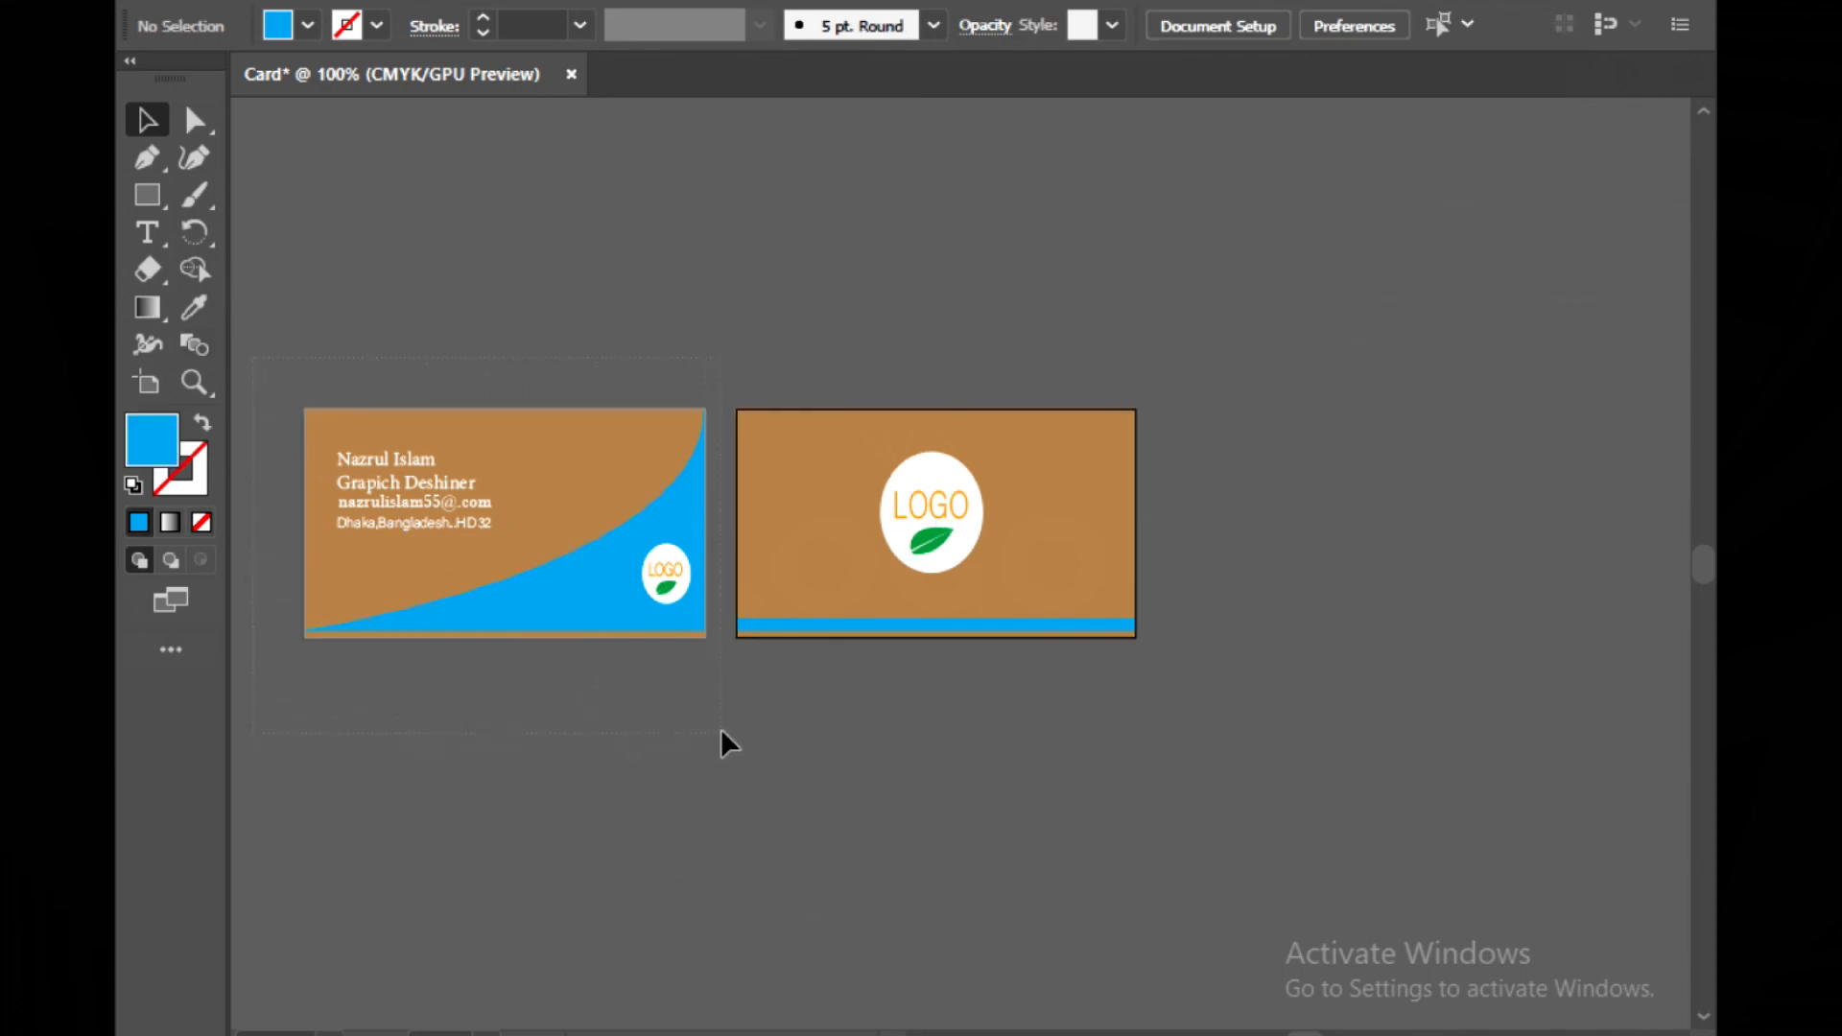
left_click_drag(720, 718, 700, 683)
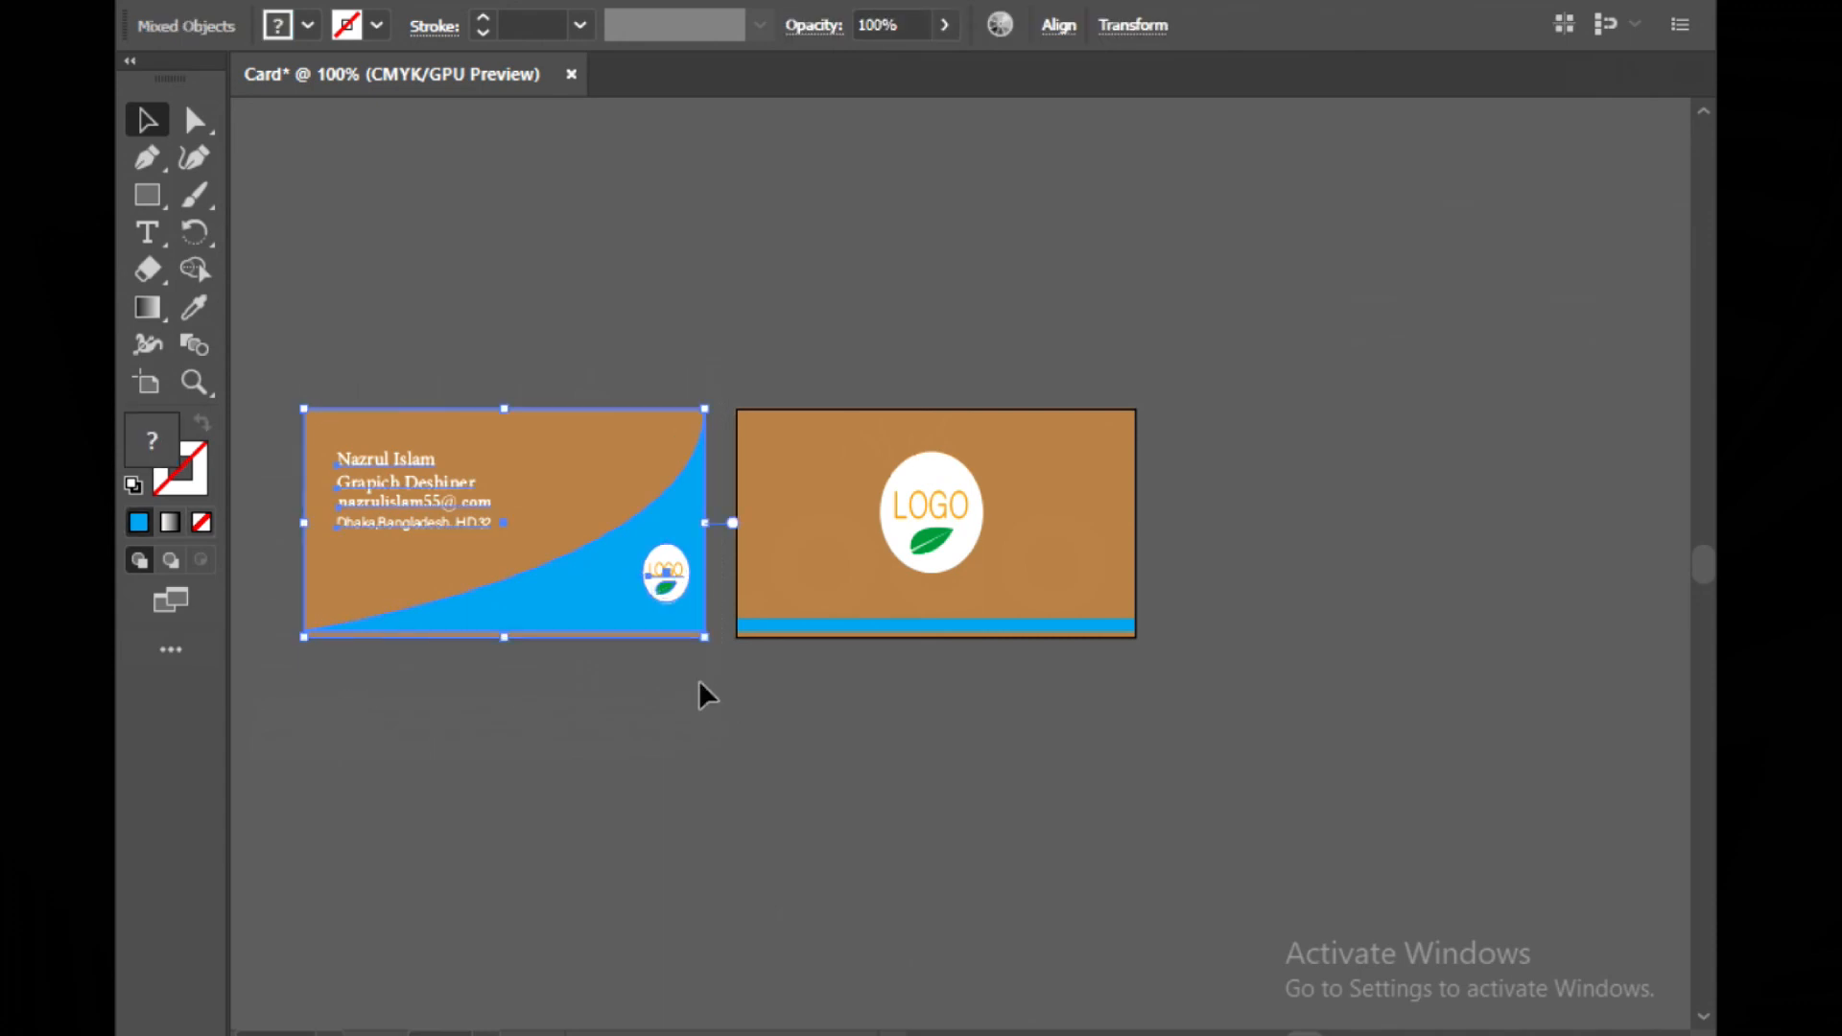
left_click(700, 683)
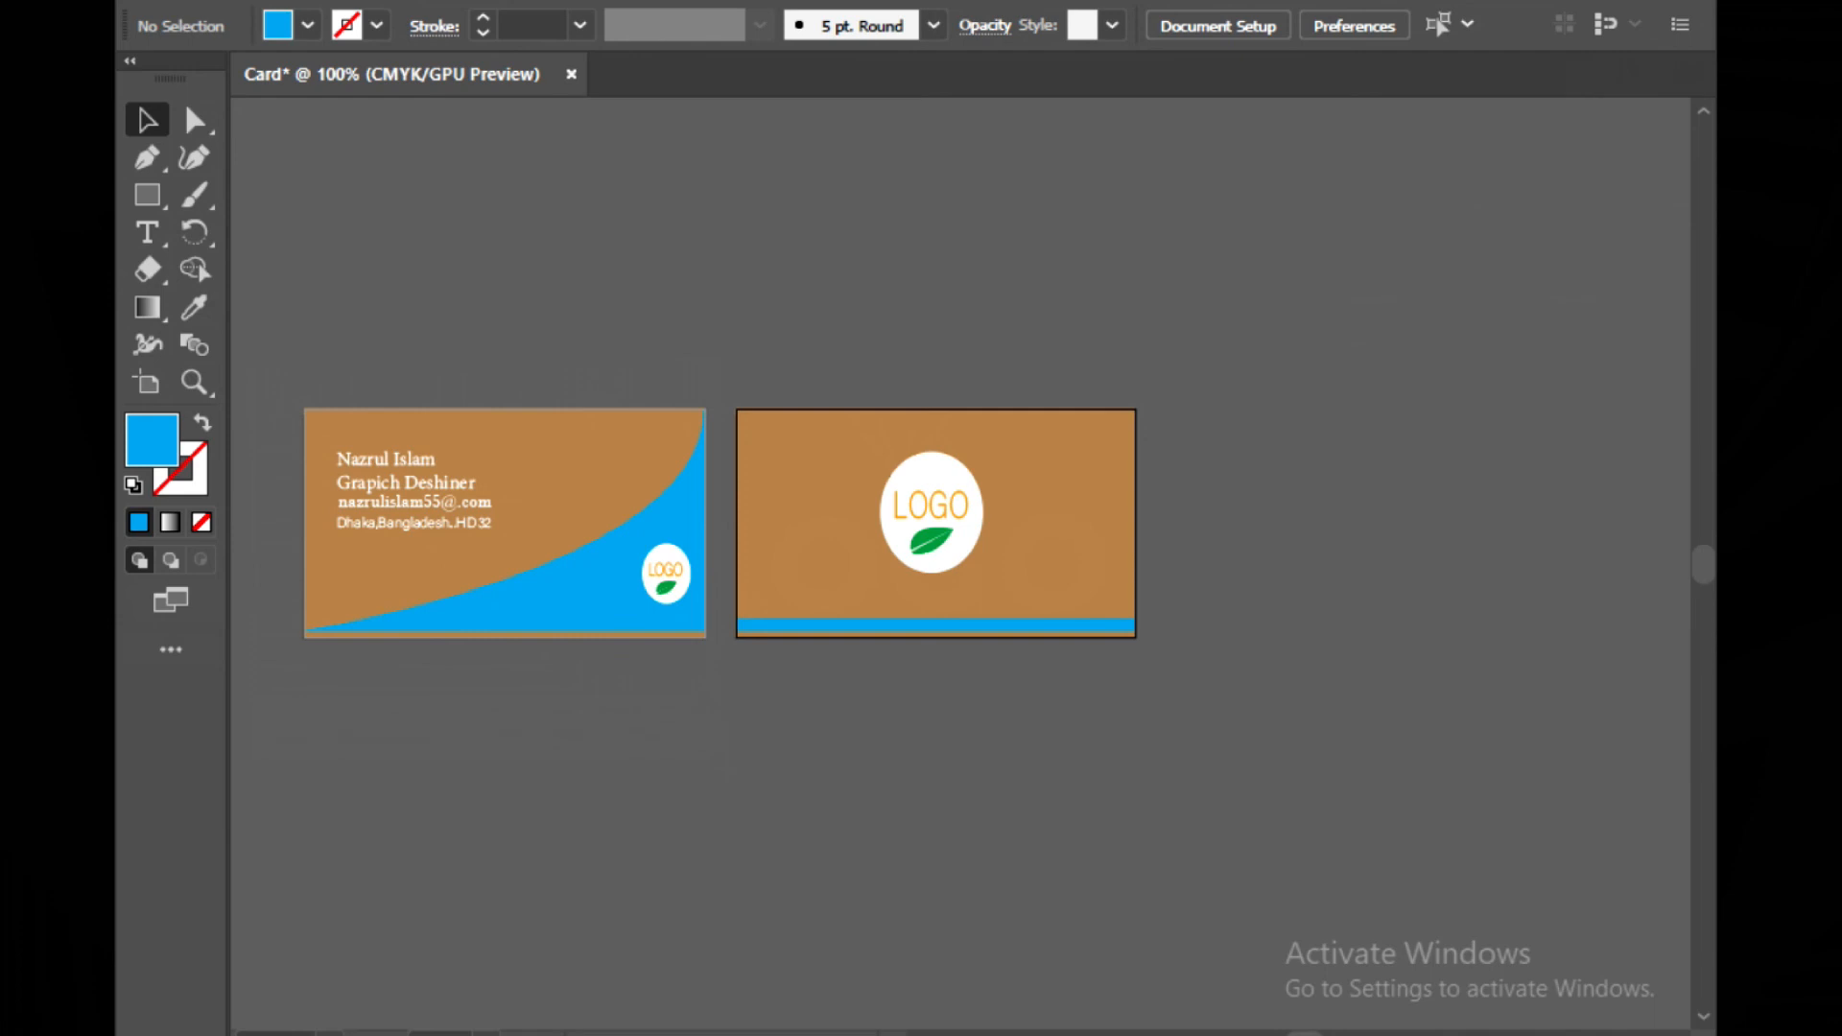
In the front smart object, delete the placeholder LOGO text and diamond ring graphic
left_click(1028, 1034)
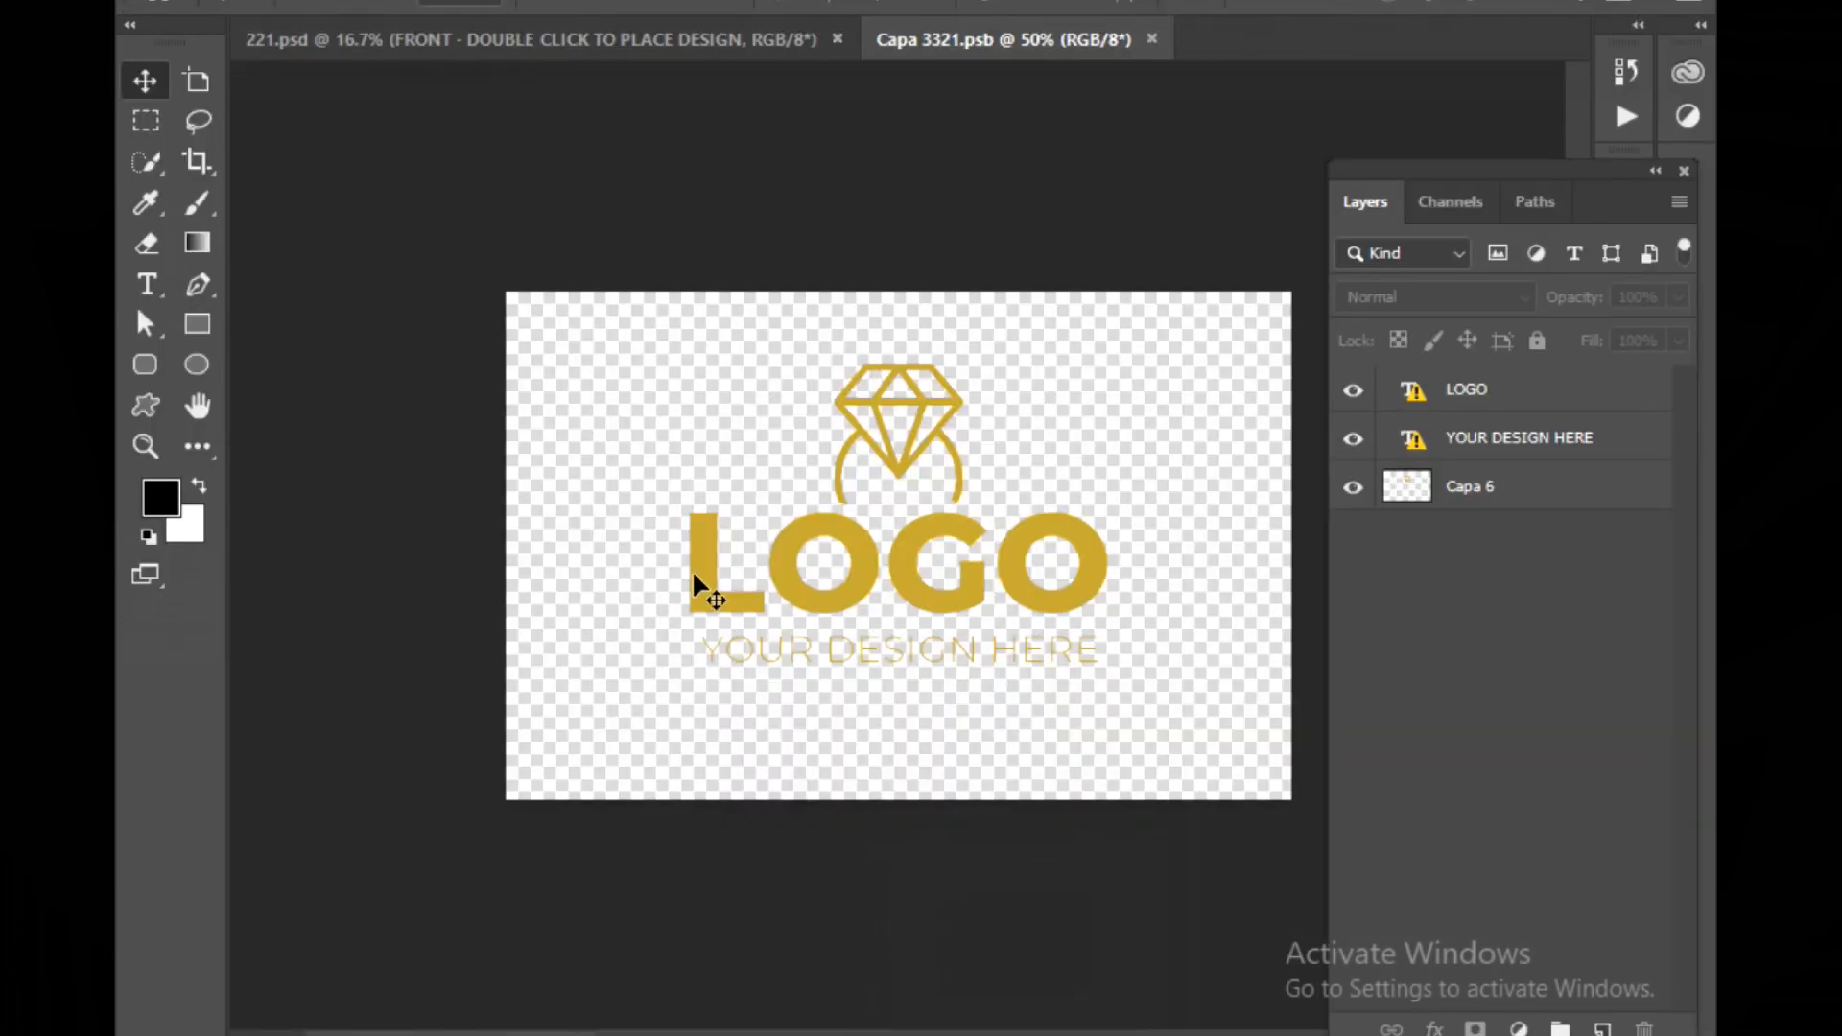
left_click_drag(669, 408, 957, 601)
key("Delete")
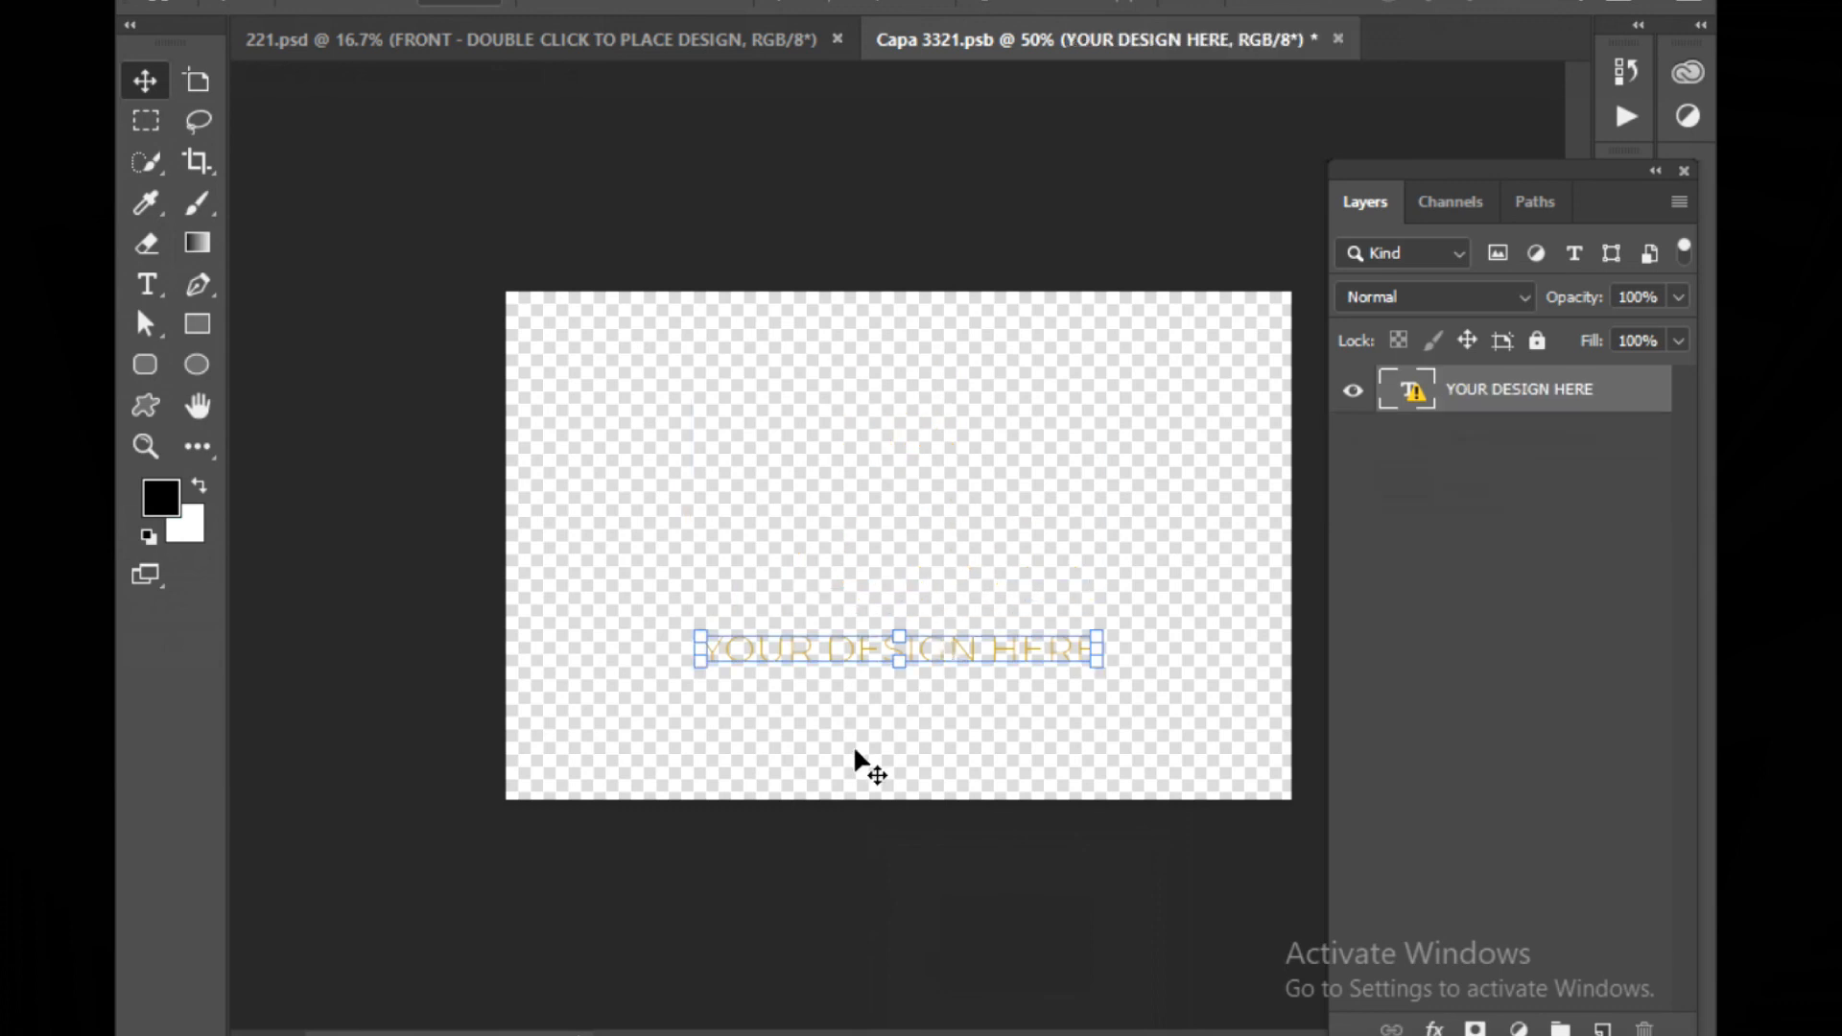
left_click(553, 415)
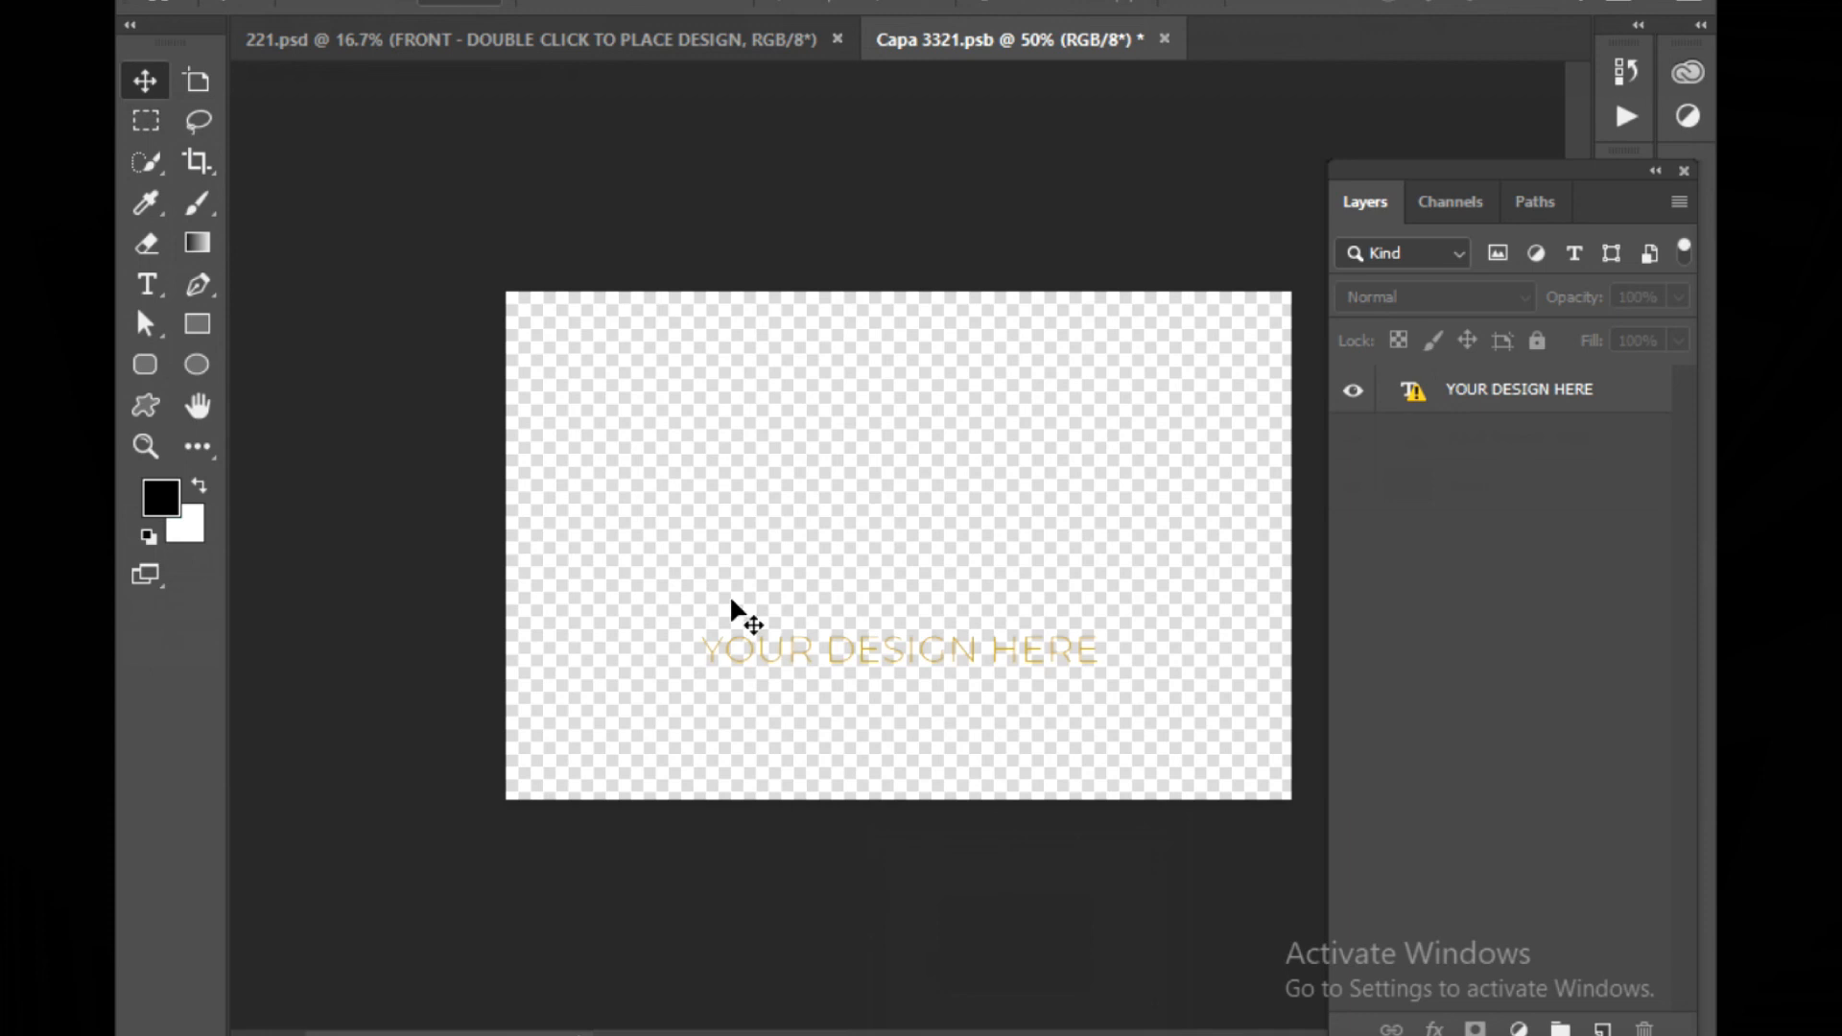
Paste the front card as pixels and stretch it vertically to fill the whole canvas
key("ctrl+v")
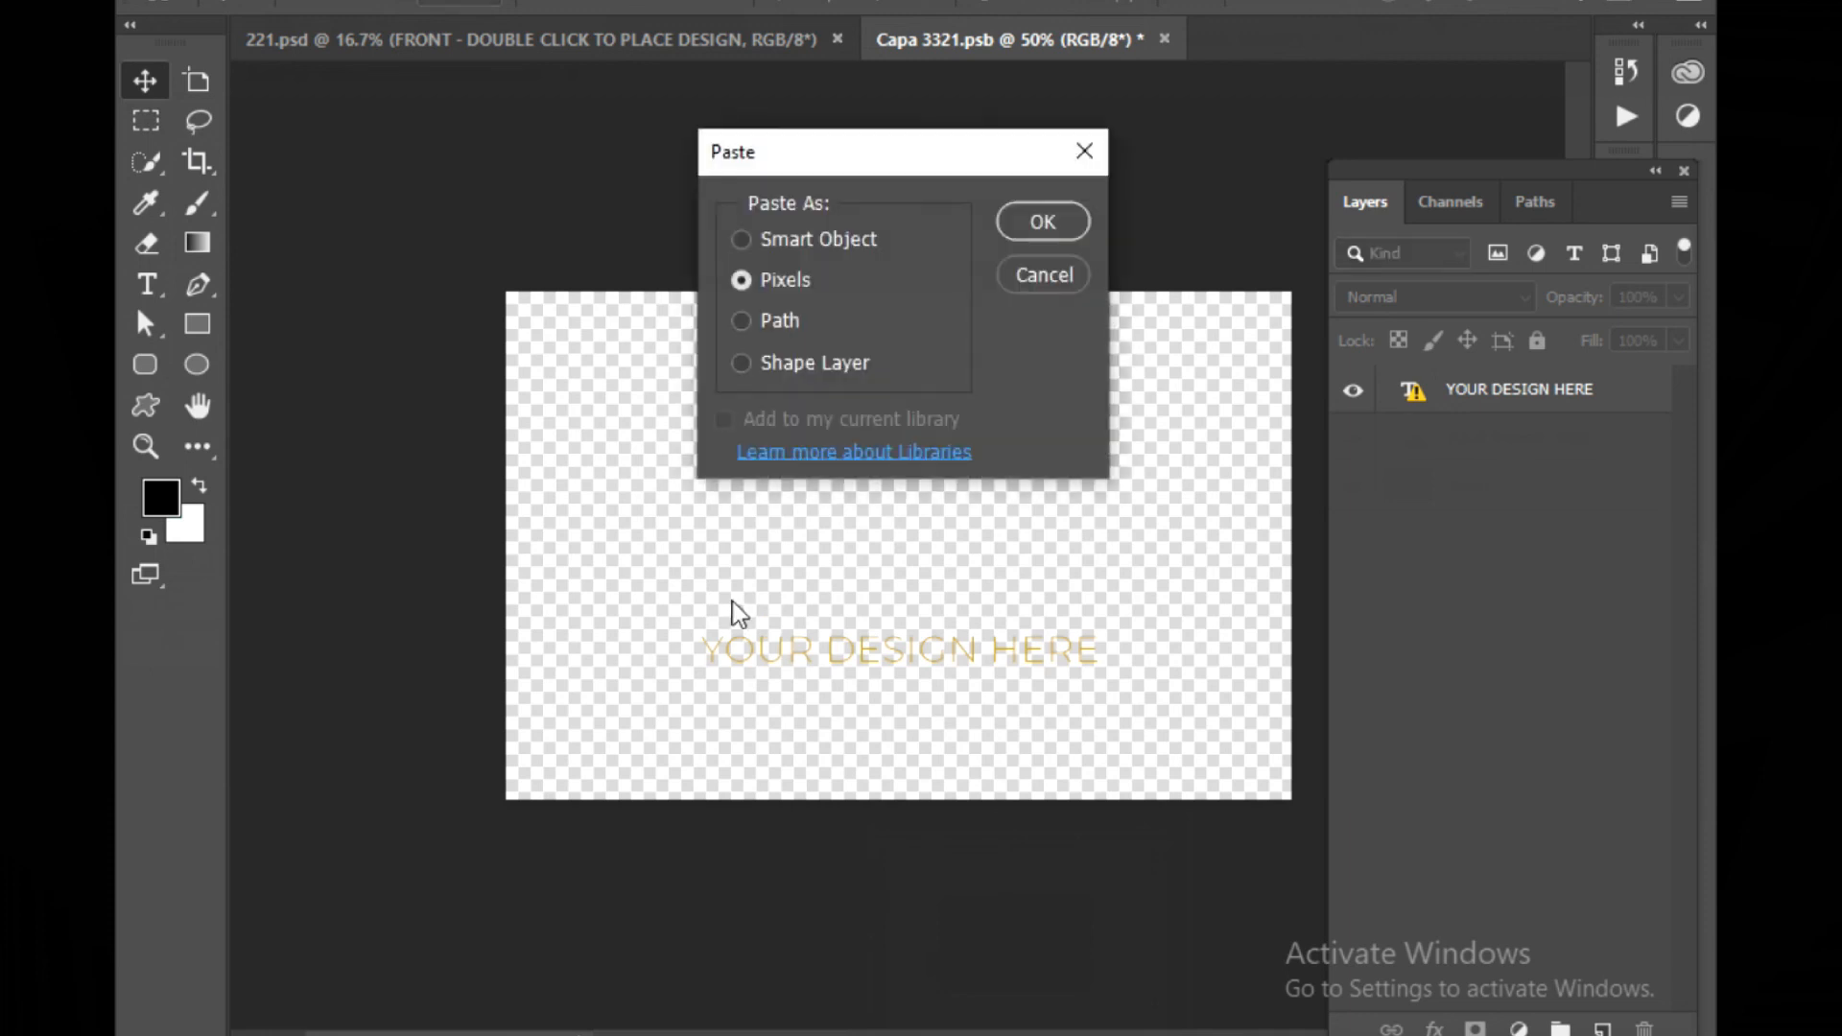
left_click(1040, 221)
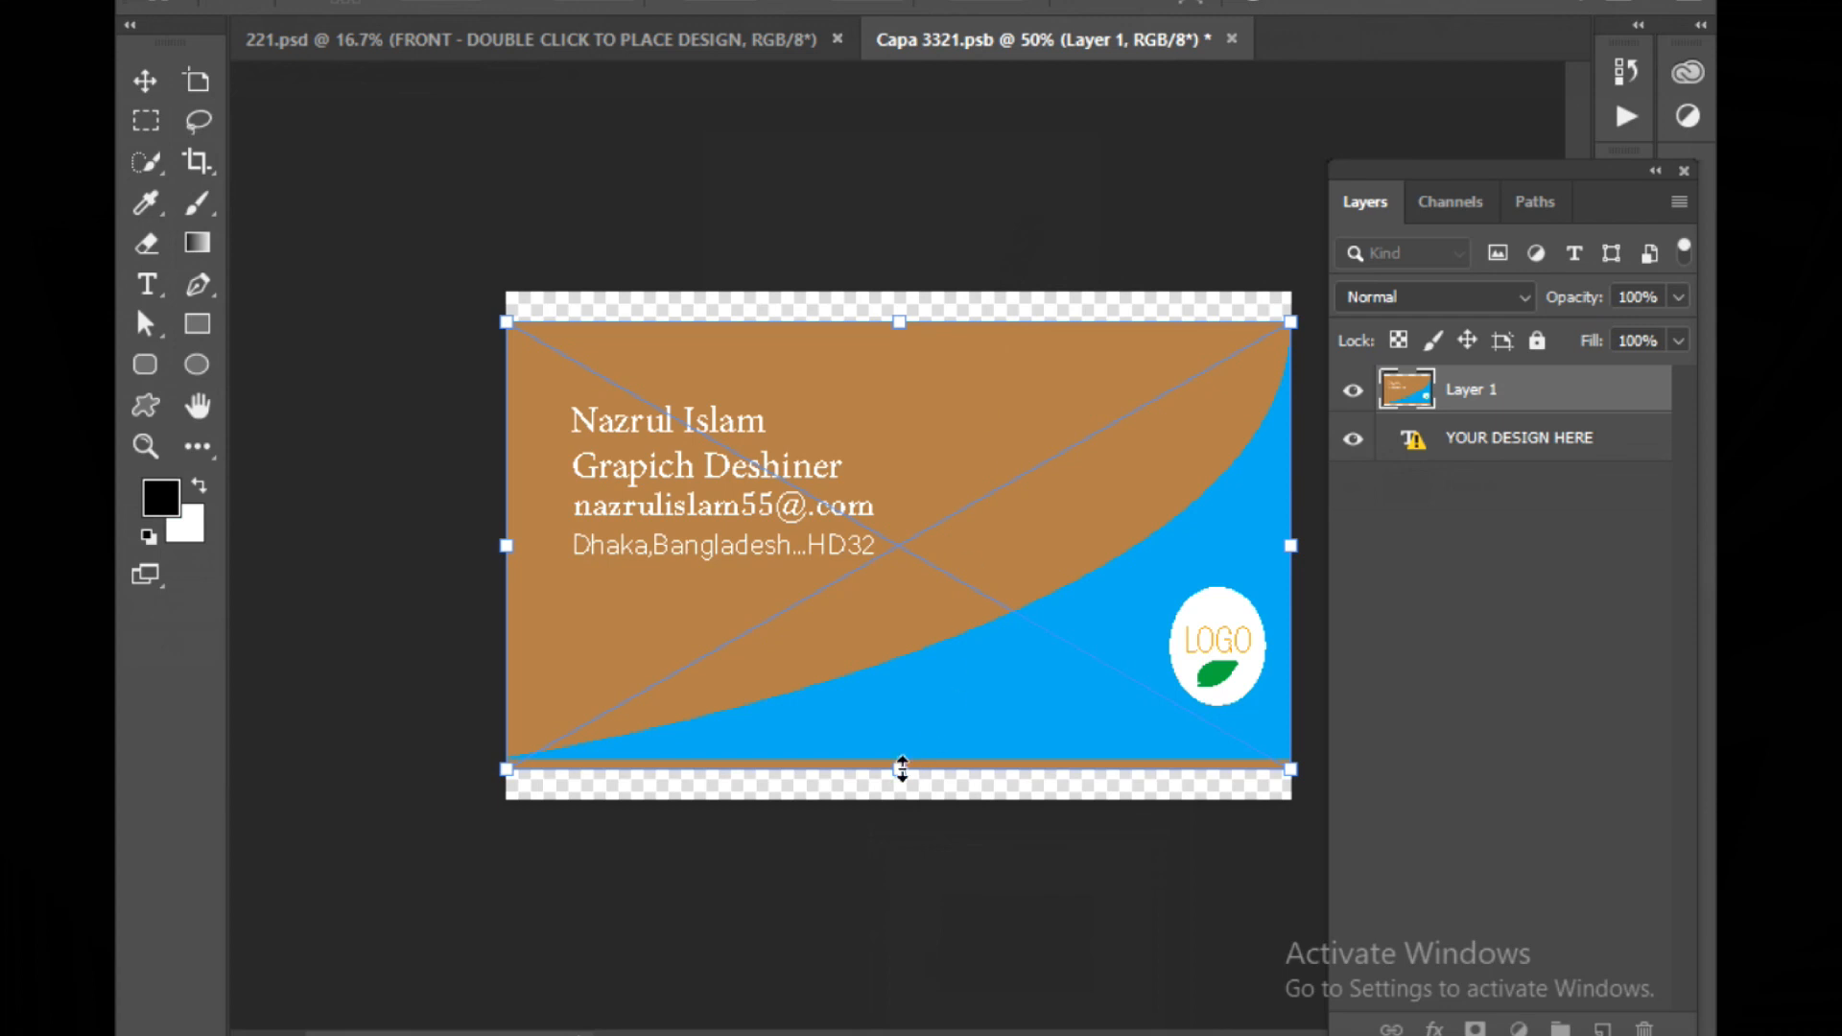
left_click_drag(899, 770, 900, 797)
left_click_drag(899, 320, 900, 292)
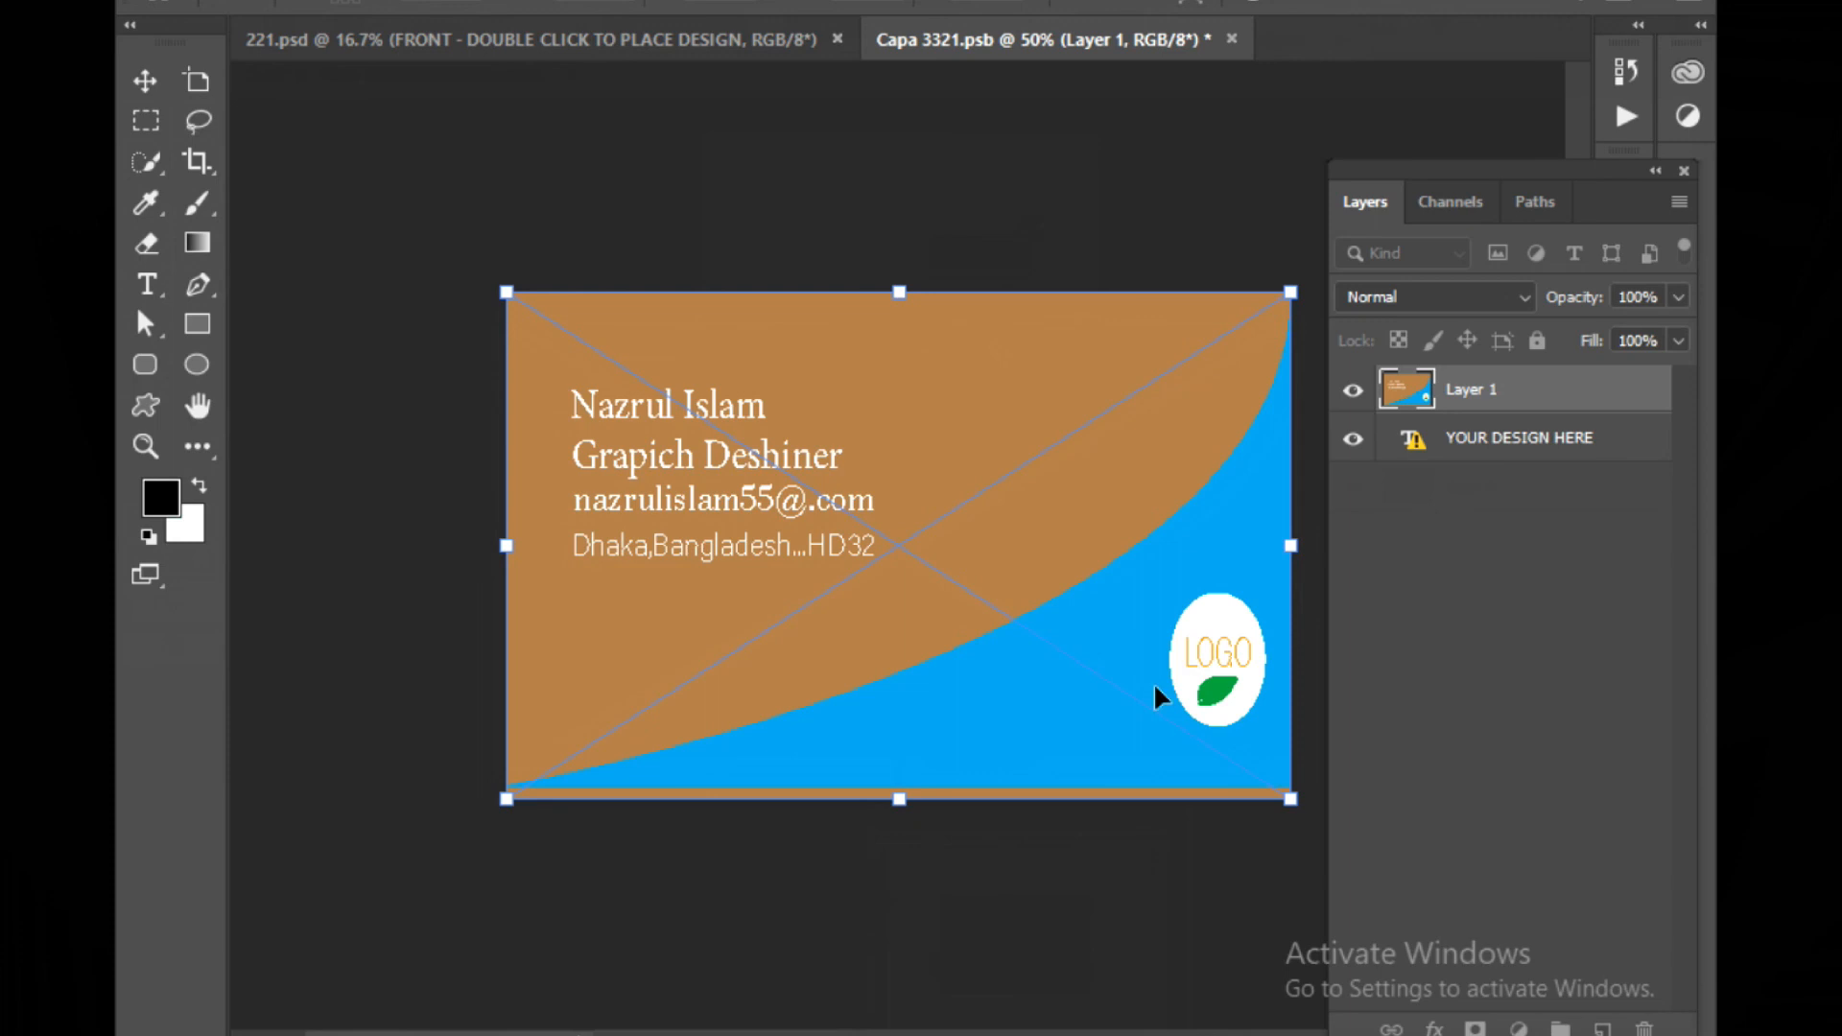
key("Return")
left_click(342, 535)
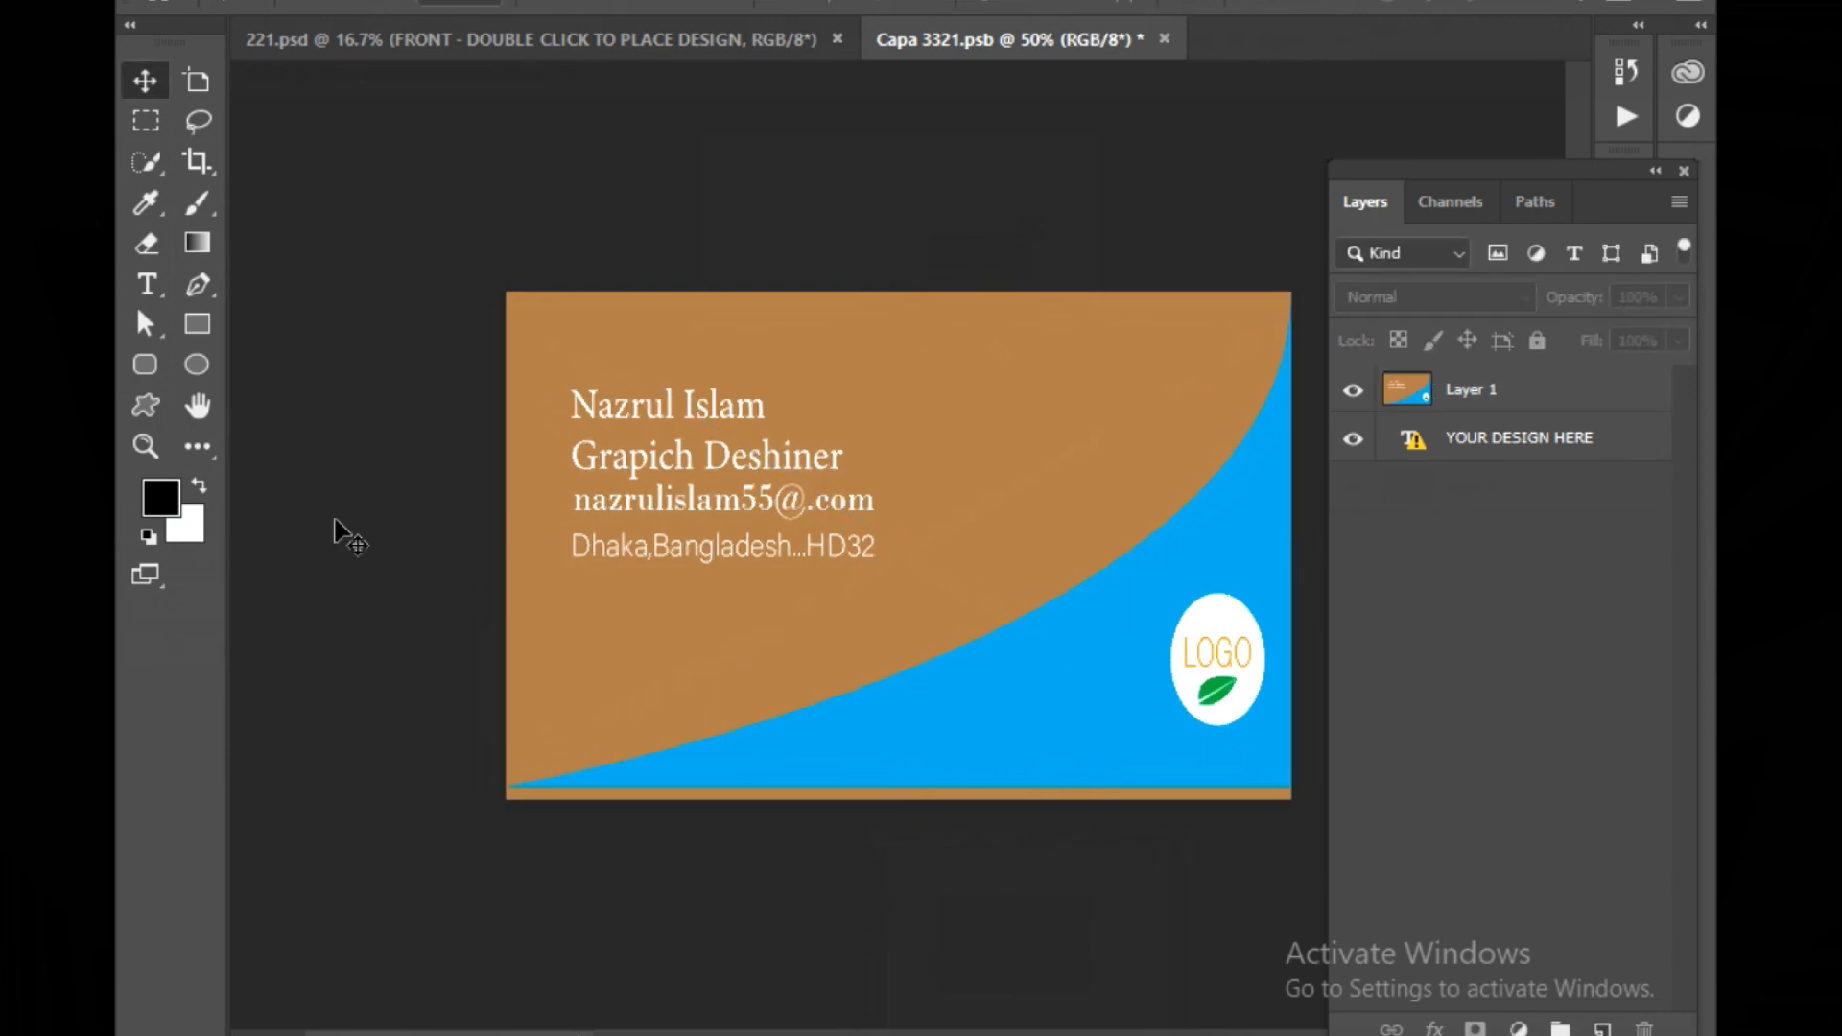
Return to the mockup document and open its BACK design smart object for editing
left_click(195, 0)
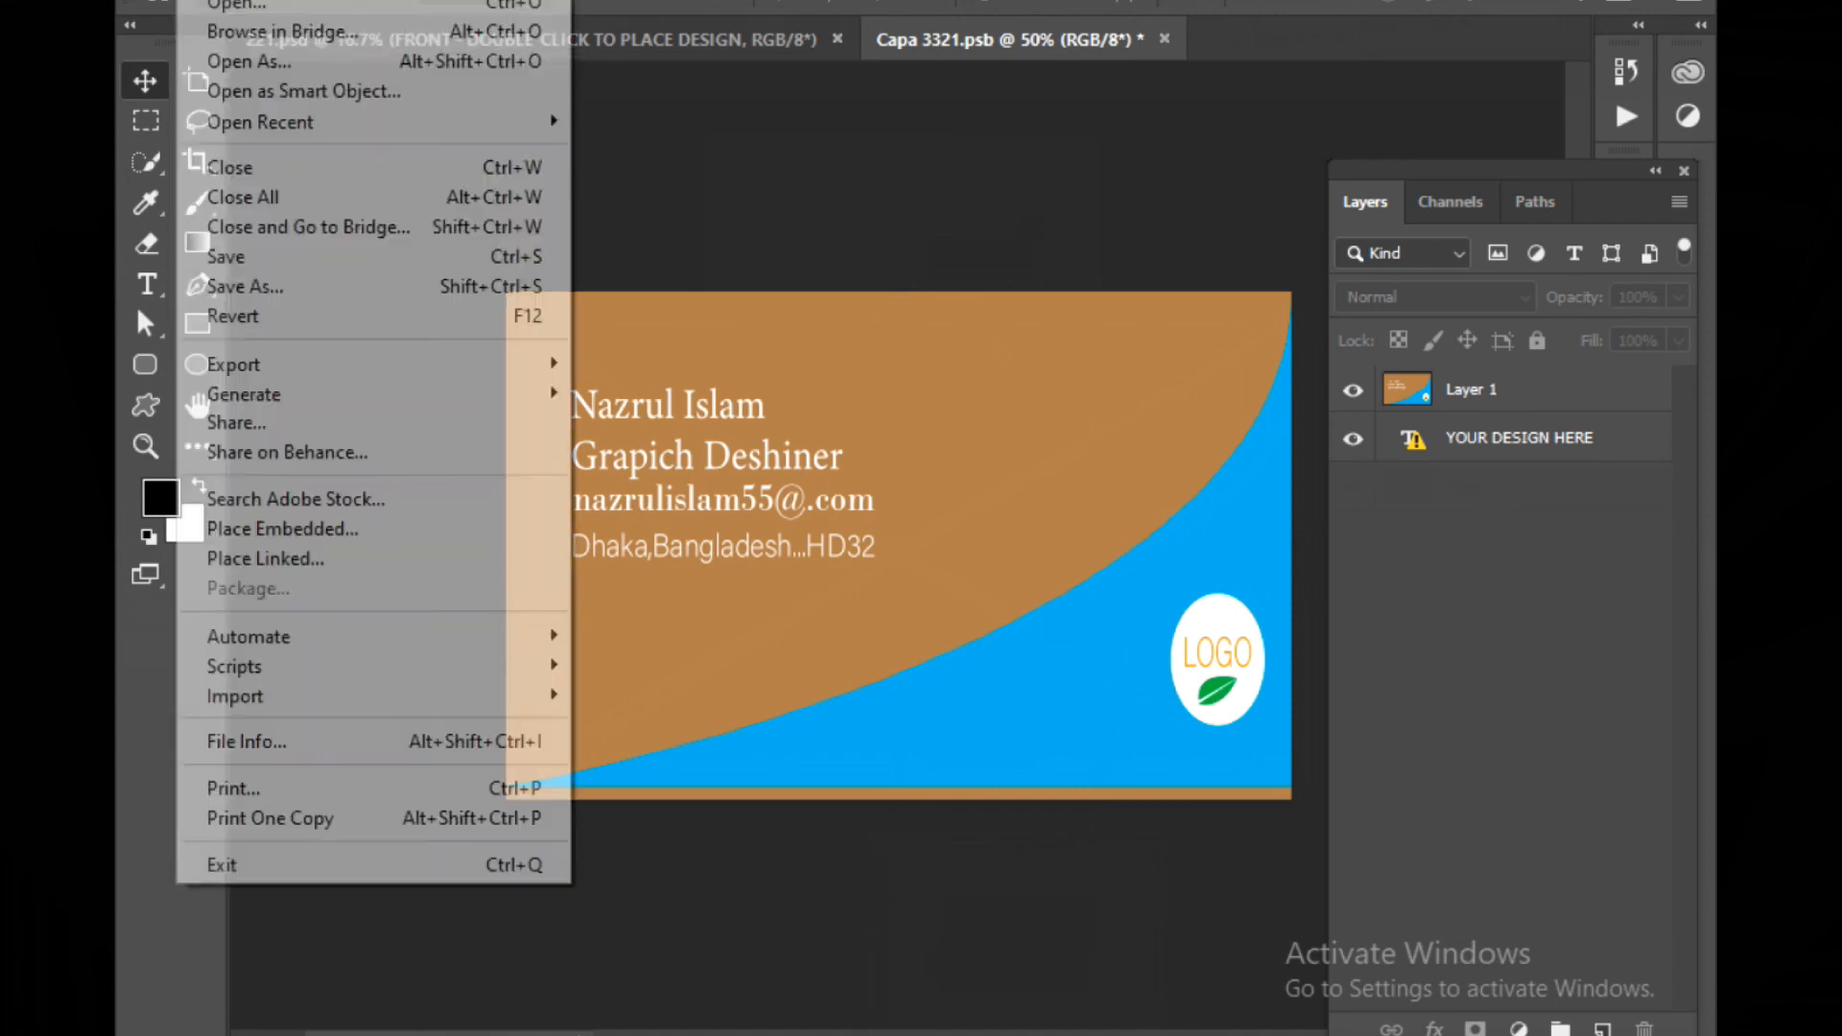
left_click(662, 173)
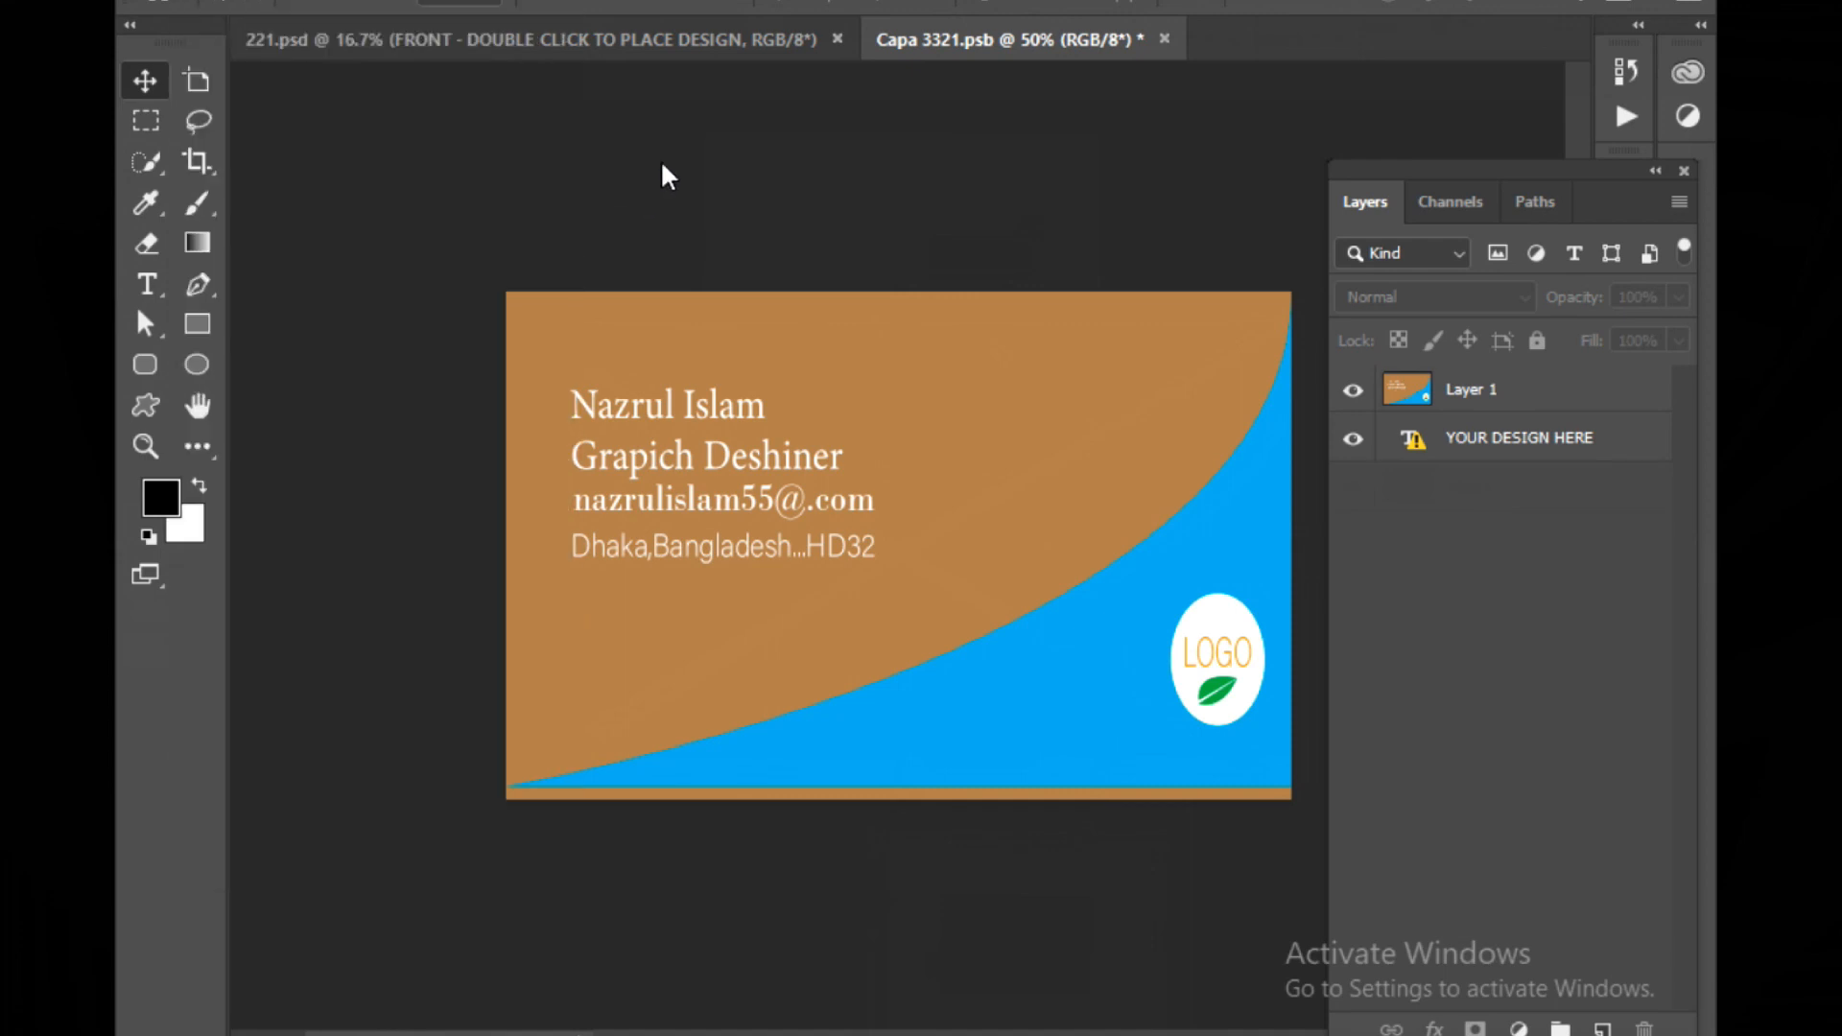
left_click(630, 43)
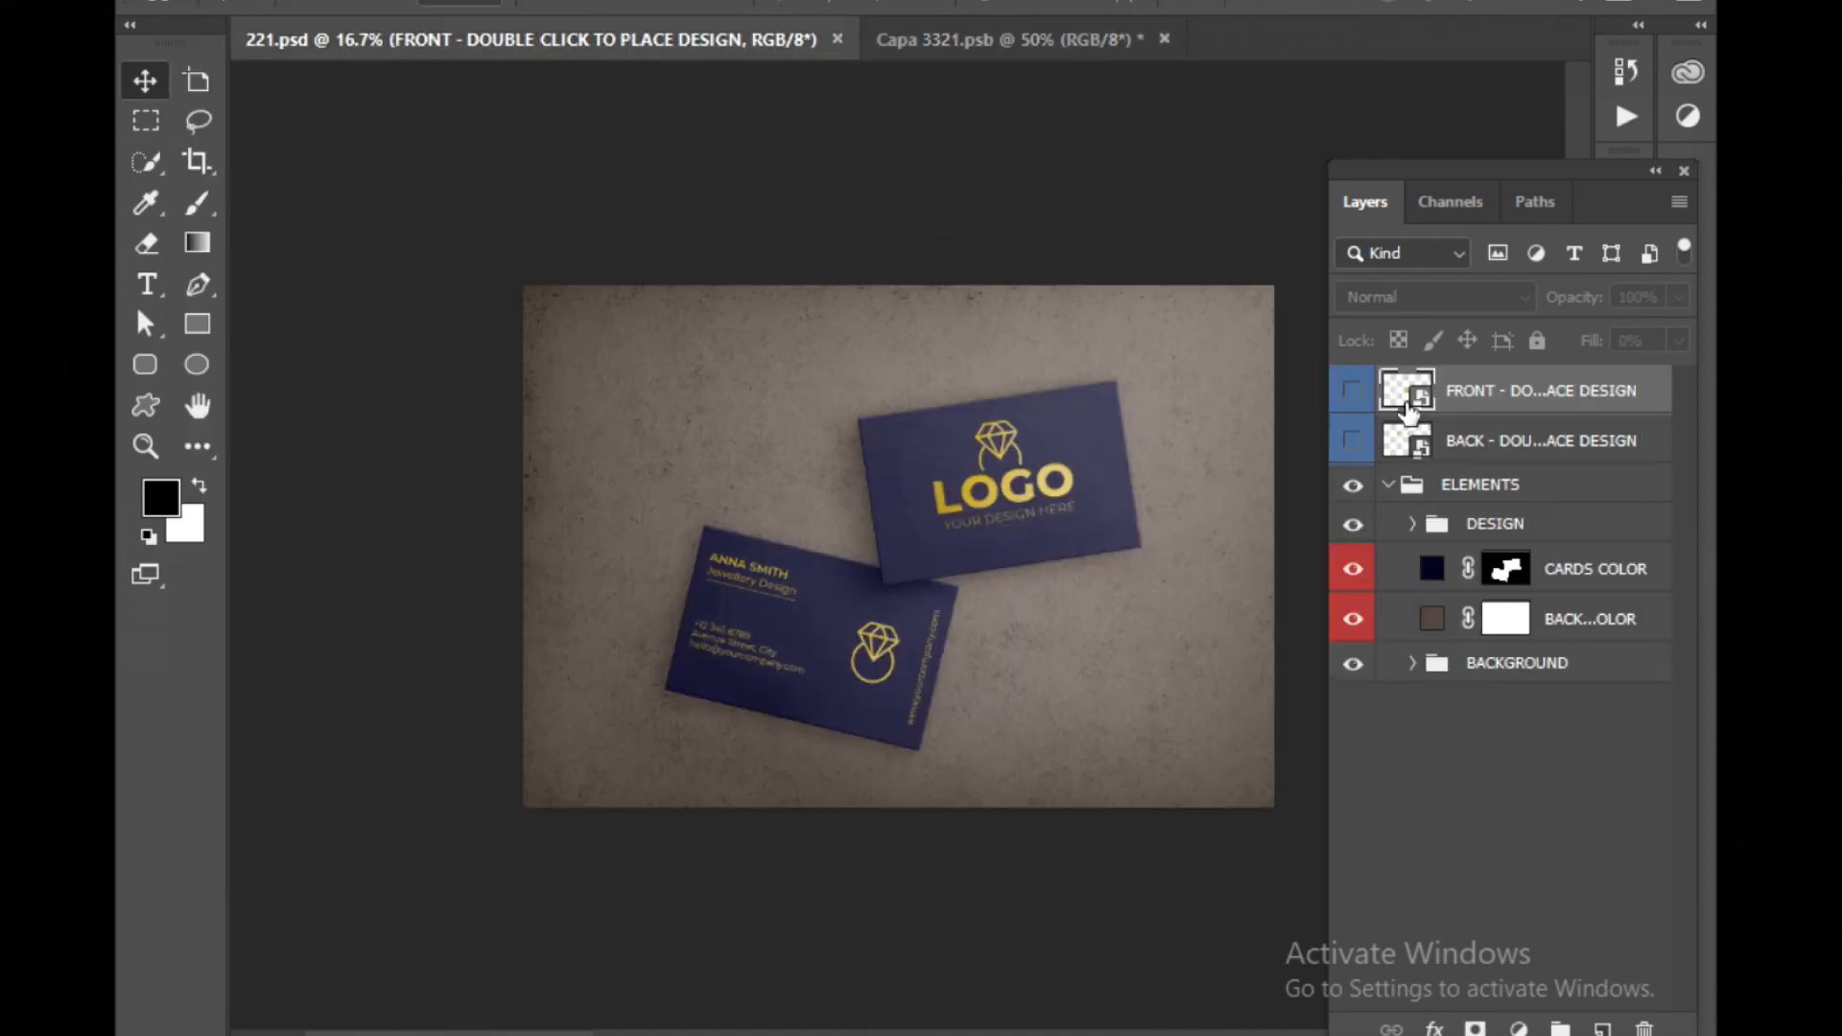
double_click(1408, 441)
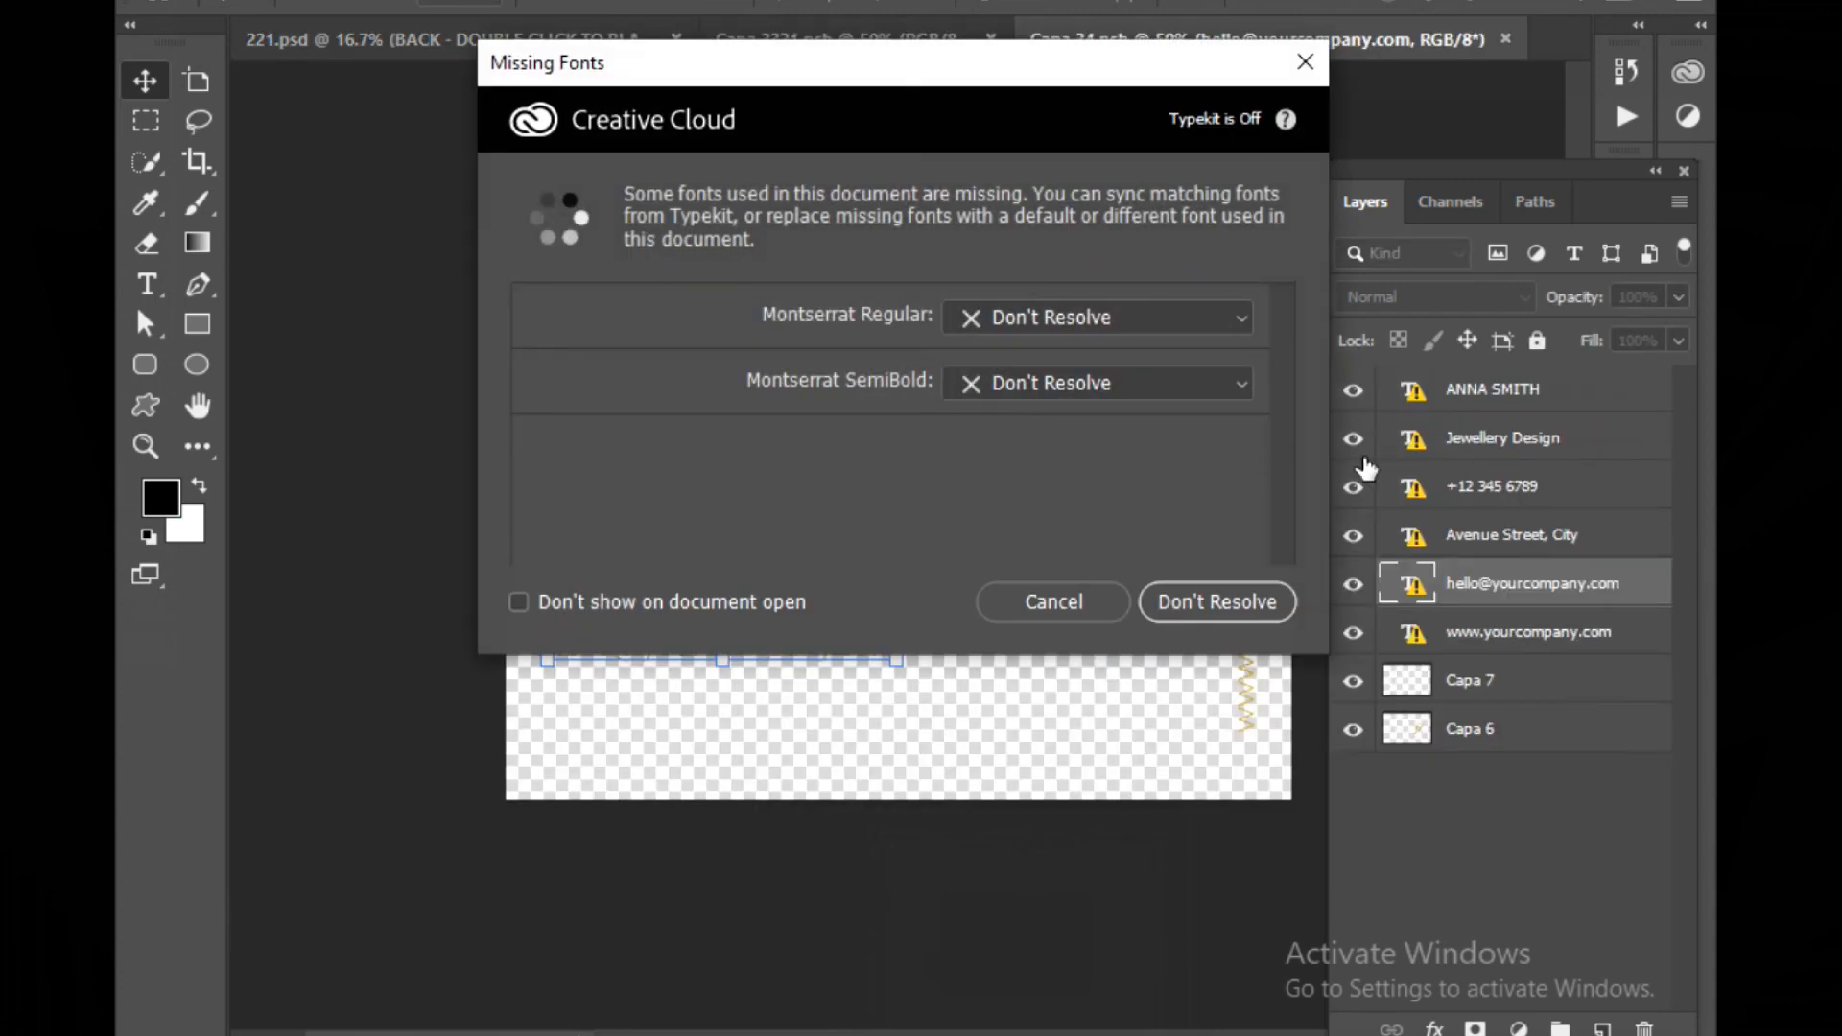
left_click(1028, 600)
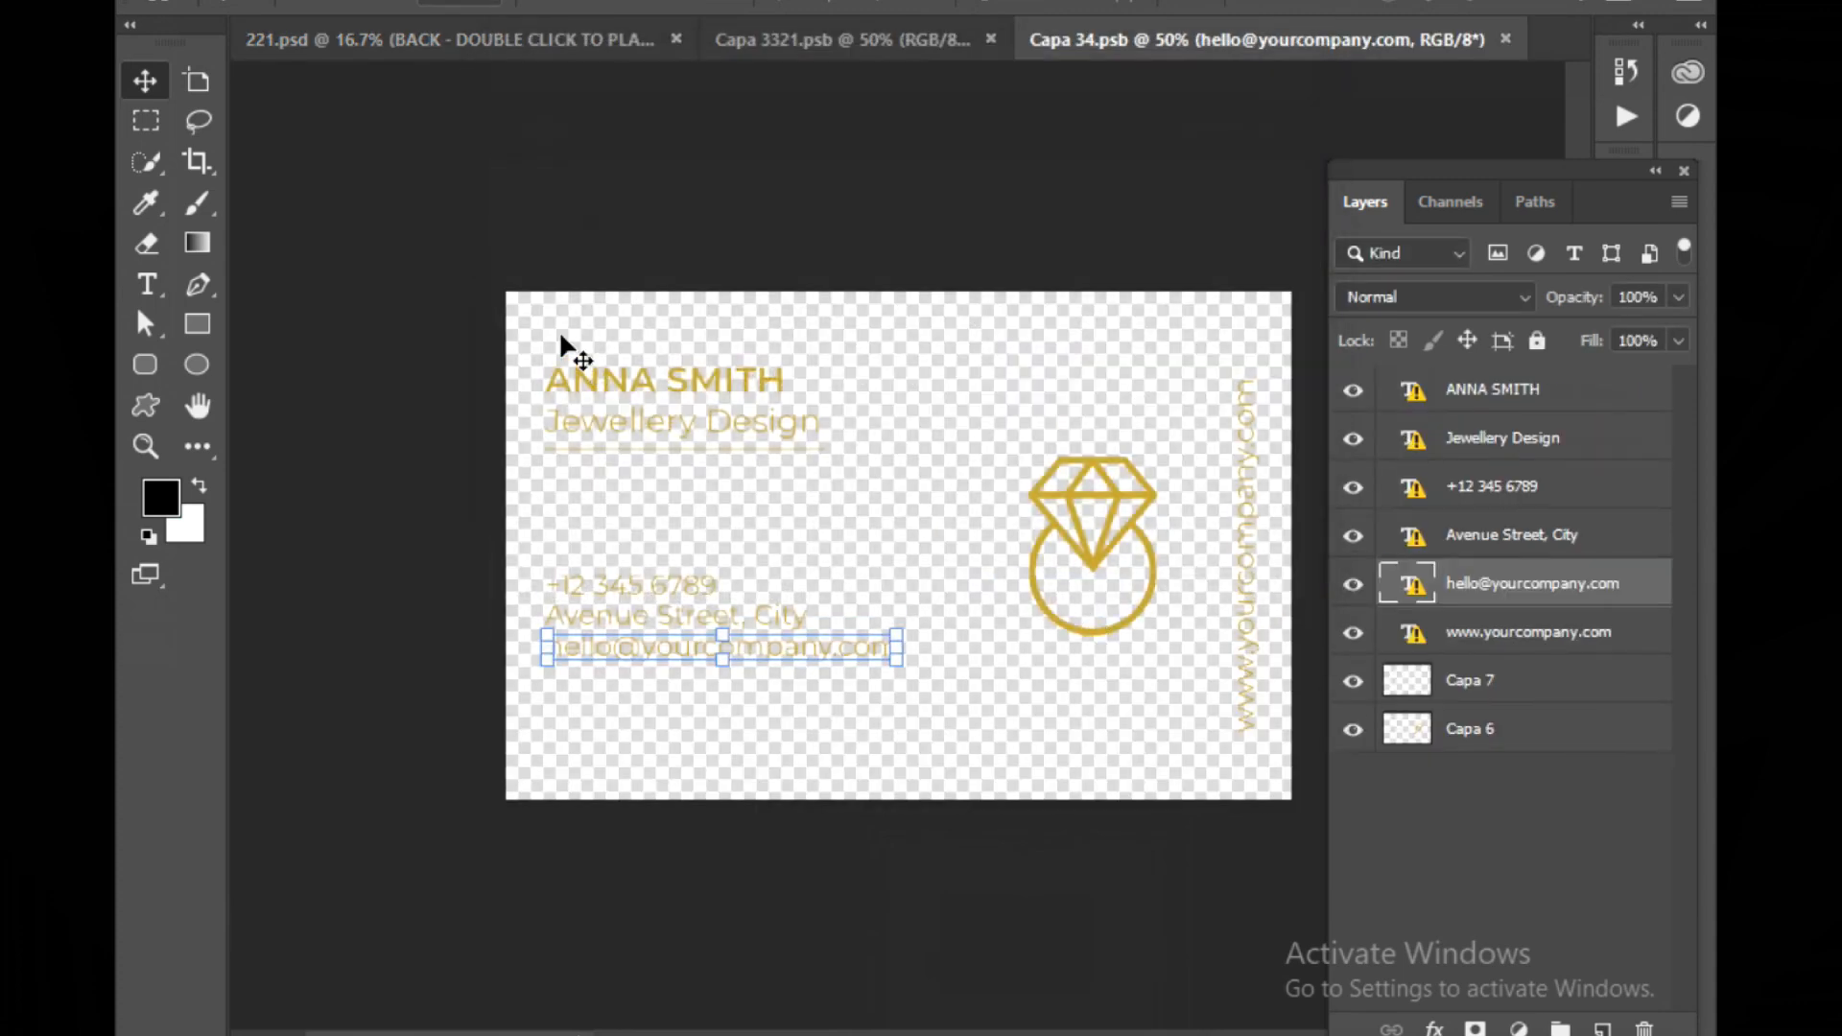
Delete the placeholder name, title, phone, address, e-mail, website and divider line layers from the back smart object
key("Delete")
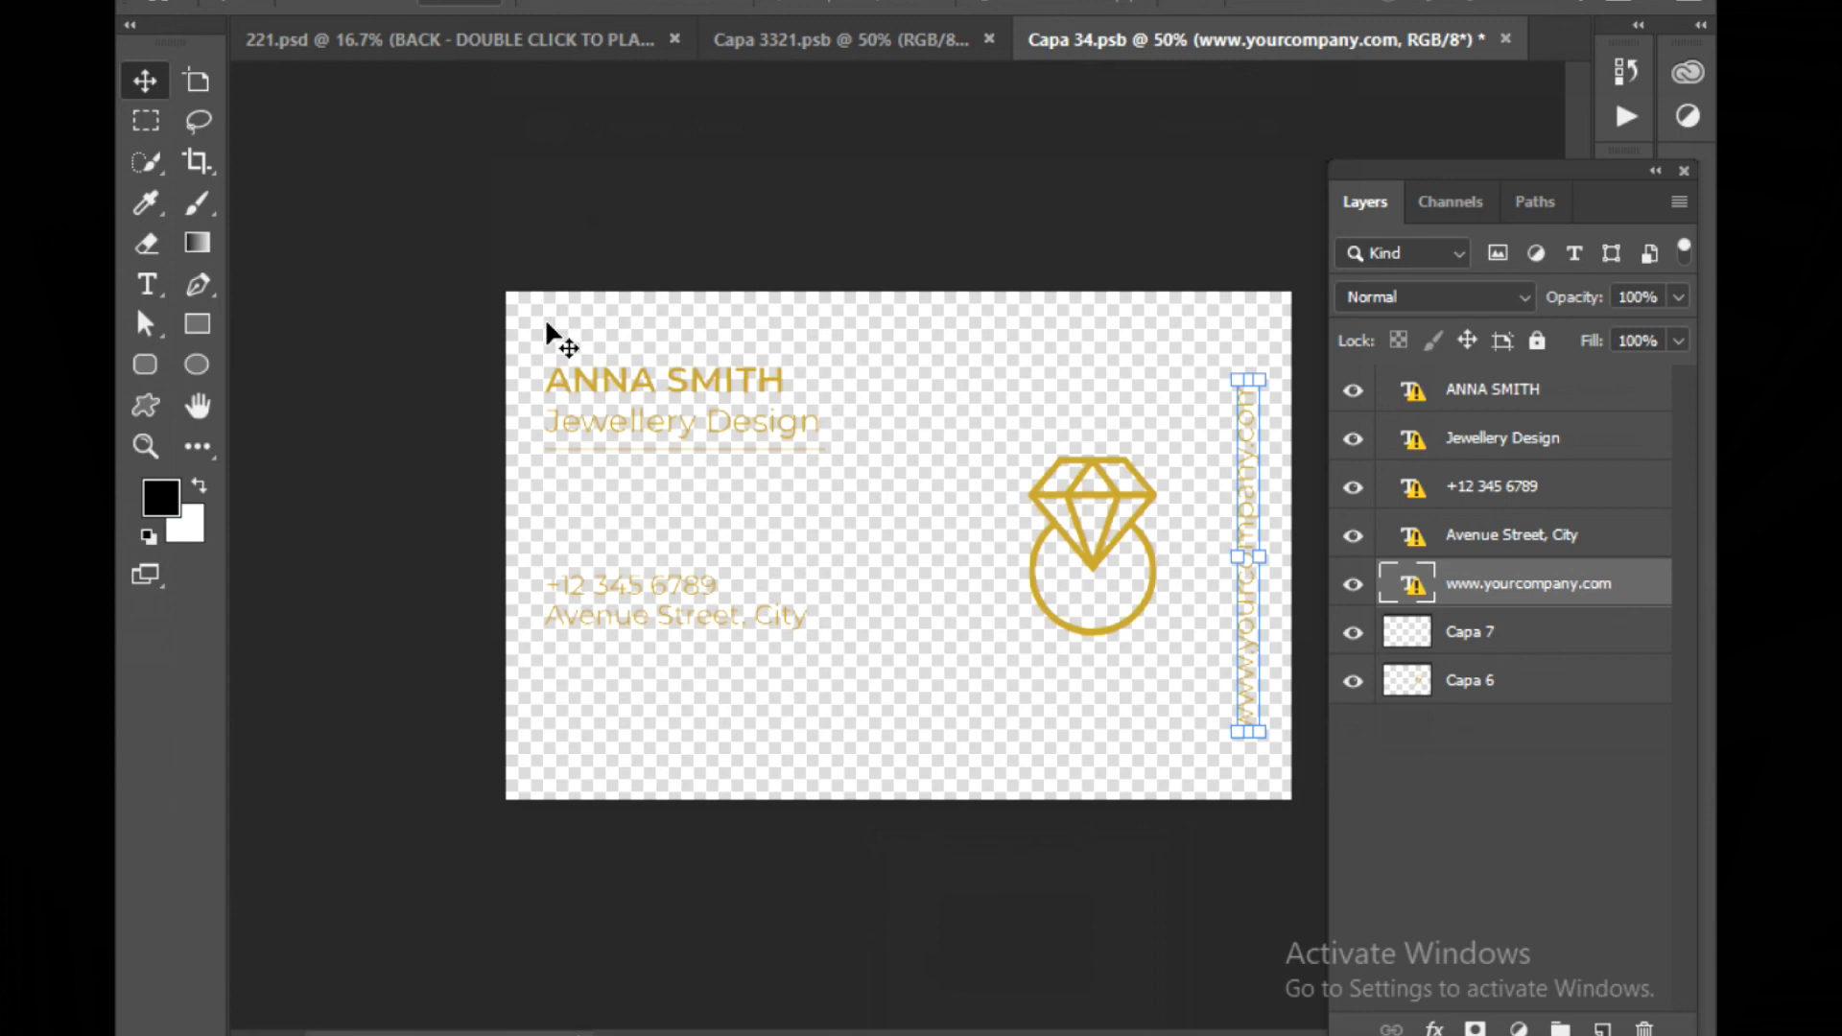
left_click(580, 382)
key("Delete")
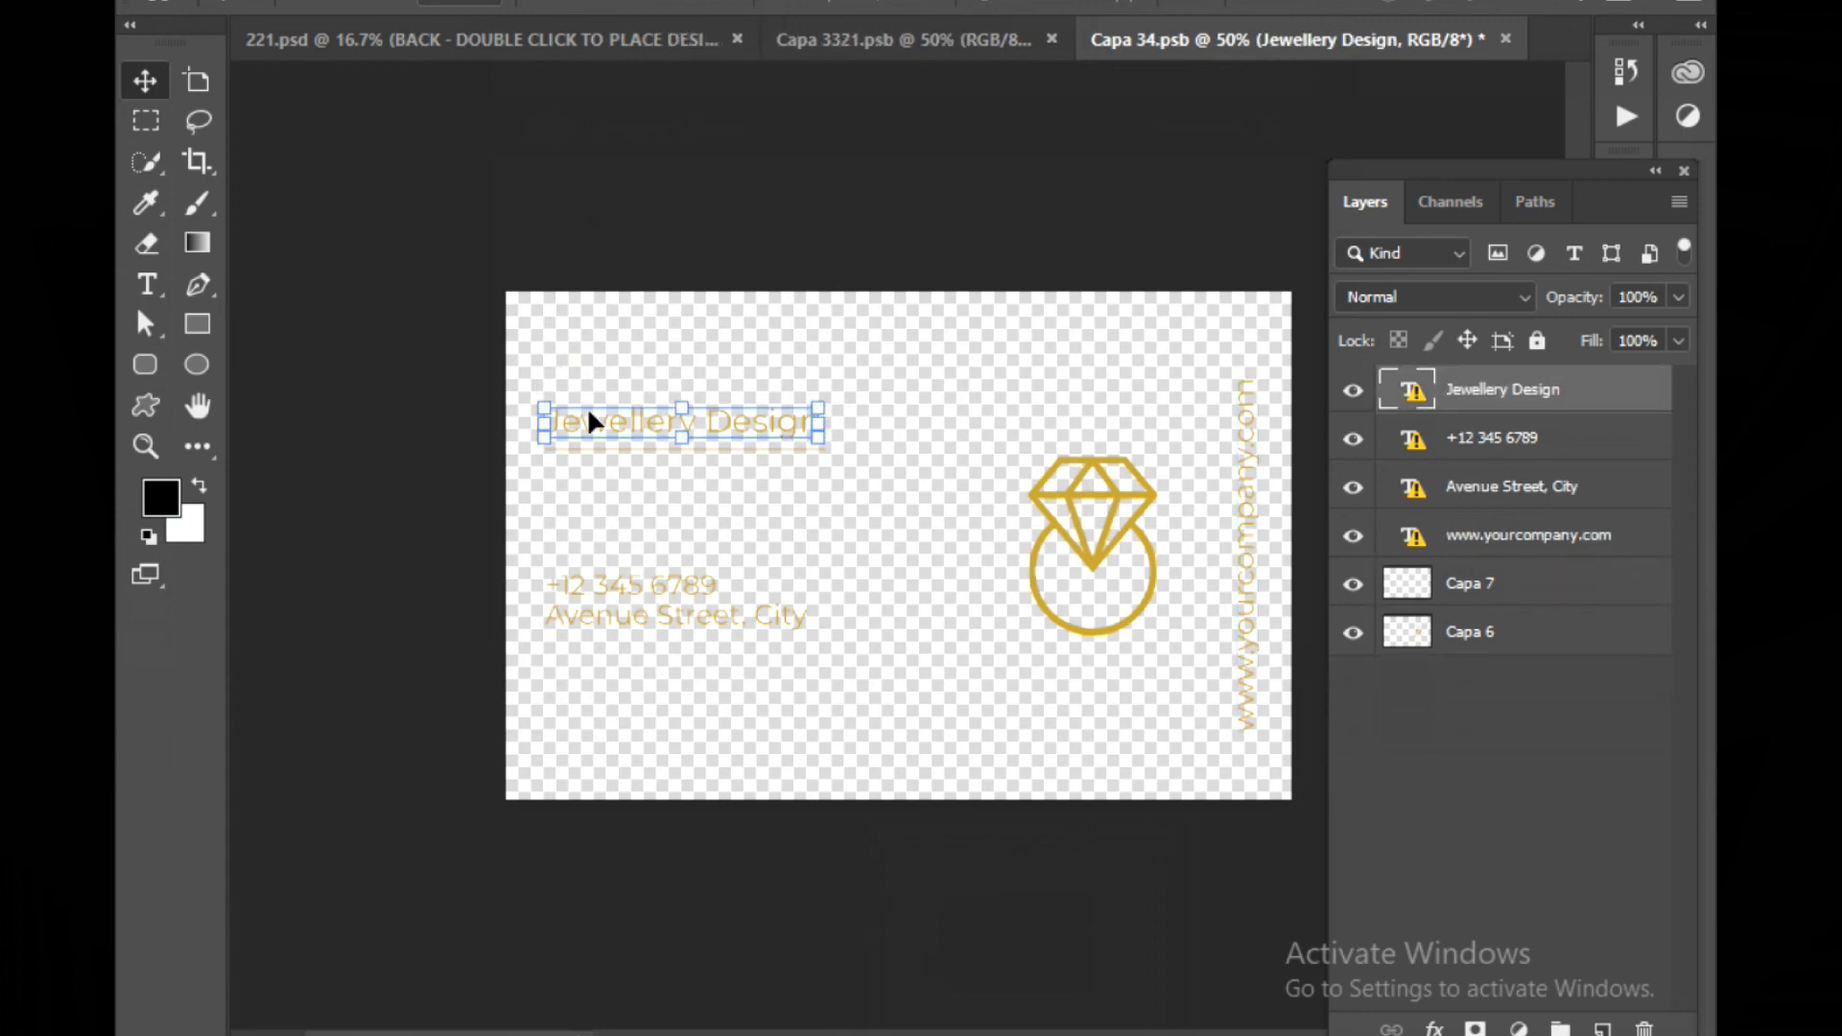
key("Delete")
key("Delete")
key("Delete")
key("Delete")
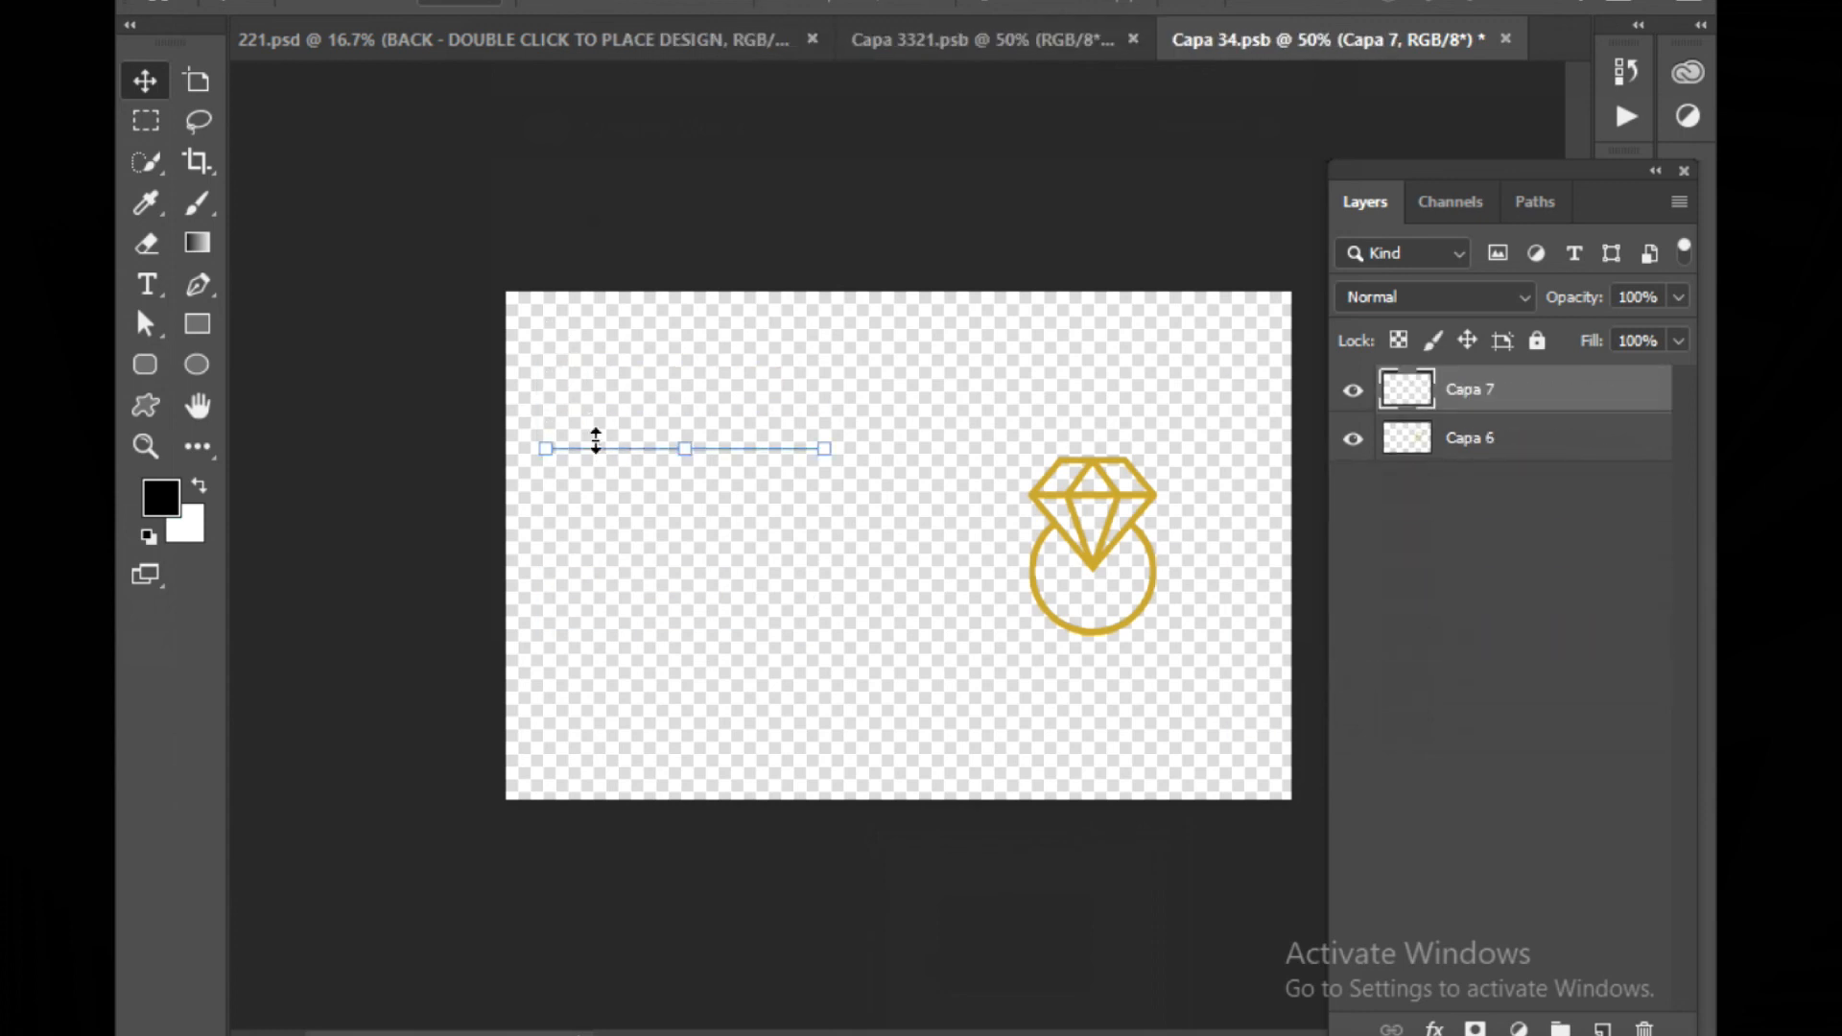
key("Delete")
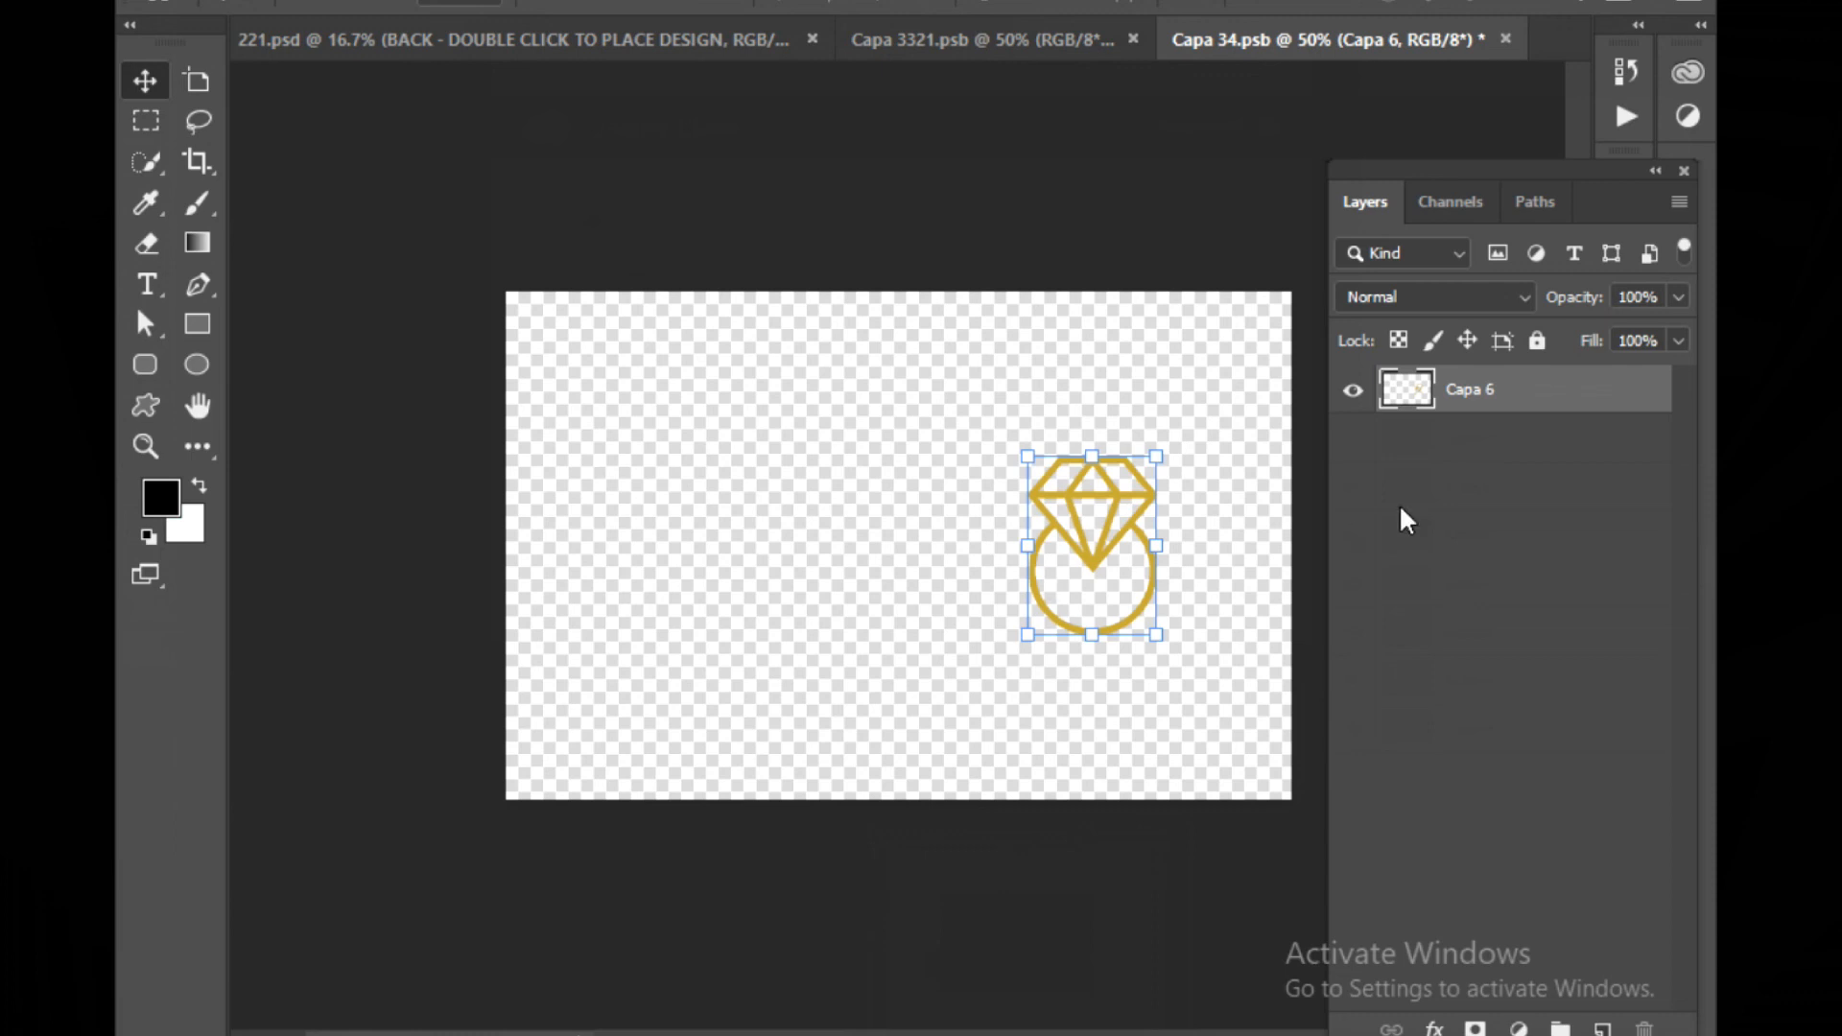
Hide the remaining diamond ring layer in the back smart object
left_click(1352, 395)
left_click(1352, 396)
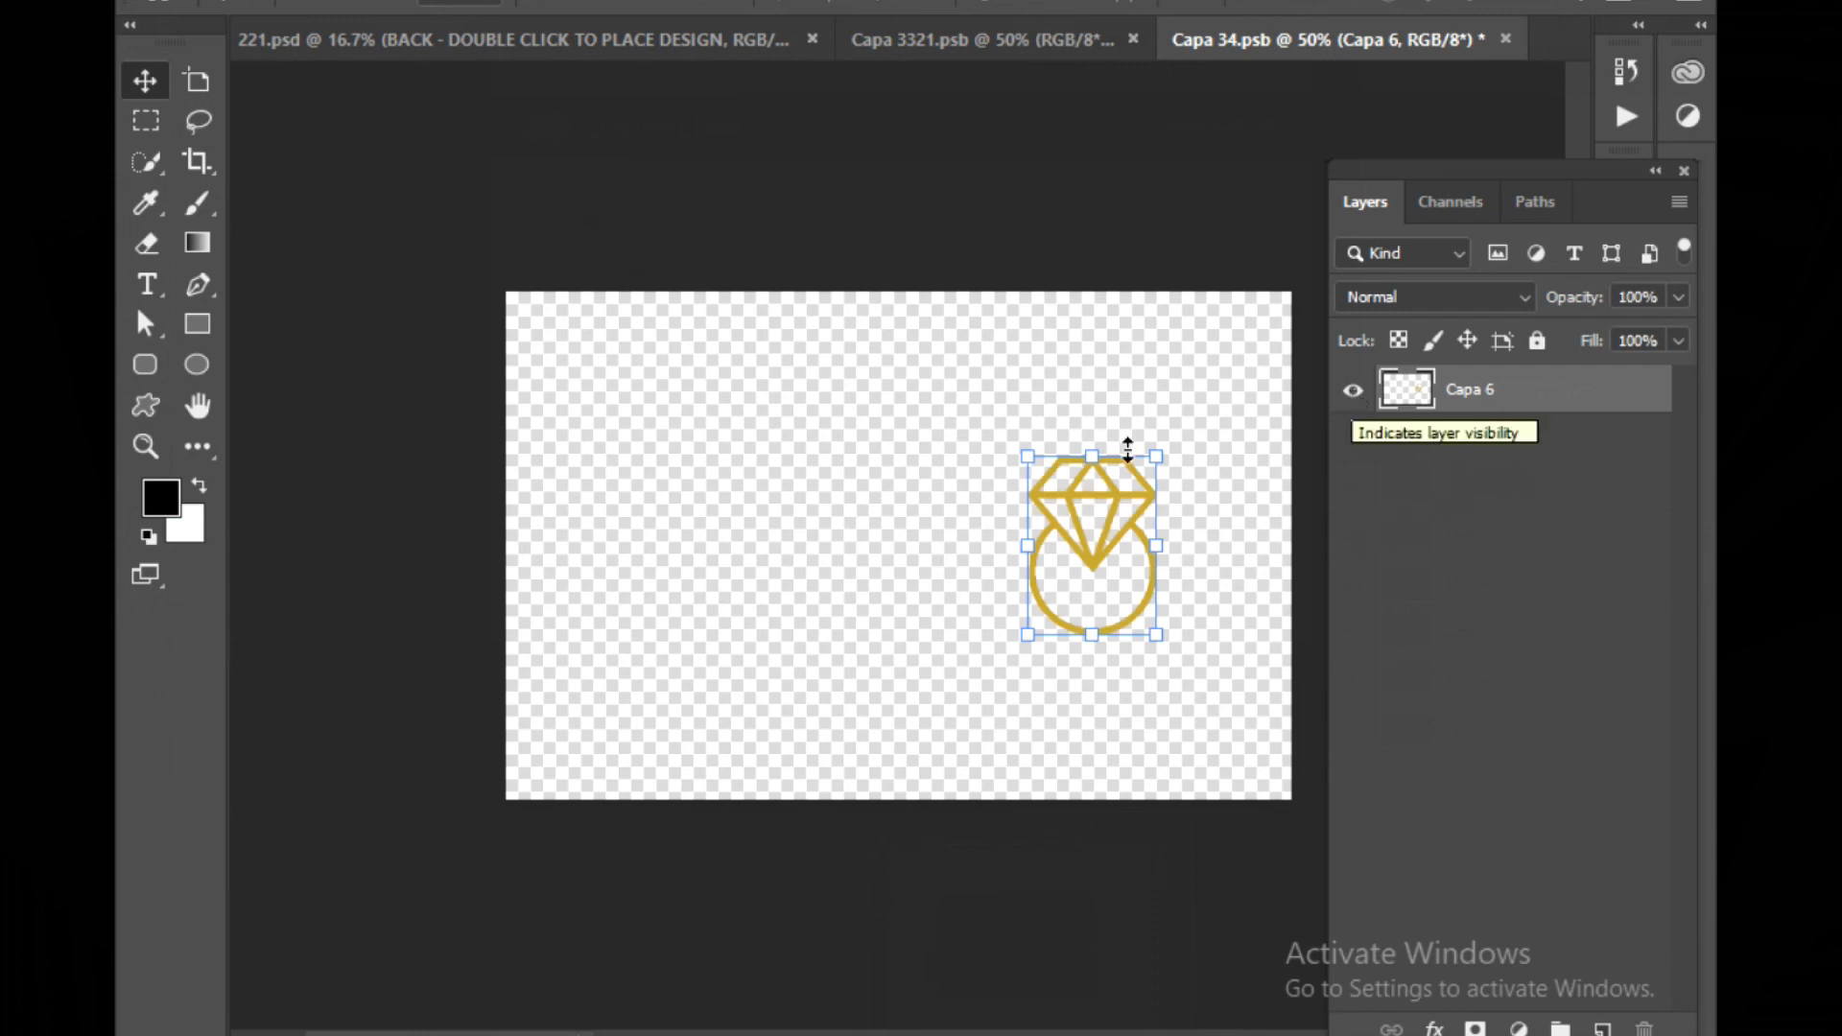
left_click(1352, 396)
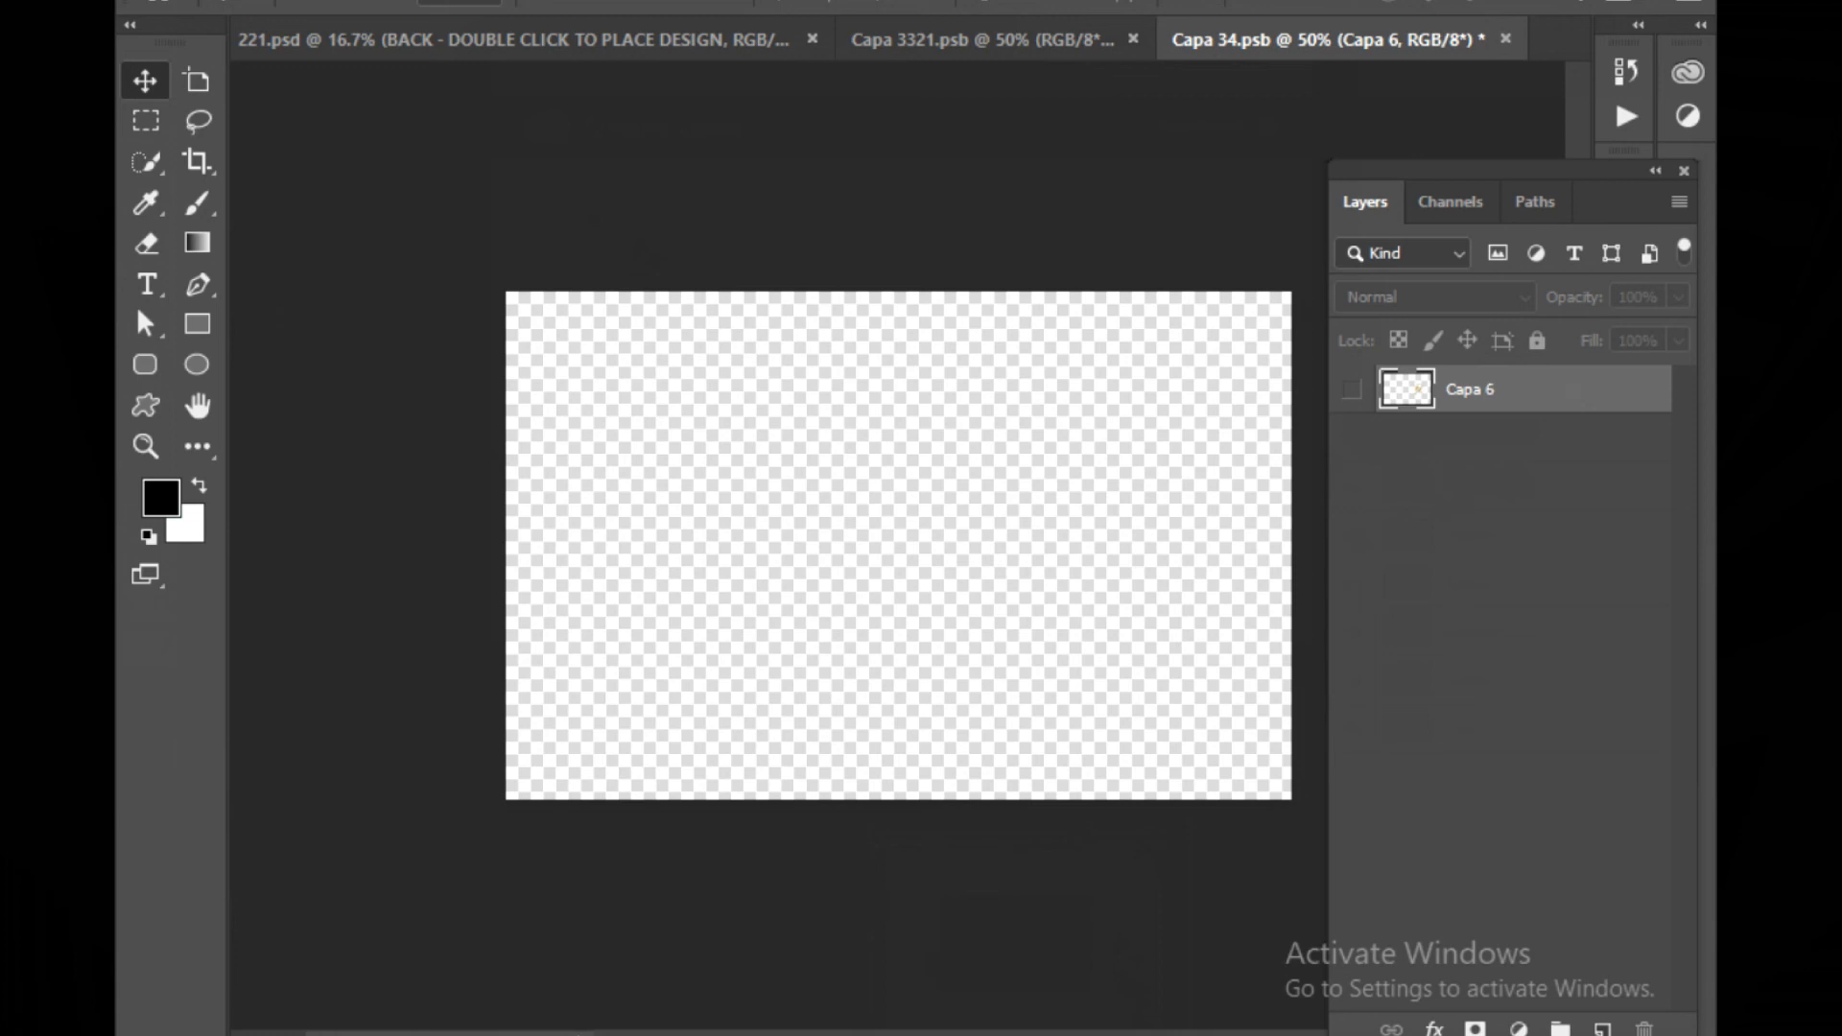
In Illustrator, select and copy all of the back card's artwork
left_click(1099, 967)
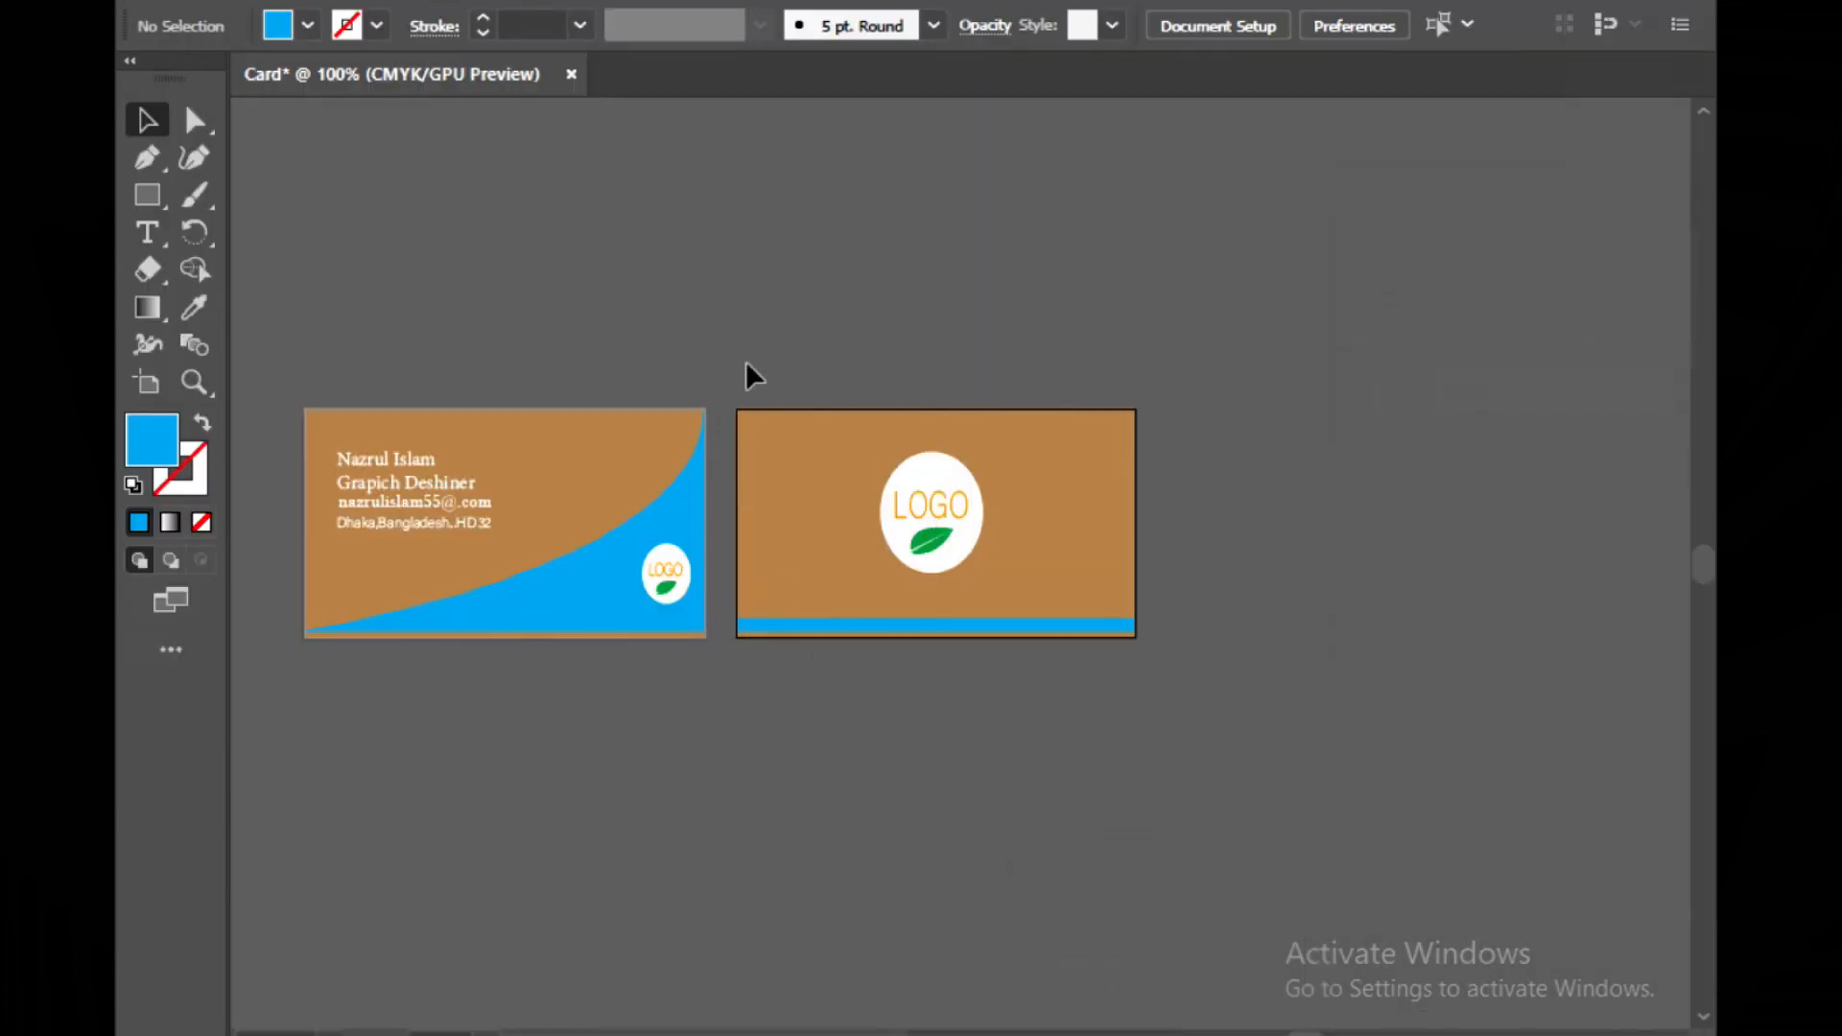
left_click_drag(1198, 728, 1171, 691)
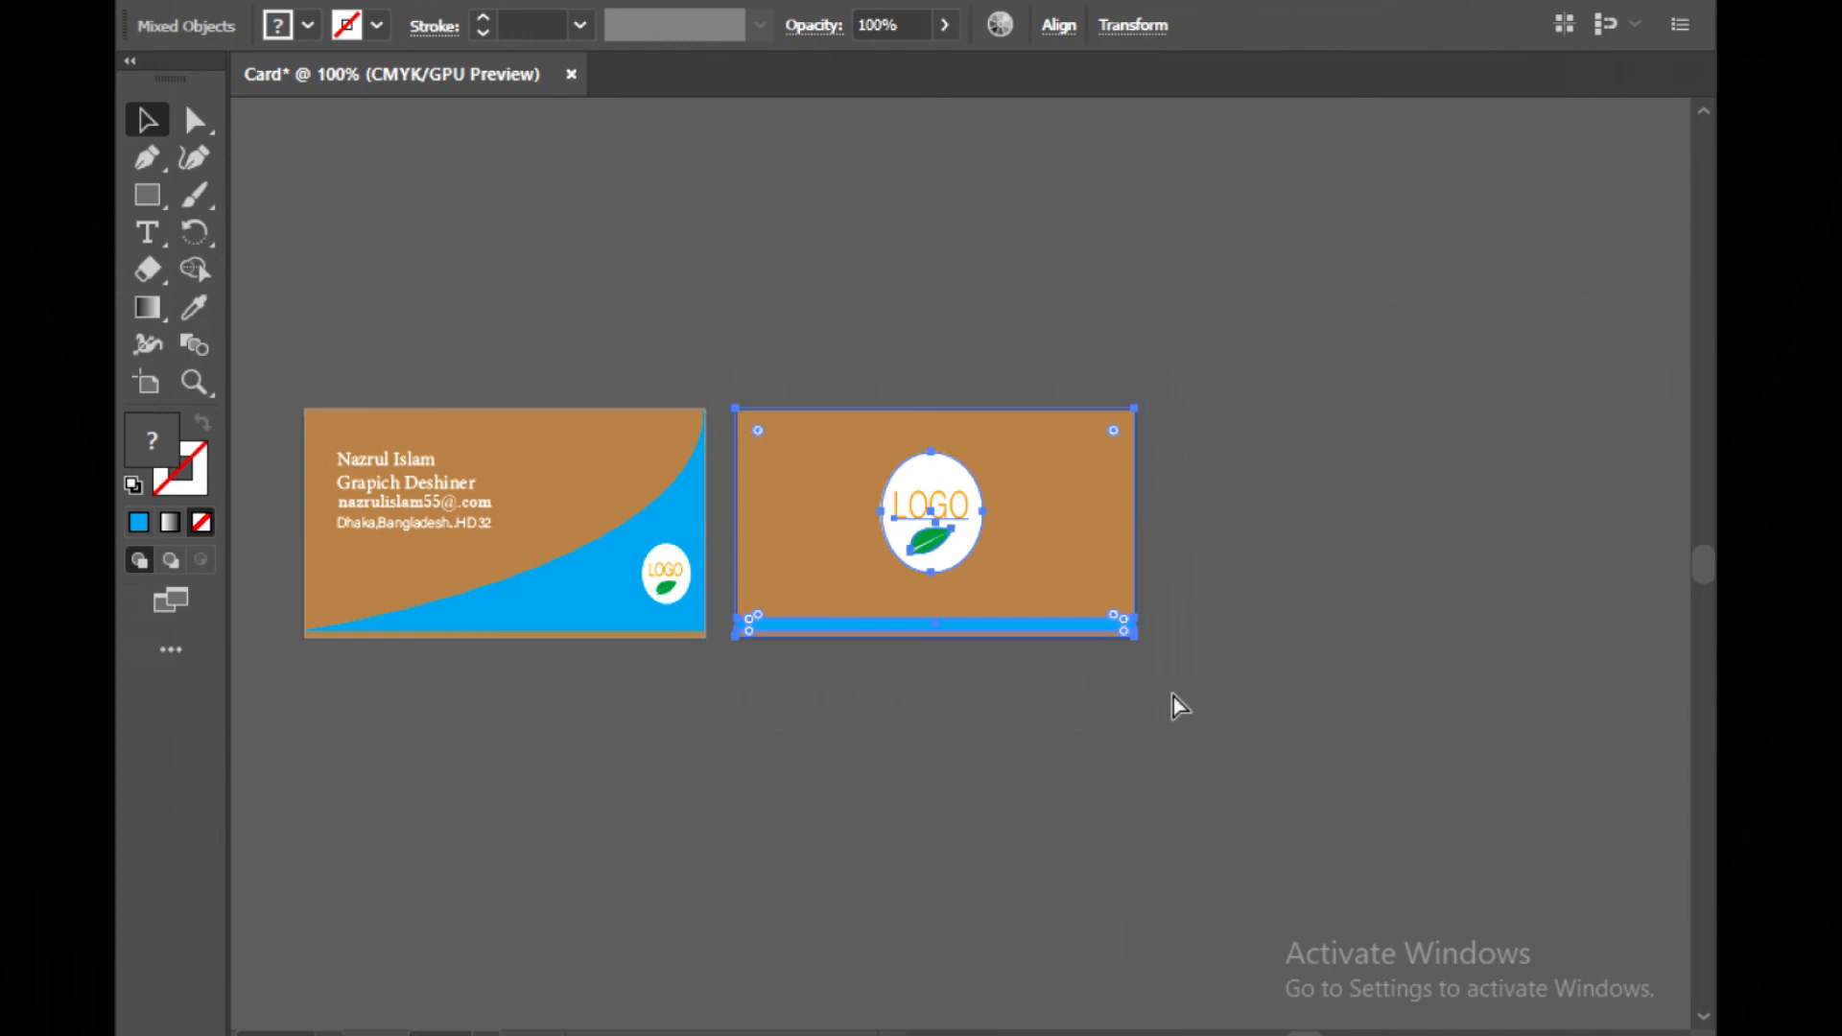
key("ctrl+c")
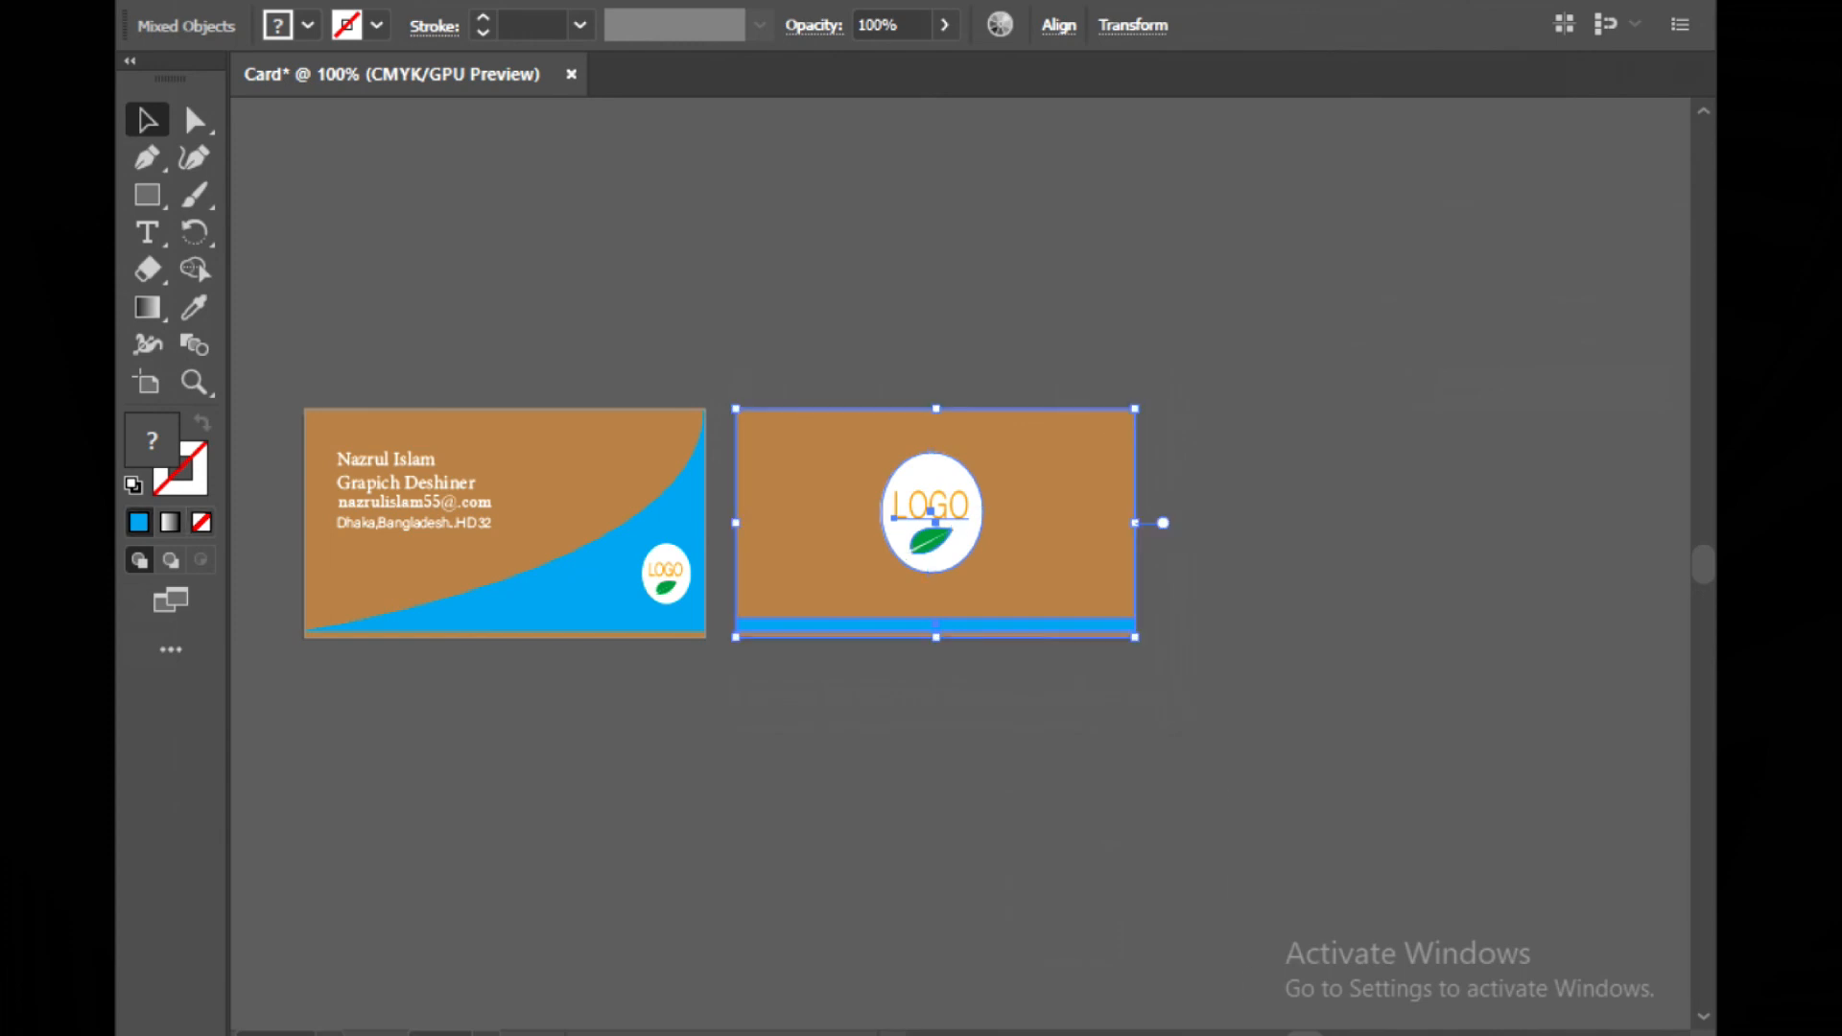
In the back smart object, paste the back card artwork as pixels and stretch it vertically to fill the canvas
left_click(1002, 1033)
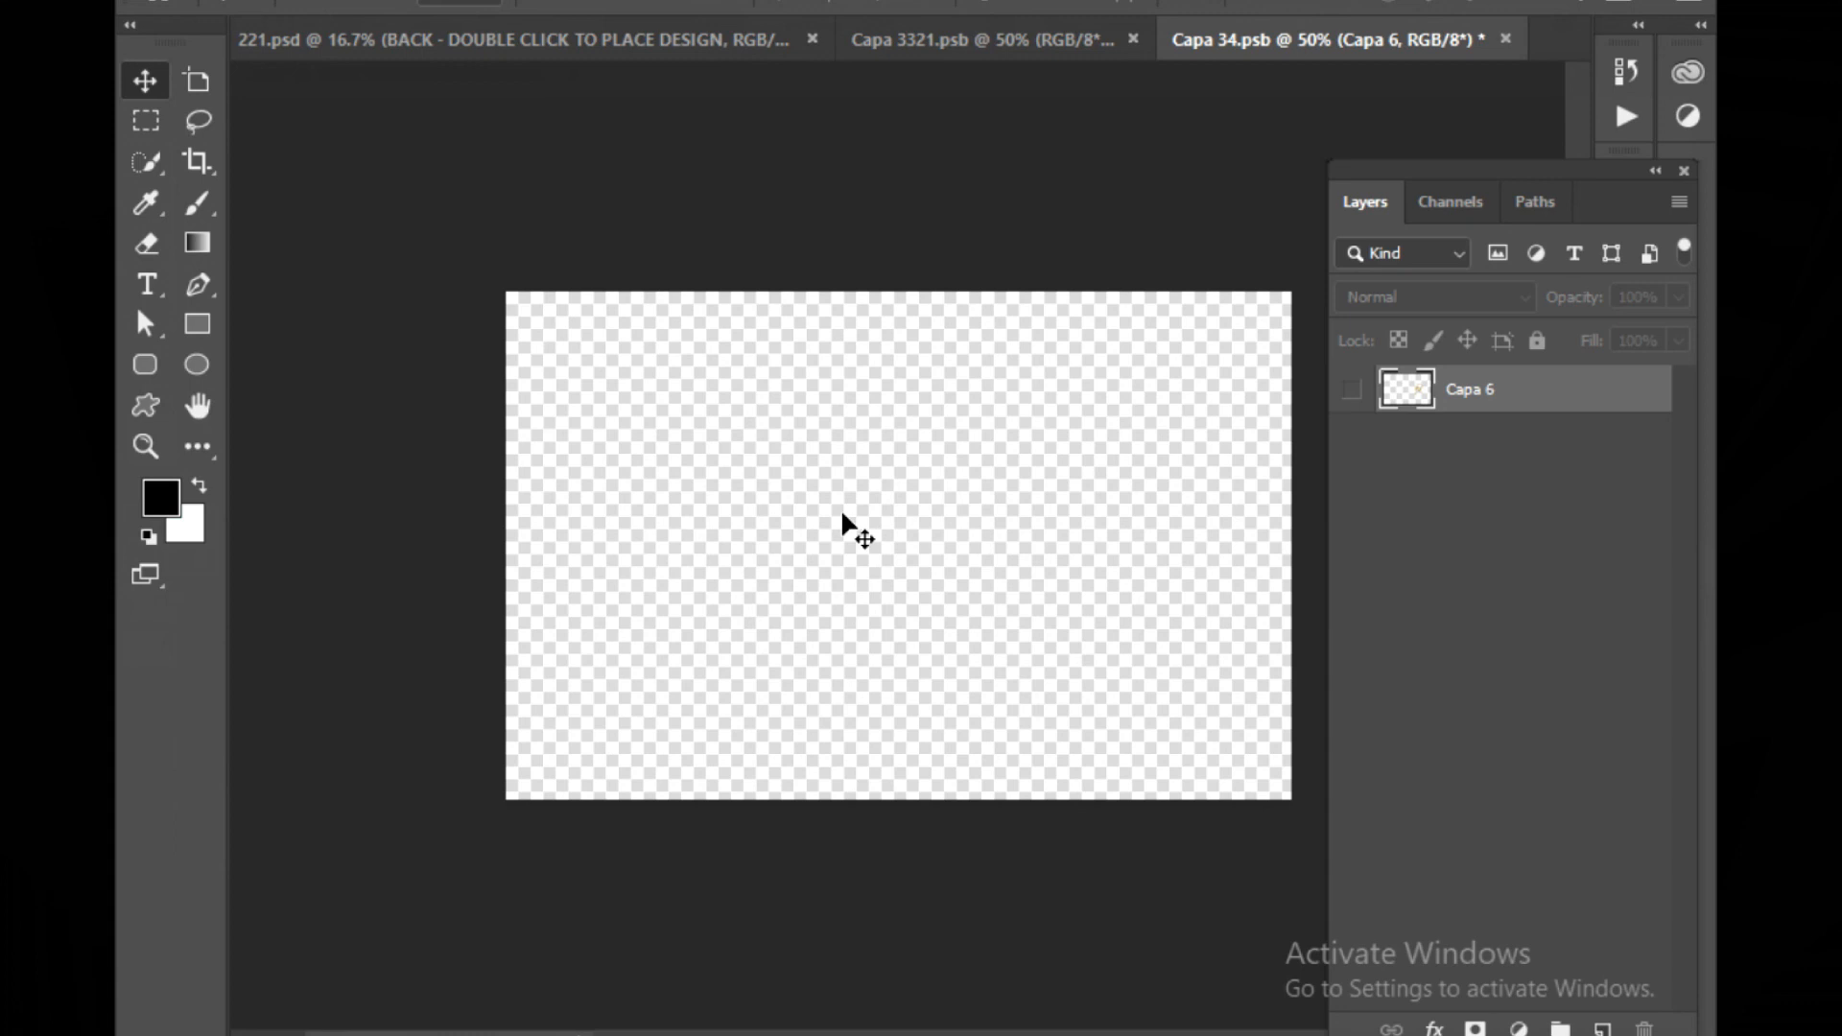
key("ctrl+v")
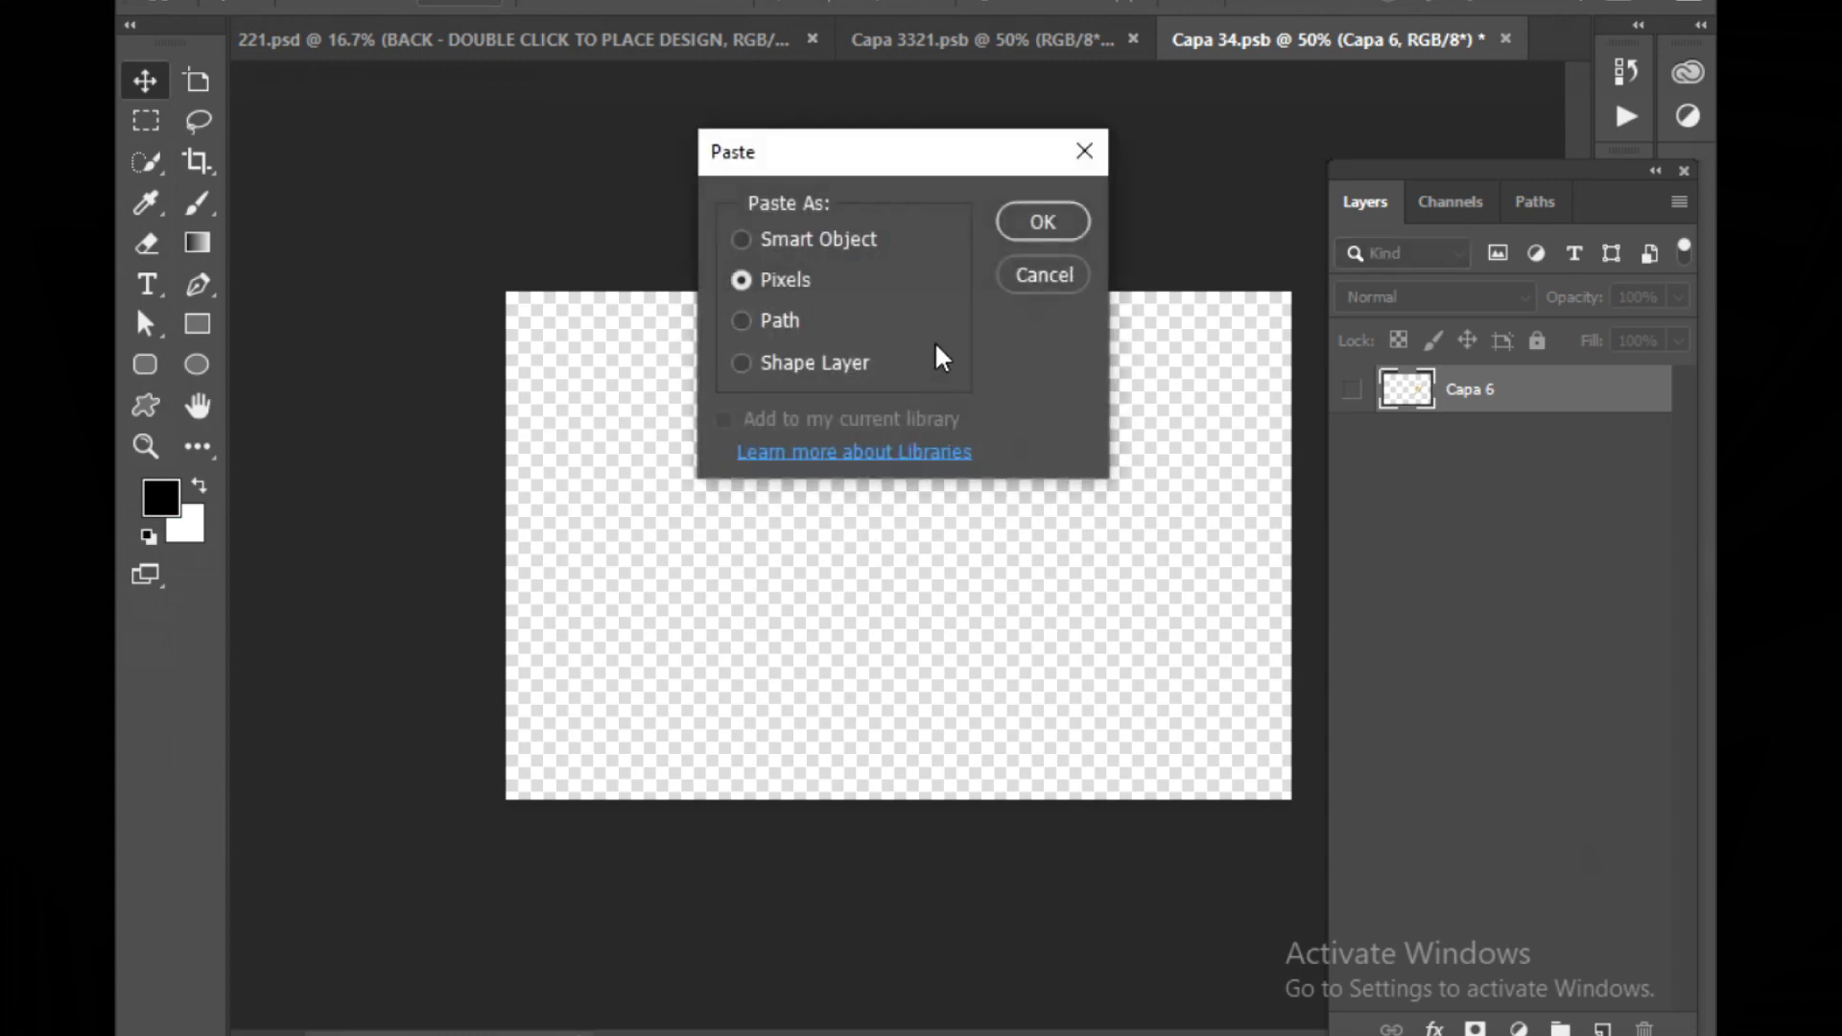
left_click(1044, 220)
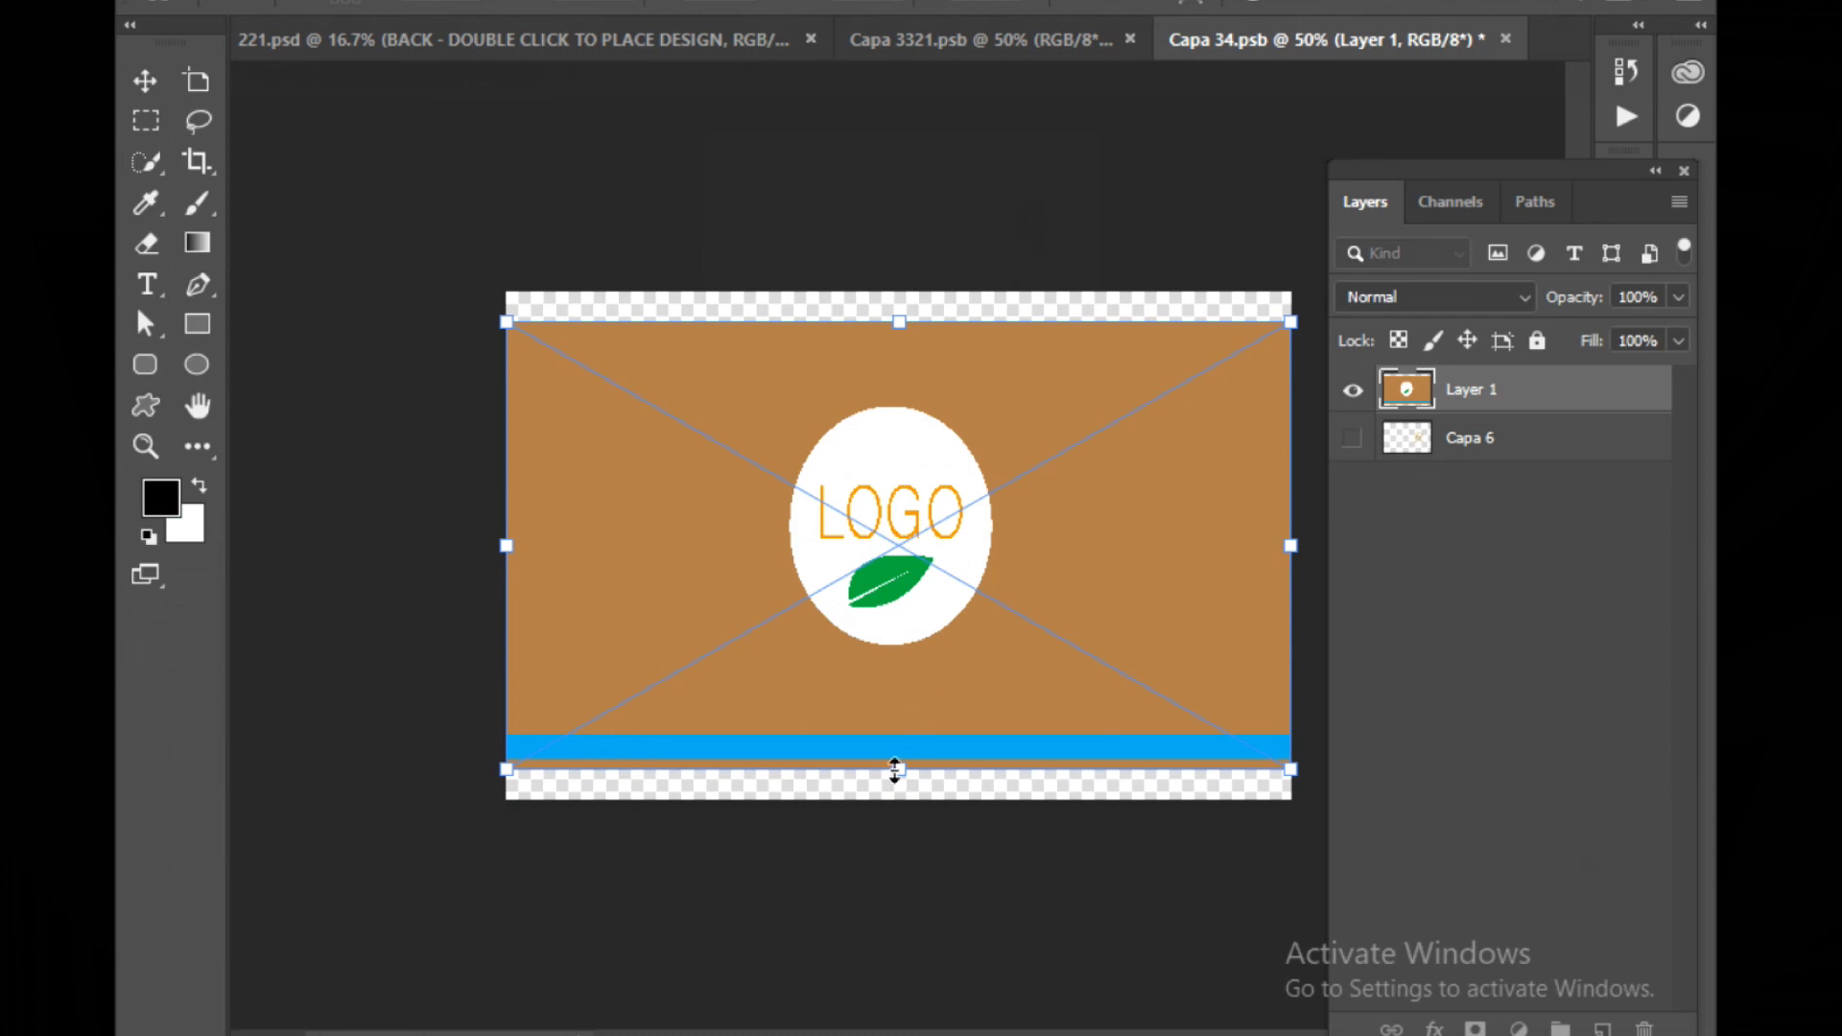
left_click_drag(895, 770, 896, 797)
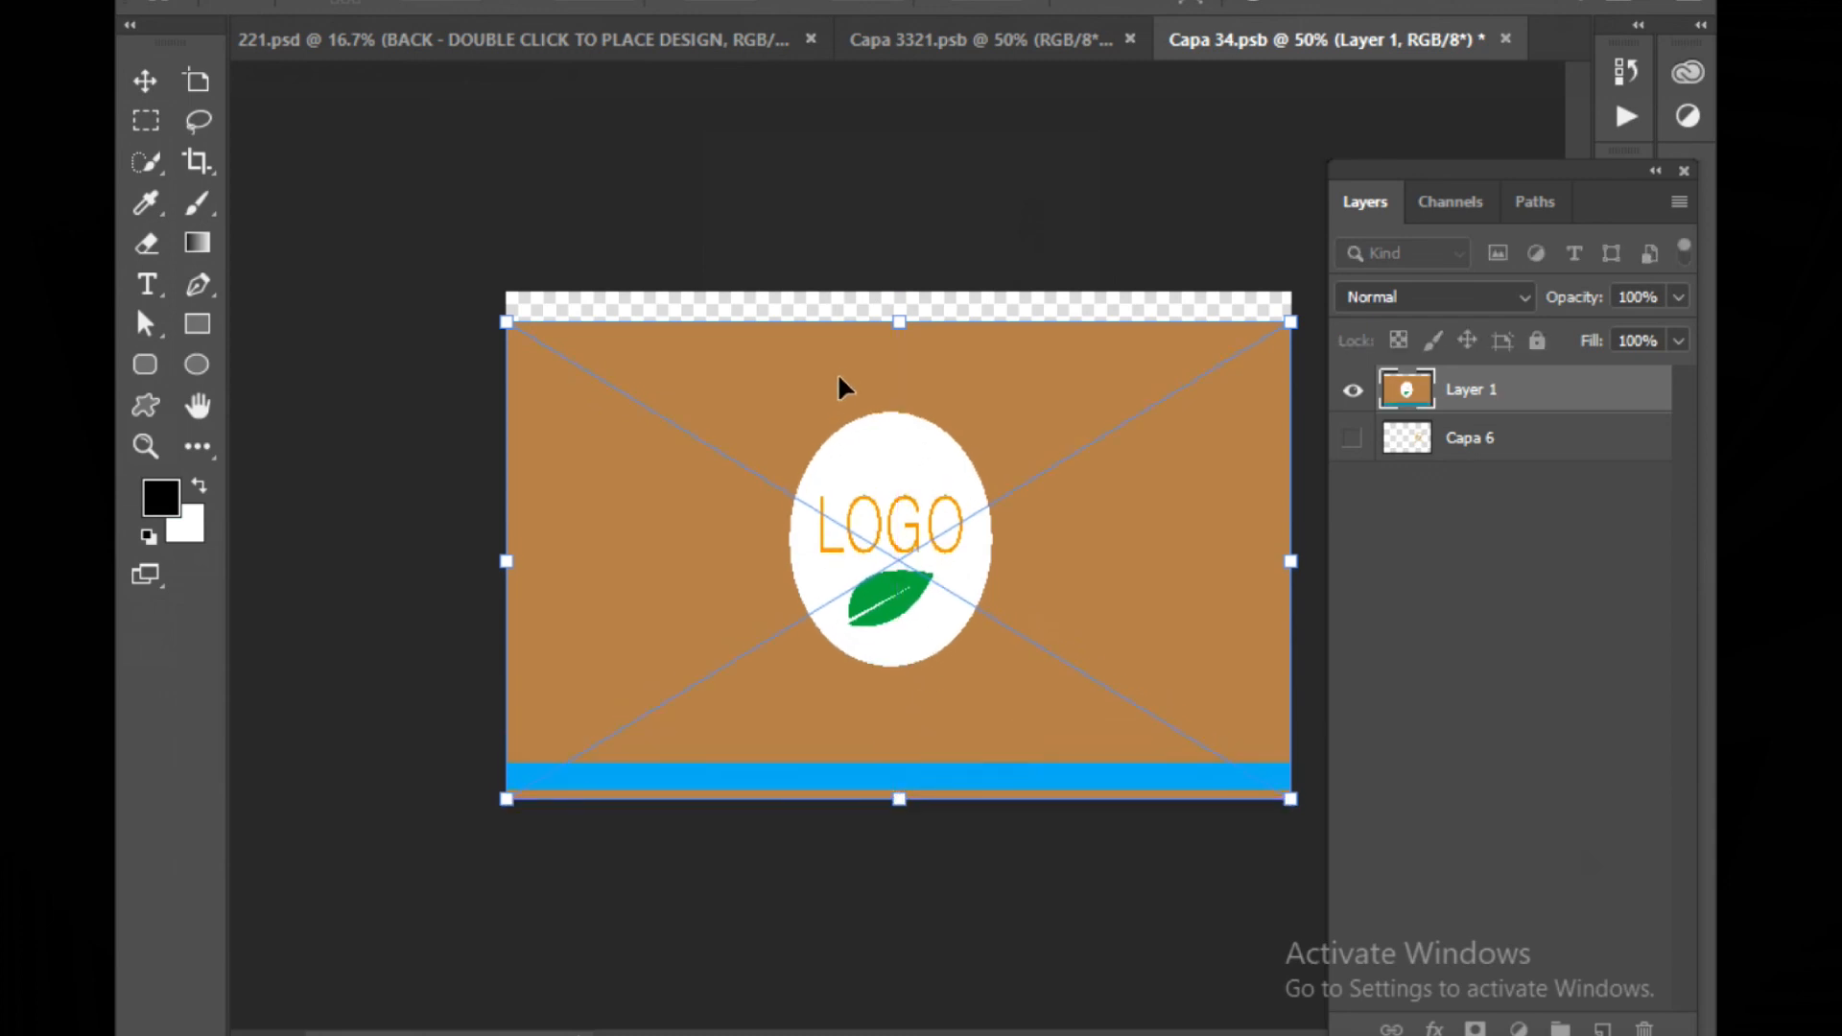
left_click_drag(907, 319, 900, 291)
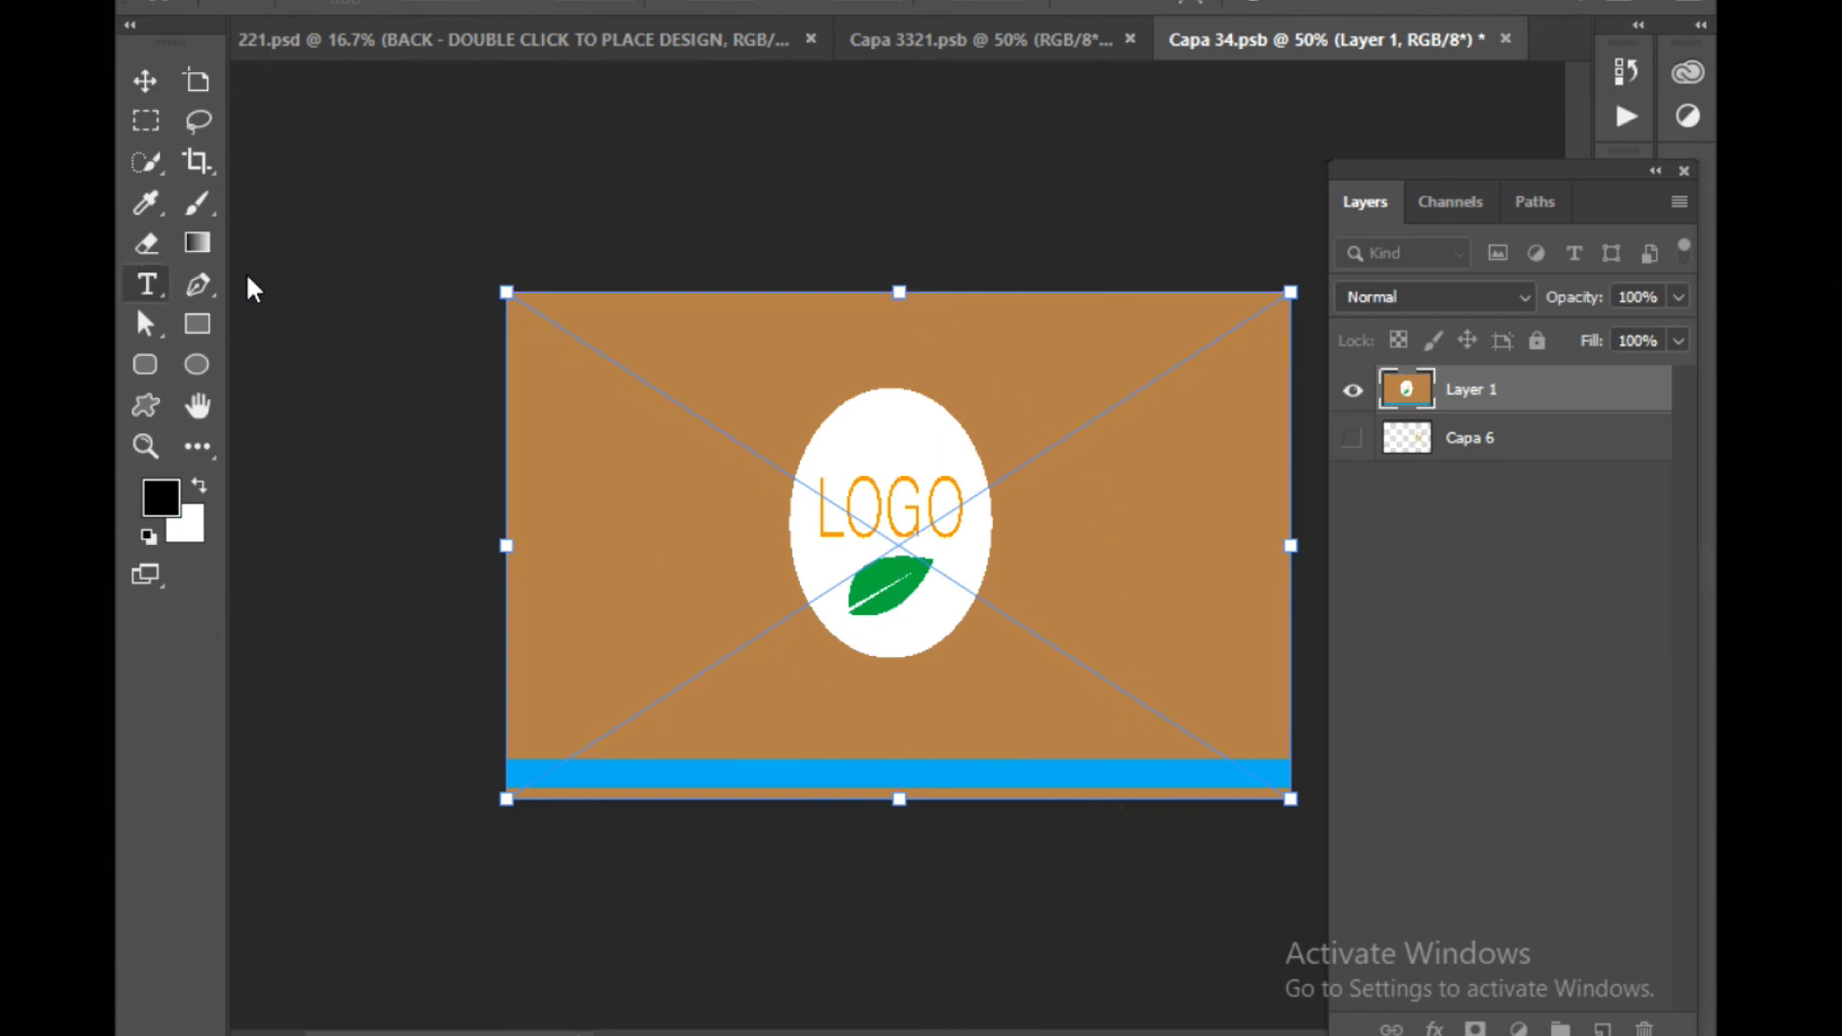
key("Return")
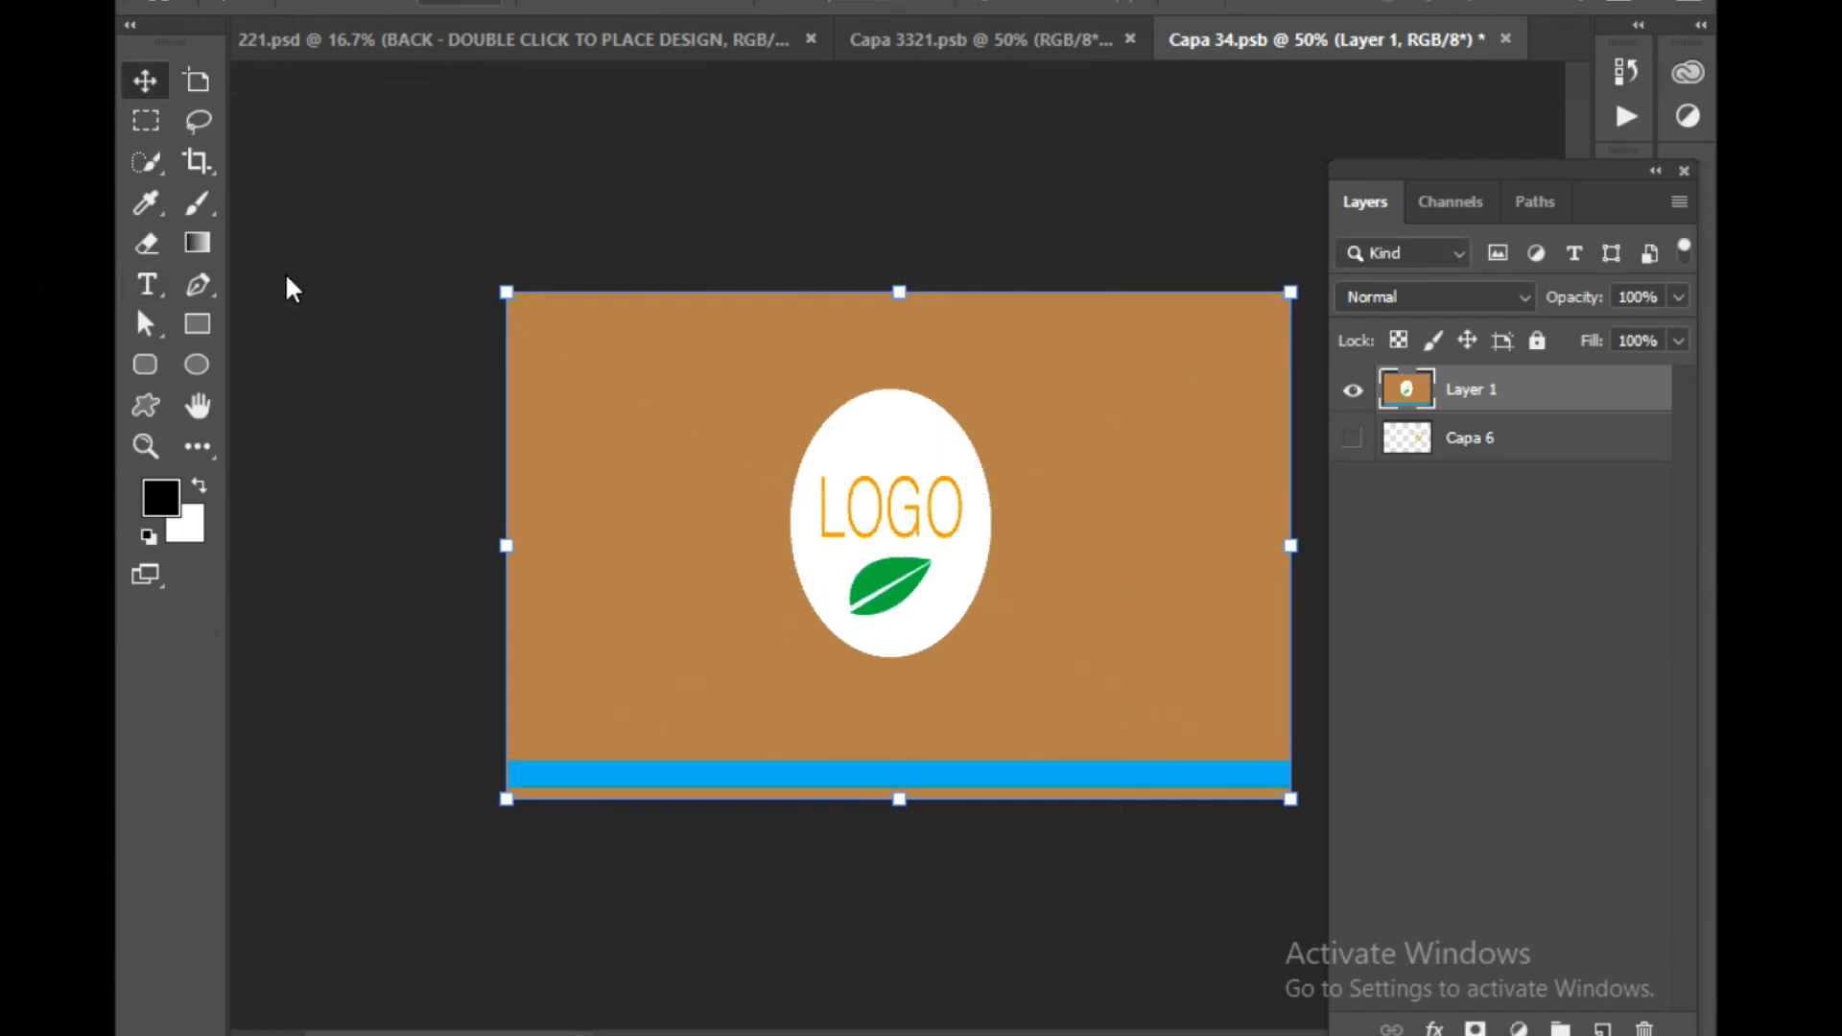
In the front smart object, hide the YOUR DESIGN HERE placeholder layer and save the smart object
left_click(863, 58)
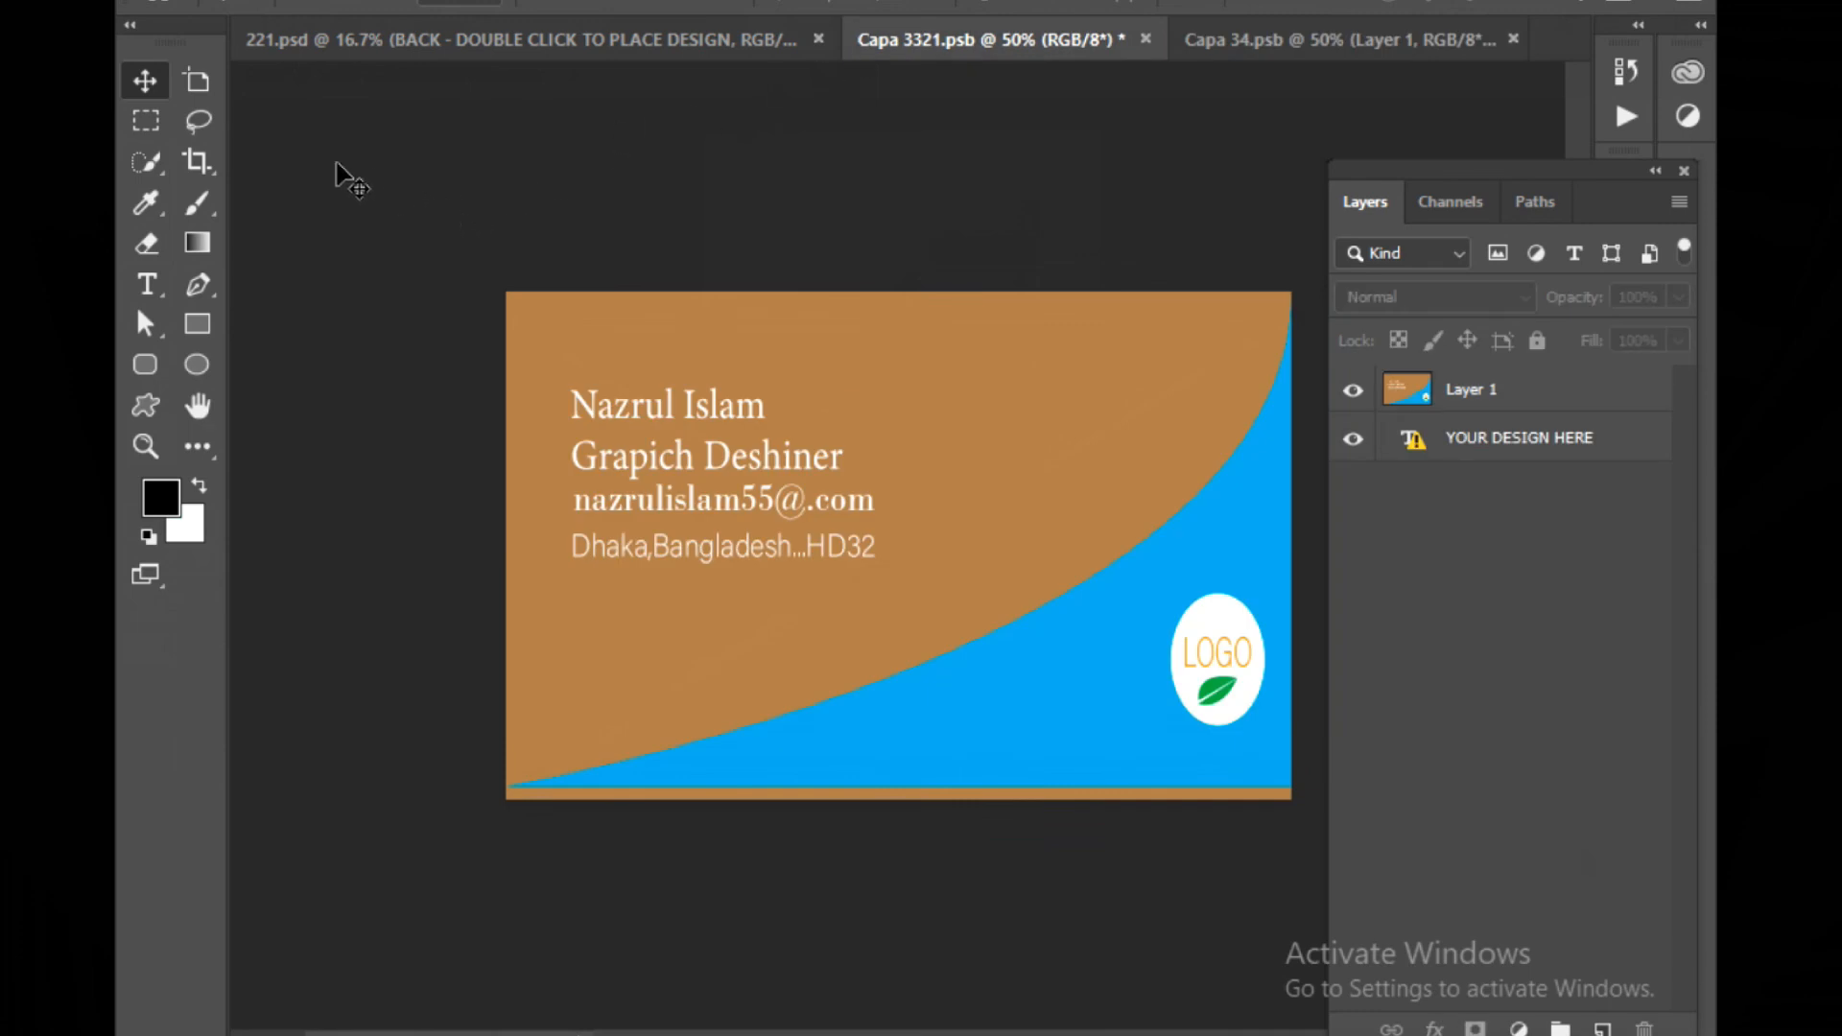
left_click(1355, 439)
left_click(154, 4)
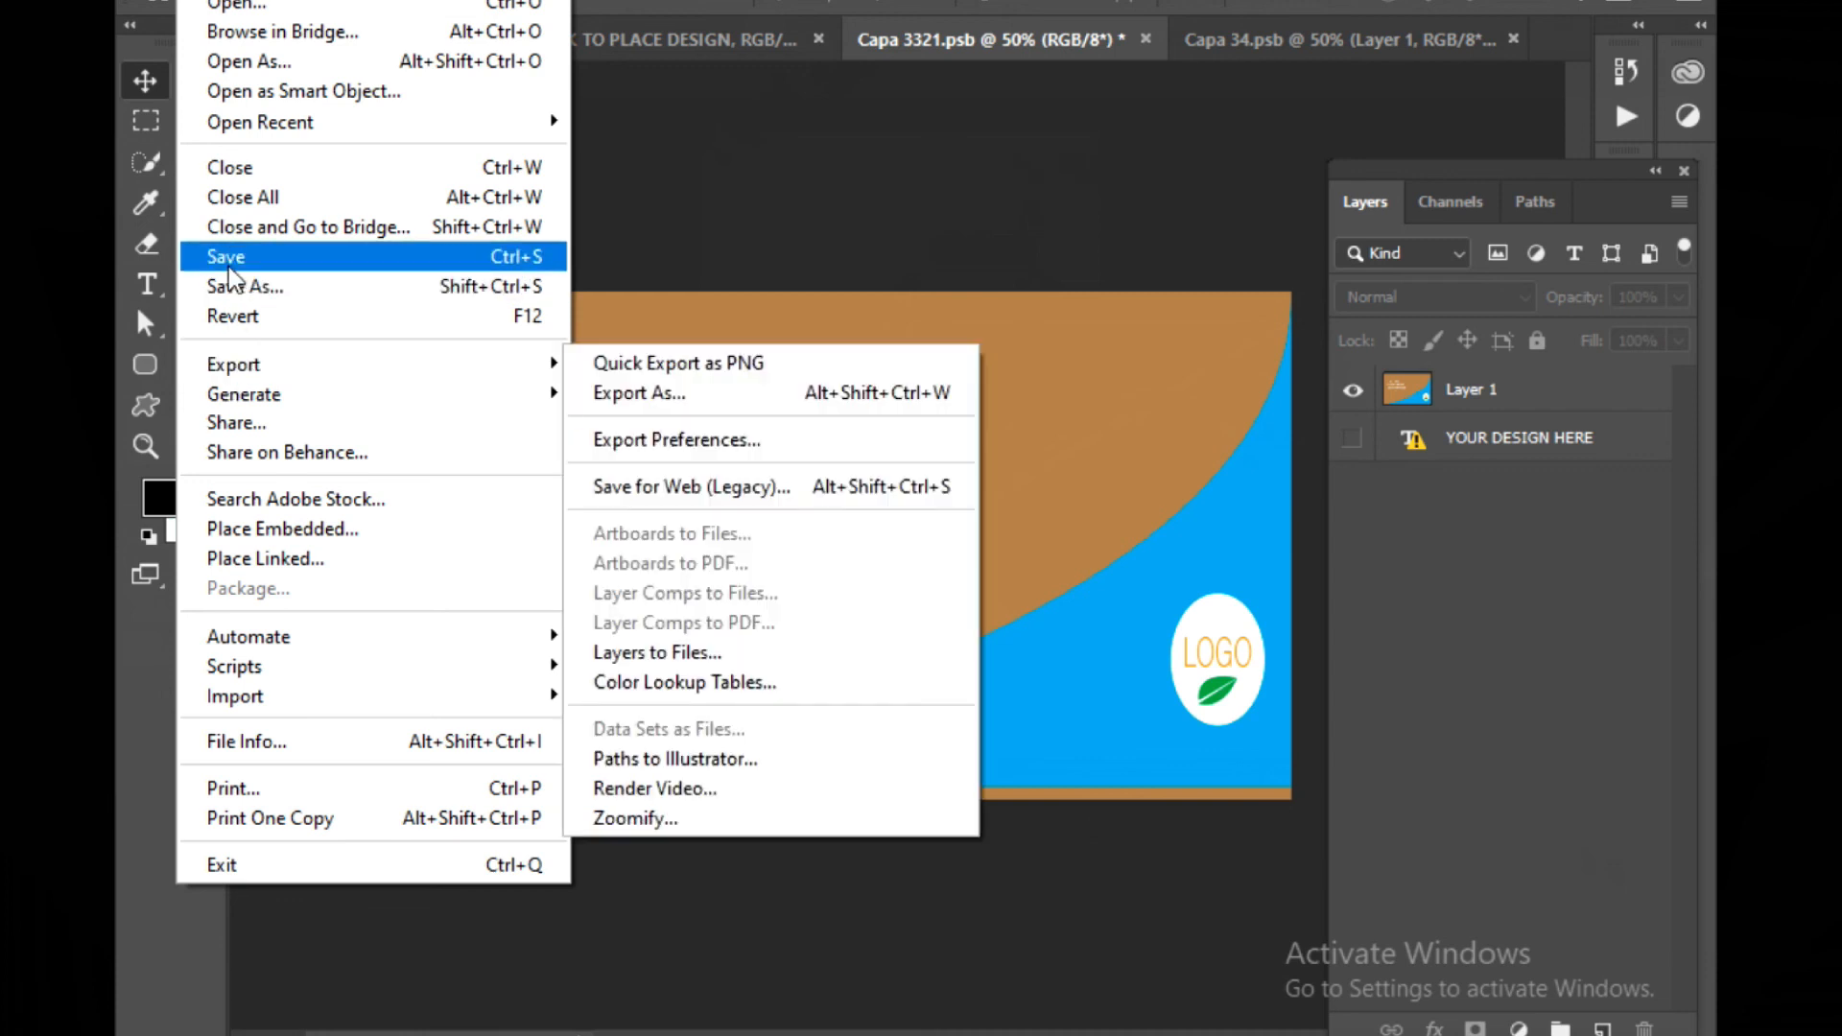
left_click(232, 257)
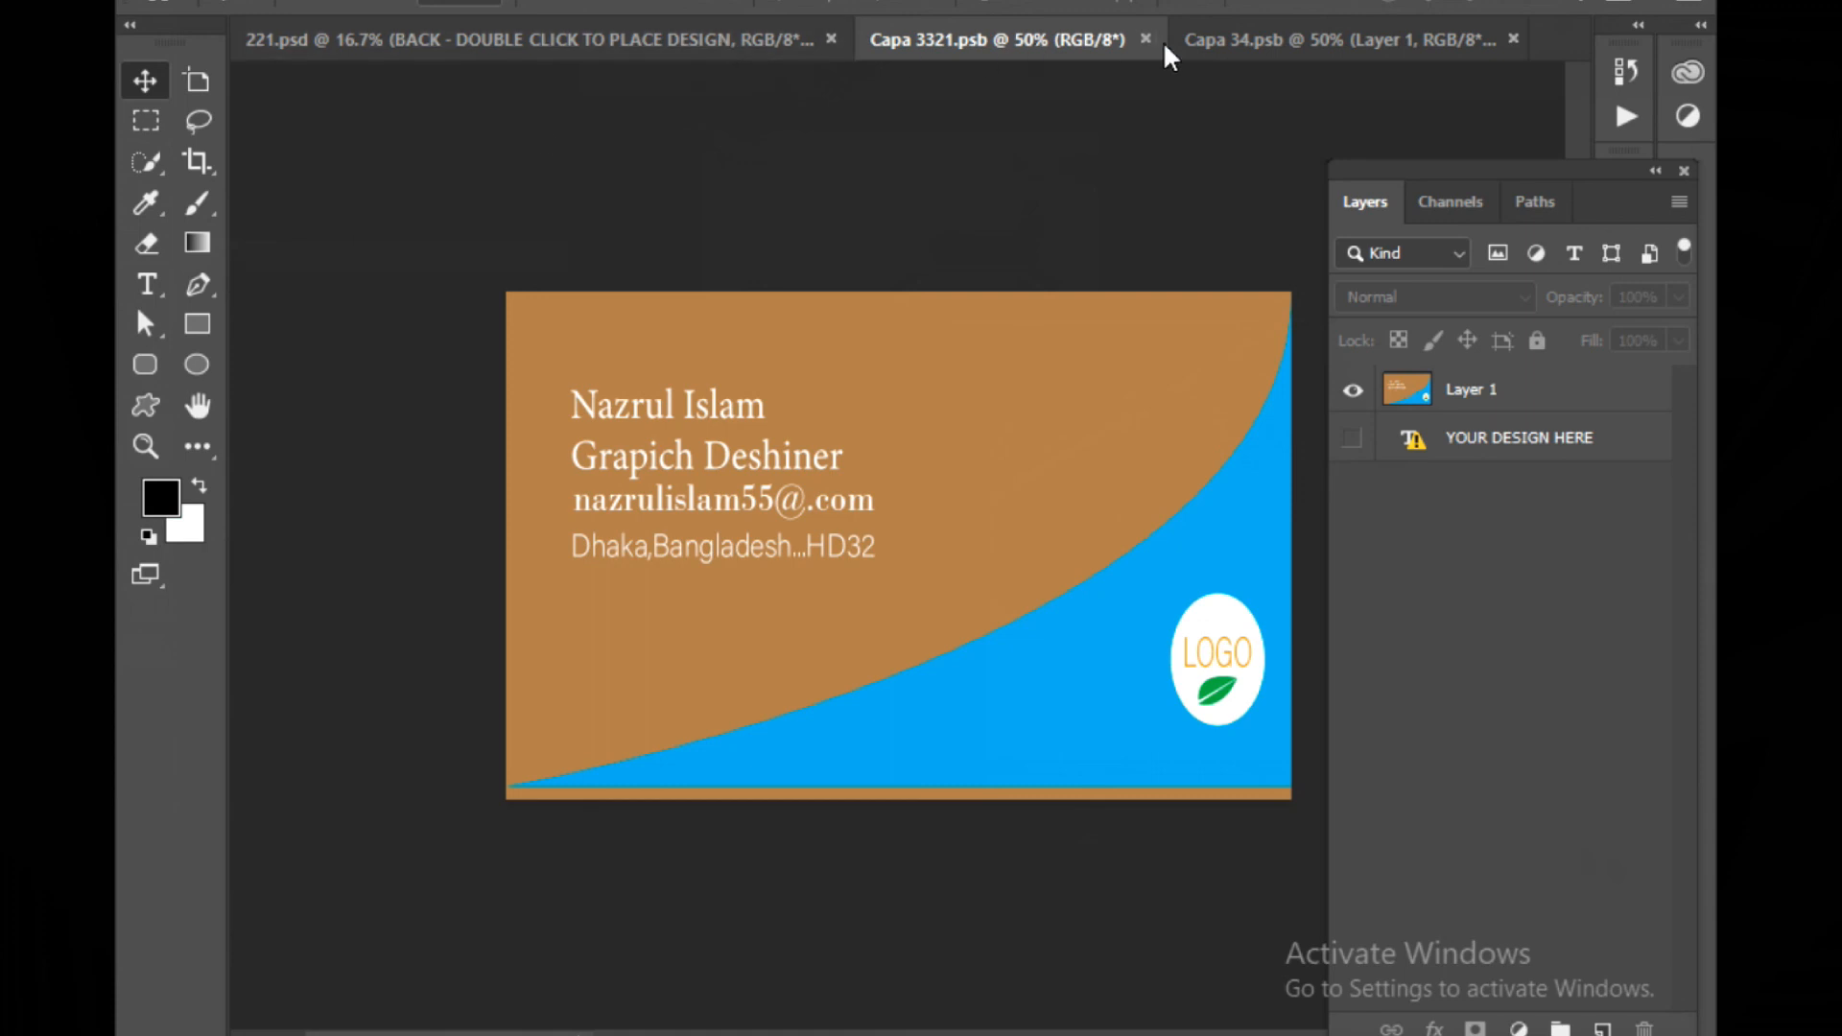
Switch to the back smart object document and save it
left_click(1203, 38)
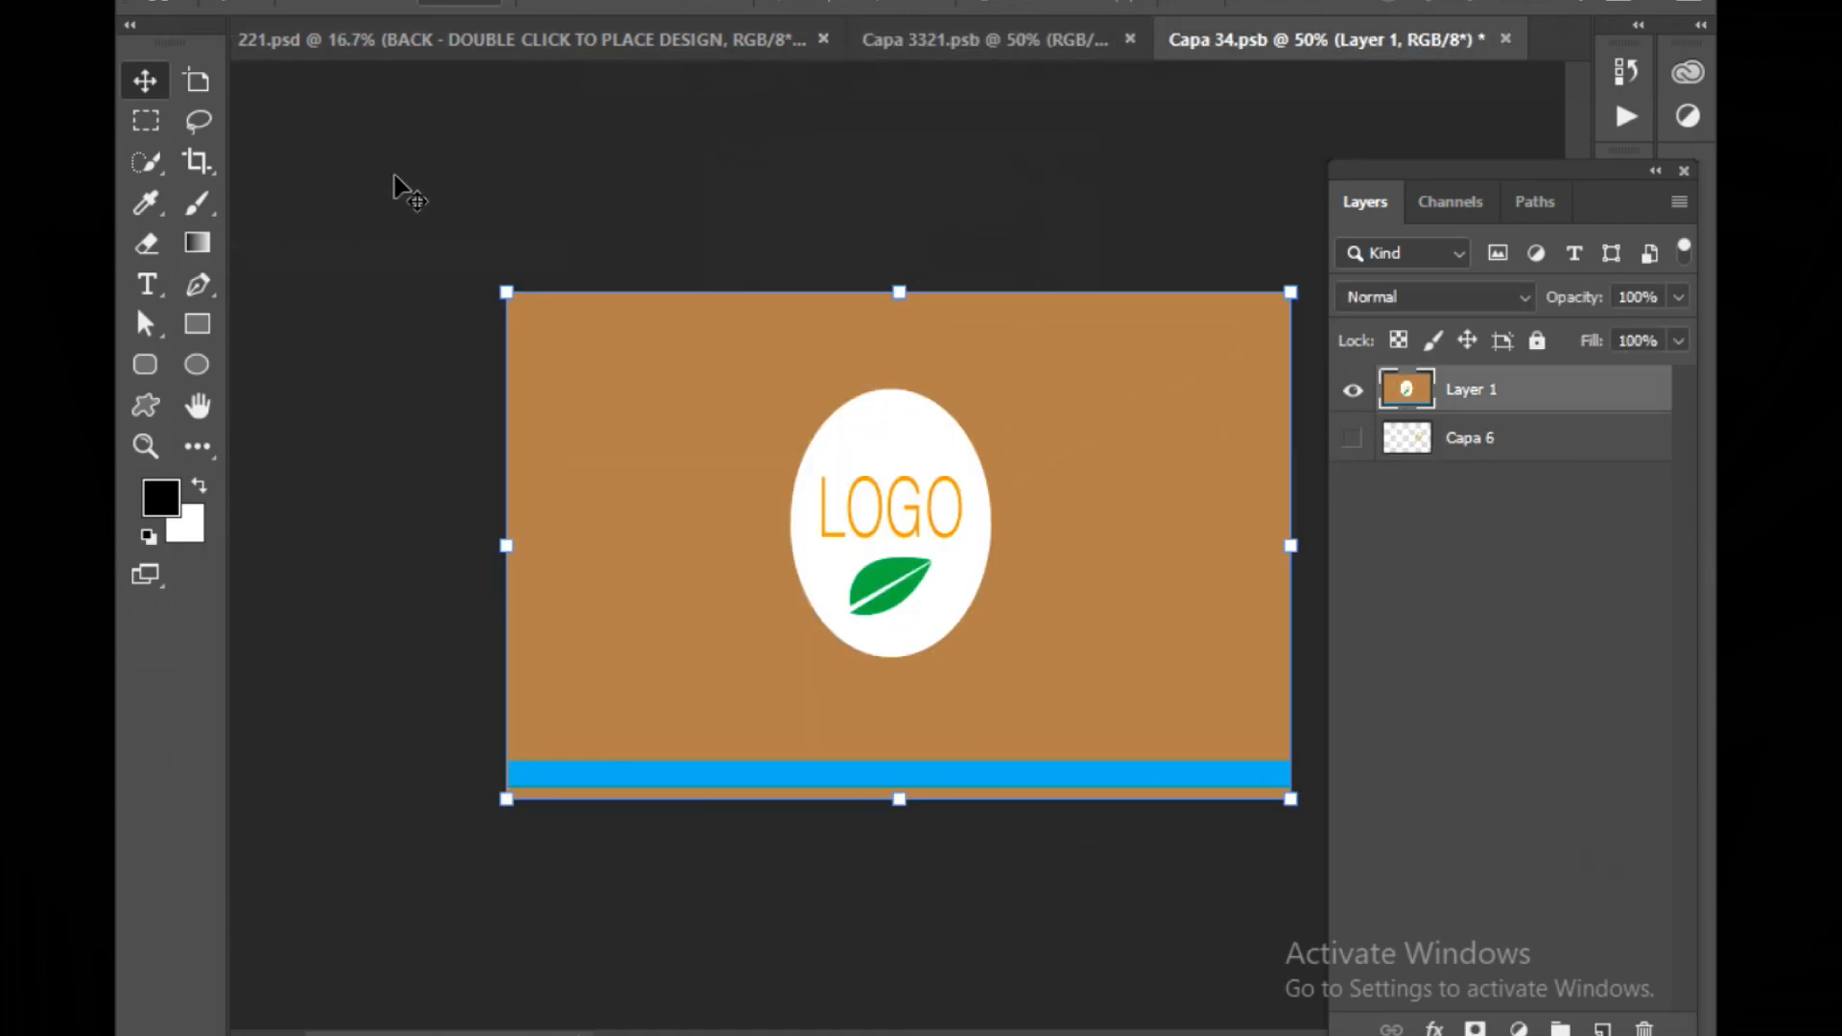
left_click(195, 2)
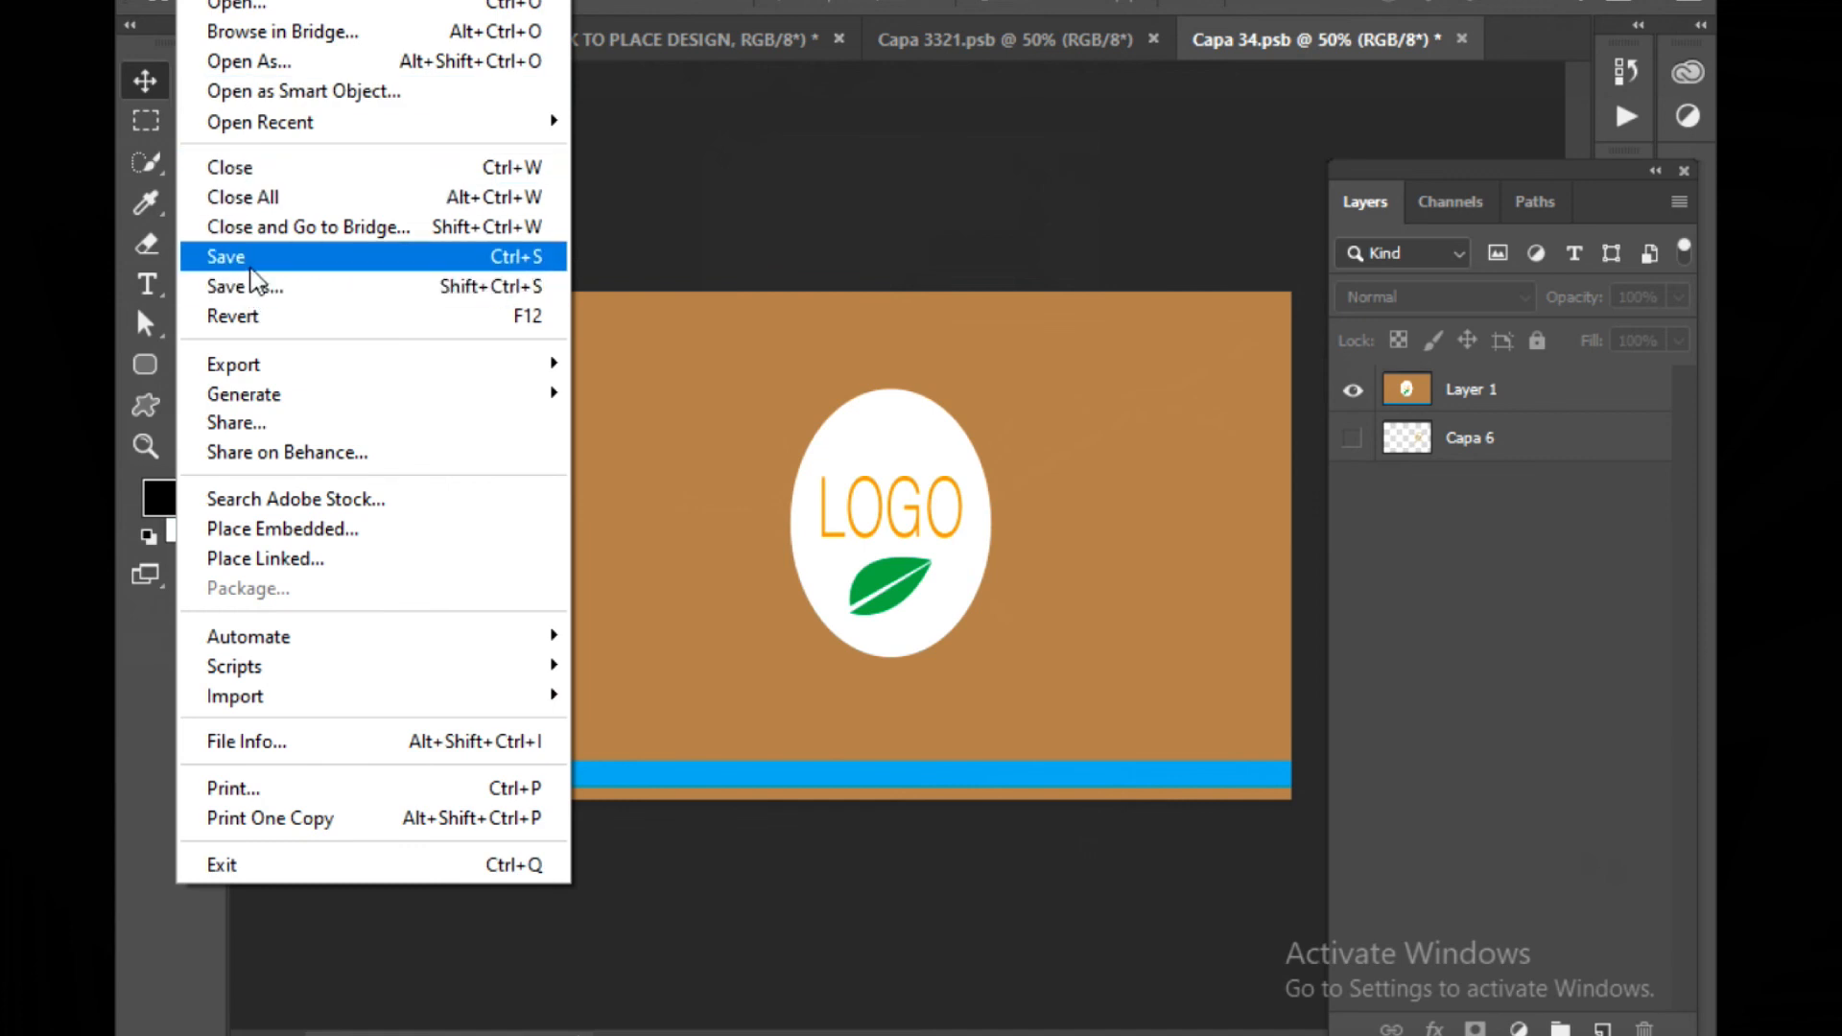
left_click(251, 270)
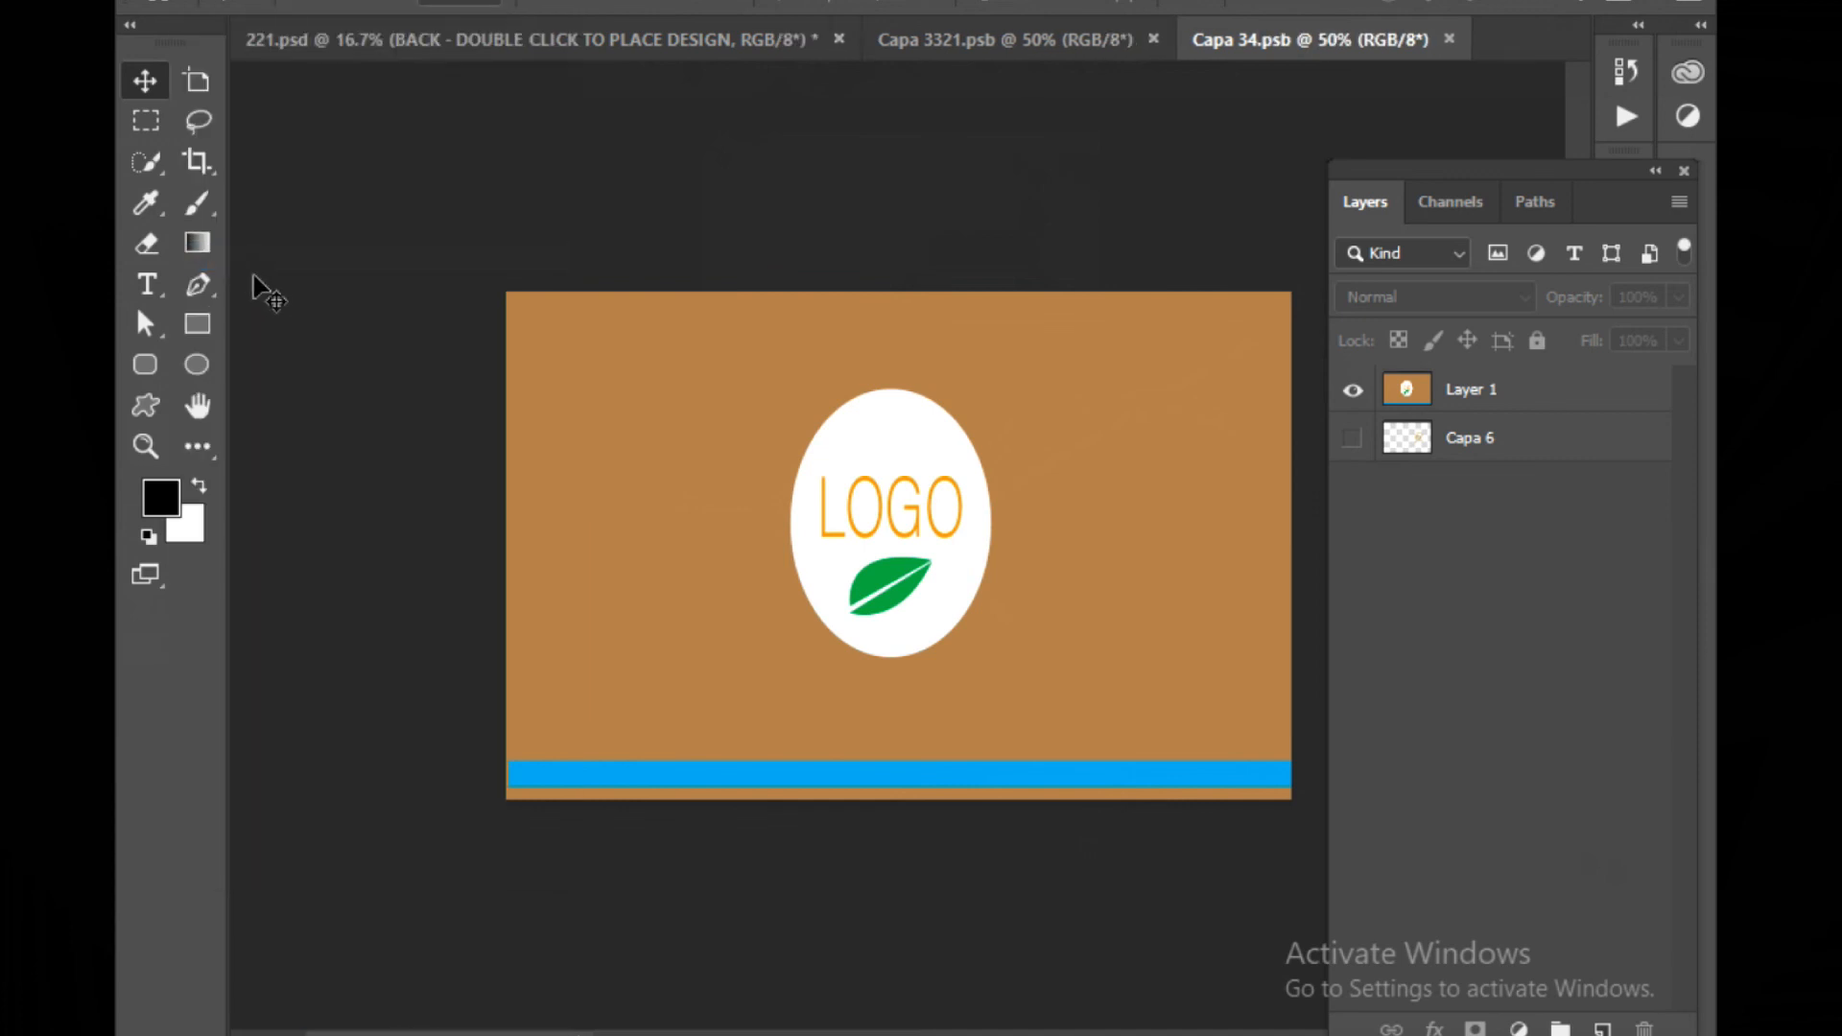
Return to the mockup and nudge the upper front card's layer slightly left and down
left_click(349, 41)
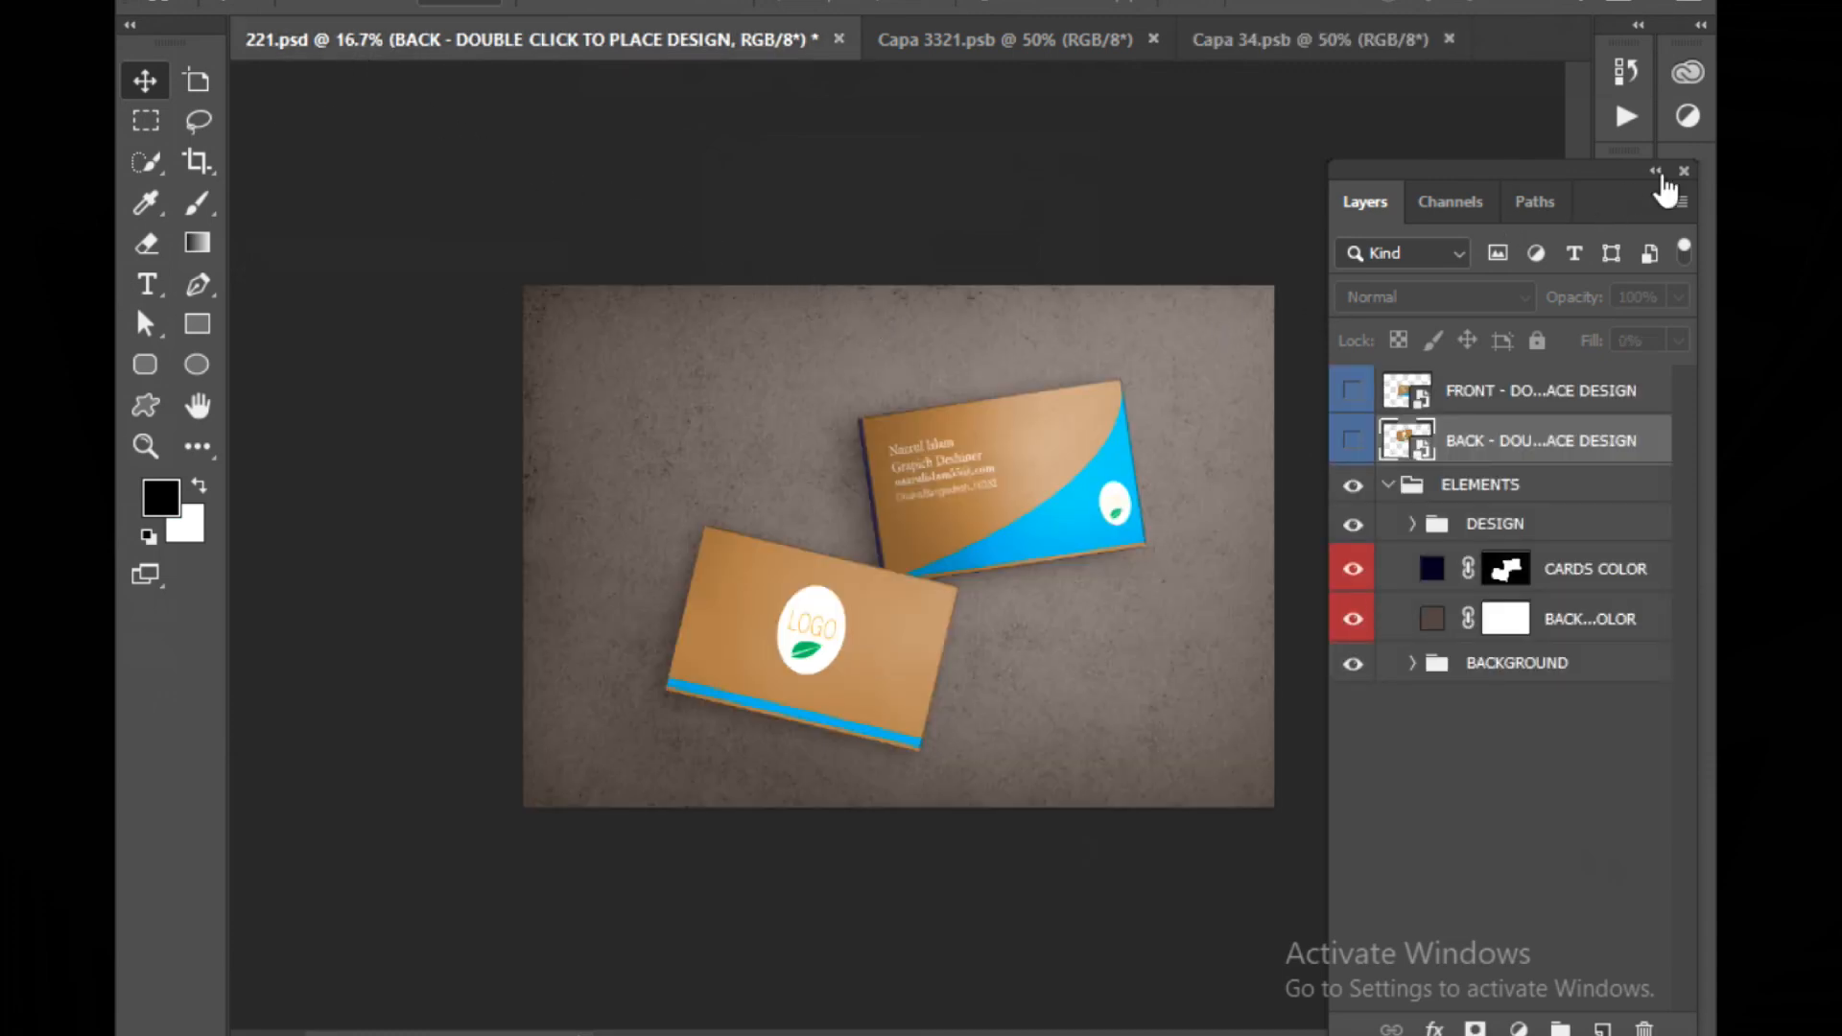
left_click(1684, 170)
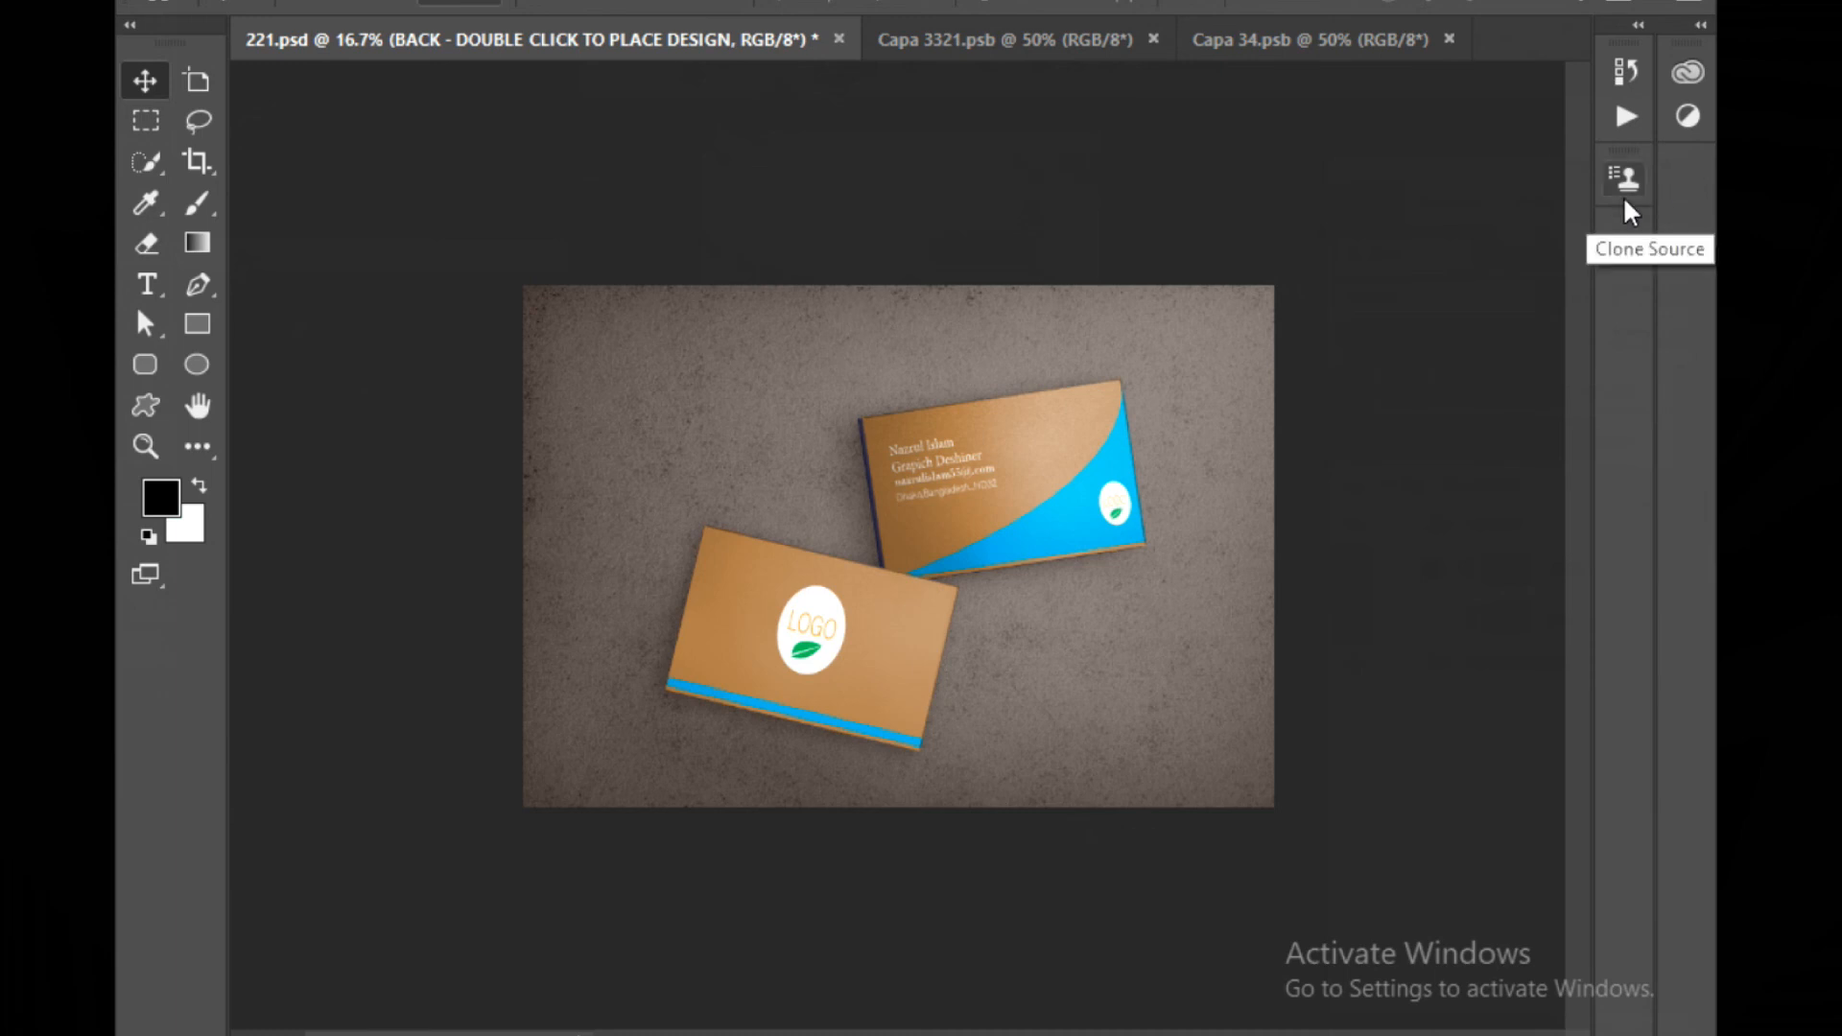
key("ctrl+plus")
key("ctrl+plus")
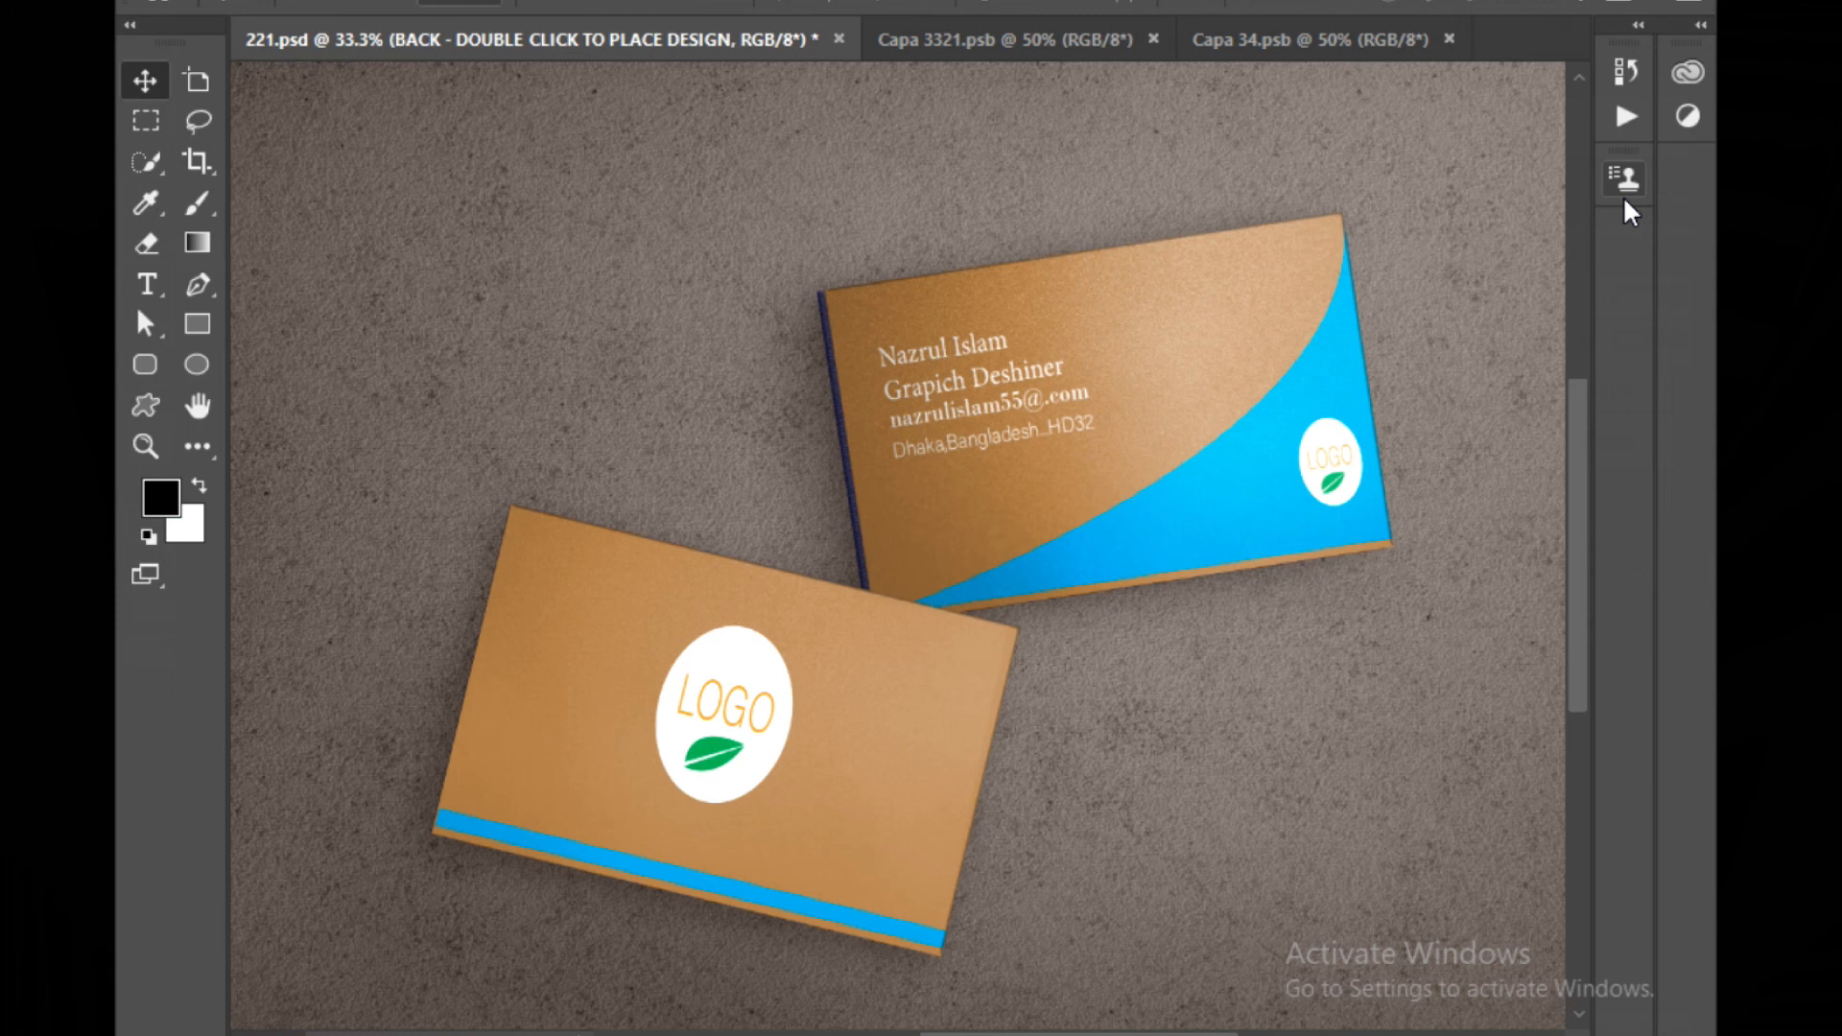
left_click(1133, 371)
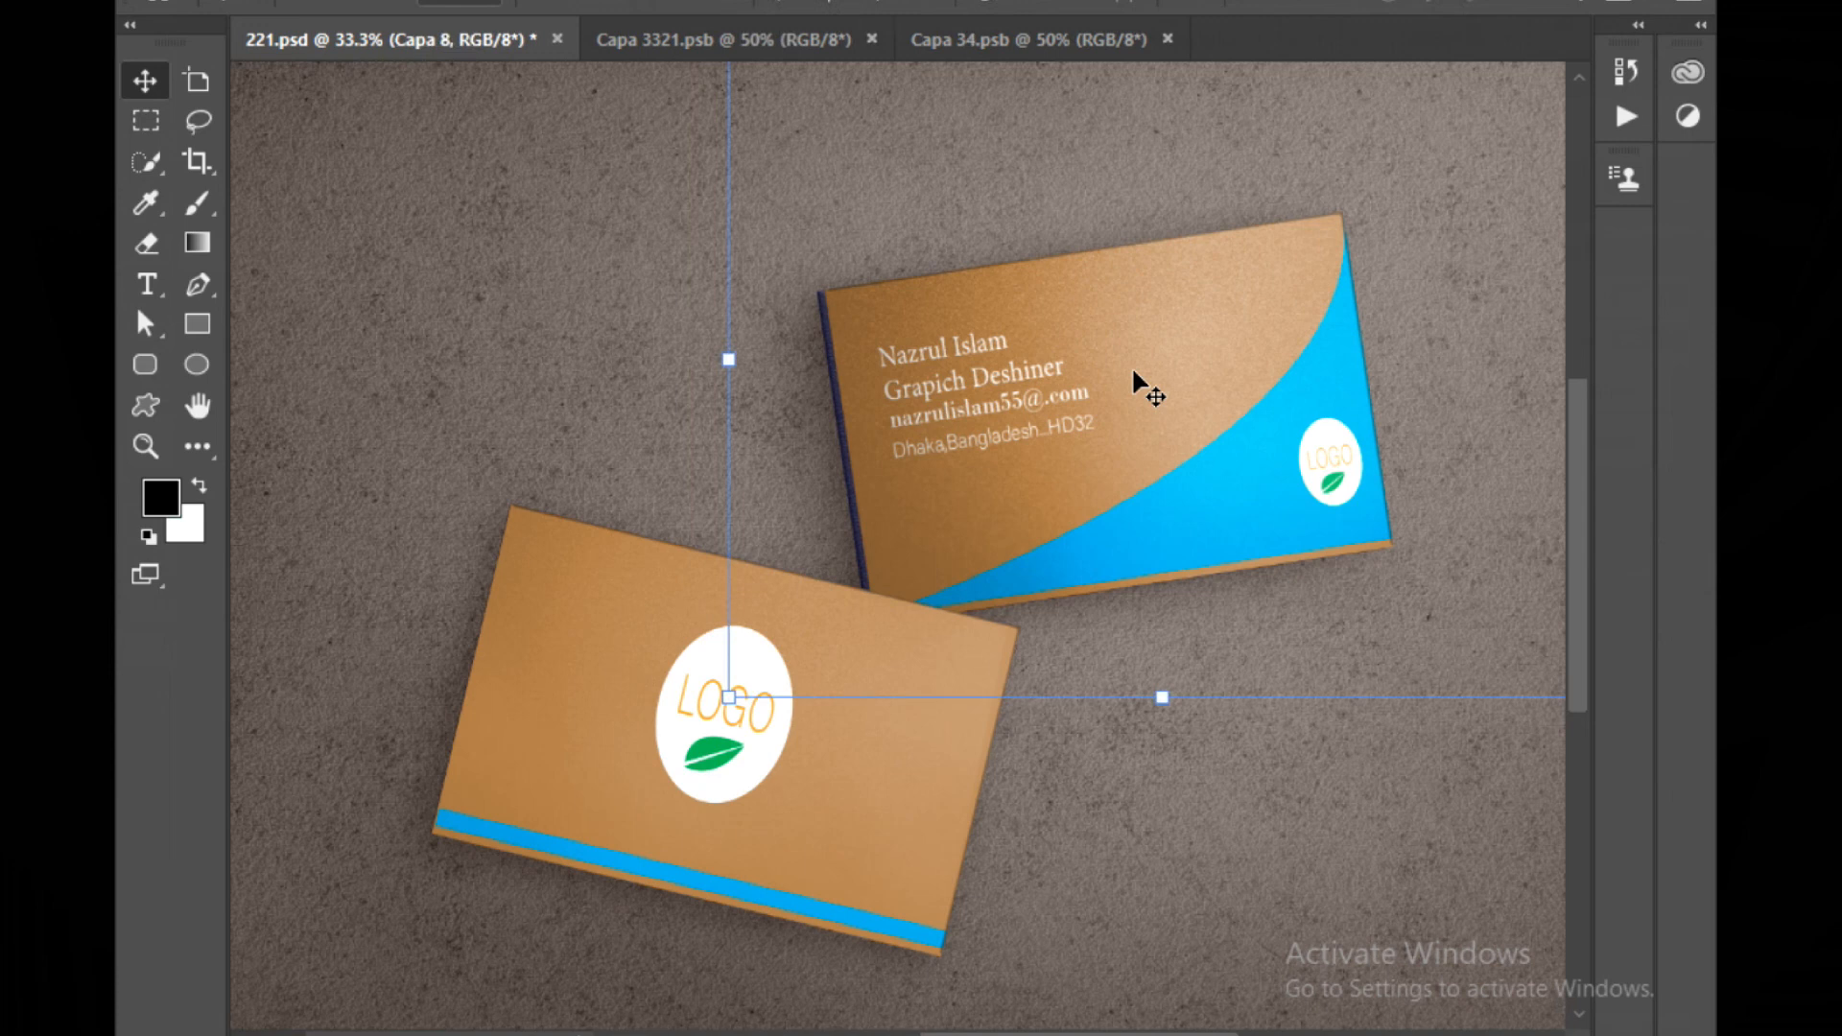
key("shift+Left")
key("shift+Left")
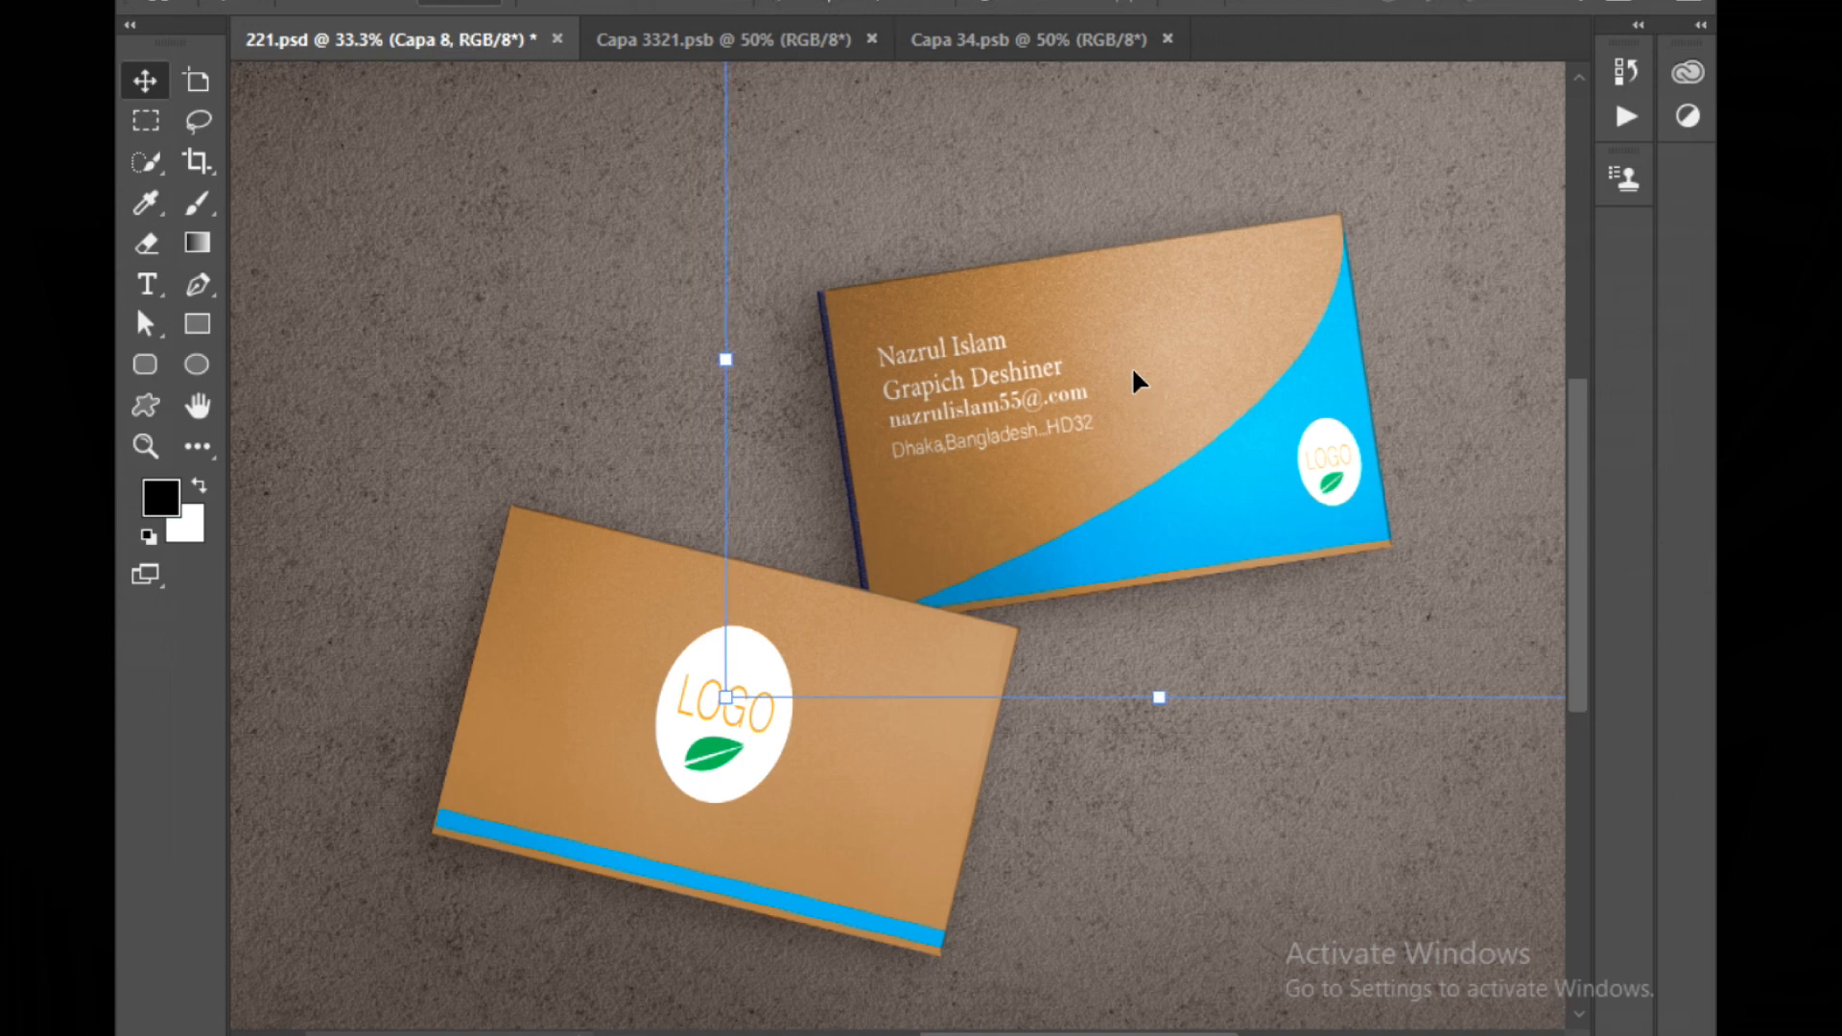
key("shift+Left")
key("shift+Left")
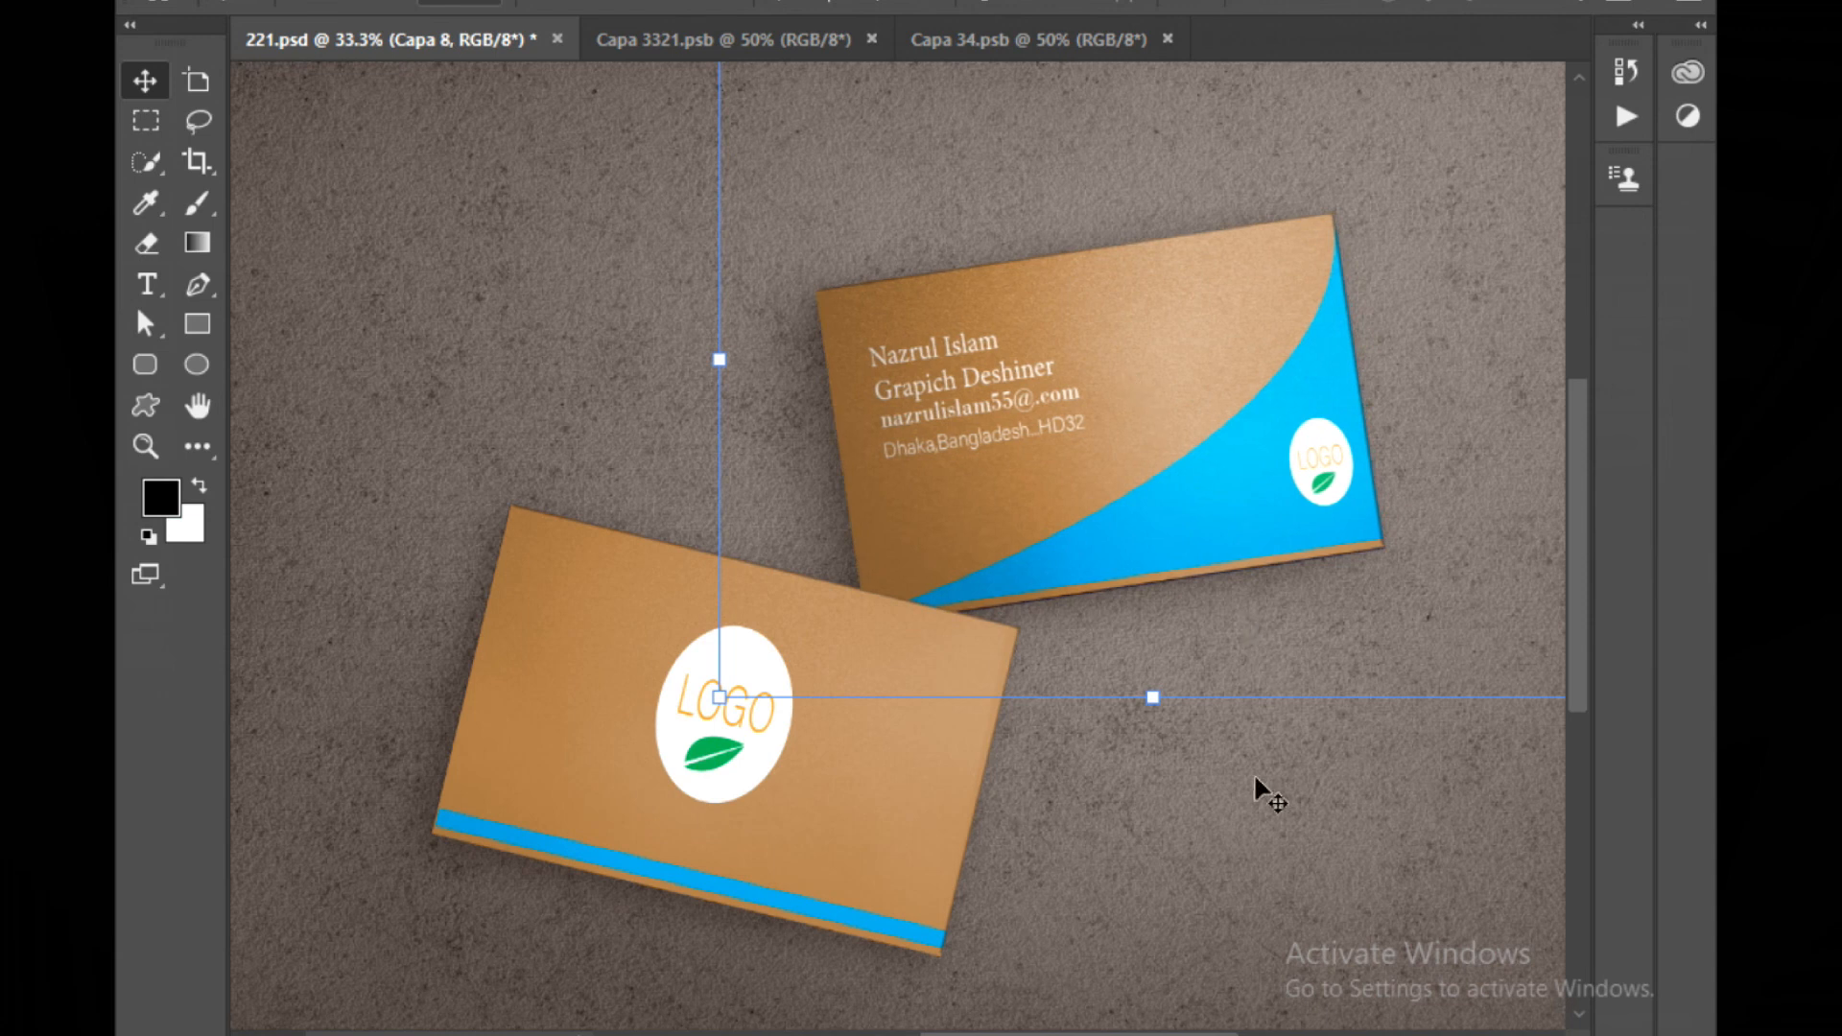
key("shift+Down")
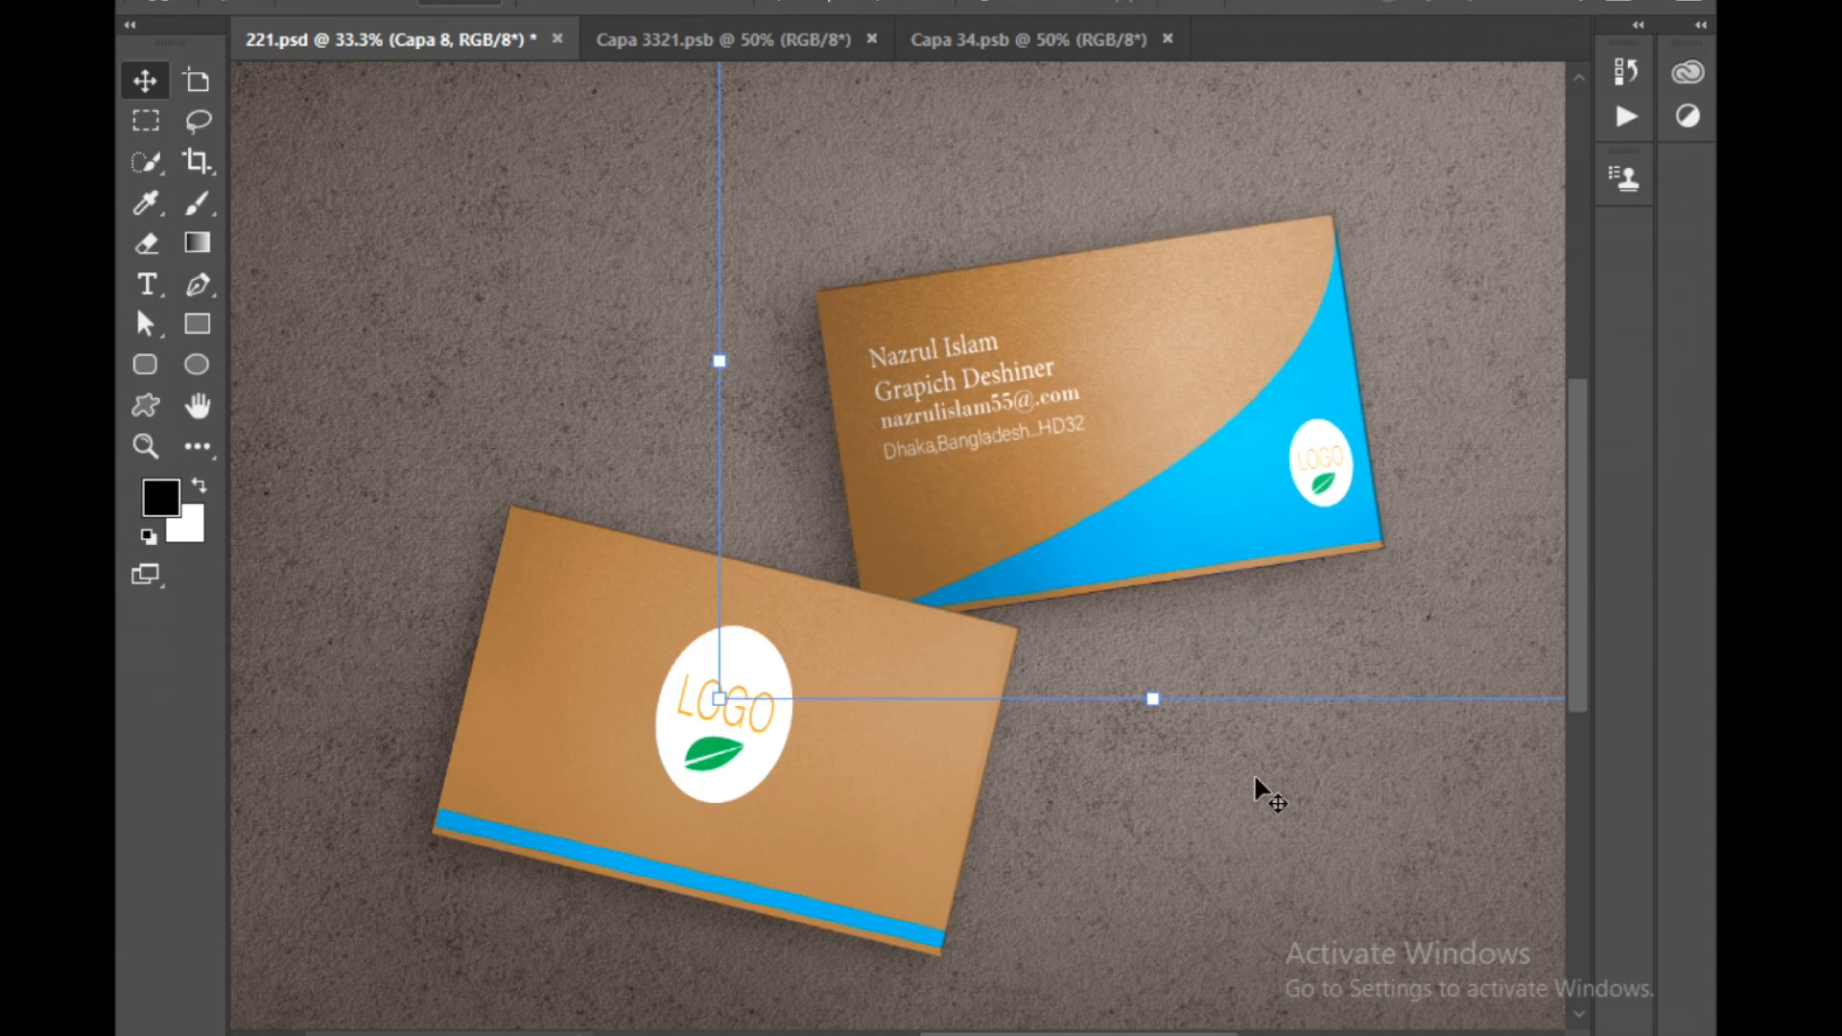
left_click(1200, 829)
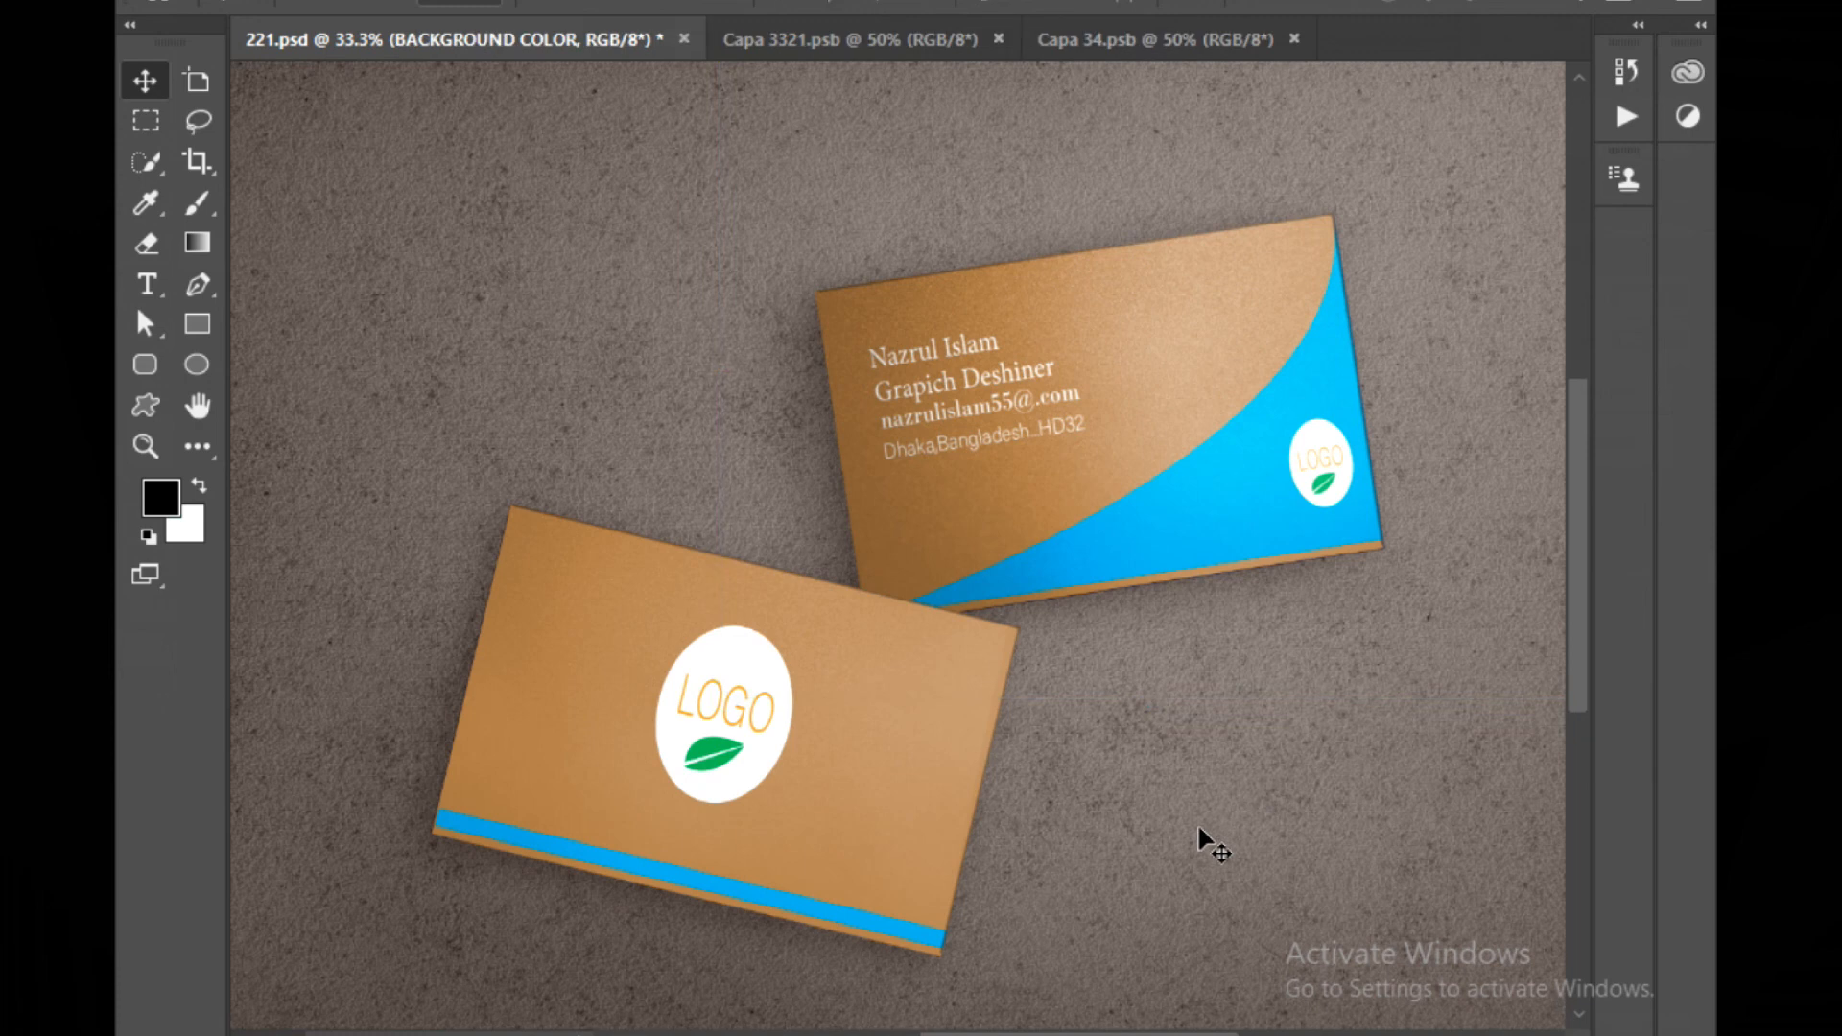